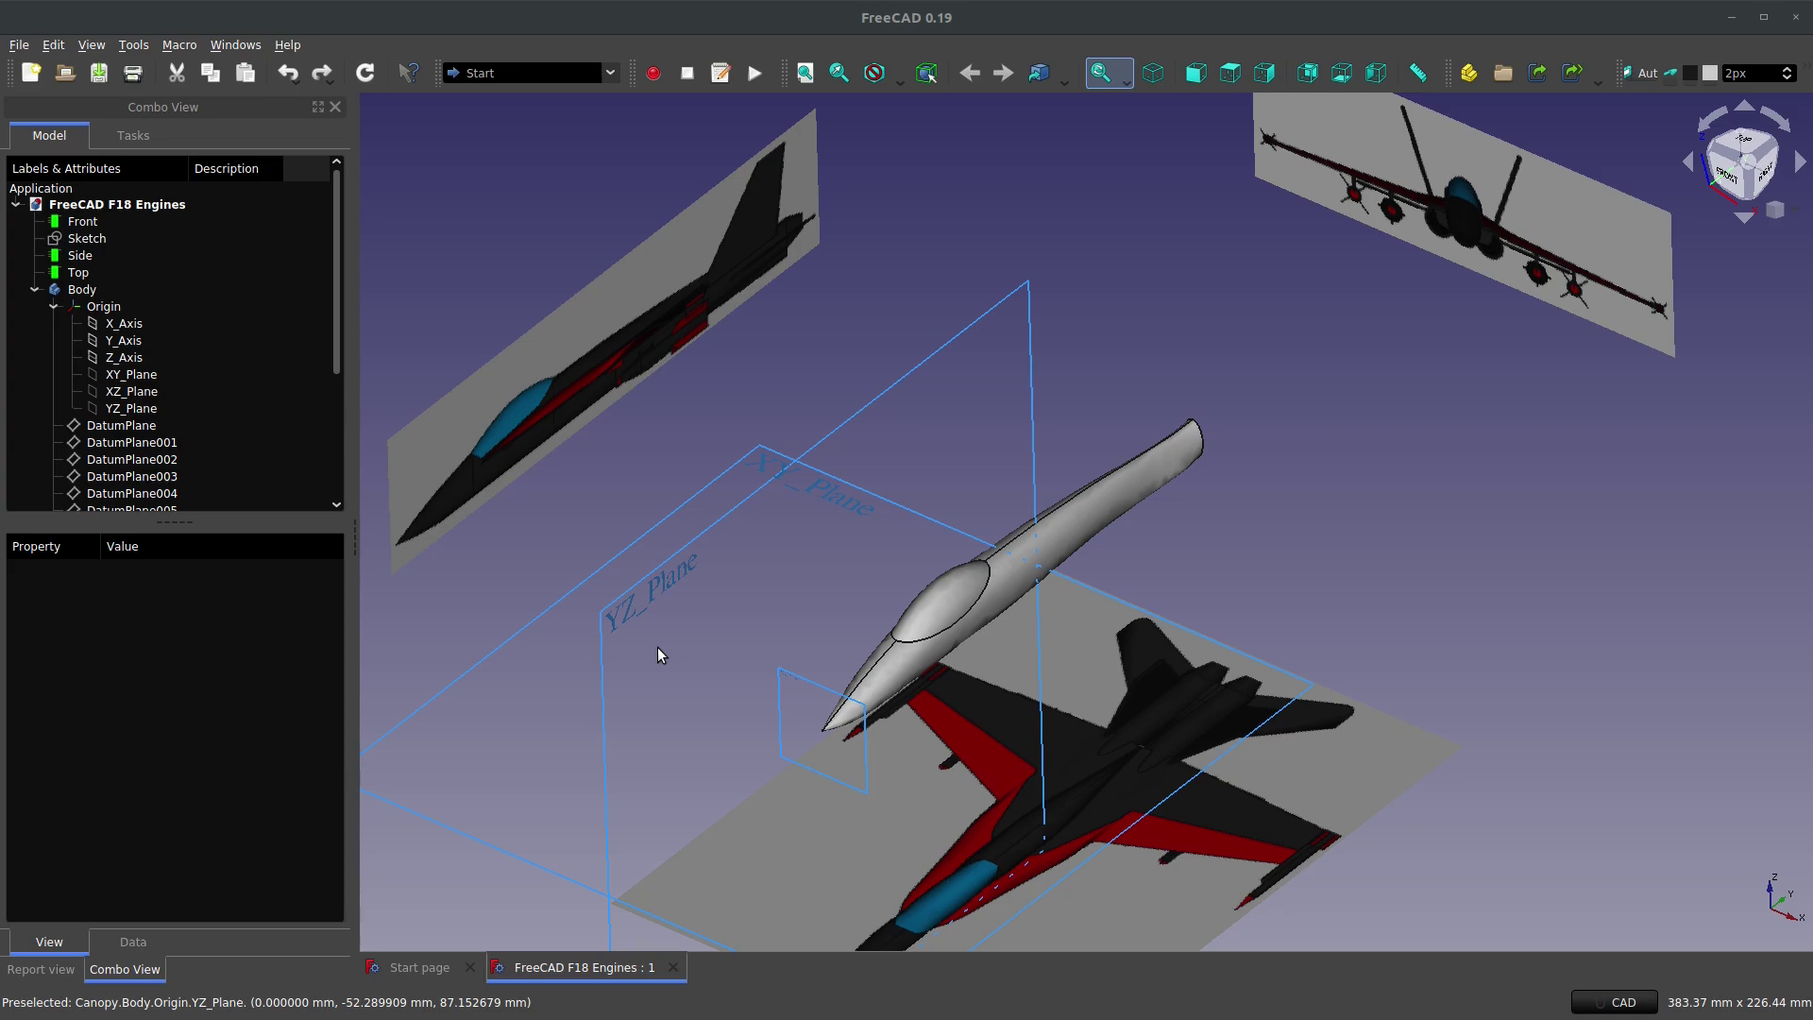
scroll(1163, 575, "up", 2)
scroll(1163, 575, "down", 5)
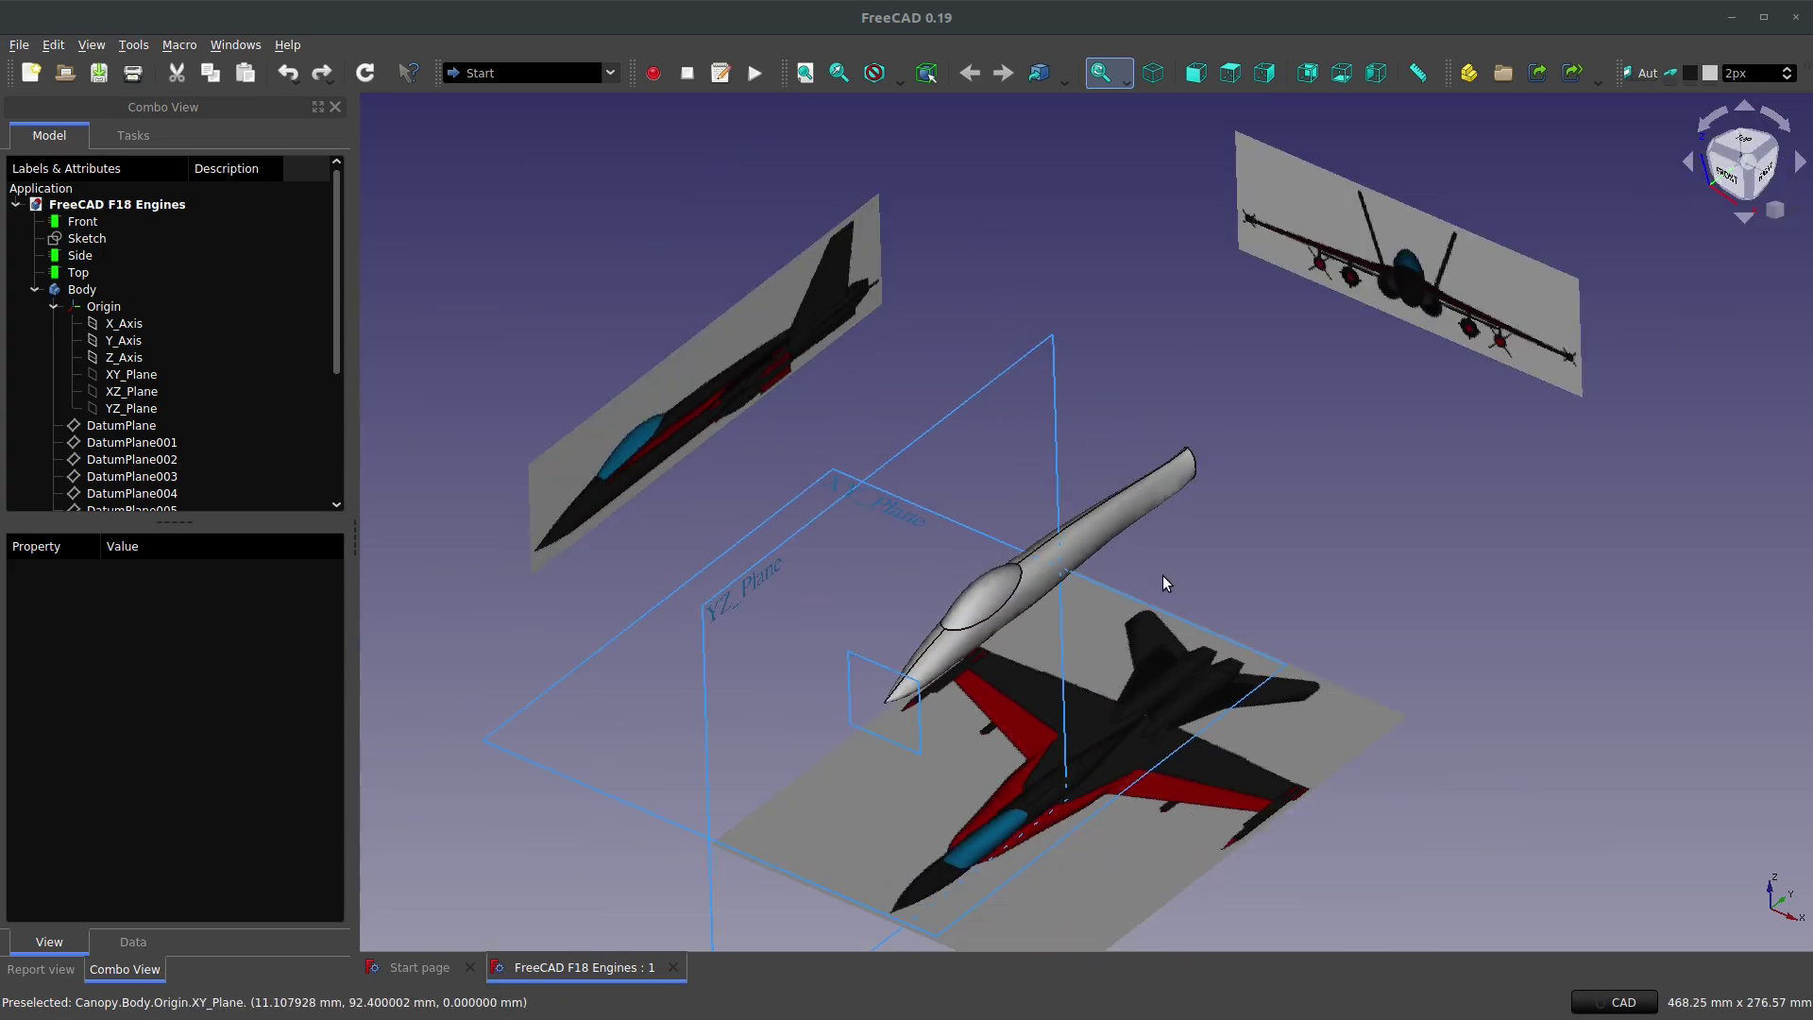
scroll(1108, 495, "up", 1)
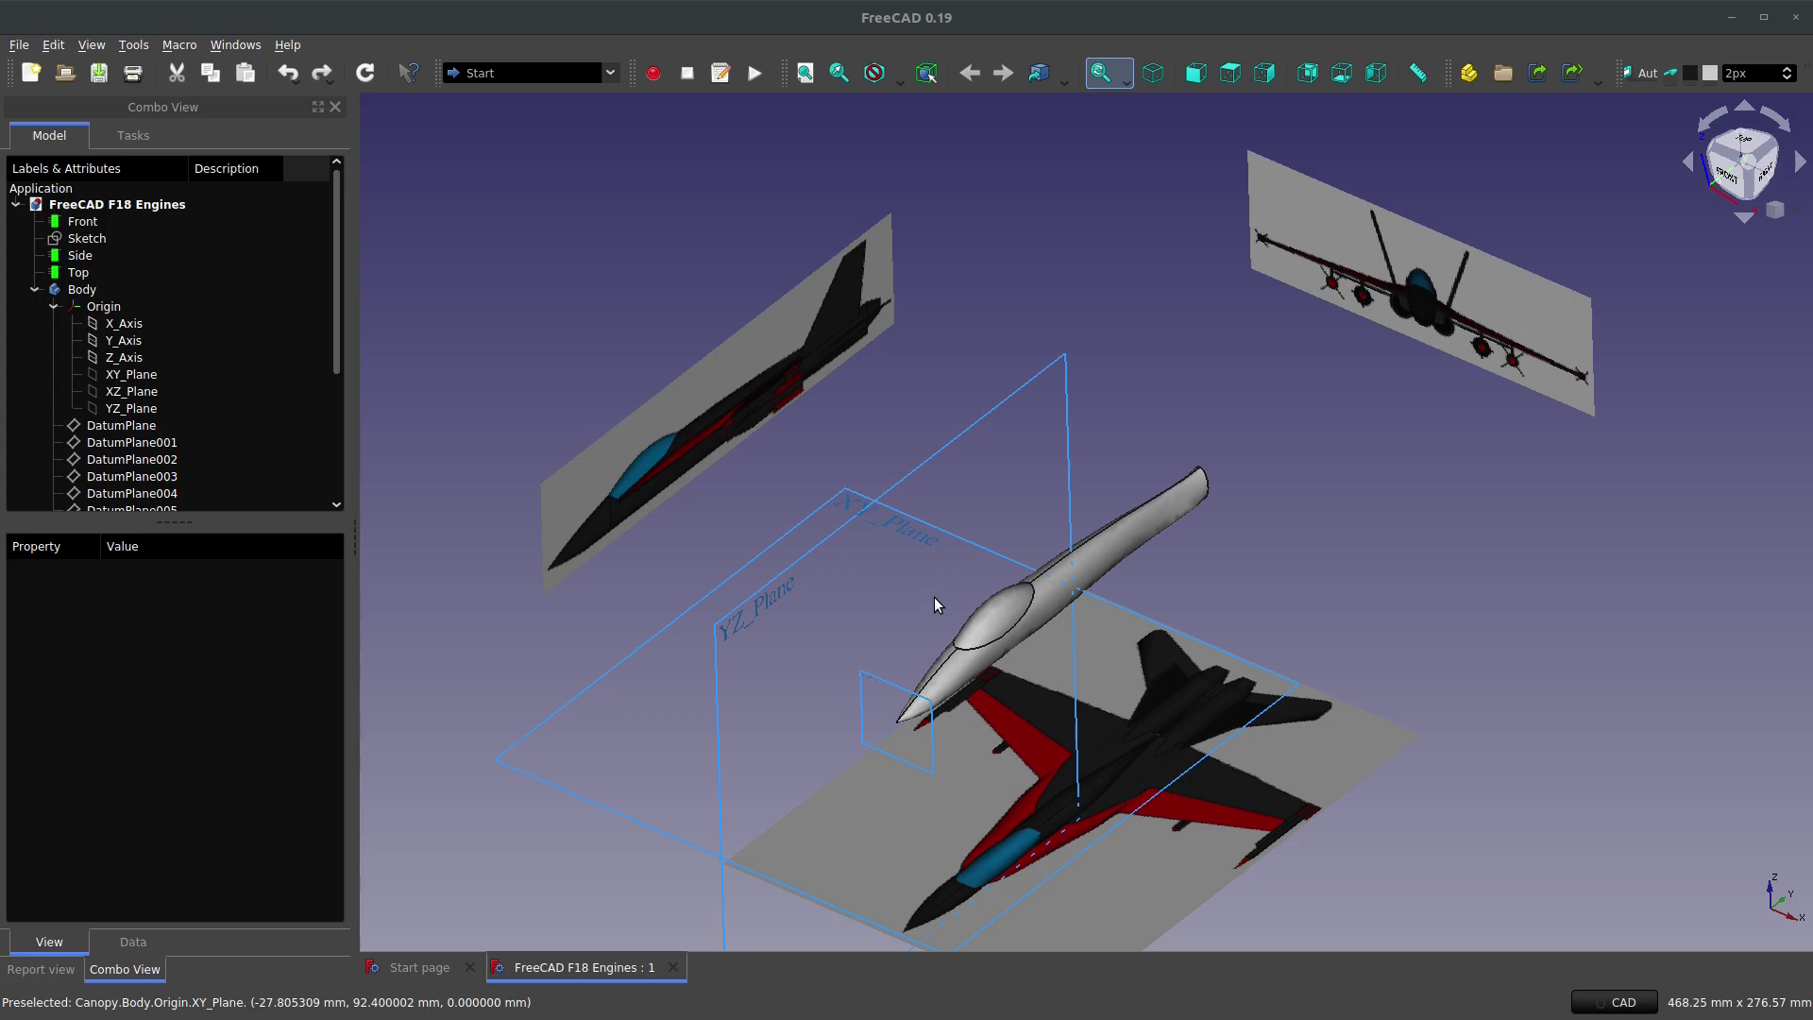
middle_click_drag(936, 595, 934, 548)
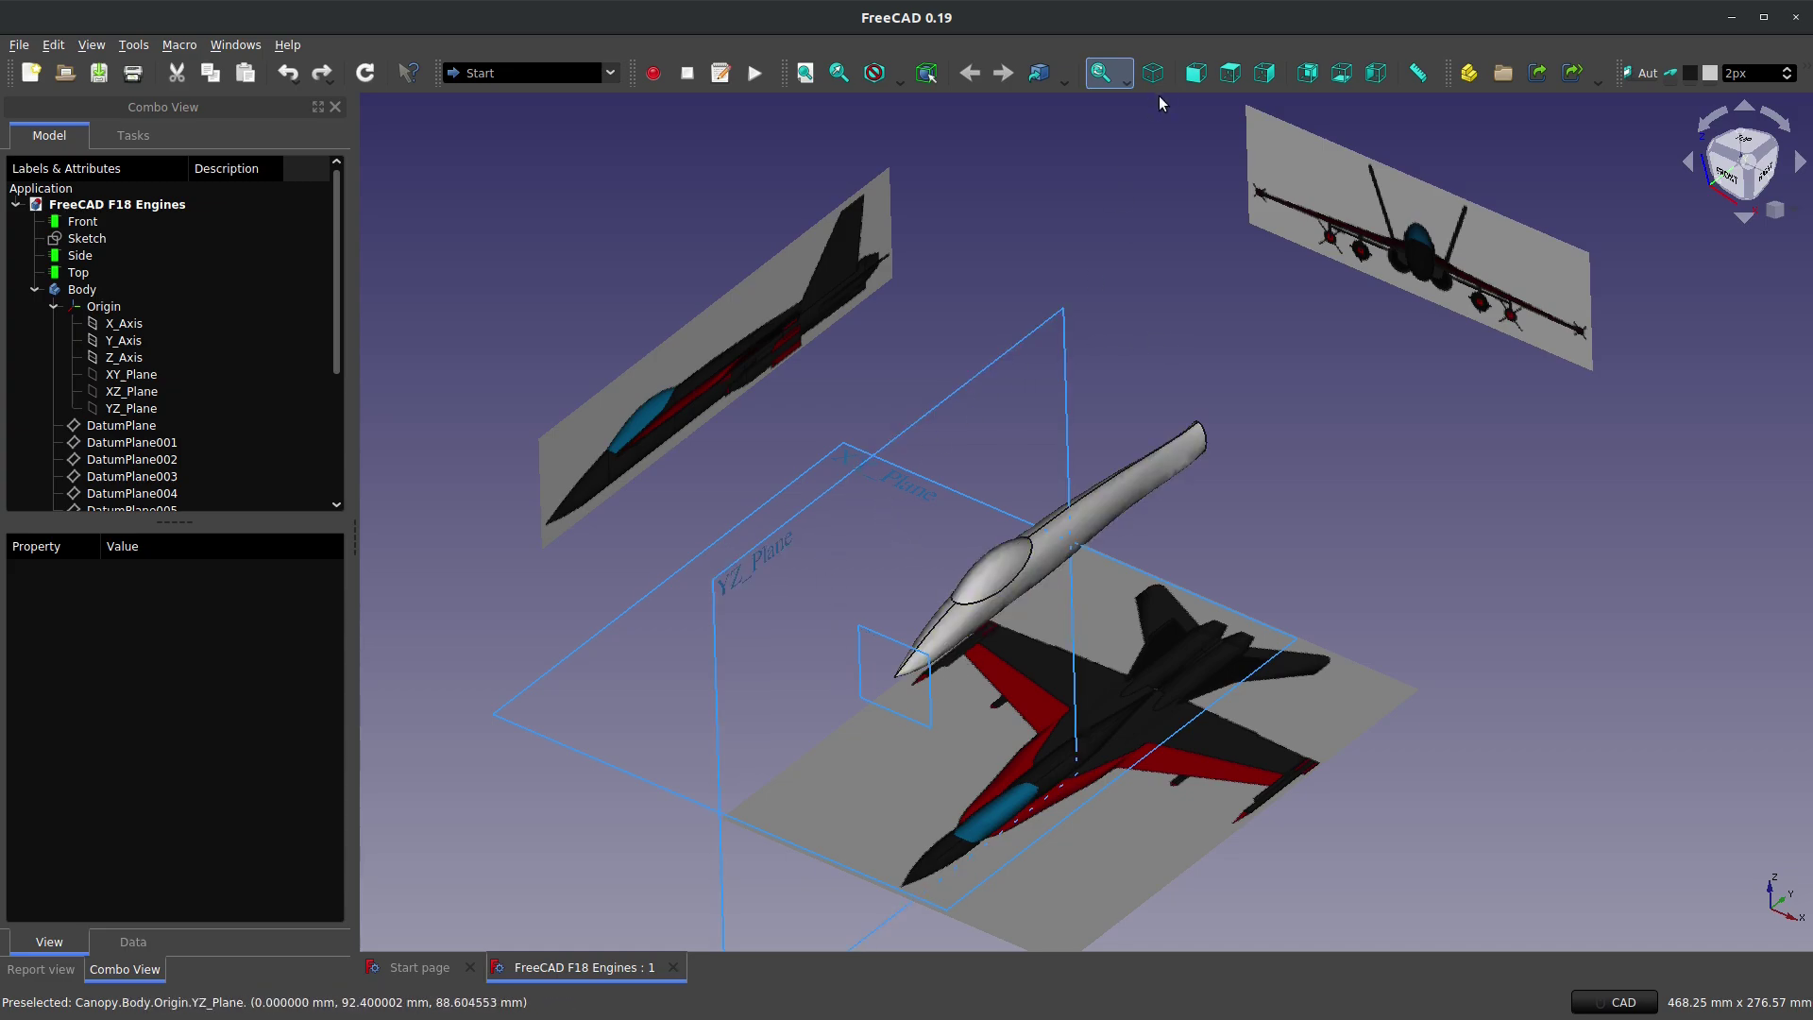
Step: Switch to the right side view and hide the fuselage loft to expose the side reference image
key("3")
scroll(1131, 506, "up", 4)
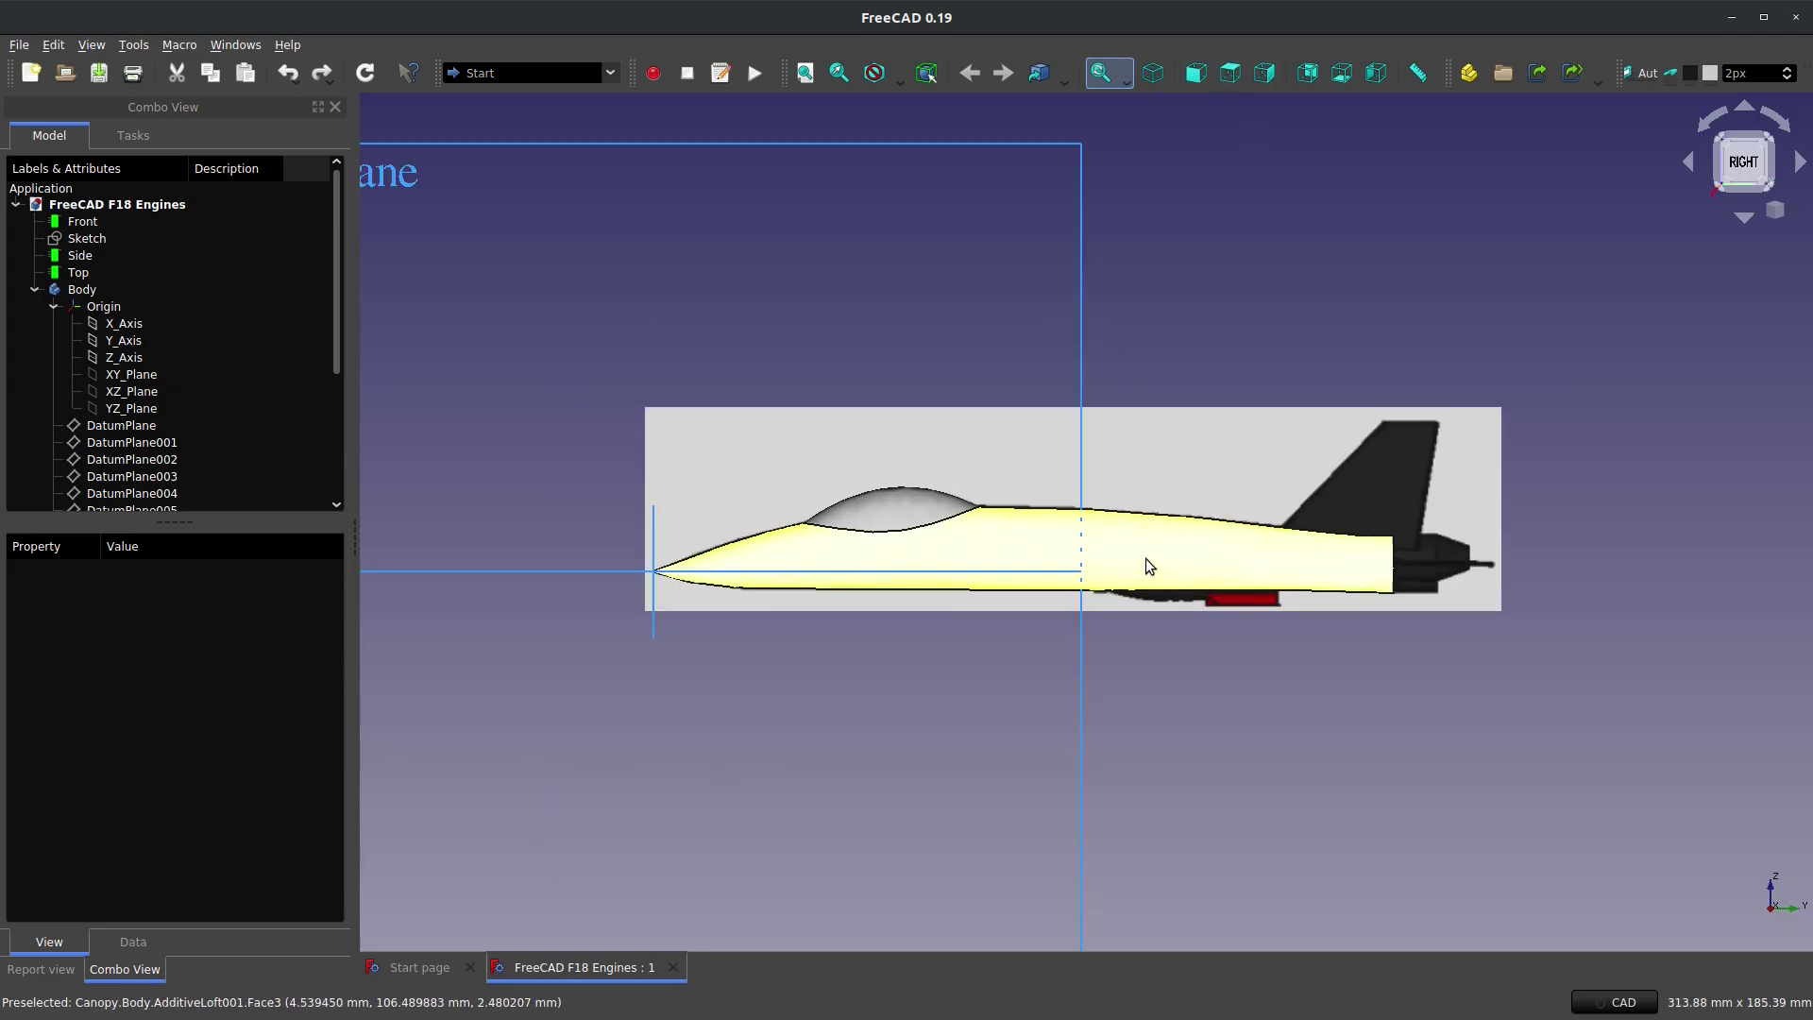
left_click(1146, 559)
key("space")
scroll(1023, 556, "up", 1)
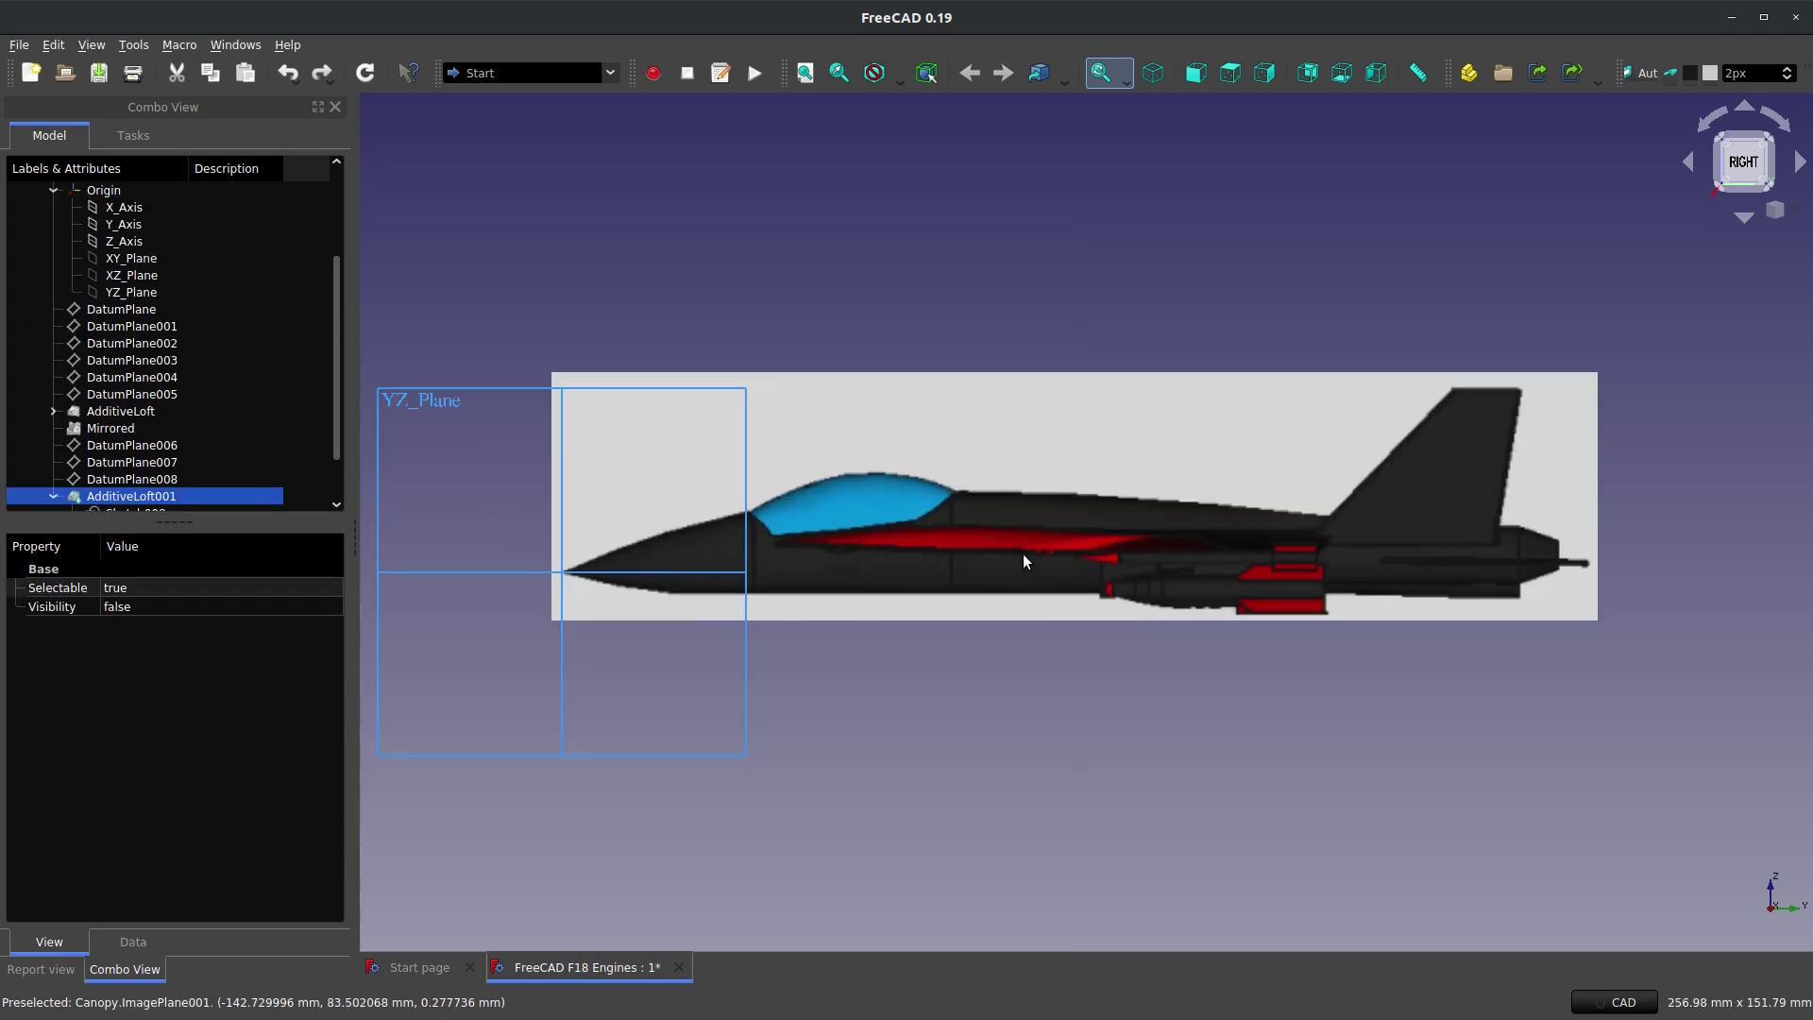
Step: Show DatumPlane and DatumPlane001 through DatumPlane005 and examine their positions along the jet in the side reference image
left_click(155, 326)
key("space")
left_click(156, 342)
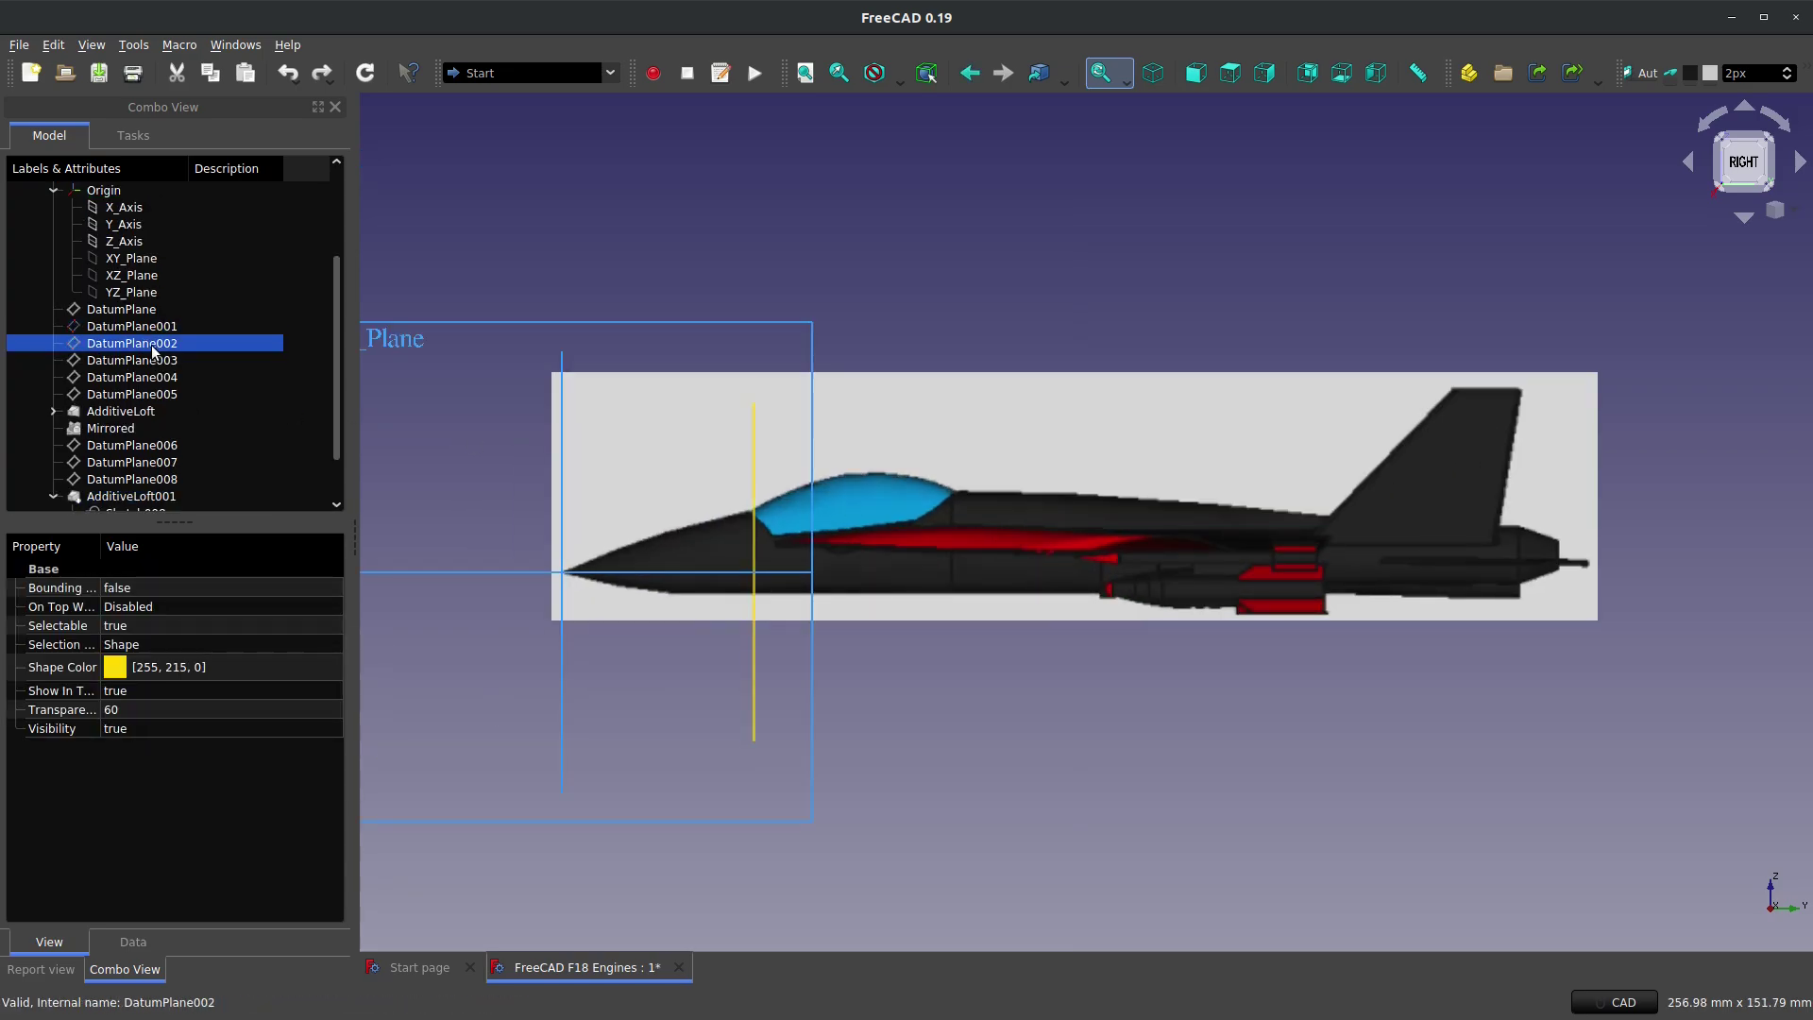
key("space")
left_click(156, 360)
key("space")
left_click(153, 378)
key("space")
left_click(153, 394)
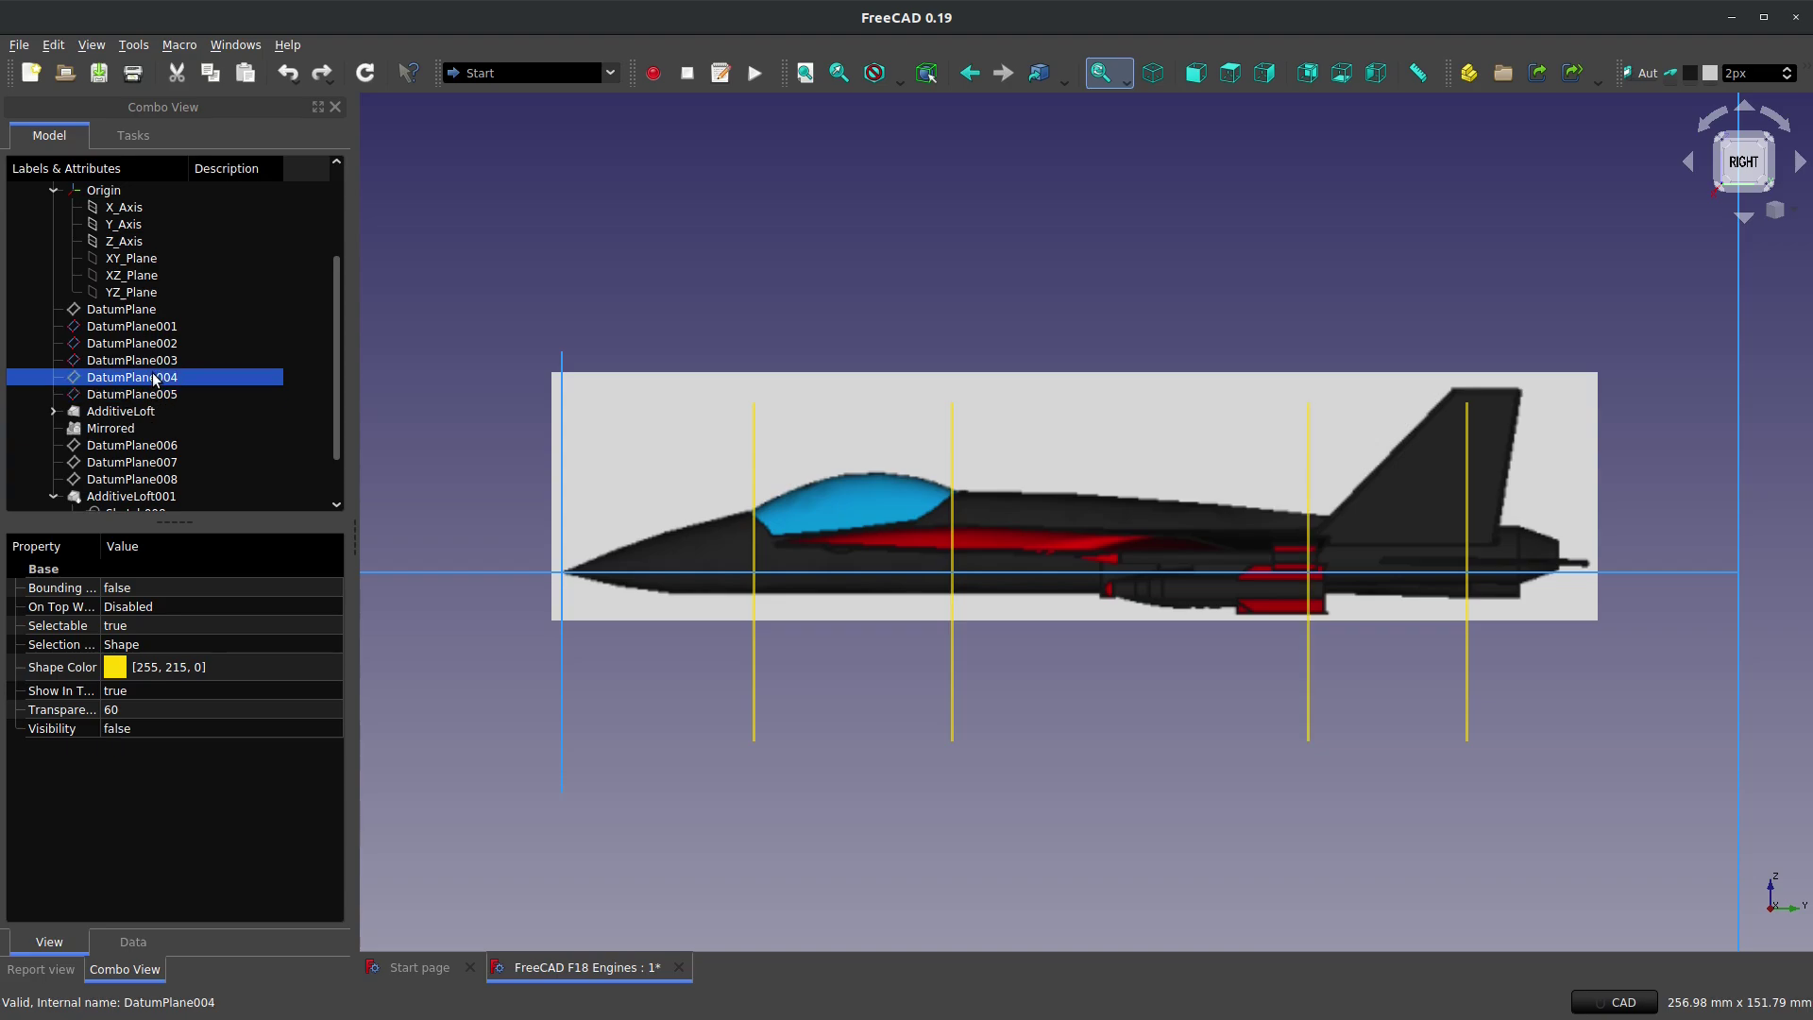
key("space")
left_click(148, 310)
key("space")
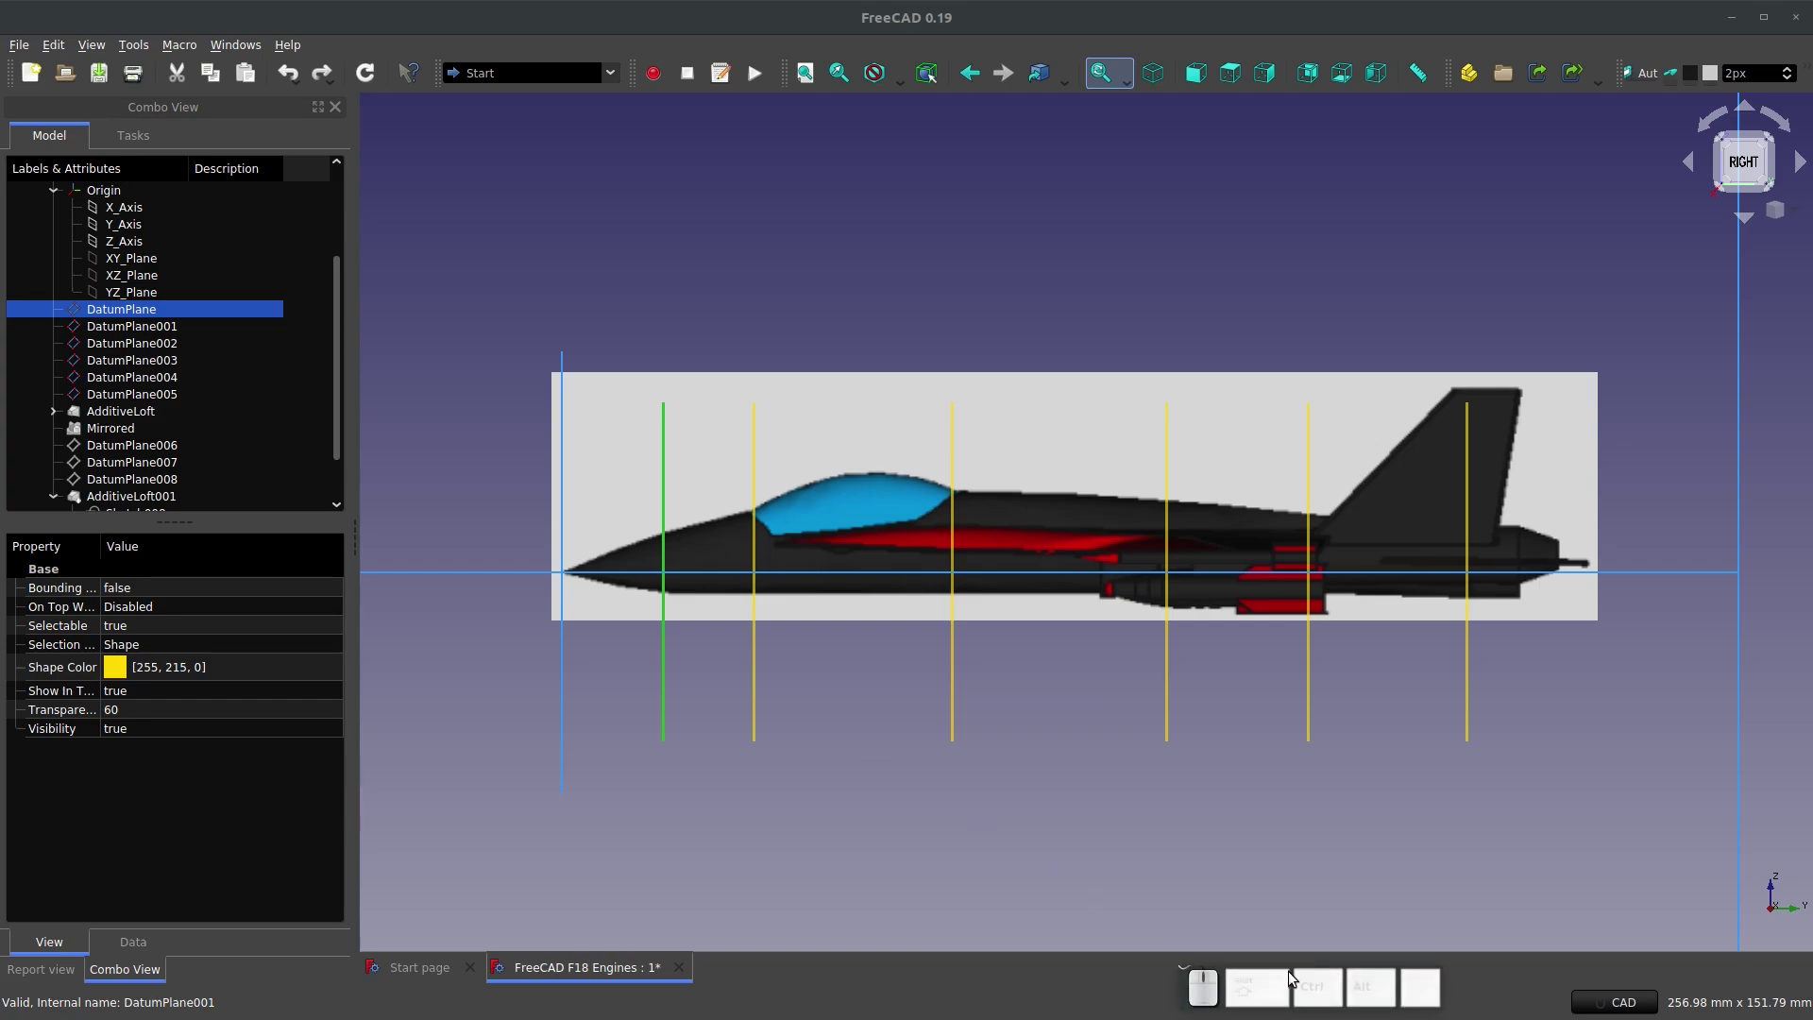
mouse_move(1195, 980)
left_mouse_down()
mouse_move(1278, 777)
mouse_move(1203, 965)
mouse_move(1222, 967)
left_mouse_up()
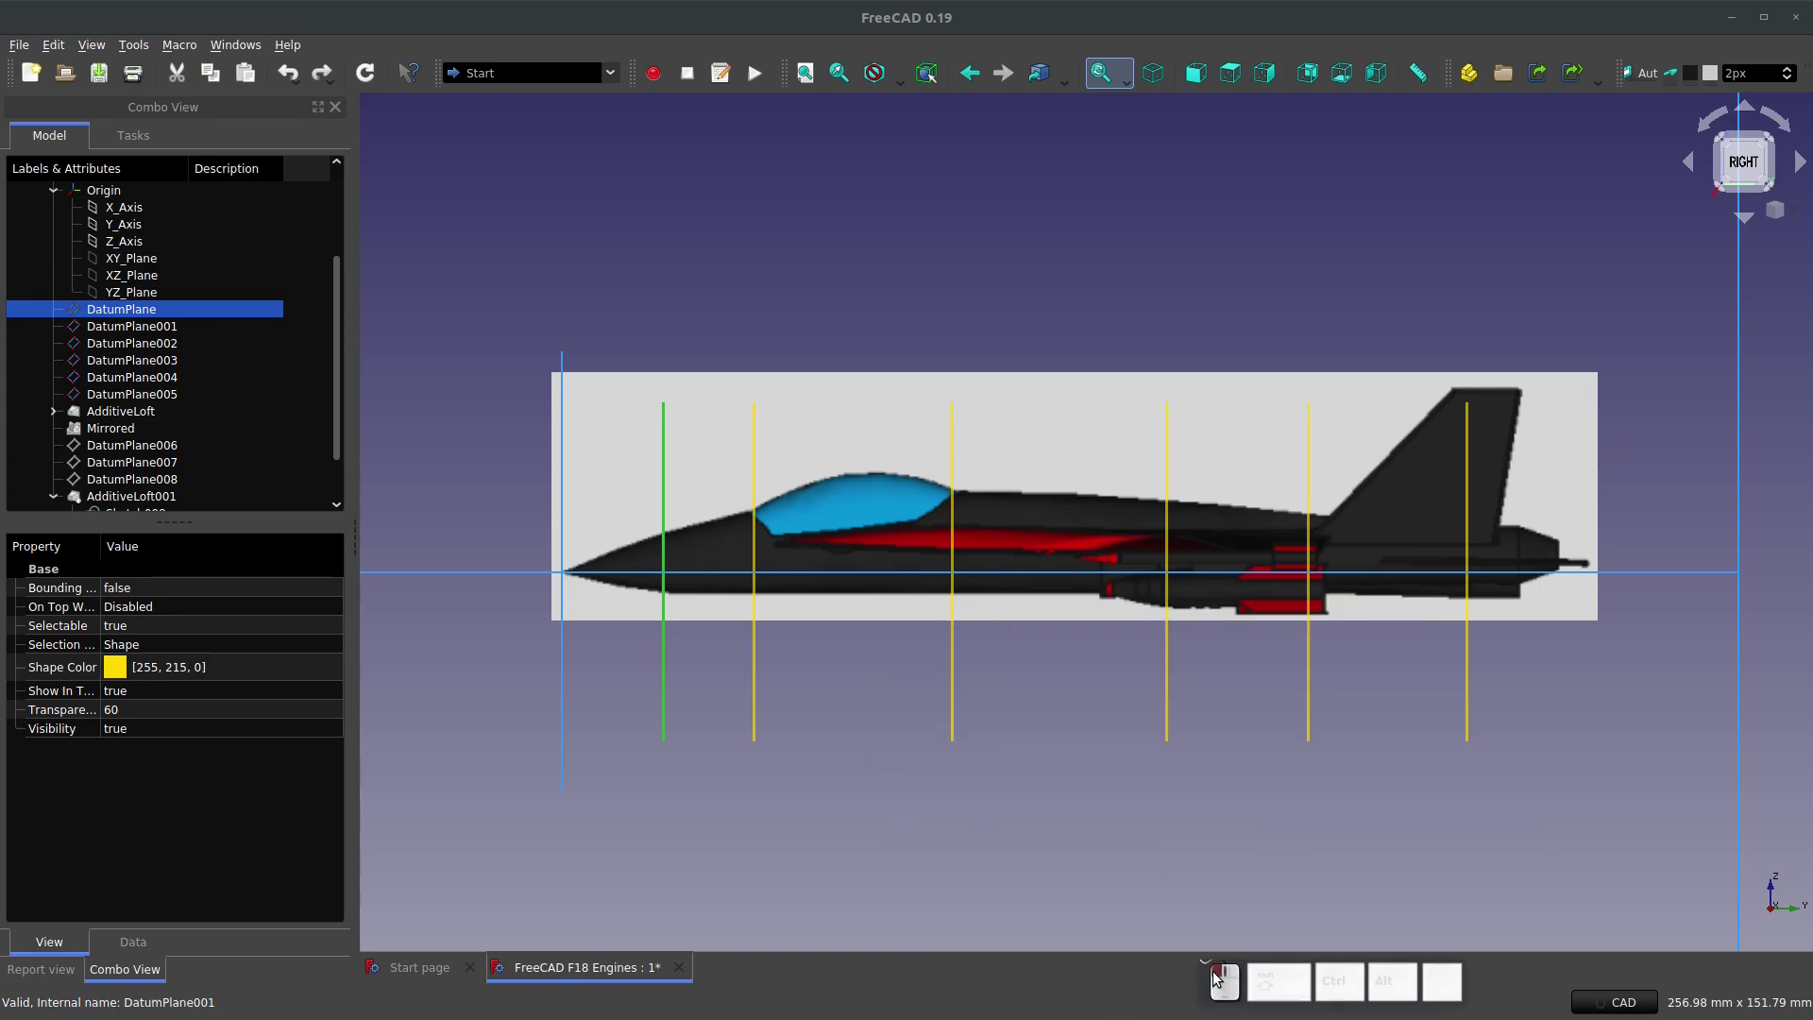
scroll(902, 552, "up", 1)
scroll(1184, 572, "up", 1)
scroll(1131, 521, "up", 1)
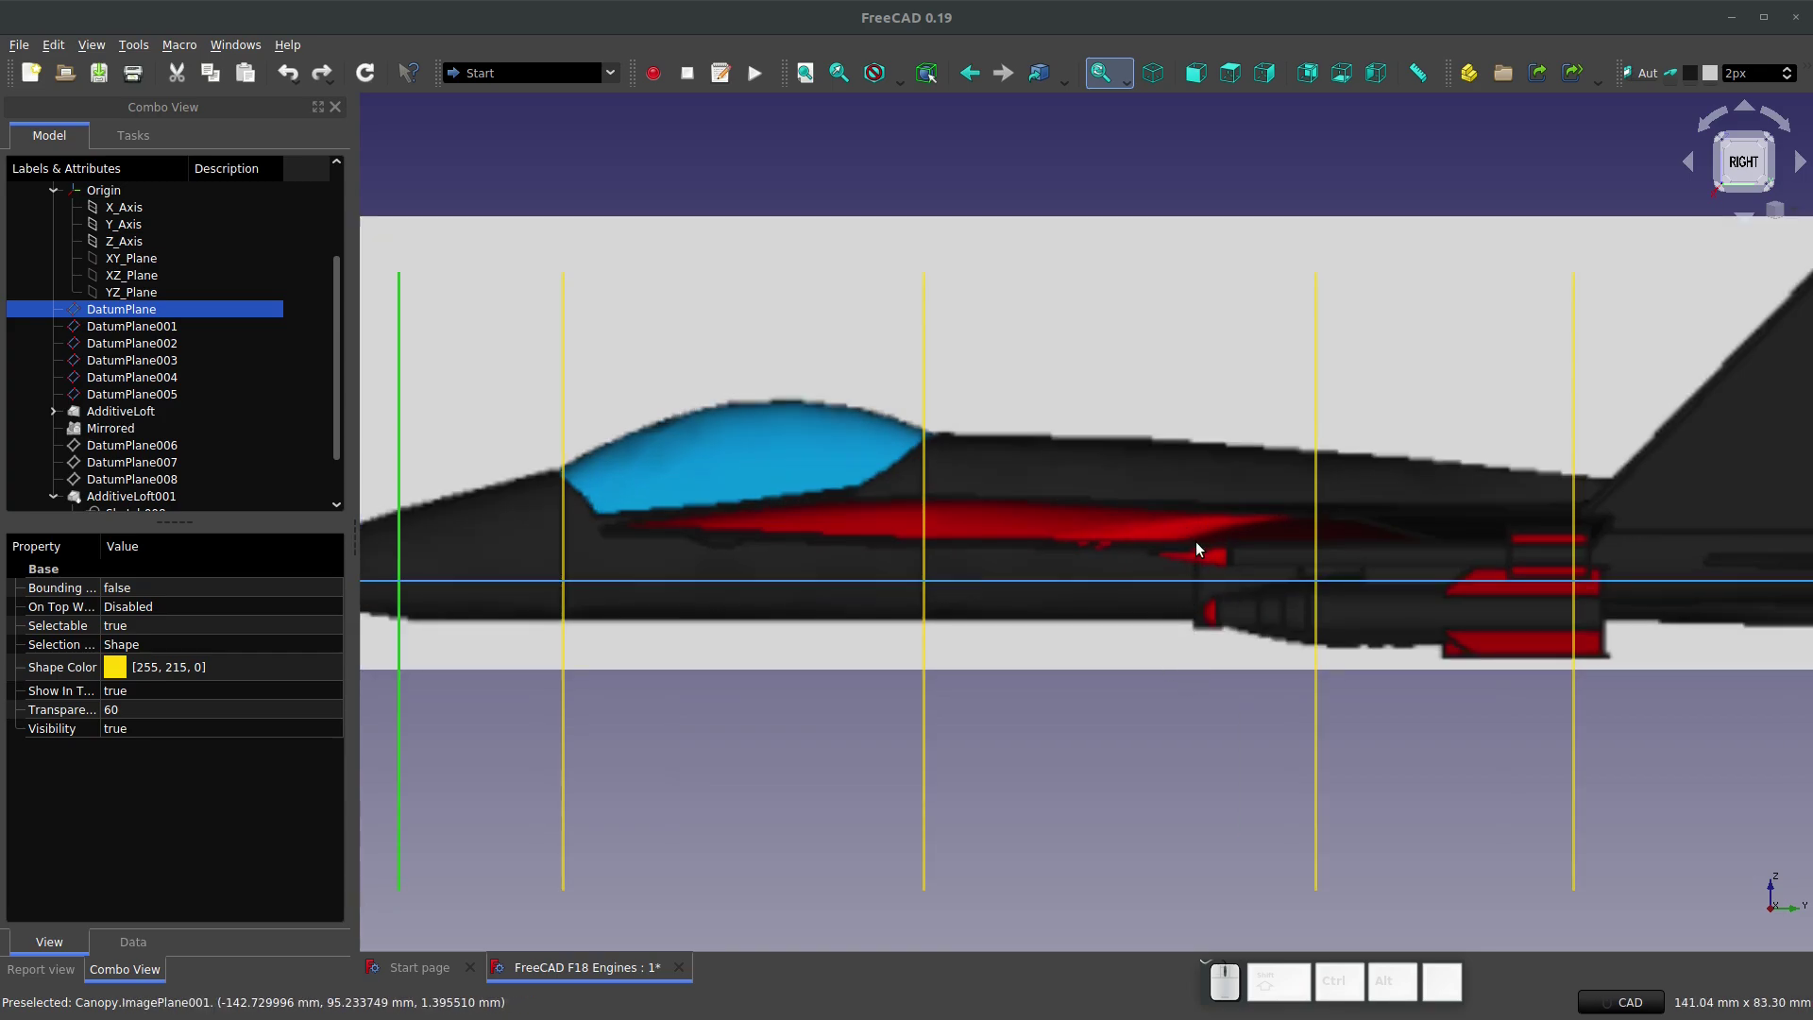
scroll(1176, 597, "down", 1)
Step: Hide DatumPlane and DatumPlane001 through DatumPlane005 again
key("space")
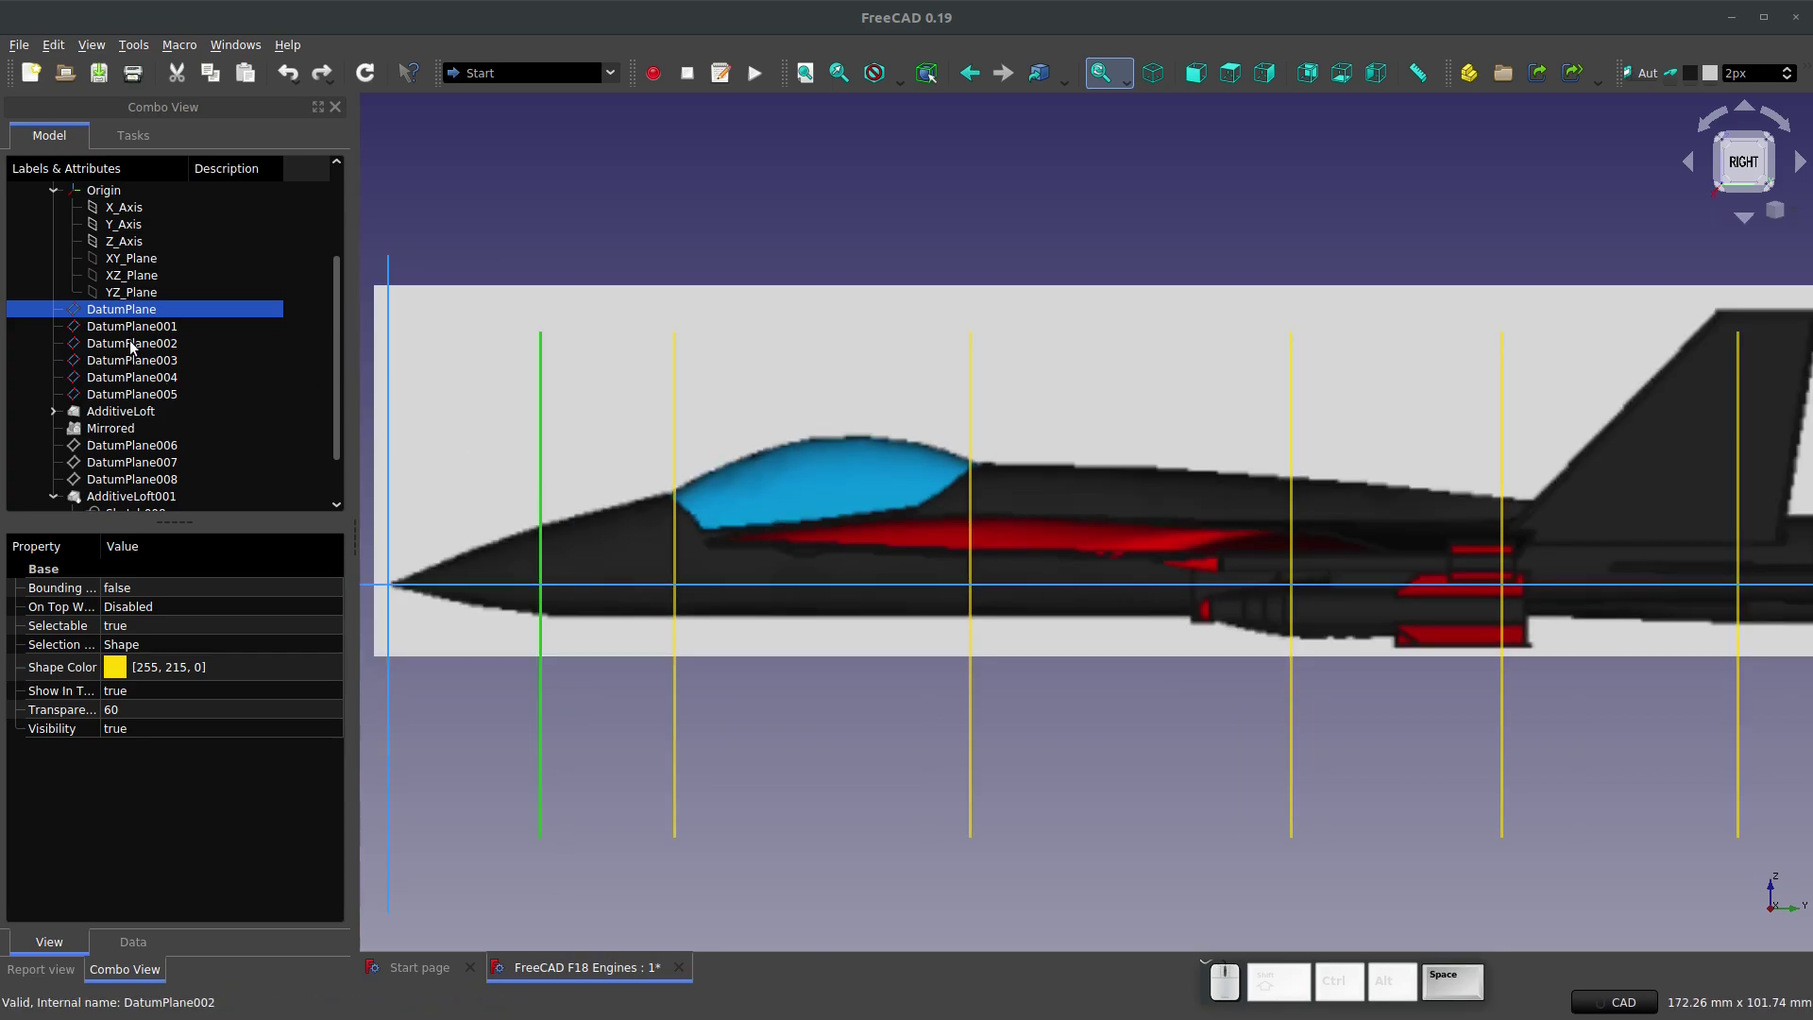
left_click(131, 345)
key("space")
left_click(130, 326)
key("space")
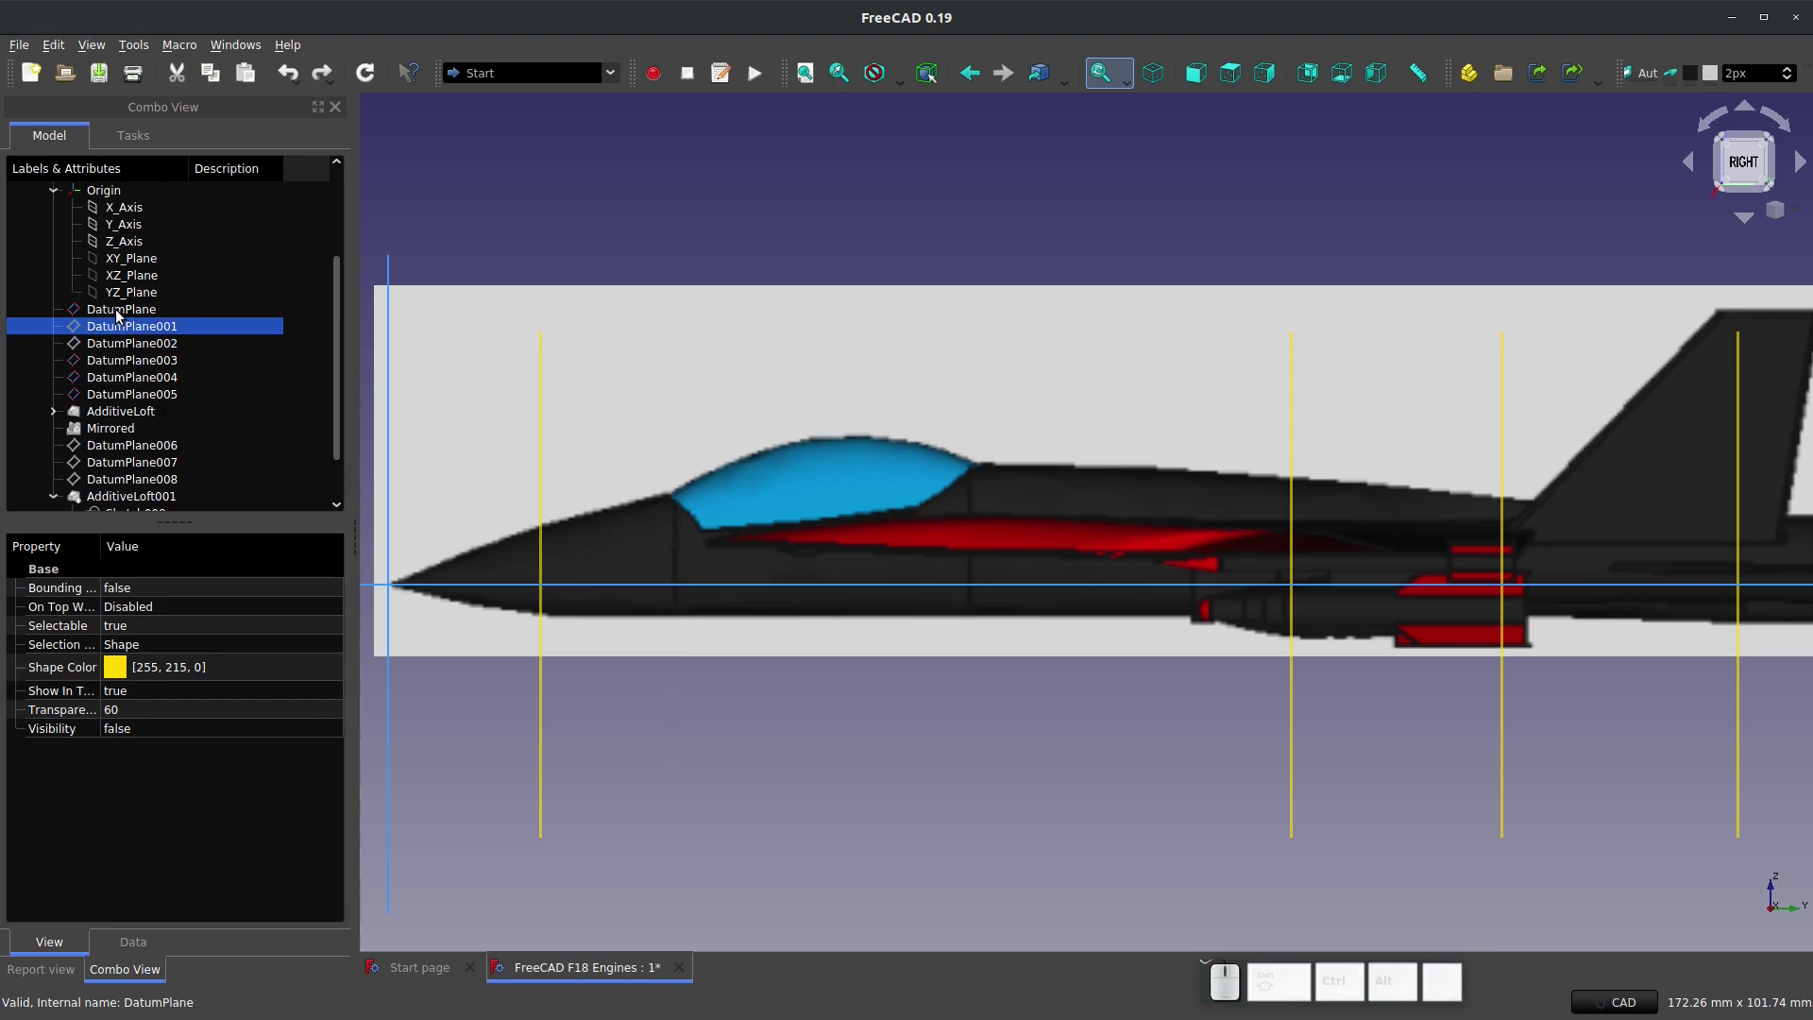
left_click(116, 309)
key("space")
left_click(137, 360)
key("space")
left_click(138, 378)
key("space")
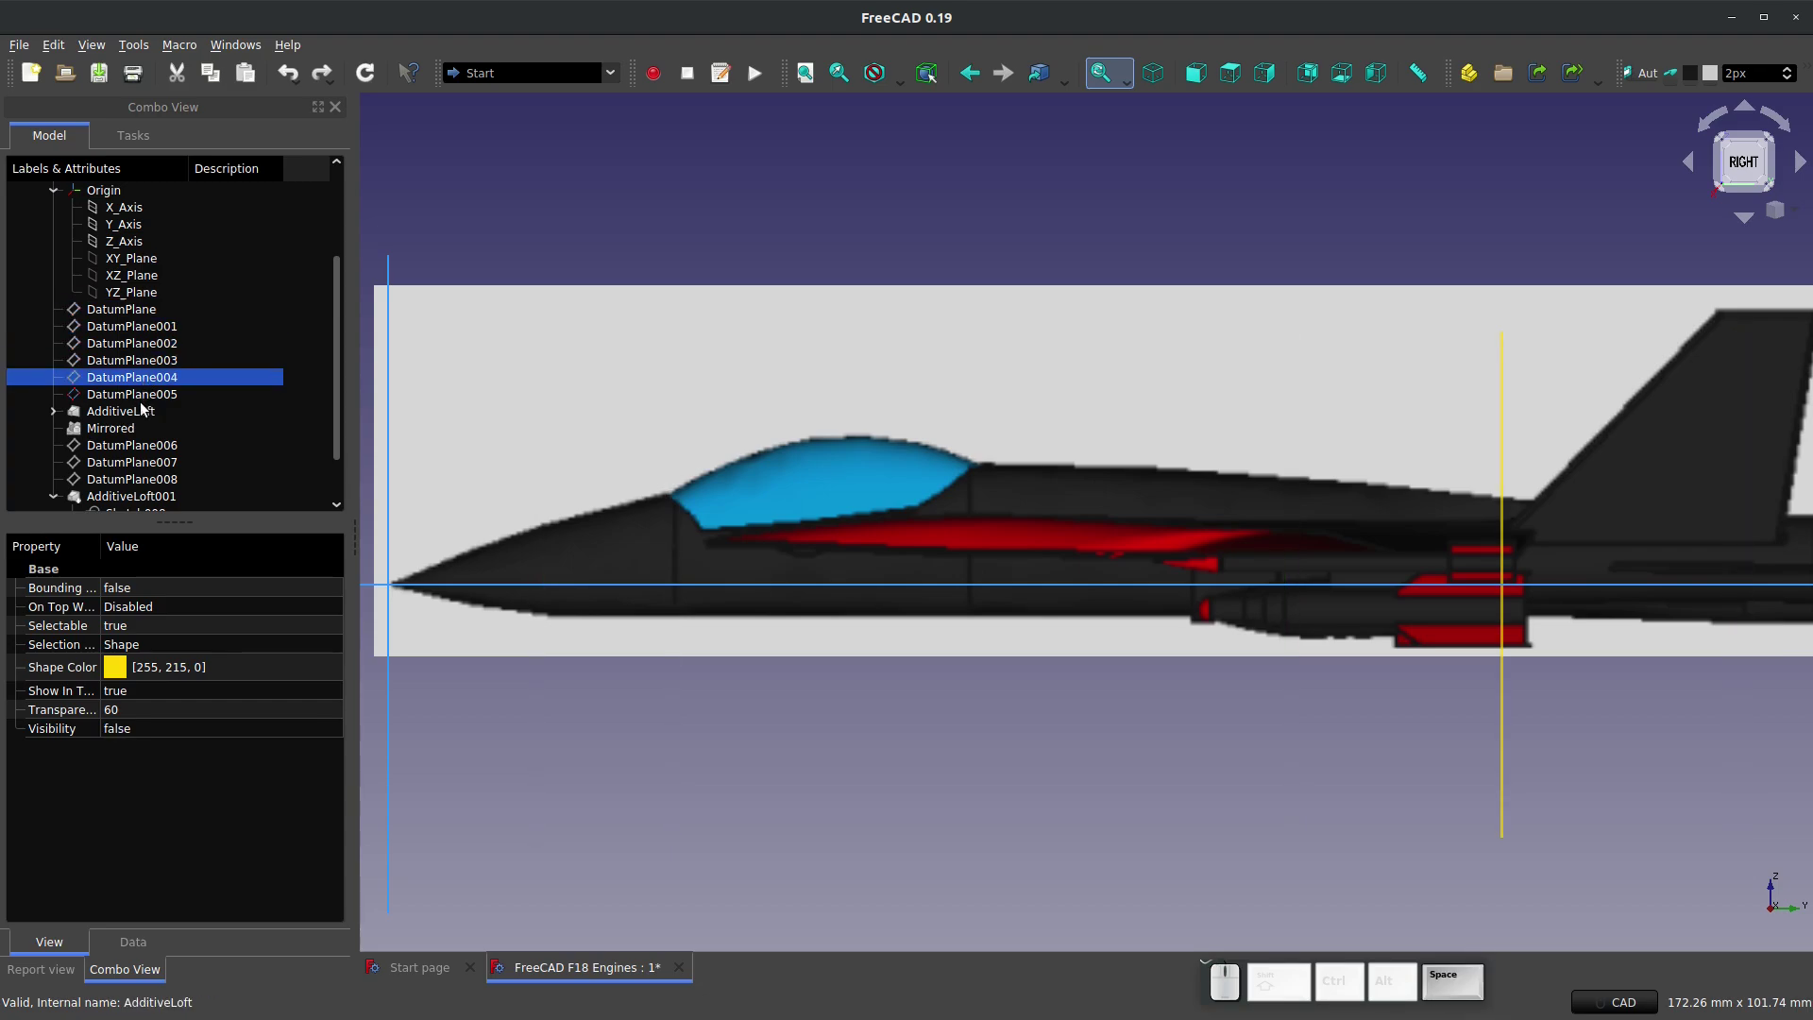
left_click(141, 405)
key("space")
key("space")
left_click(146, 396)
key("space")
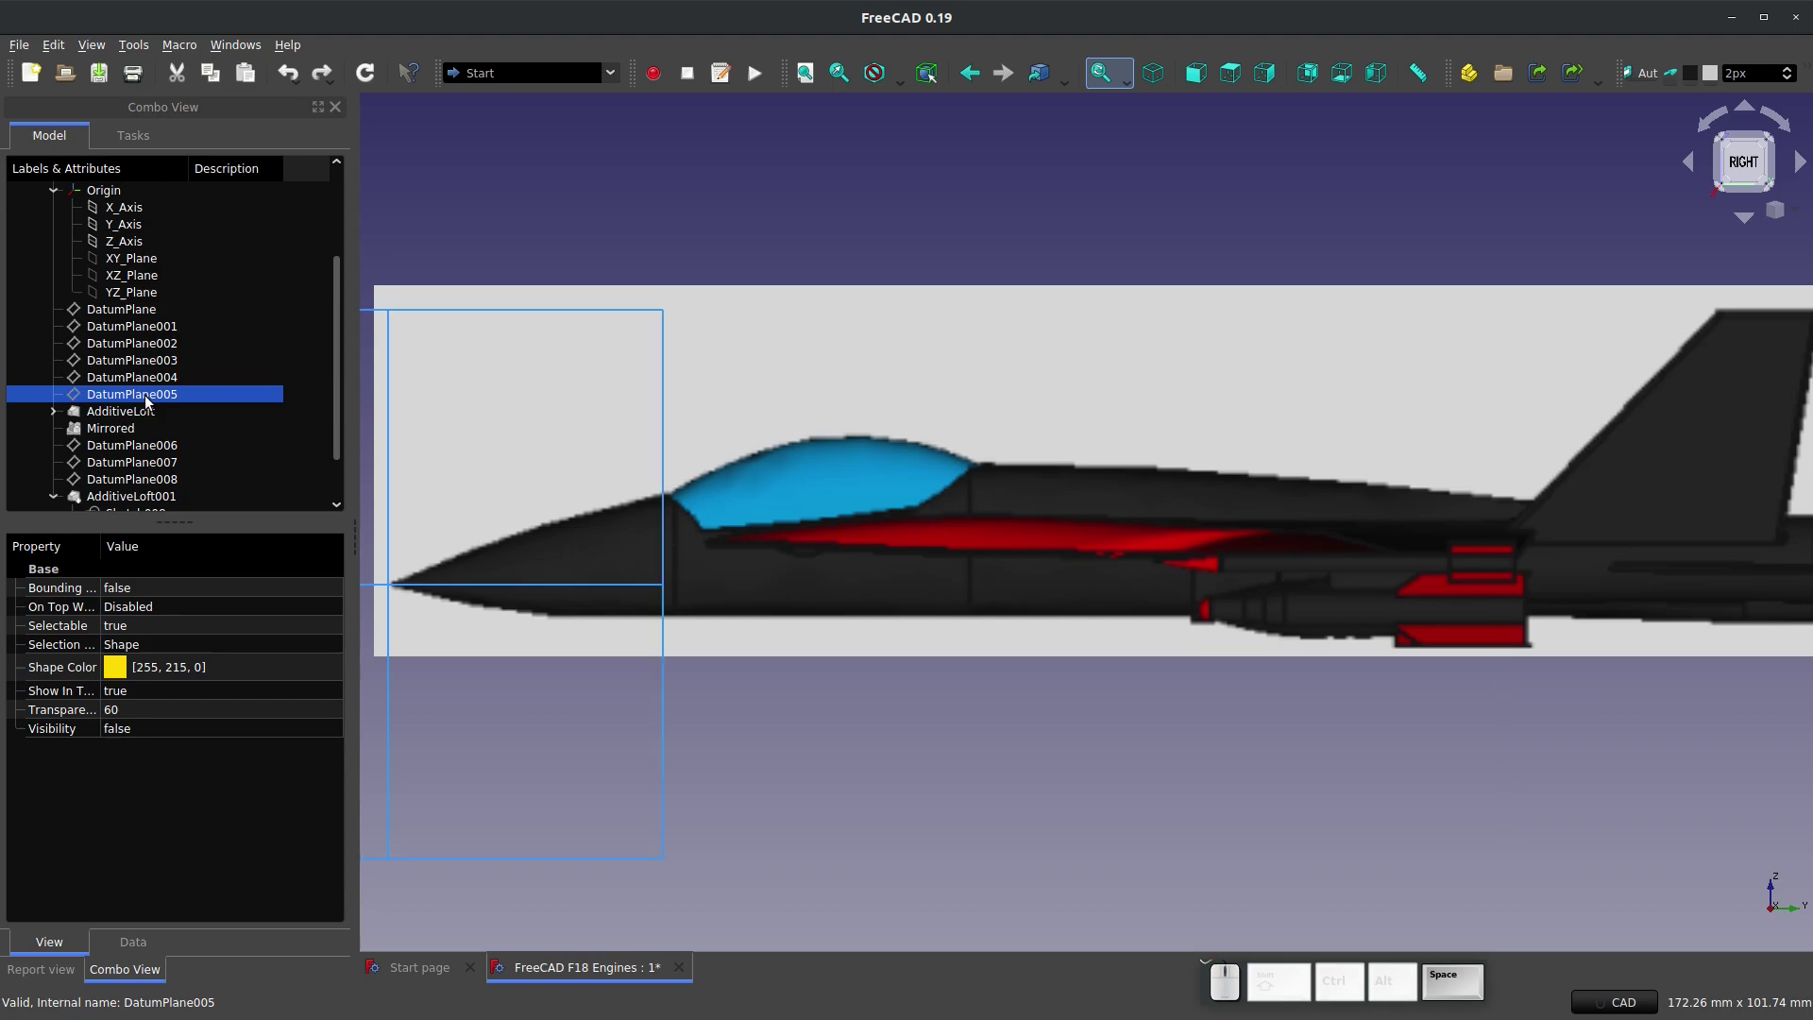
Step: In the Part Design workbench, create a datum plane attached to the XZ plane, with flipped sides and a 94 mm z-direction offset
scroll(699, 495, "down", 3)
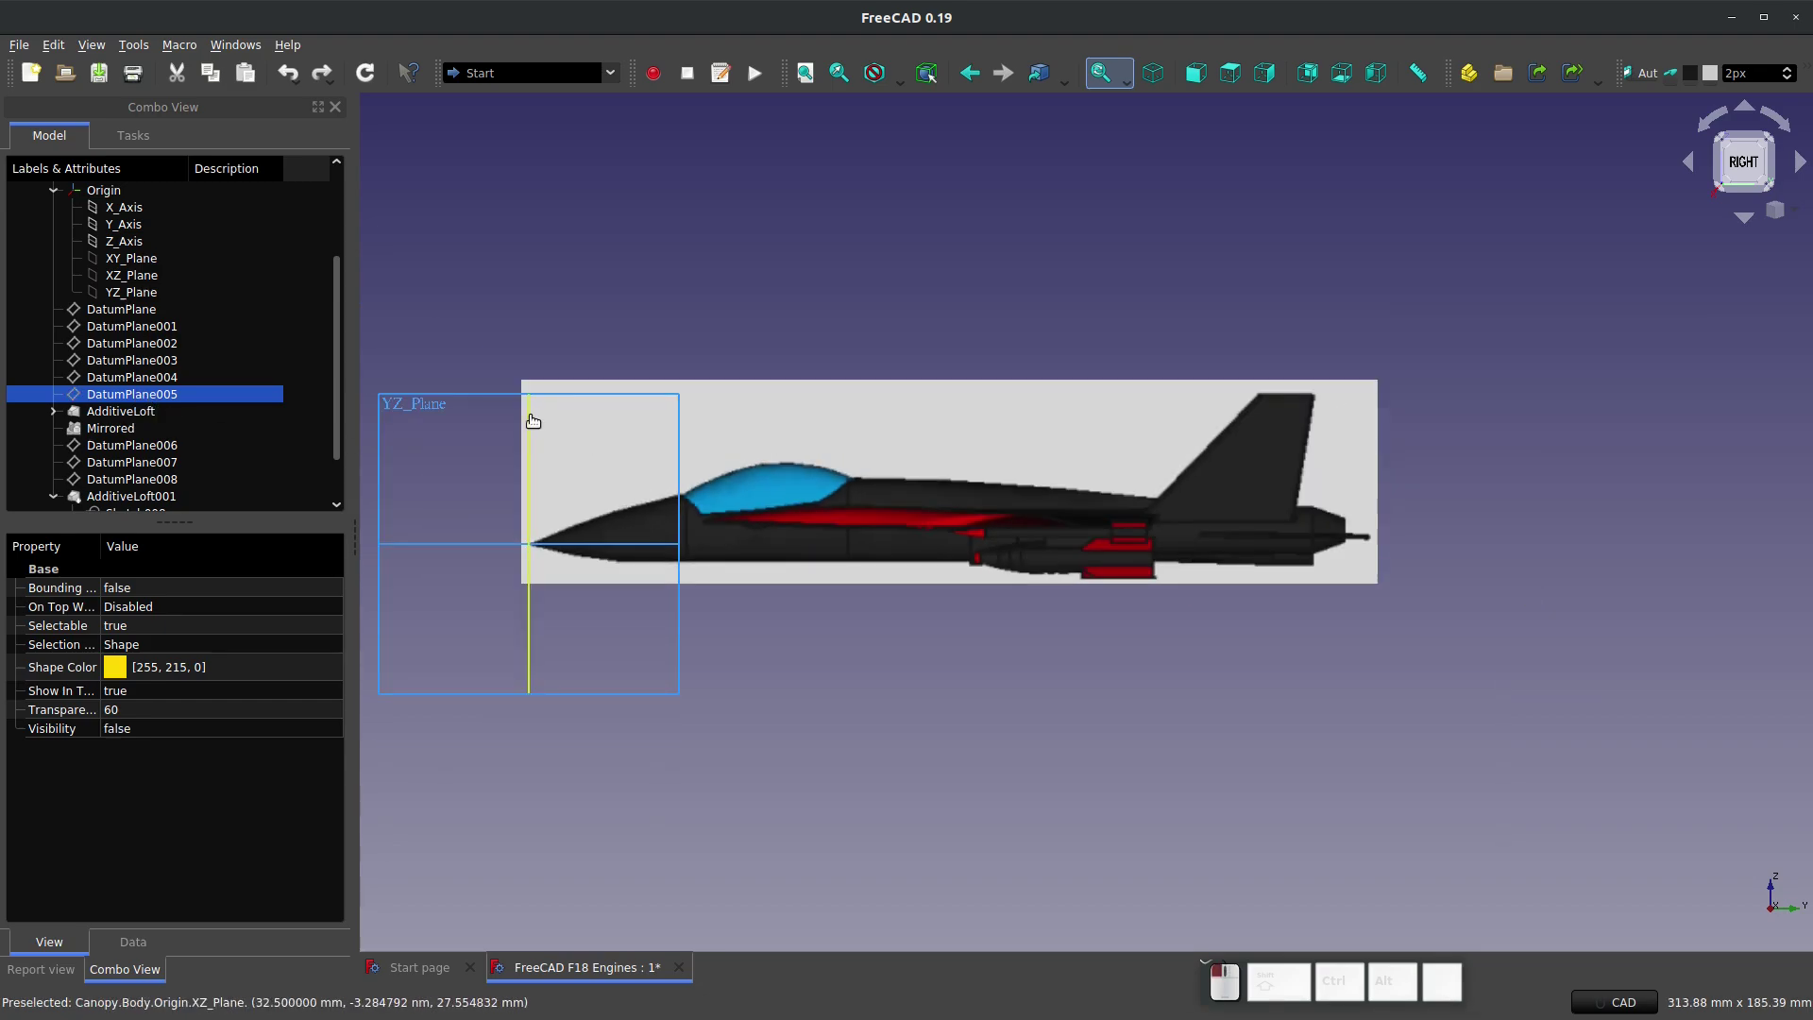
left_click(530, 417)
left_click(591, 73)
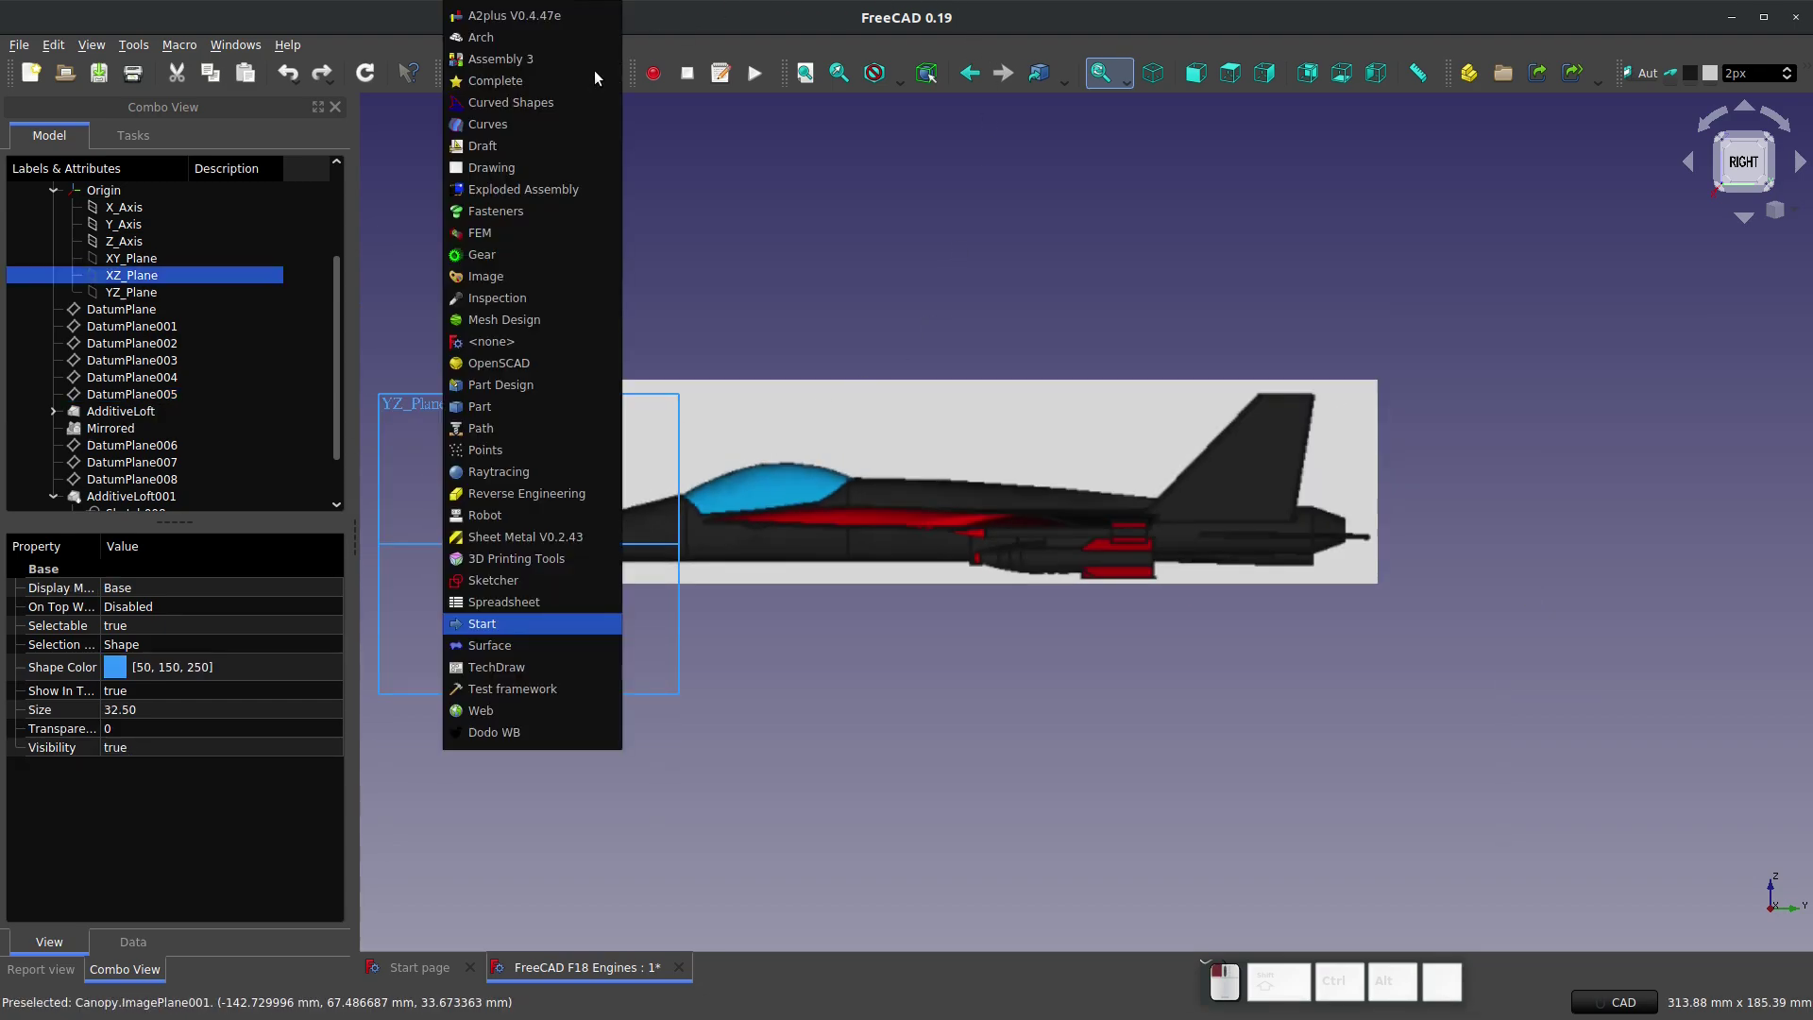
left_click(543, 389)
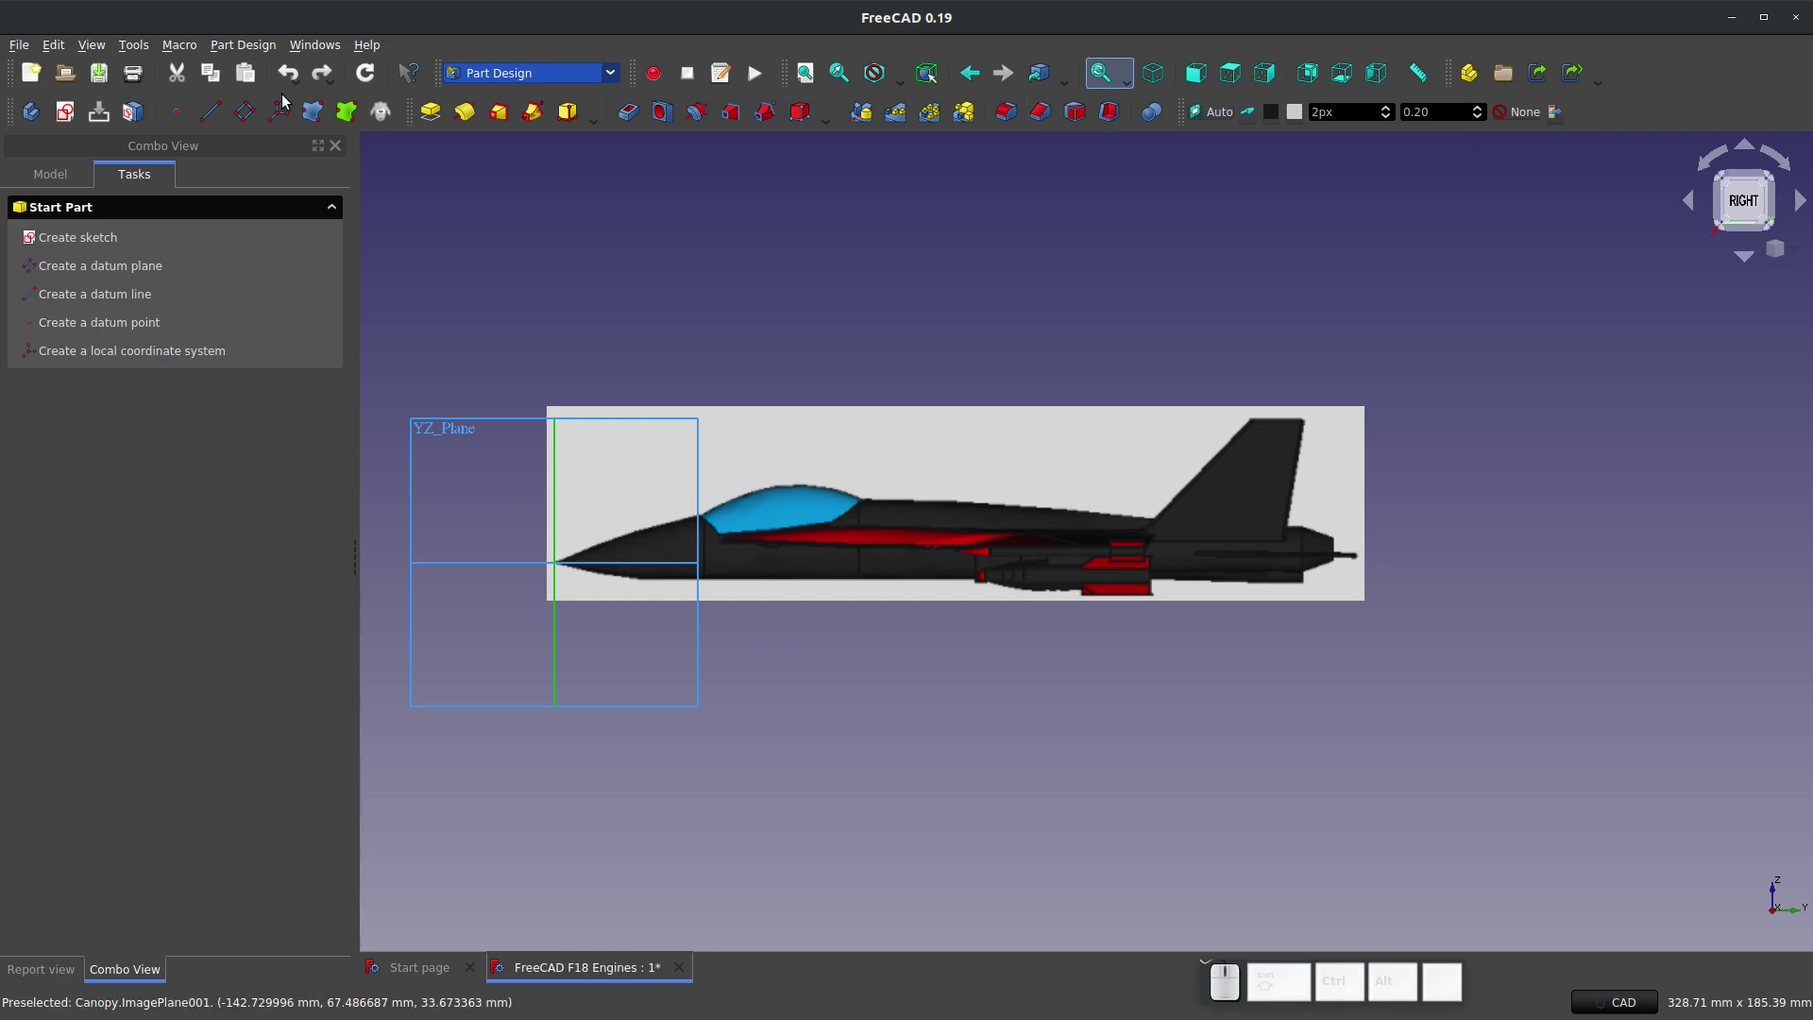
left_click(244, 111)
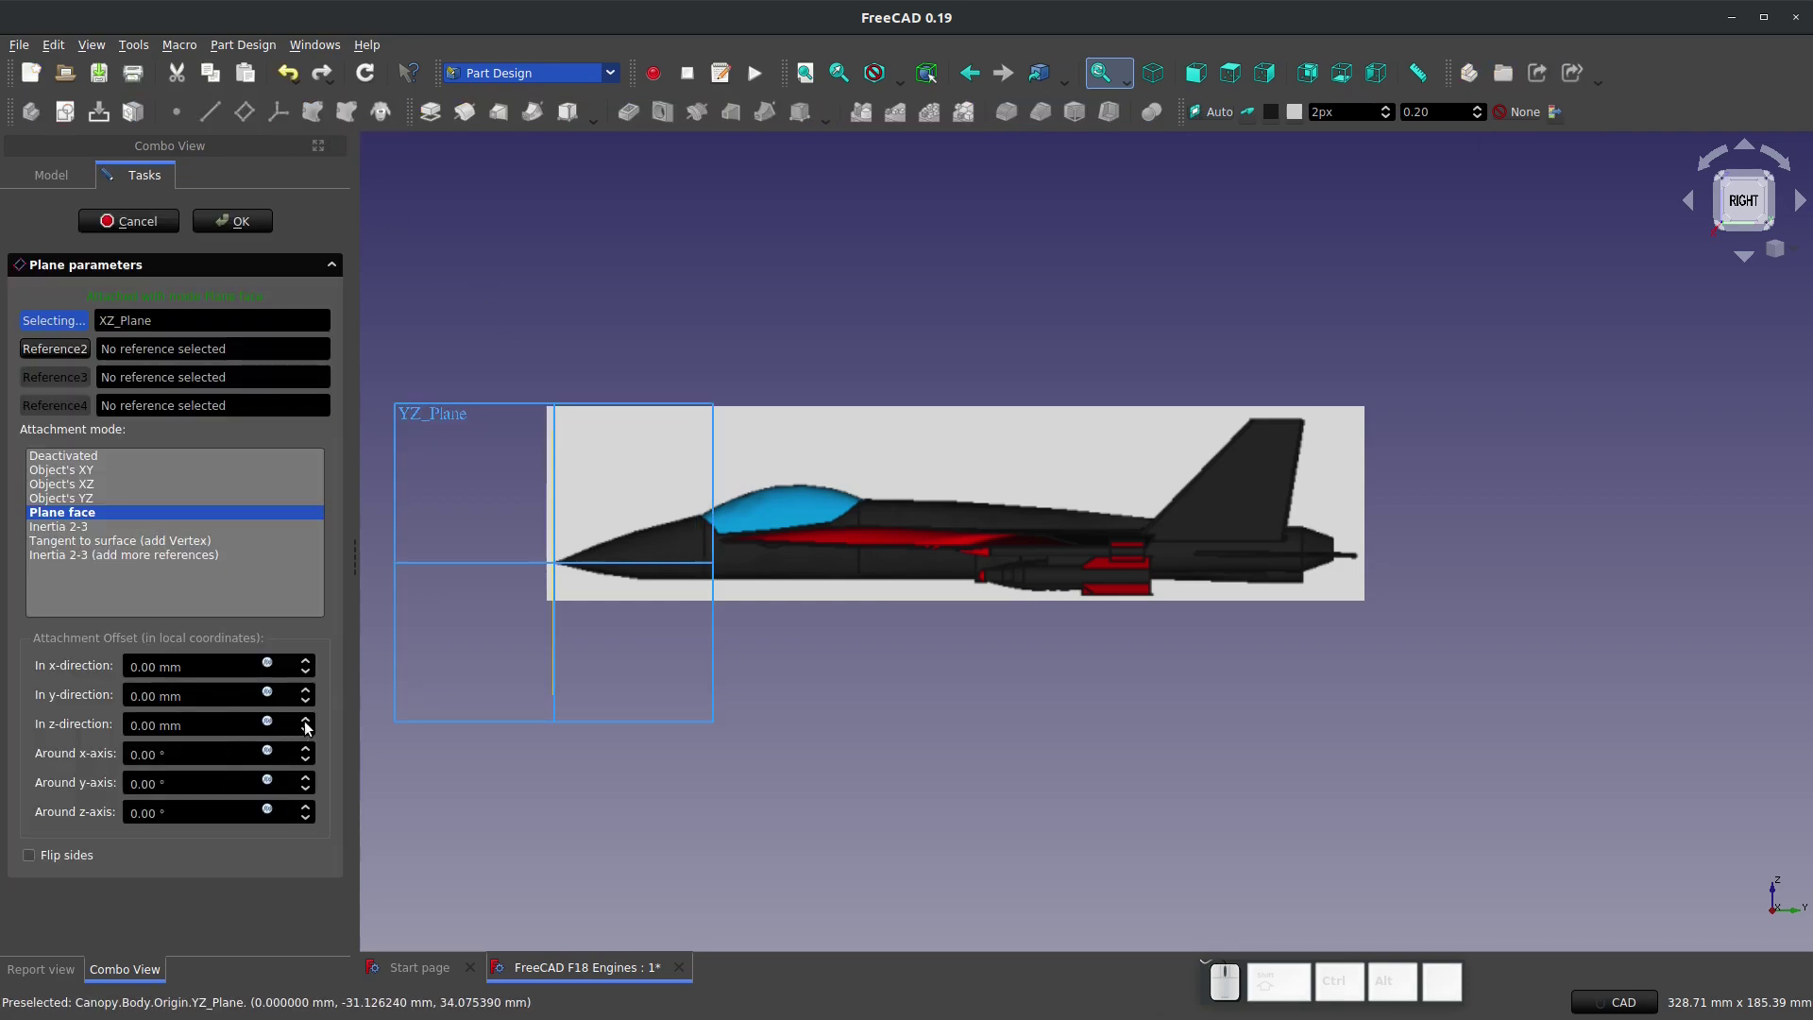
scroll(305, 721, "up", 11)
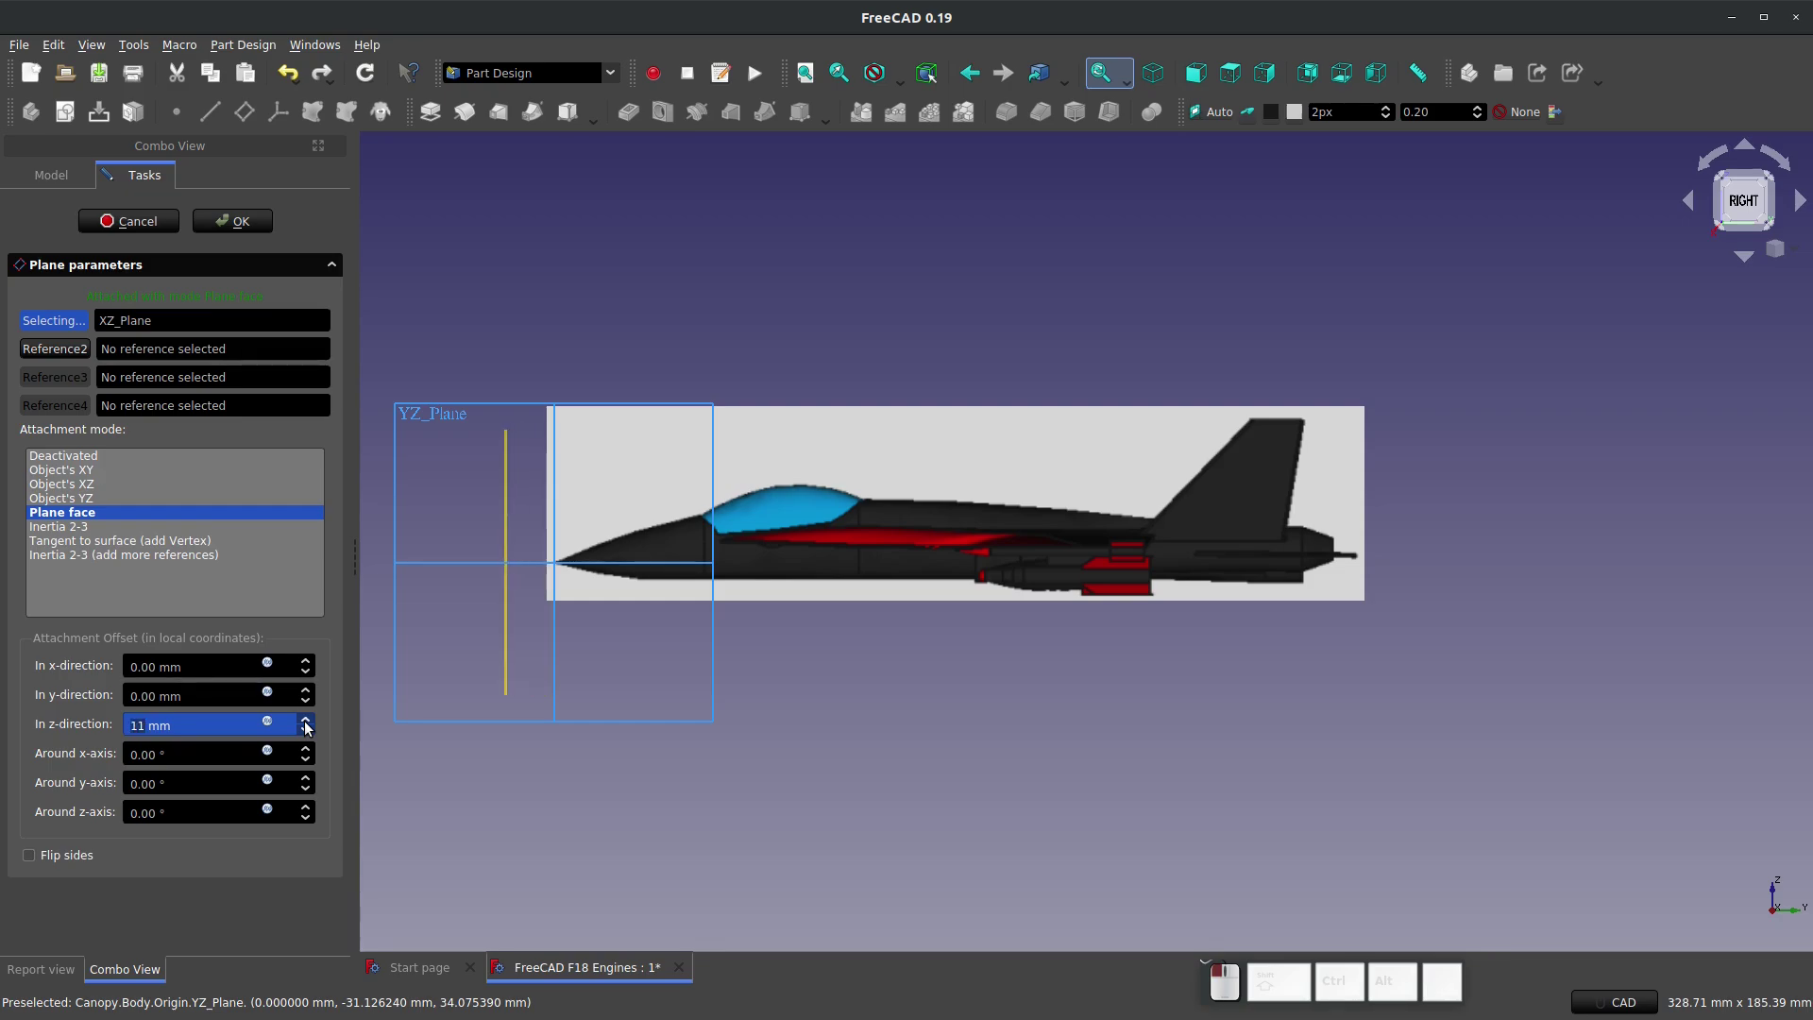
type("13")
left_click(64, 855)
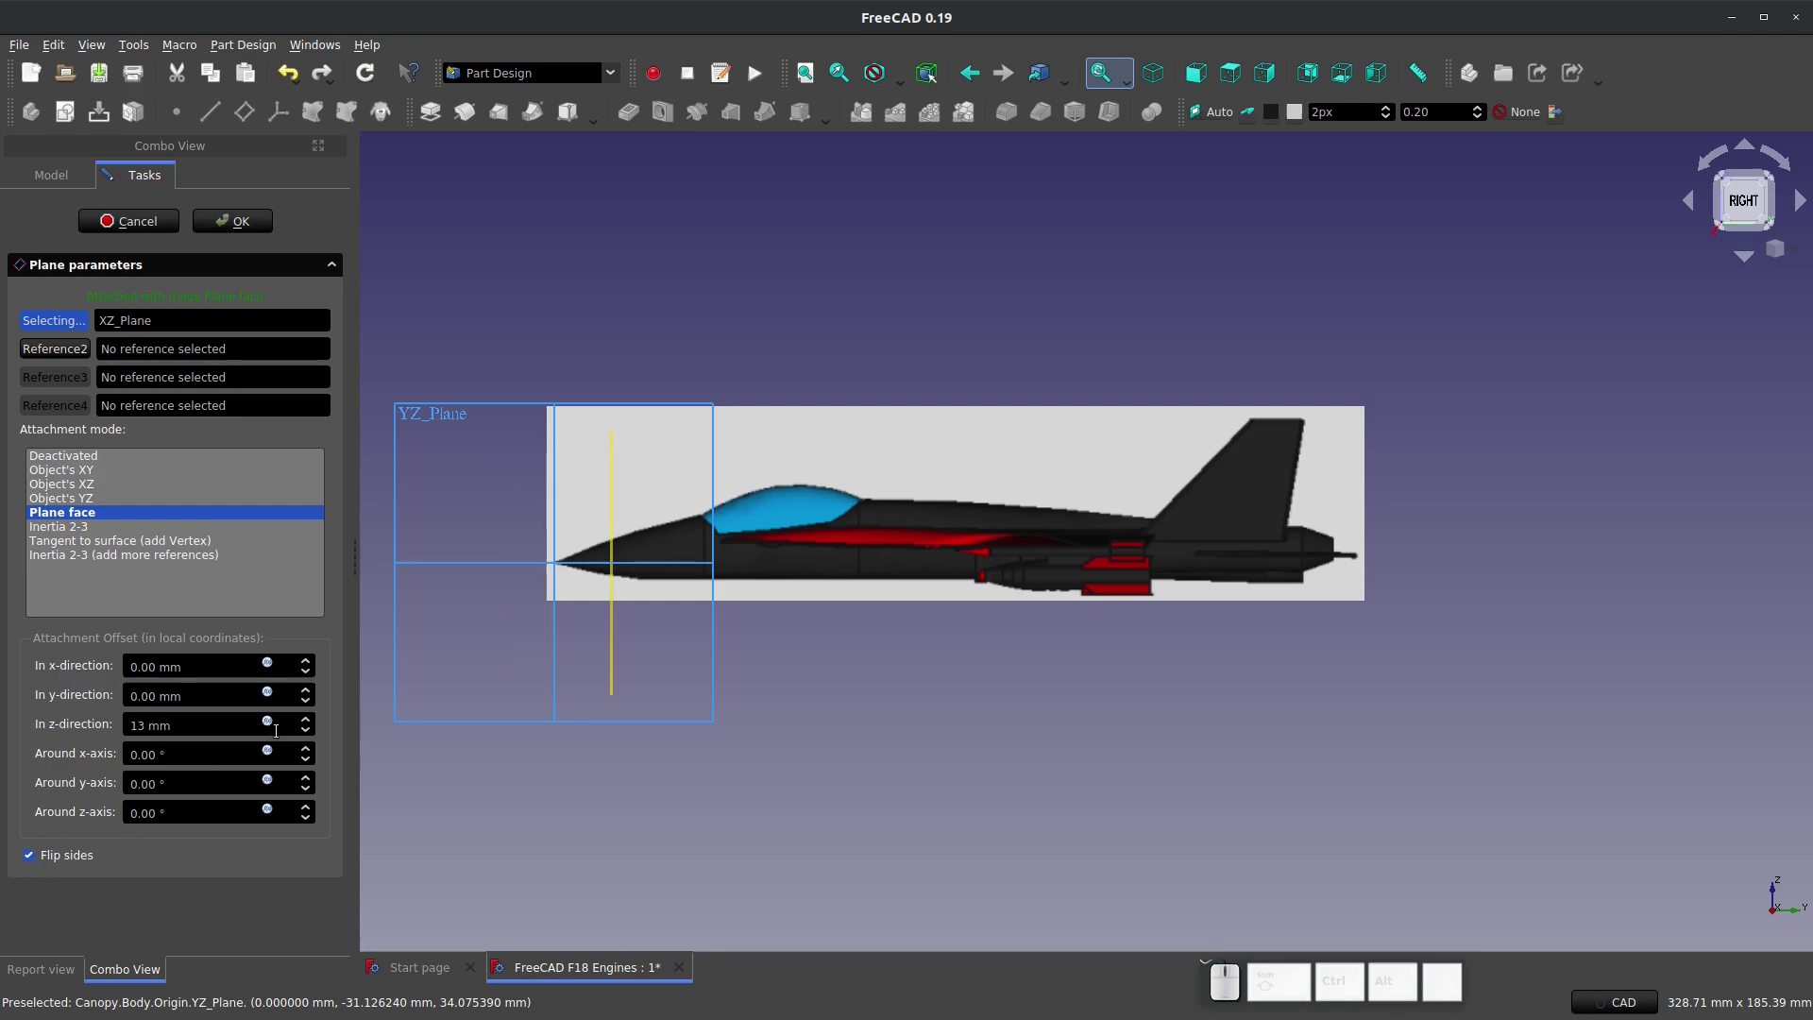
left_click(305, 728)
left_click_drag(305, 729, 305, 723)
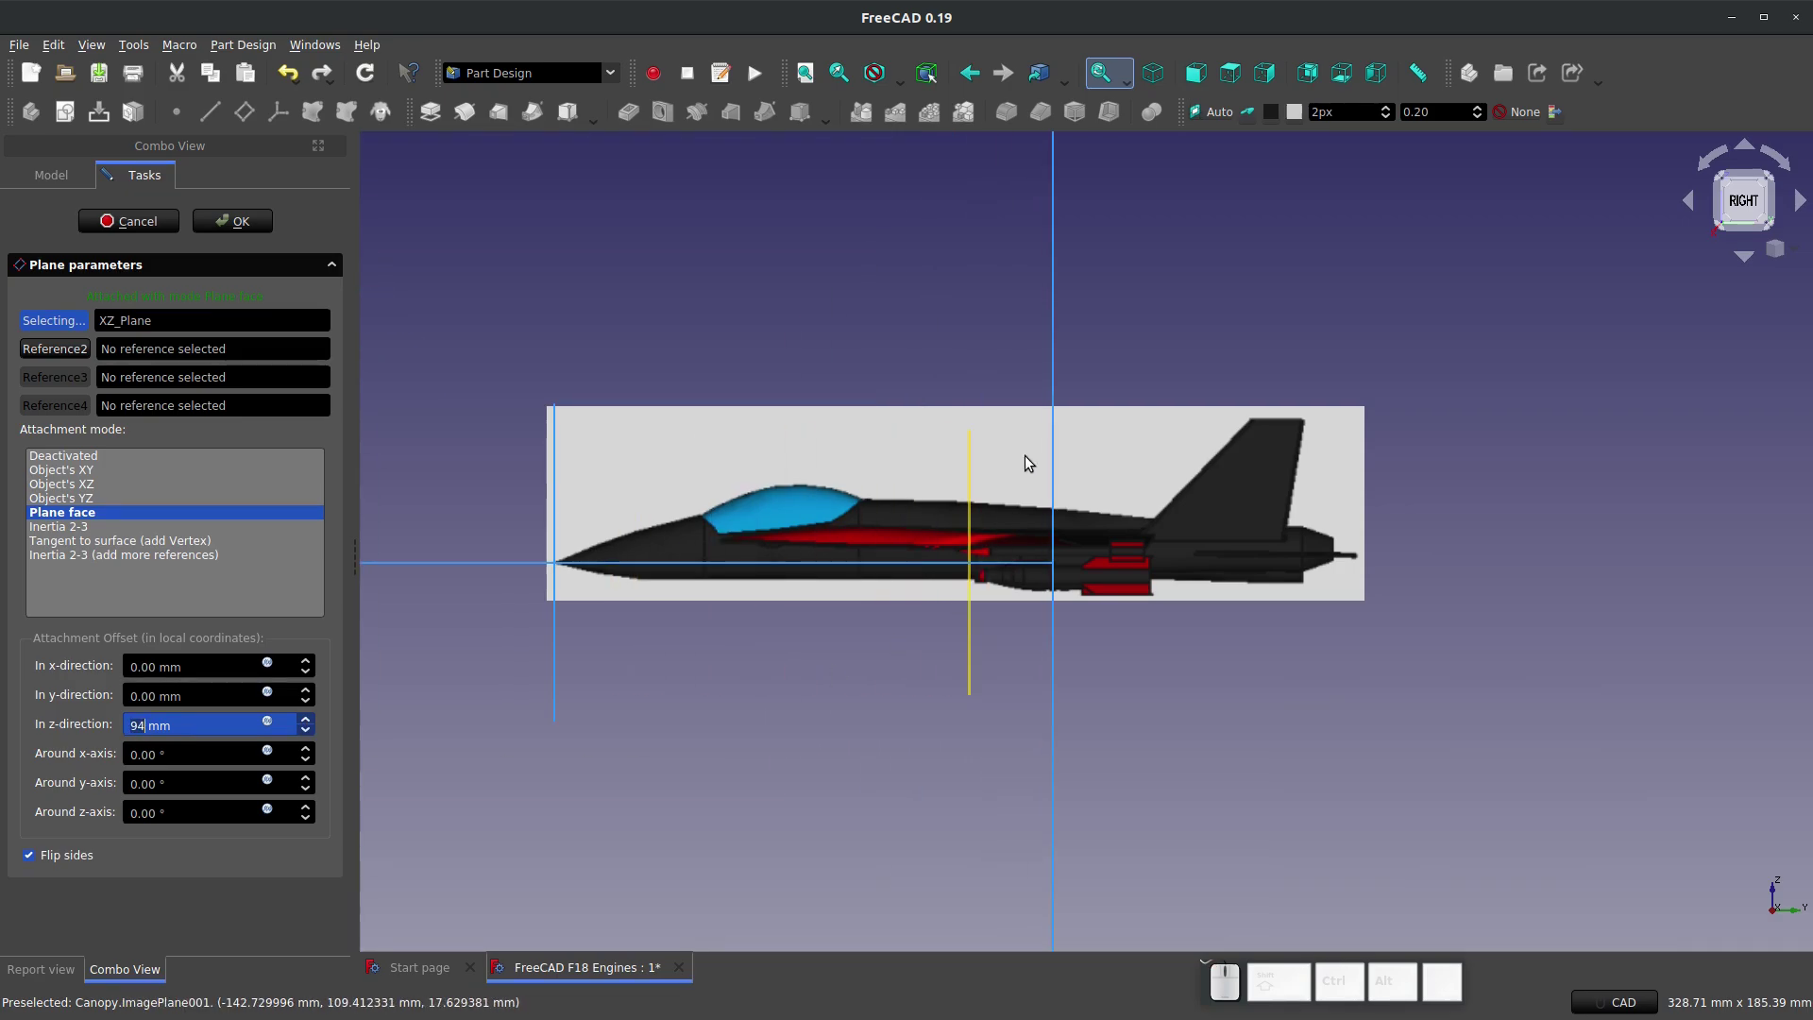
Step: Set the datum plane's z-direction offset to 95.25 mm at the front edge of the engine intake and accept it
scroll(1024, 459, "down", 4)
scroll(1018, 534, "up", 8)
scroll(953, 481, "up", 4)
scroll(912, 469, "up", 3)
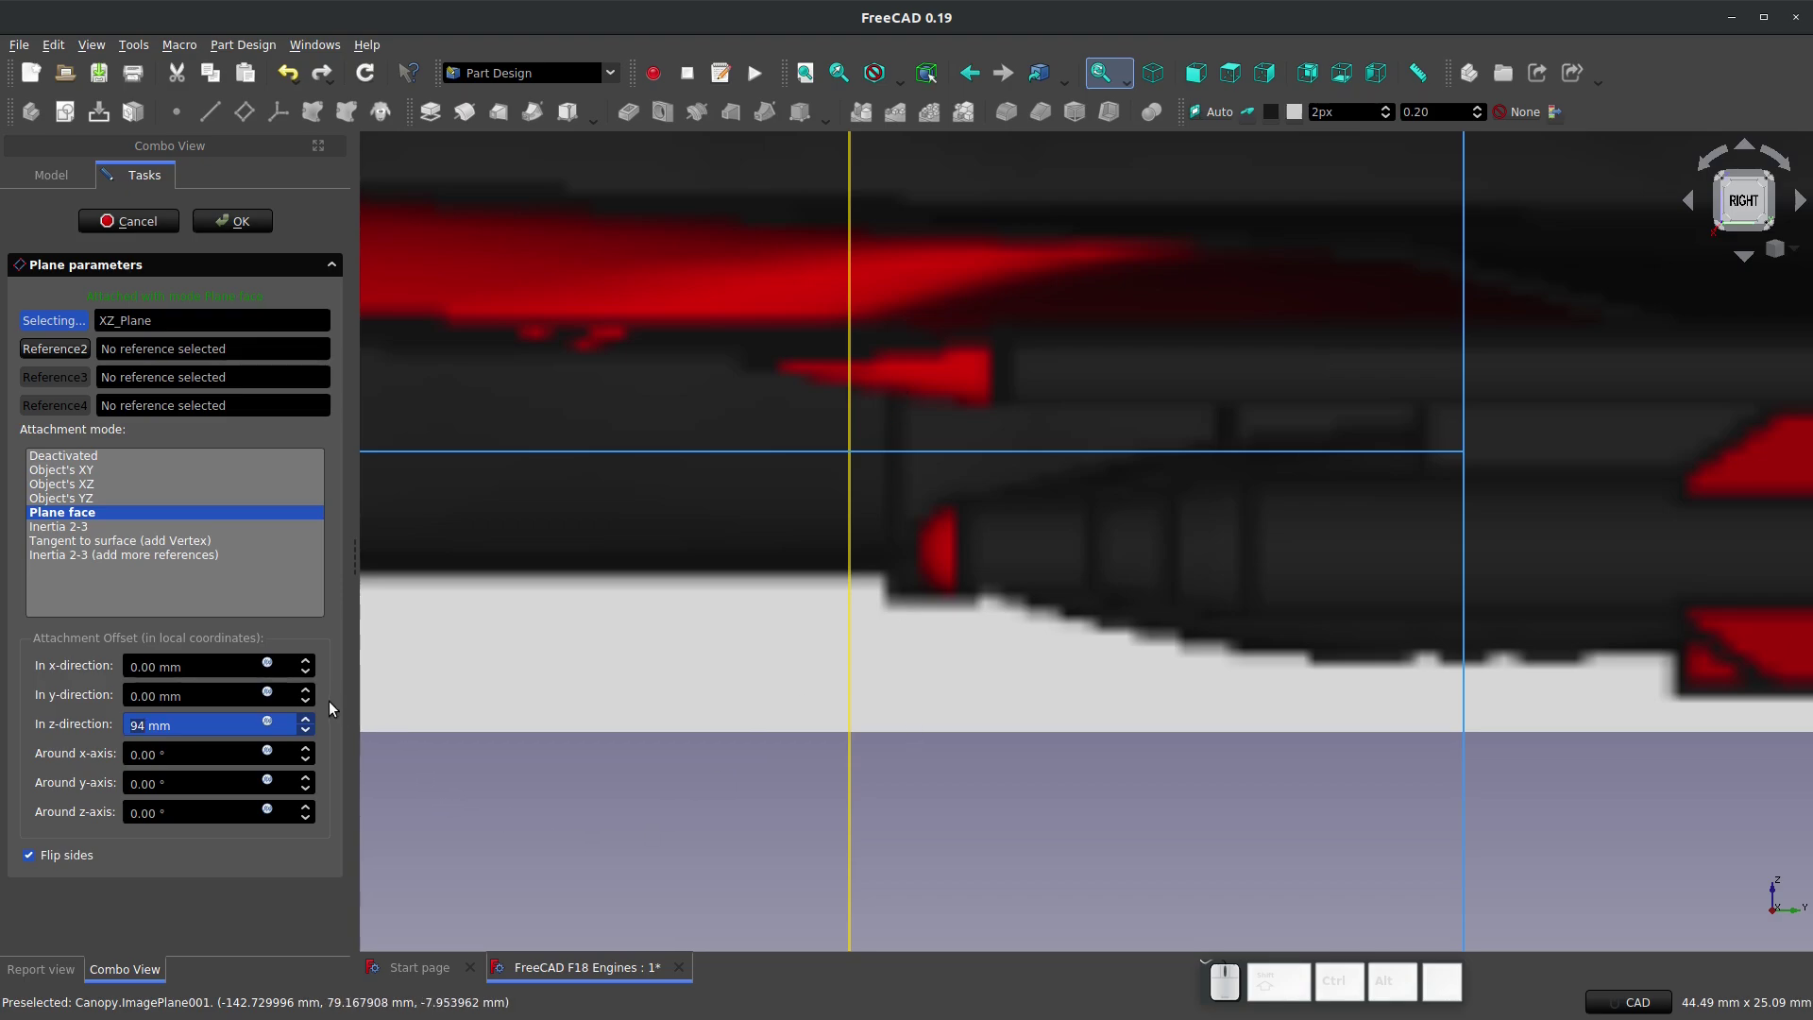
left_click(307, 720)
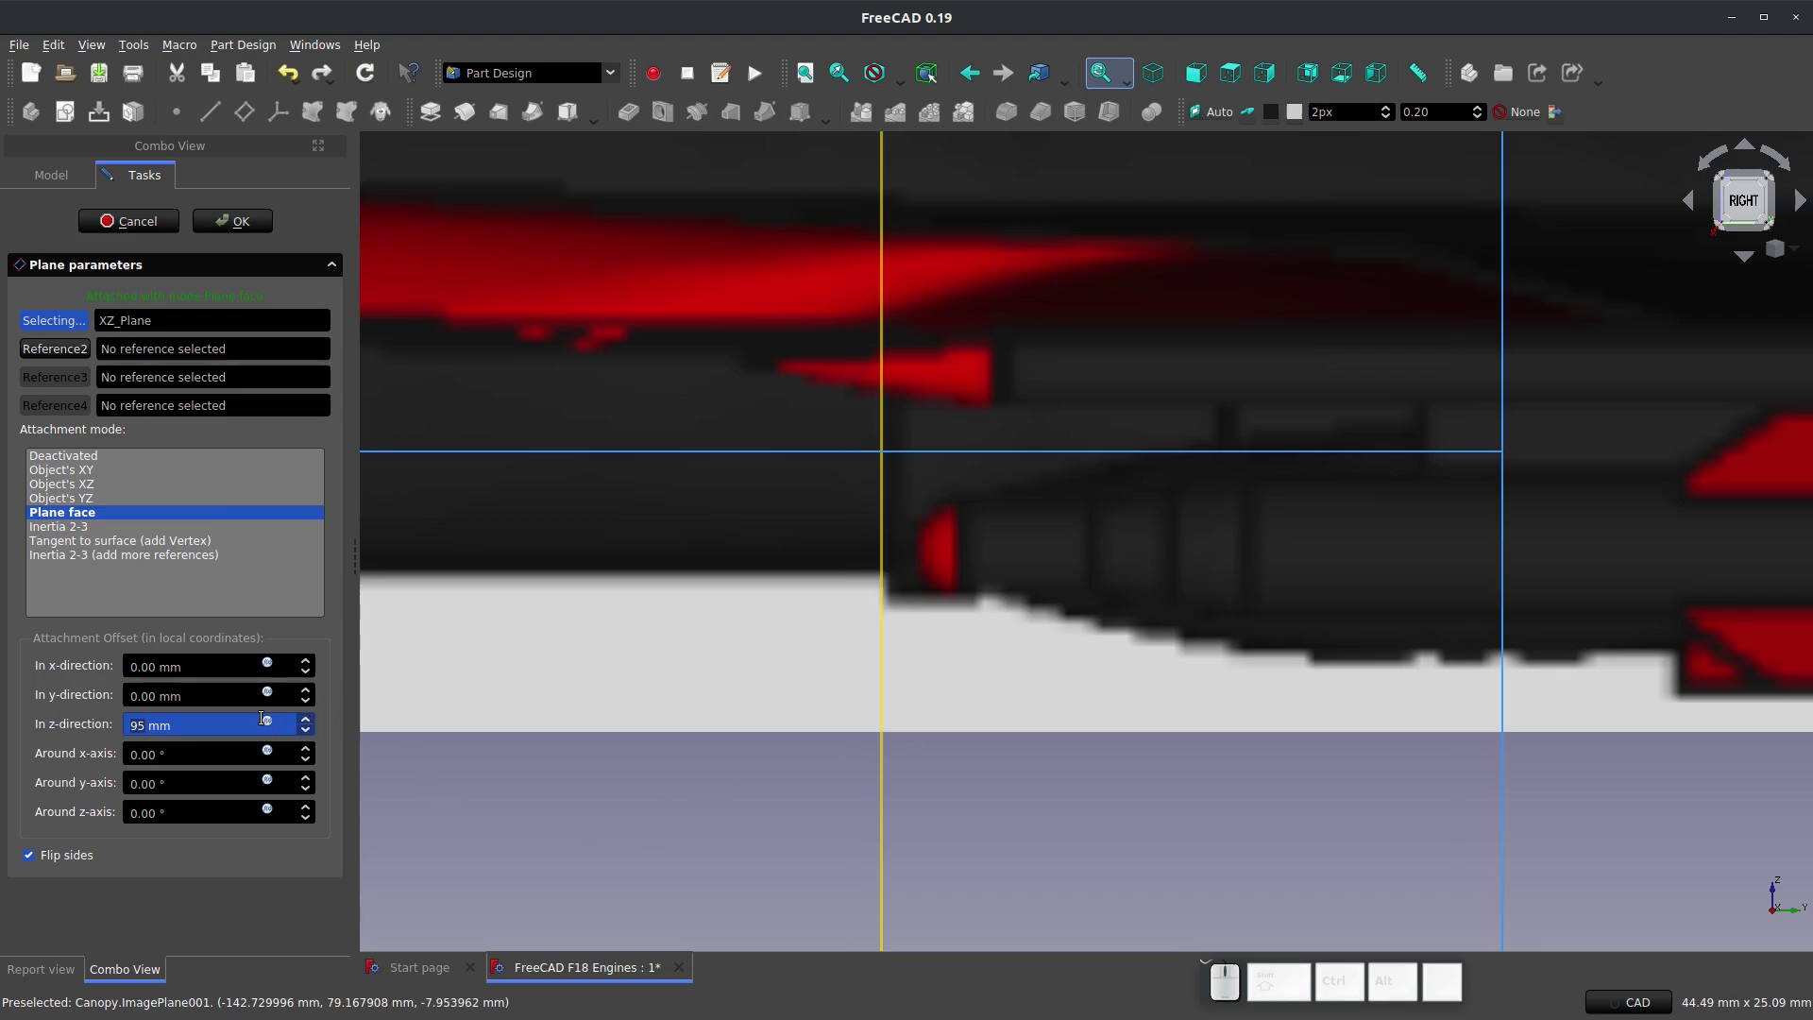
key("Right")
type(".")
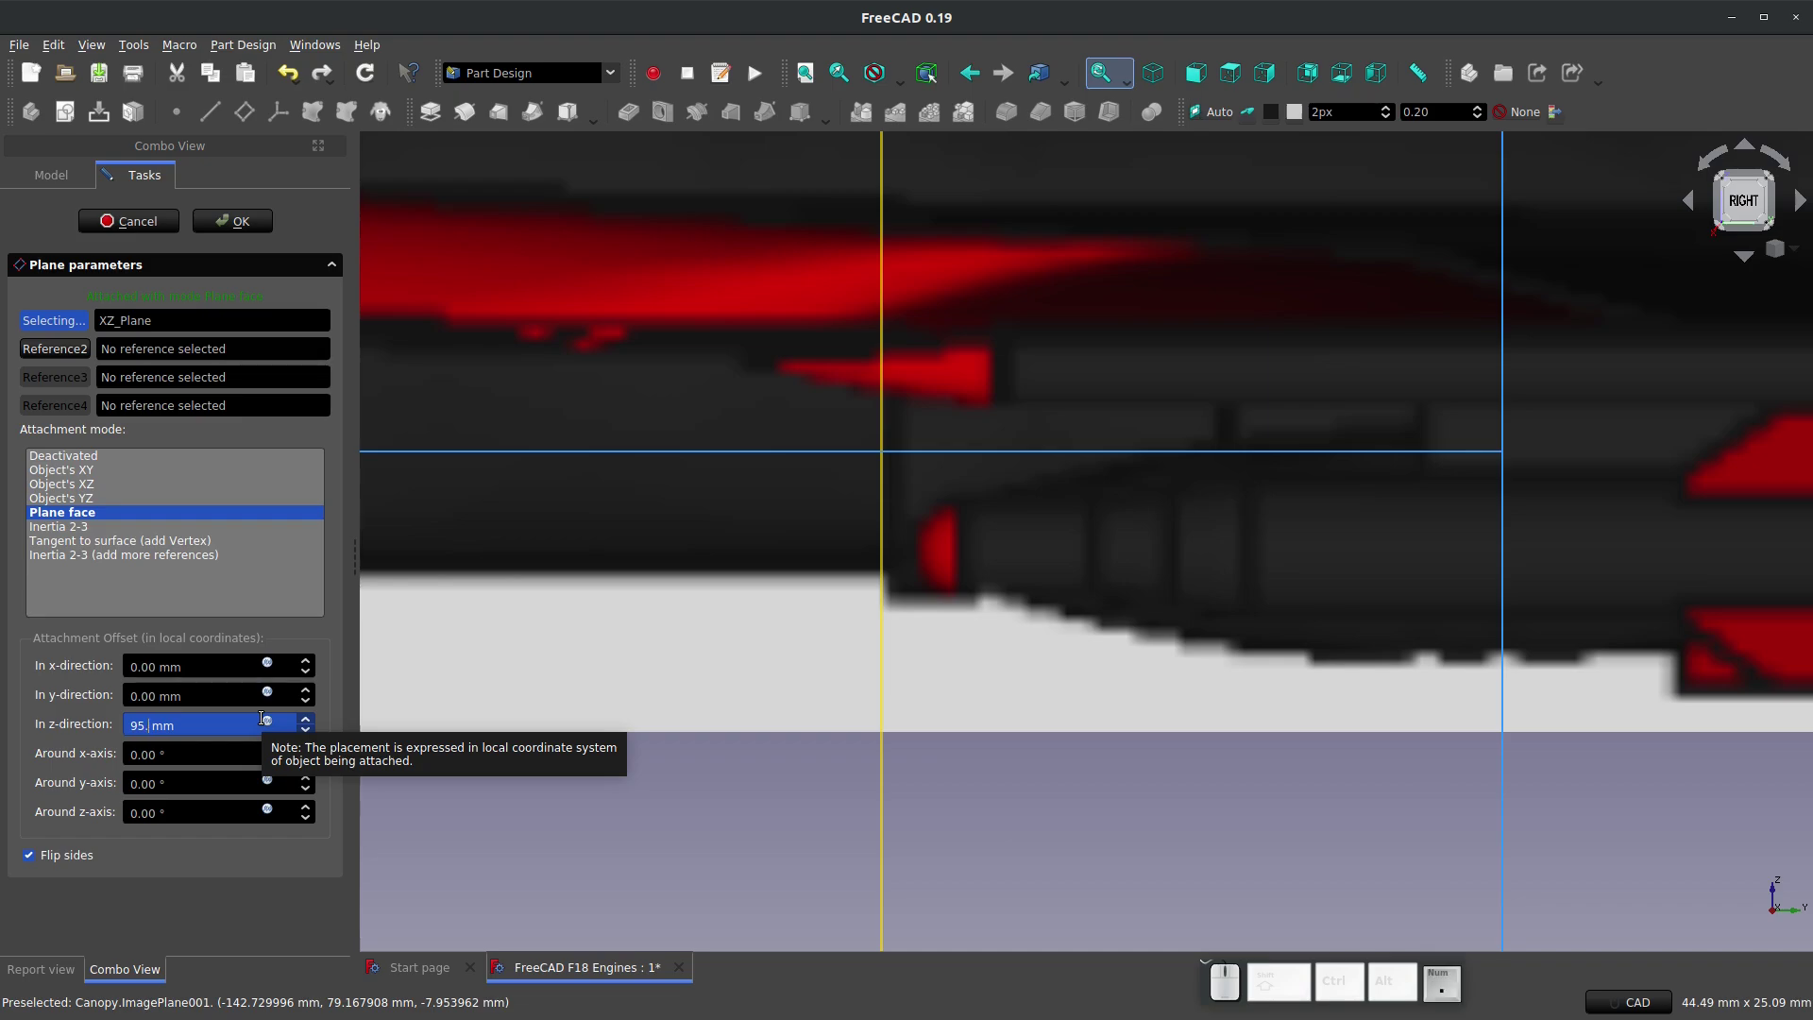
type("25")
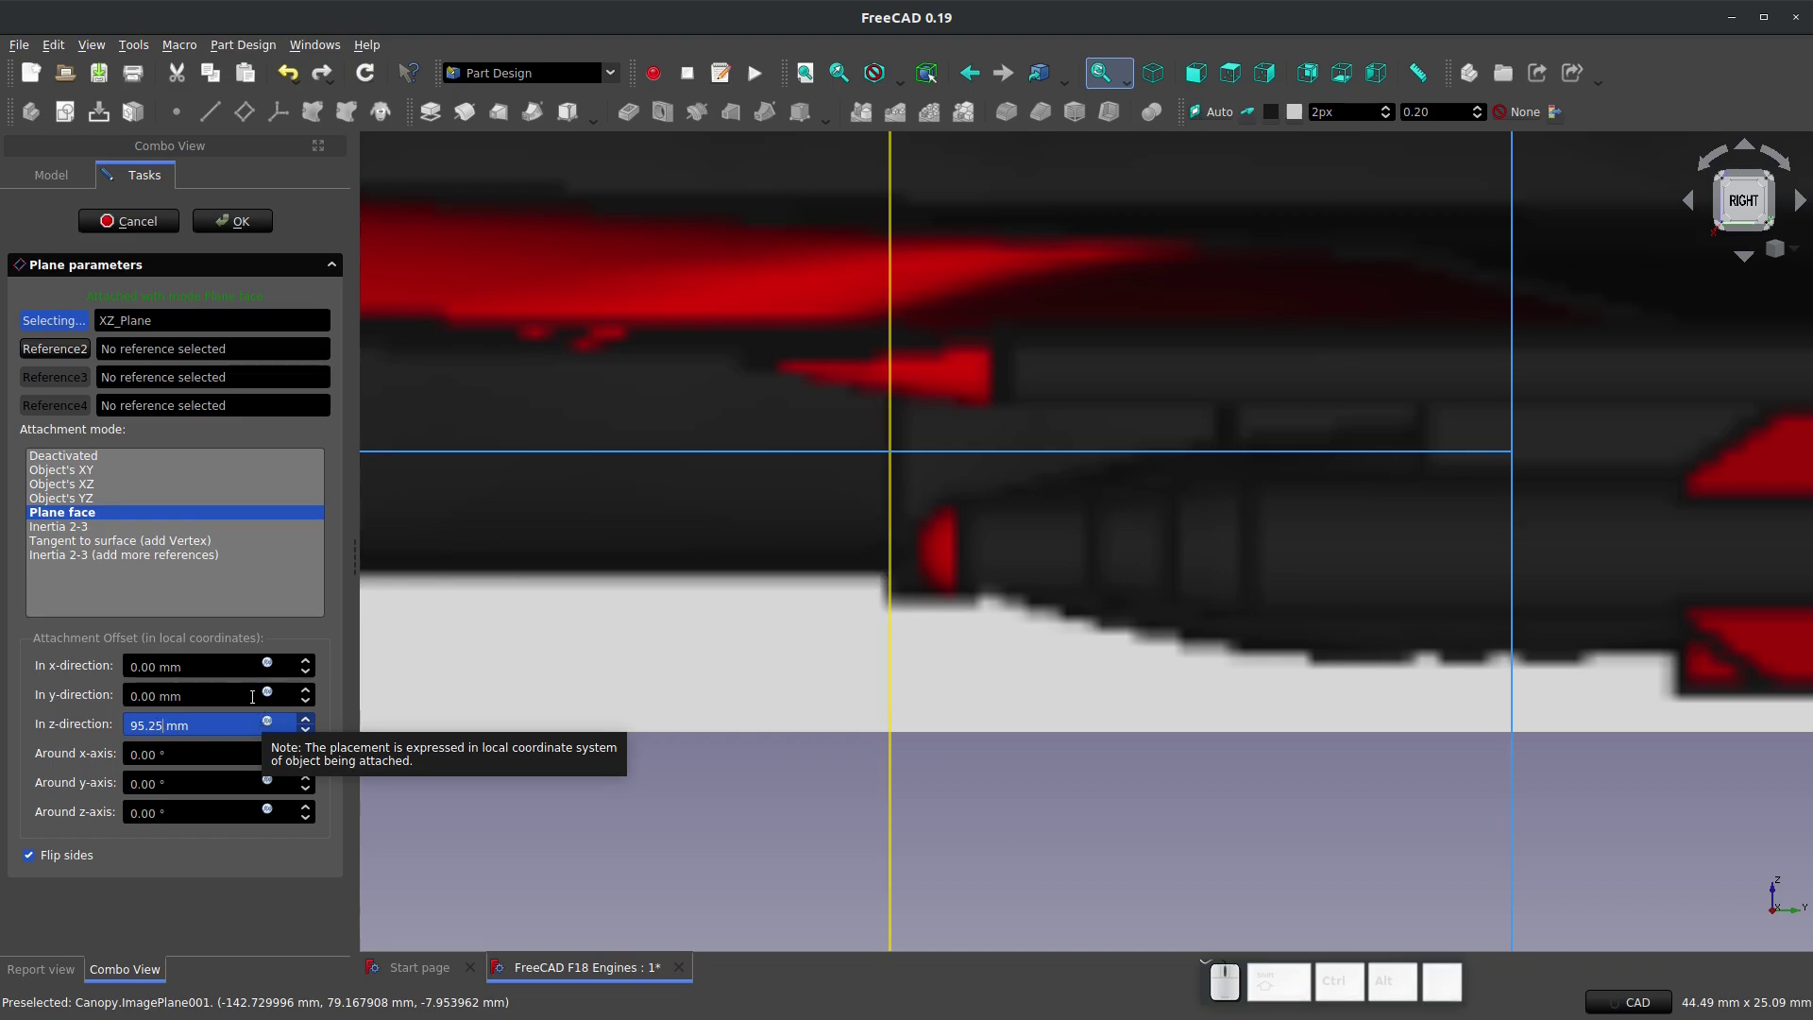
left_click(232, 220)
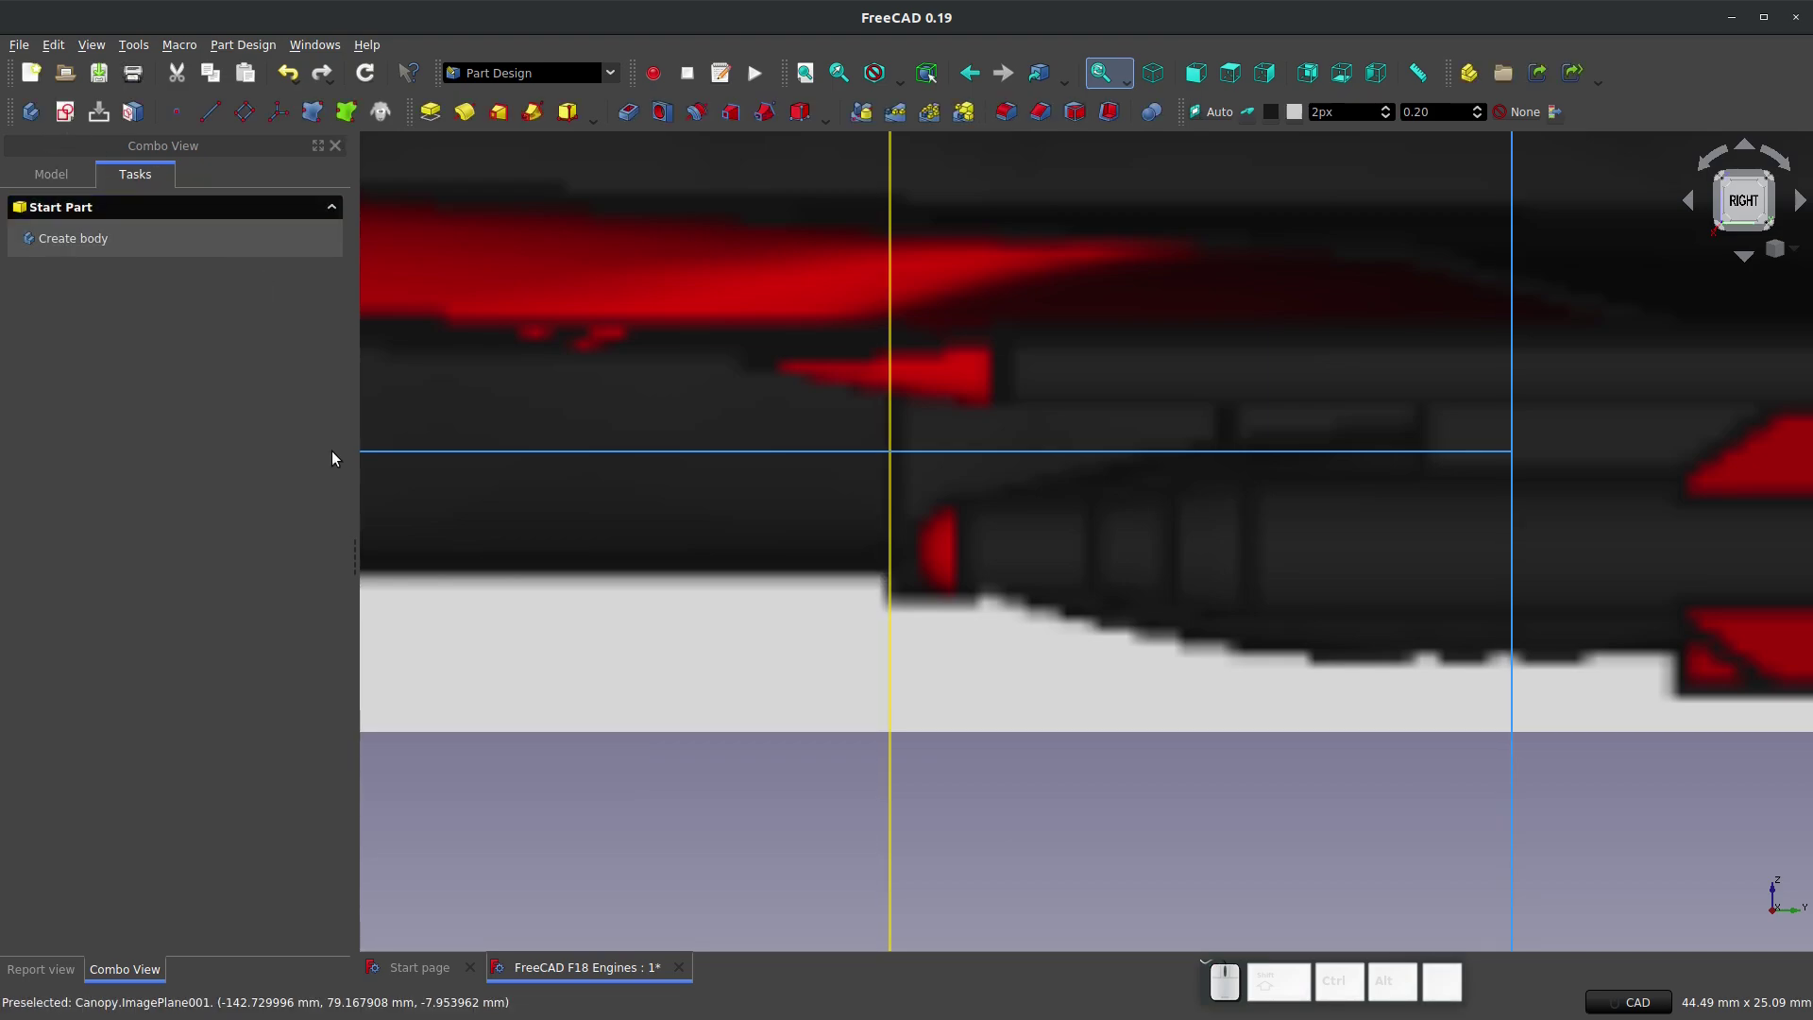
Step: Orbit to an angled view and show the fuselage loft AdditiveLoft001 again
scroll(999, 530, "down", 6)
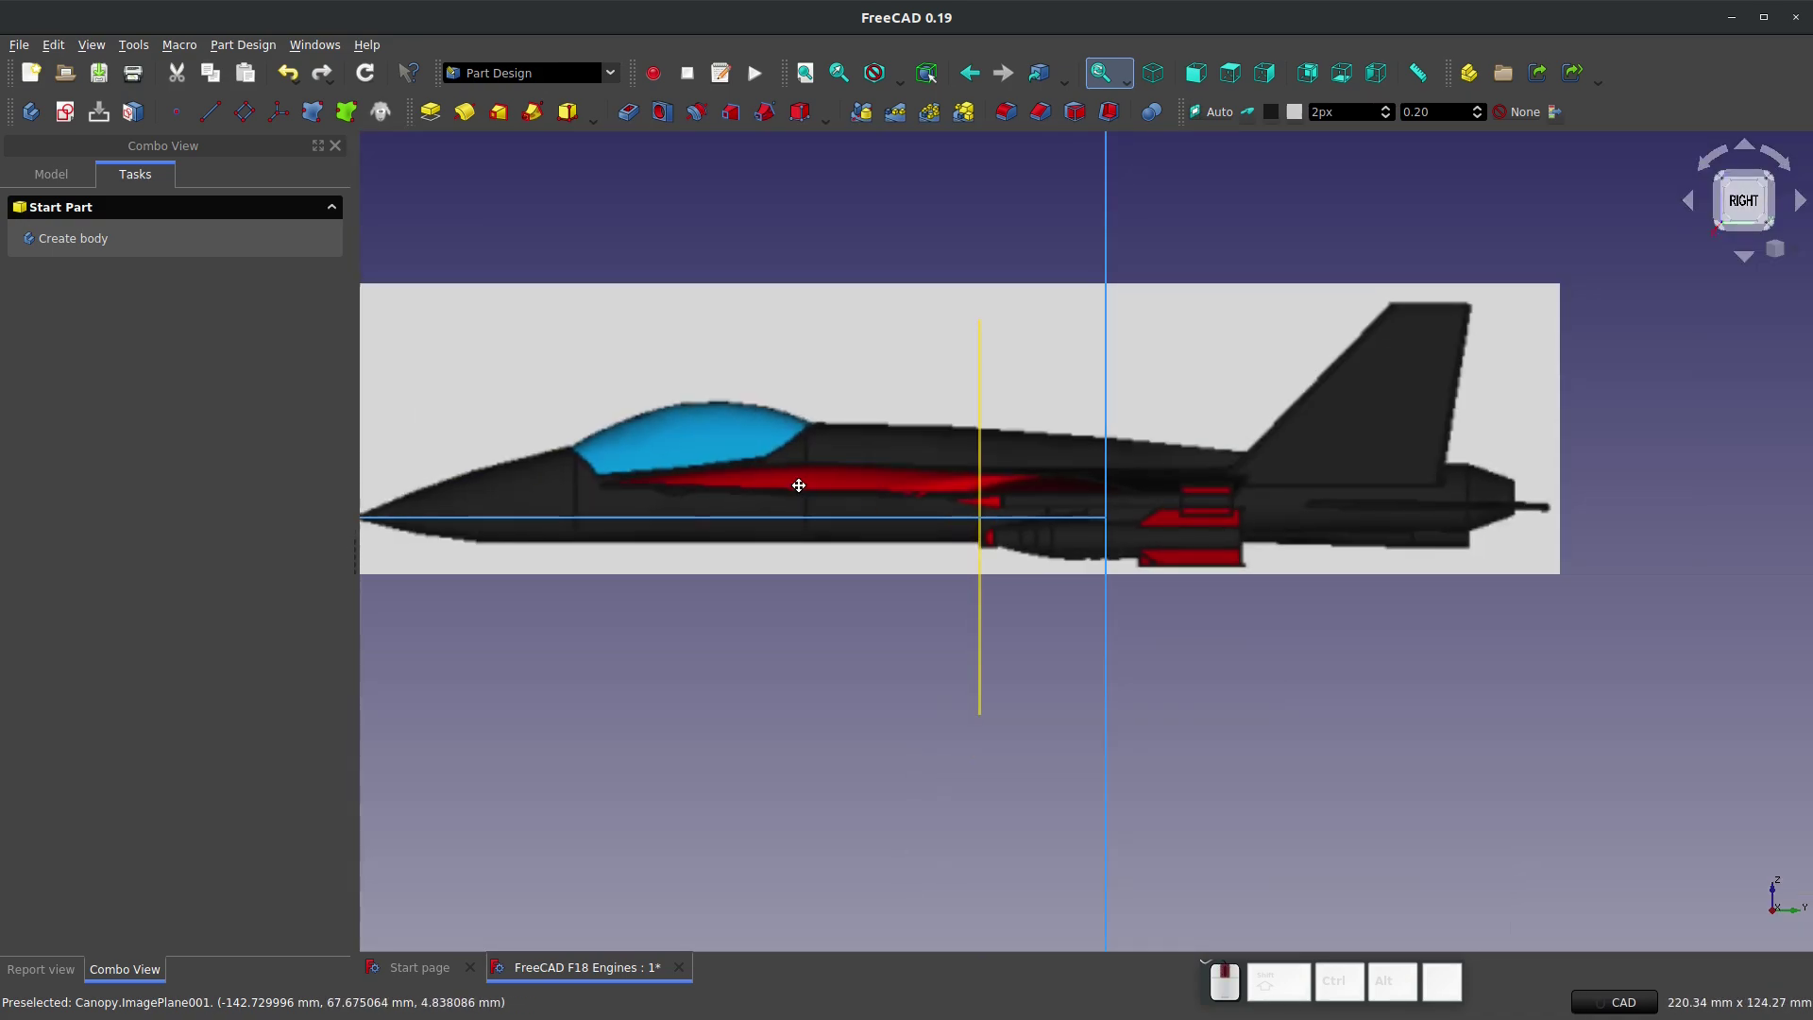
middle_click_drag(799, 485, 896, 511)
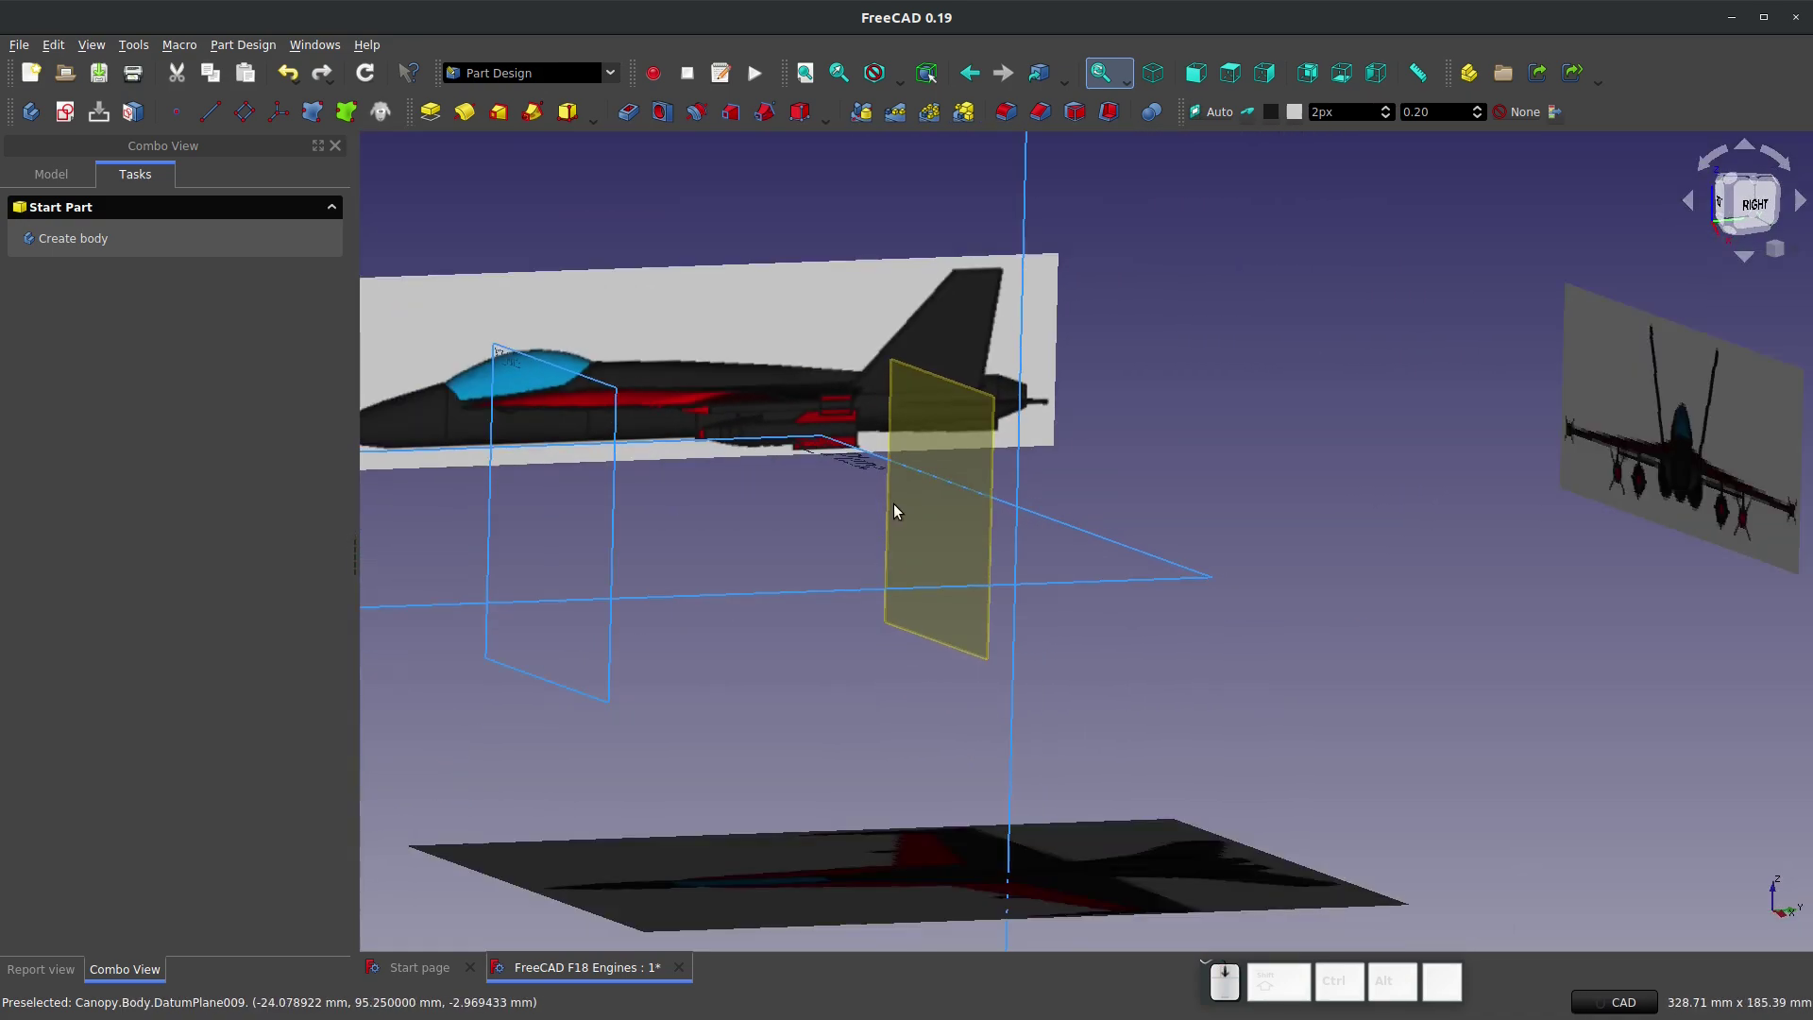
scroll(894, 507, "down", 2)
left_click(46, 175)
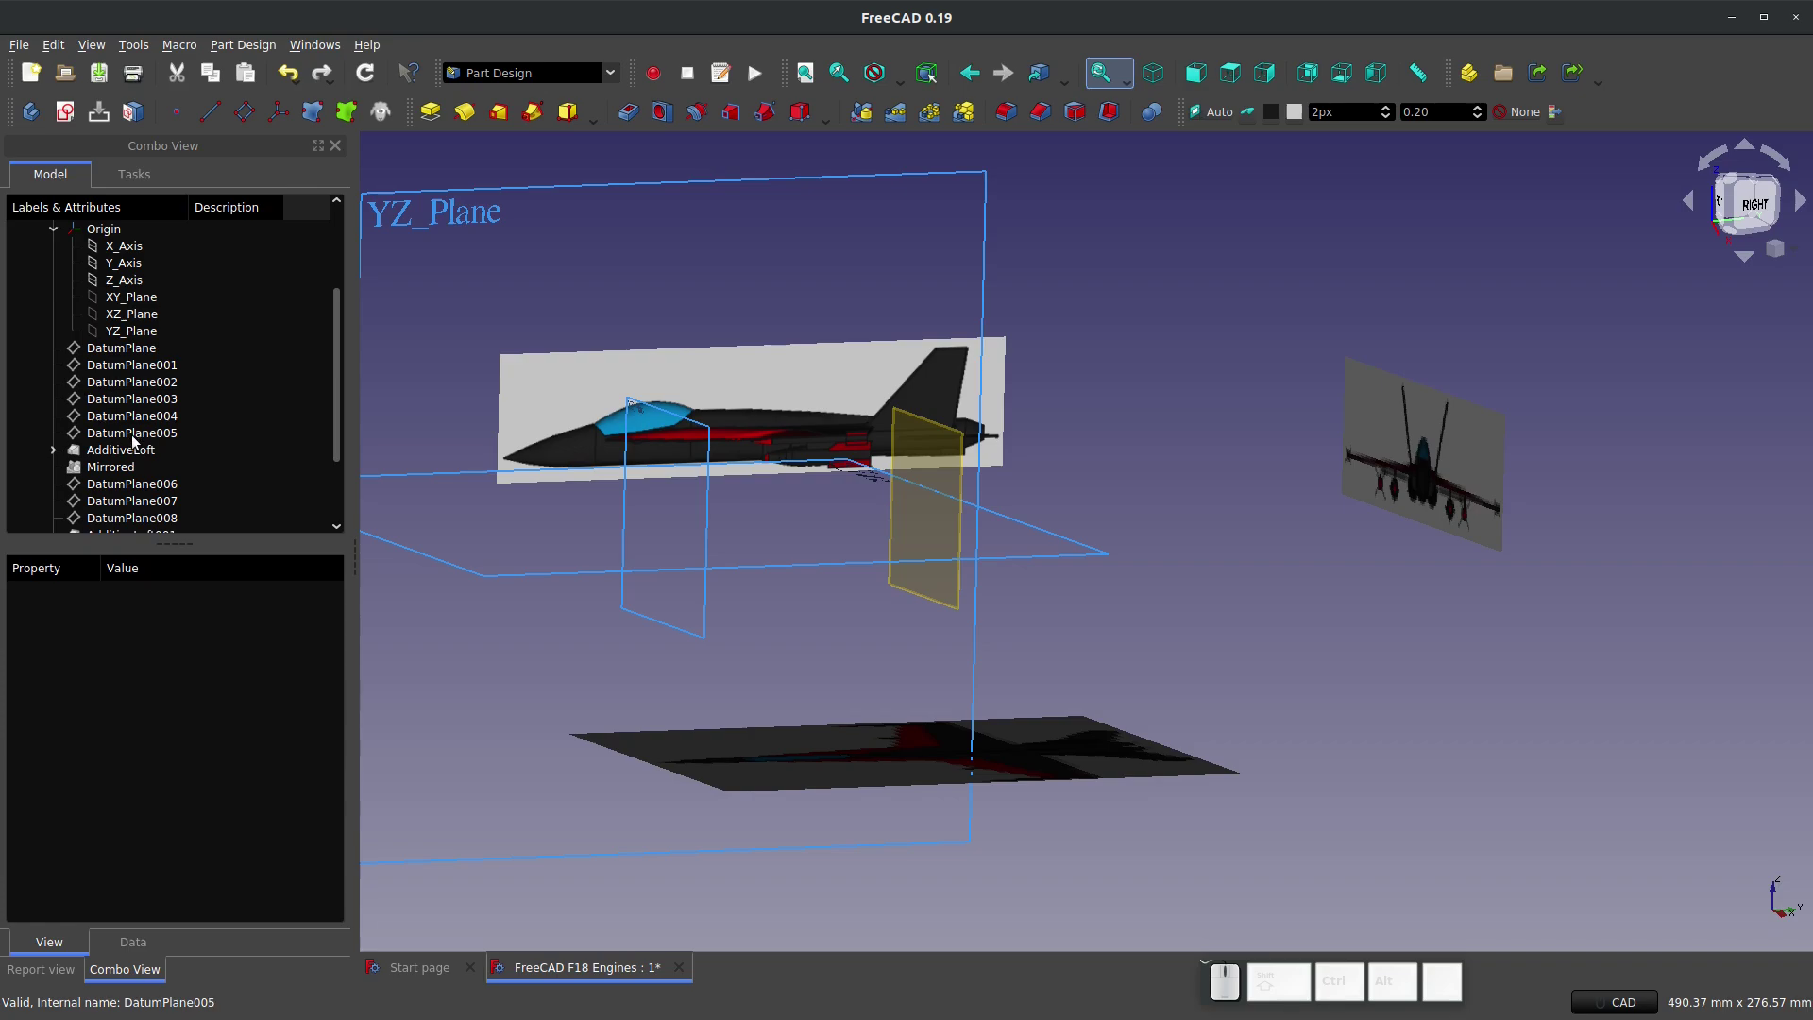
scroll(133, 440, "down", 2)
left_click(121, 383)
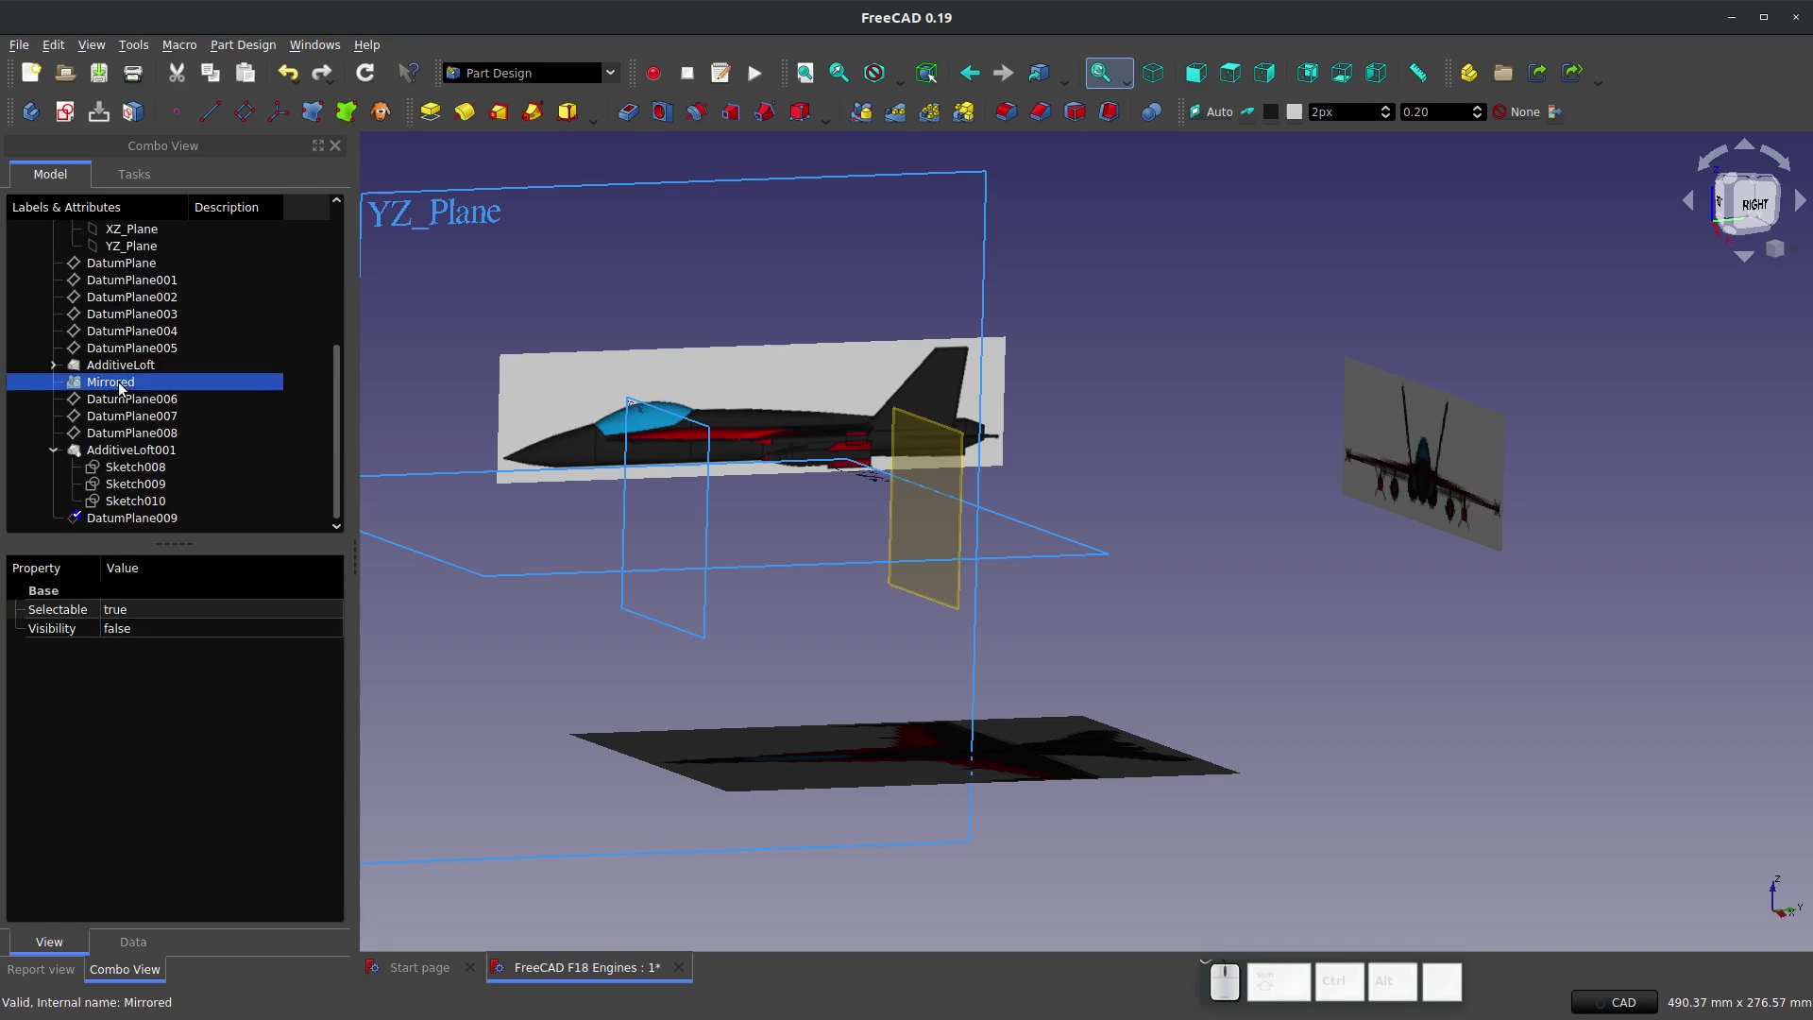
left_click(131, 450)
key("space")
left_click(821, 547)
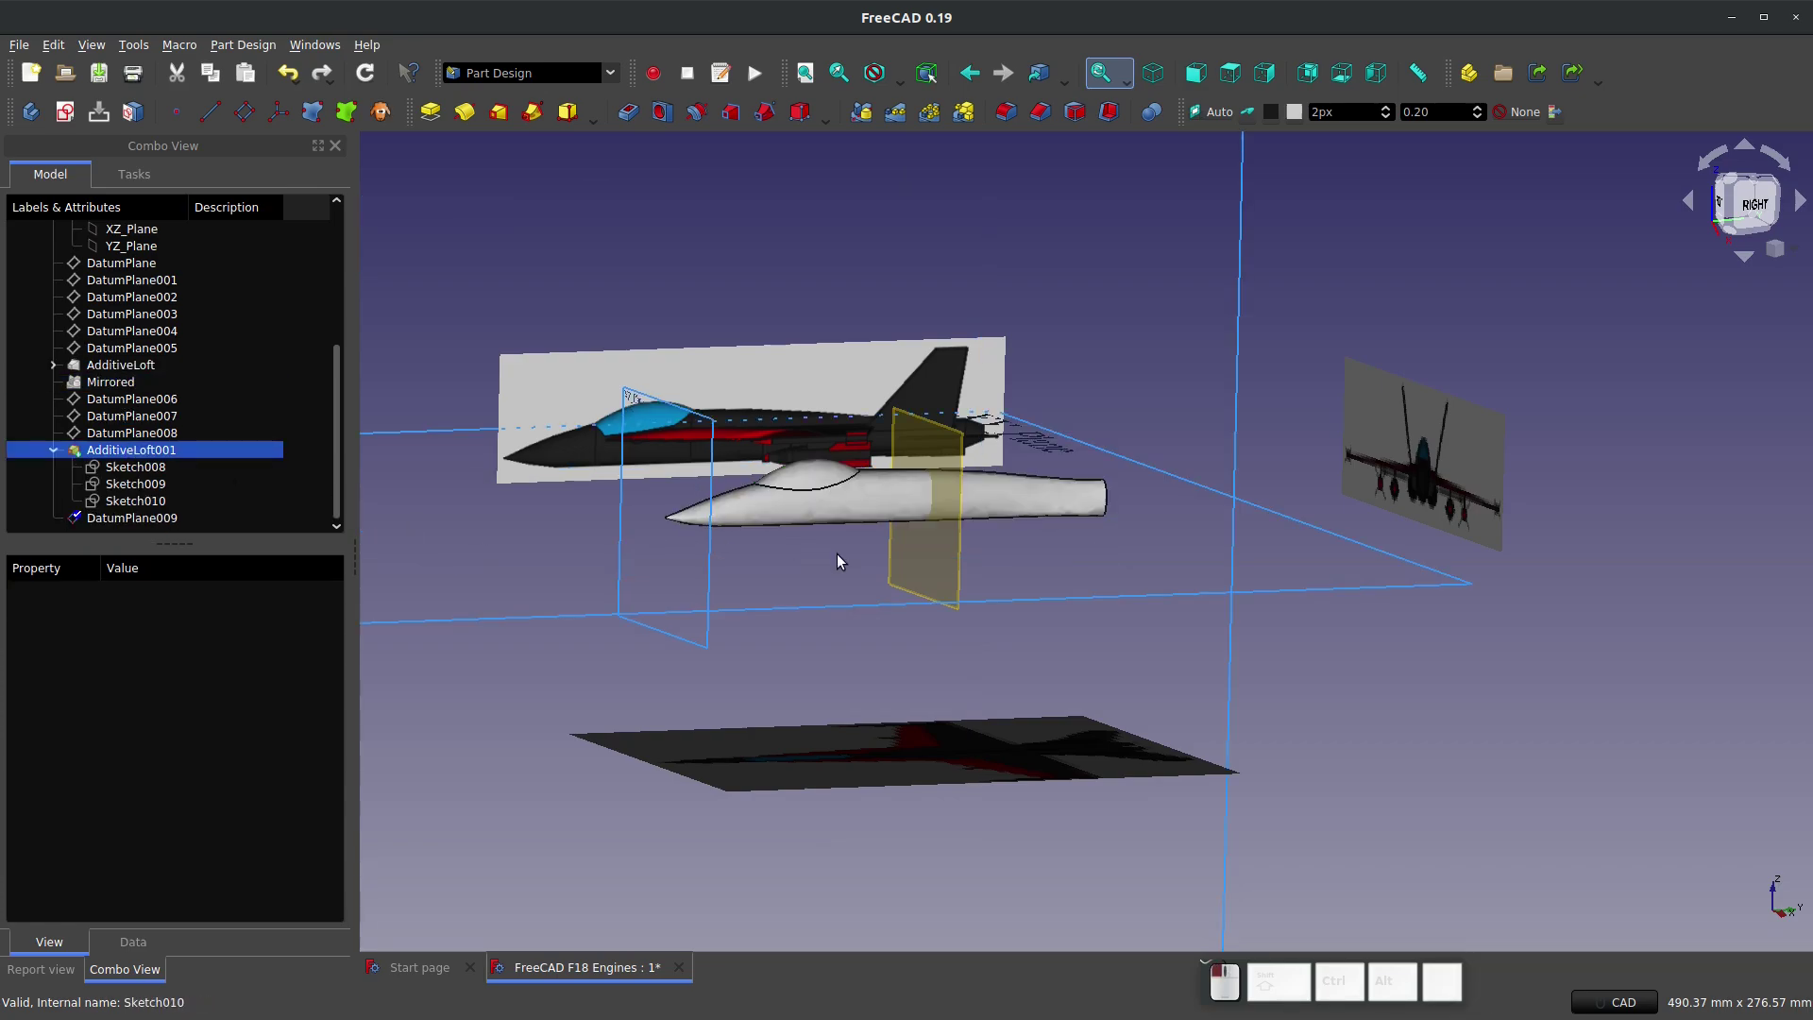
Step: Create a sketch on the new intake datum plane and hide that plane to expose the engine intakes in the front reference image
scroll(948, 540, "up", 5)
middle_click_drag(894, 635, 1160, 652)
left_click(1158, 646)
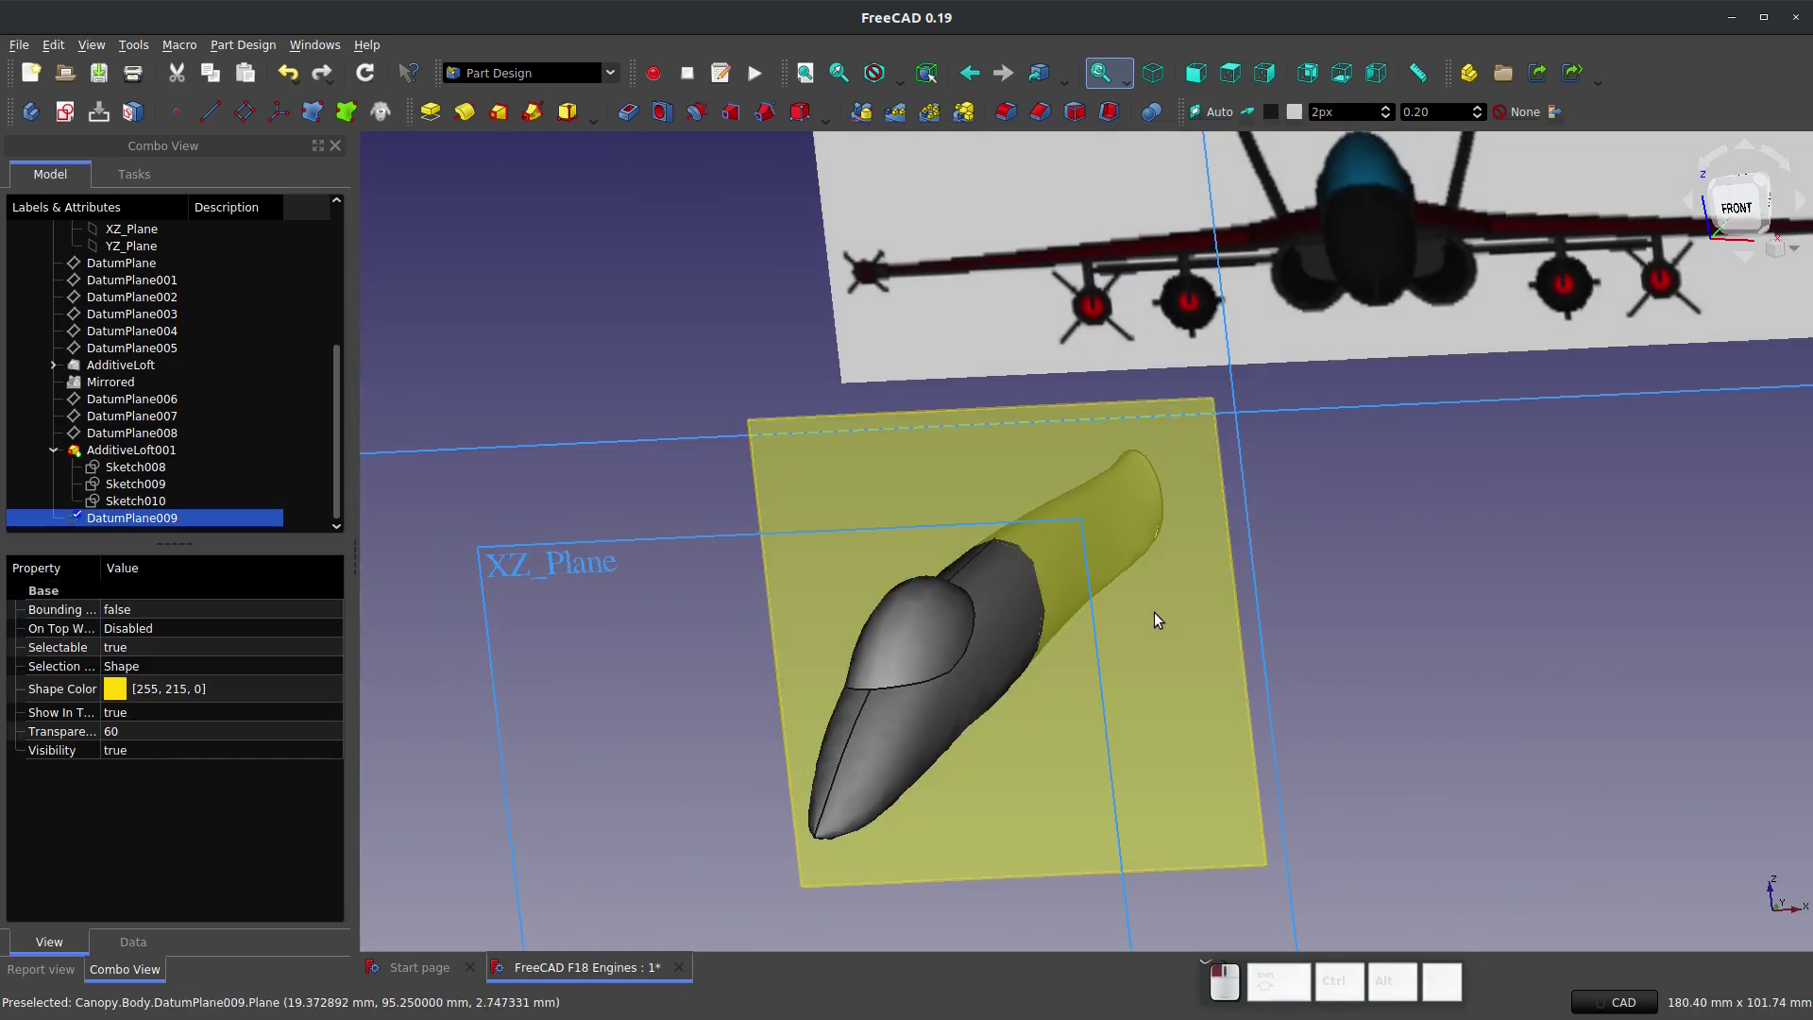
left_click(65, 111)
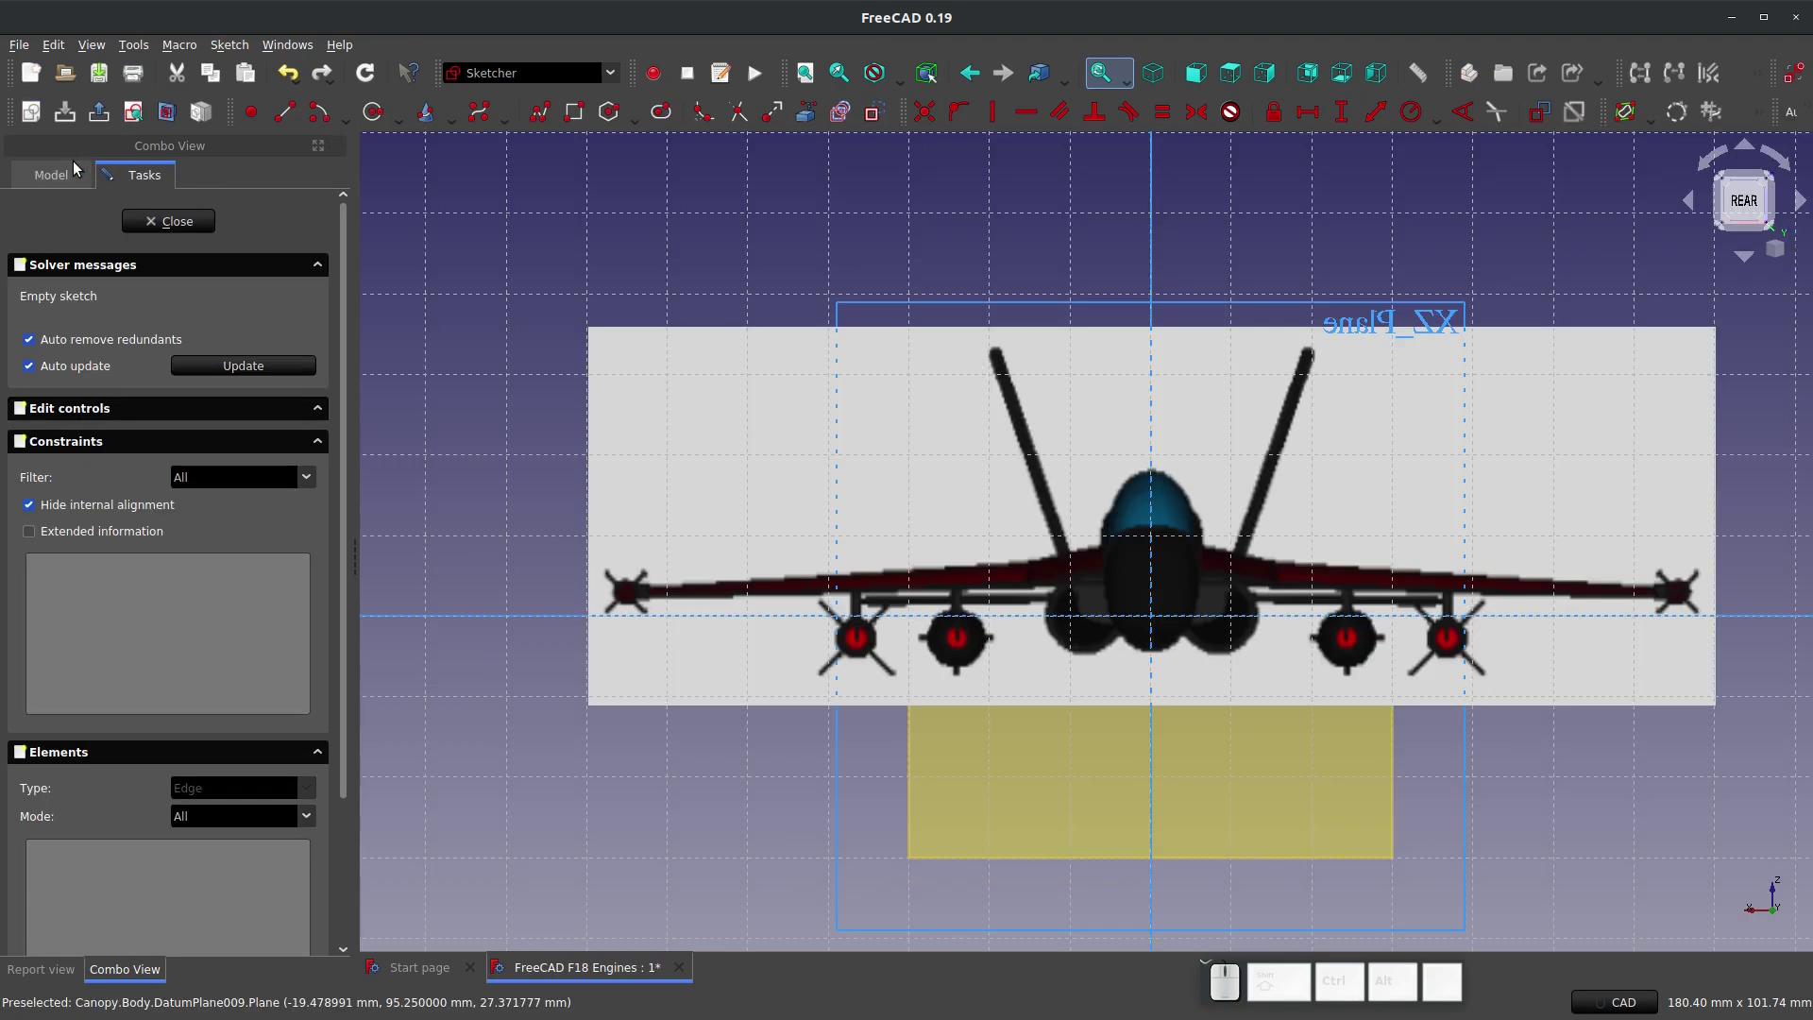
left_click(50, 175)
left_click(140, 514)
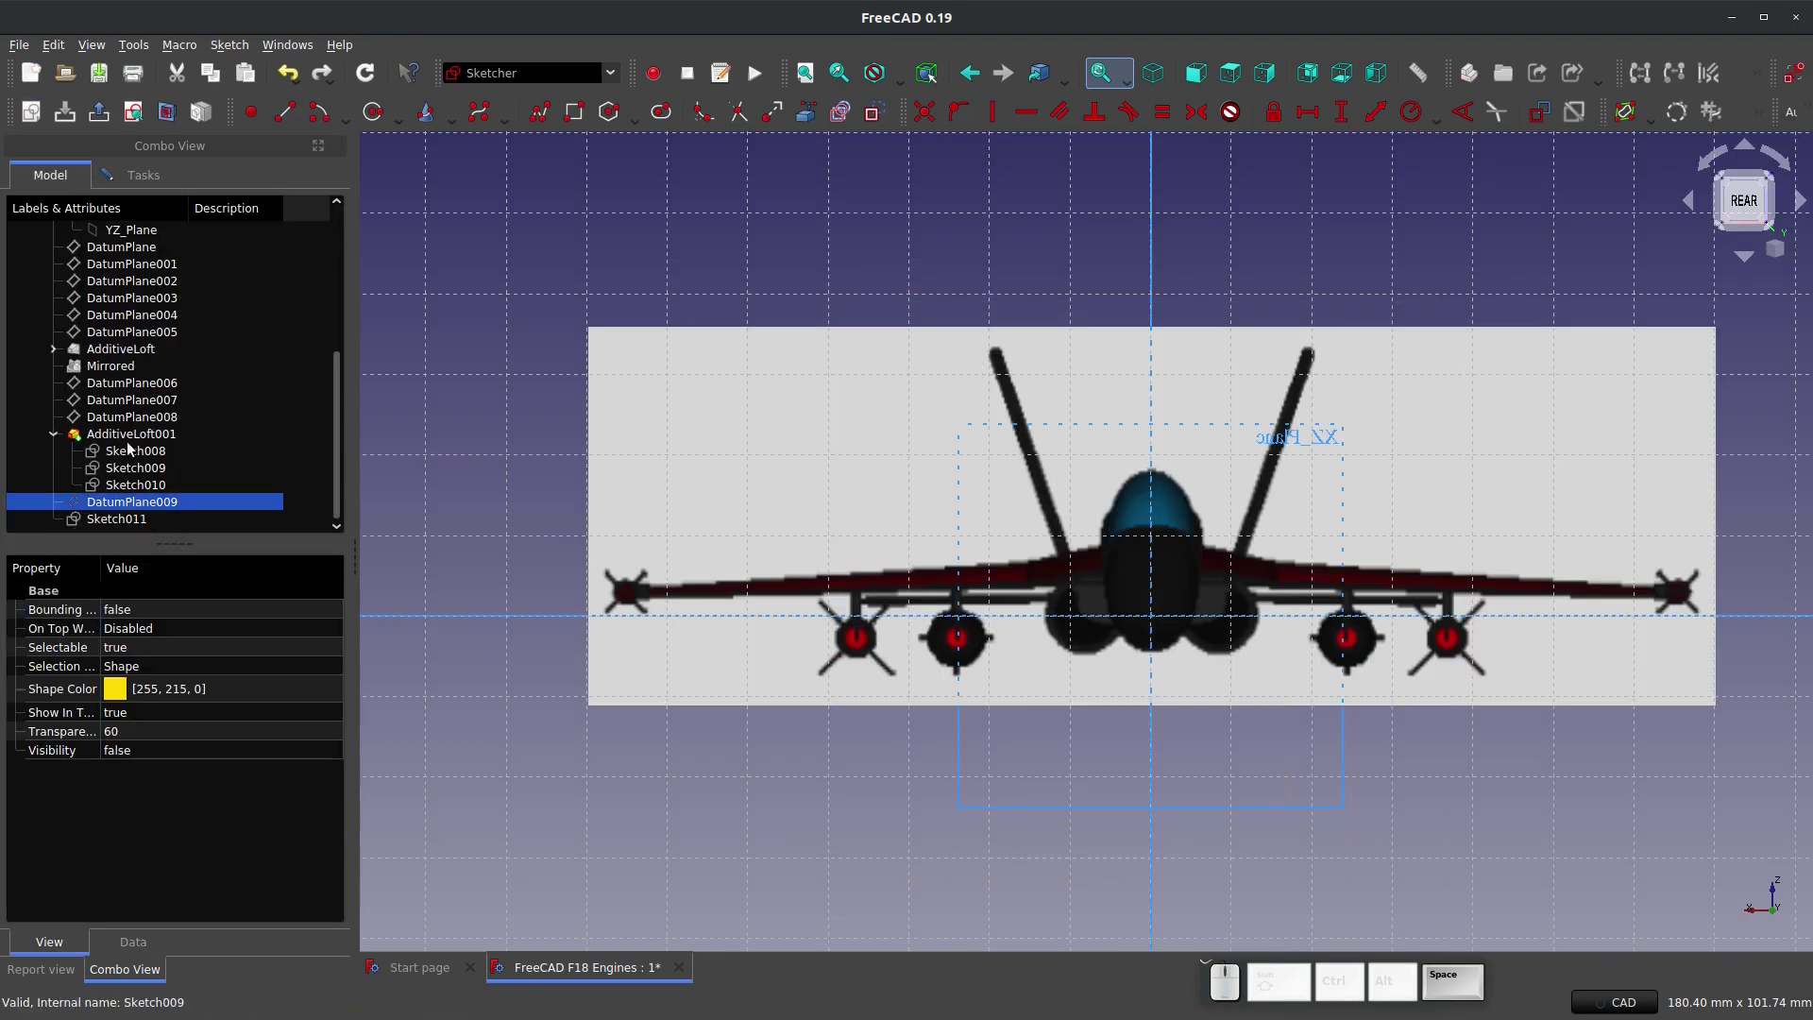
left_click(141, 175)
scroll(1117, 625, "up", 8)
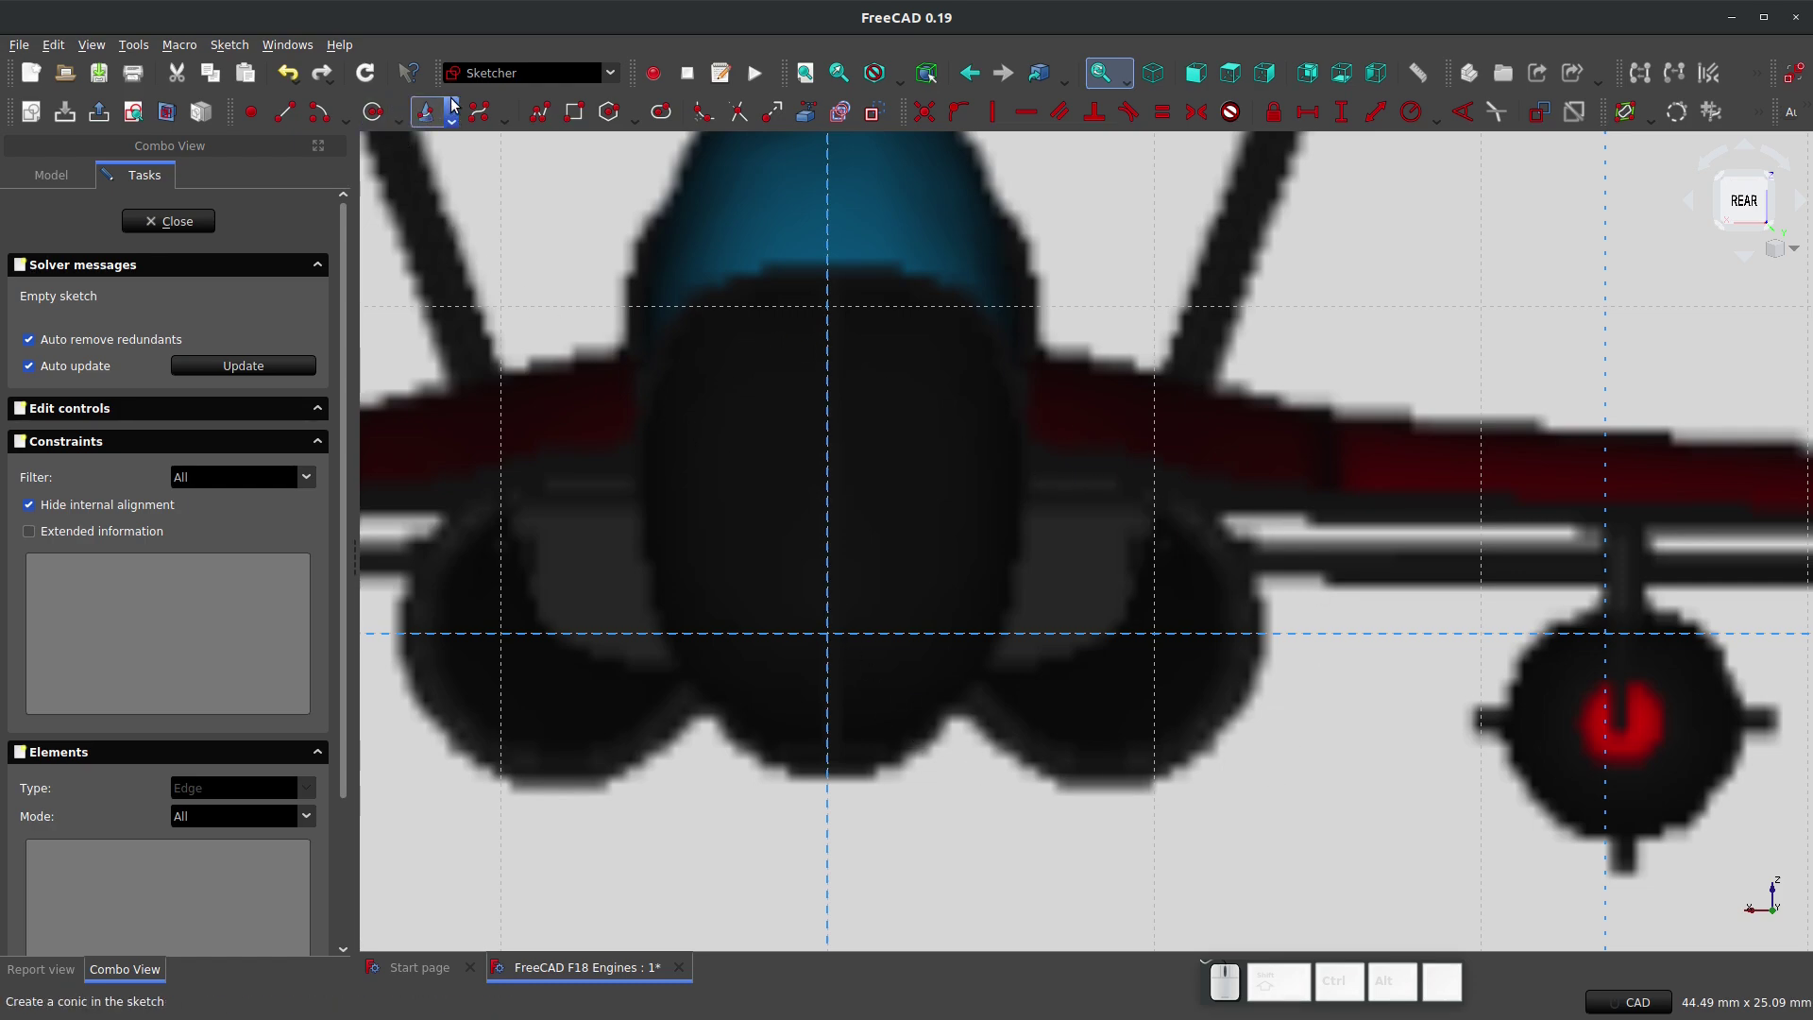
Step: Sketch an arc by center and end points tracing the lower outer outline of one engine intake in the reference image
left_click(704, 113)
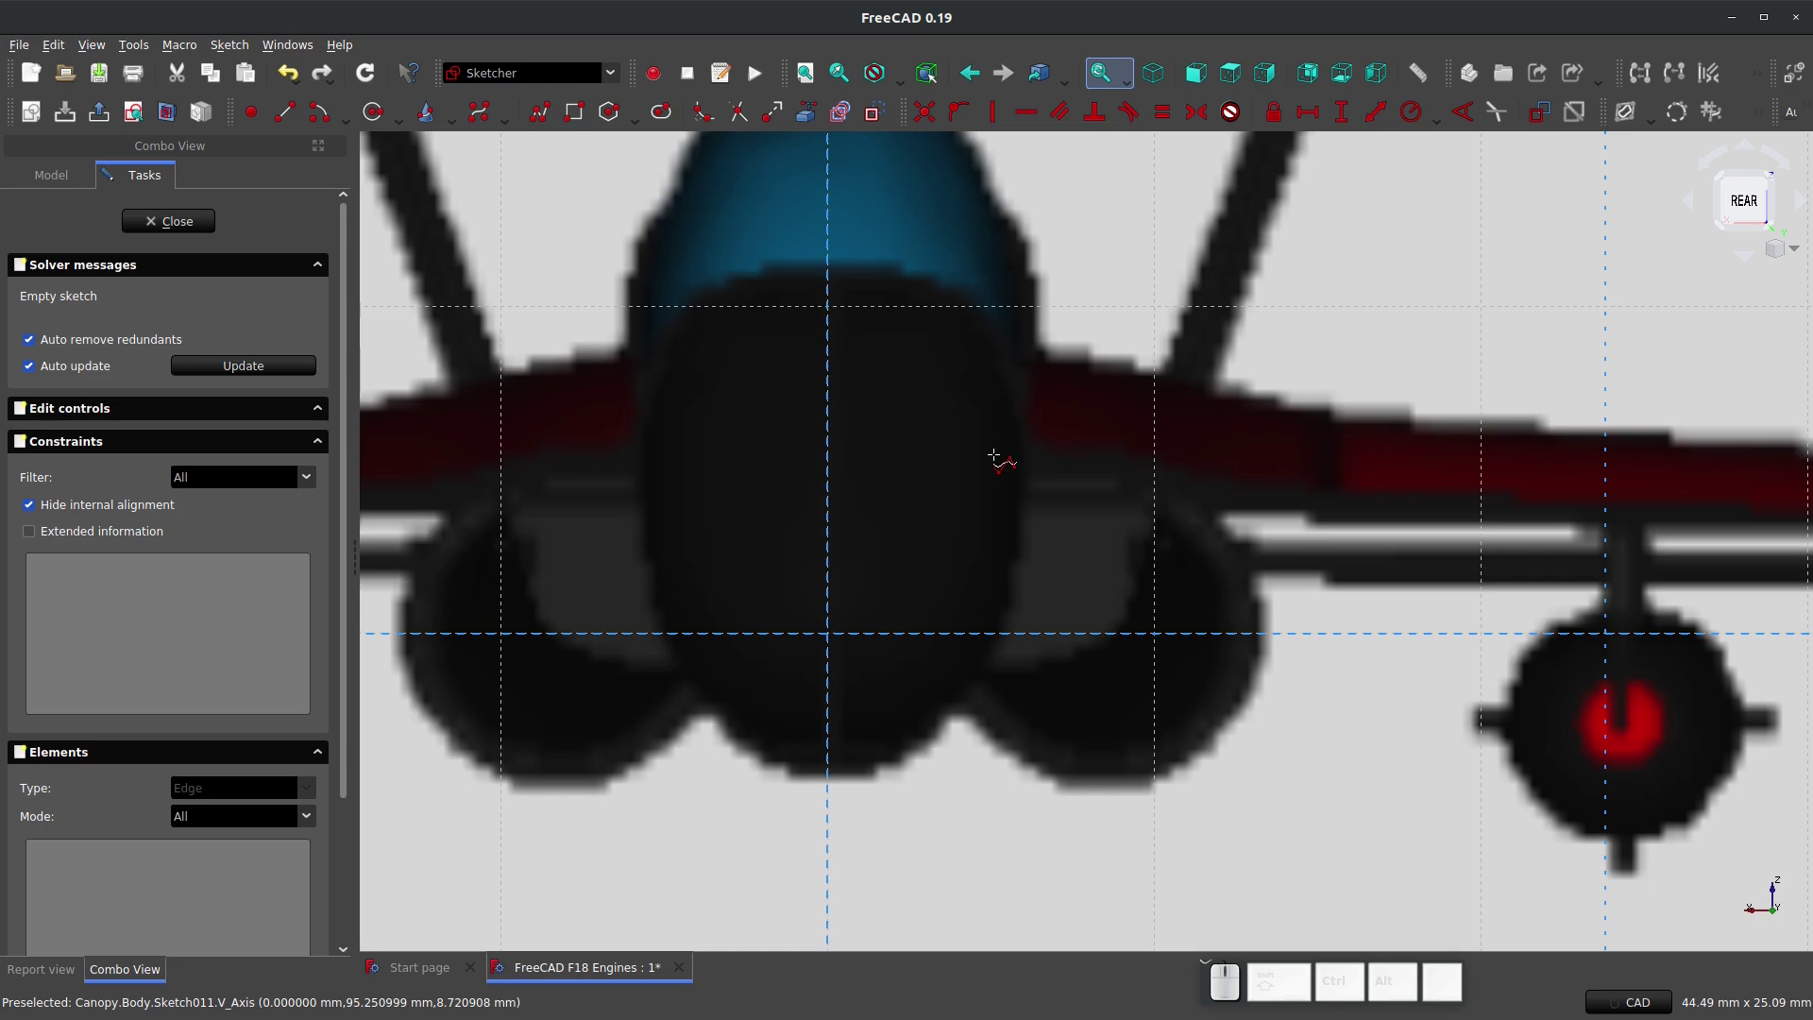
left_click(321, 115)
left_click(1201, 512)
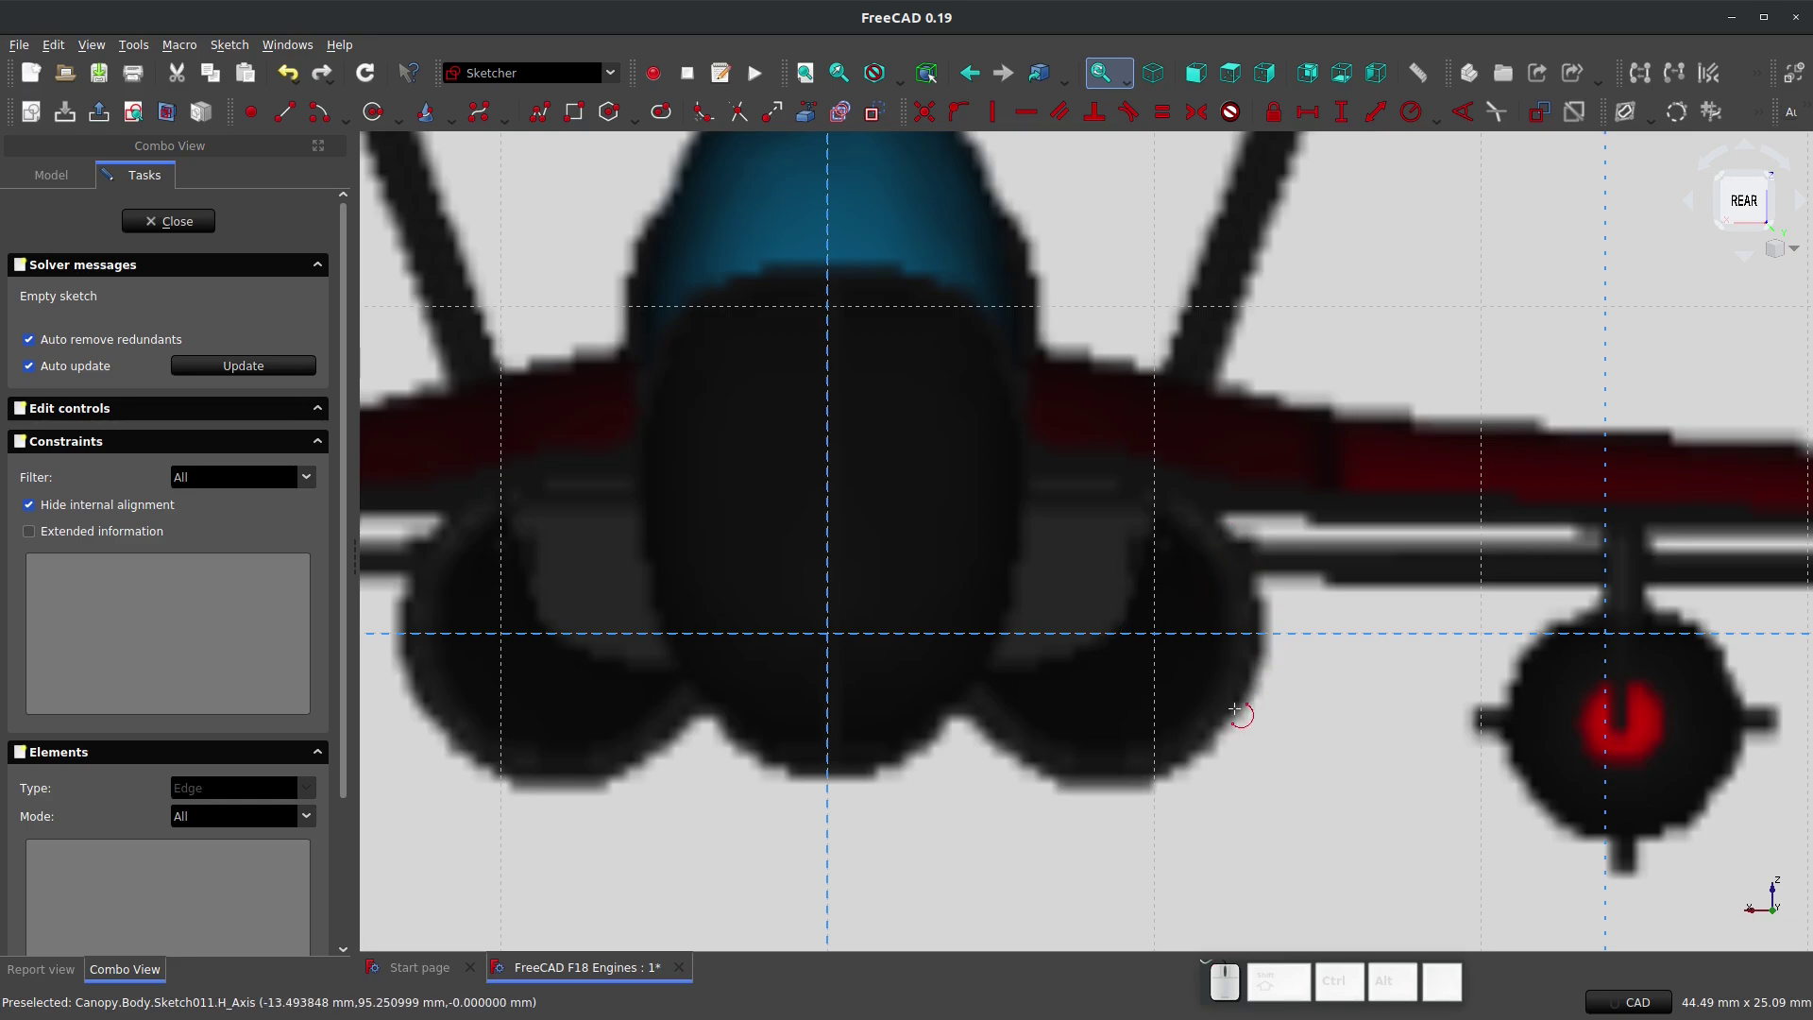
left_click(1204, 751)
left_click(1241, 621)
Step: Leave the arc tool and set Map Reversed to true for Sketch011 so the sketch flips to face the front
scroll(1242, 621, "down", 8)
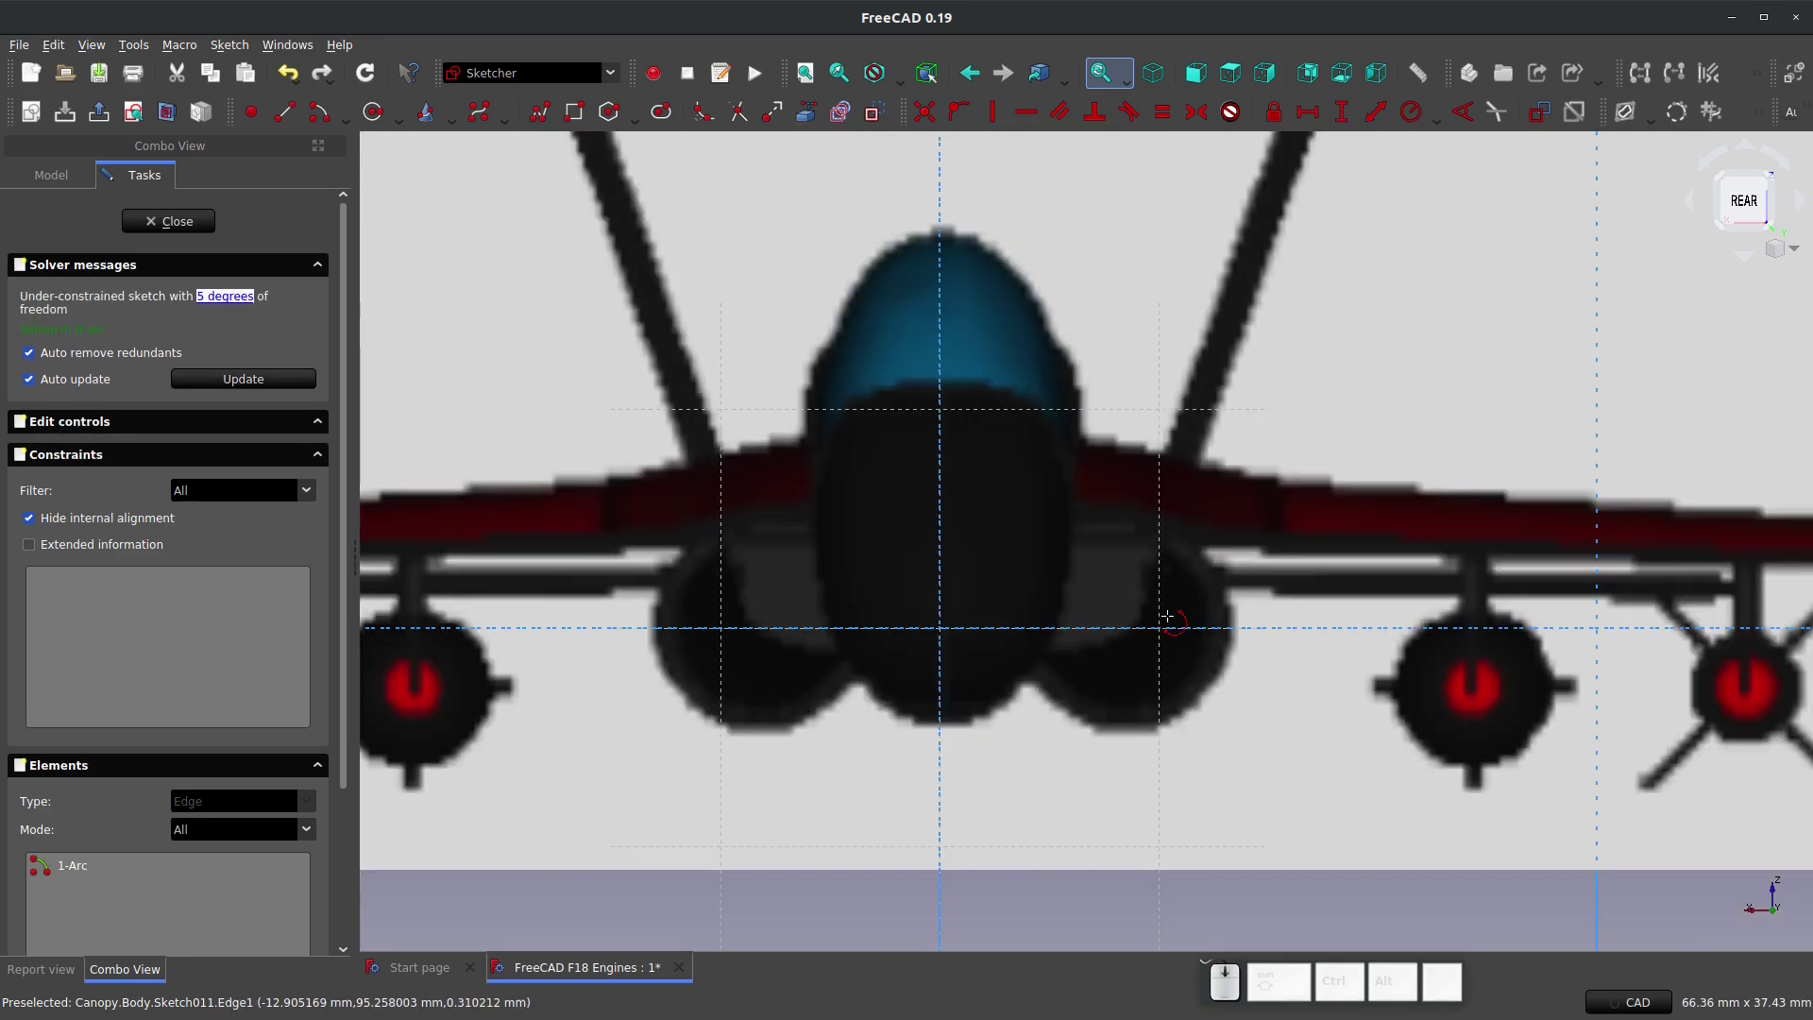
middle_click_drag(1204, 545, 1104, 636)
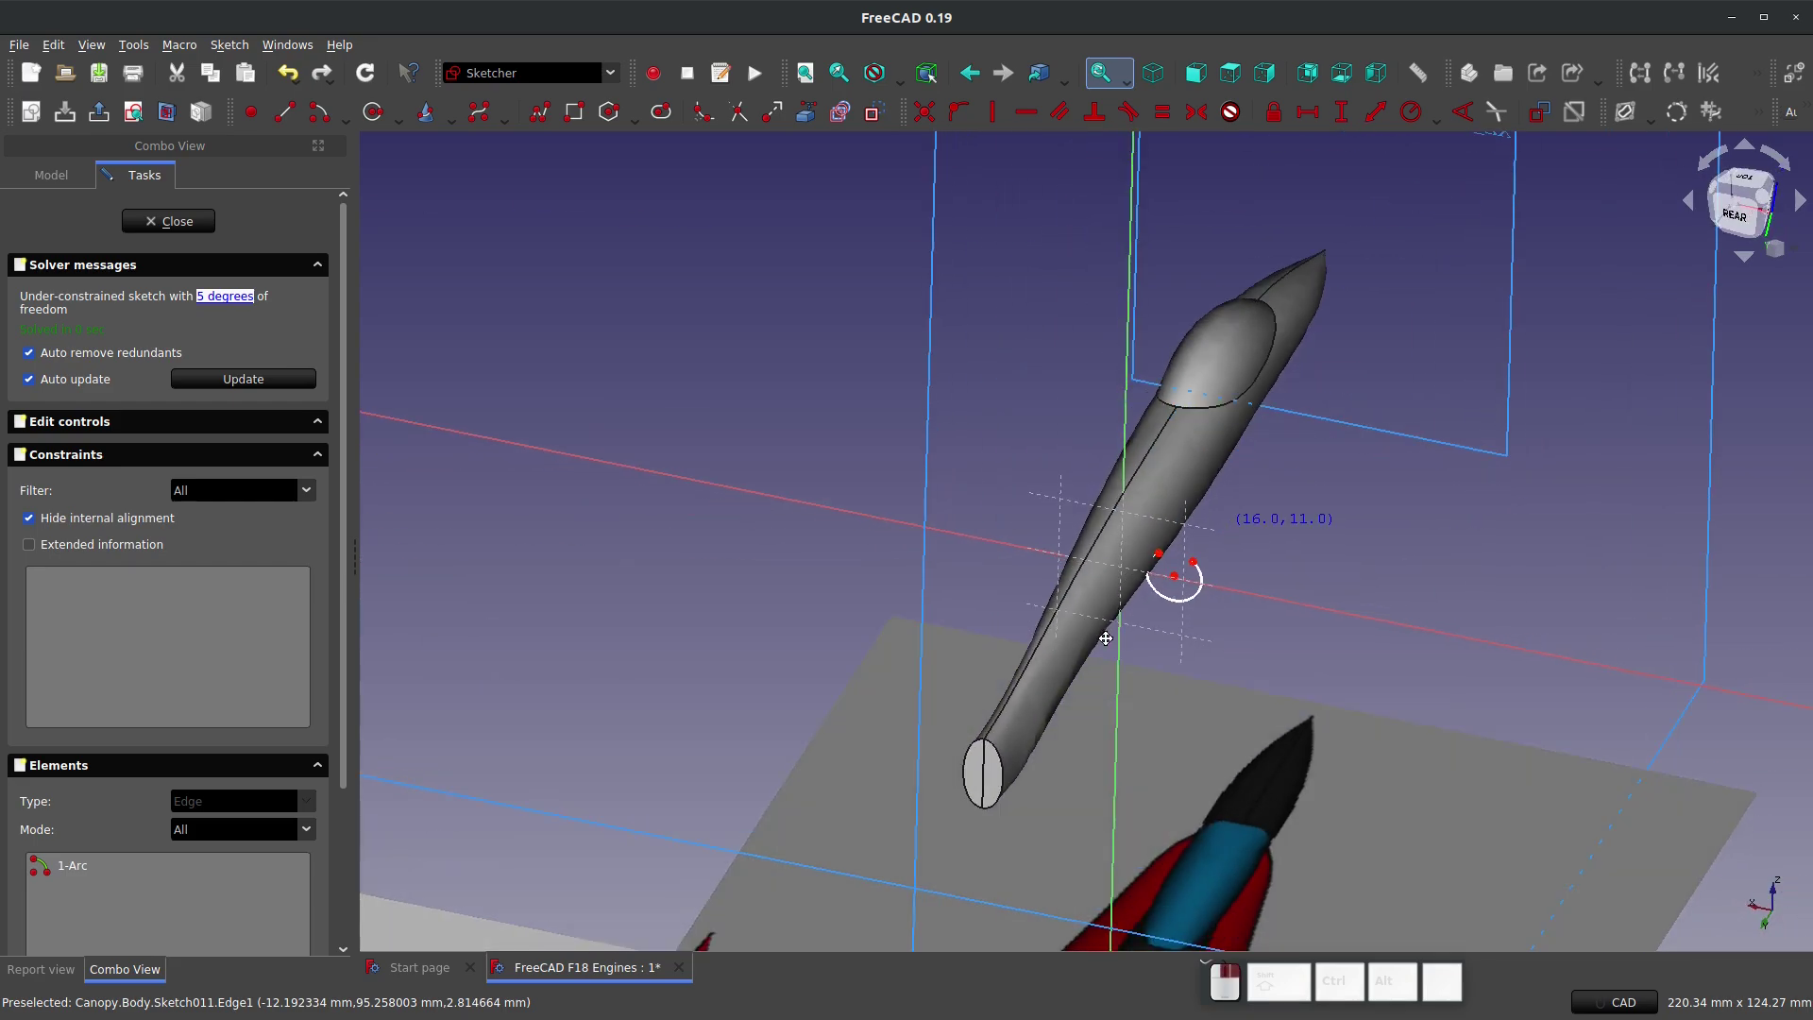
key("Escape")
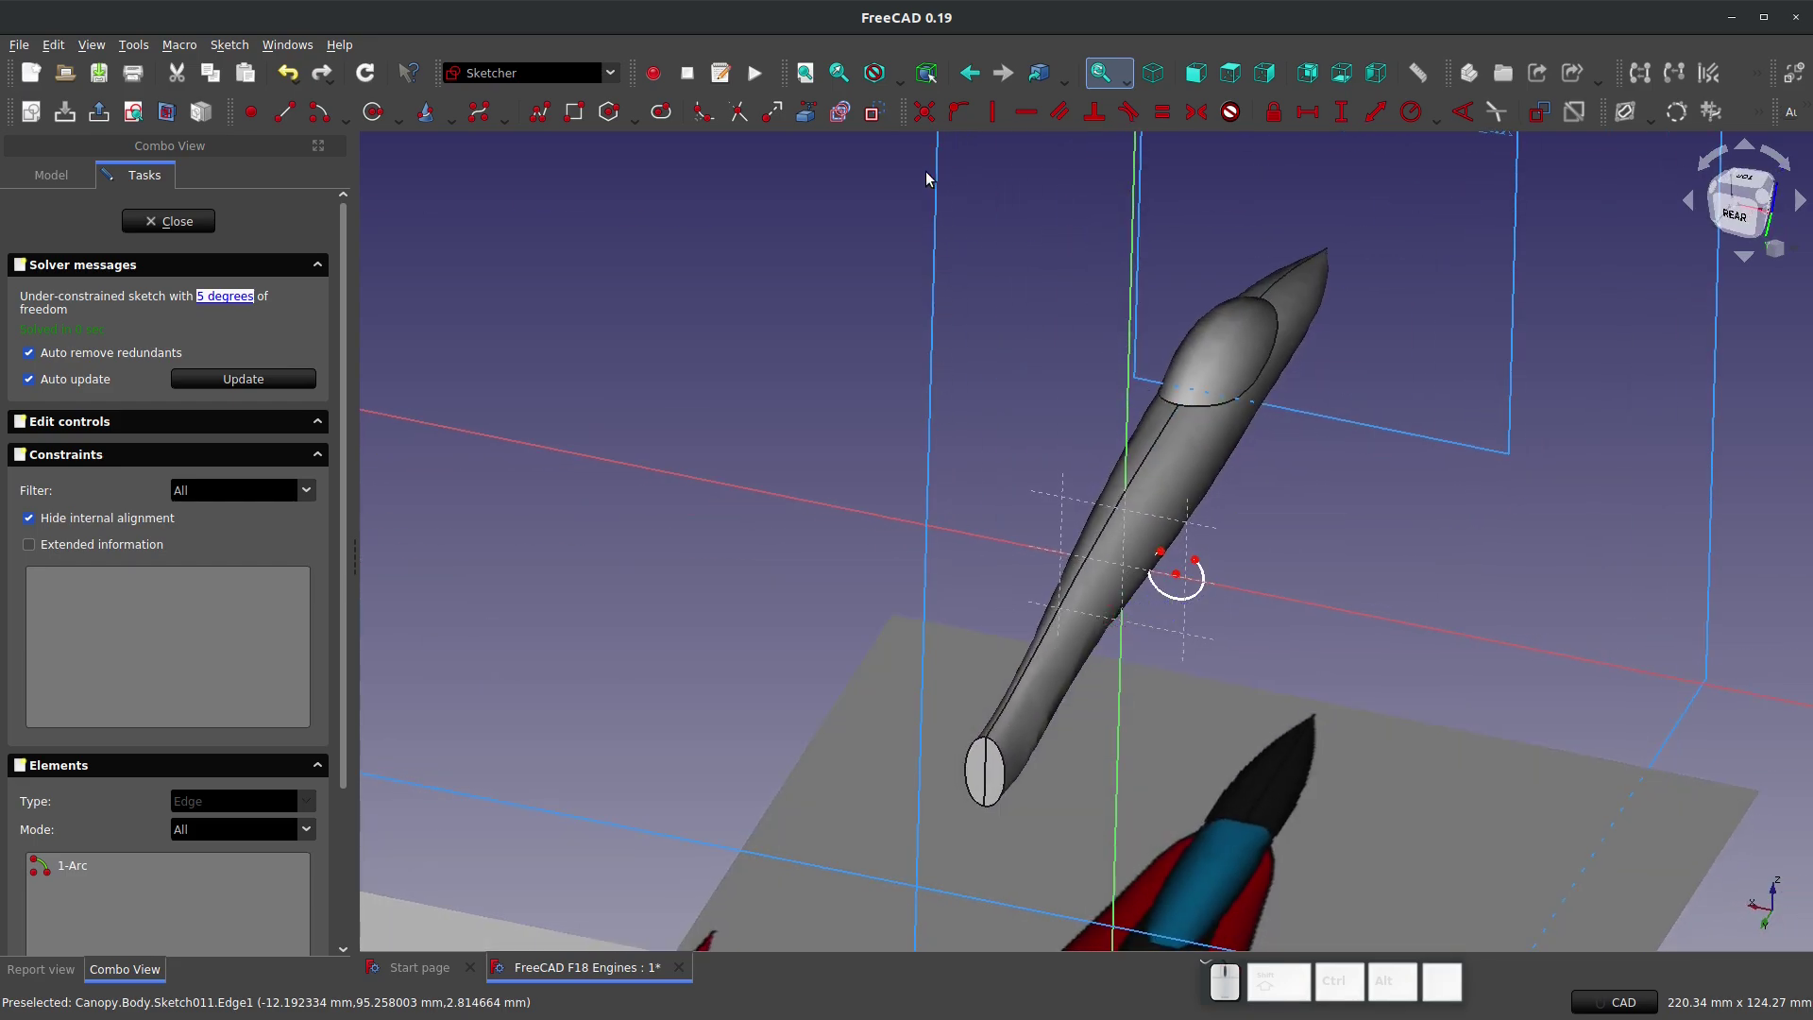
left_click(55, 174)
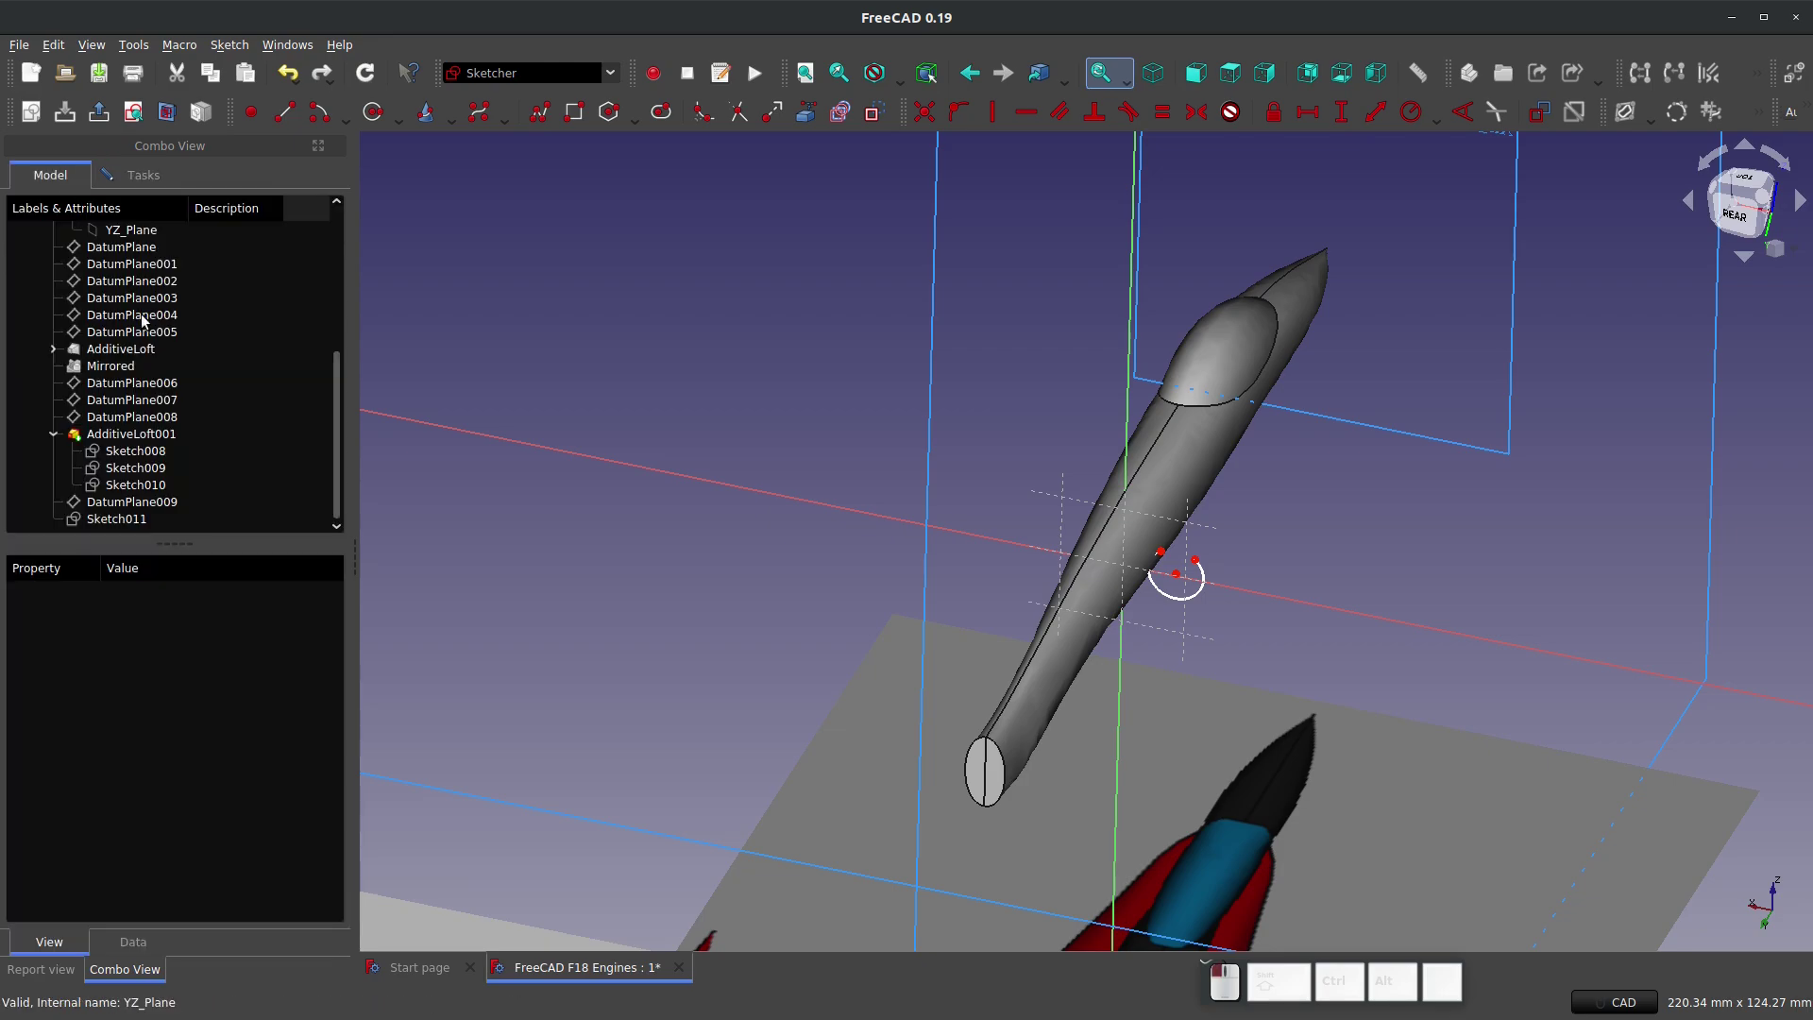
left_click(126, 453)
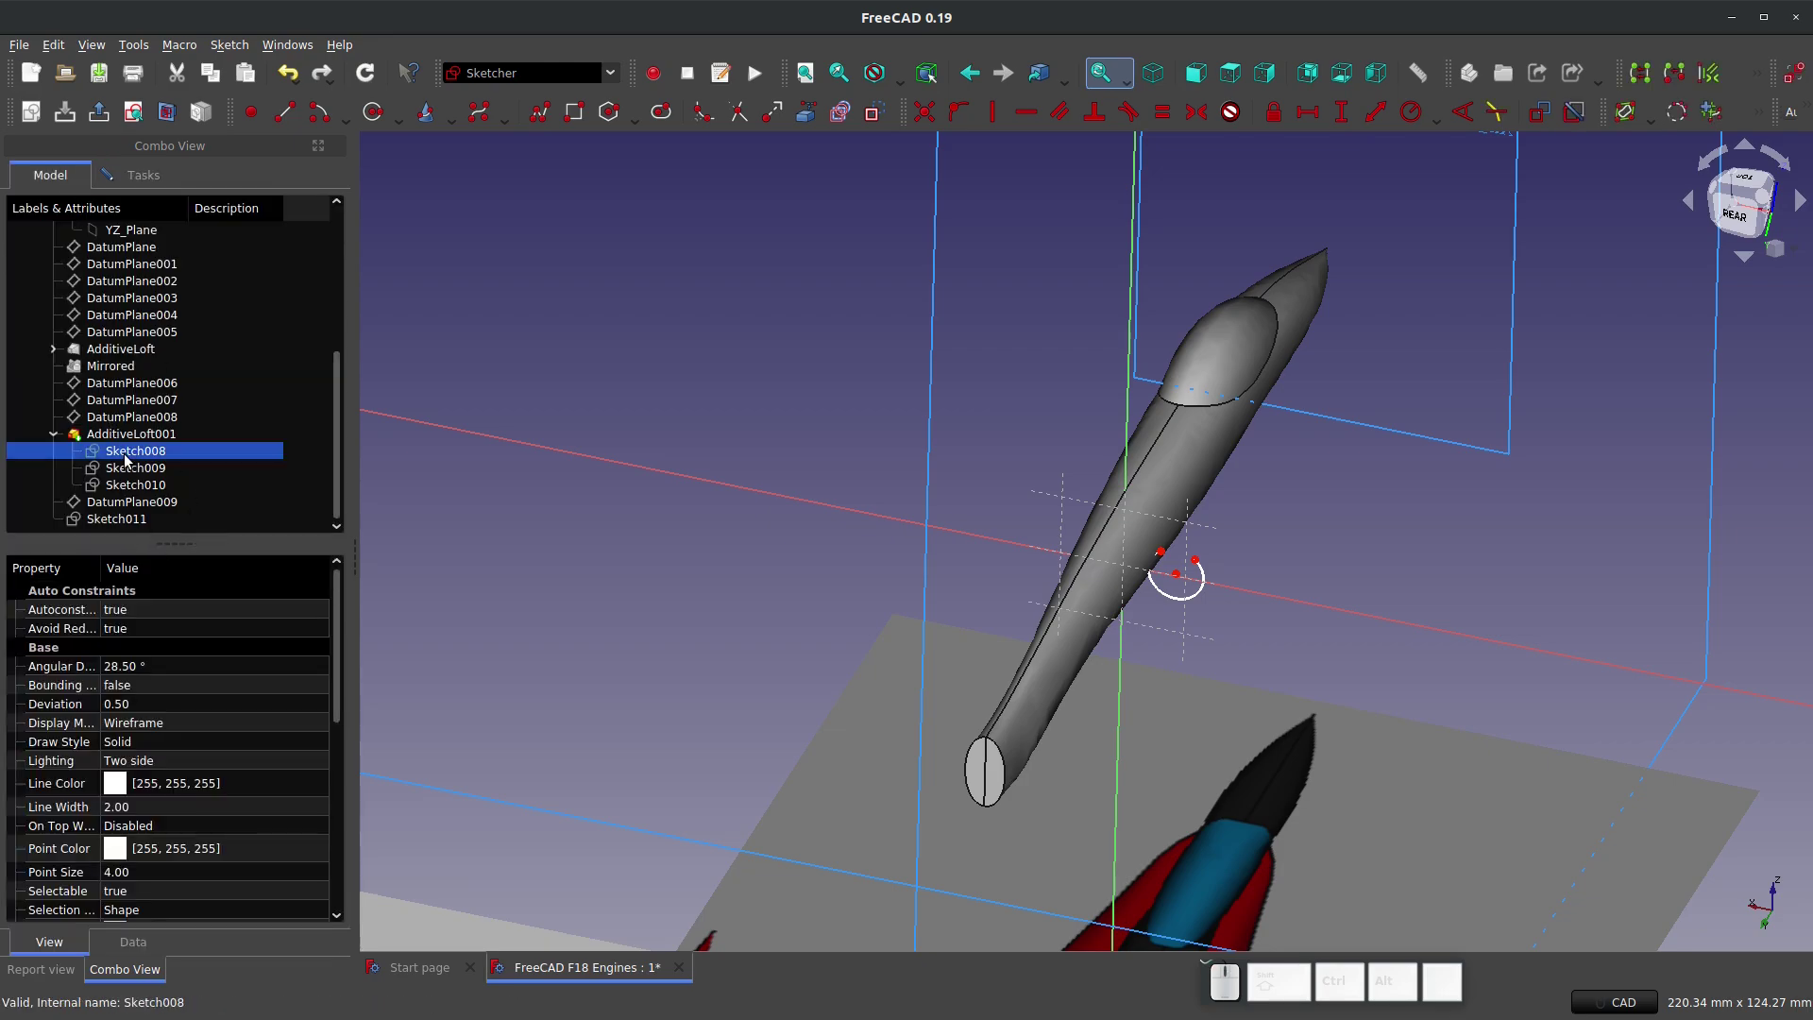
left_click(132, 522)
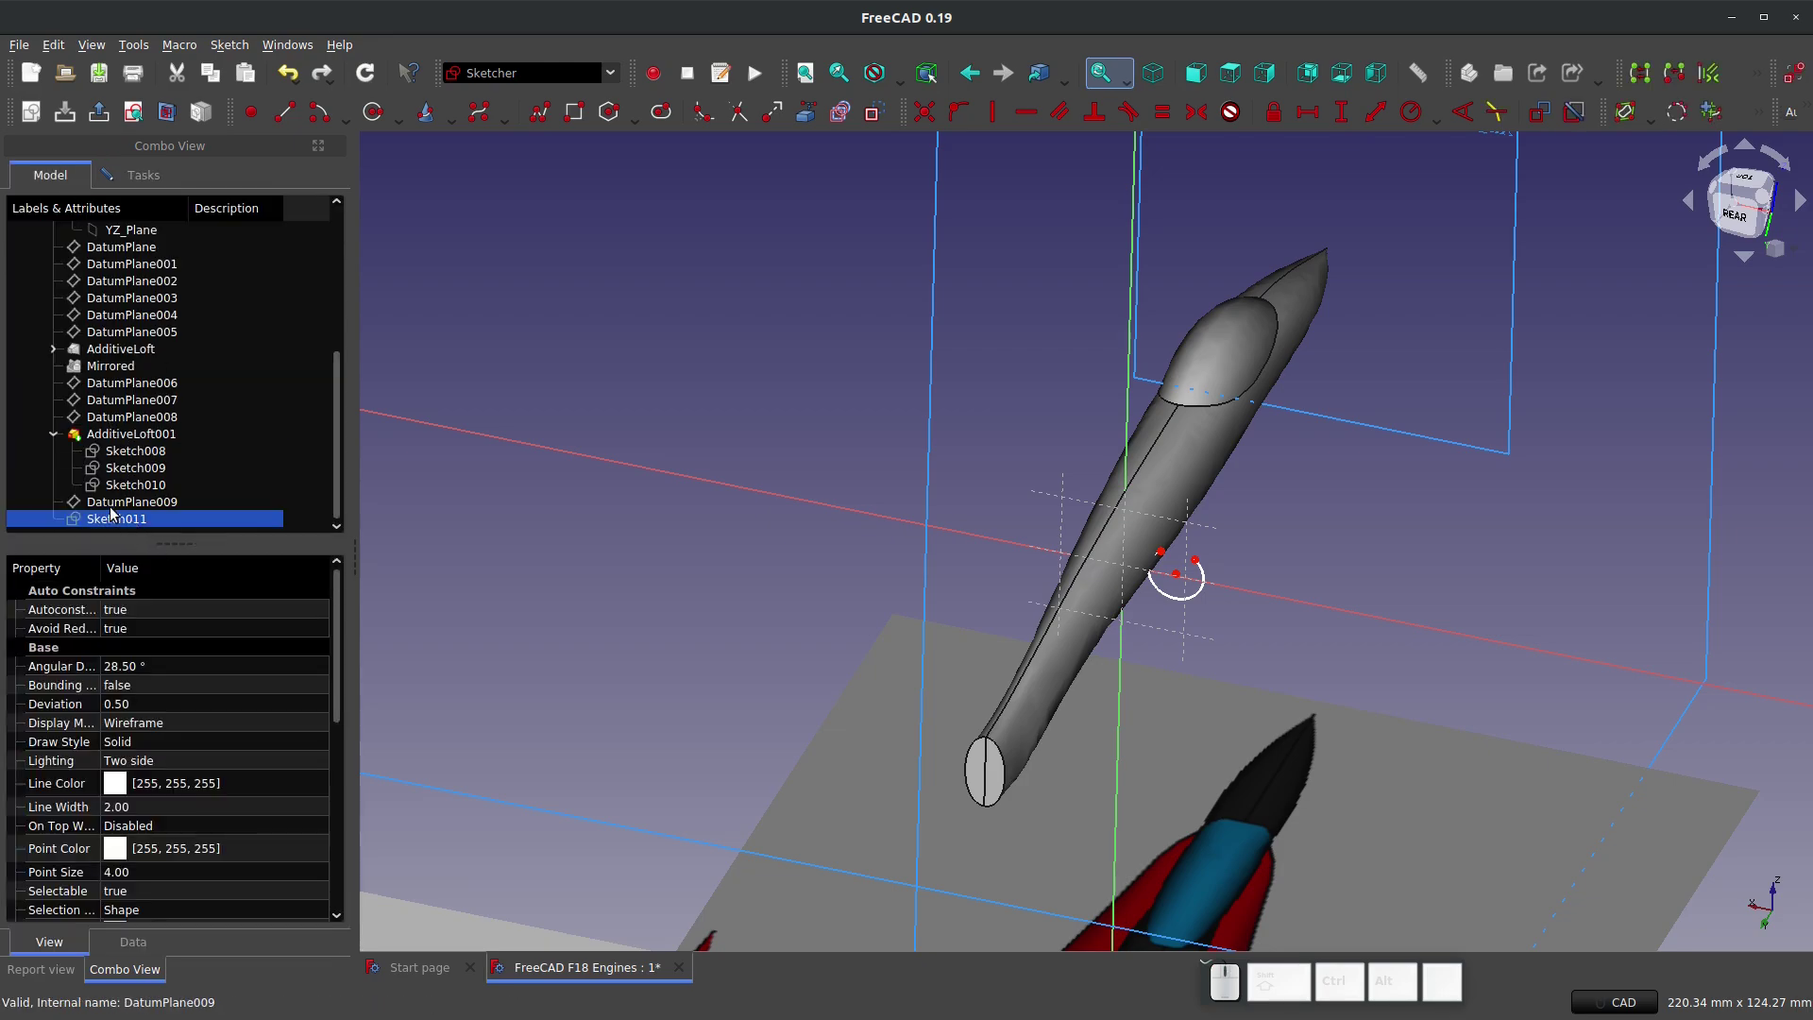
left_click(137, 943)
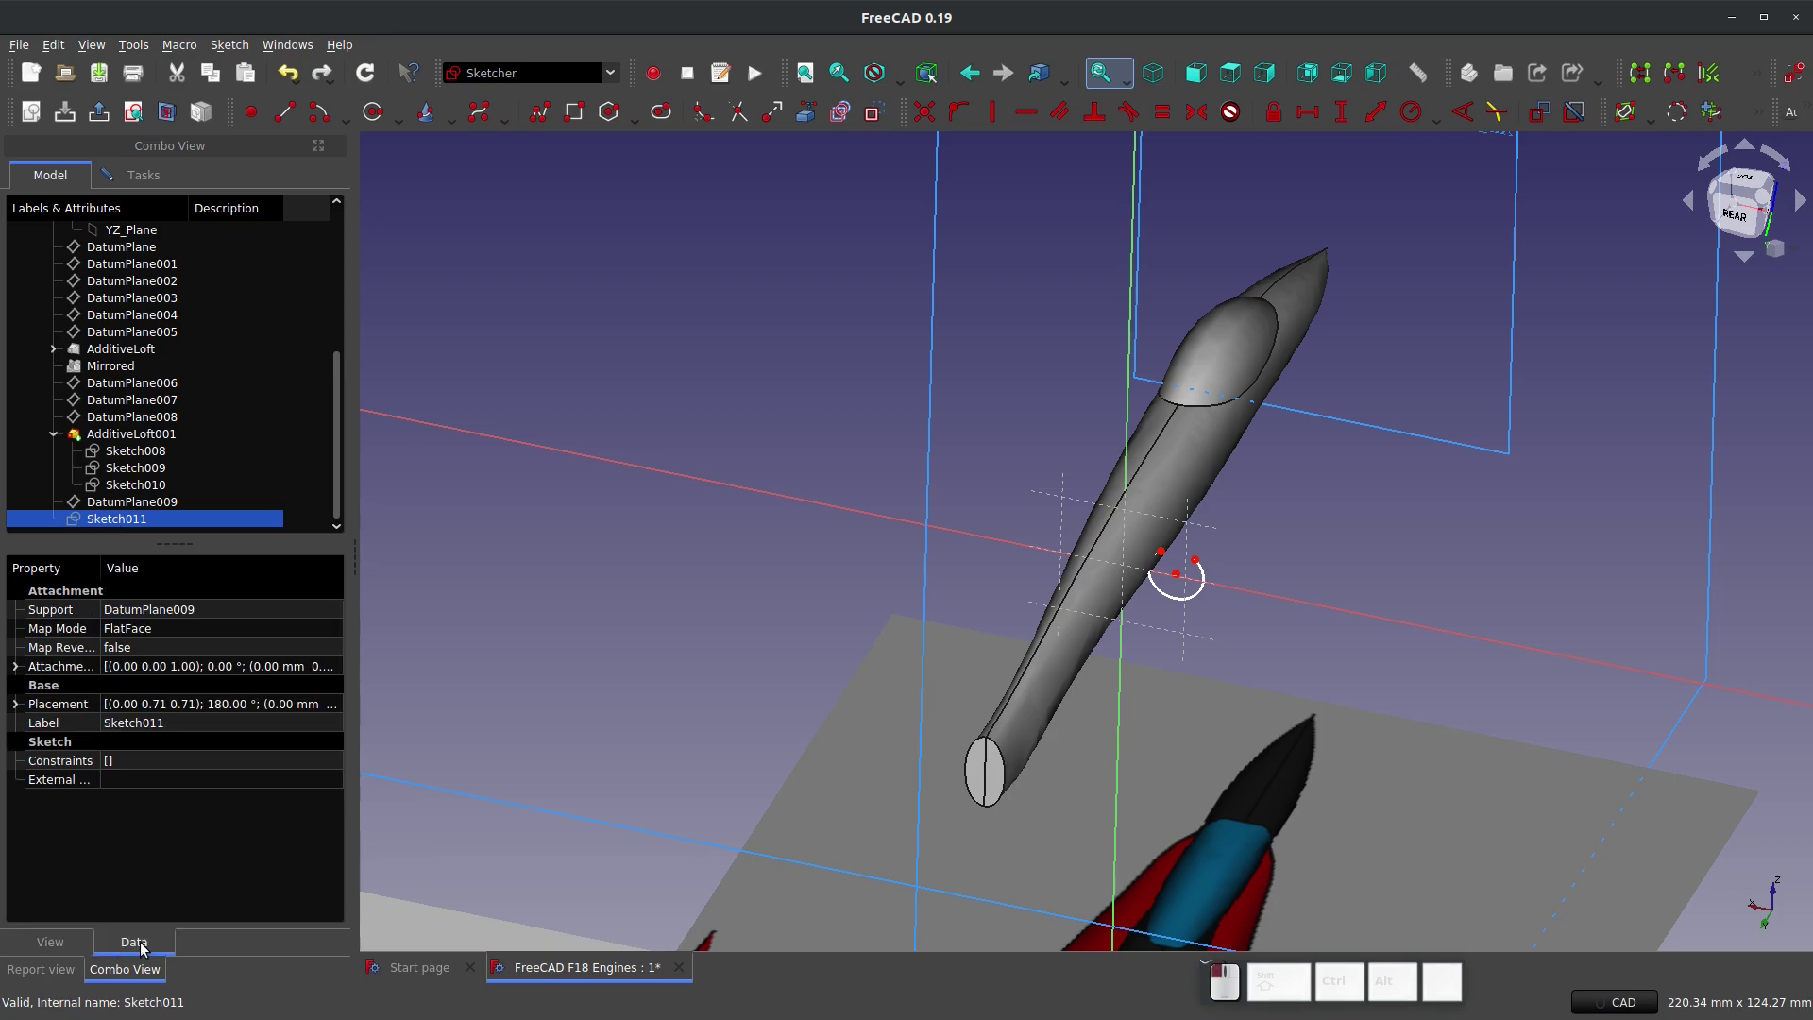
left_click(159, 644)
left_click(157, 664)
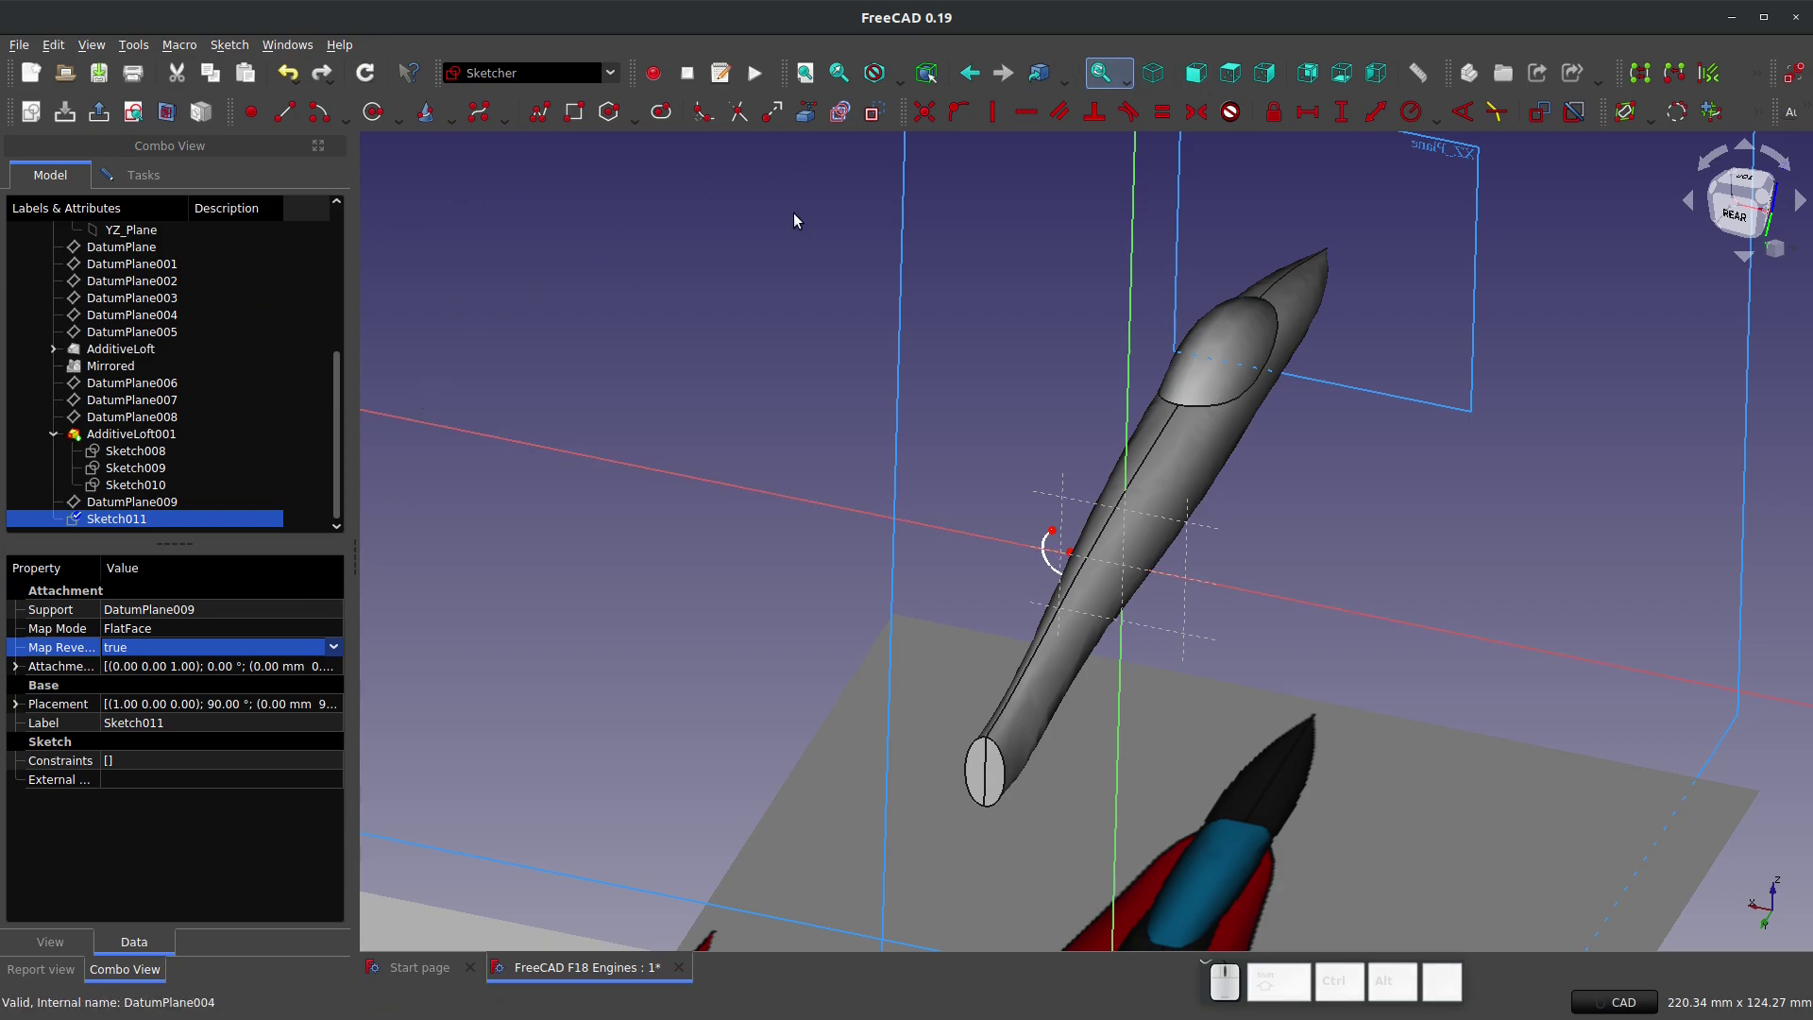
Step: From the front view, fit the arc to the intake outline, placing its center about 8.35 mm from the vertical axis
left_click(1195, 73)
scroll(1134, 607, "up", 5)
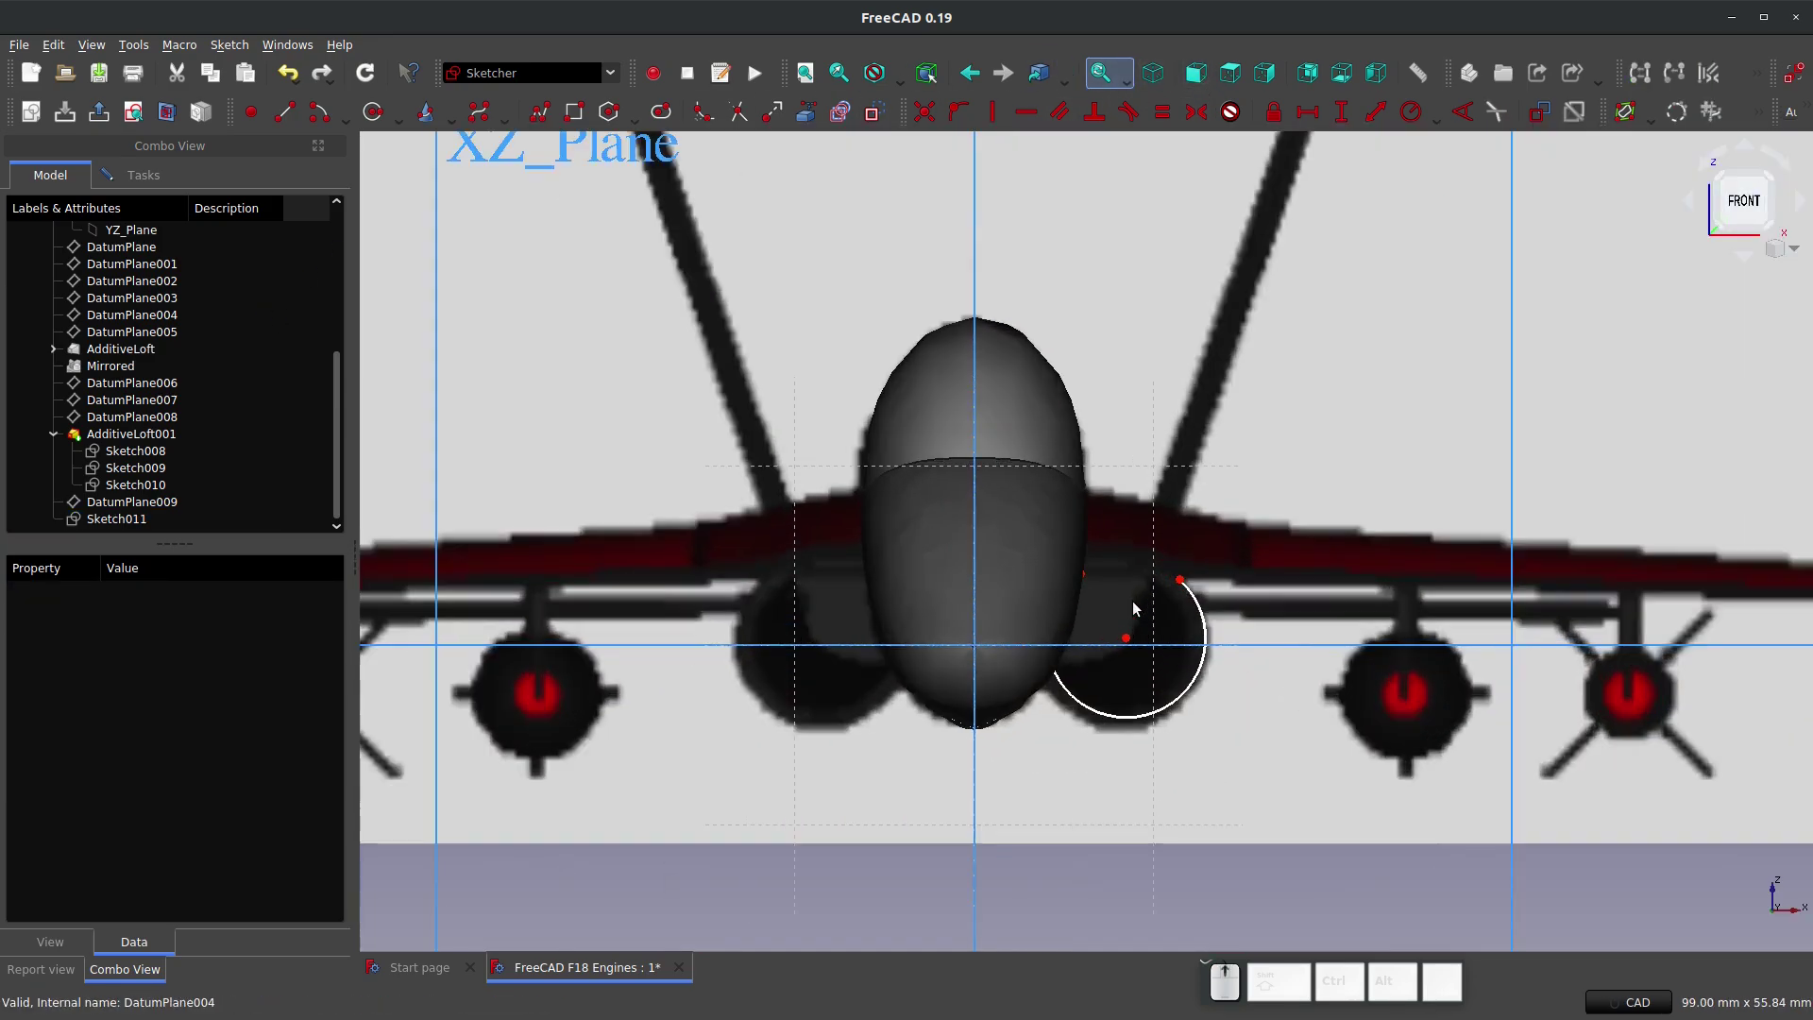
scroll(1134, 607, "up", 4)
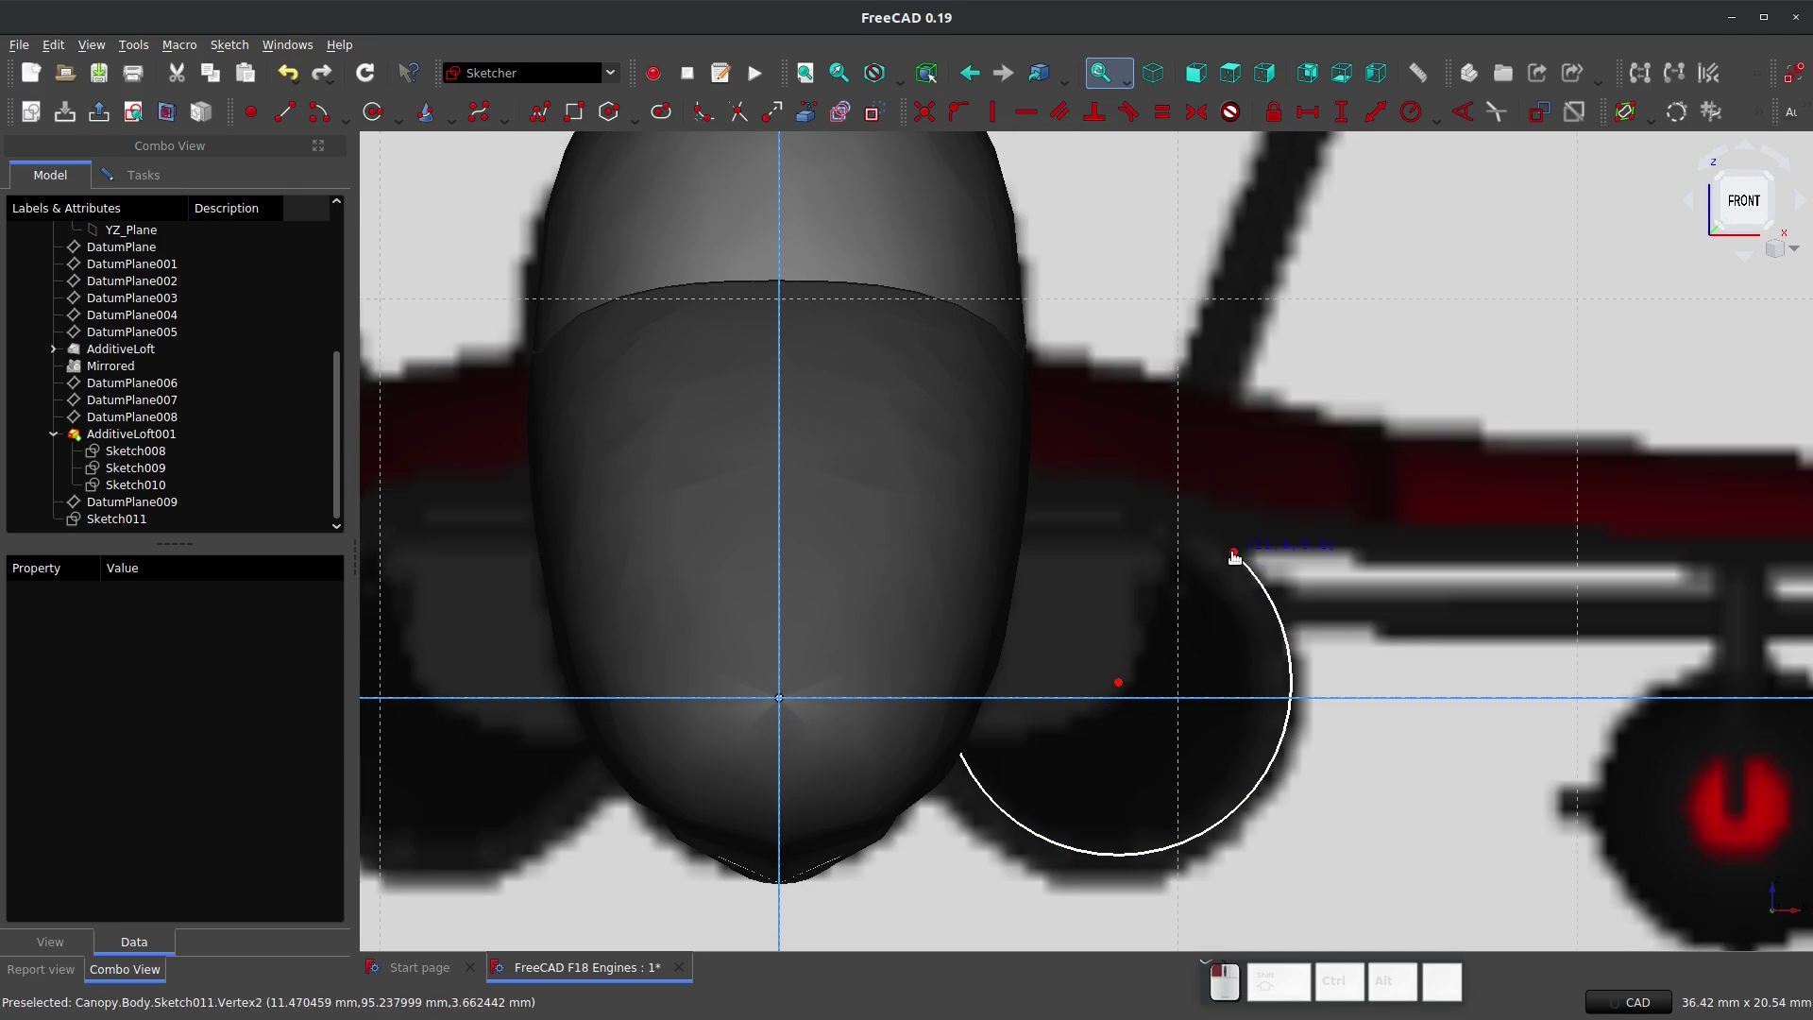
left_click_drag(1234, 555, 1222, 532)
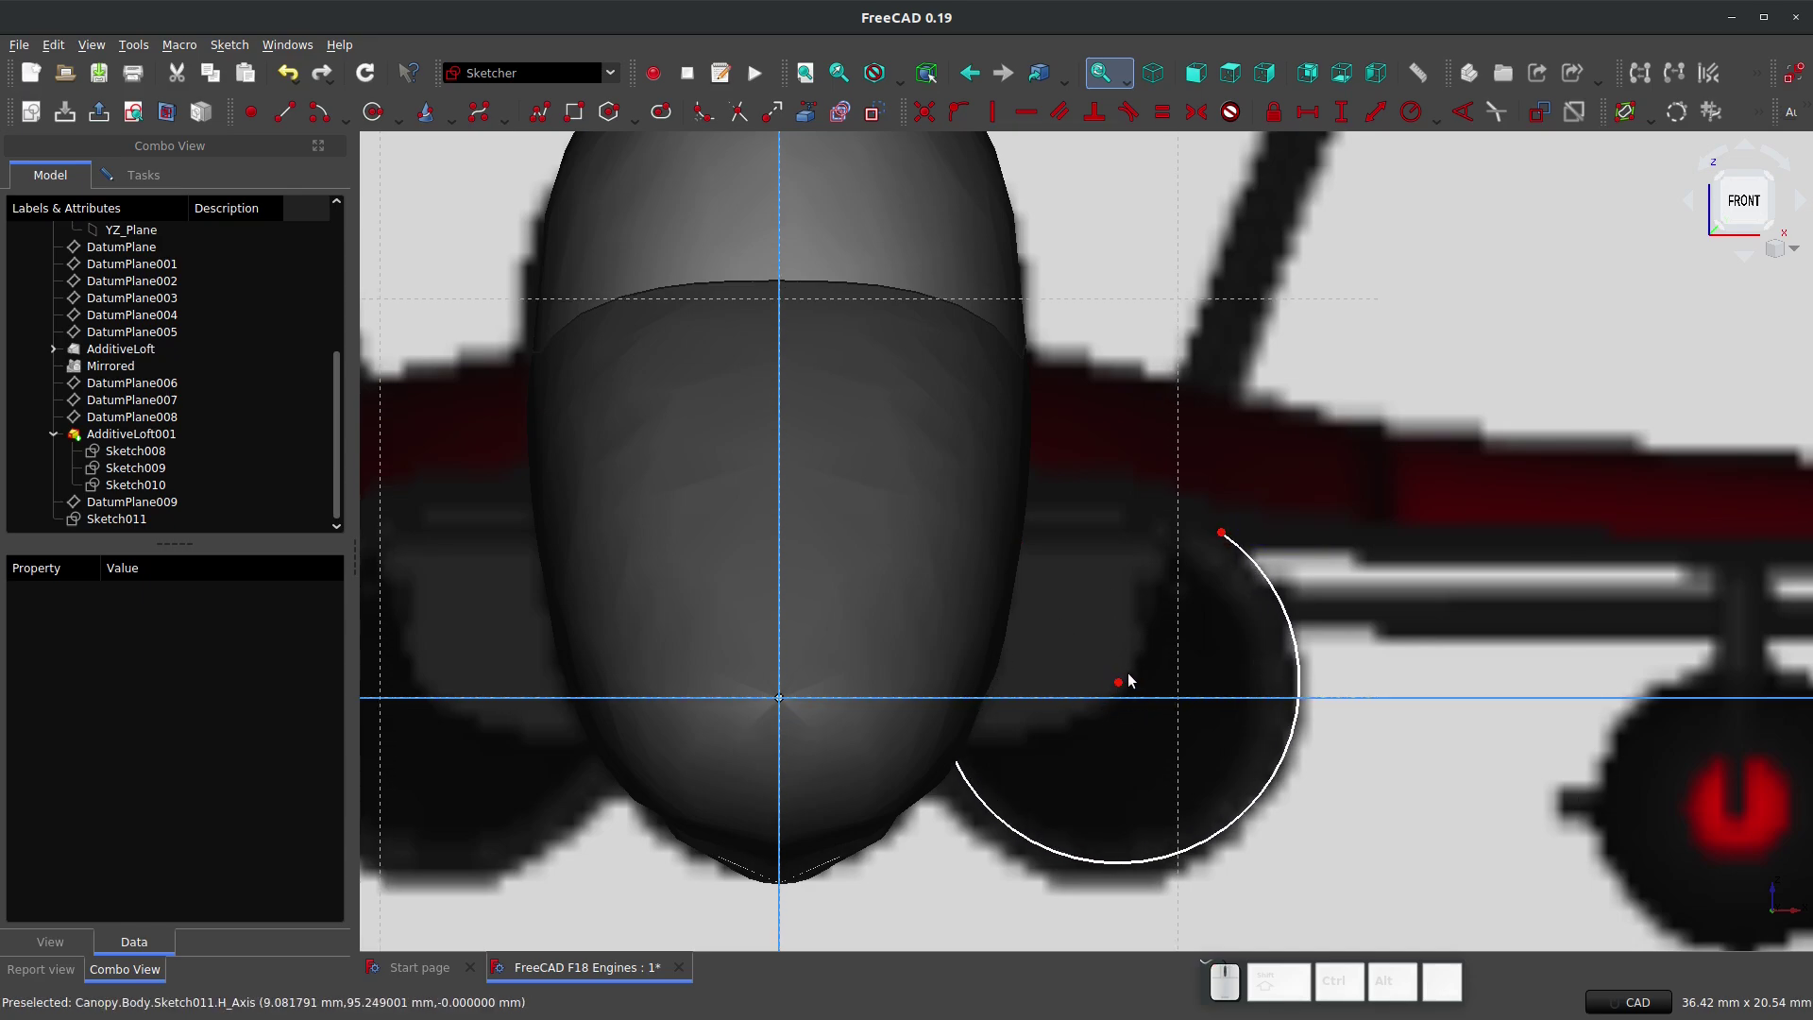
left_click_drag(1119, 683, 1114, 698)
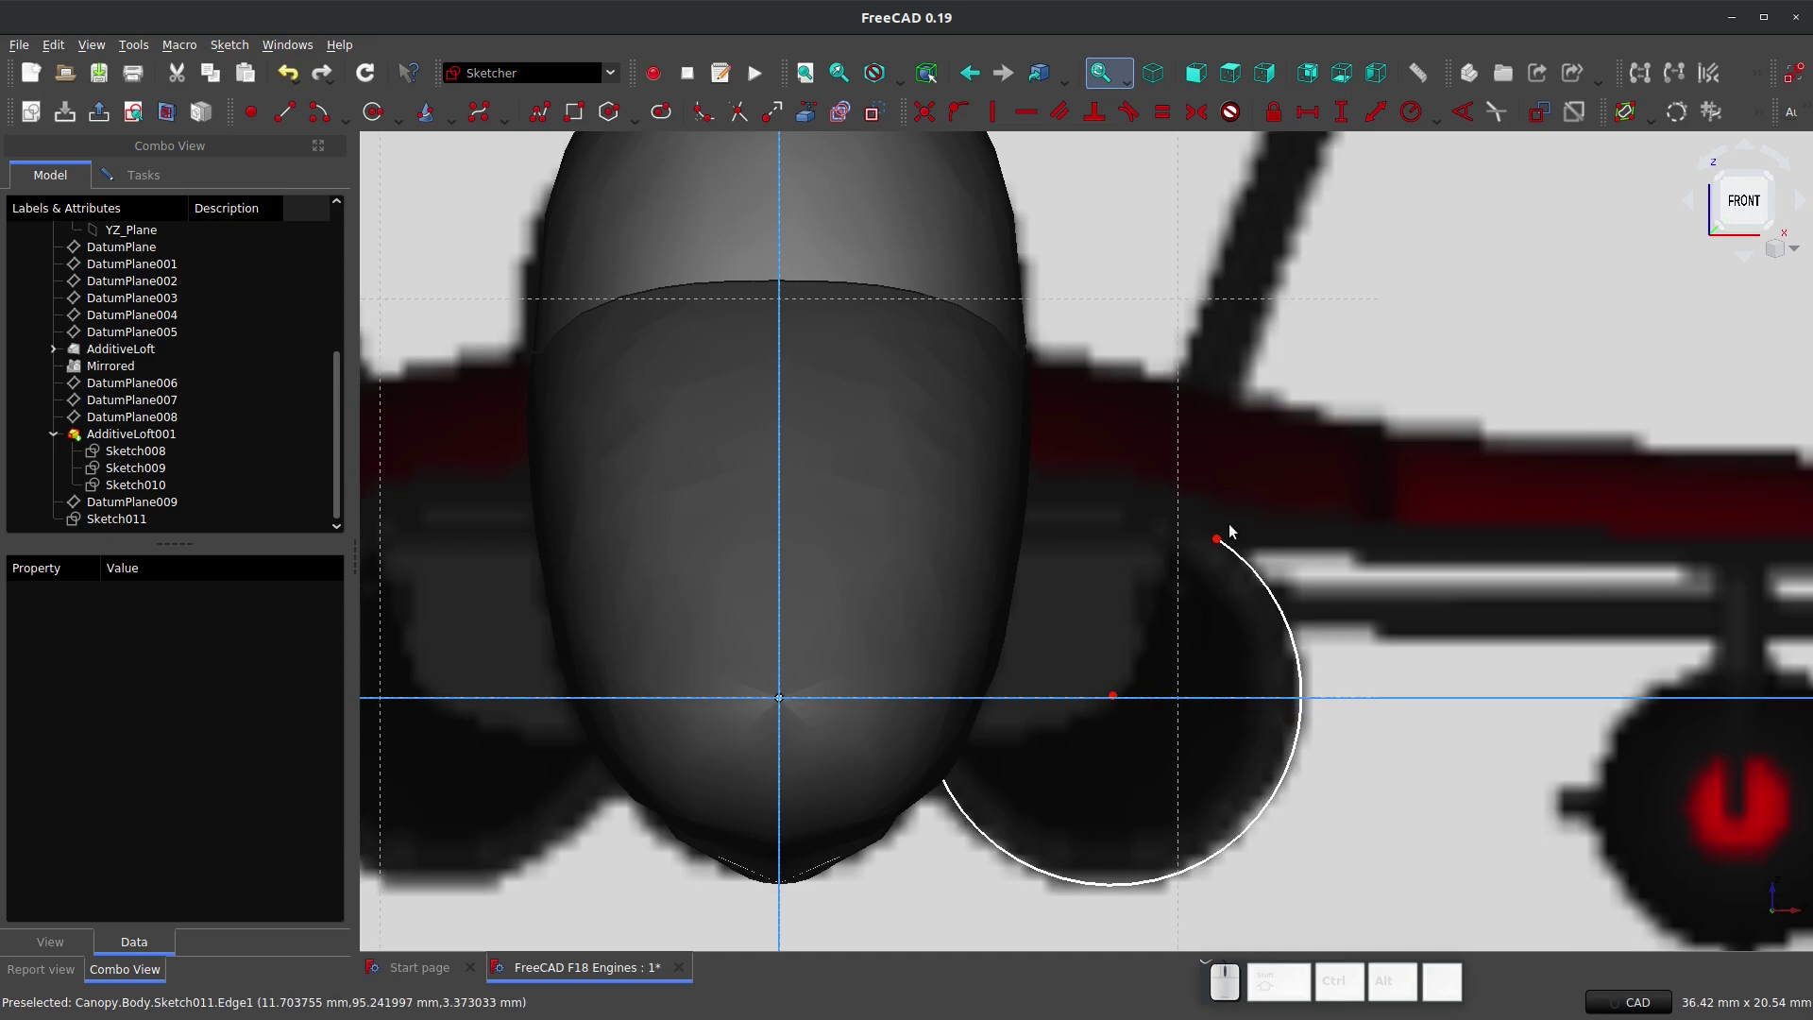
mouse_move(1218, 540)
left_mouse_down()
mouse_move(1241, 556)
mouse_move(1226, 548)
left_mouse_up()
Step: Lock the positions of the arc's center point and its upper outer end point
left_click(1111, 698)
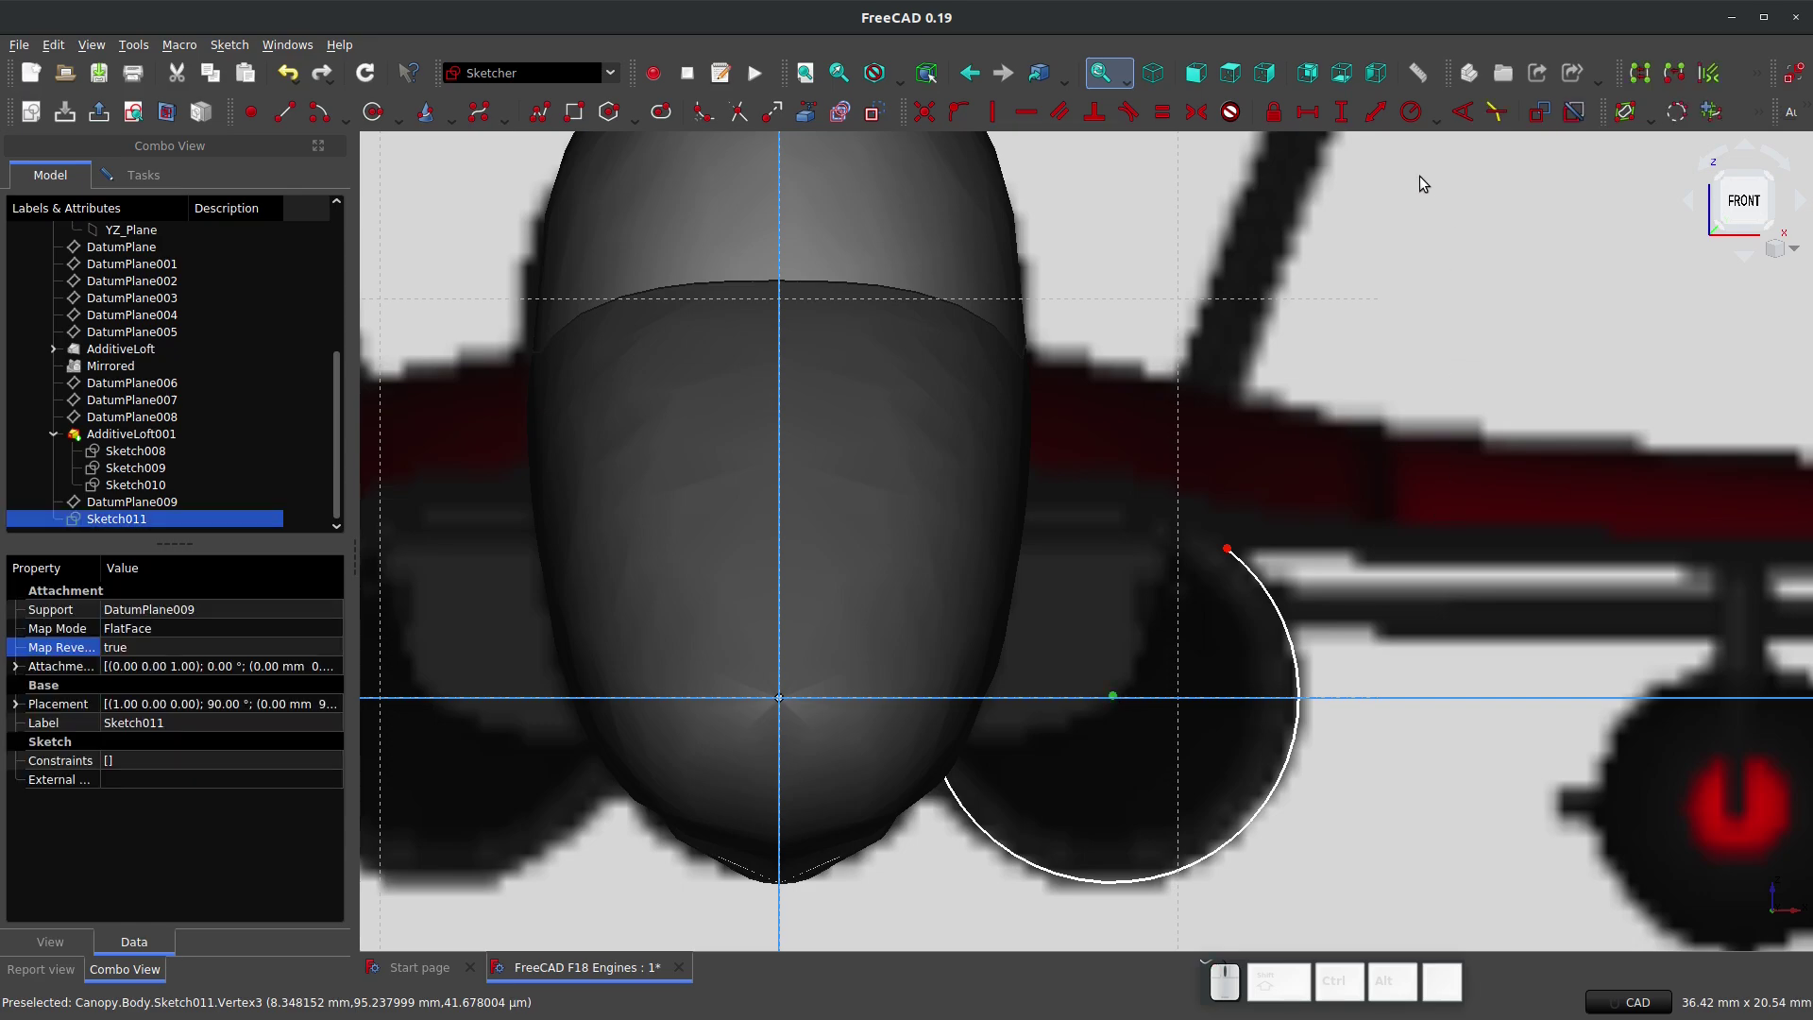
left_click(1272, 113)
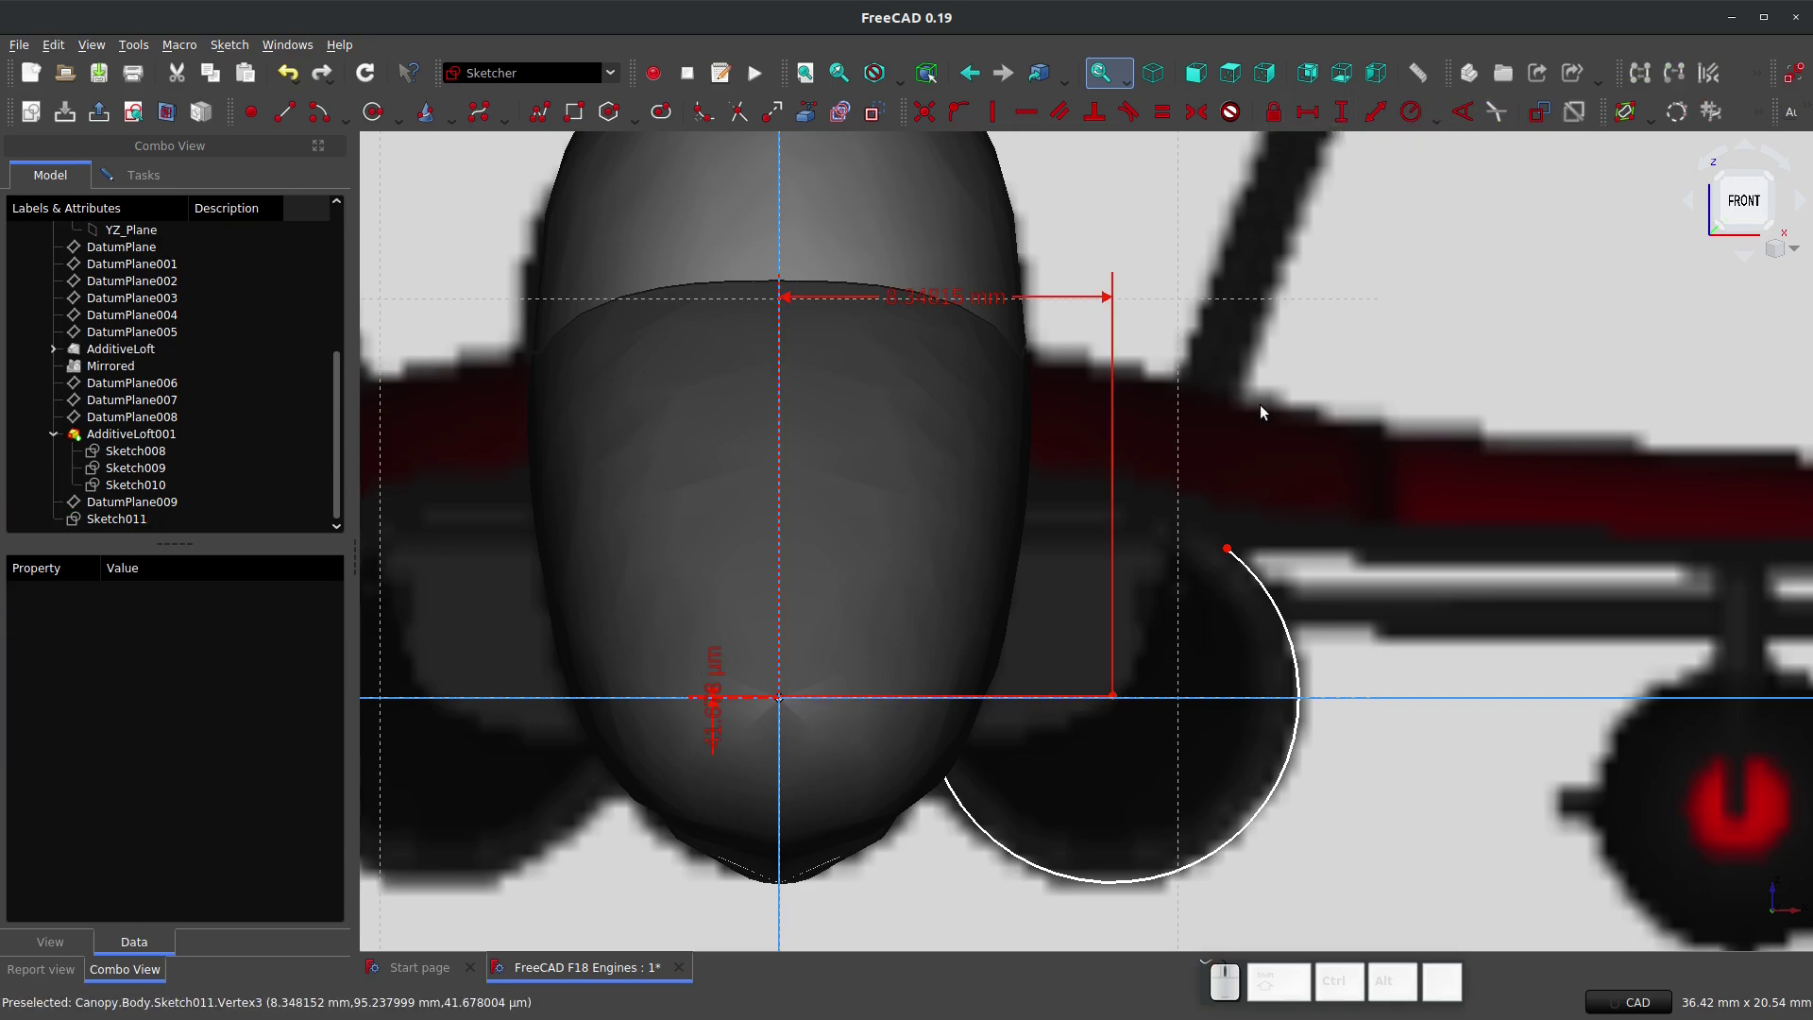
left_click(1227, 548)
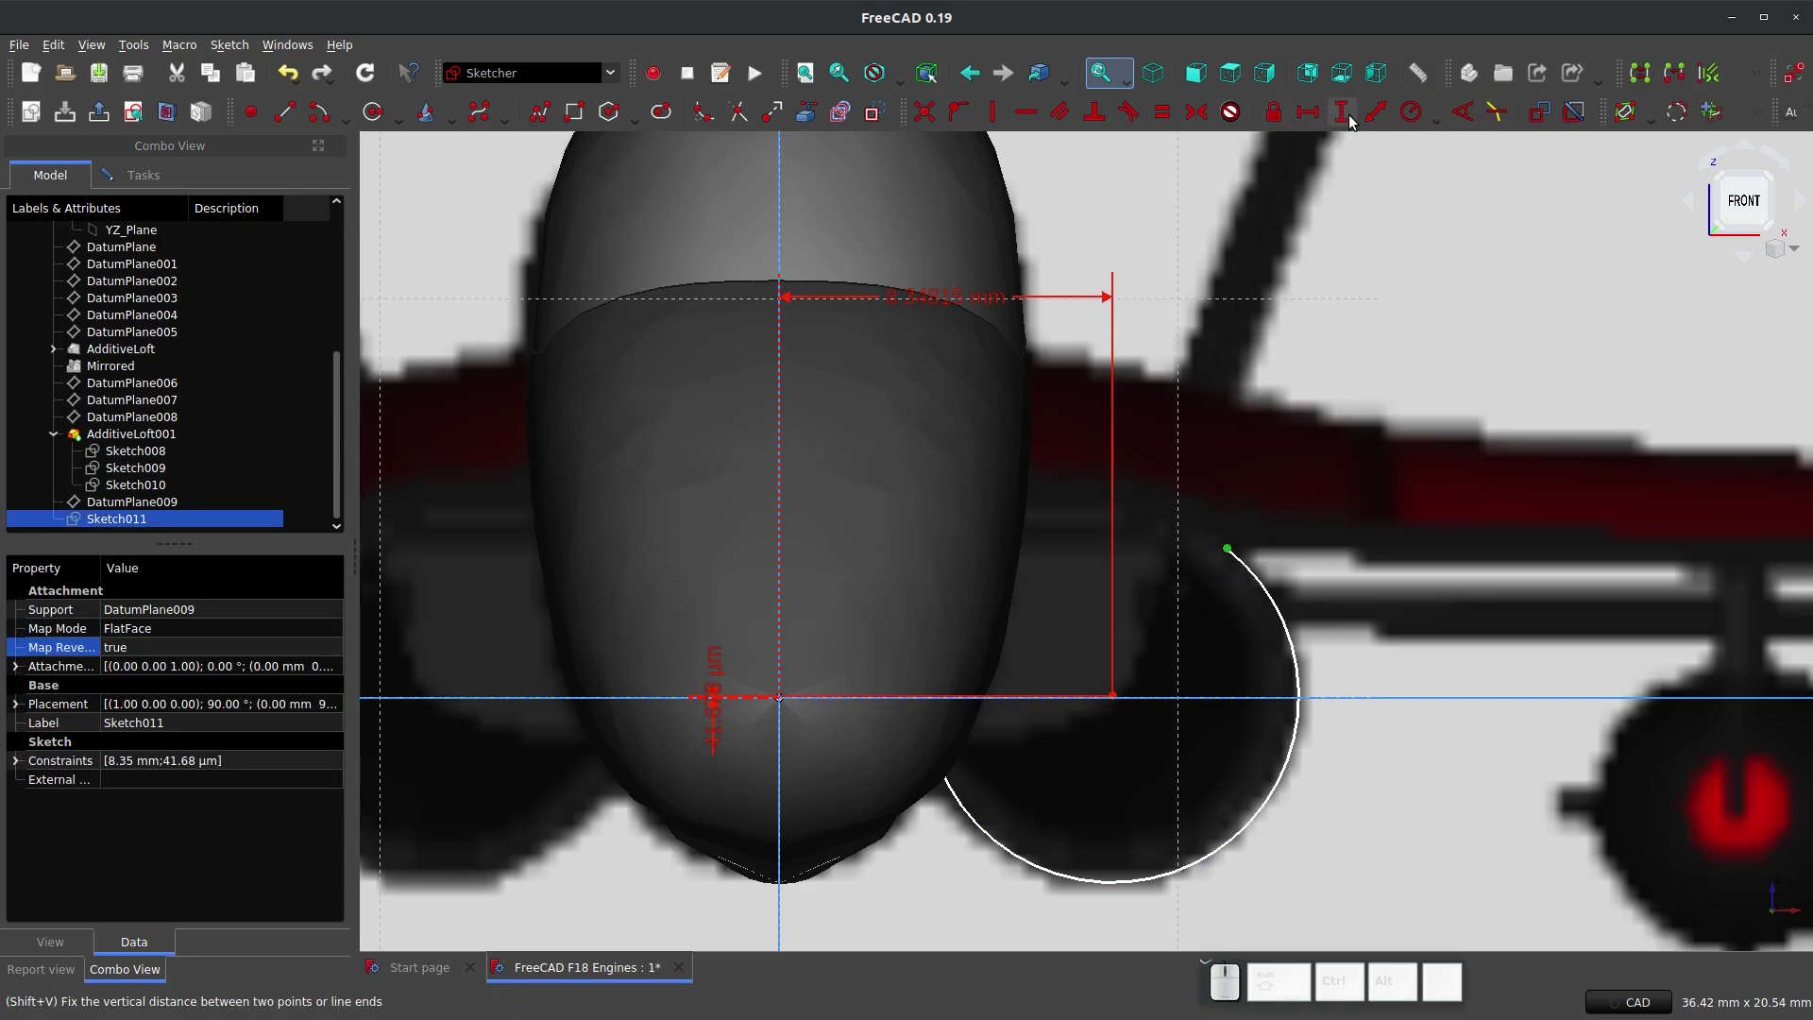
left_click(1279, 114)
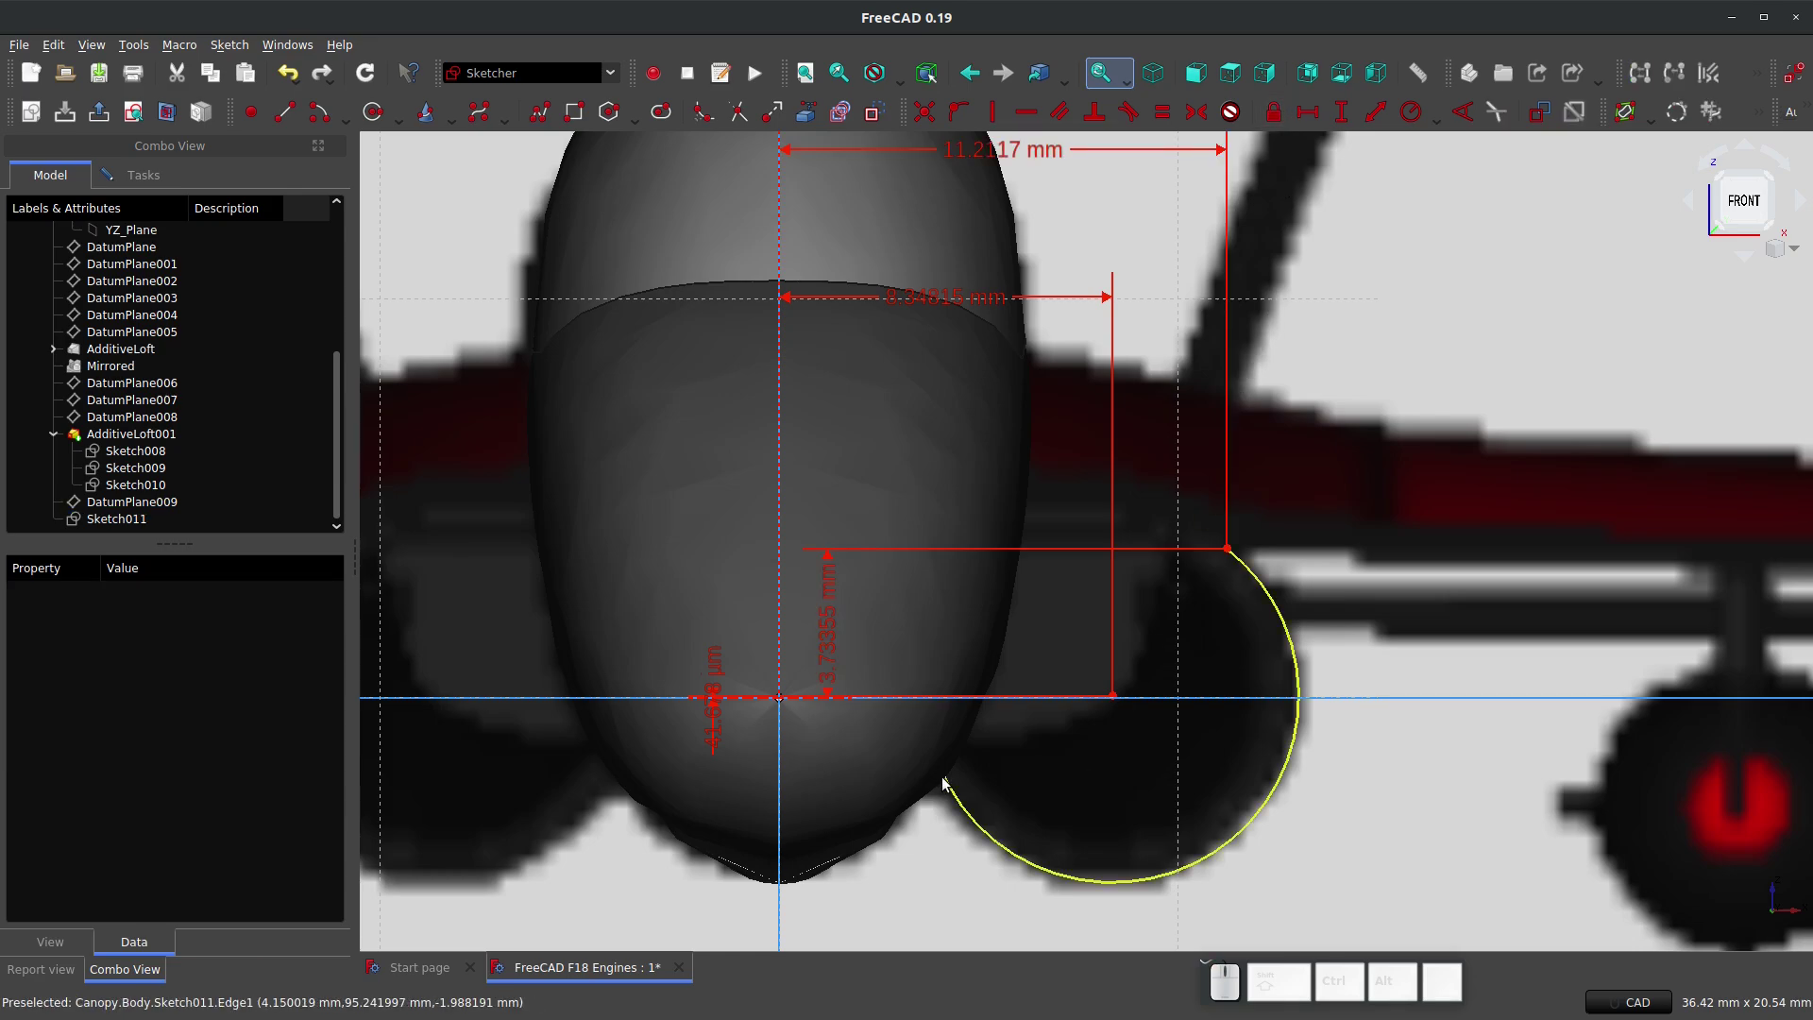
Step: Hide AdditiveLoft001, shorten the arc's inner end down to center height and constrain that end horizontally with the arc's center
left_click(131, 433)
key("space")
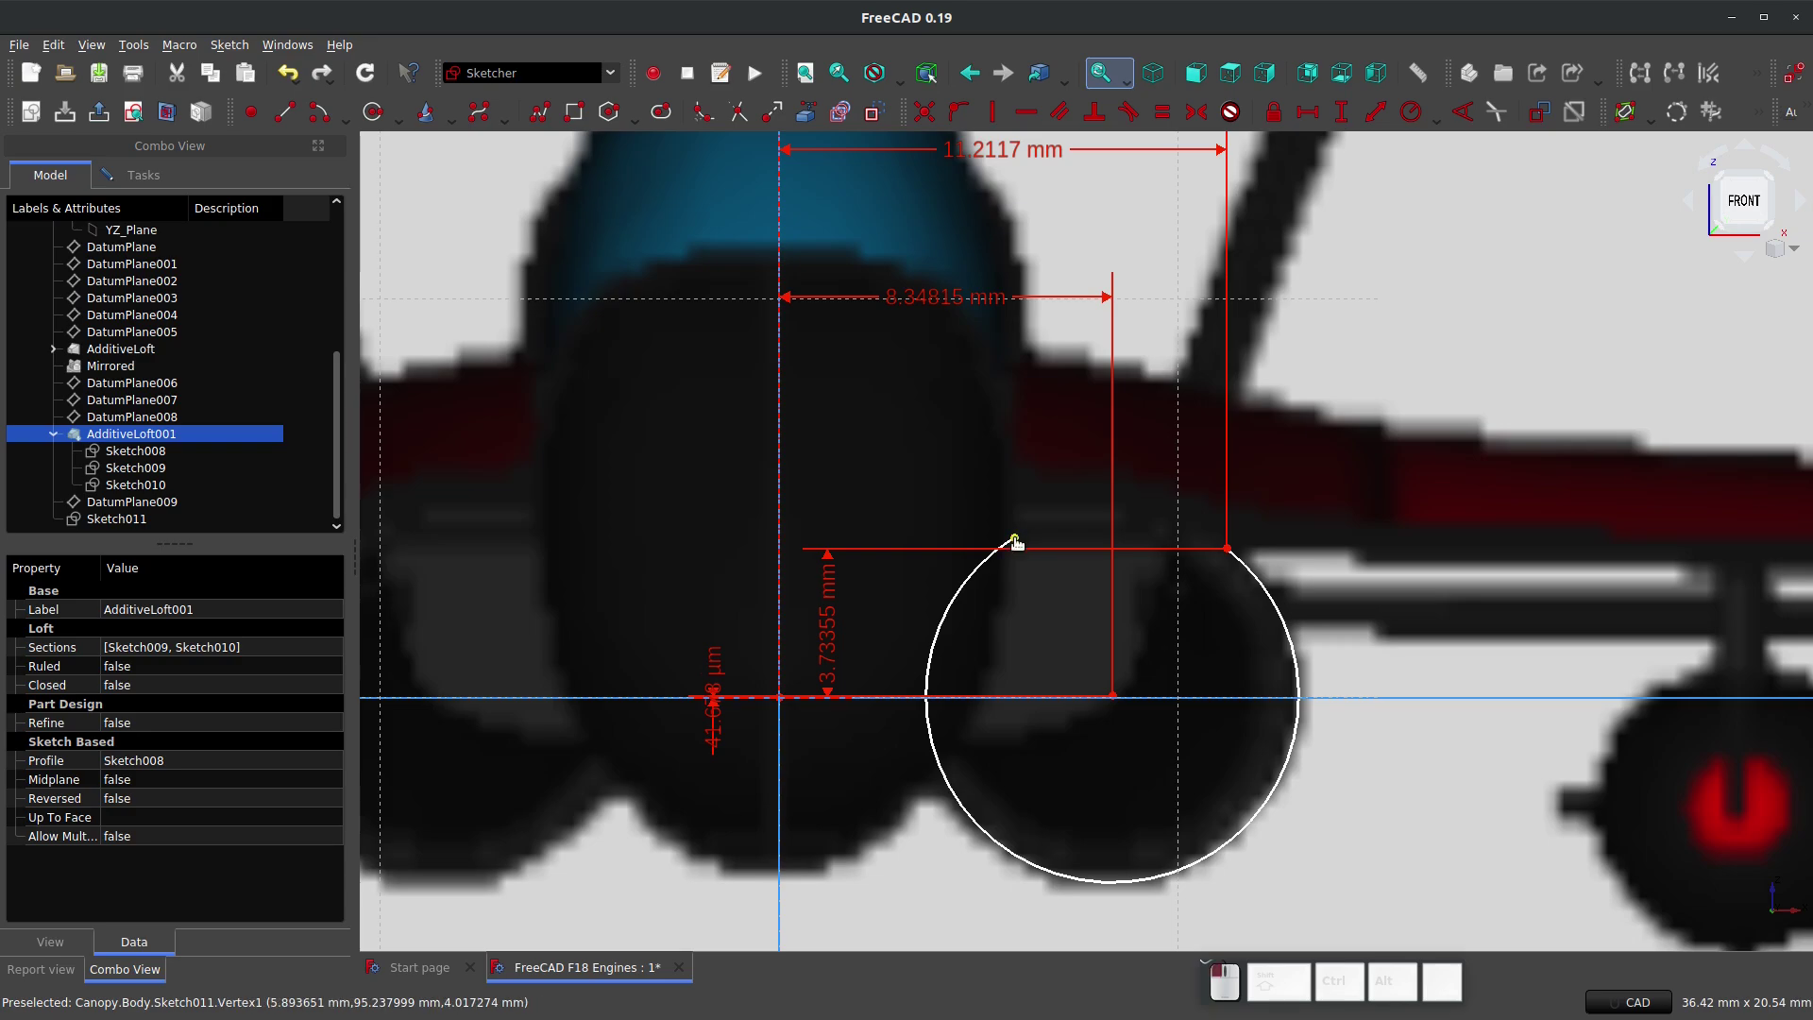
left_click_drag(1016, 540, 904, 687)
left_click(925, 685)
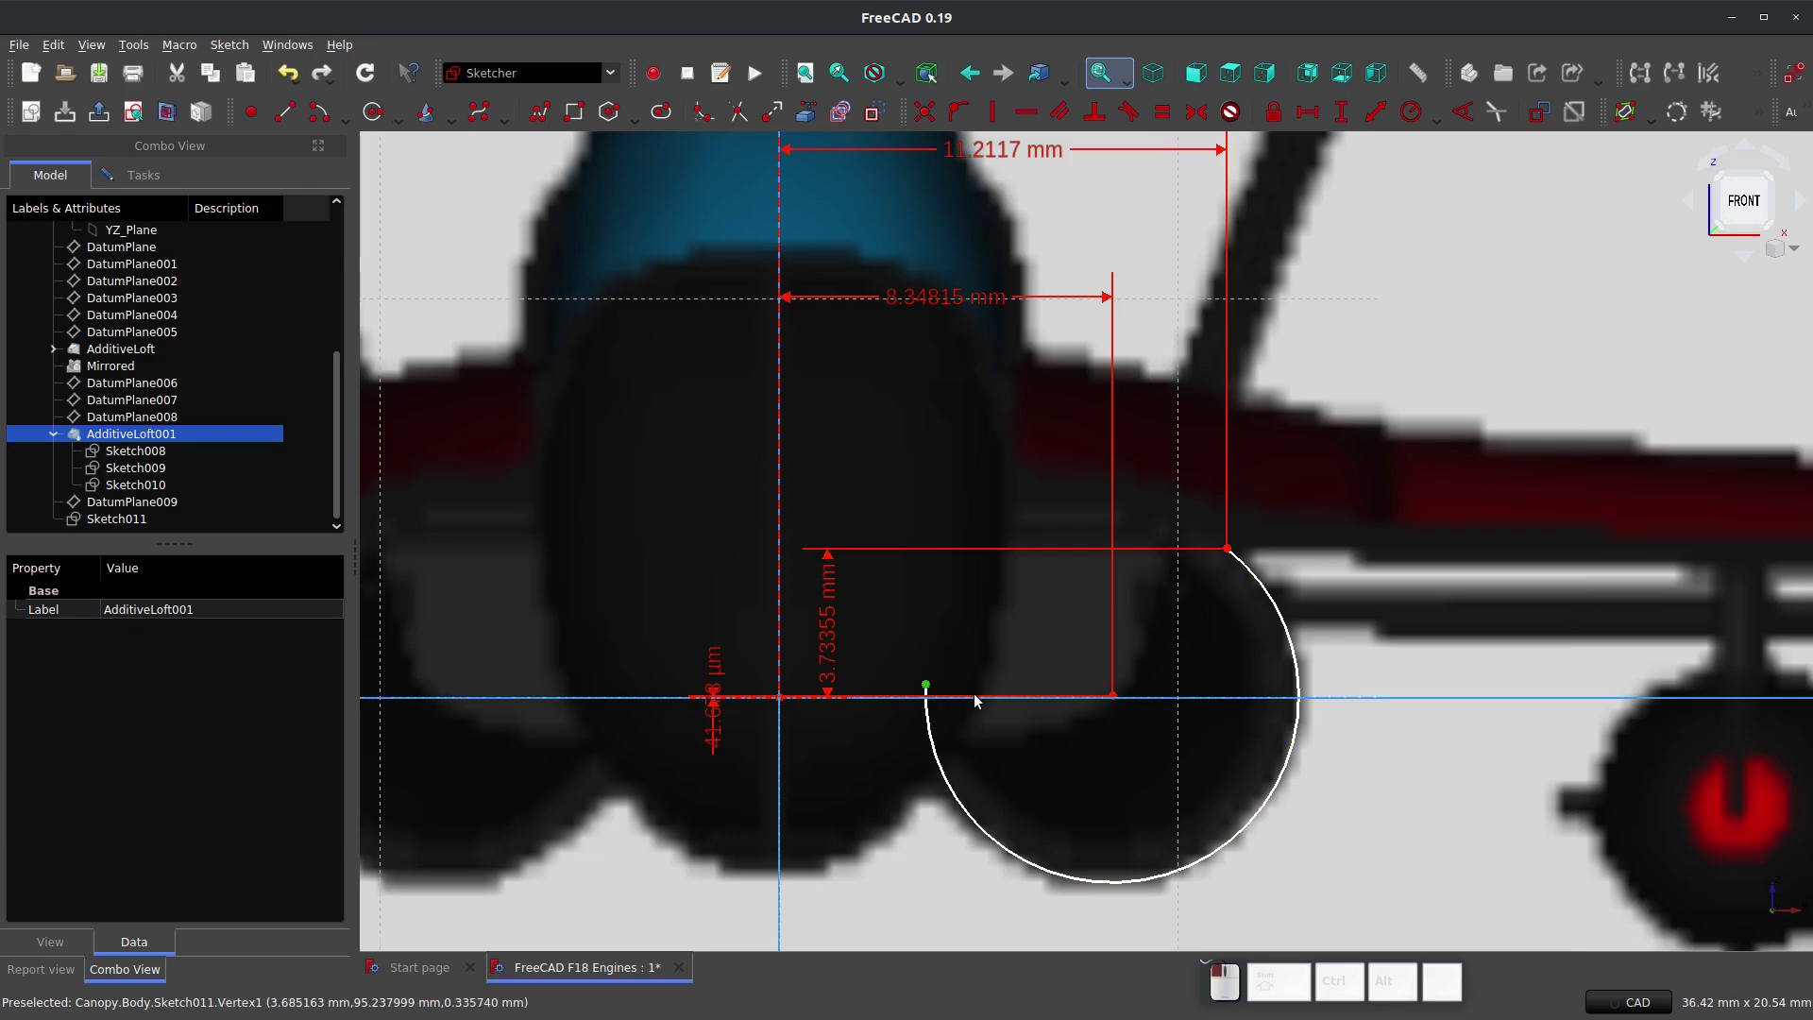
left_click(1112, 696)
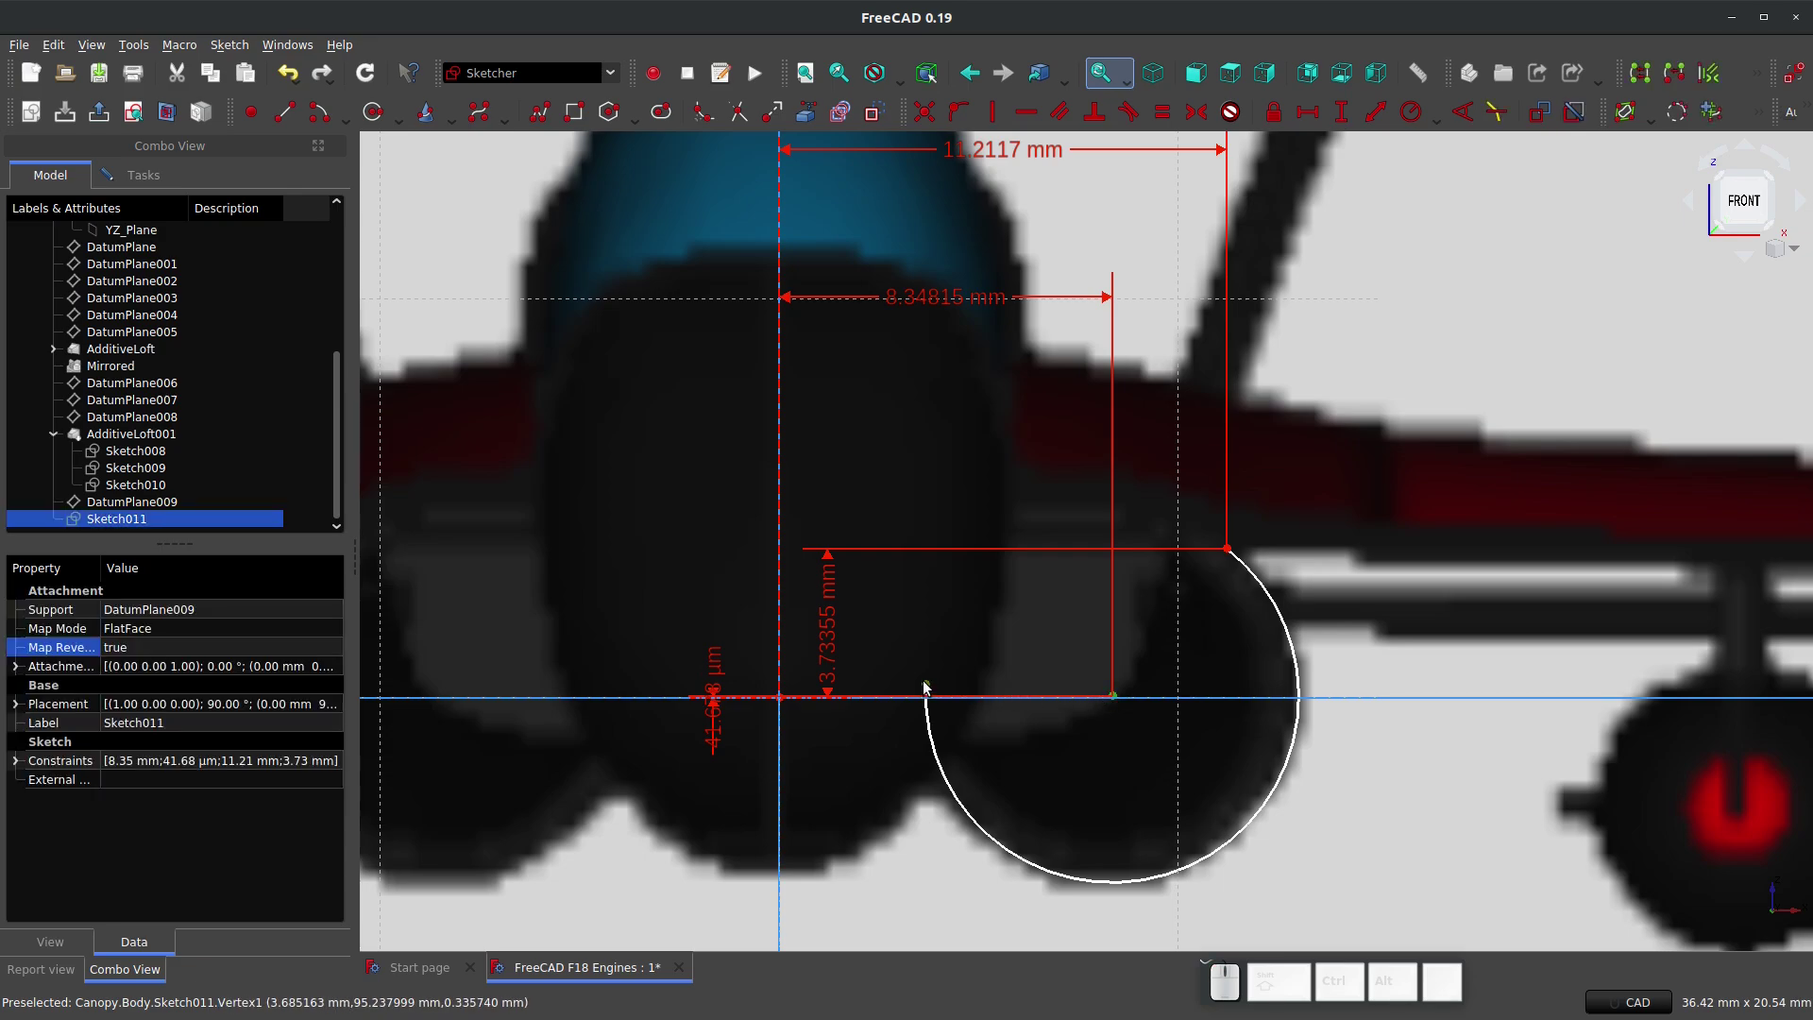
key("h")
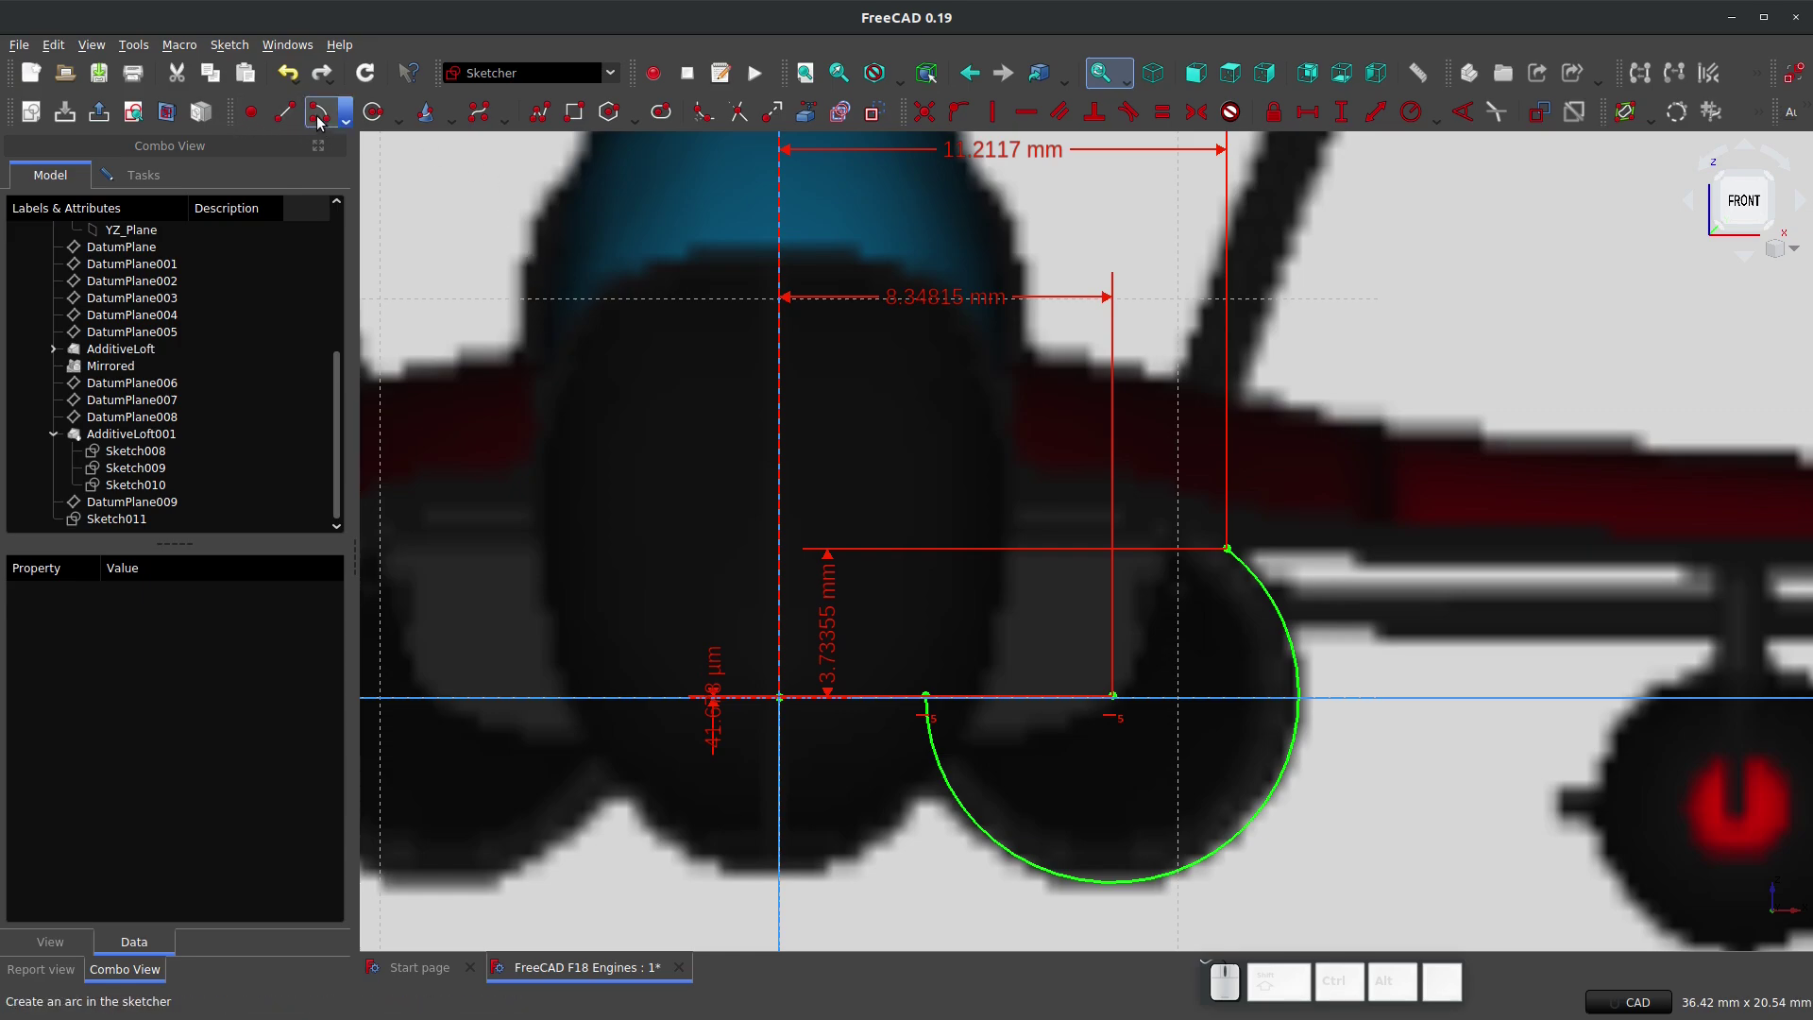
Step: Draw a second arc by end points and rim point from the locked outer end, over the intake's top, into the fuselage area
left_click(346, 115)
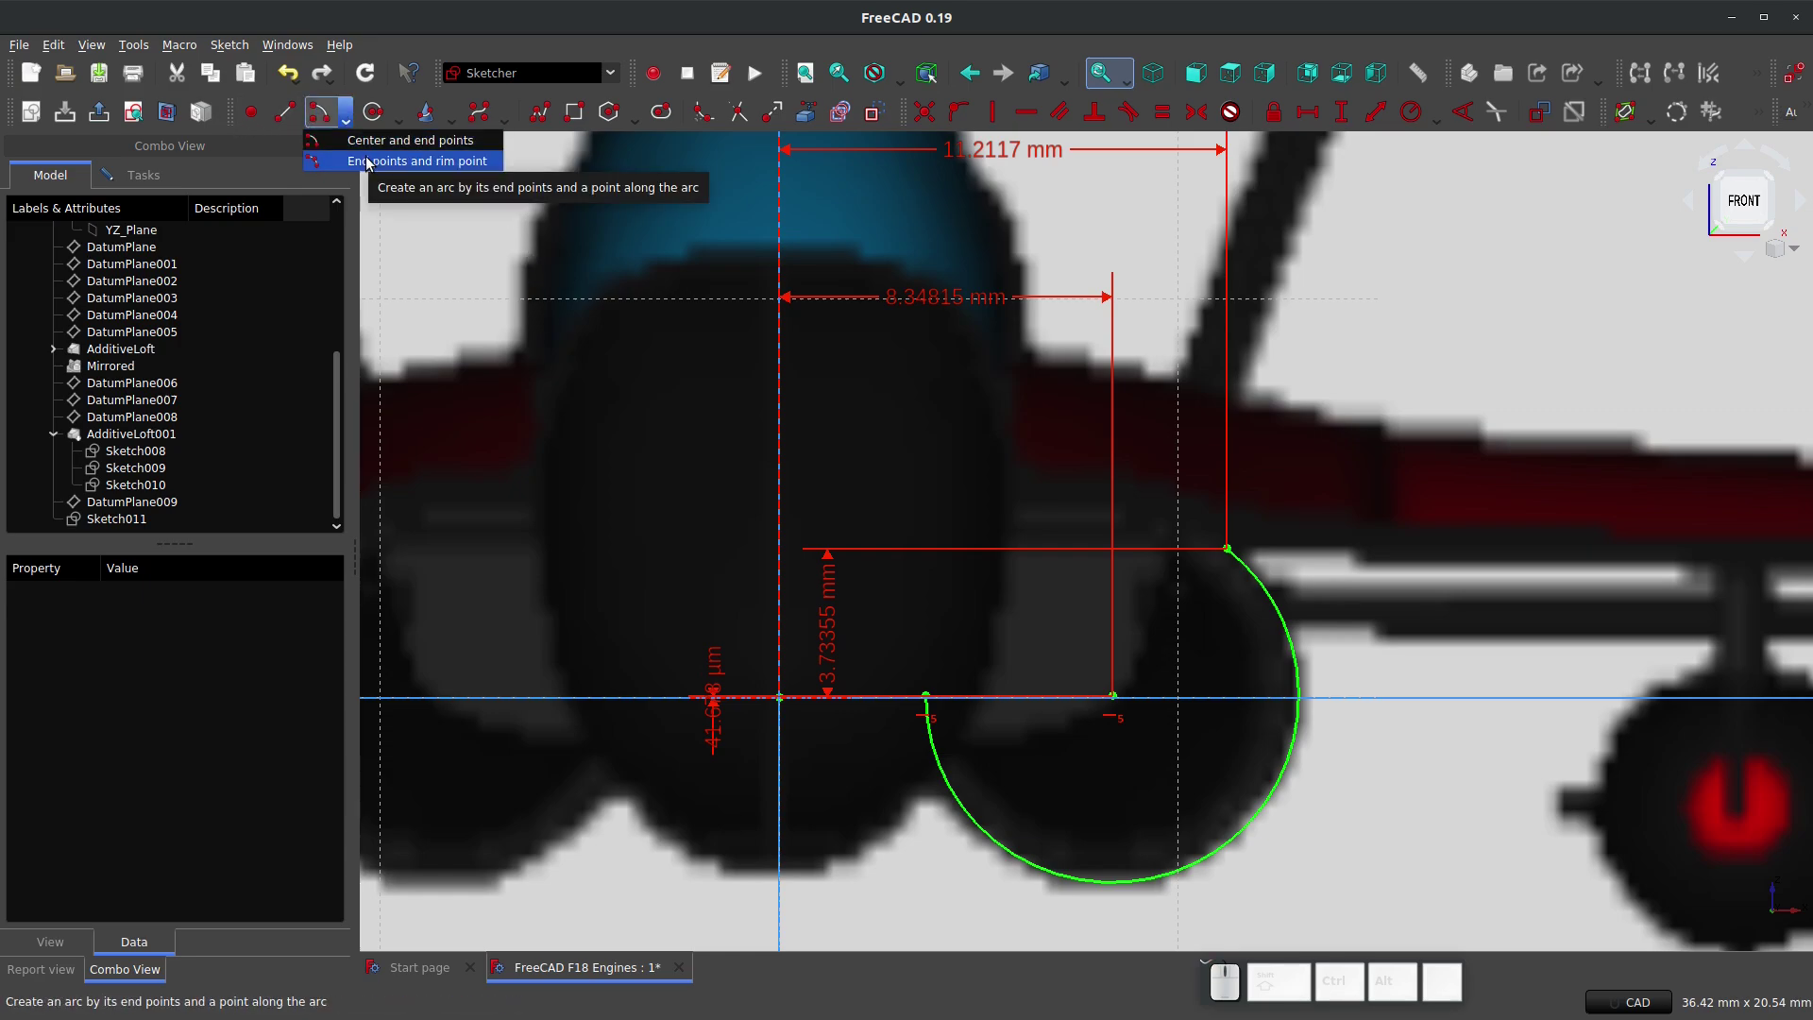
left_click(408, 158)
left_click(1228, 549)
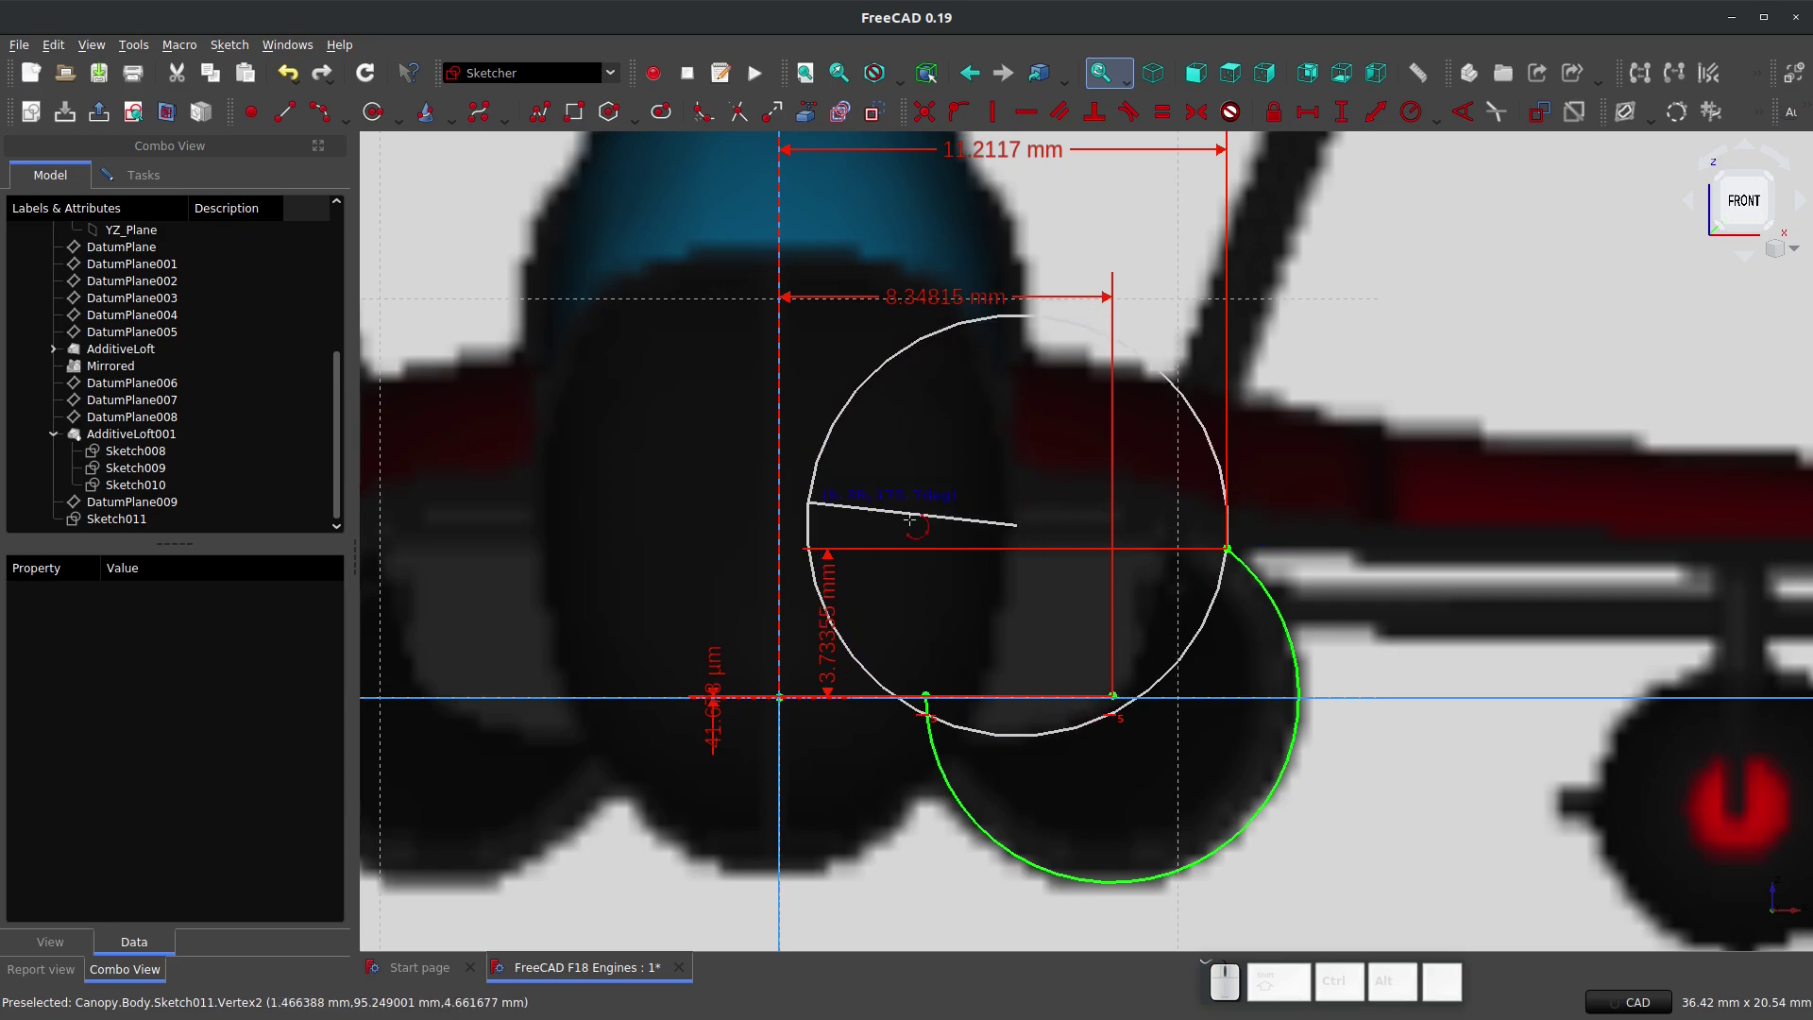
left_click(959, 525)
left_click(1163, 522)
key("Escape")
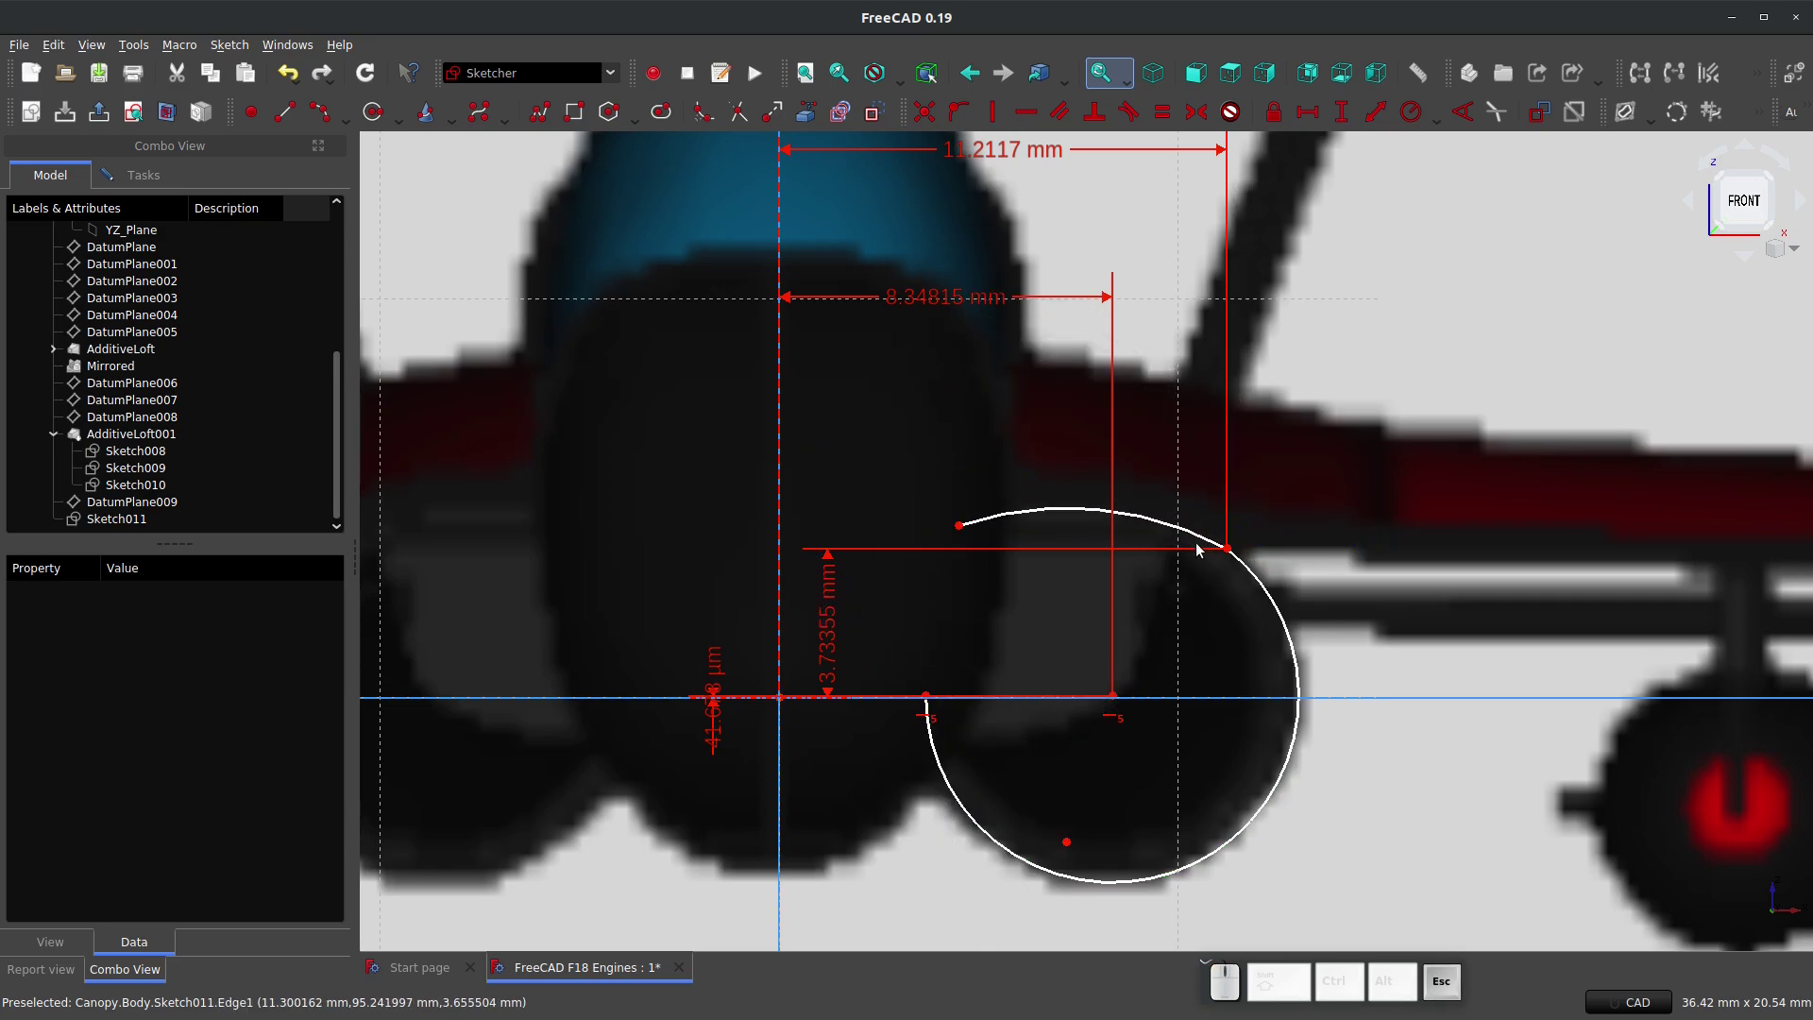
Step: Make the upper arc tangent to the intake arc and move its free end above the intake arc's inner end
left_click(1180, 523)
left_click(1246, 567)
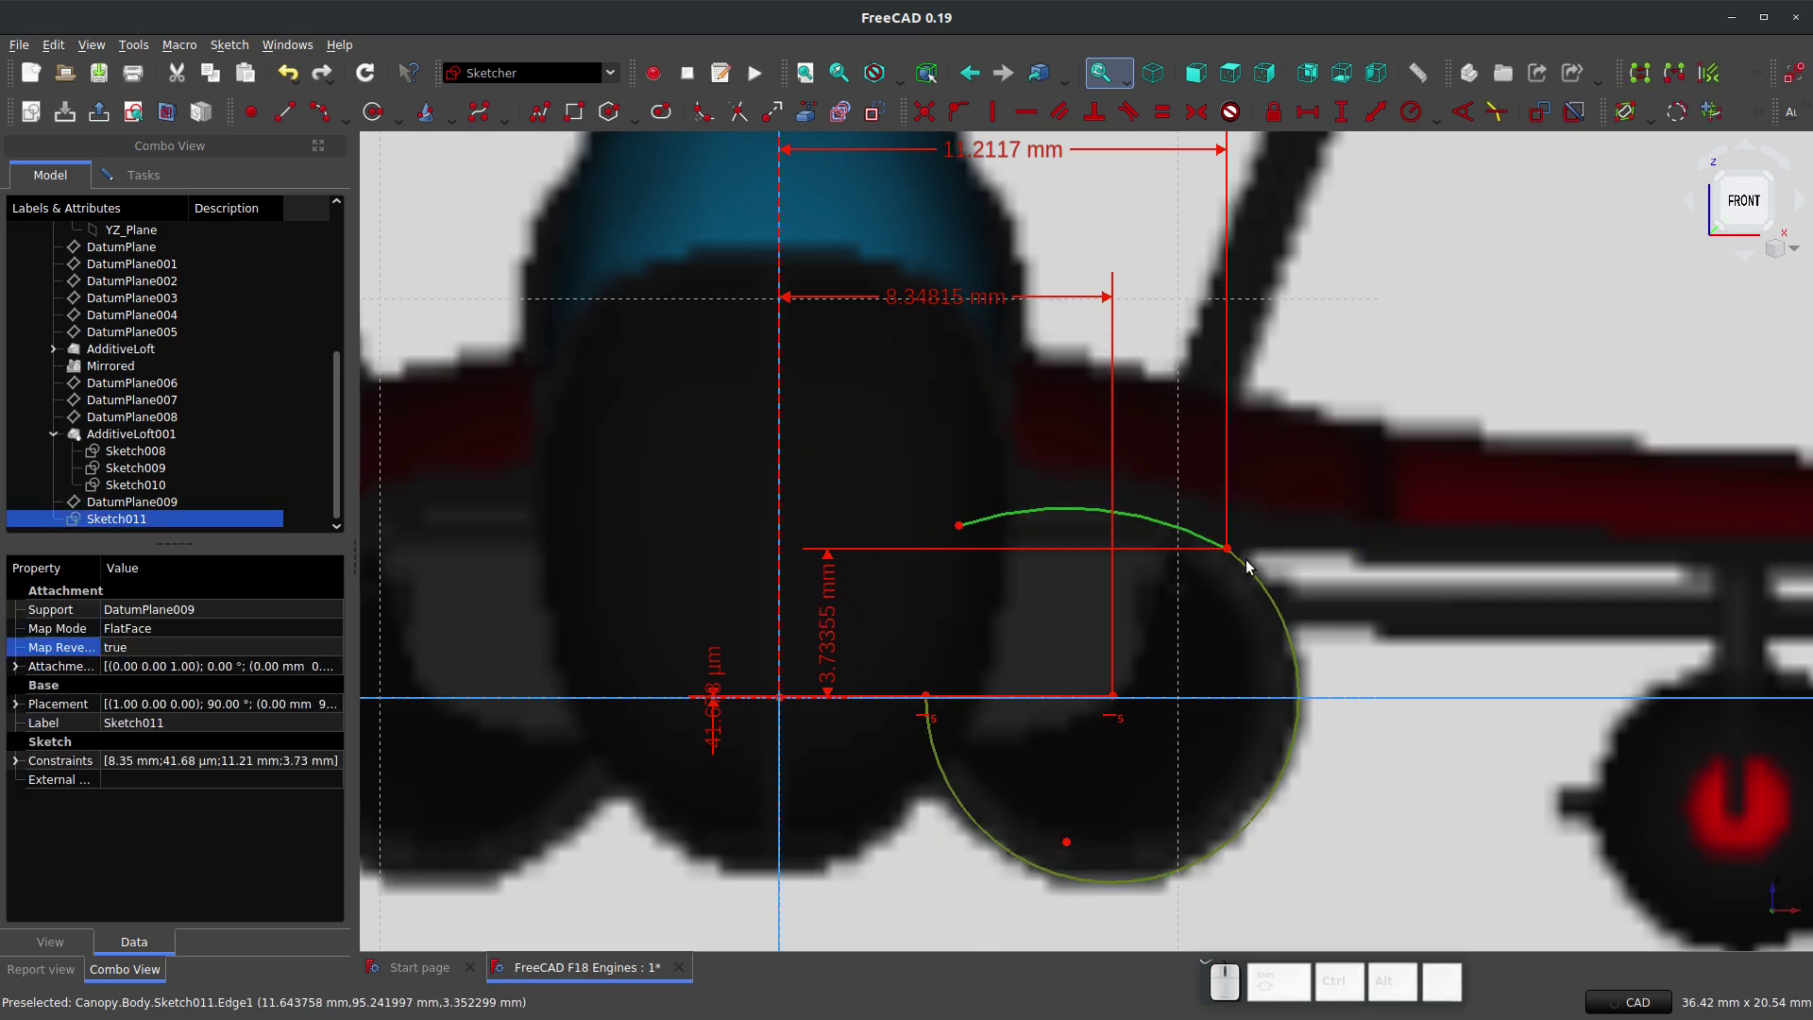
key("t")
left_click(1109, 559)
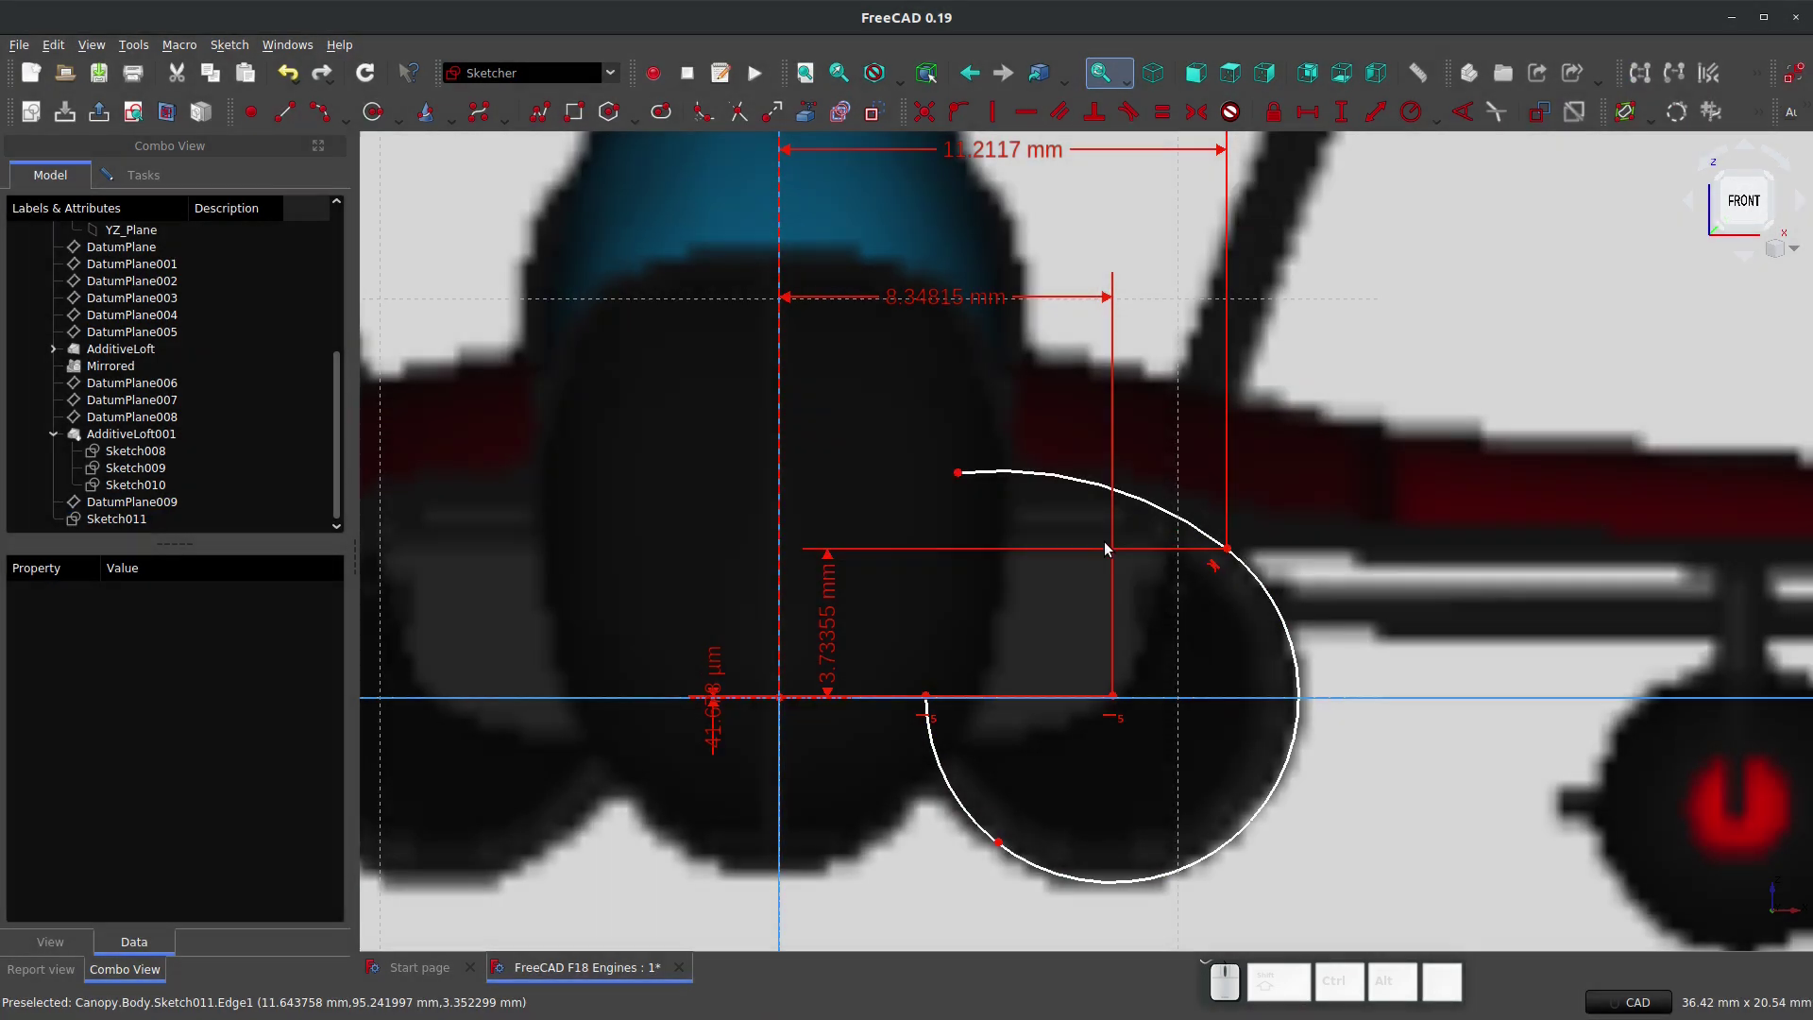
left_click_drag(957, 472, 933, 538)
Step: Close the intake profile with a vertical line between the inner ends of the two arcs
left_click(284, 112)
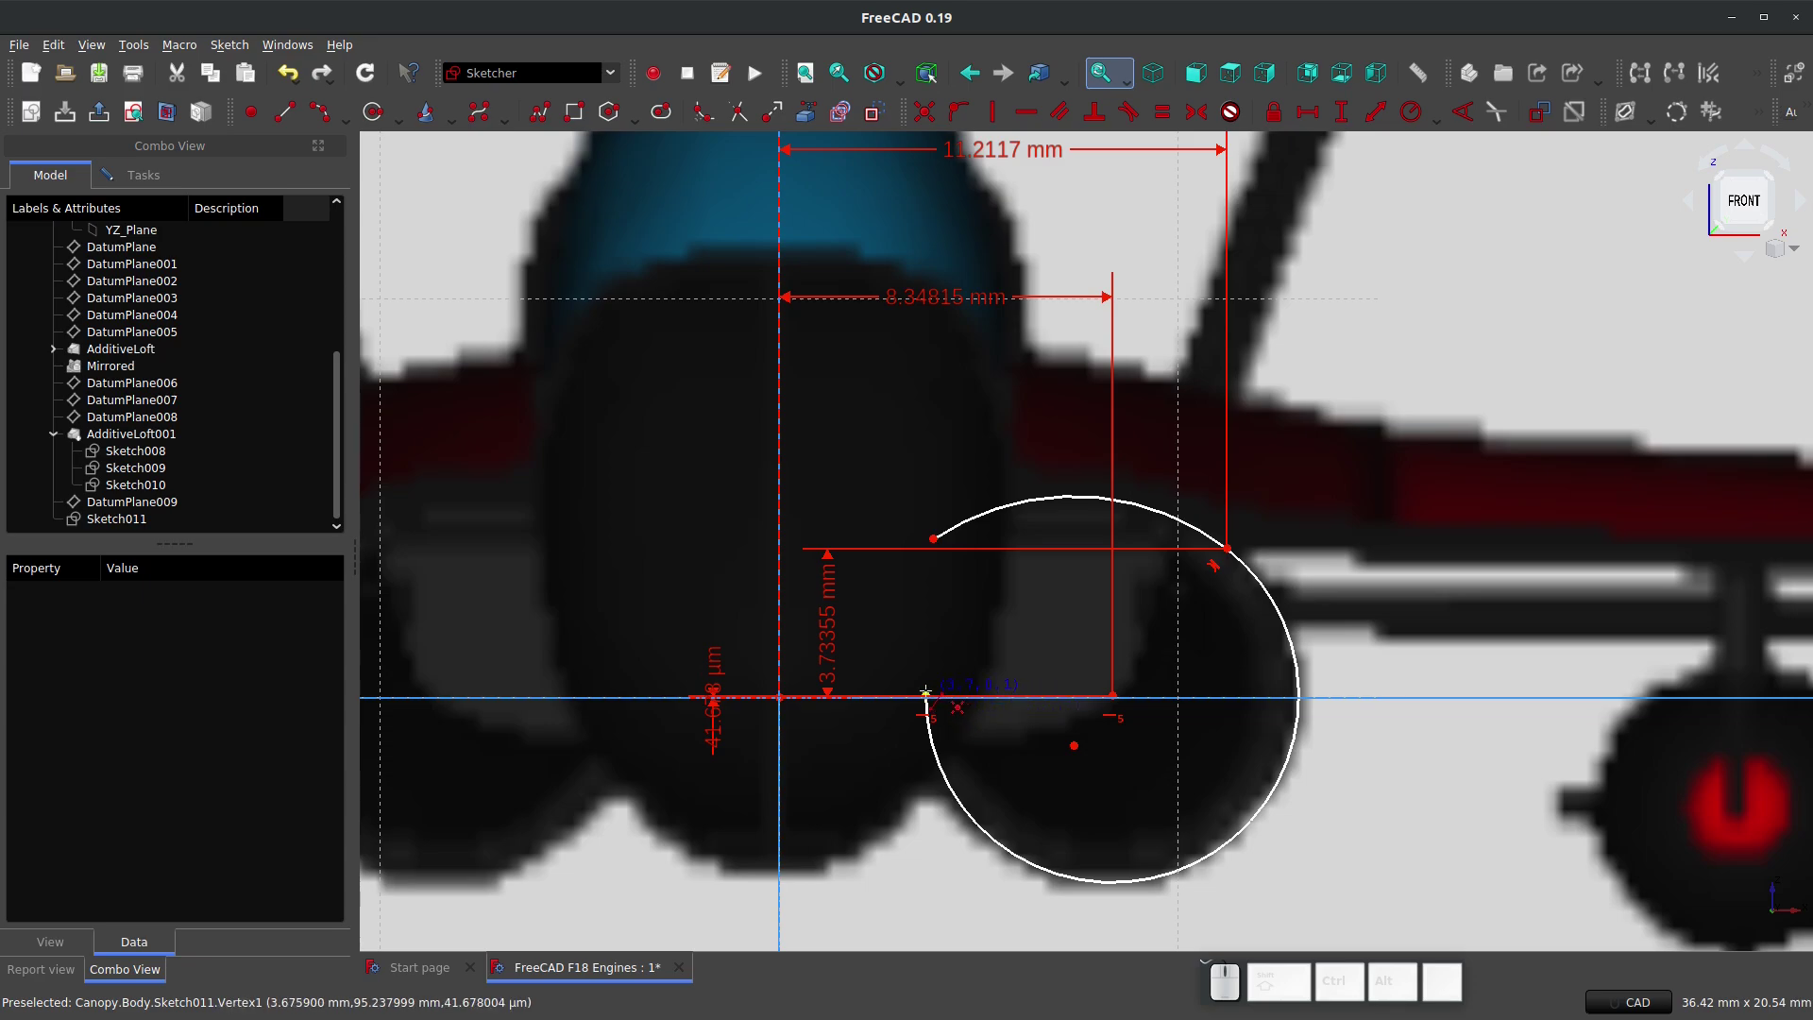
left_click(927, 694)
left_click(931, 536)
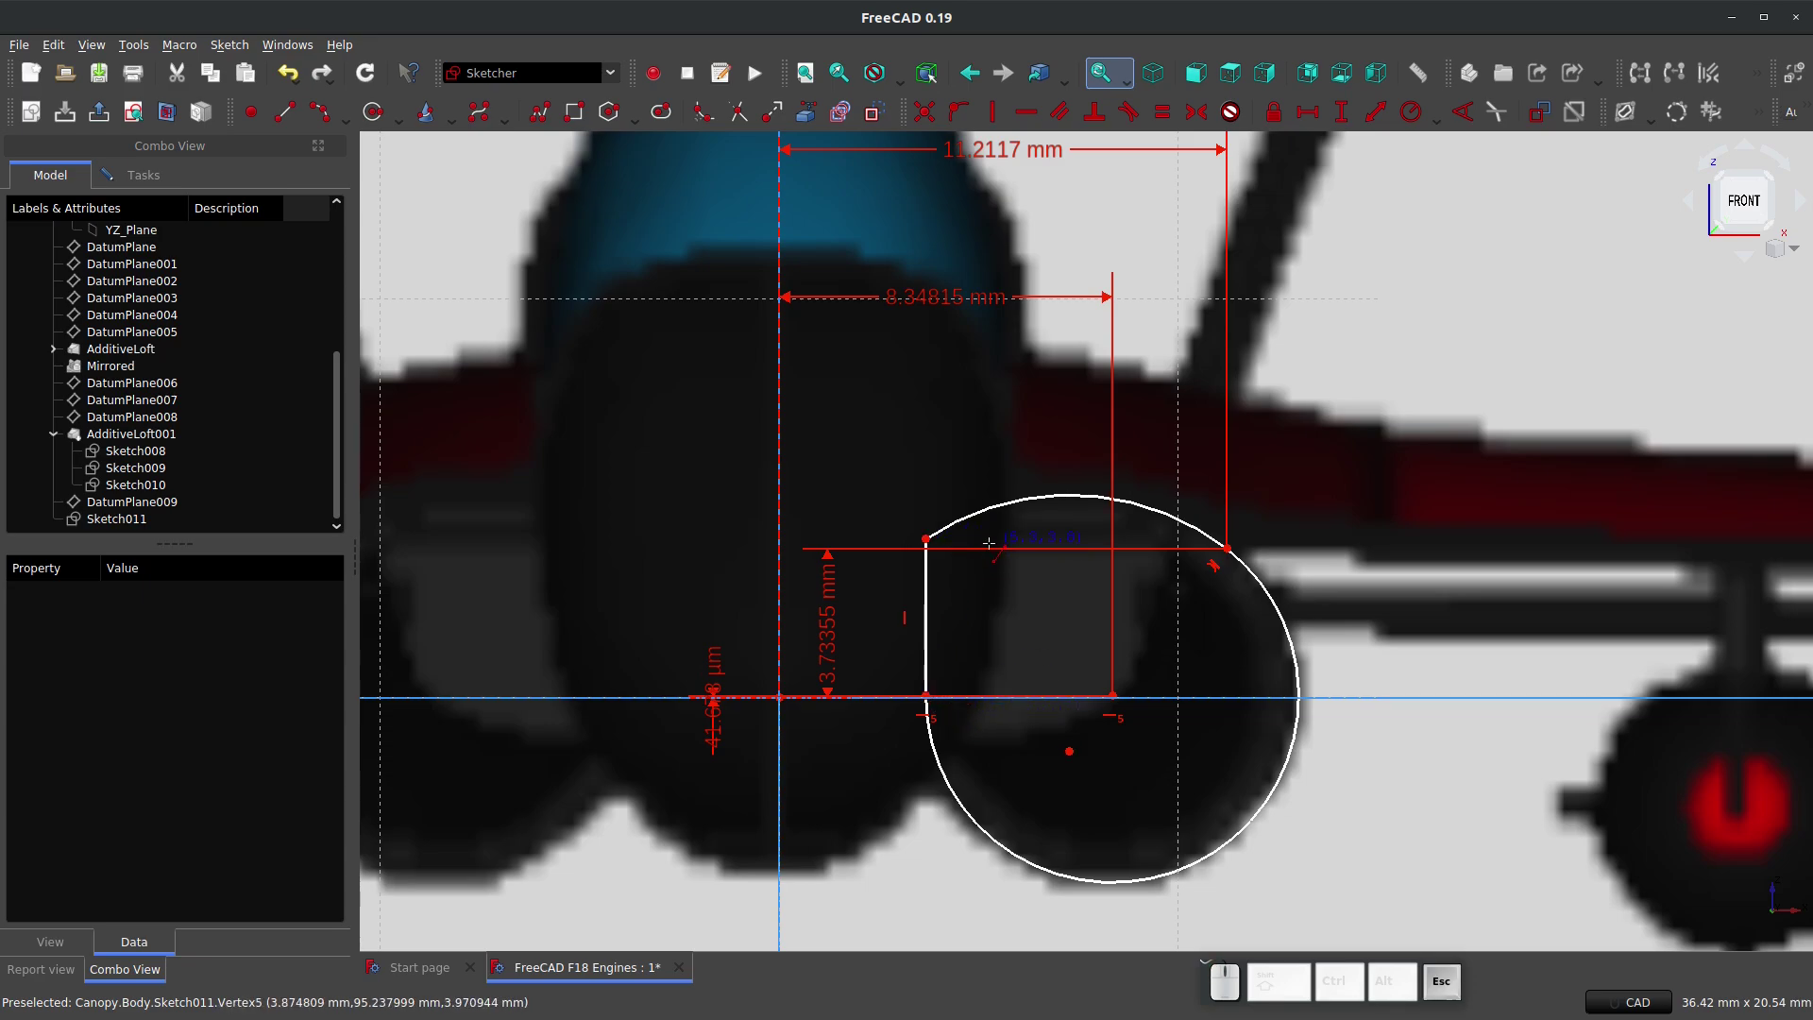
key("Escape")
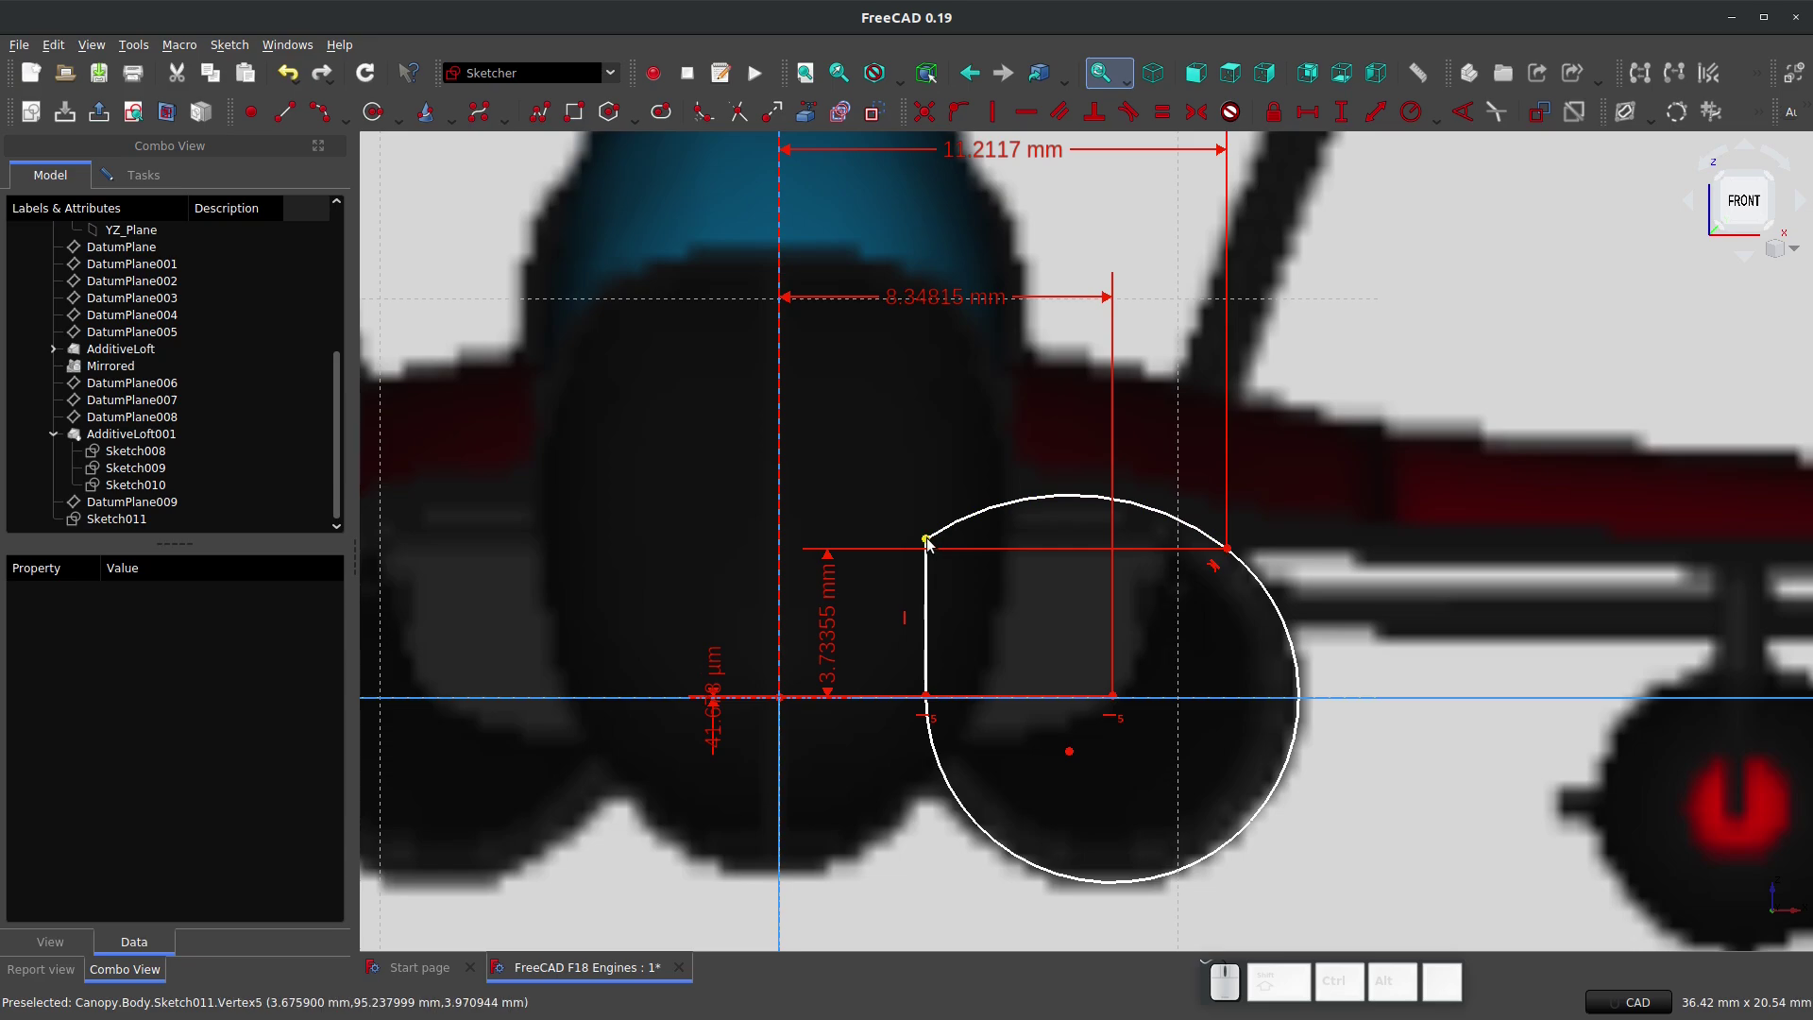
Step: Constrain the upper arc's center vertically in line with its inner end point and close the finished intake sketch
mouse_move(925, 540)
left_mouse_down()
mouse_move(933, 451)
mouse_move(951, 524)
left_mouse_up()
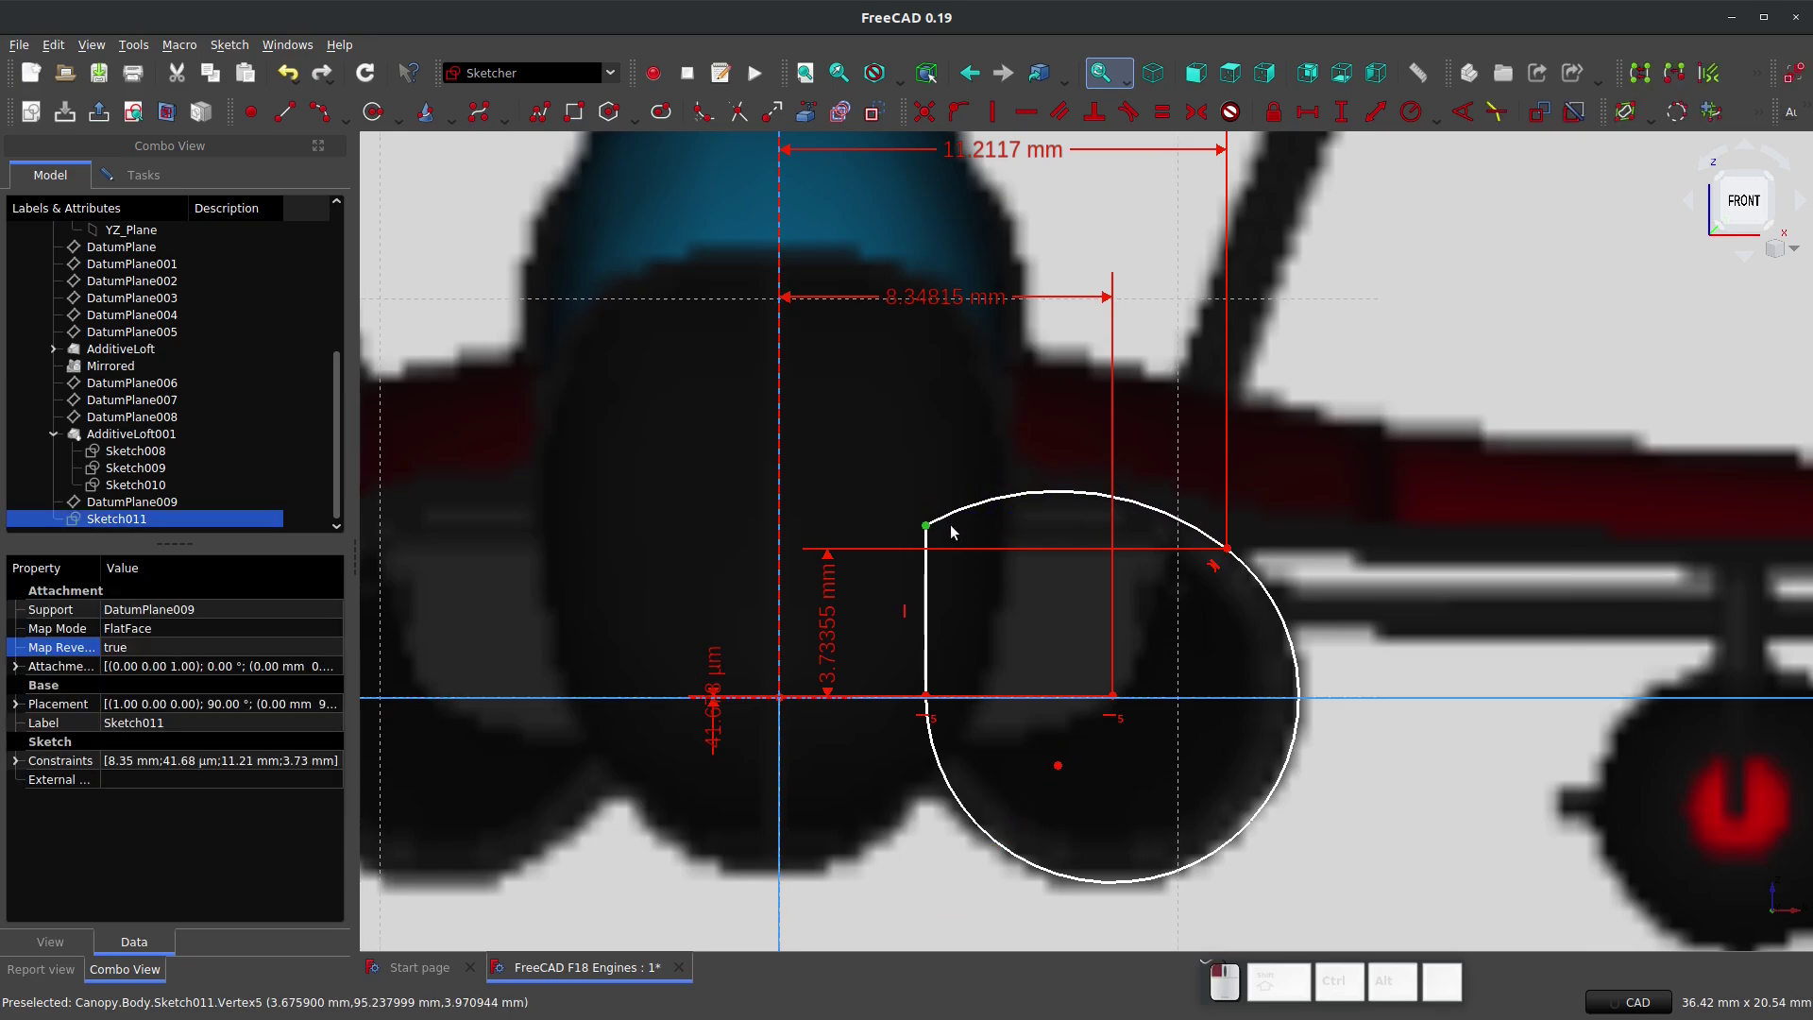
left_click(1059, 764)
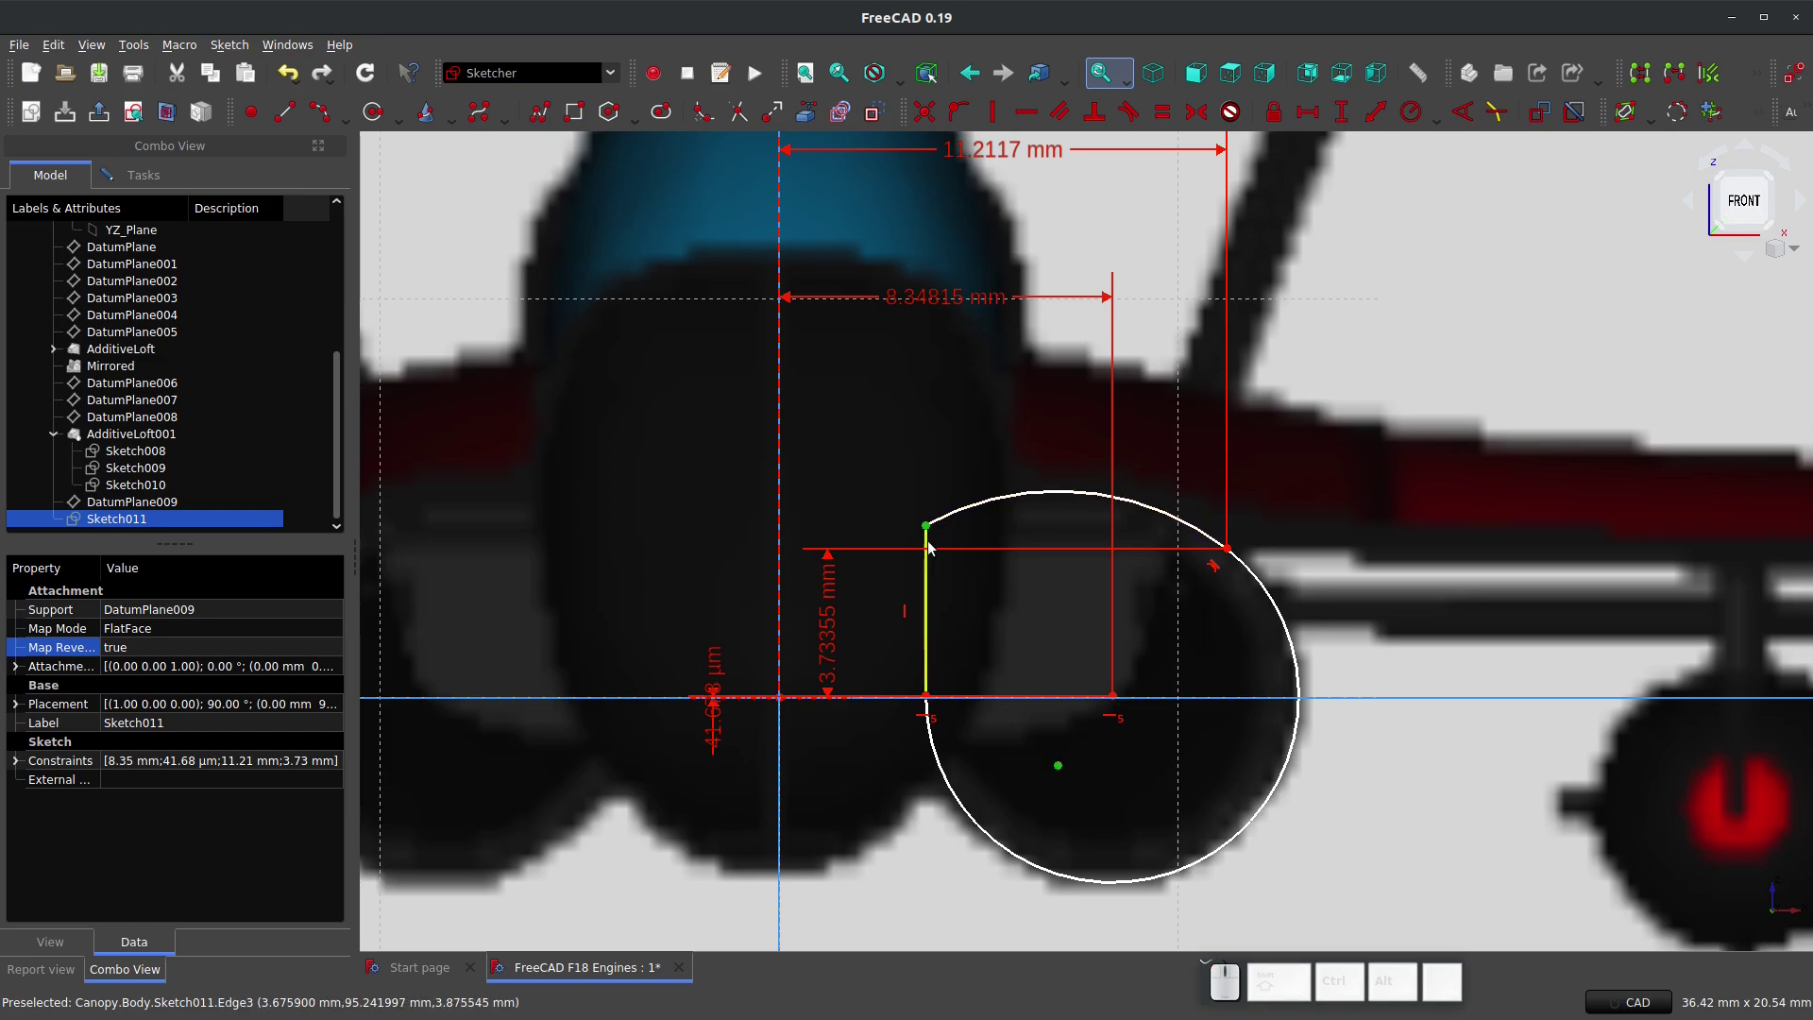
key("v")
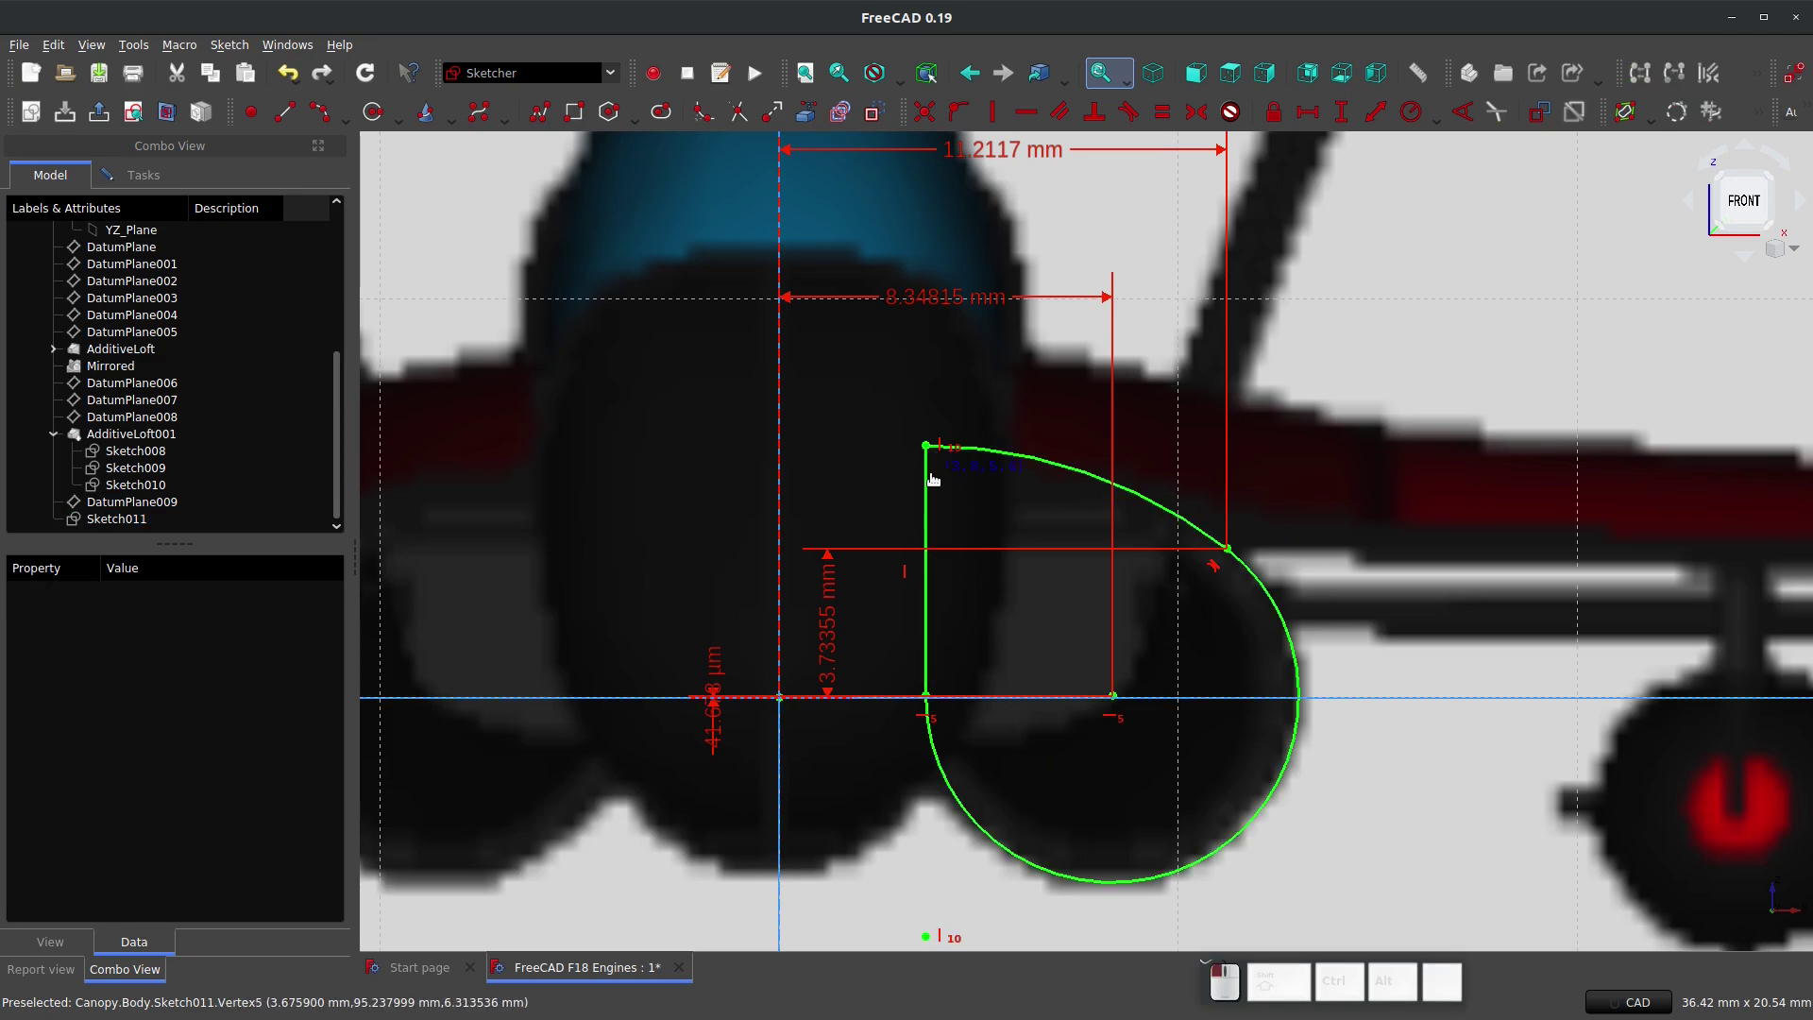
key("v")
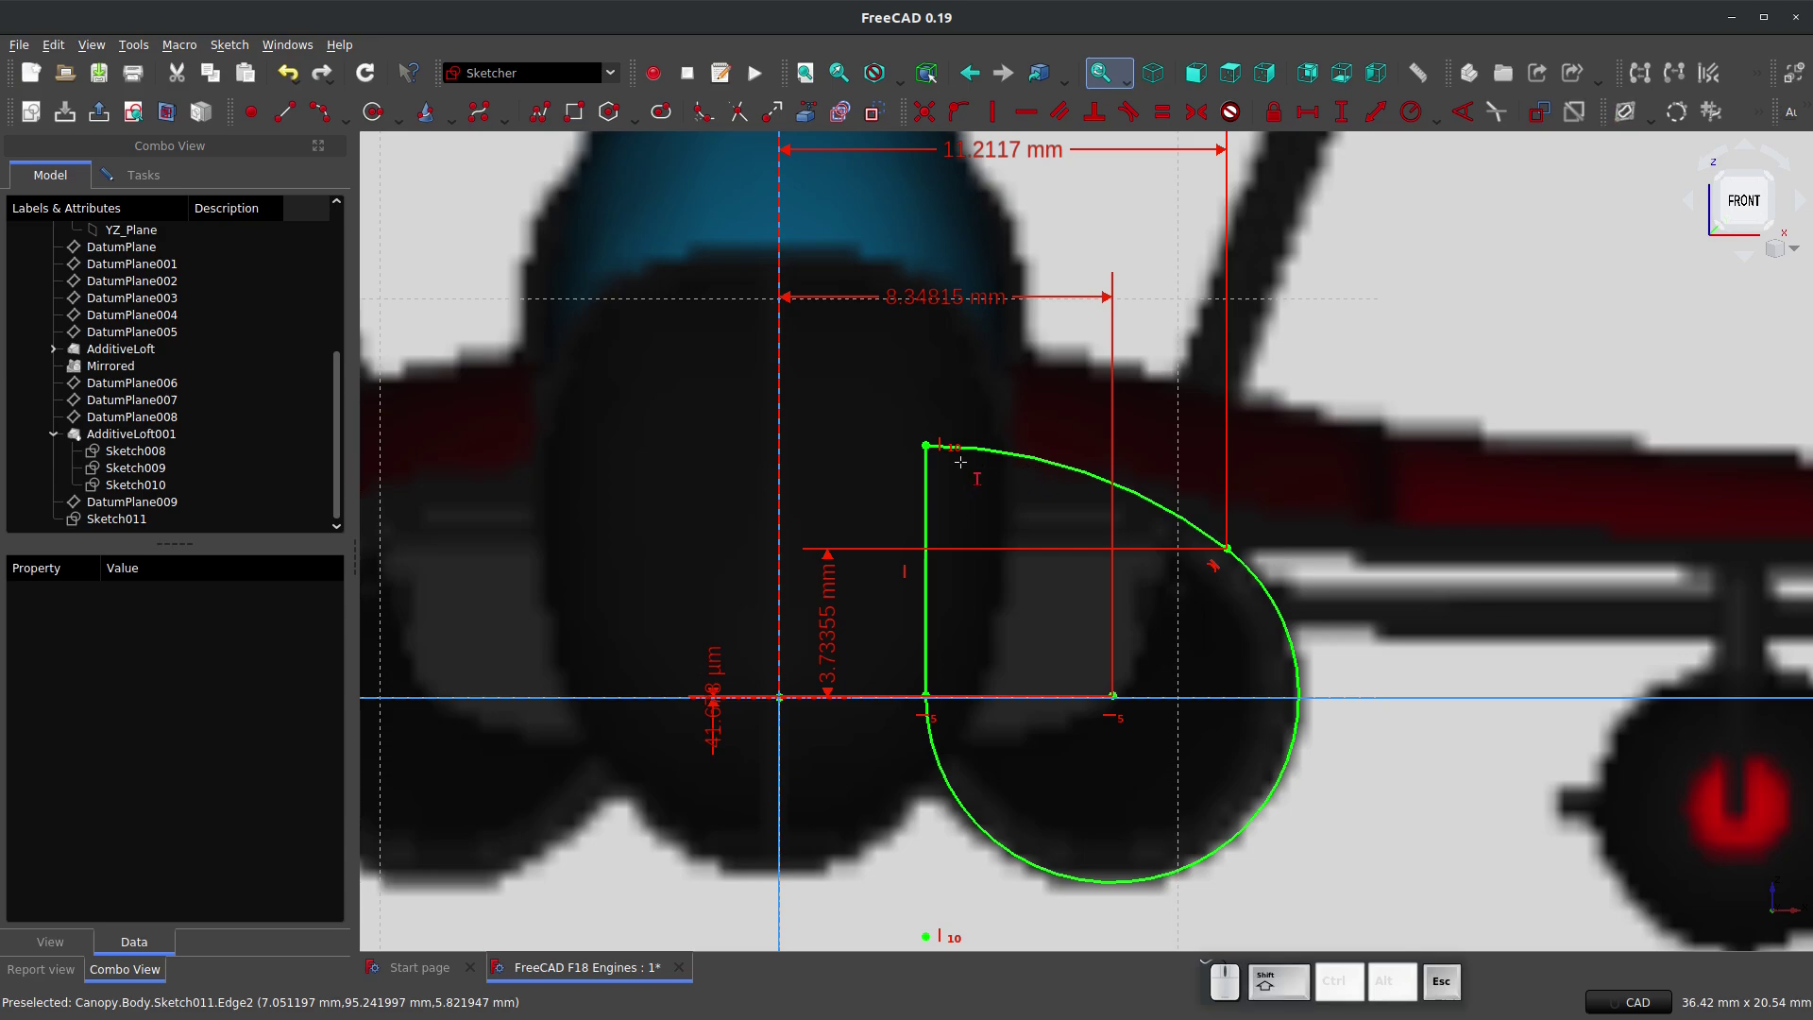
key("Escape")
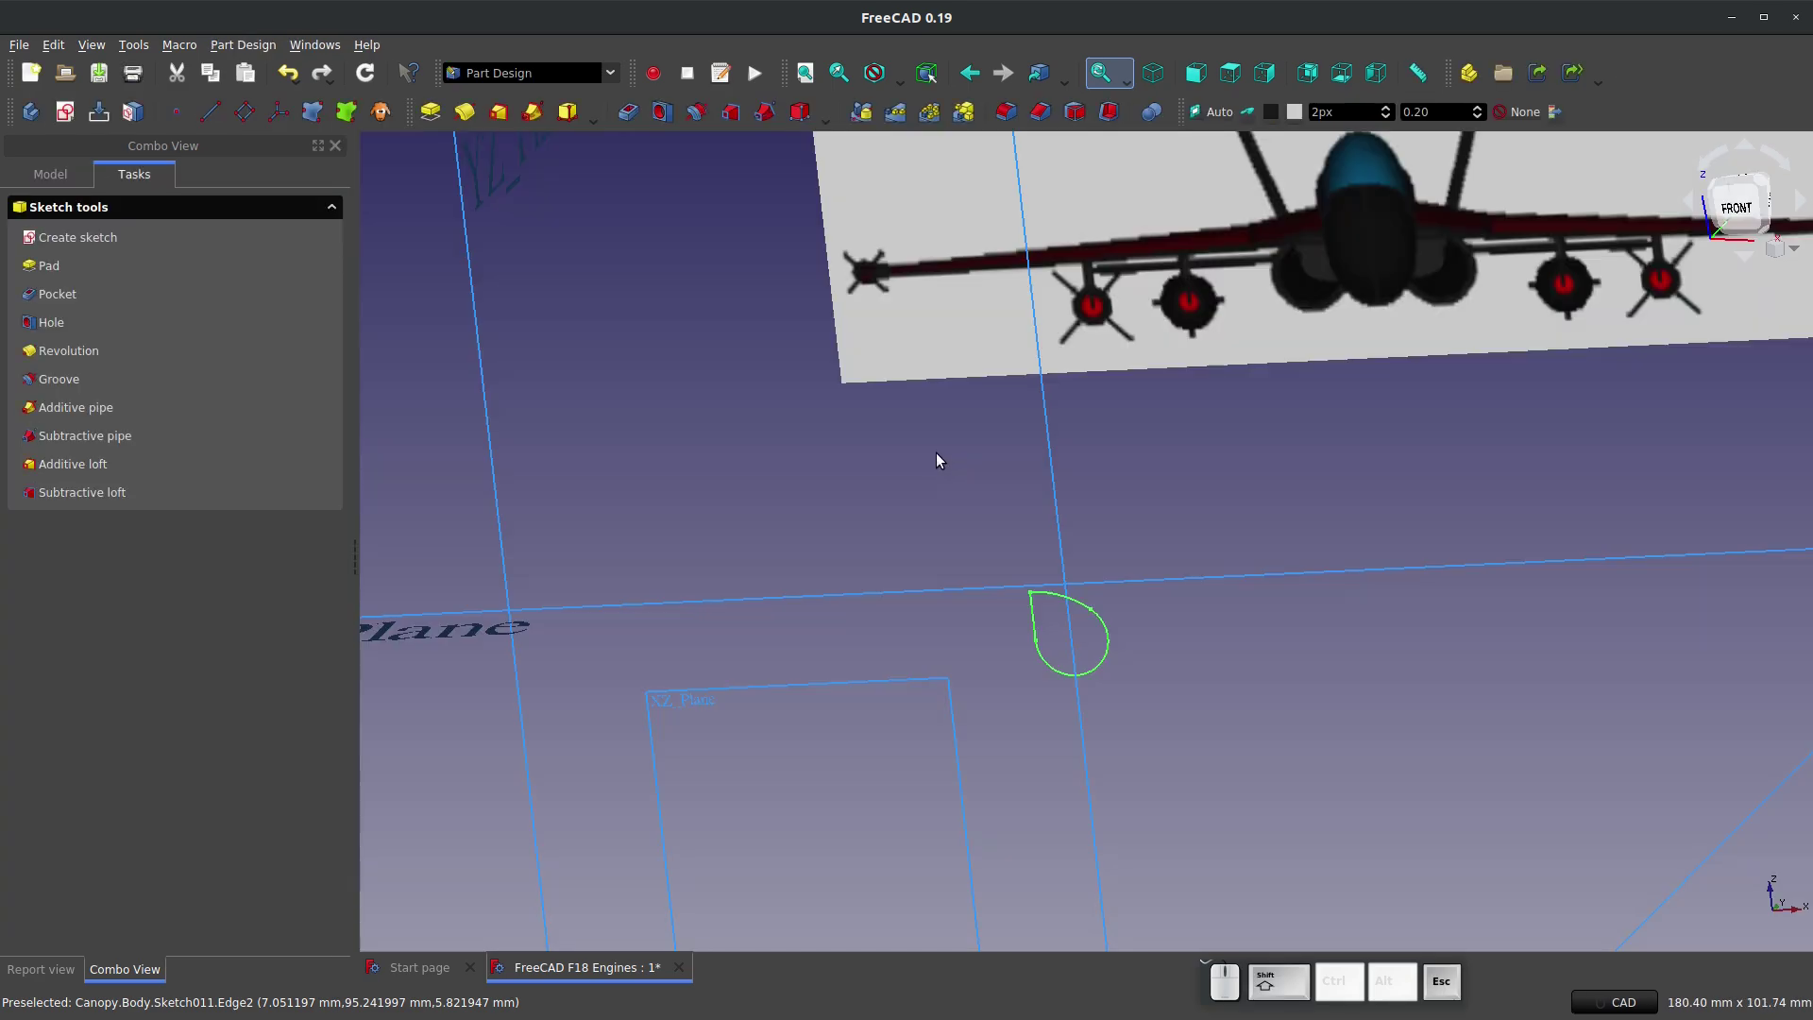
Step: Reopen the intake sketch and delete the vertical alignment constraint between the upper arc's center and its inner end point
left_click(69, 177)
double_click(116, 518)
scroll(1090, 640, "up", 8)
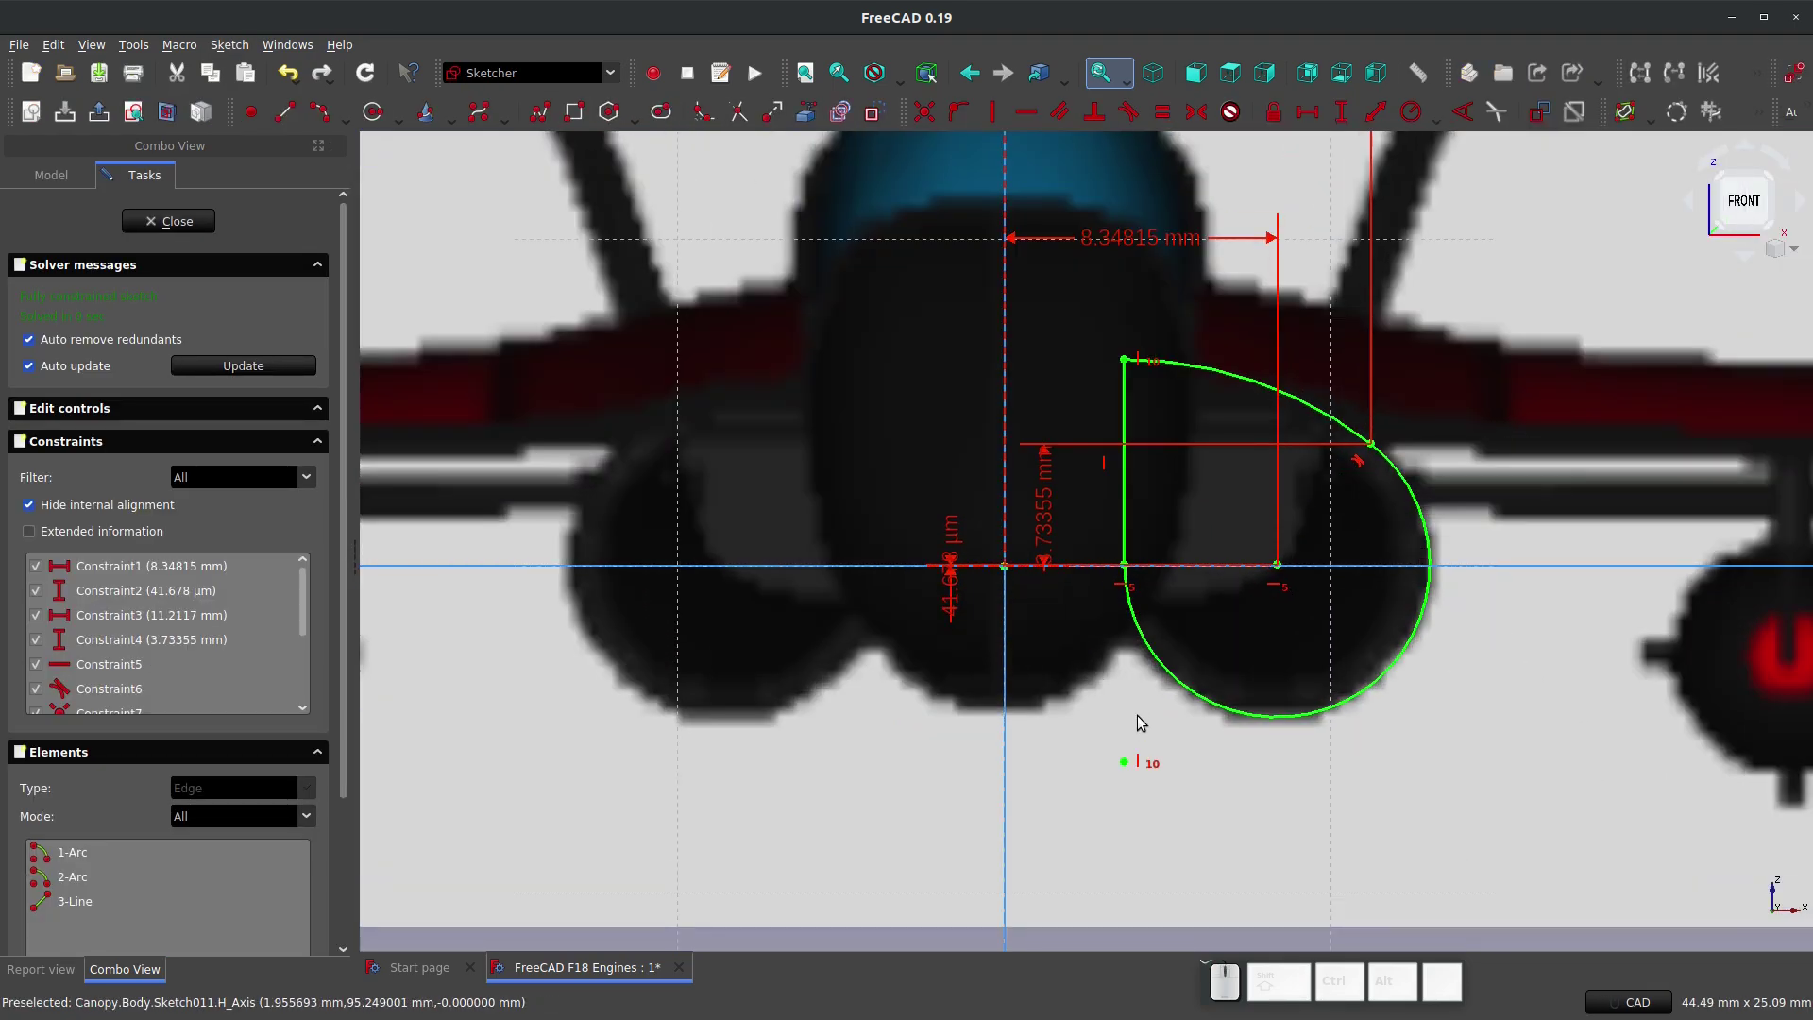
left_click(1146, 763)
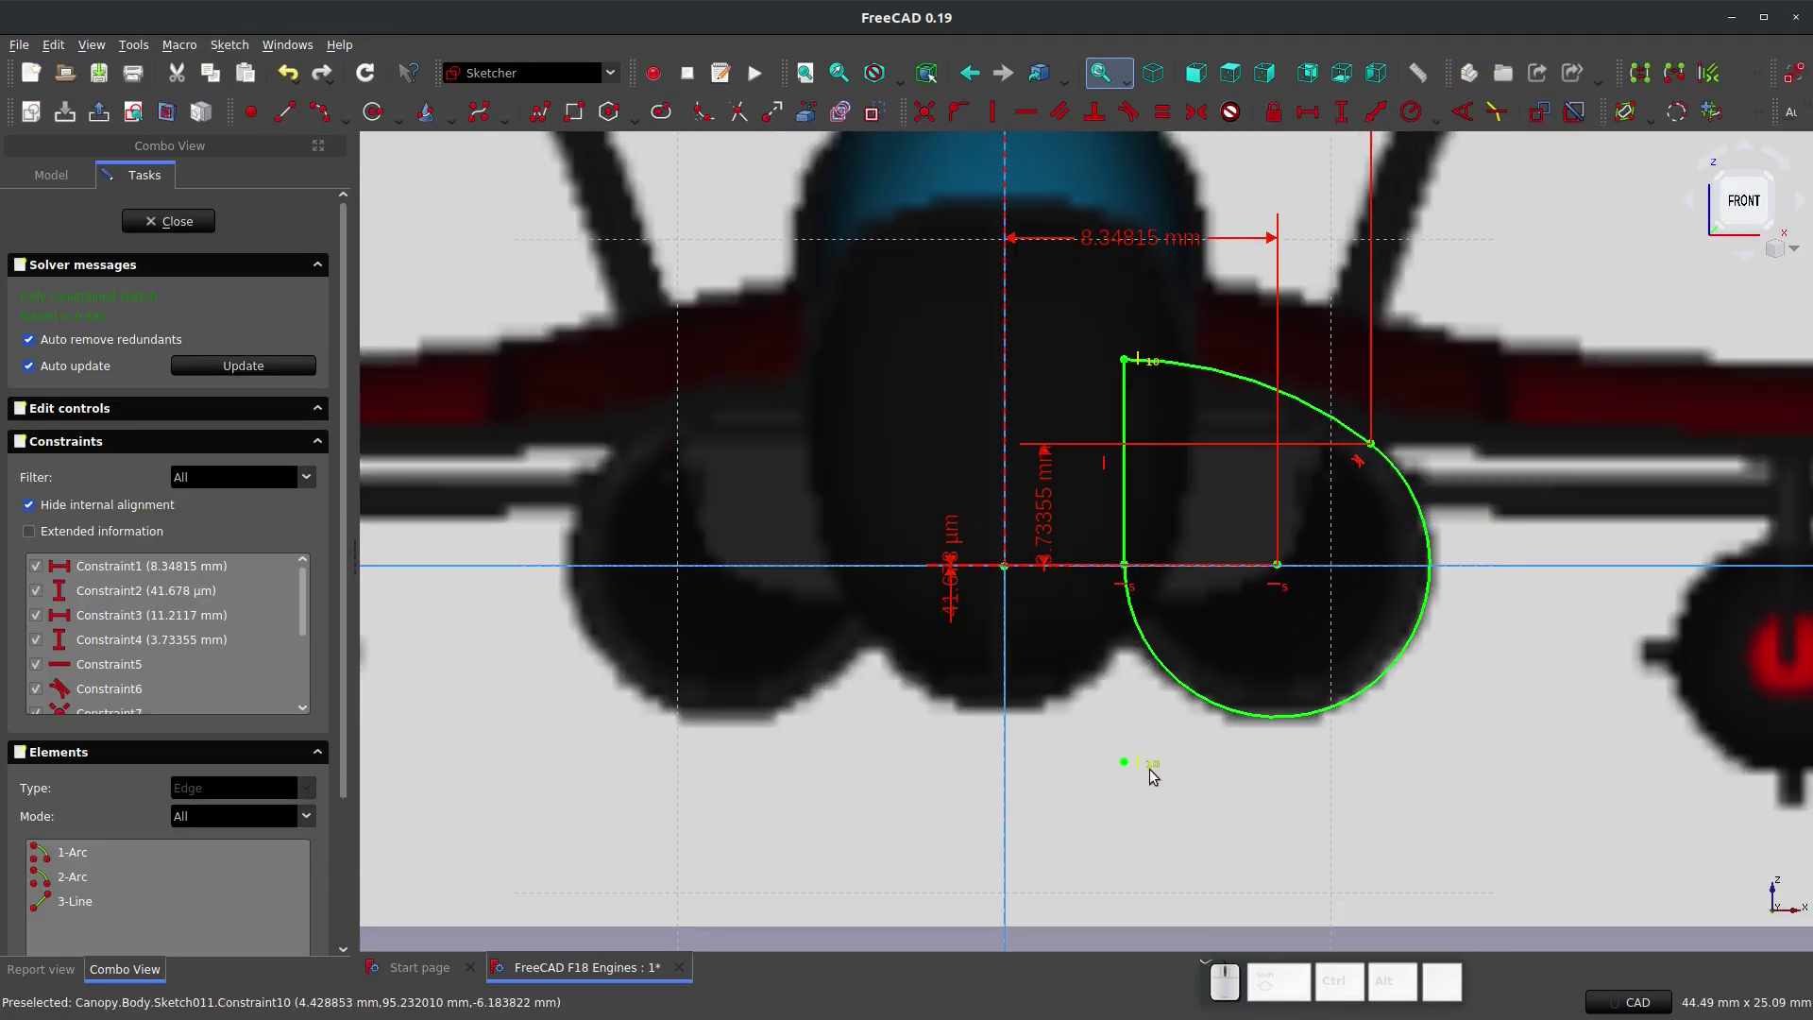
key("Delete")
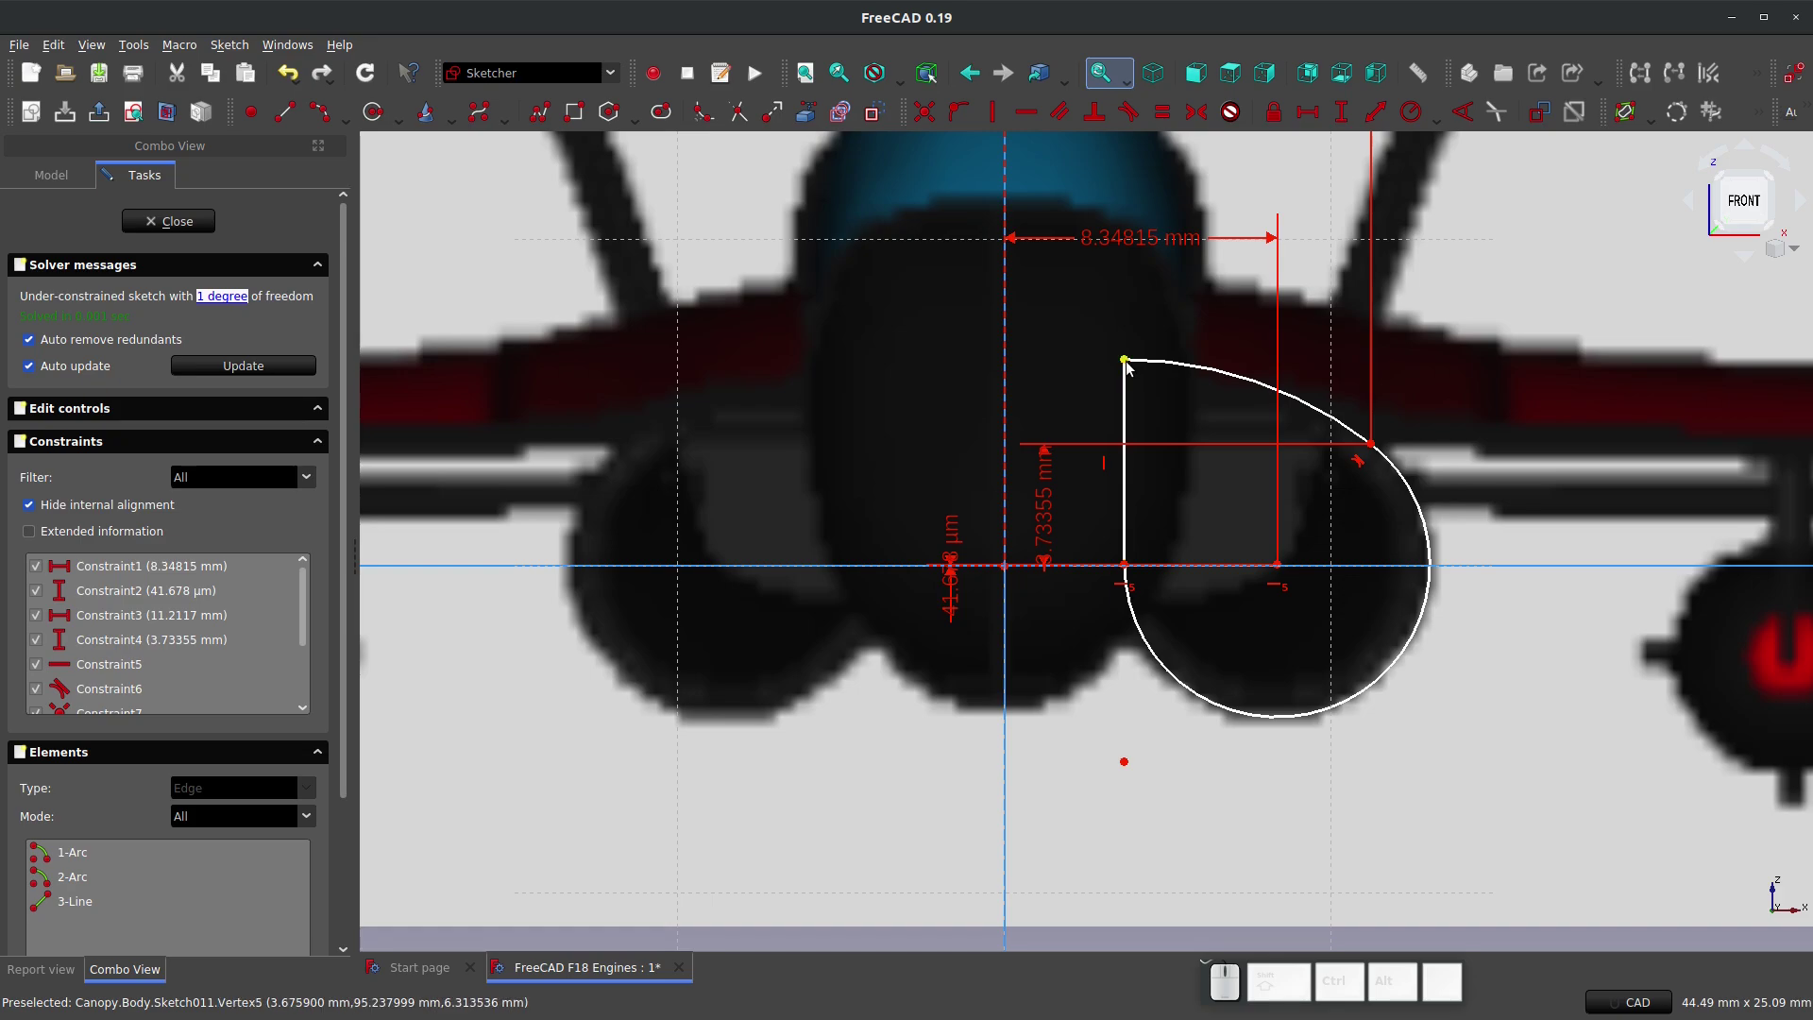
Step: Constrain the length of the intake profile's vertical line to 4 mm and close the sketch
left_click_drag(1123, 360, 1134, 430)
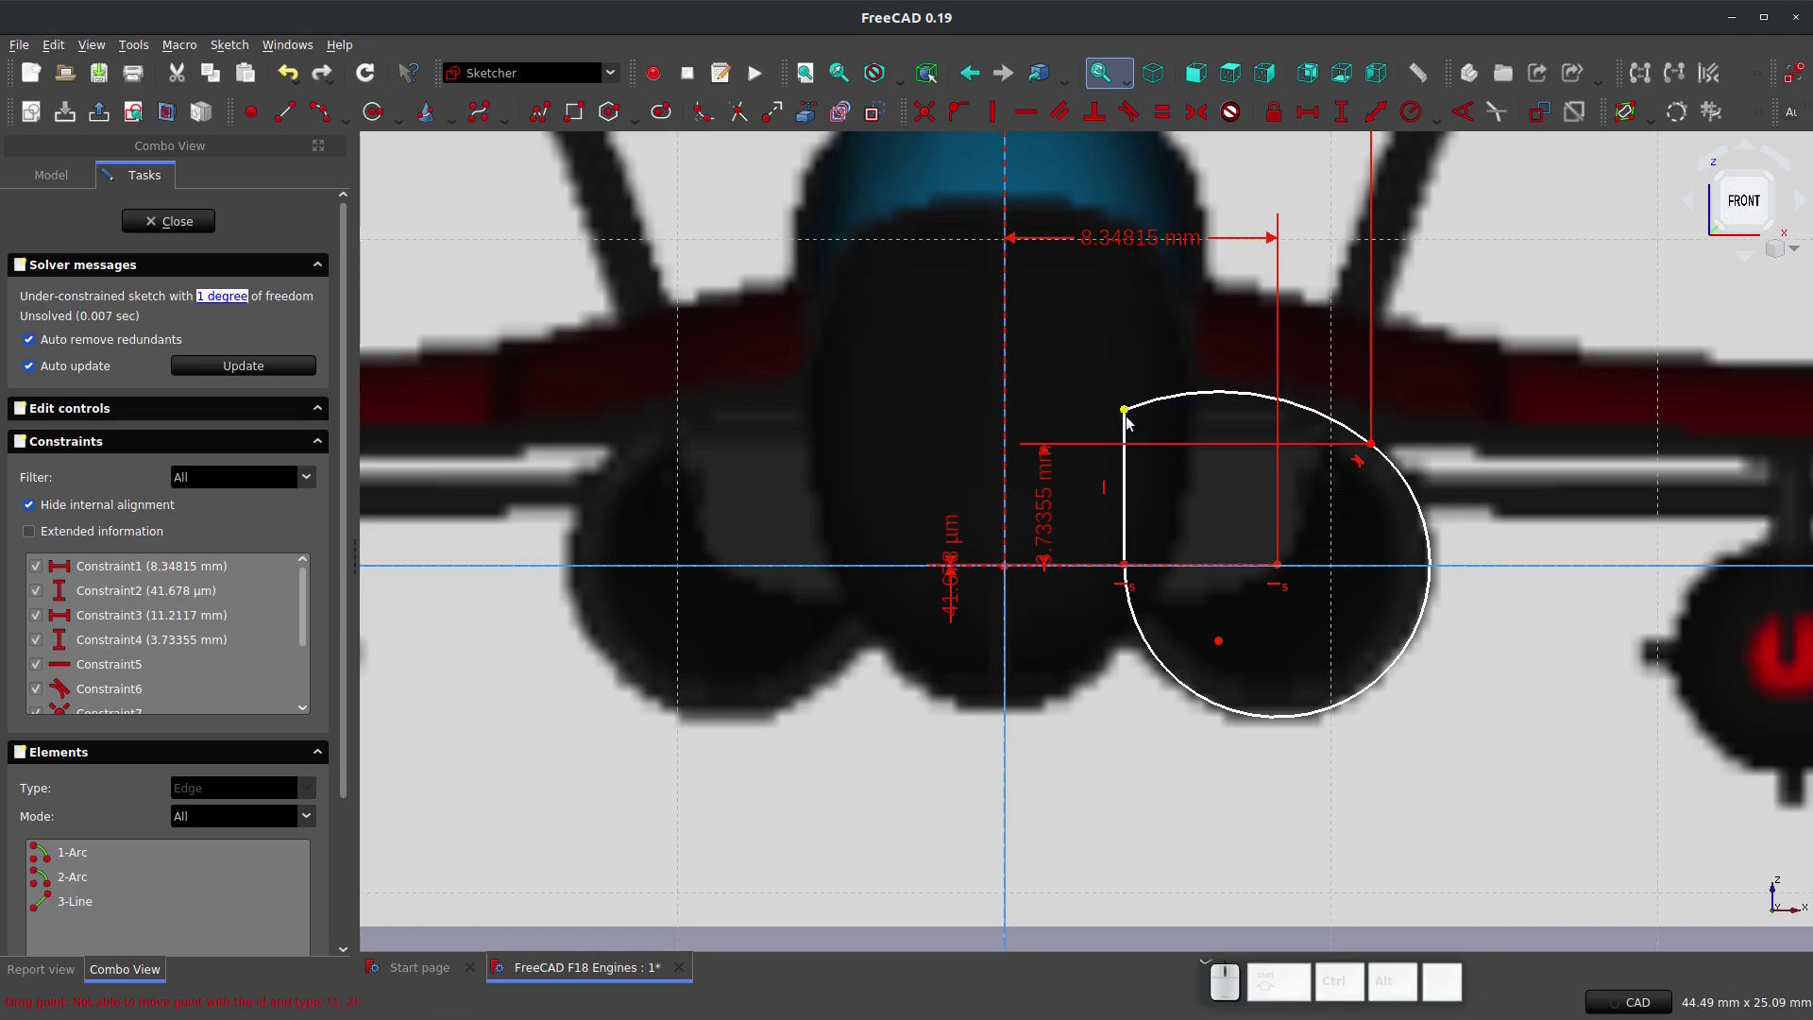
left_click(1124, 465)
key("i")
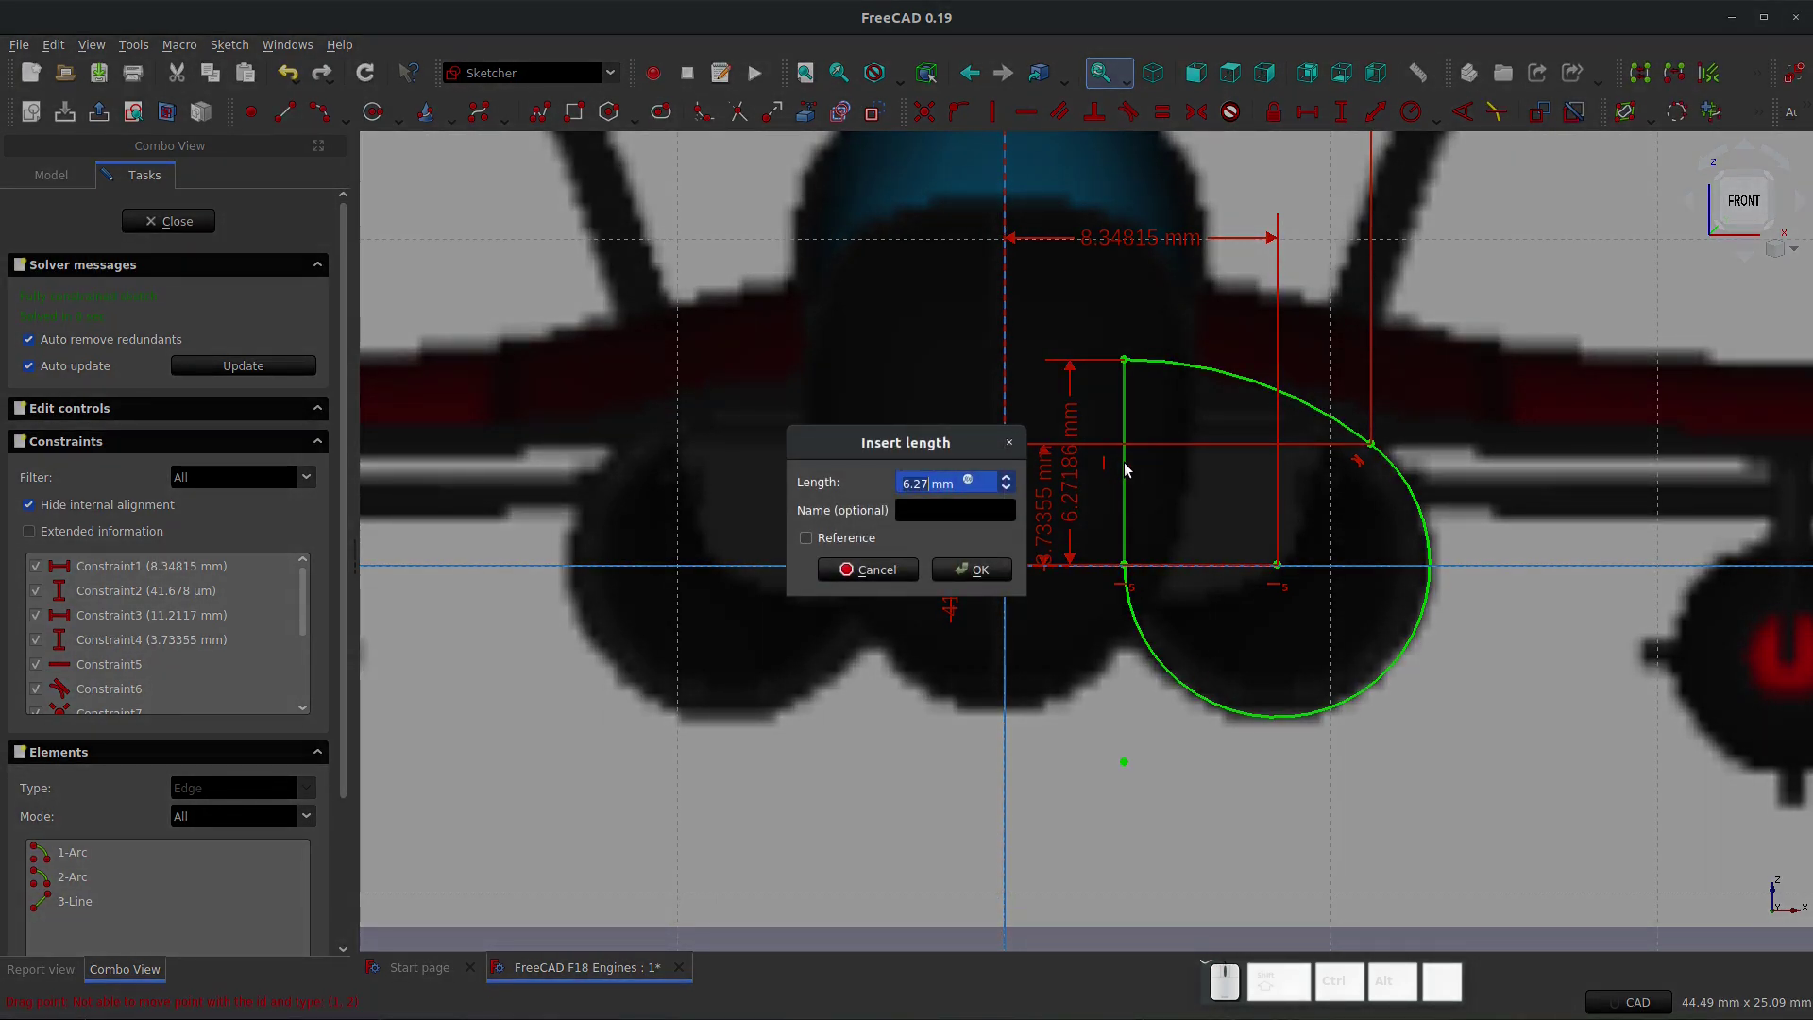
key("Return")
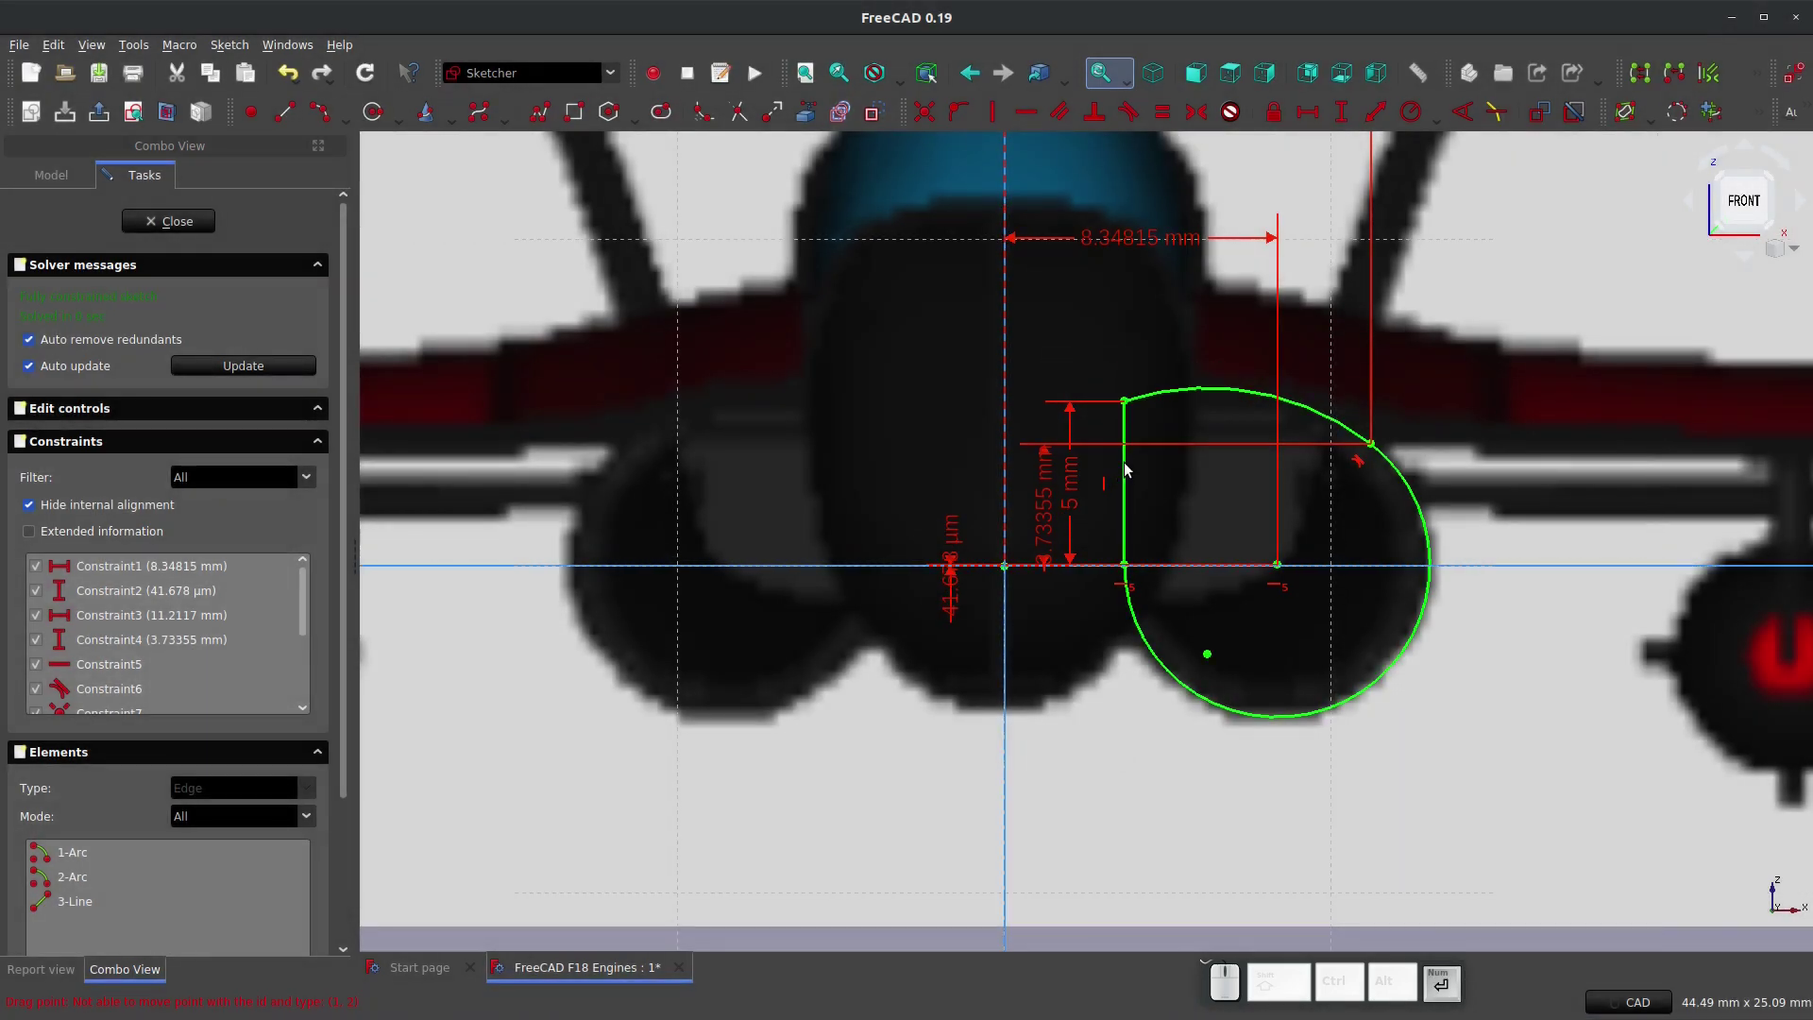
double_click(1079, 480)
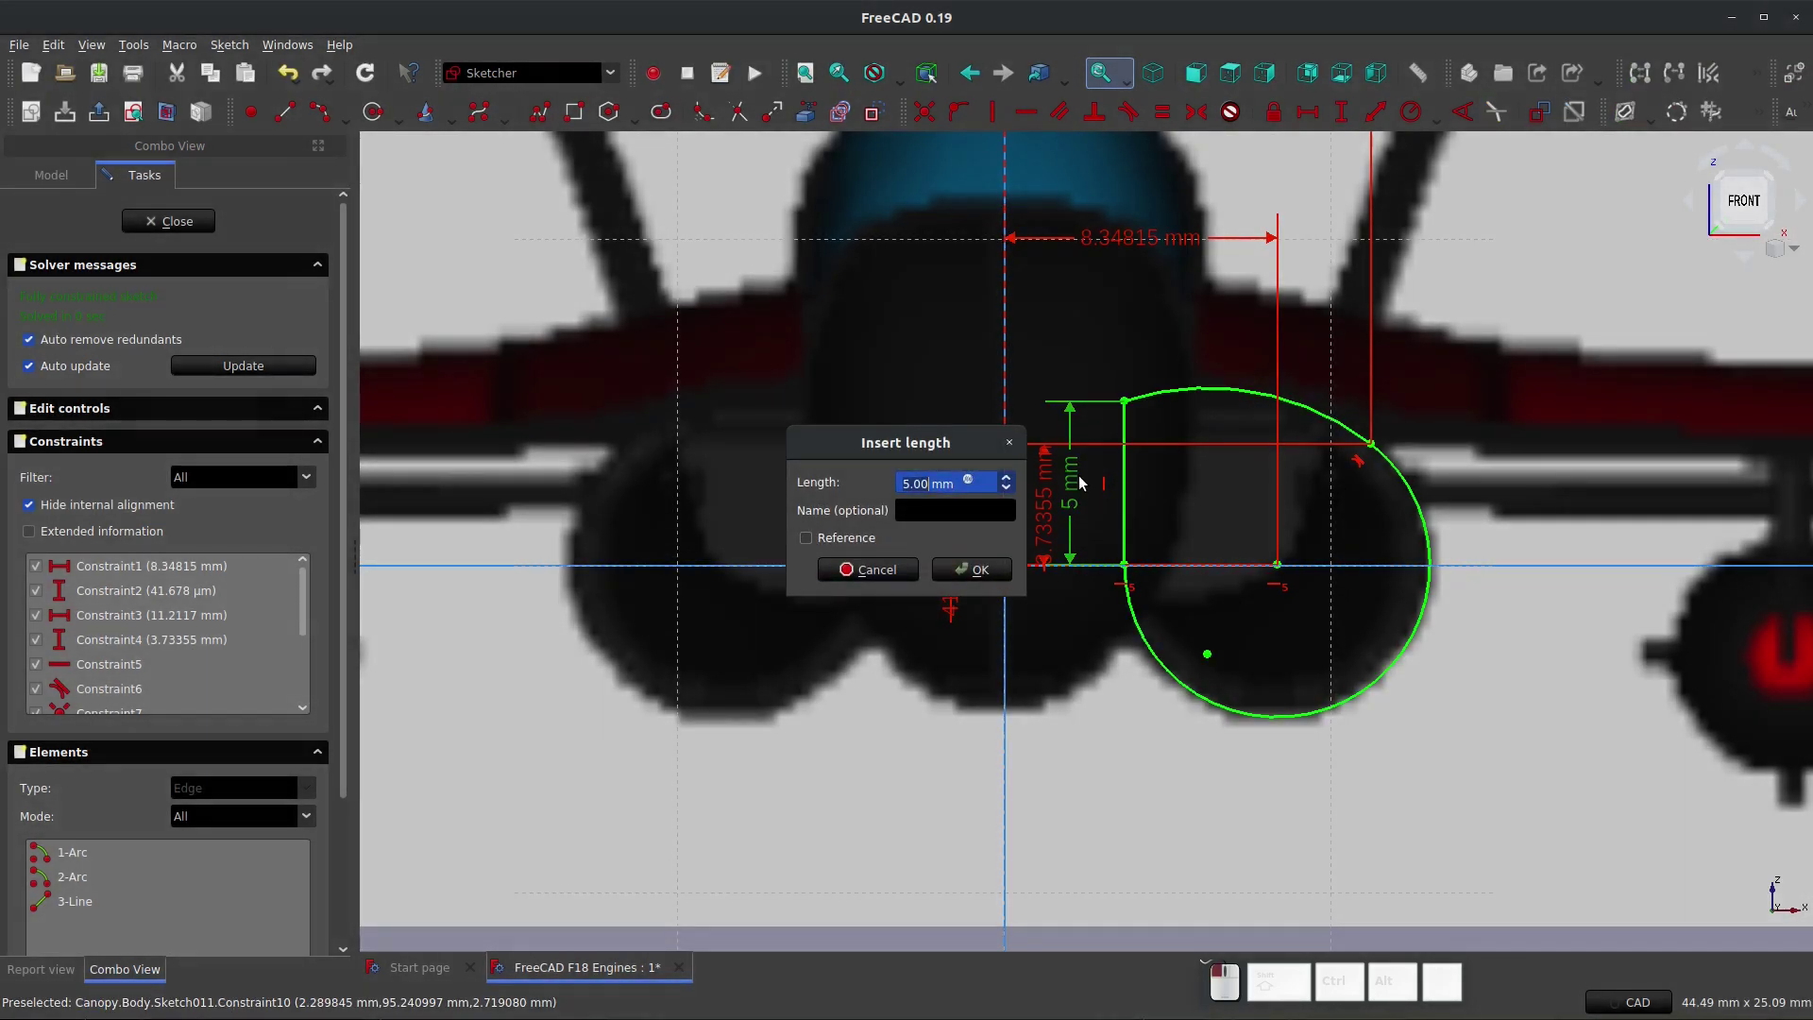
type("4")
key("KP_Enter")
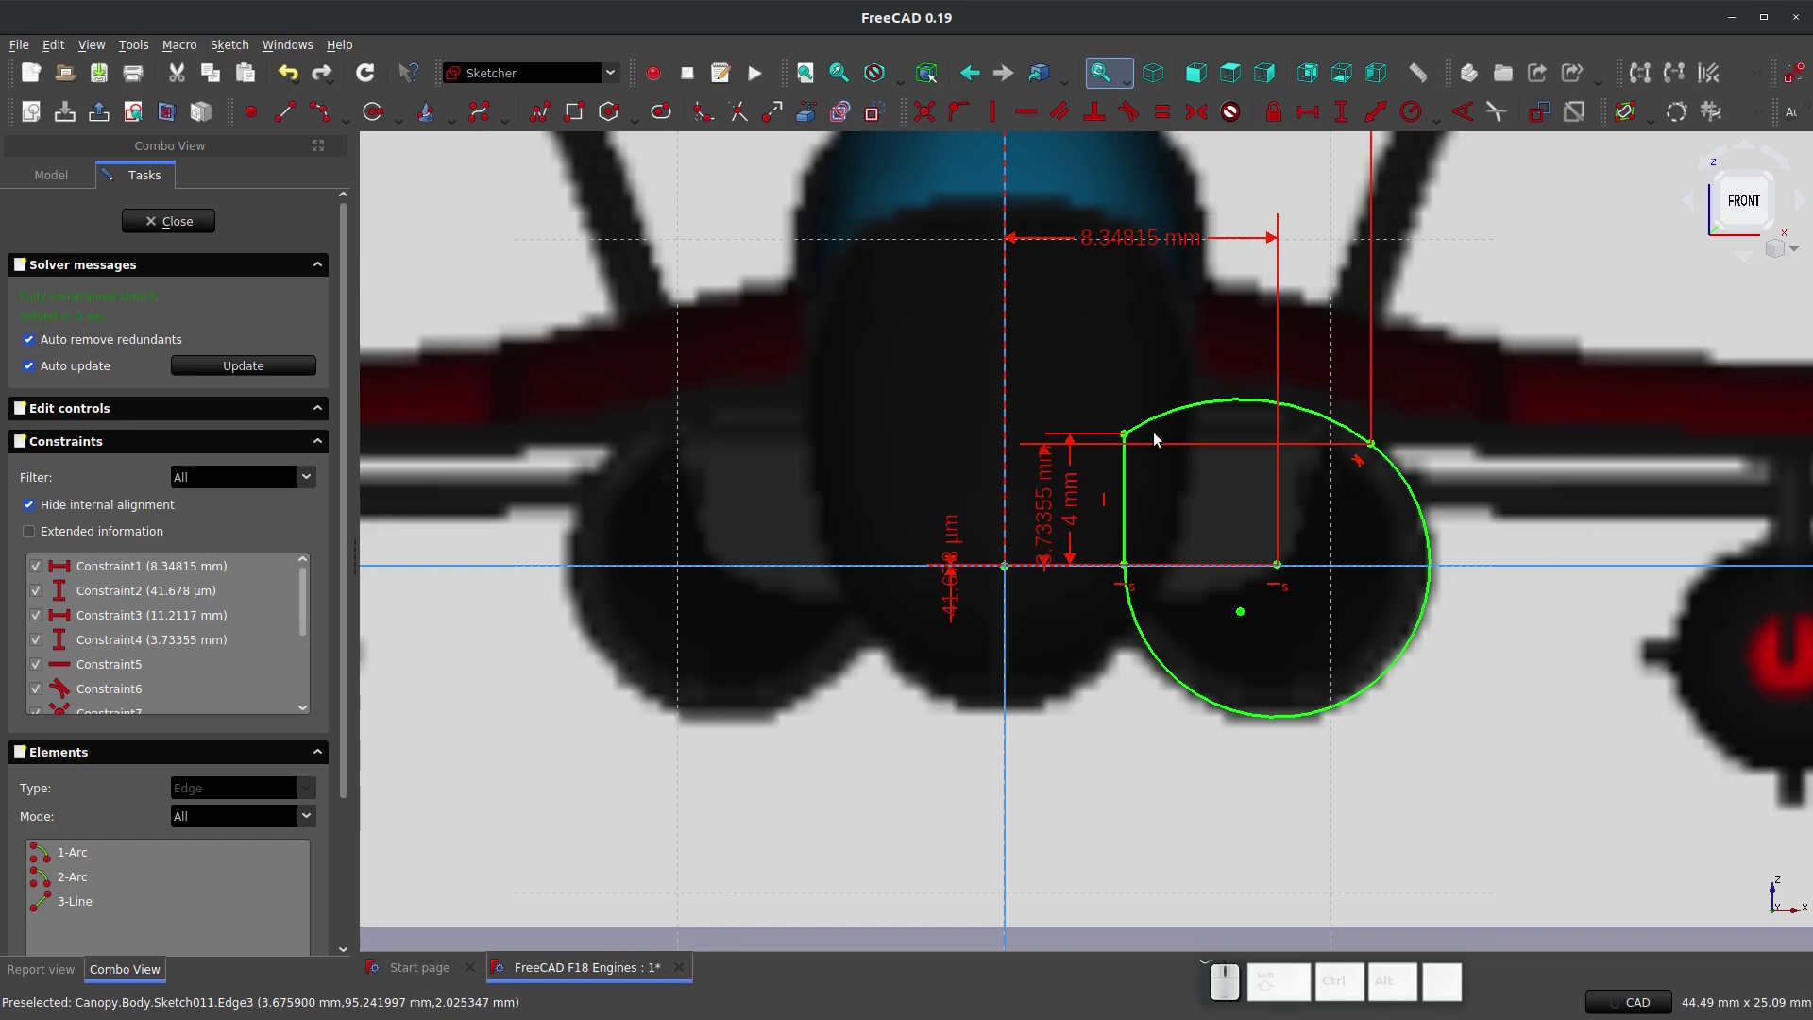
key("Escape")
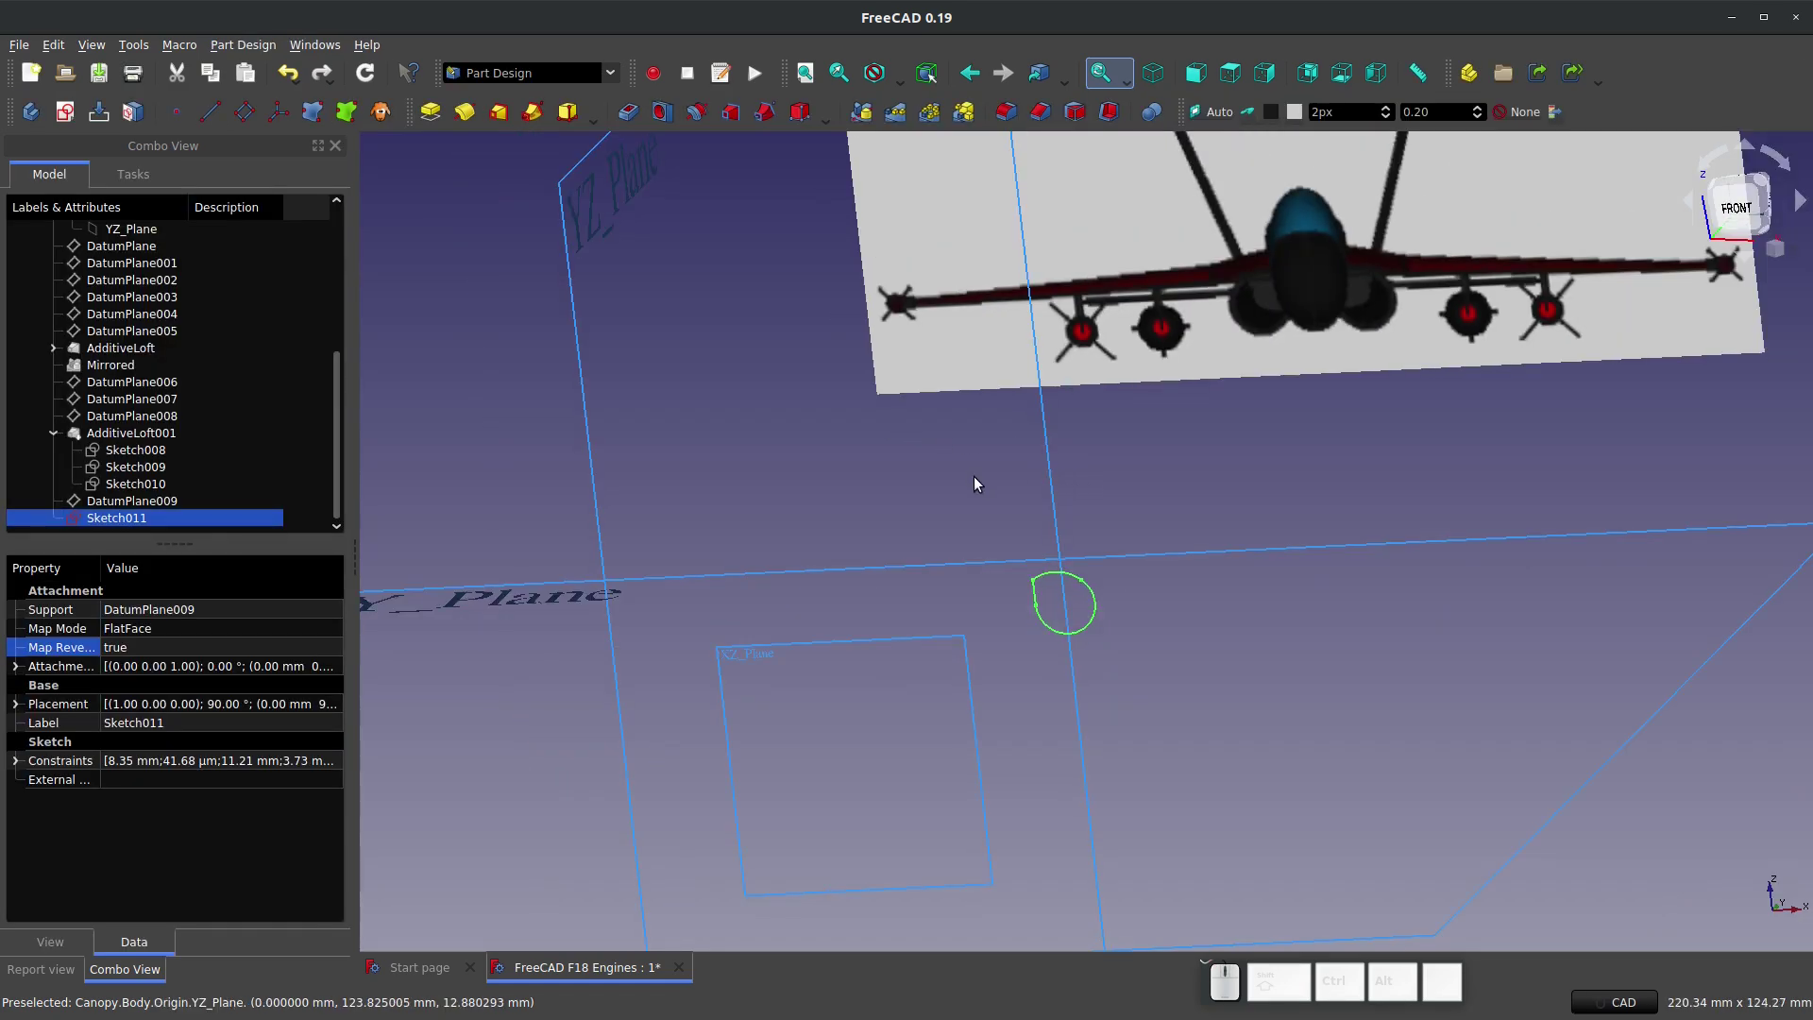
Step: Show the second additive loft again and examine where the intake profile meets the fuselage
left_click(163, 436)
key("space")
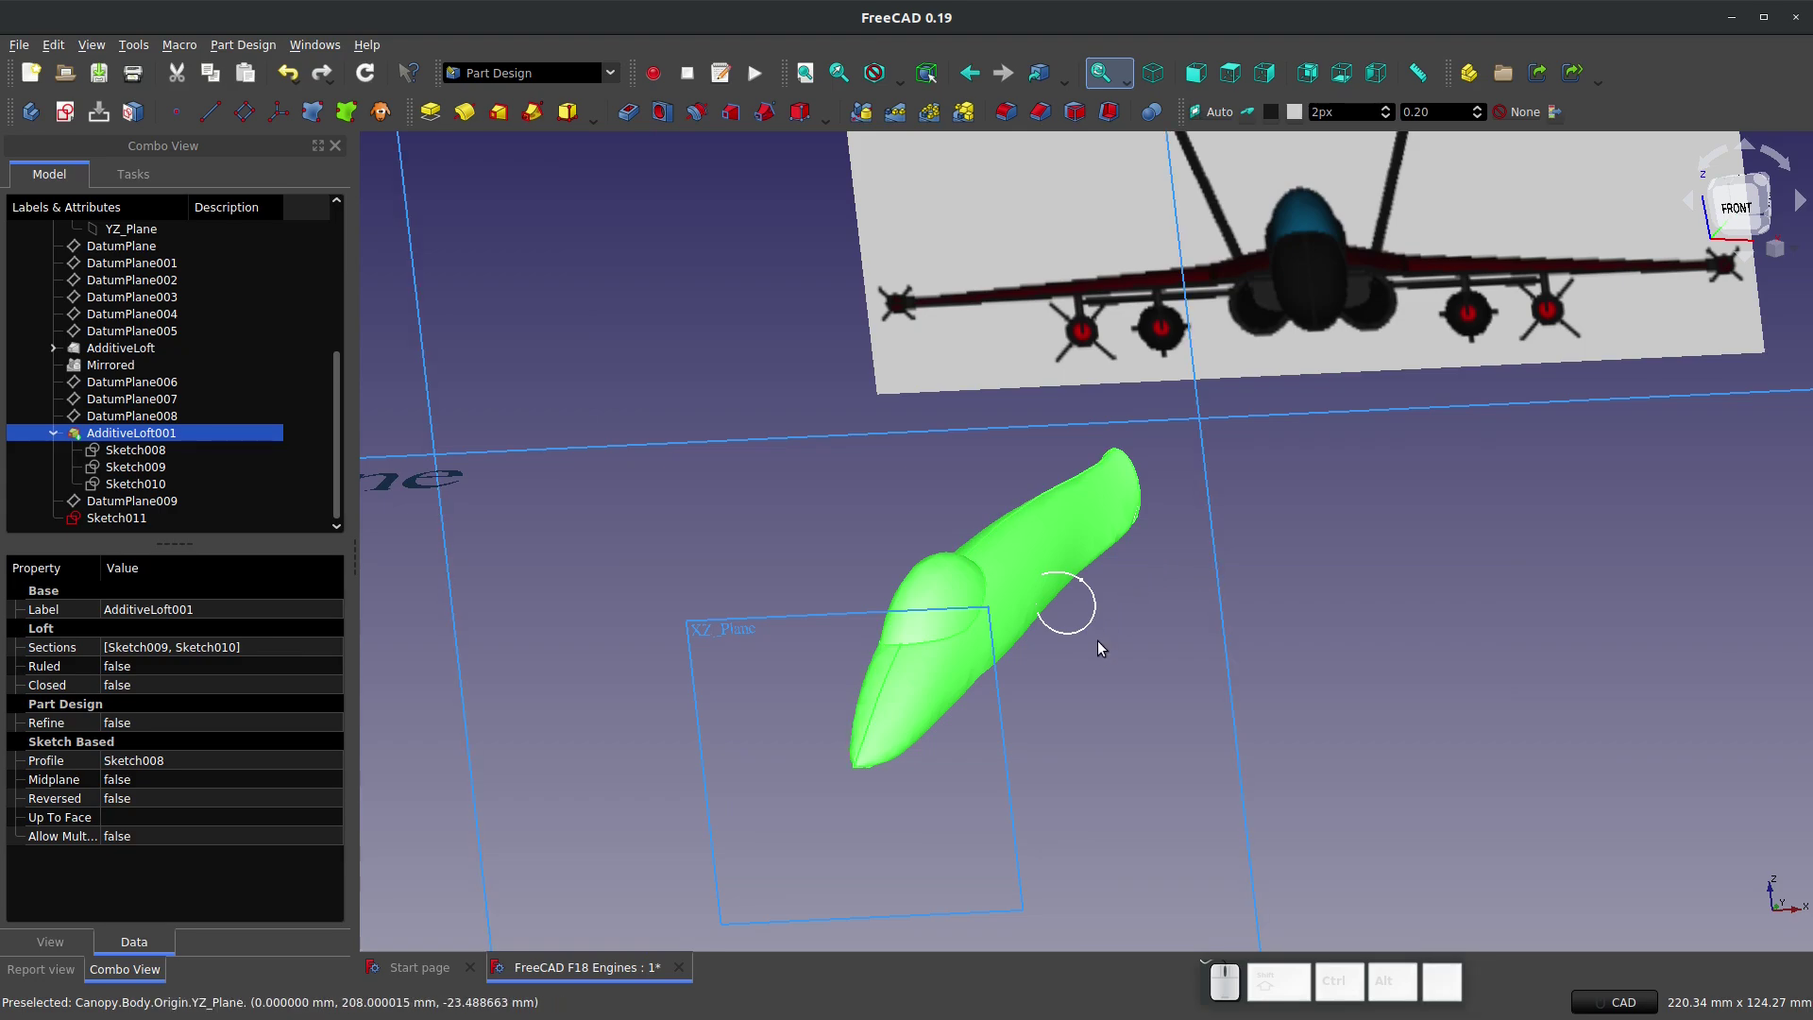
middle_click_drag(1095, 638, 1018, 621)
scroll(1018, 618, "up", 5)
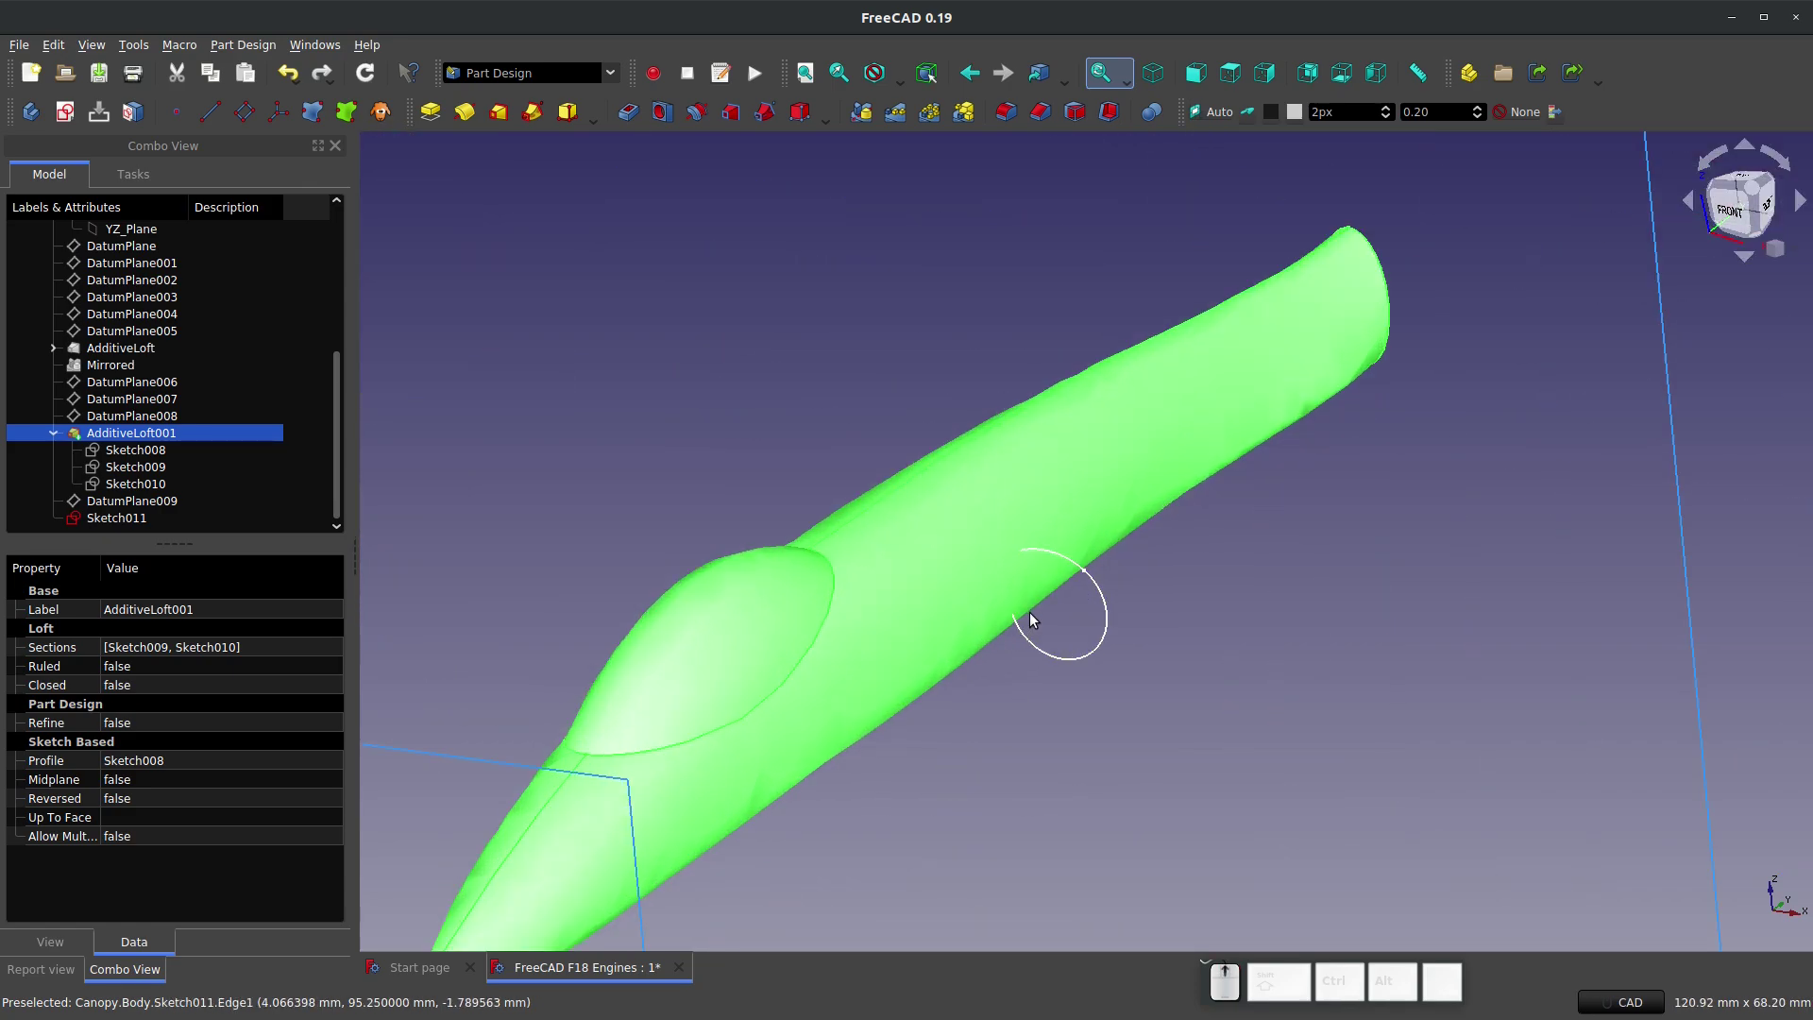
Step: Reopen the intake sketch and draw a smaller arc inside the large intake arc, centered on the same center point
double_click(117, 517)
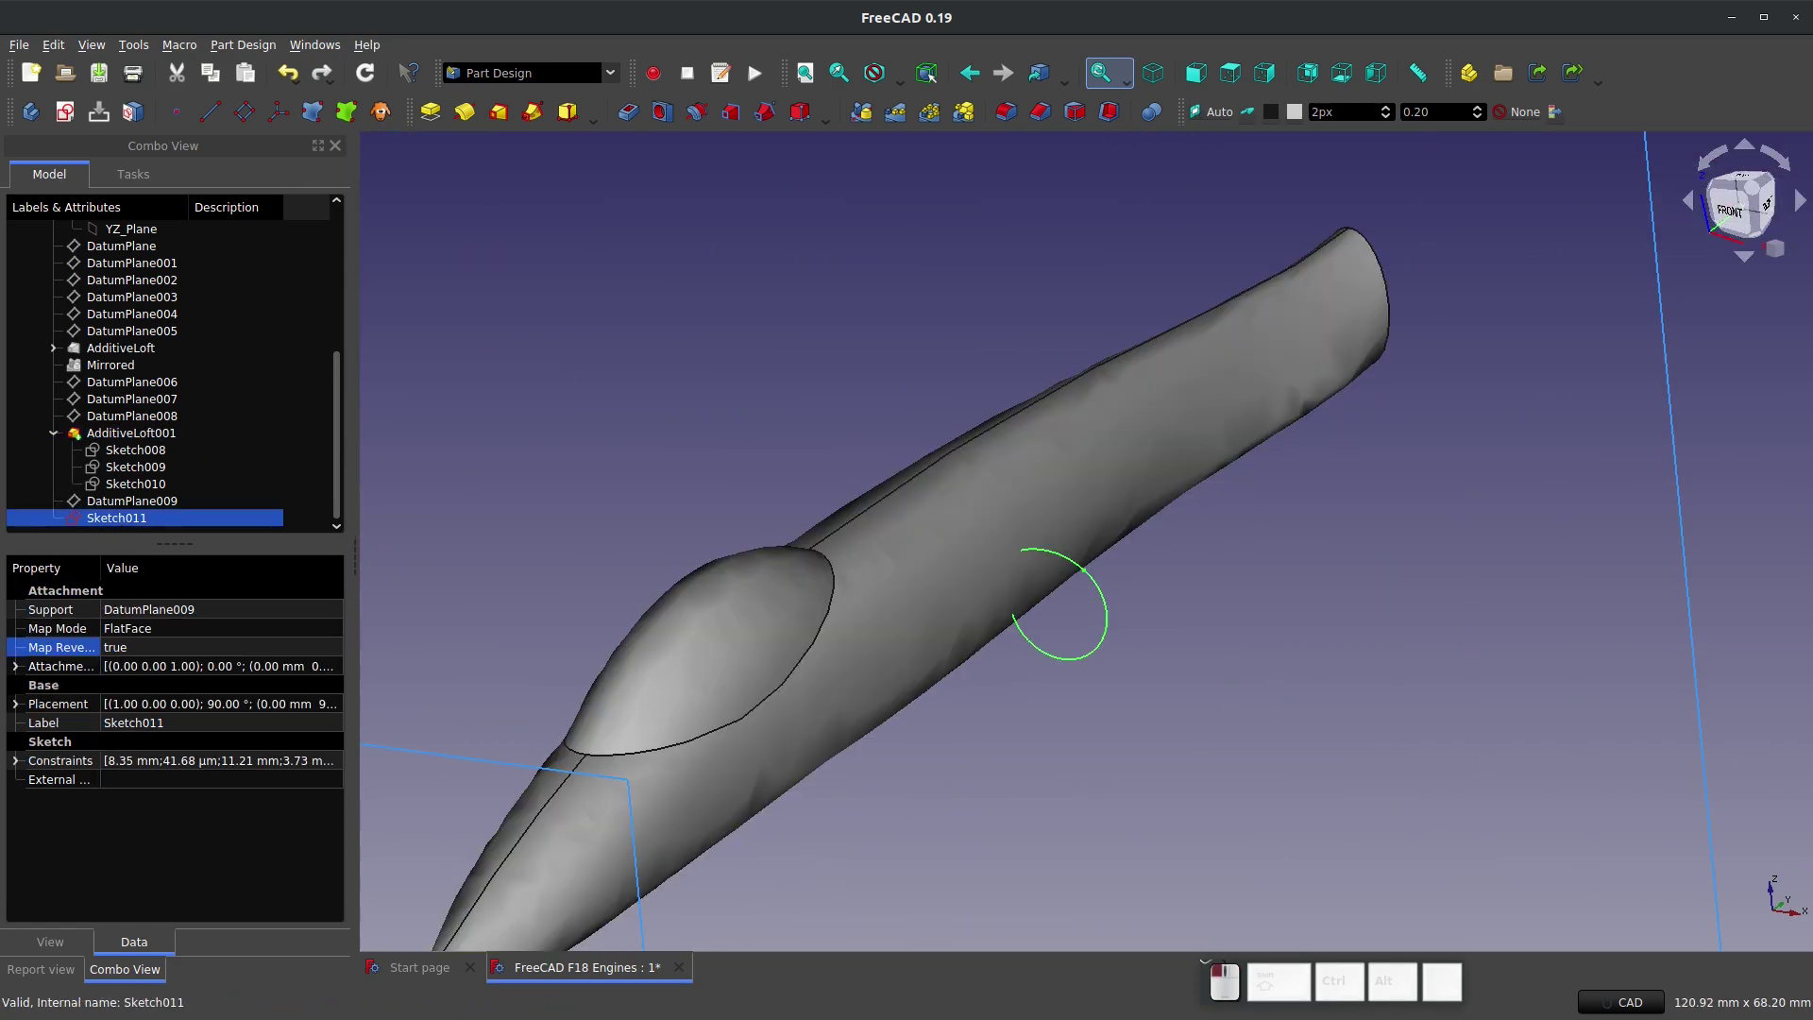
scroll(1175, 594, "up", 6)
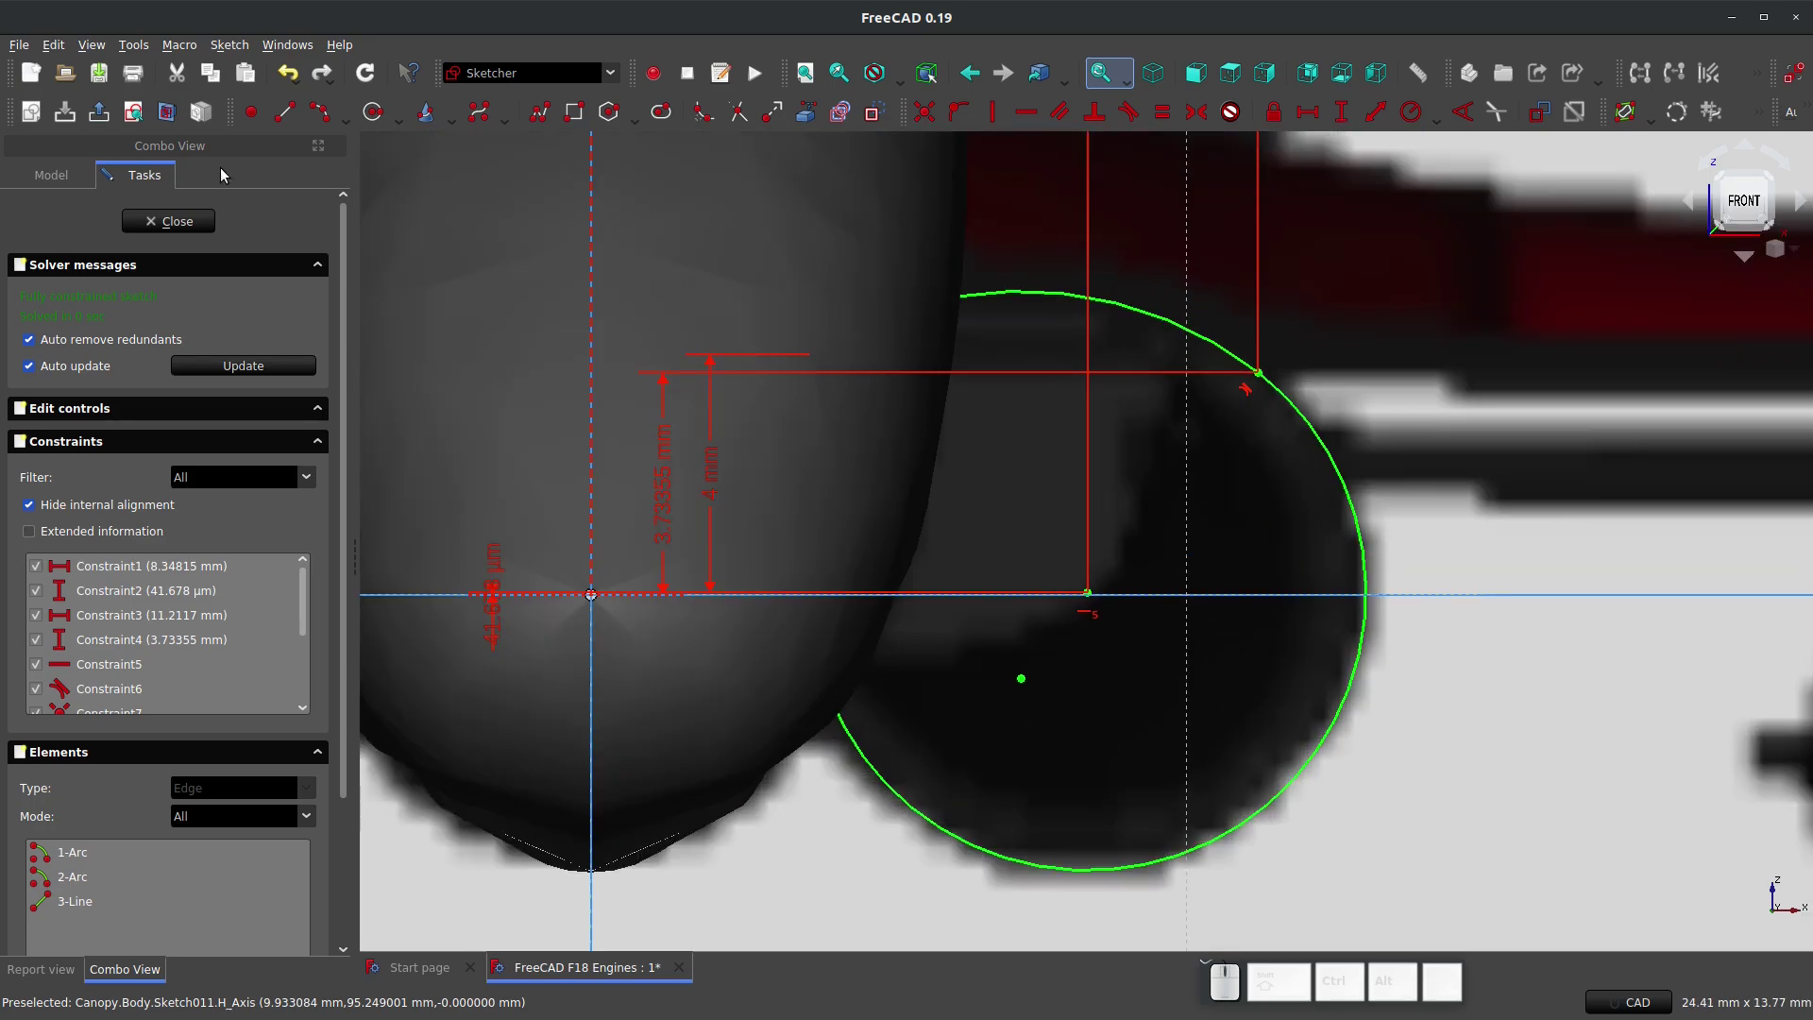
left_click(345, 120)
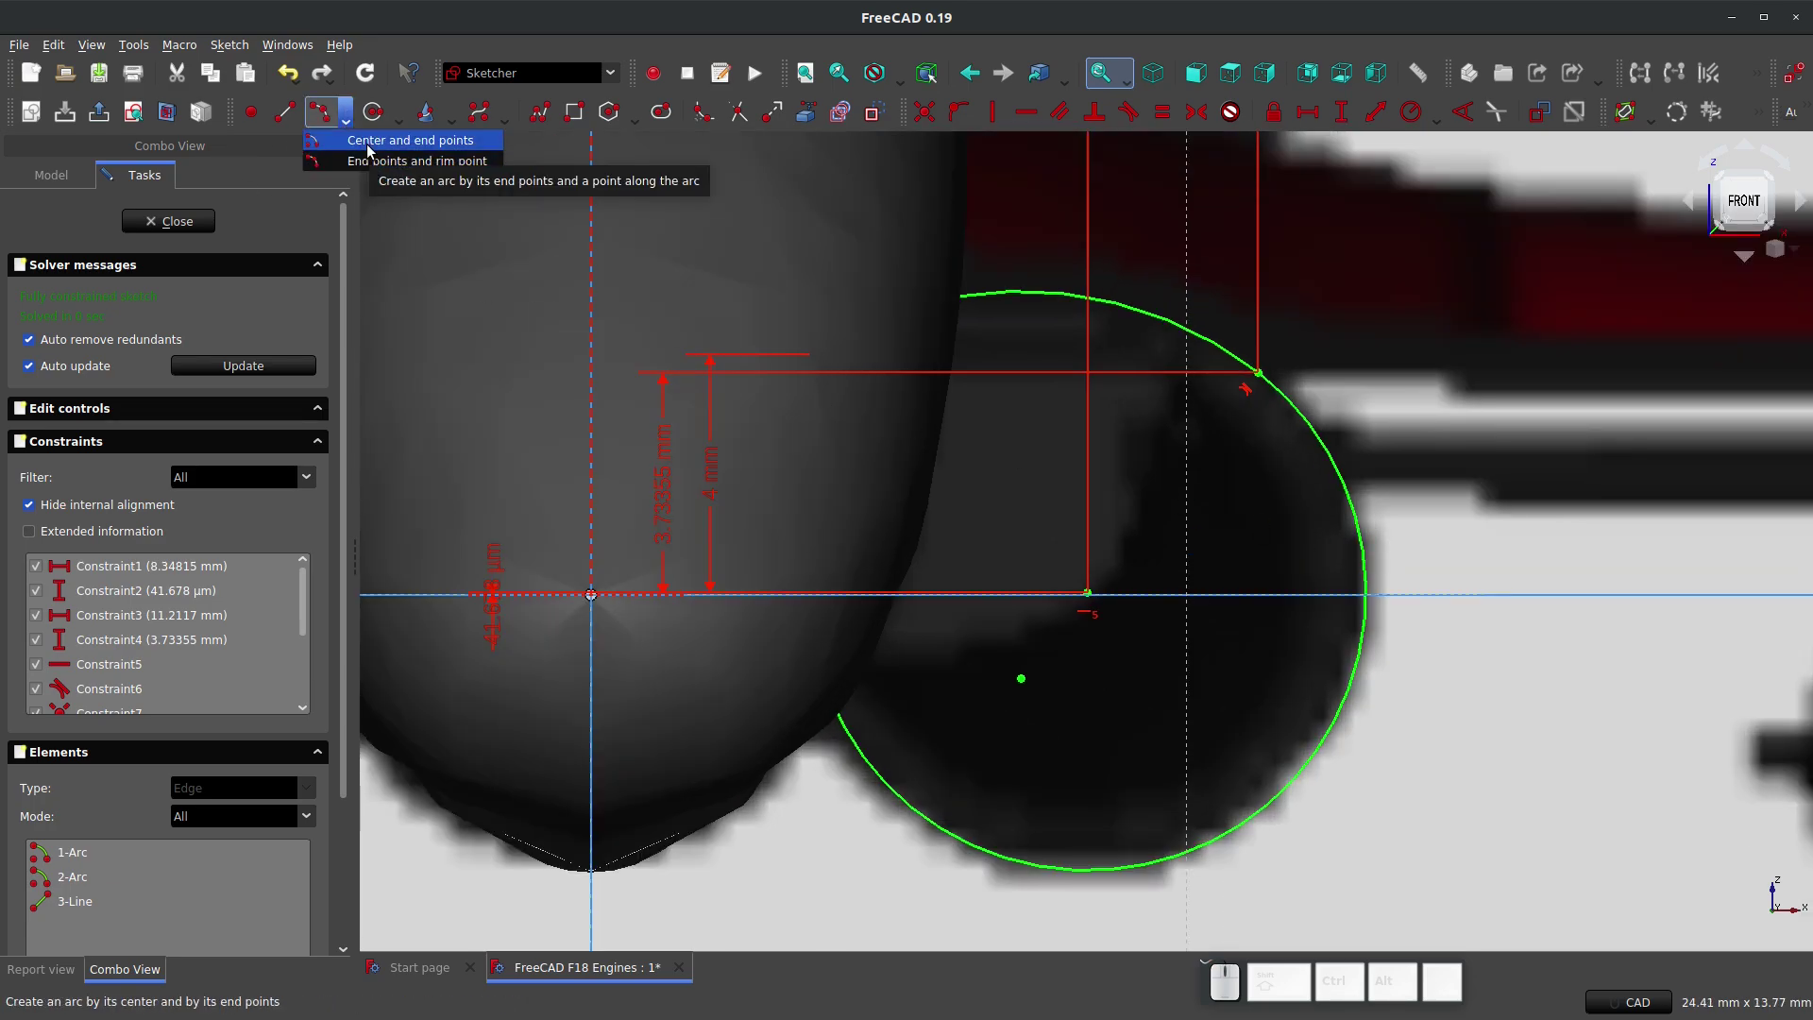
left_click(397, 141)
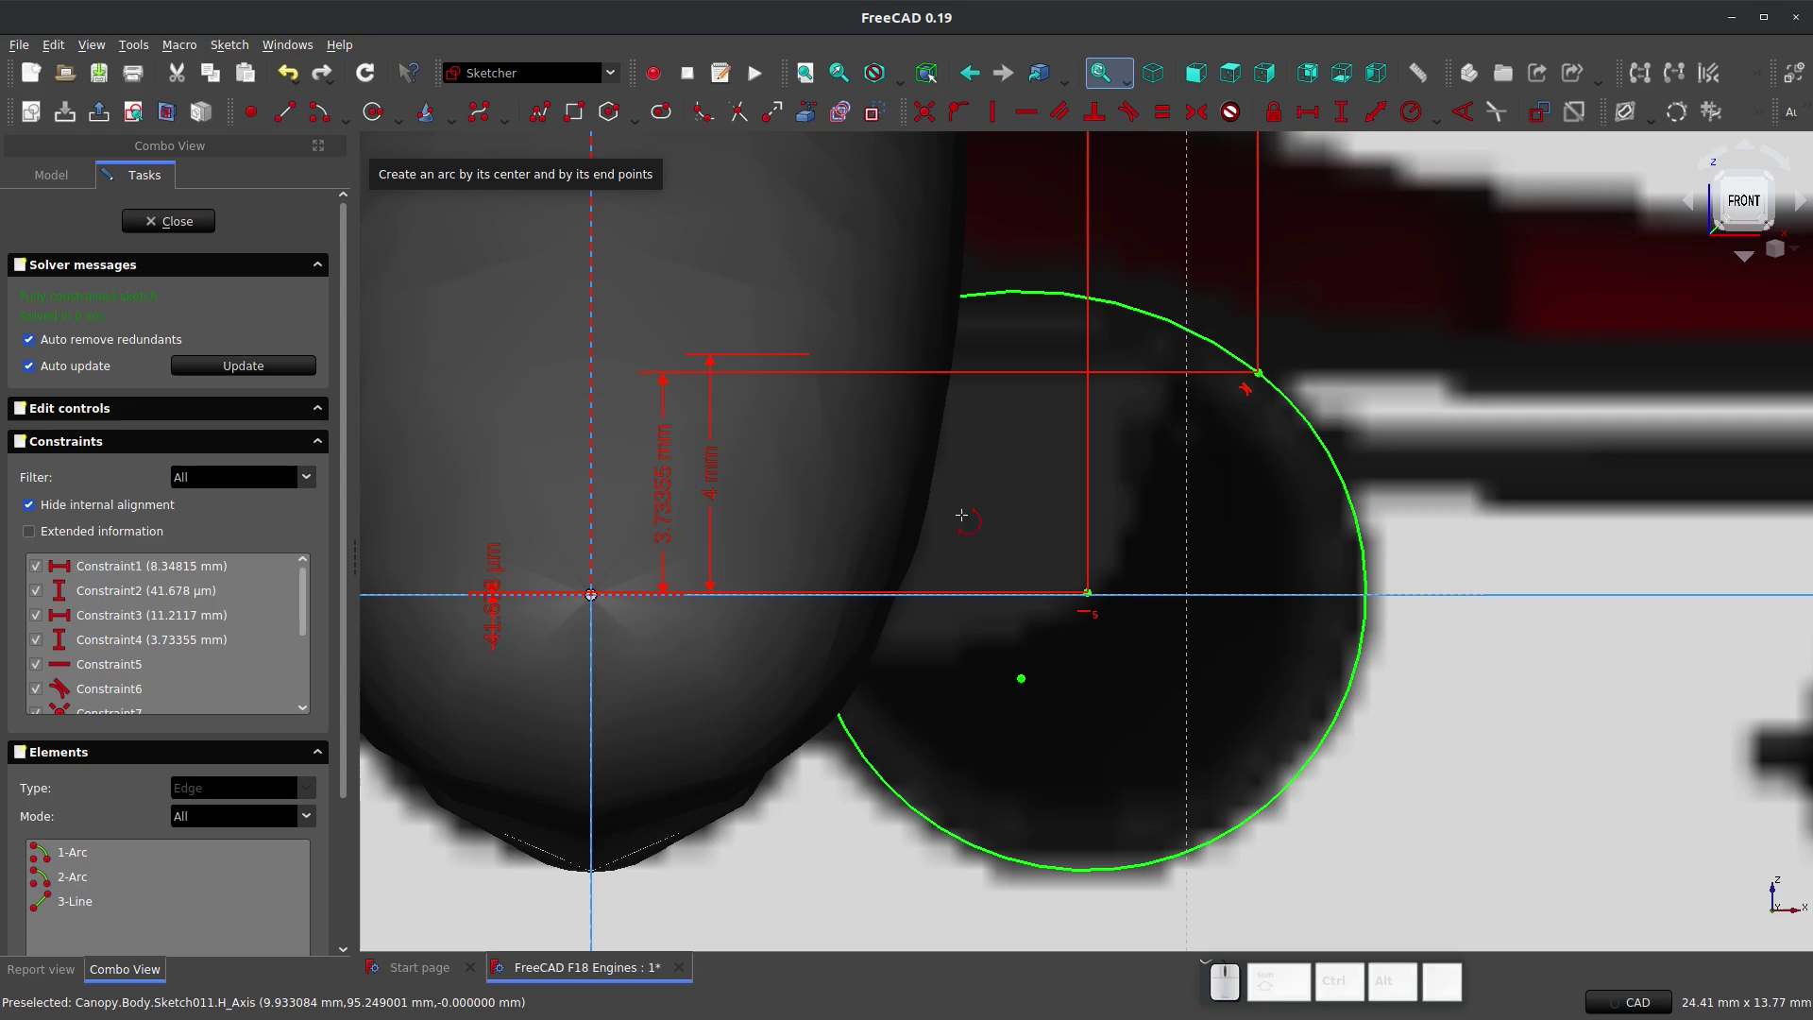
left_click(1089, 592)
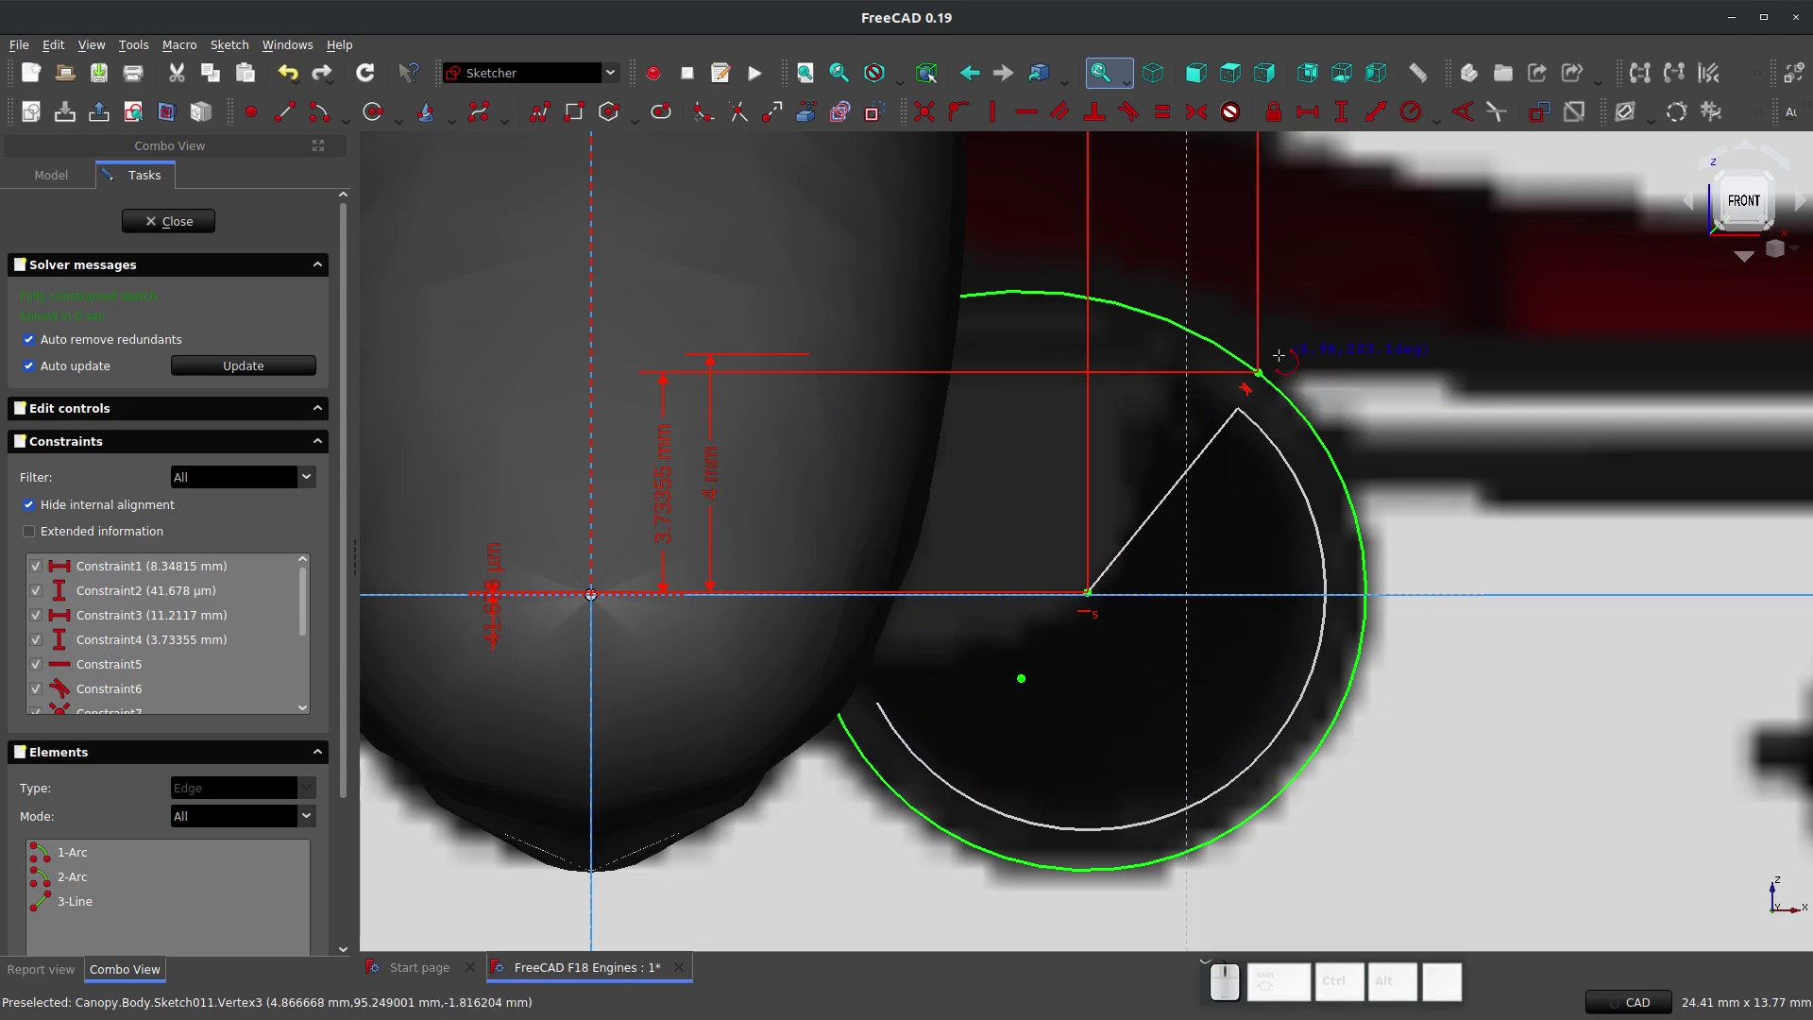
left_click(1198, 459)
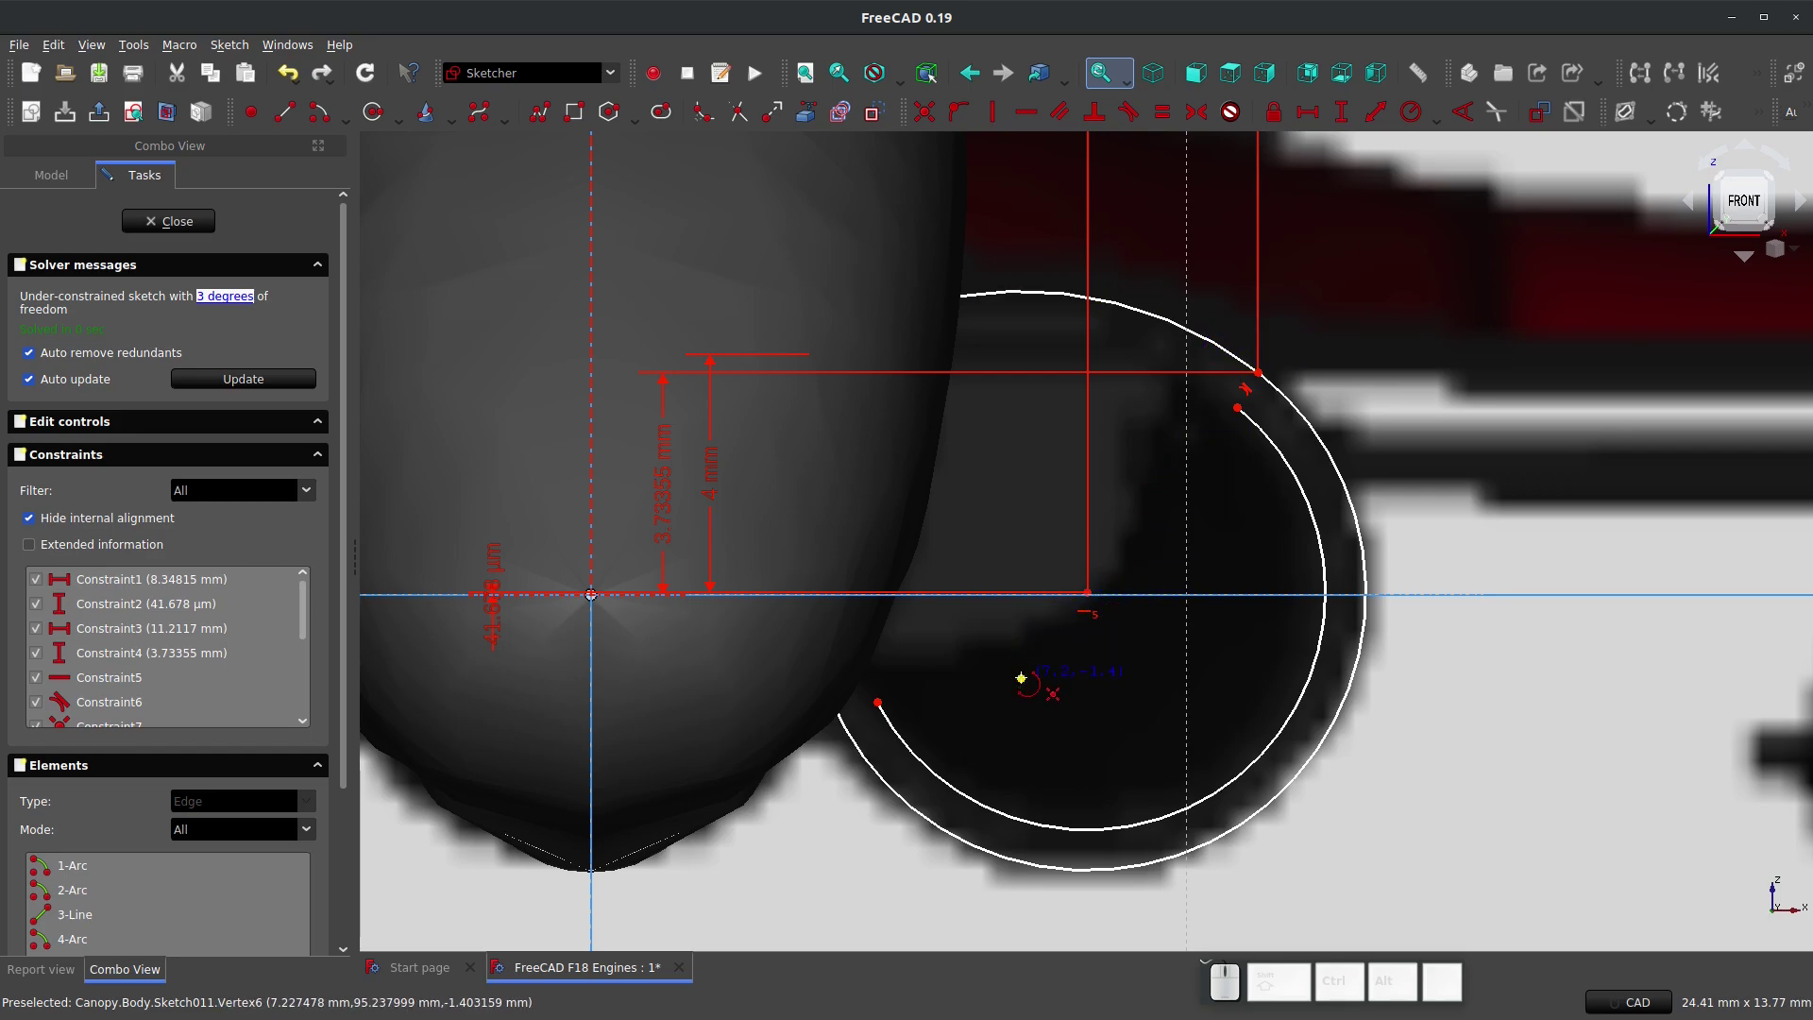
Step: Draw an inner upper arc centered on the upper arc's center, from the smaller arc's outer end toward the fuselage
left_click(1021, 678)
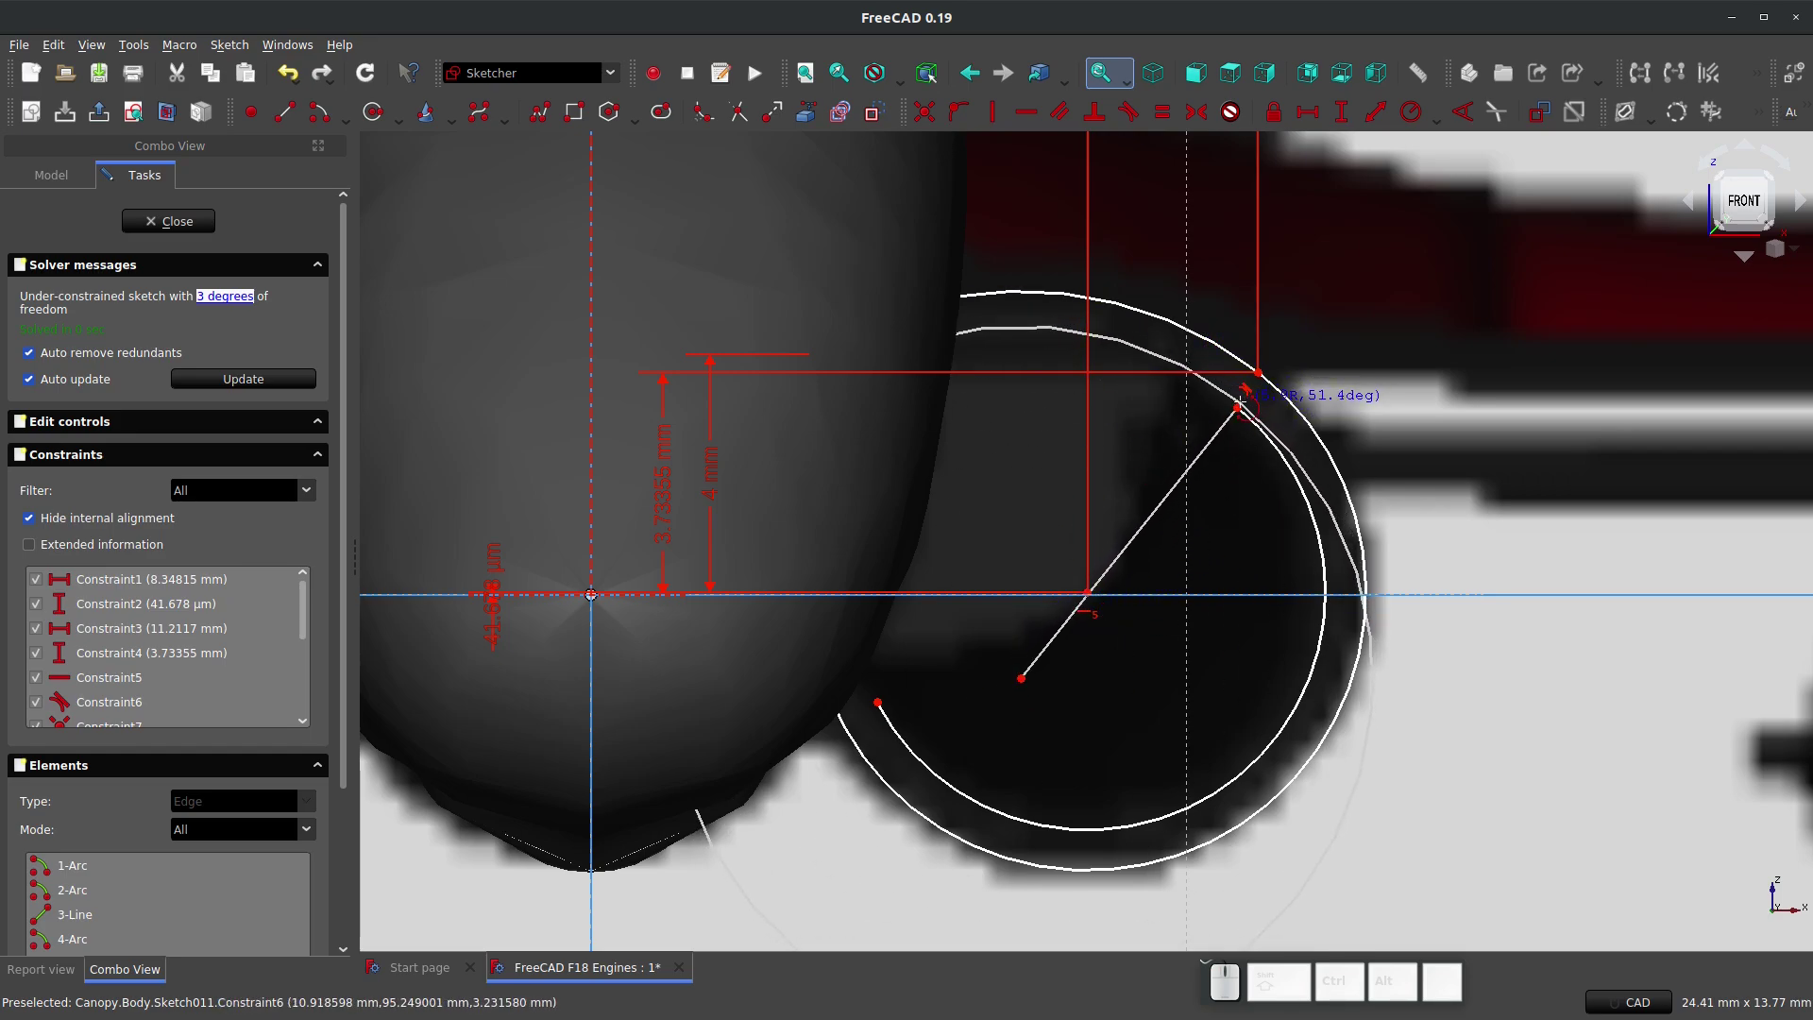
left_click(1242, 403)
left_click(987, 381)
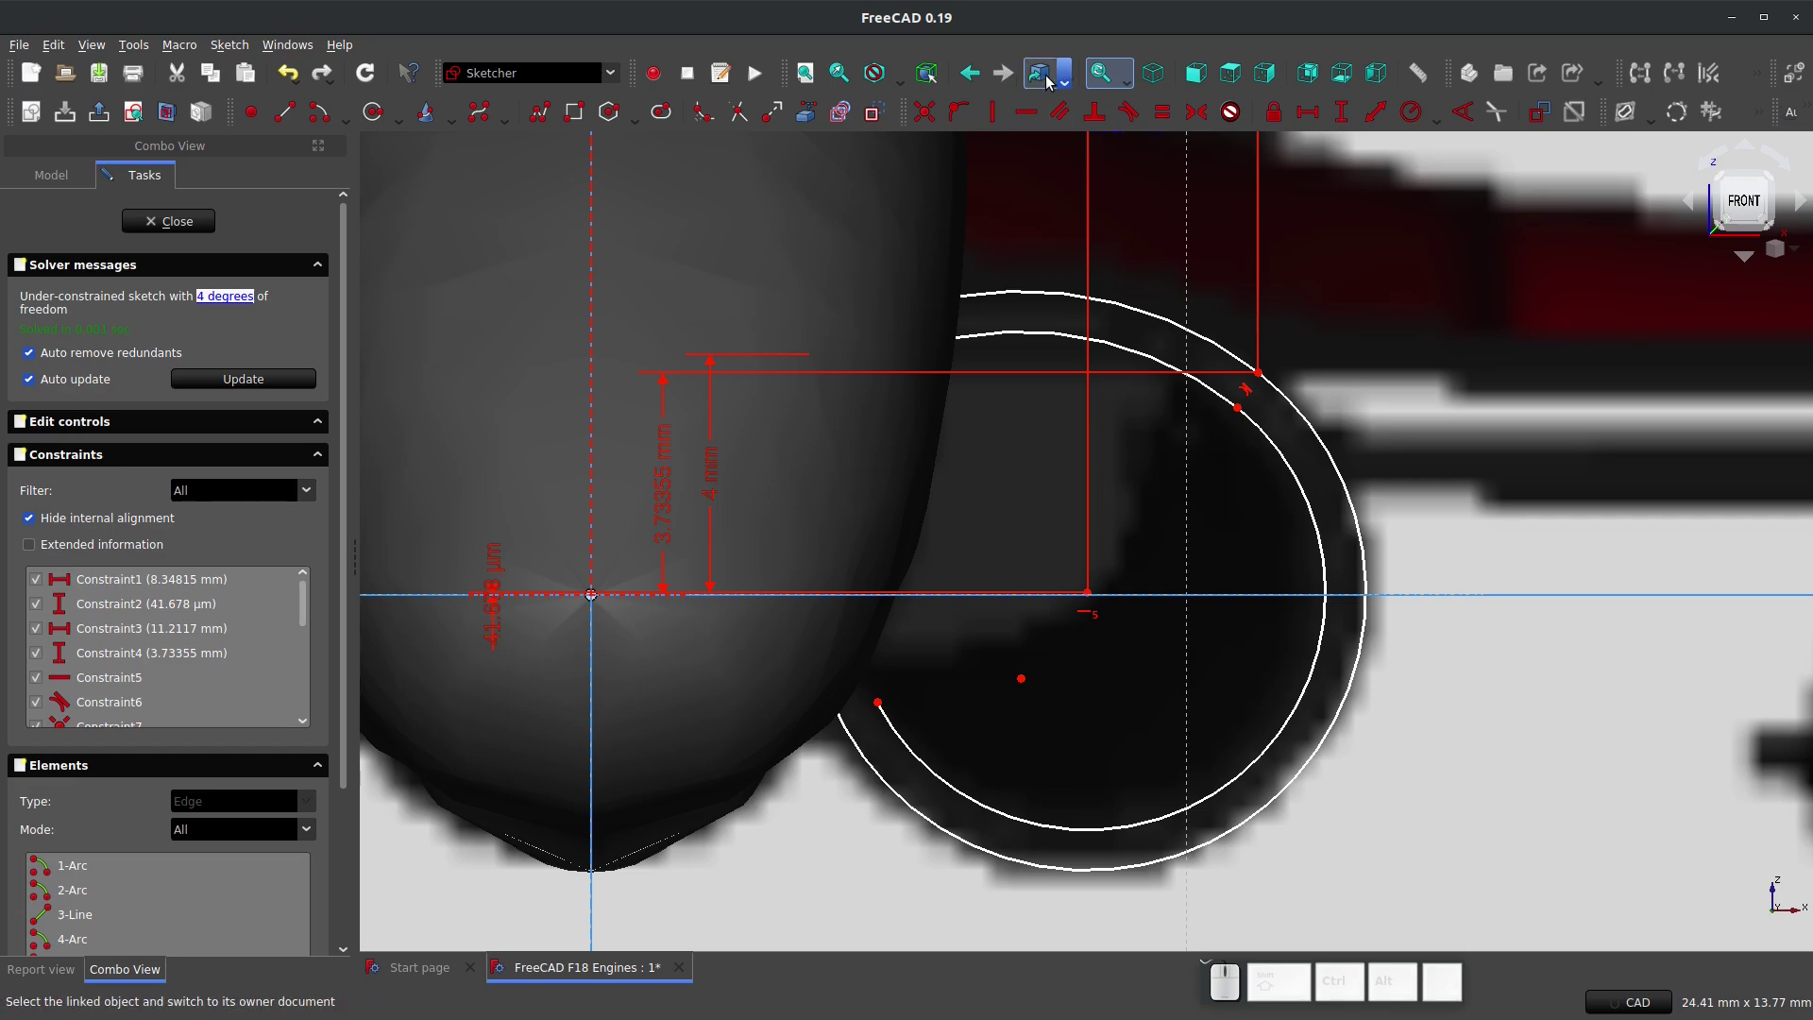
Step: Switch the display to wireframe and join the open inner ends of the two smaller arcs with a line
left_click(898, 77)
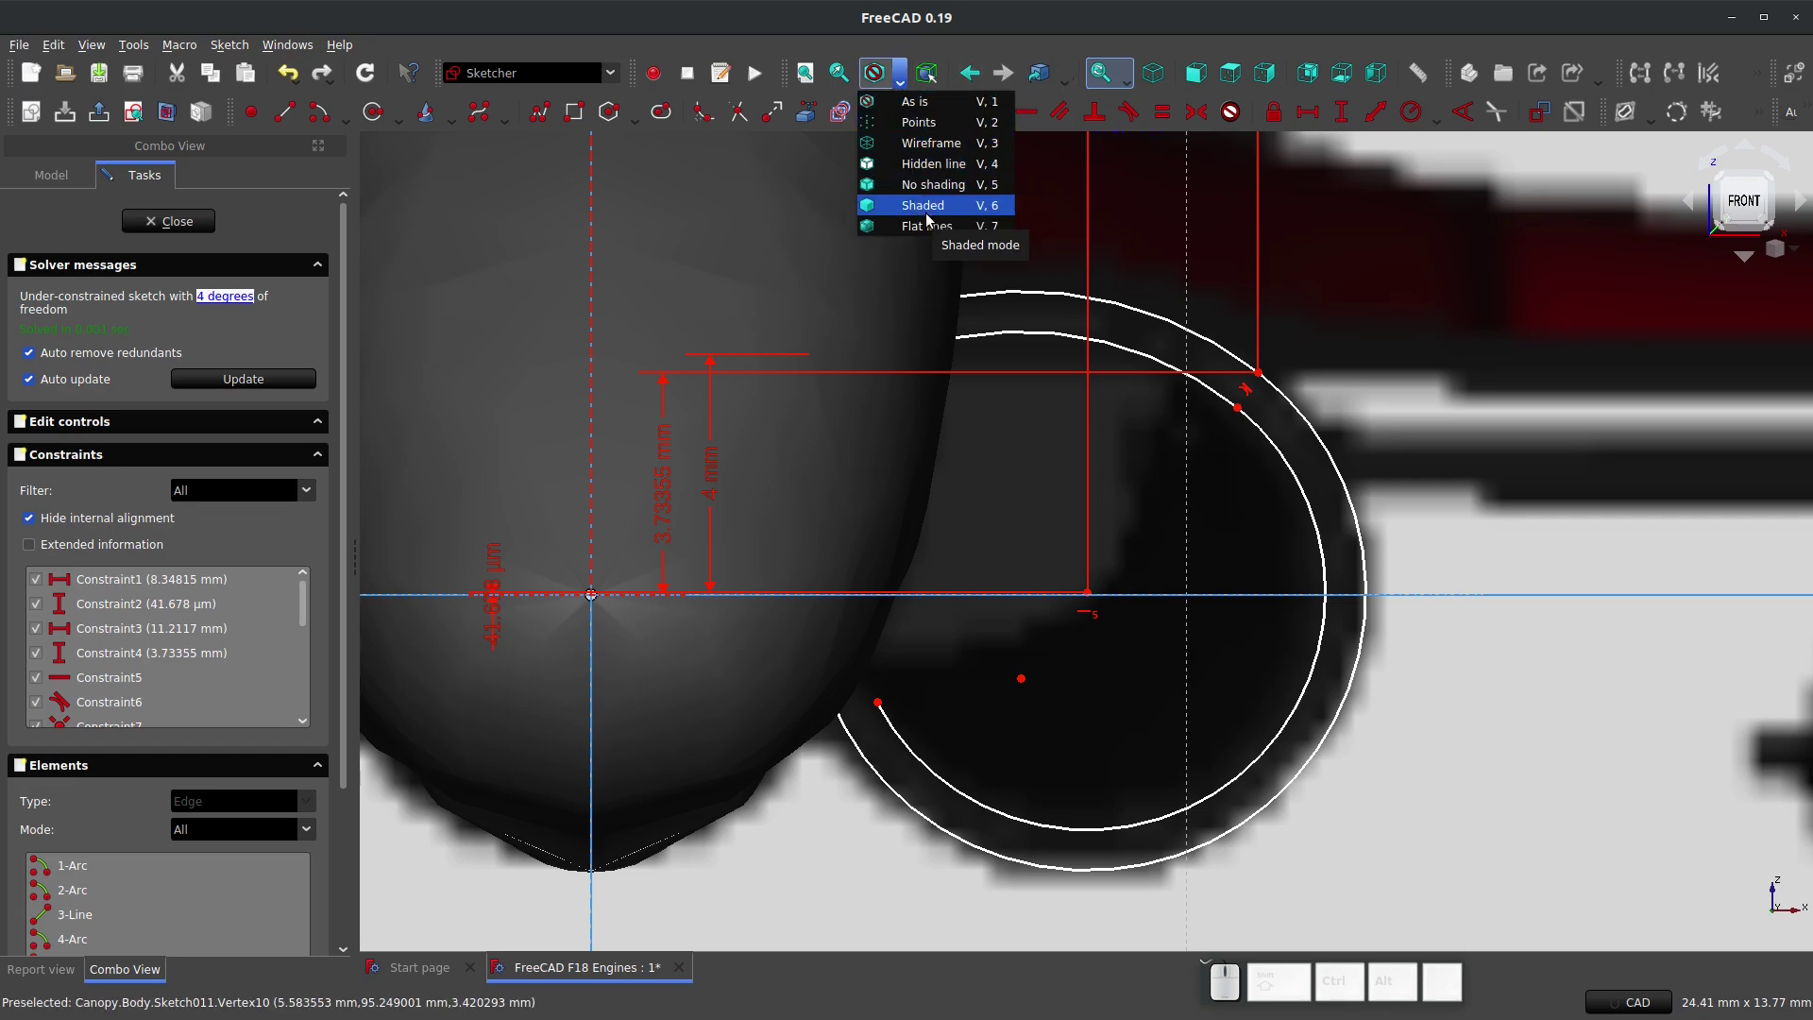
left_click(930, 143)
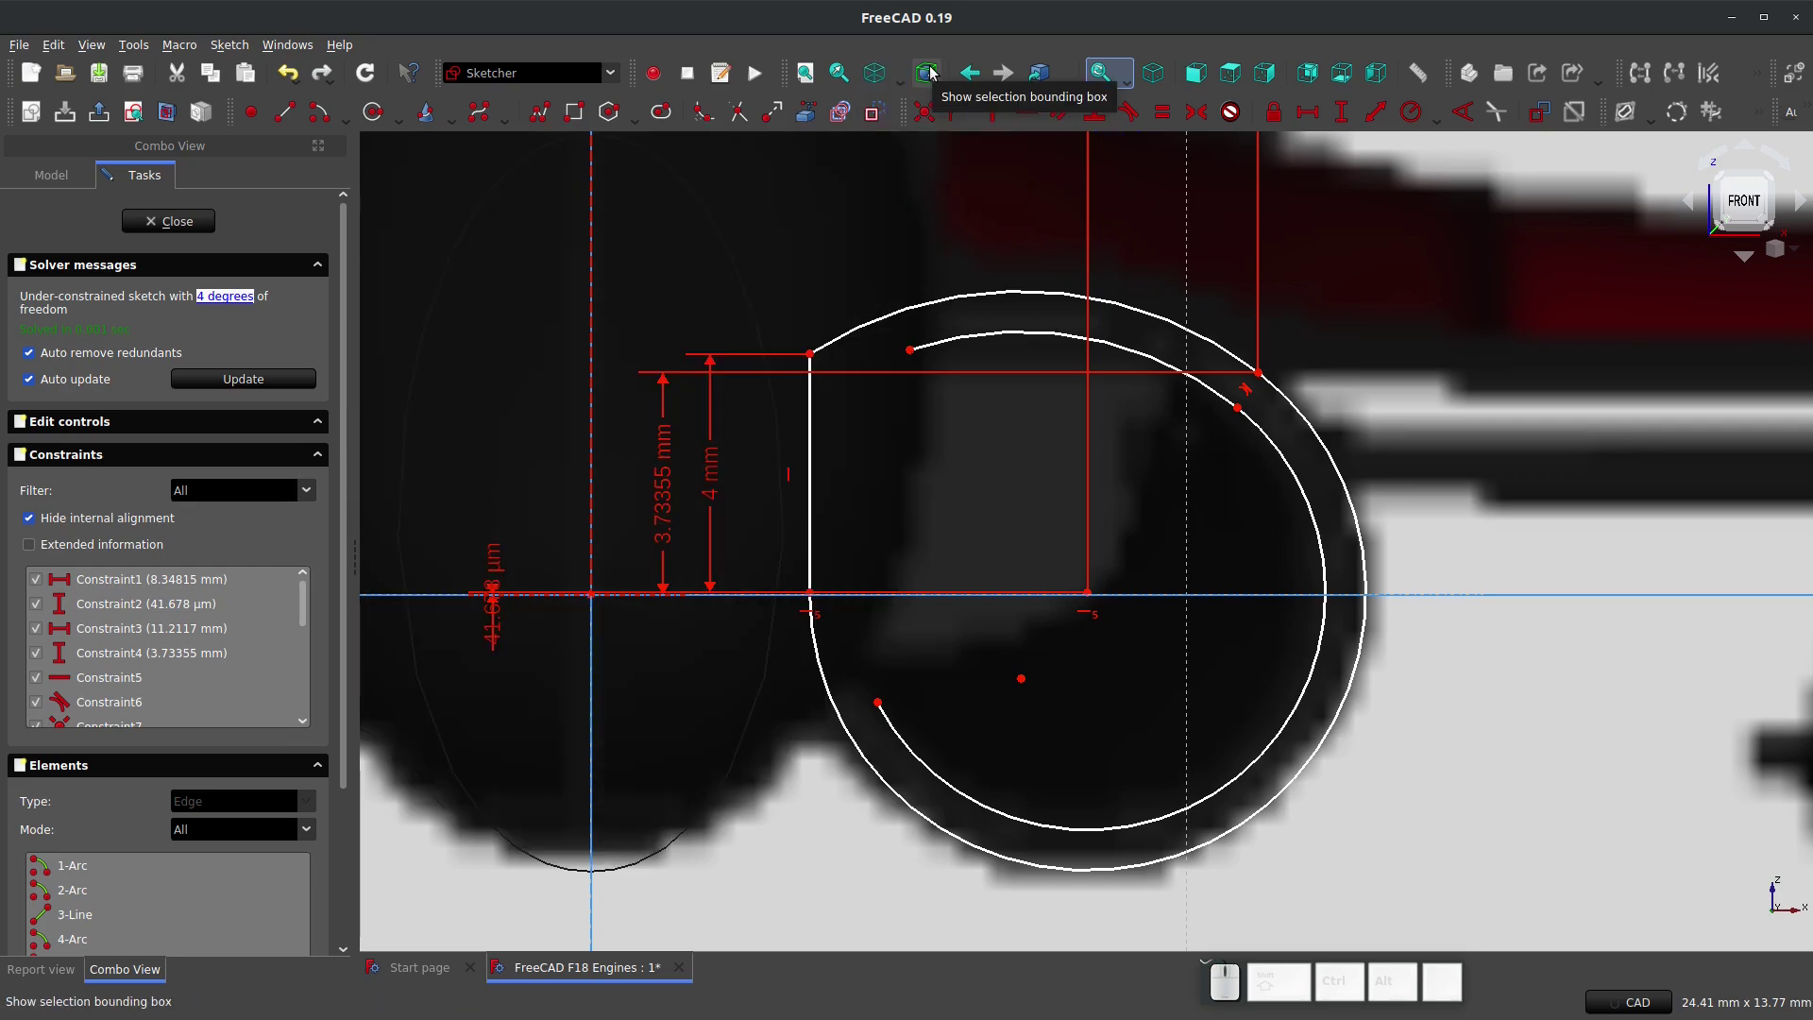
left_click(310, 115)
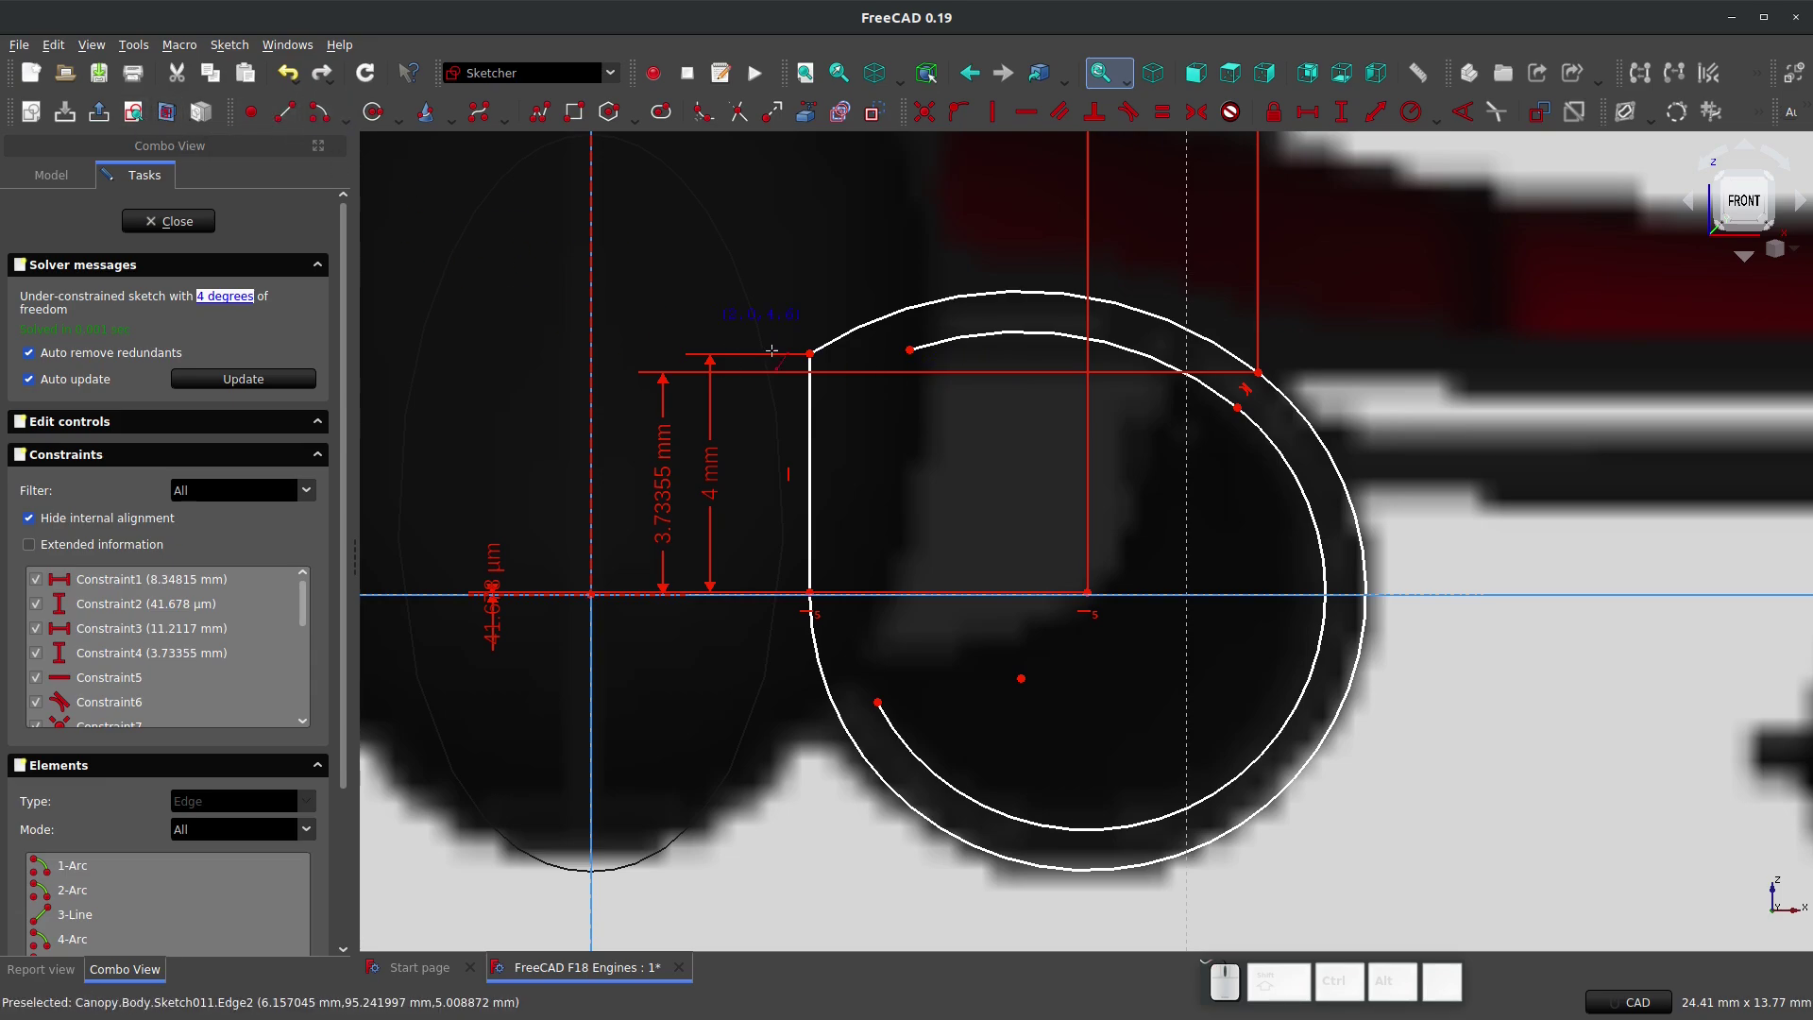
left_click(904, 353)
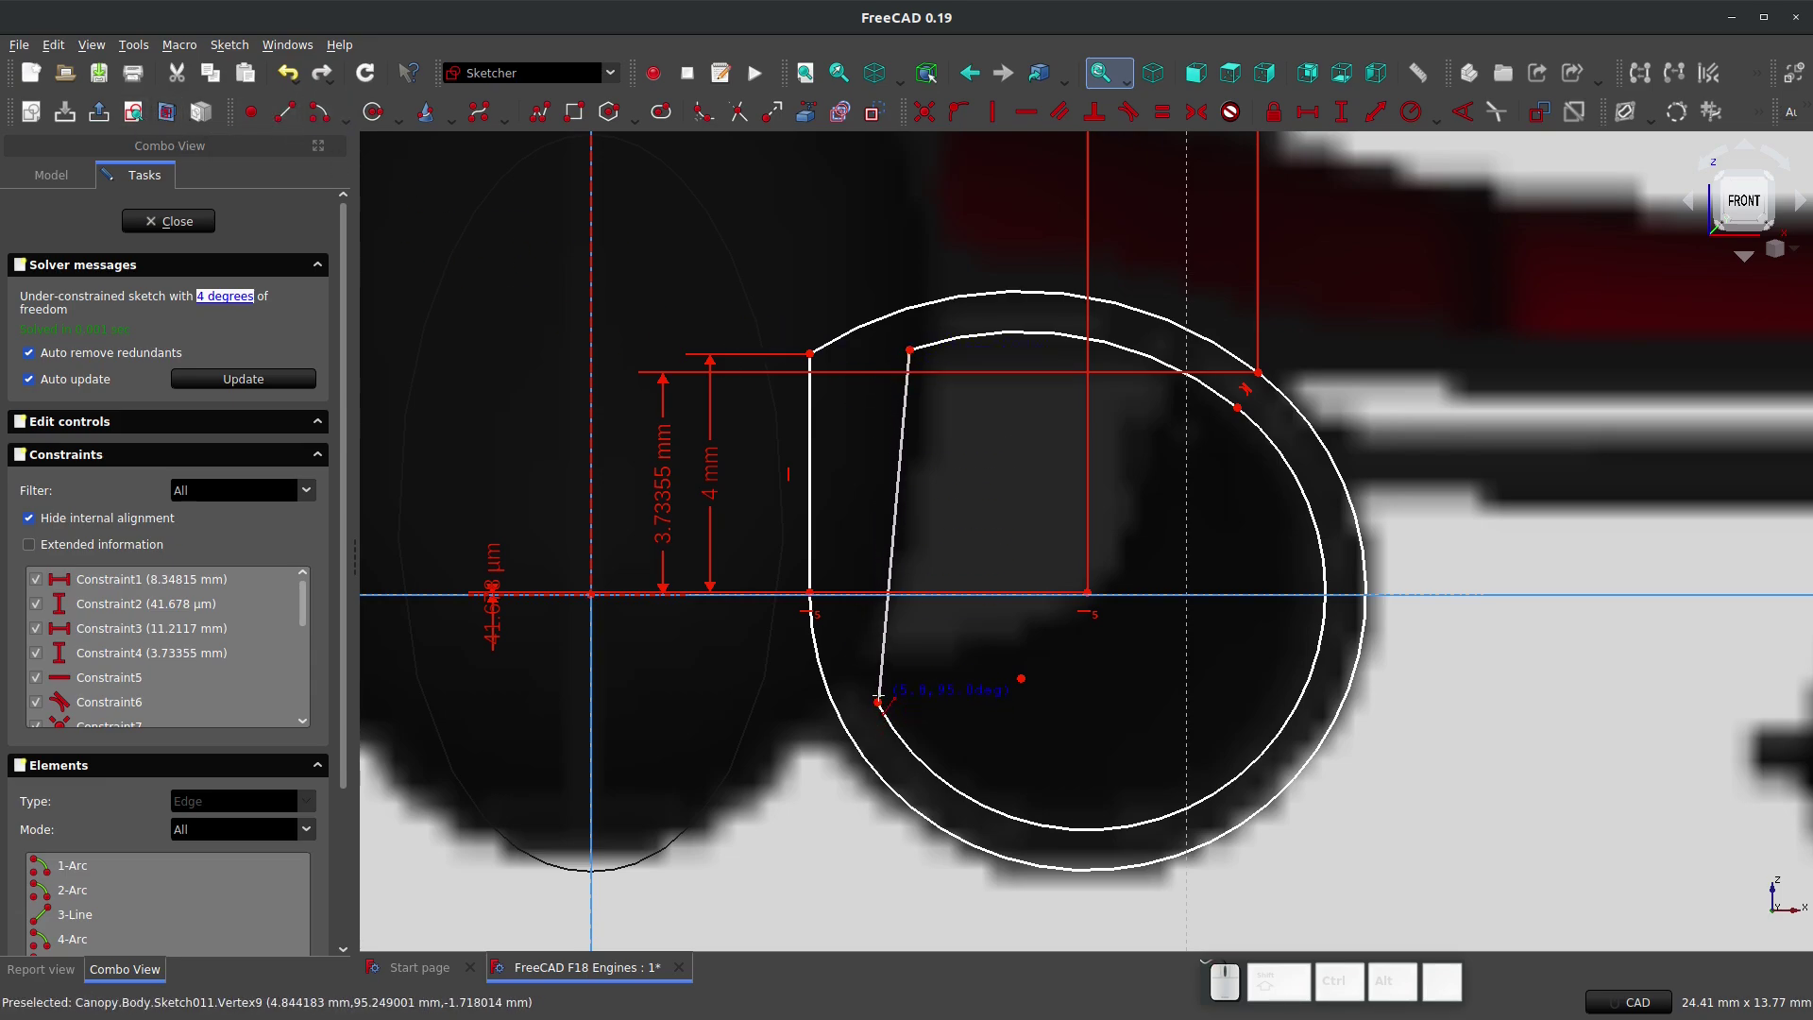
key("Escape")
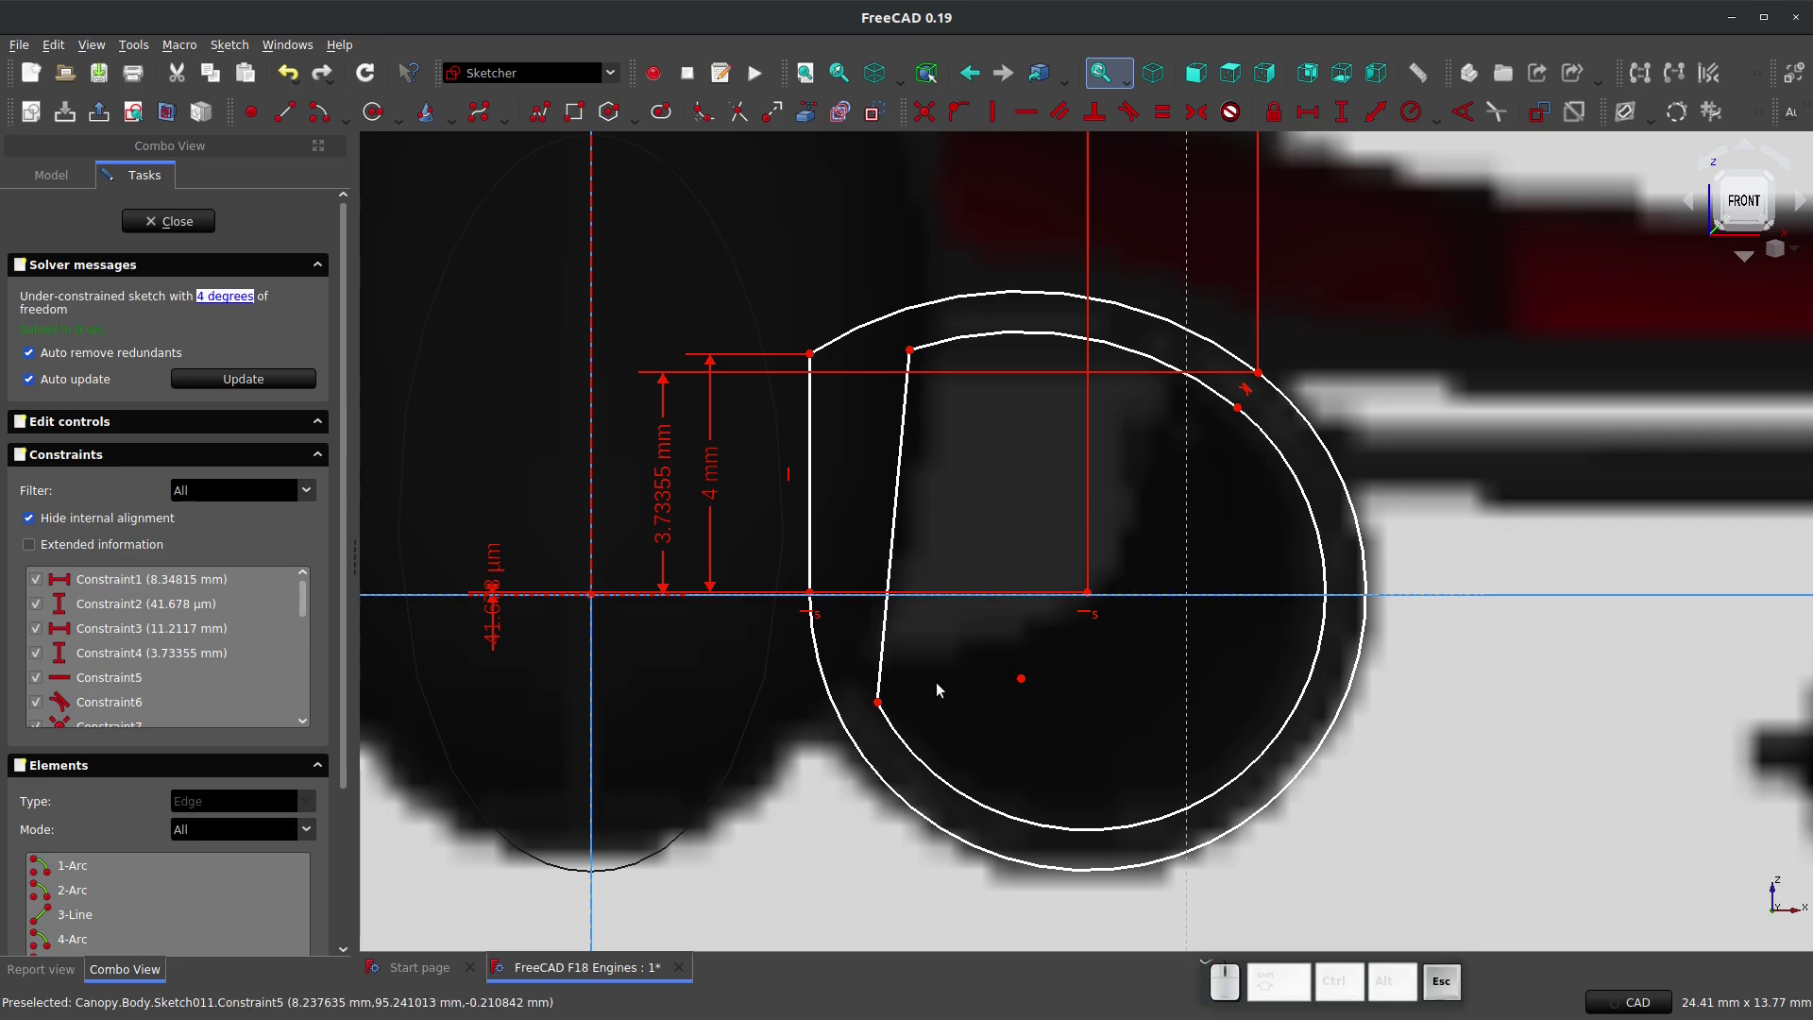
Step: Constrain the new inner line vertical and make it tangent to the lower inner arc at their shared end
left_click(877, 704)
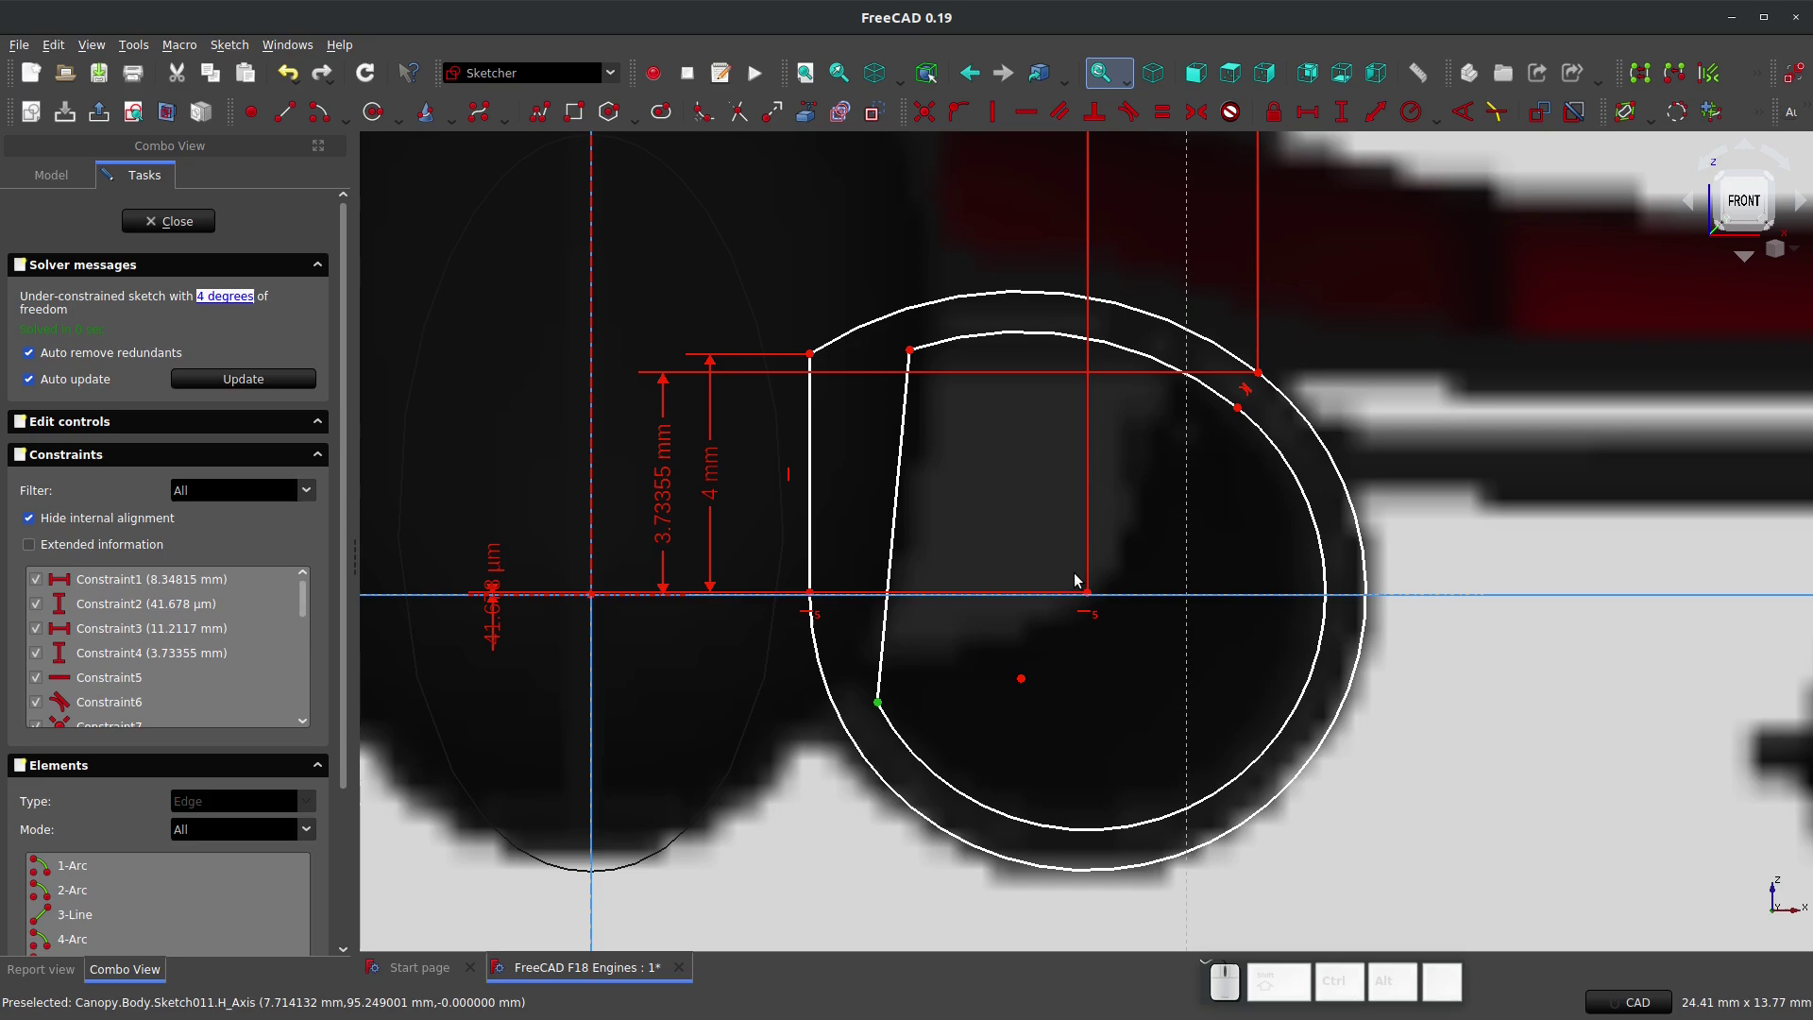
left_click(905, 505)
key("v")
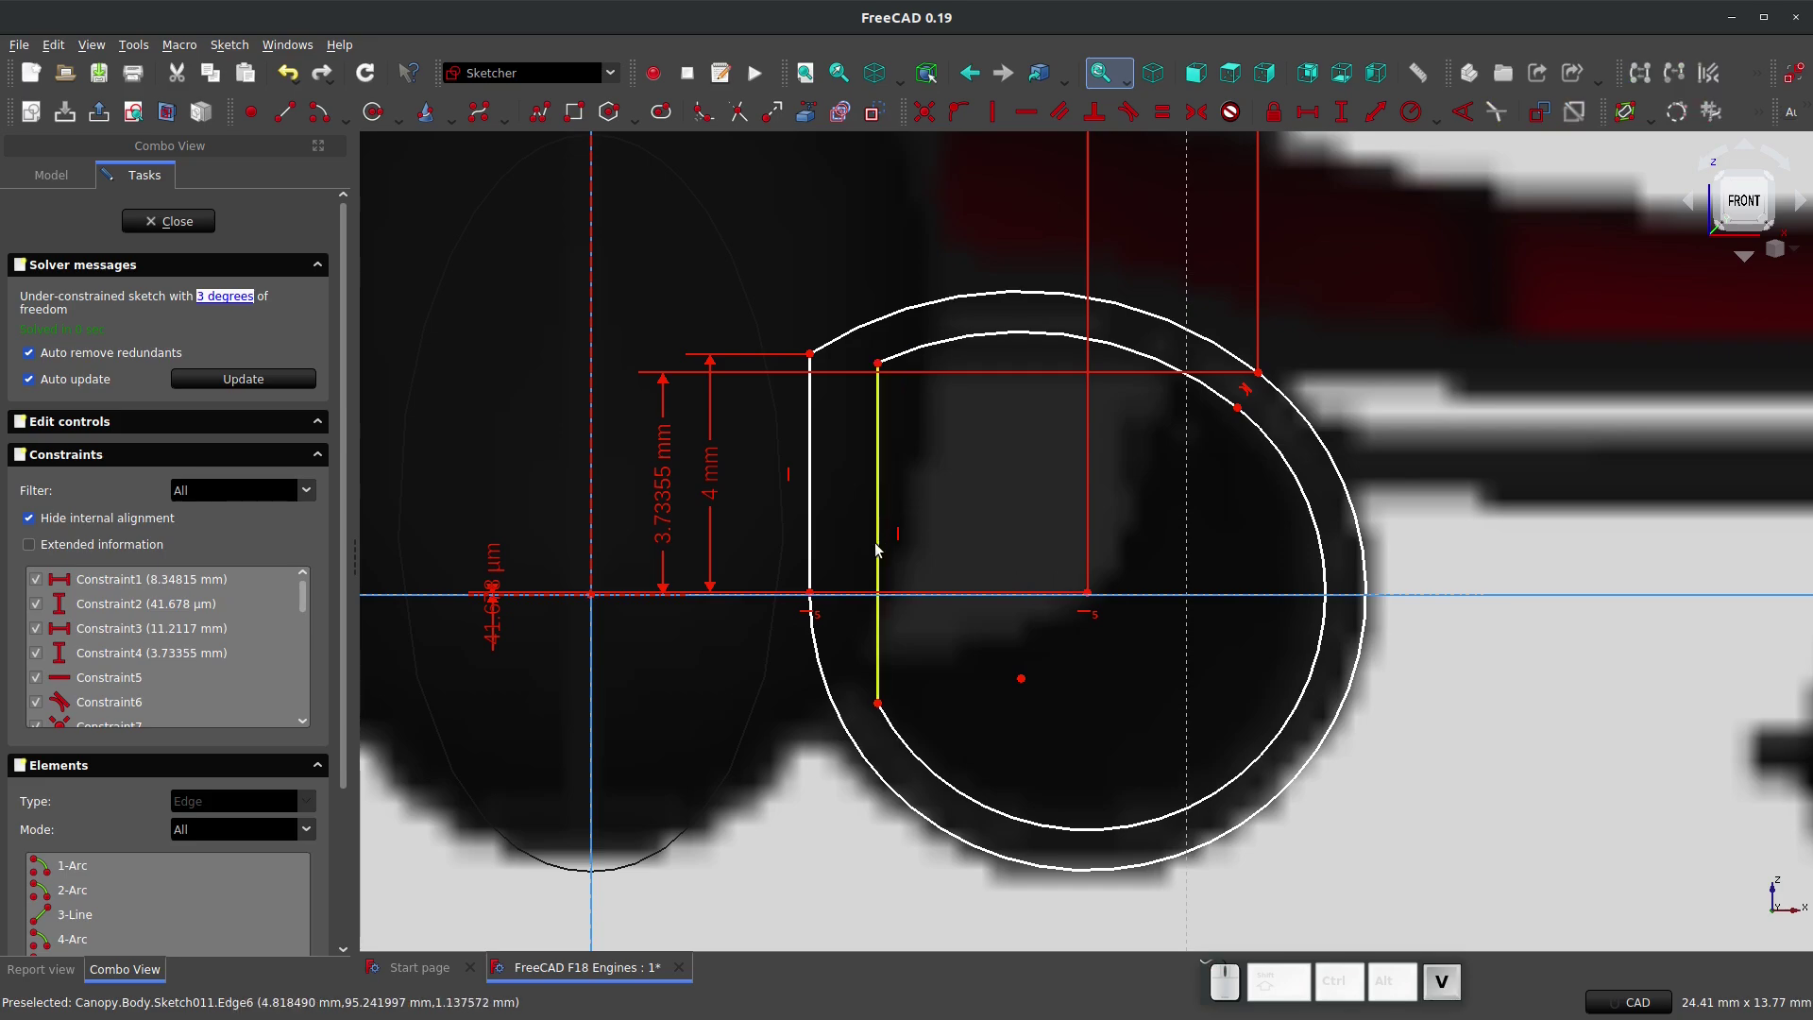
left_click(881, 678)
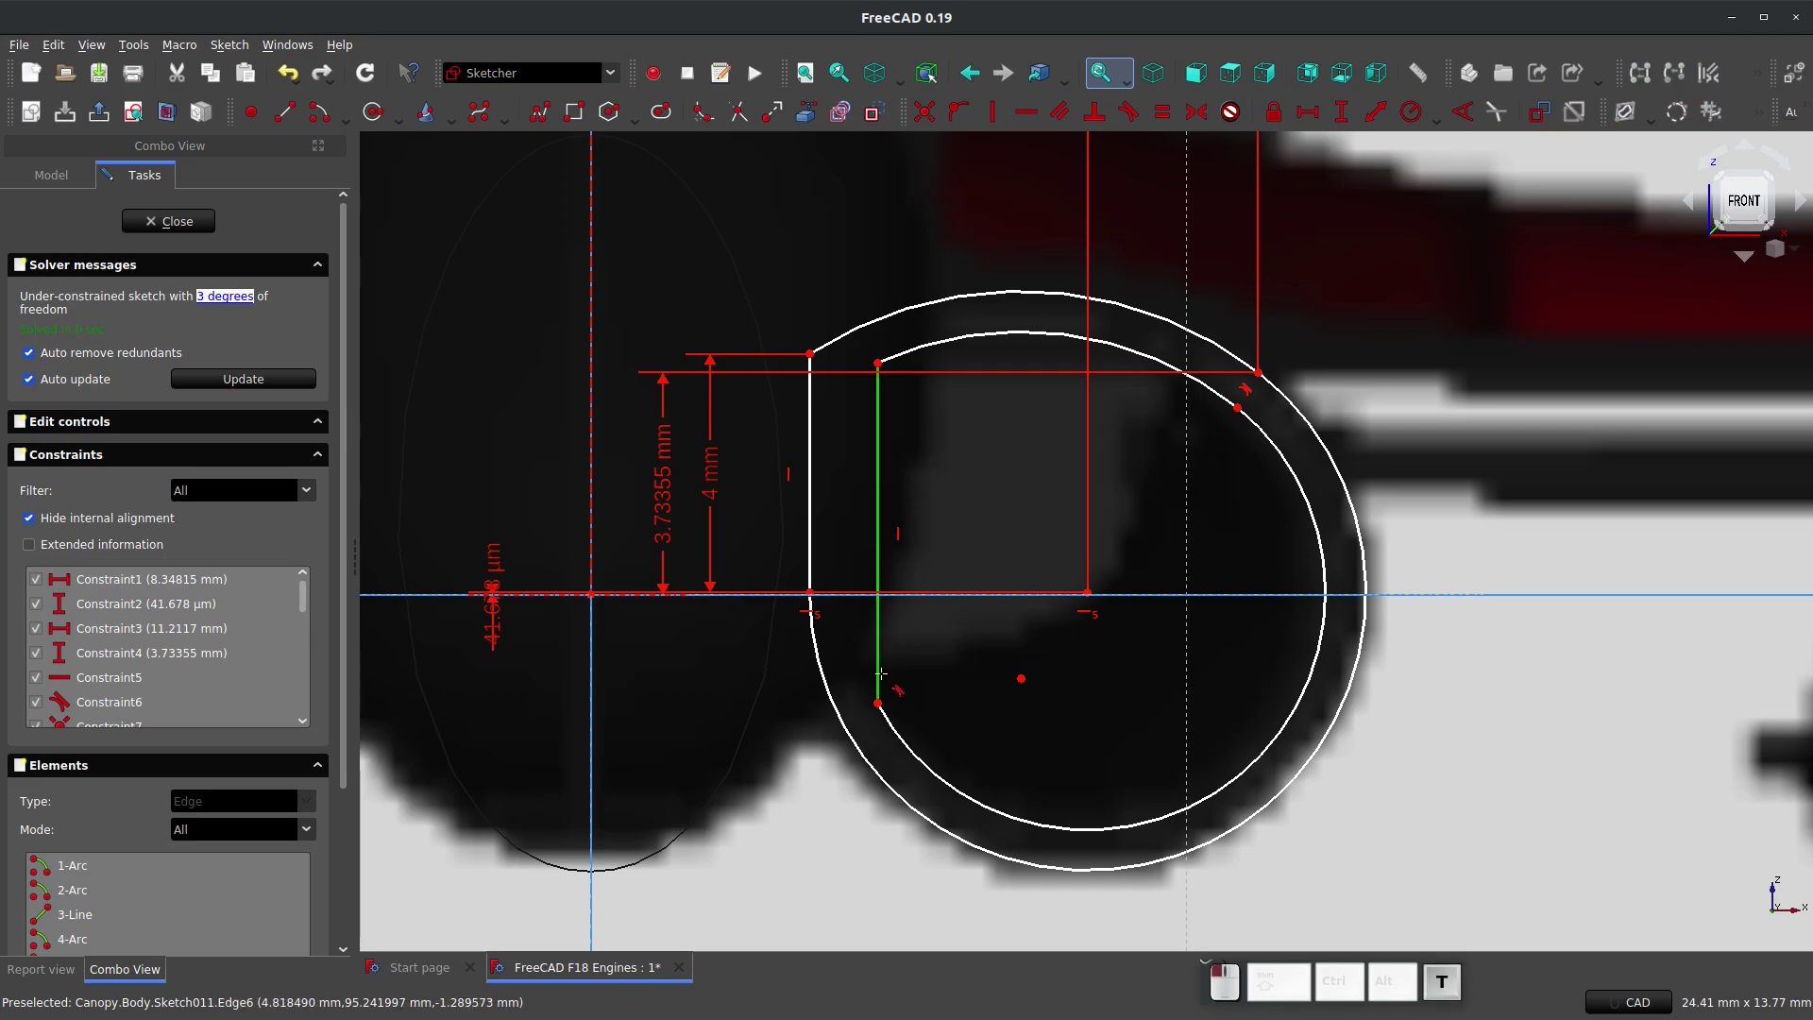
left_click(913, 726)
key("t")
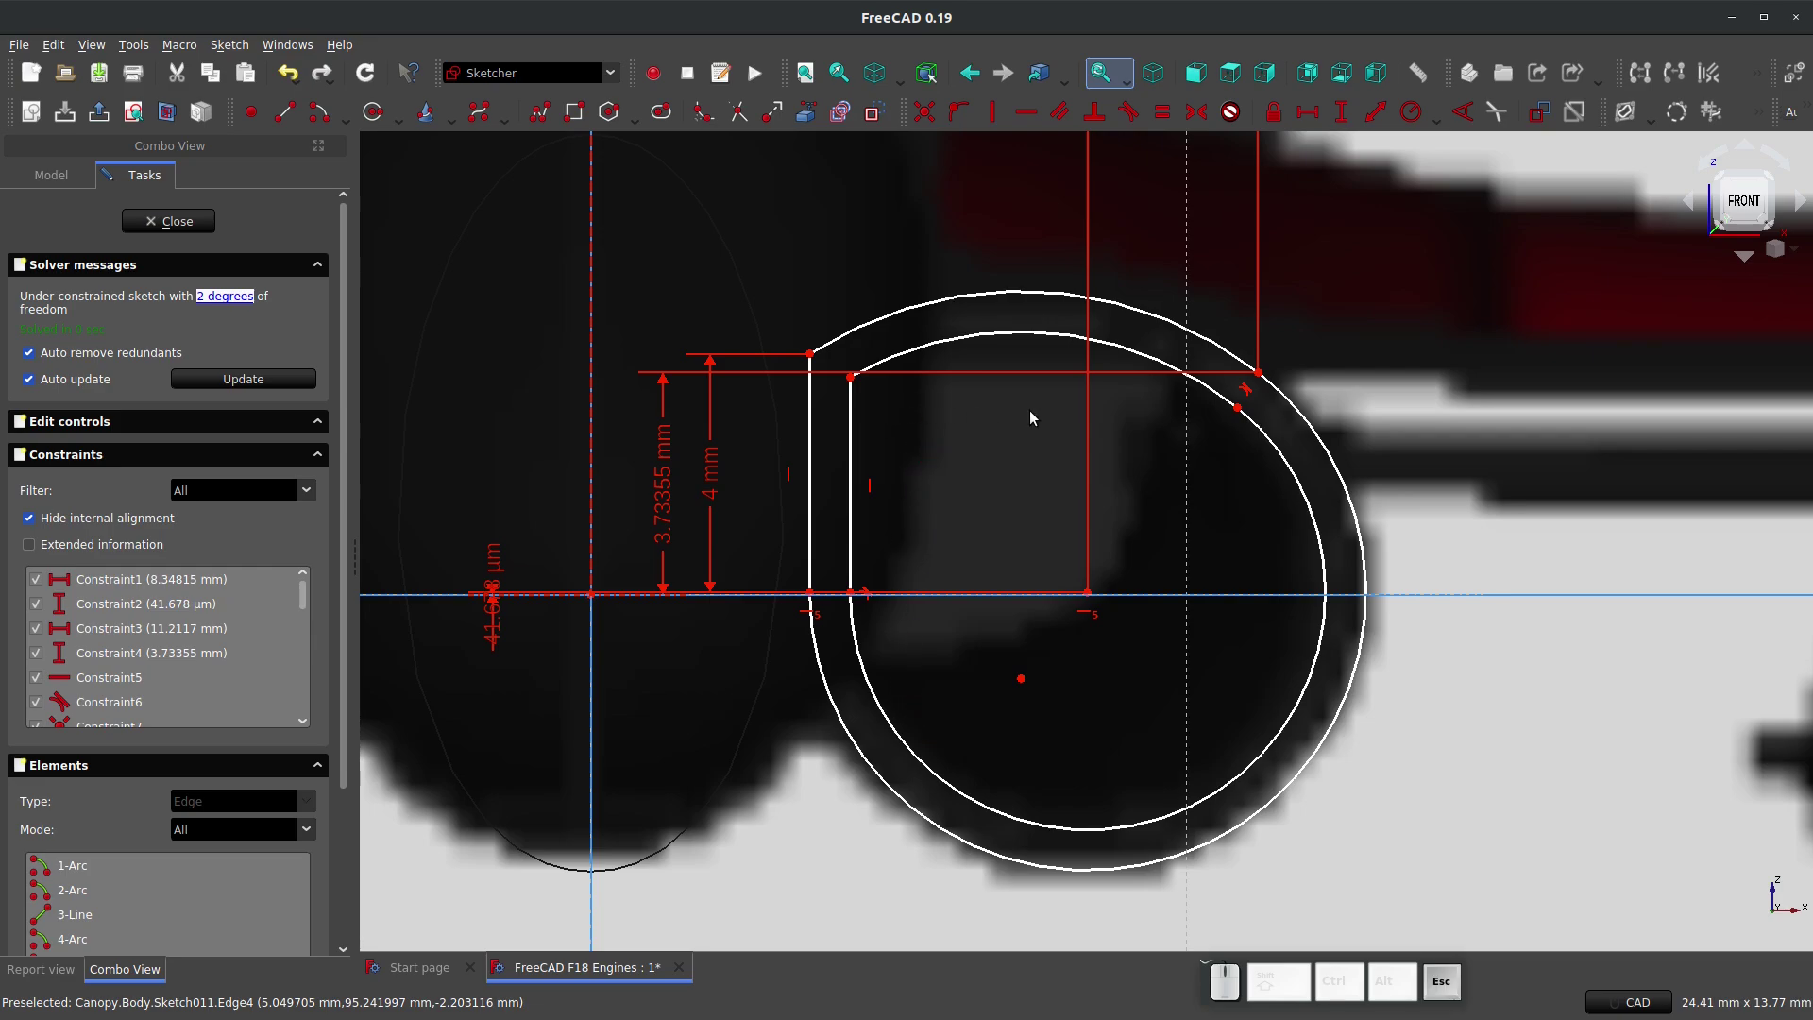
Step: Make the upper and lower inner arcs tangent to each other at their shared outer end
mouse_move(1240, 407)
left_mouse_down()
mouse_move(1203, 385)
mouse_move(1265, 455)
mouse_move(1240, 410)
left_mouse_up()
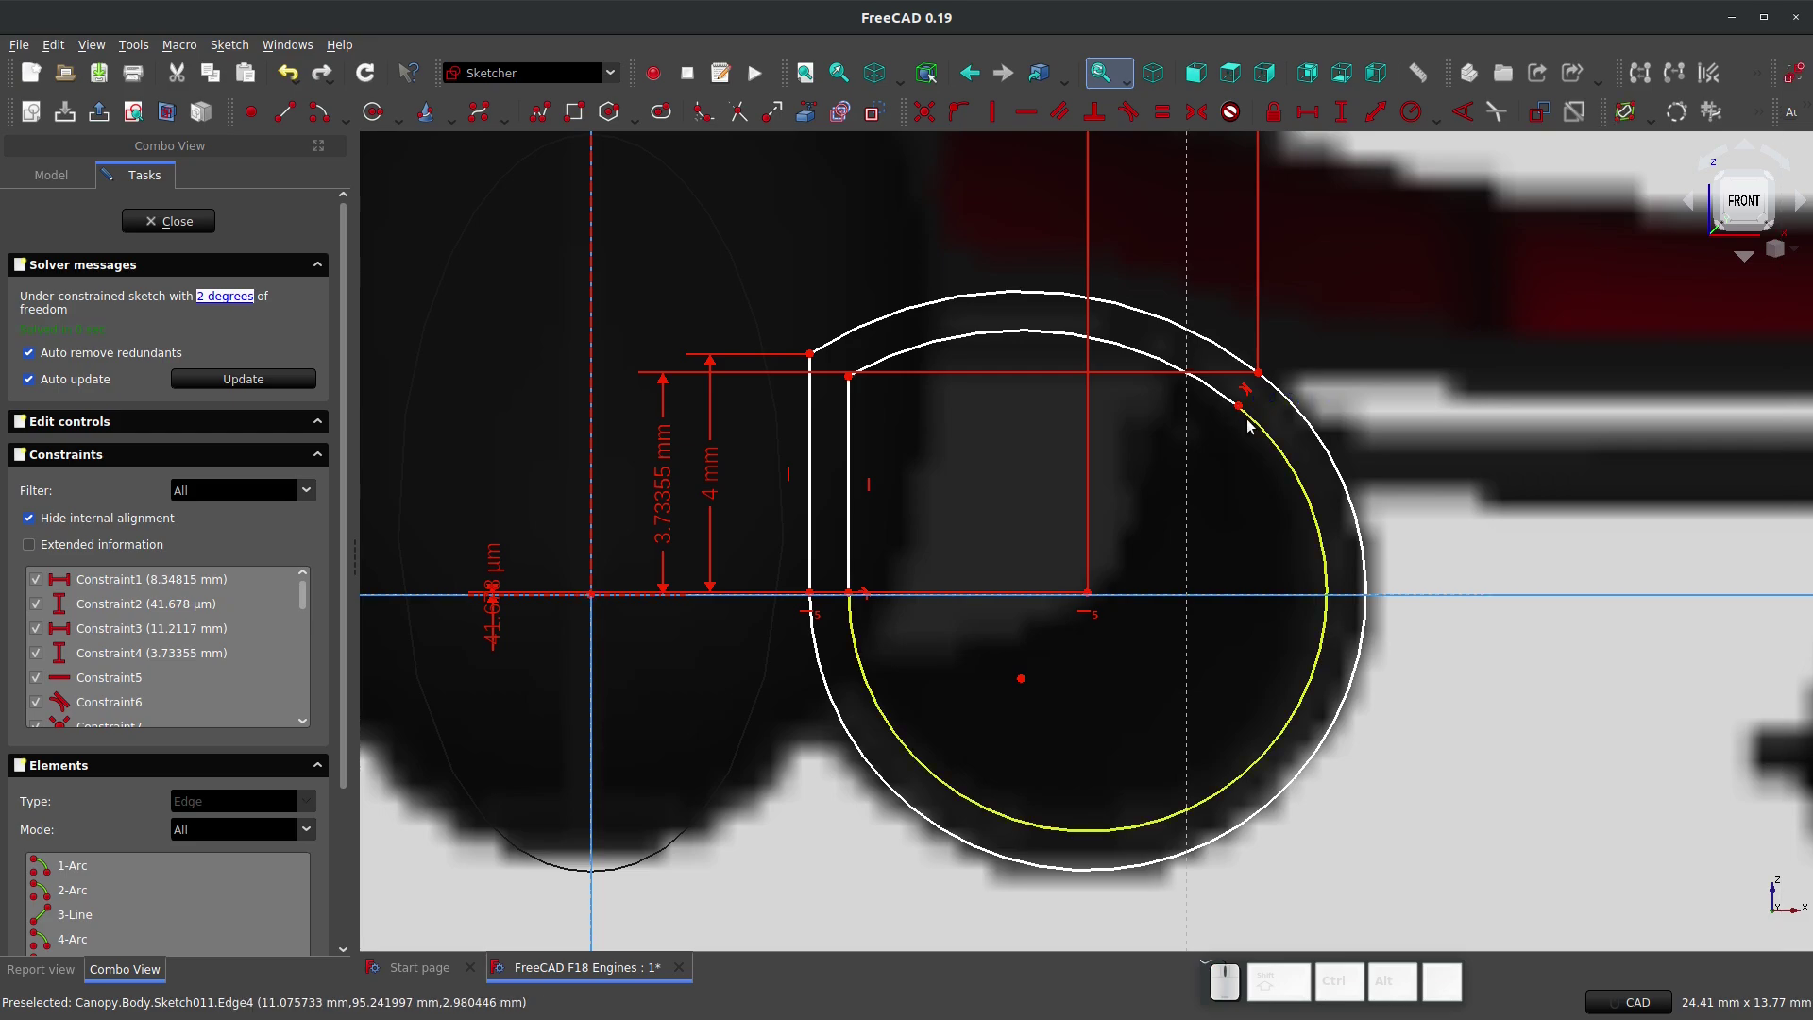
left_click(1217, 392)
left_click(1268, 437)
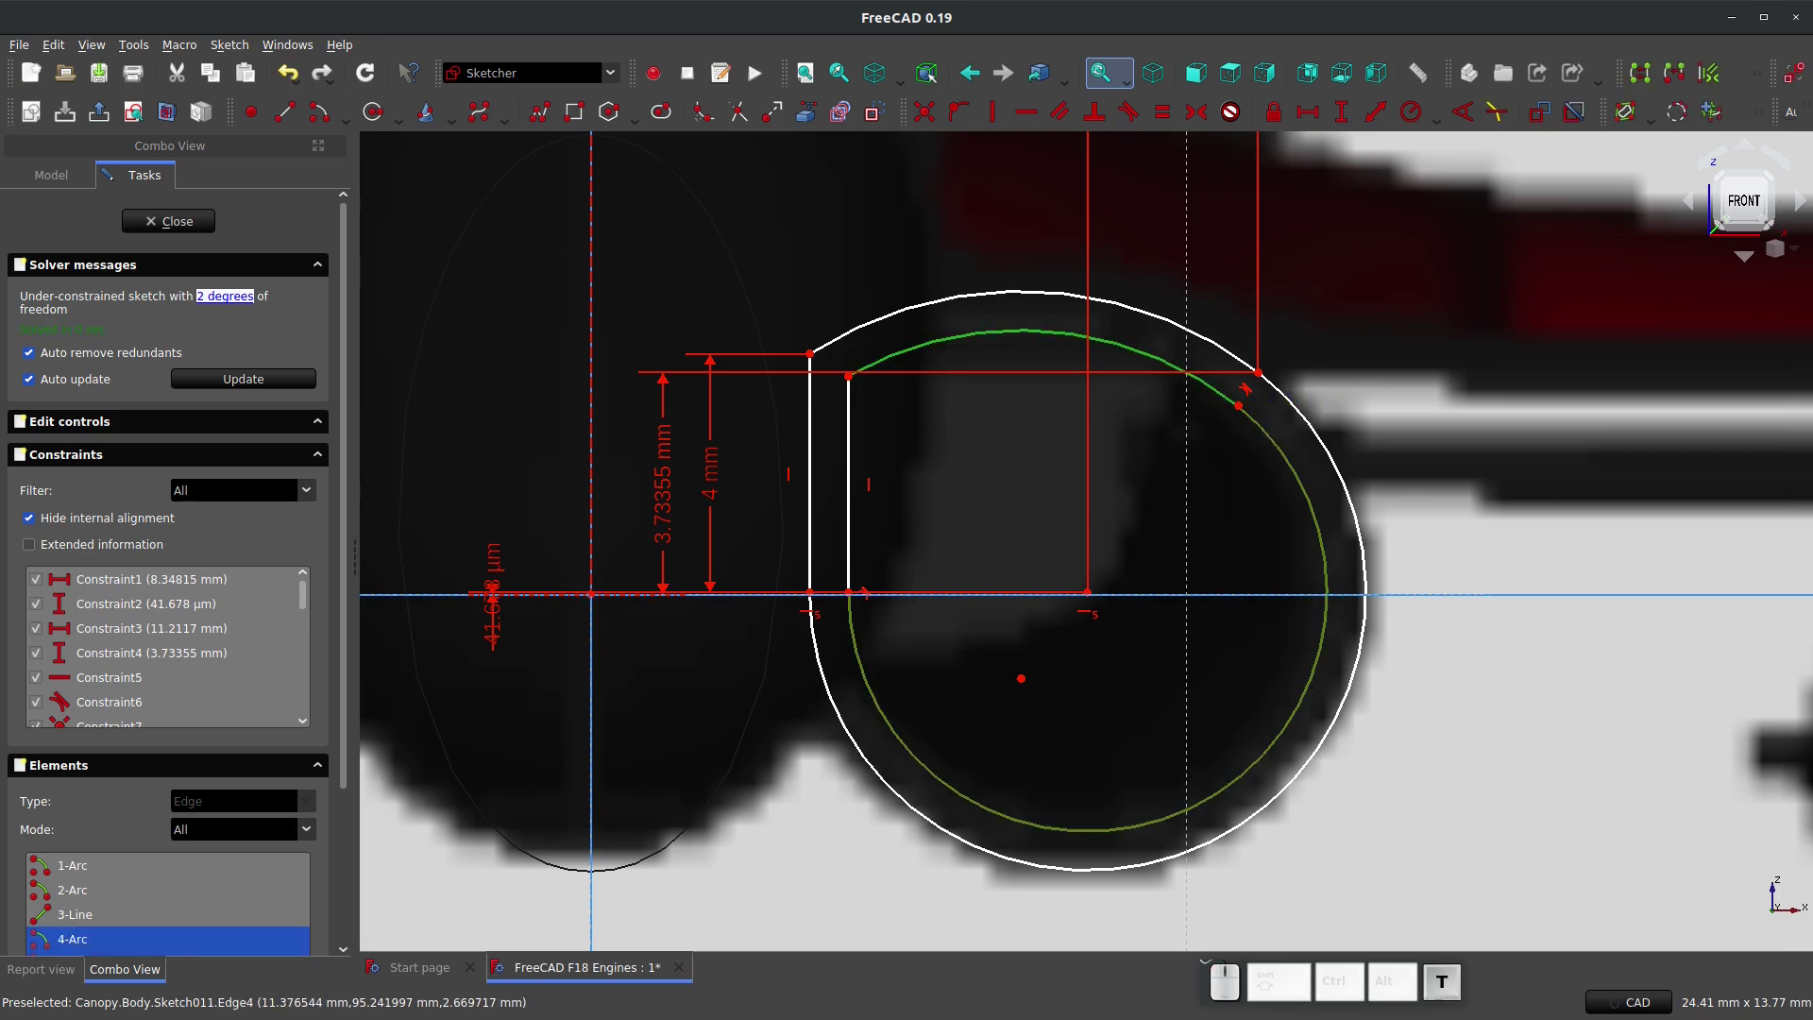
key("t")
left_click(1091, 555)
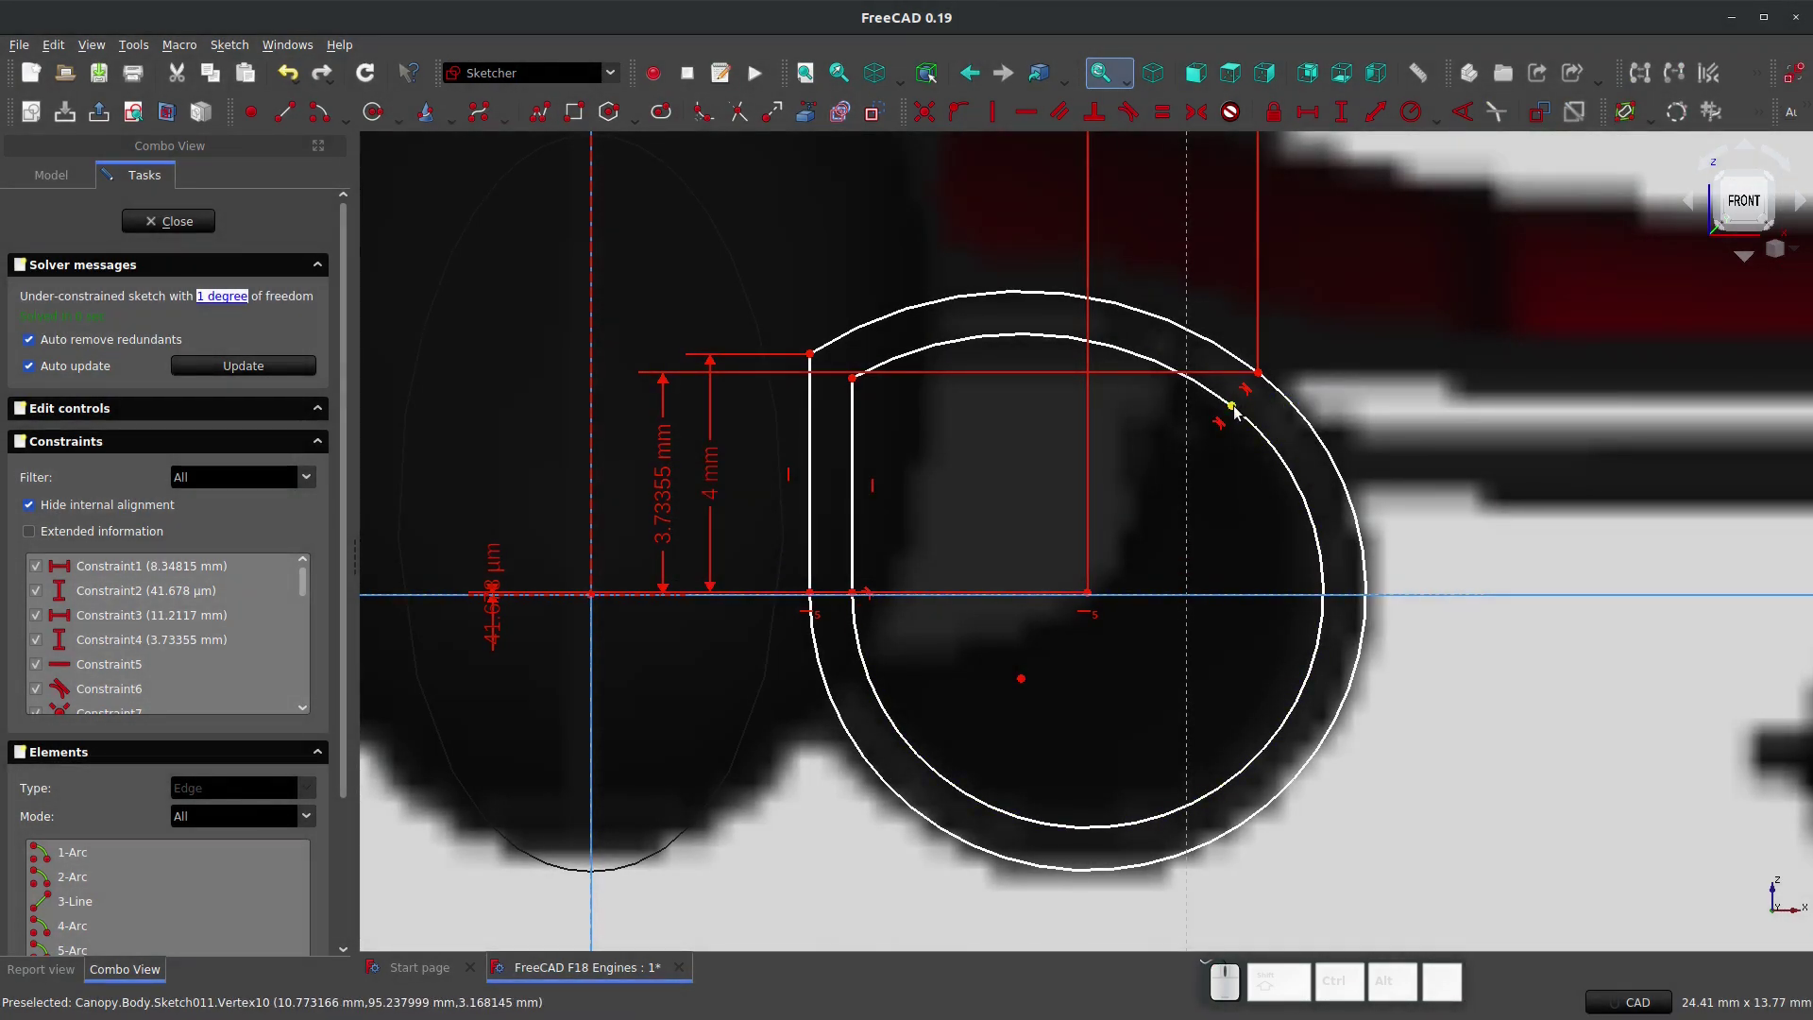
Step: Set the horizontal distance between the upper ends of the inner and outer vertical lines to 0.35 mm and close the sketch
mouse_move(1231, 406)
left_mouse_down()
mouse_move(1263, 362)
mouse_move(1224, 410)
mouse_move(1237, 399)
left_mouse_up()
key("shift+h")
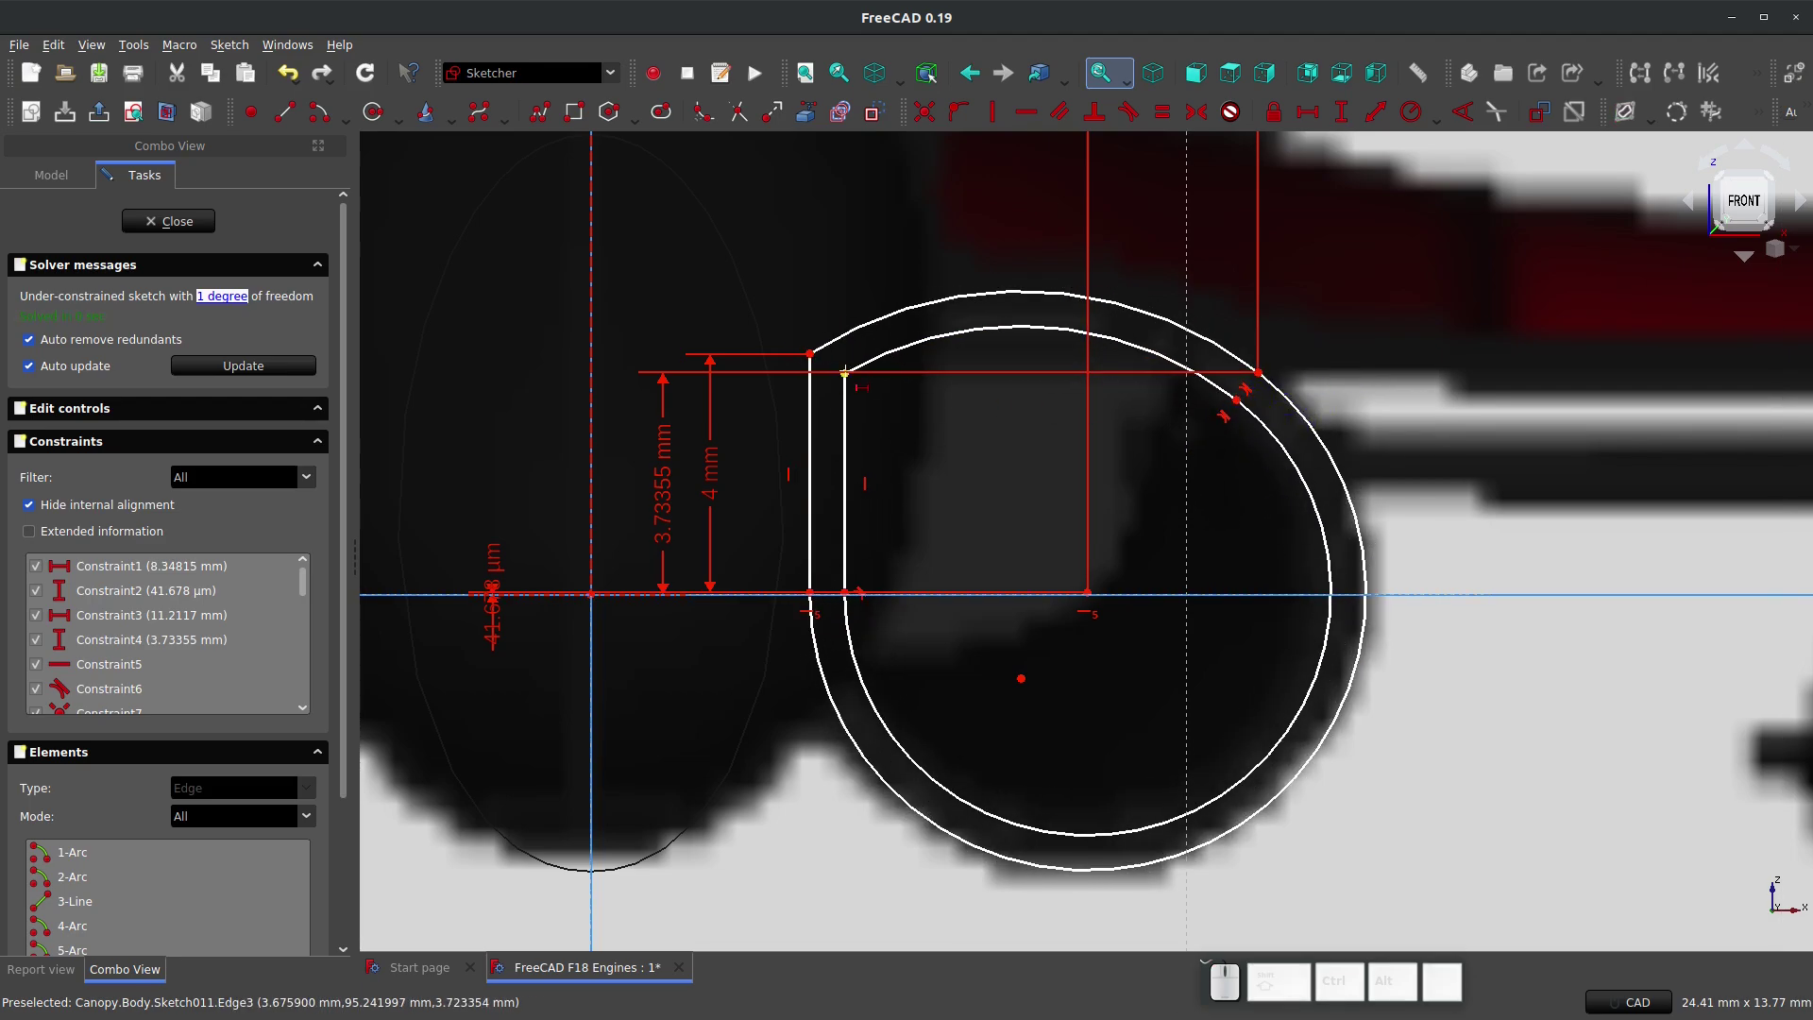
left_click(844, 373)
left_click(810, 354)
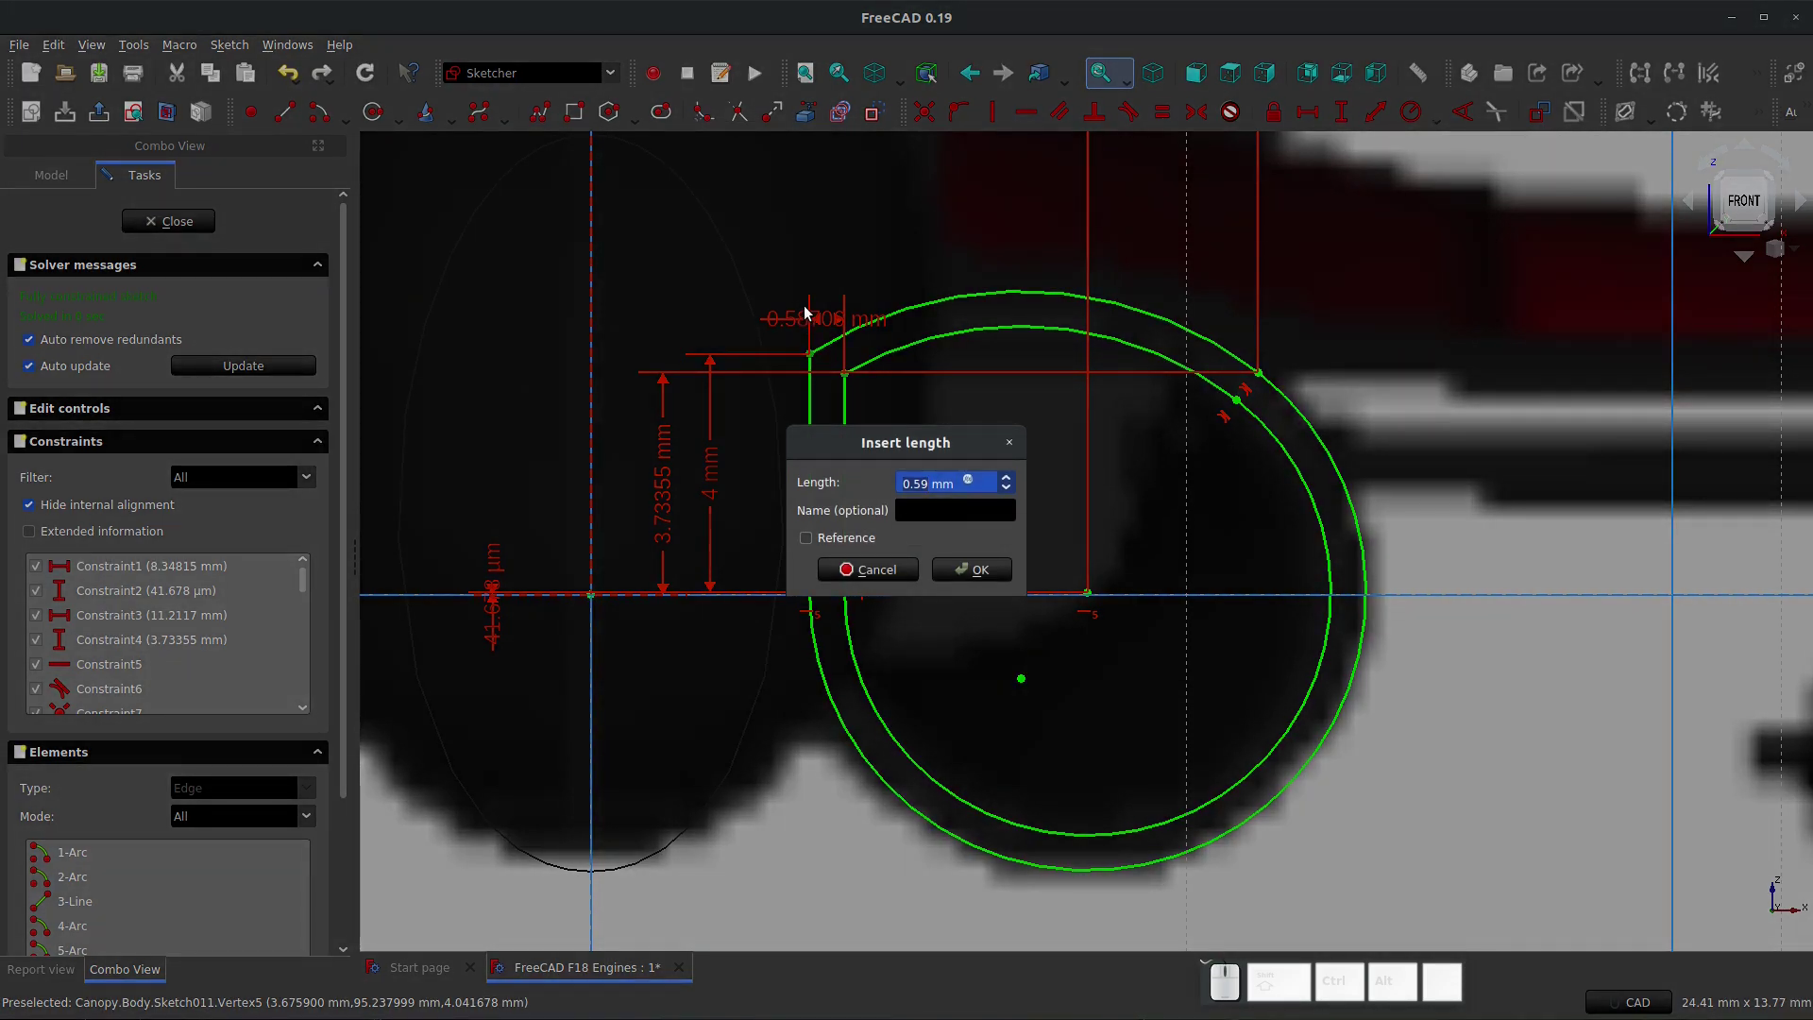
type(".")
type("35")
key("Return")
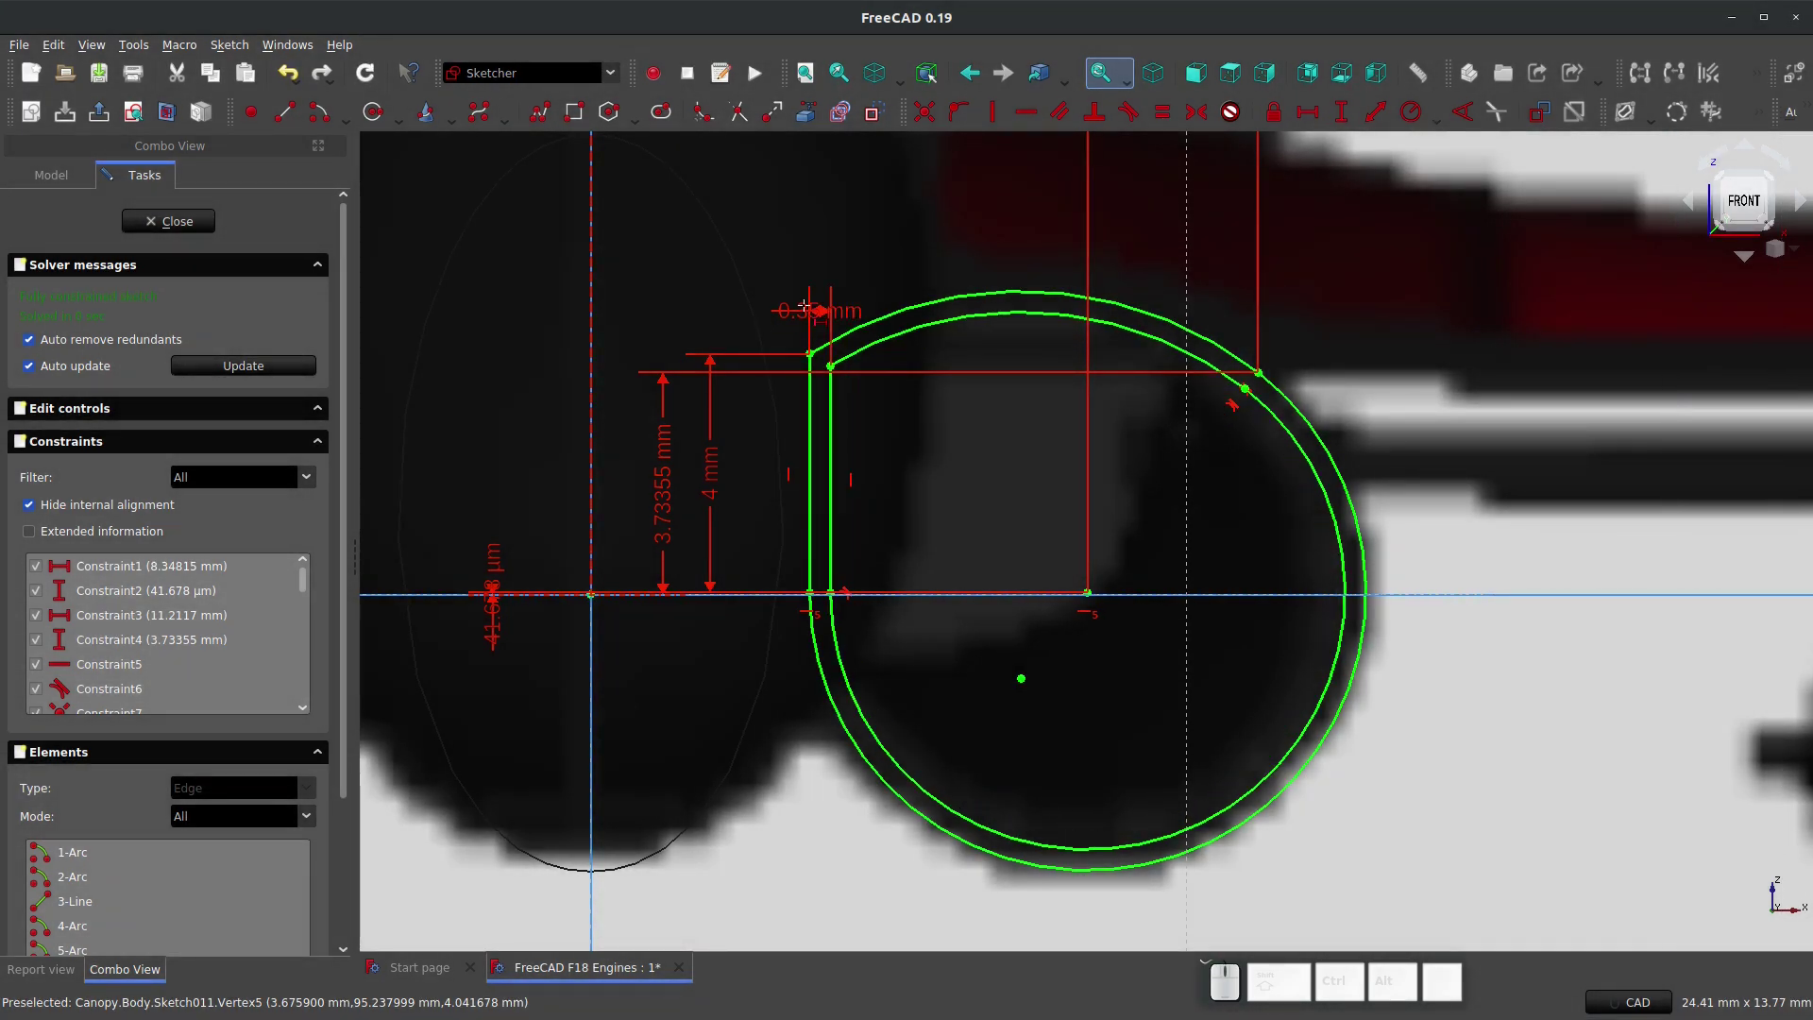
left_click(168, 221)
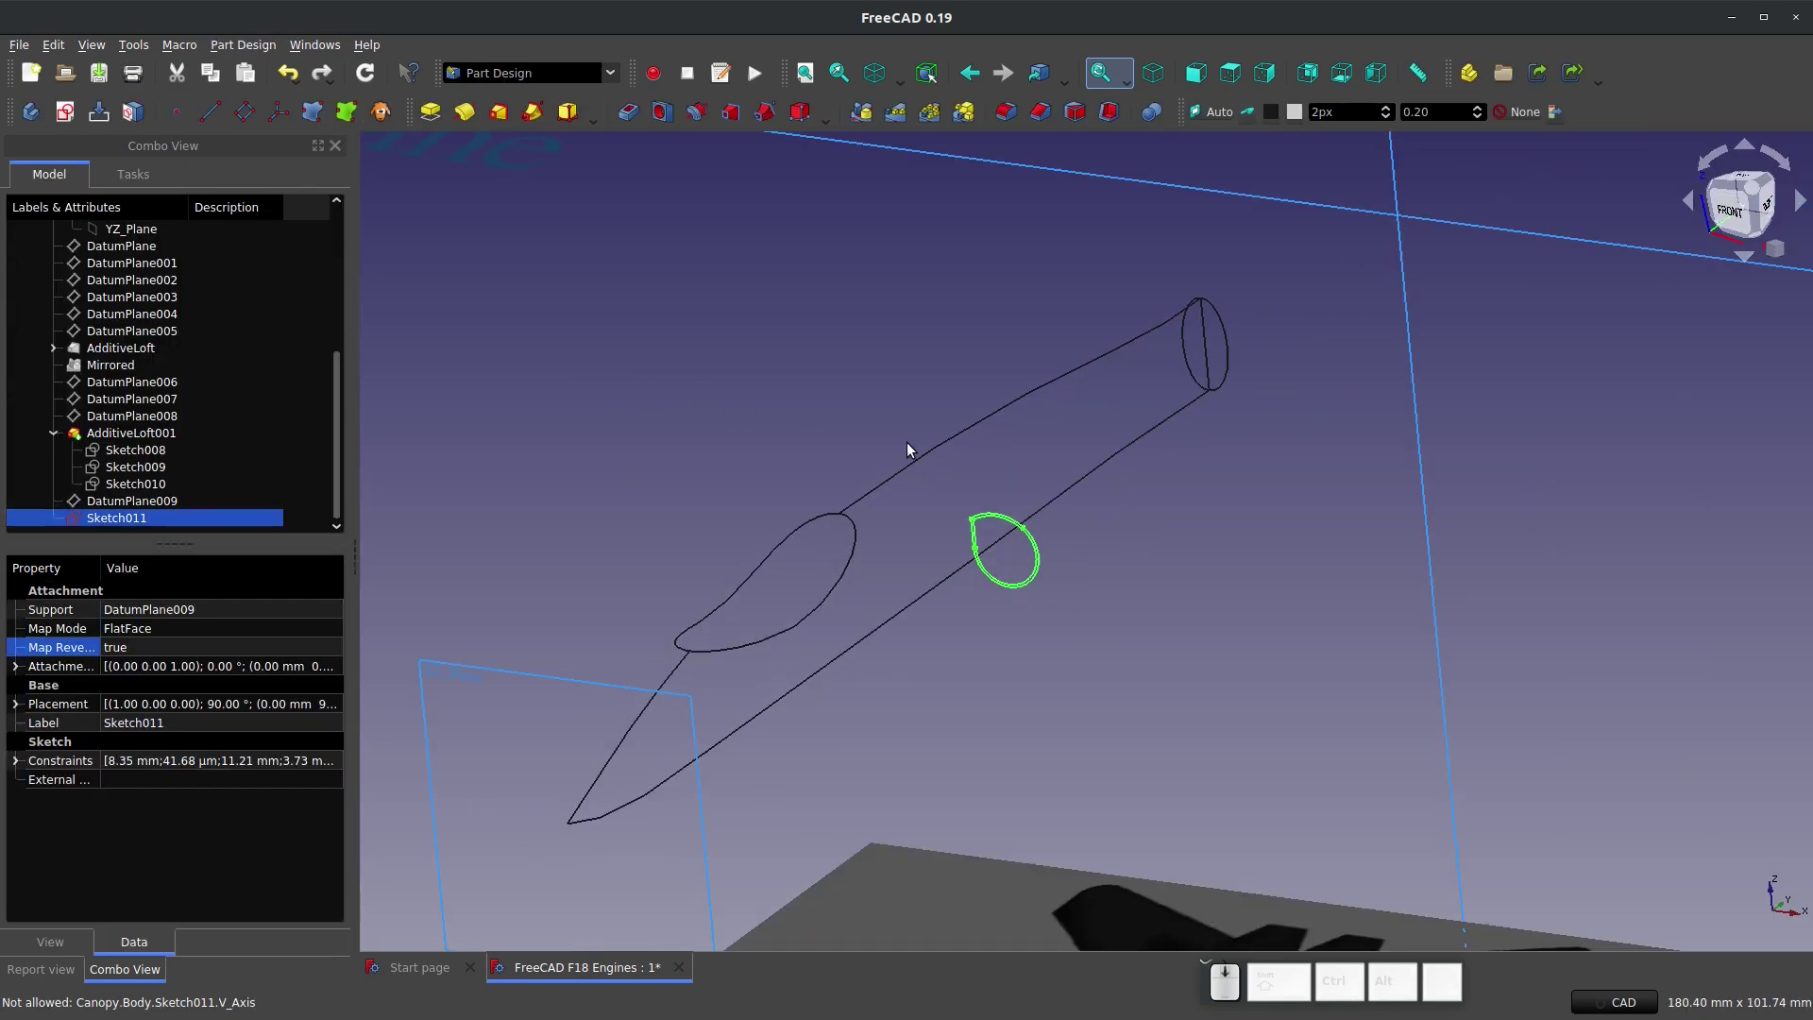
Step: Show the six datum planes along the fuselage, from DatumPlane005 back to DatumPlane
left_click(1218, 483)
scroll(1216, 489, "down", 2)
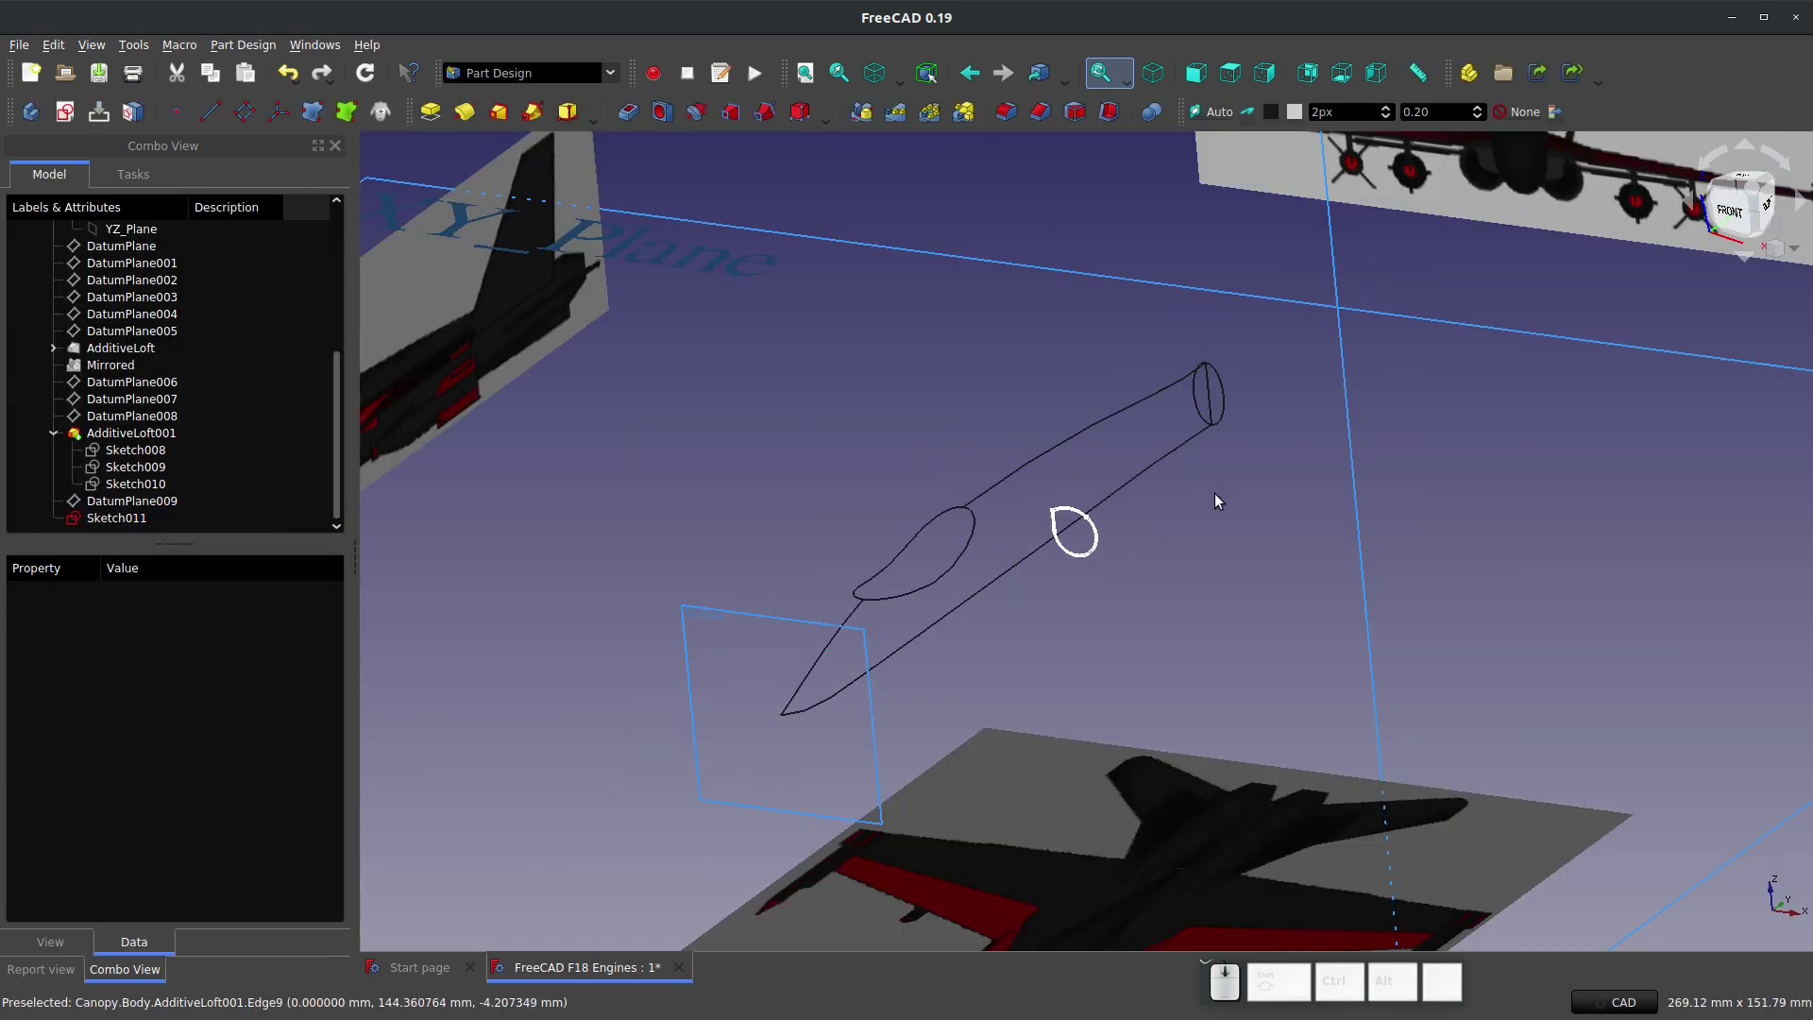
mouse_move(1214, 493)
middle_mouse_down()
mouse_move(1083, 527)
mouse_move(1240, 660)
middle_mouse_up()
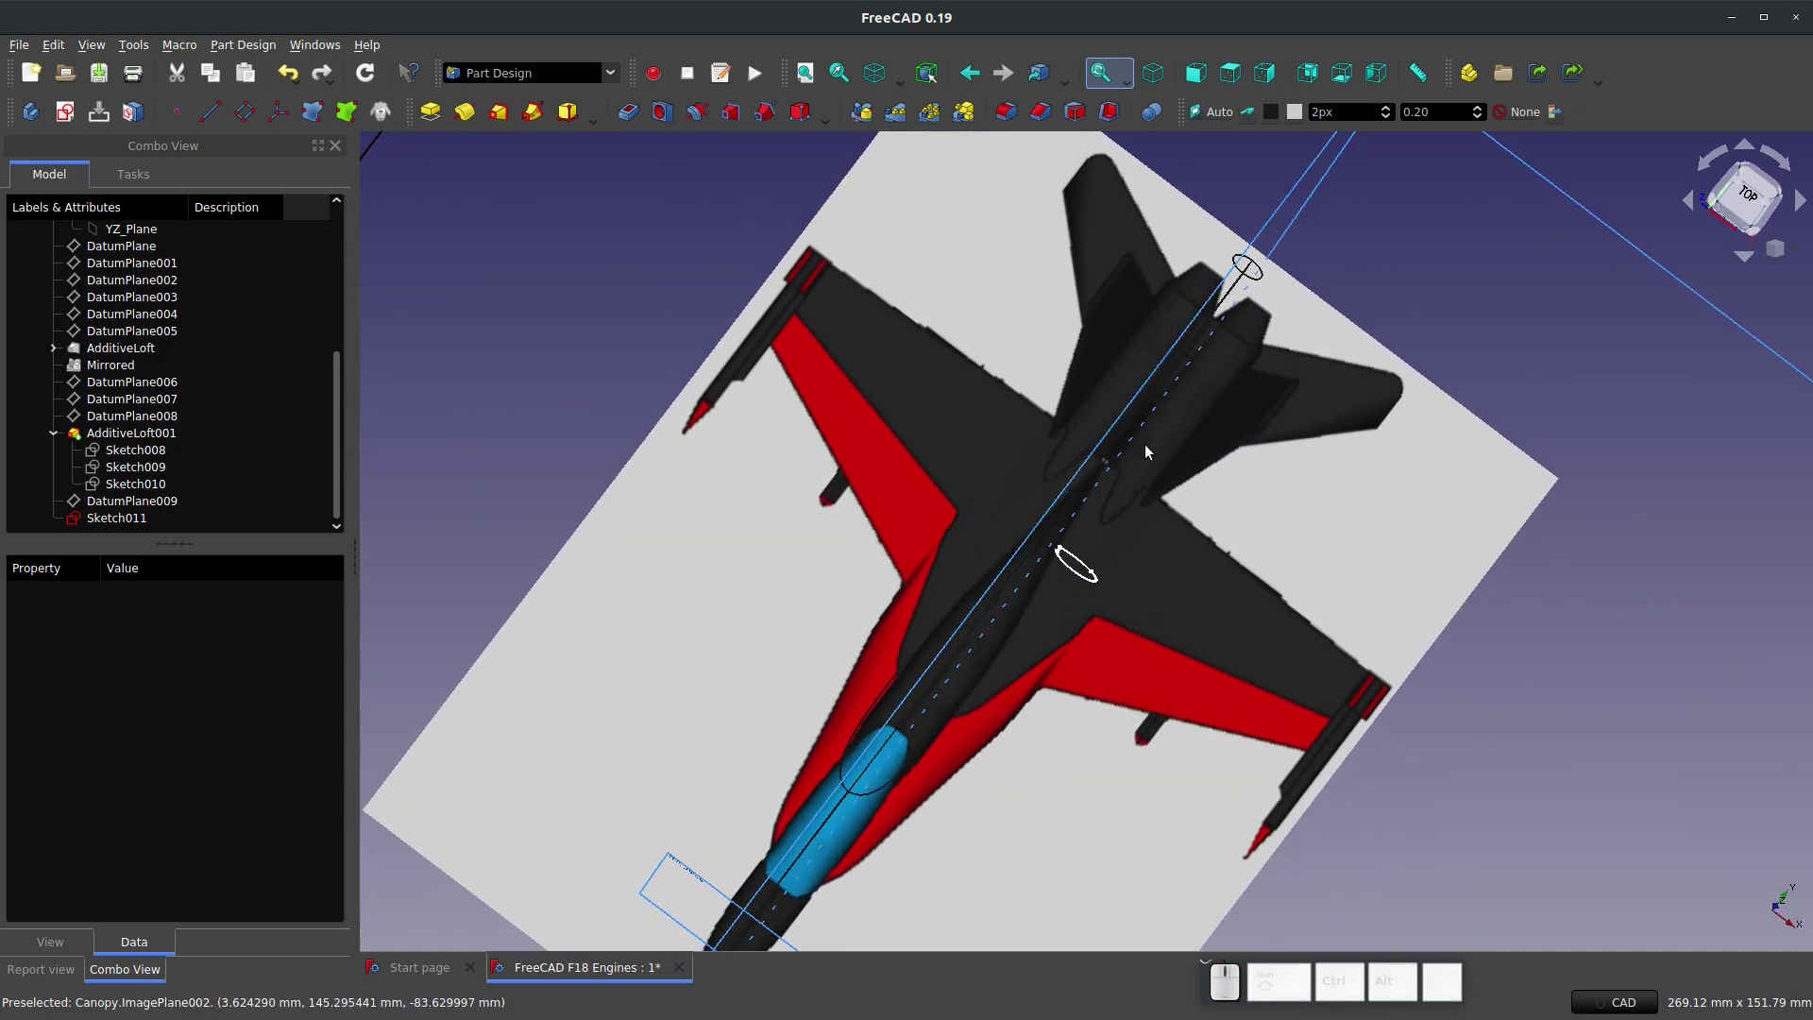
key("0")
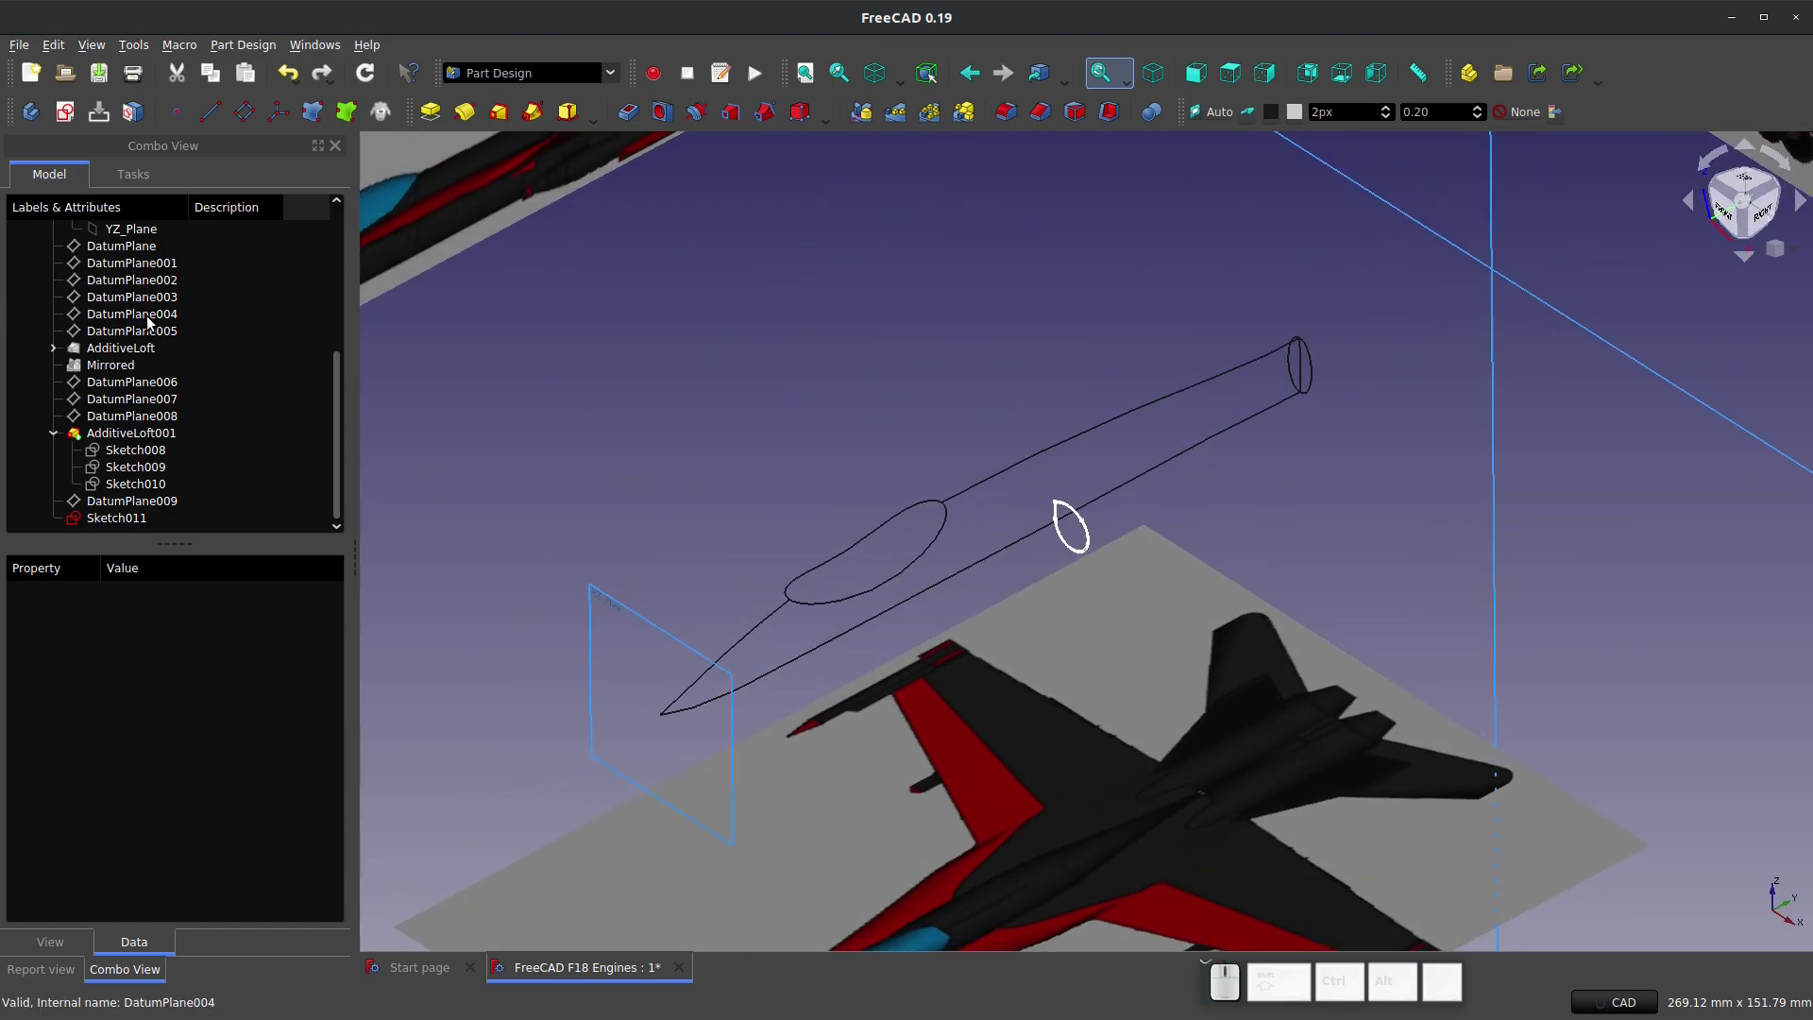
left_click(148, 330)
key("space")
left_click(147, 313)
key("space")
left_click(147, 296)
key("space")
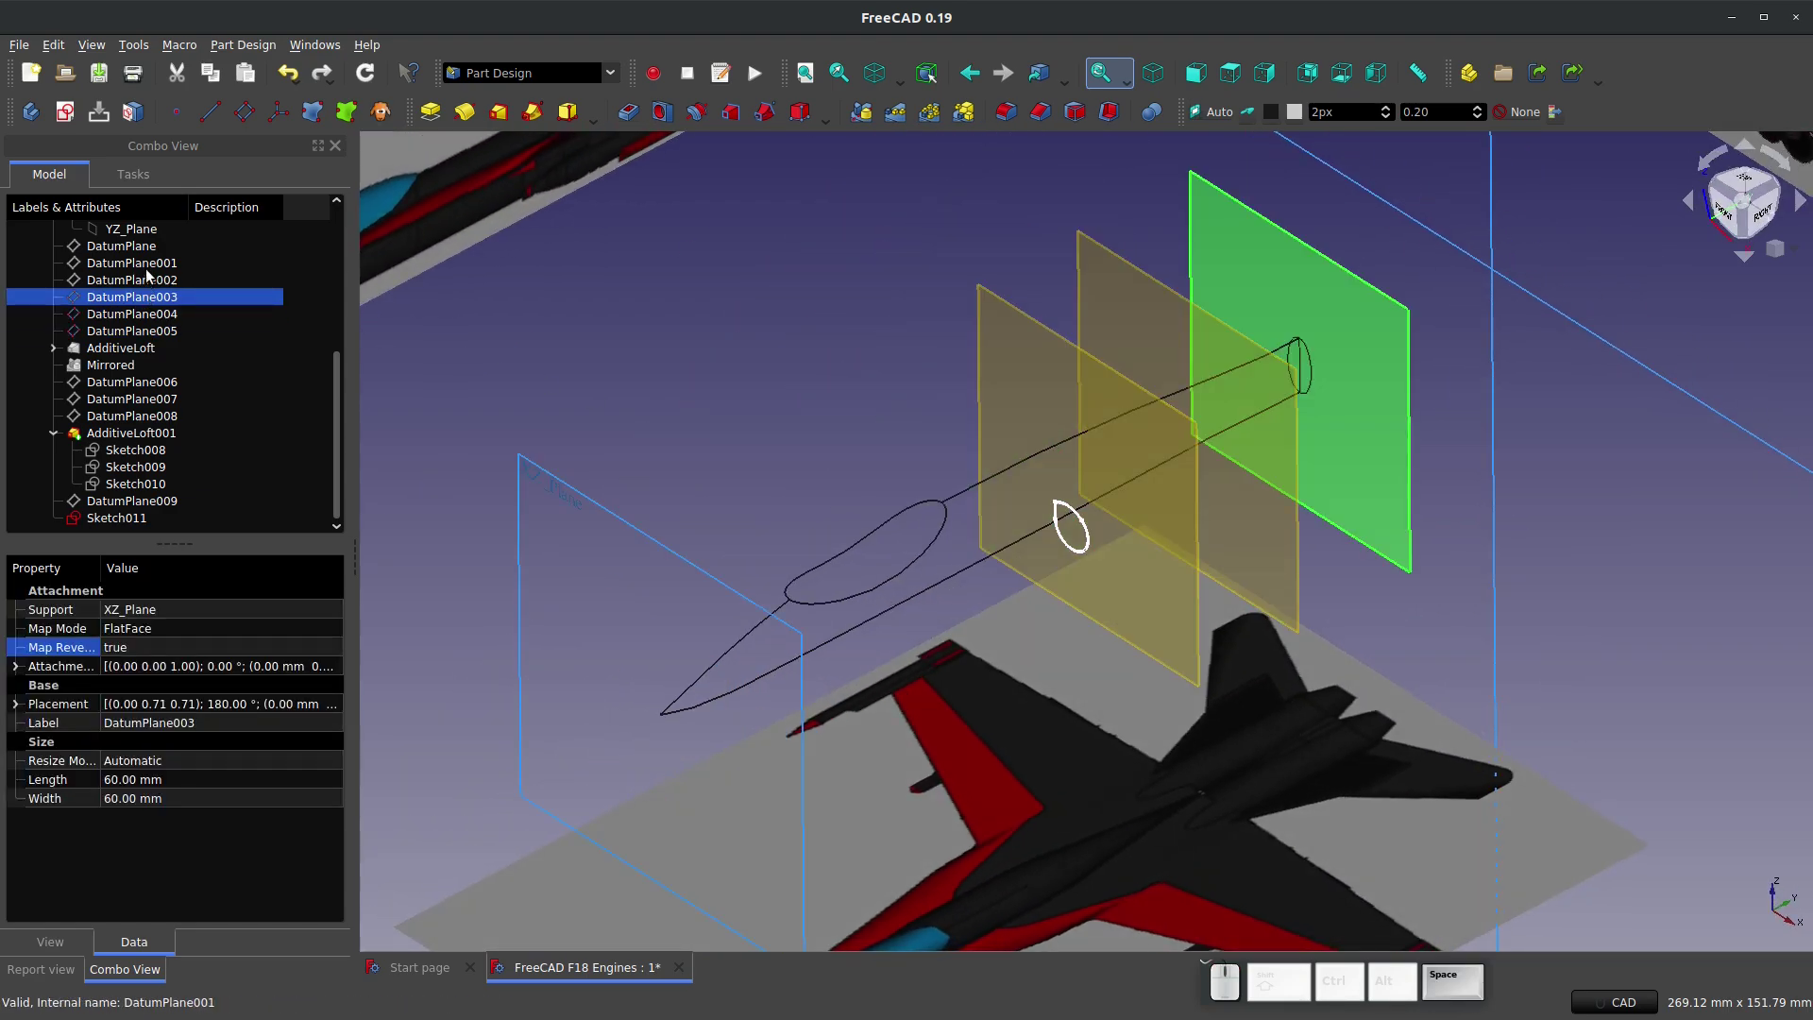
left_click(147, 280)
key("space")
left_click(146, 262)
key("space")
left_click(143, 245)
key("space")
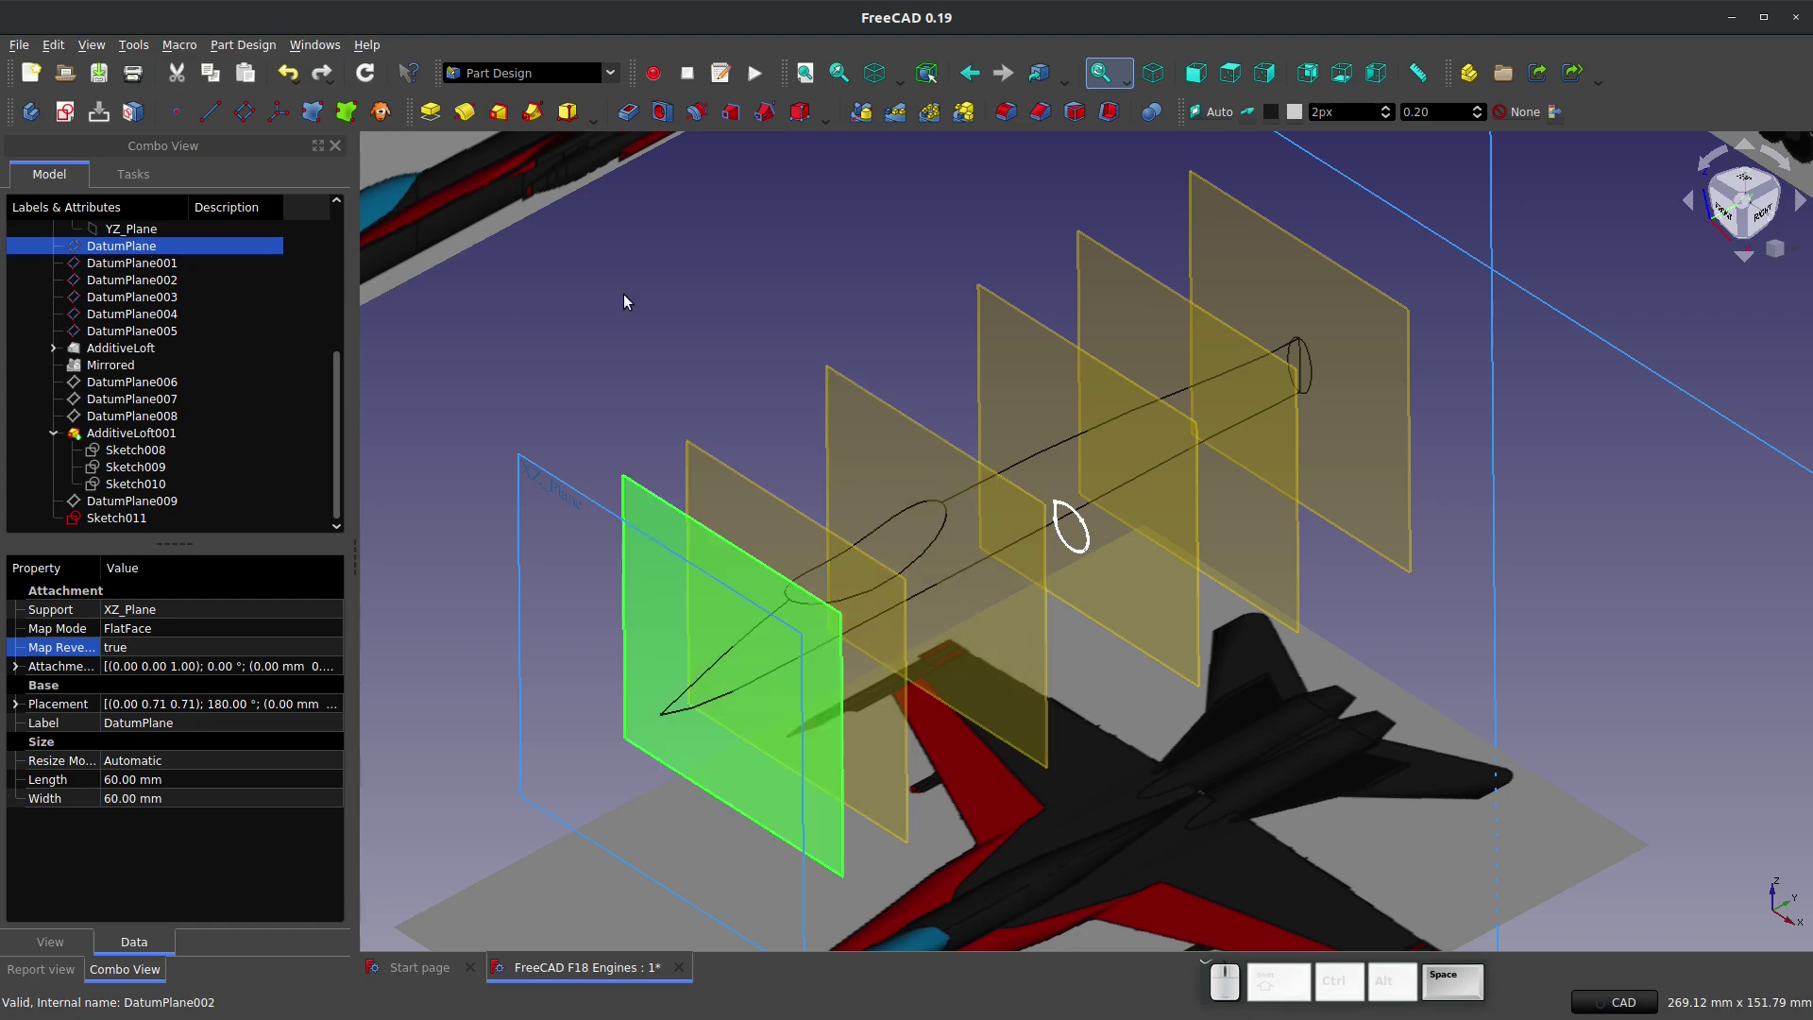
Step: Start a new sketch on DatumPlane005, the plane near the wings' trailing edge in the top view
left_click(1230, 73)
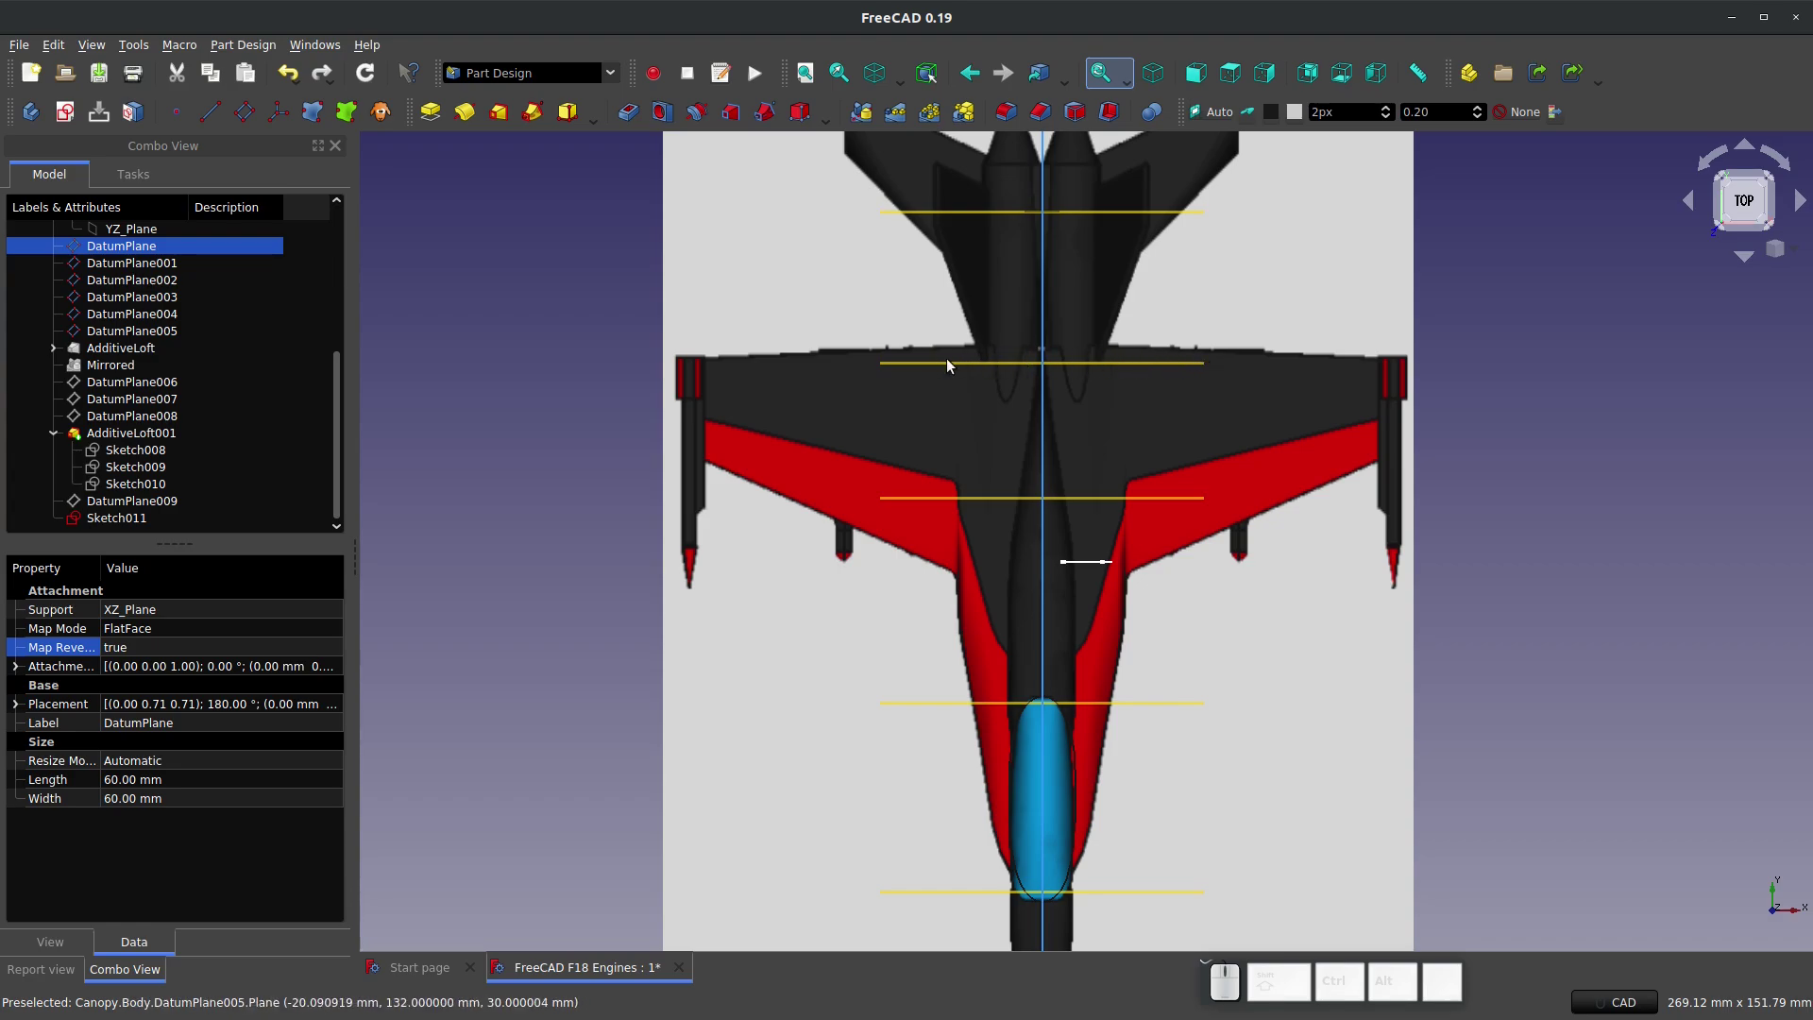
left_click(1125, 362)
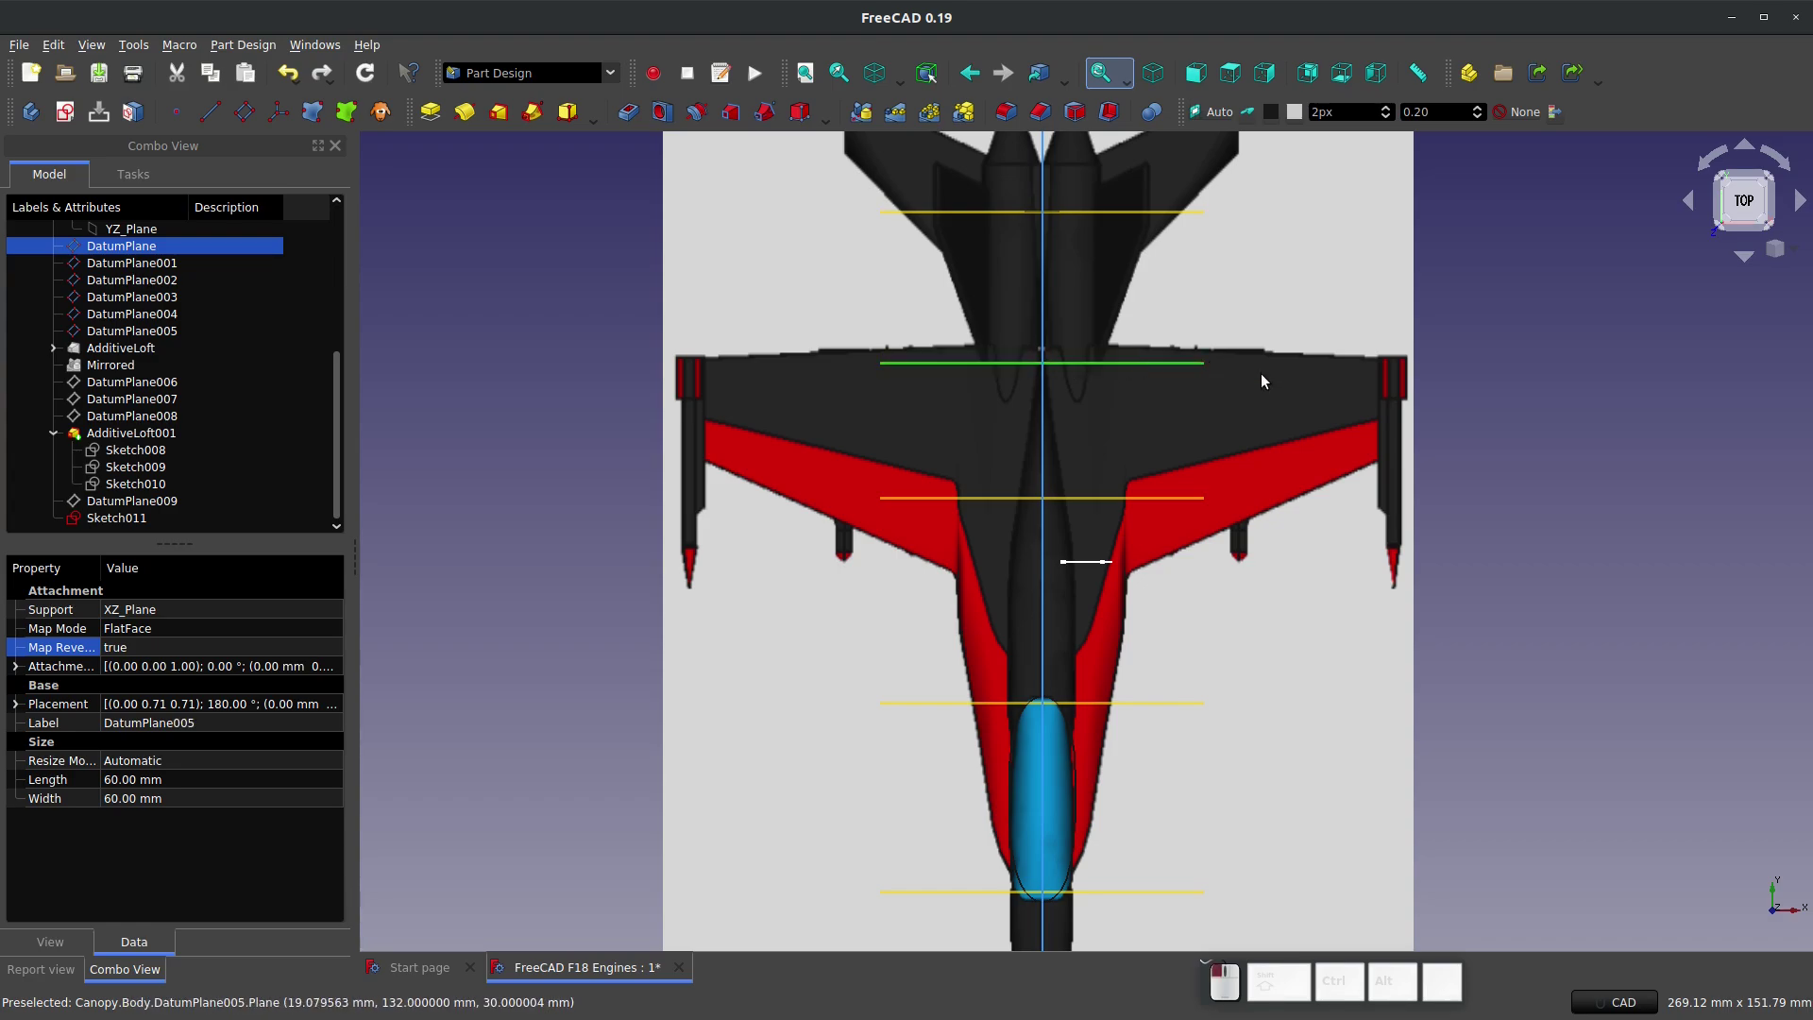
left_click(64, 112)
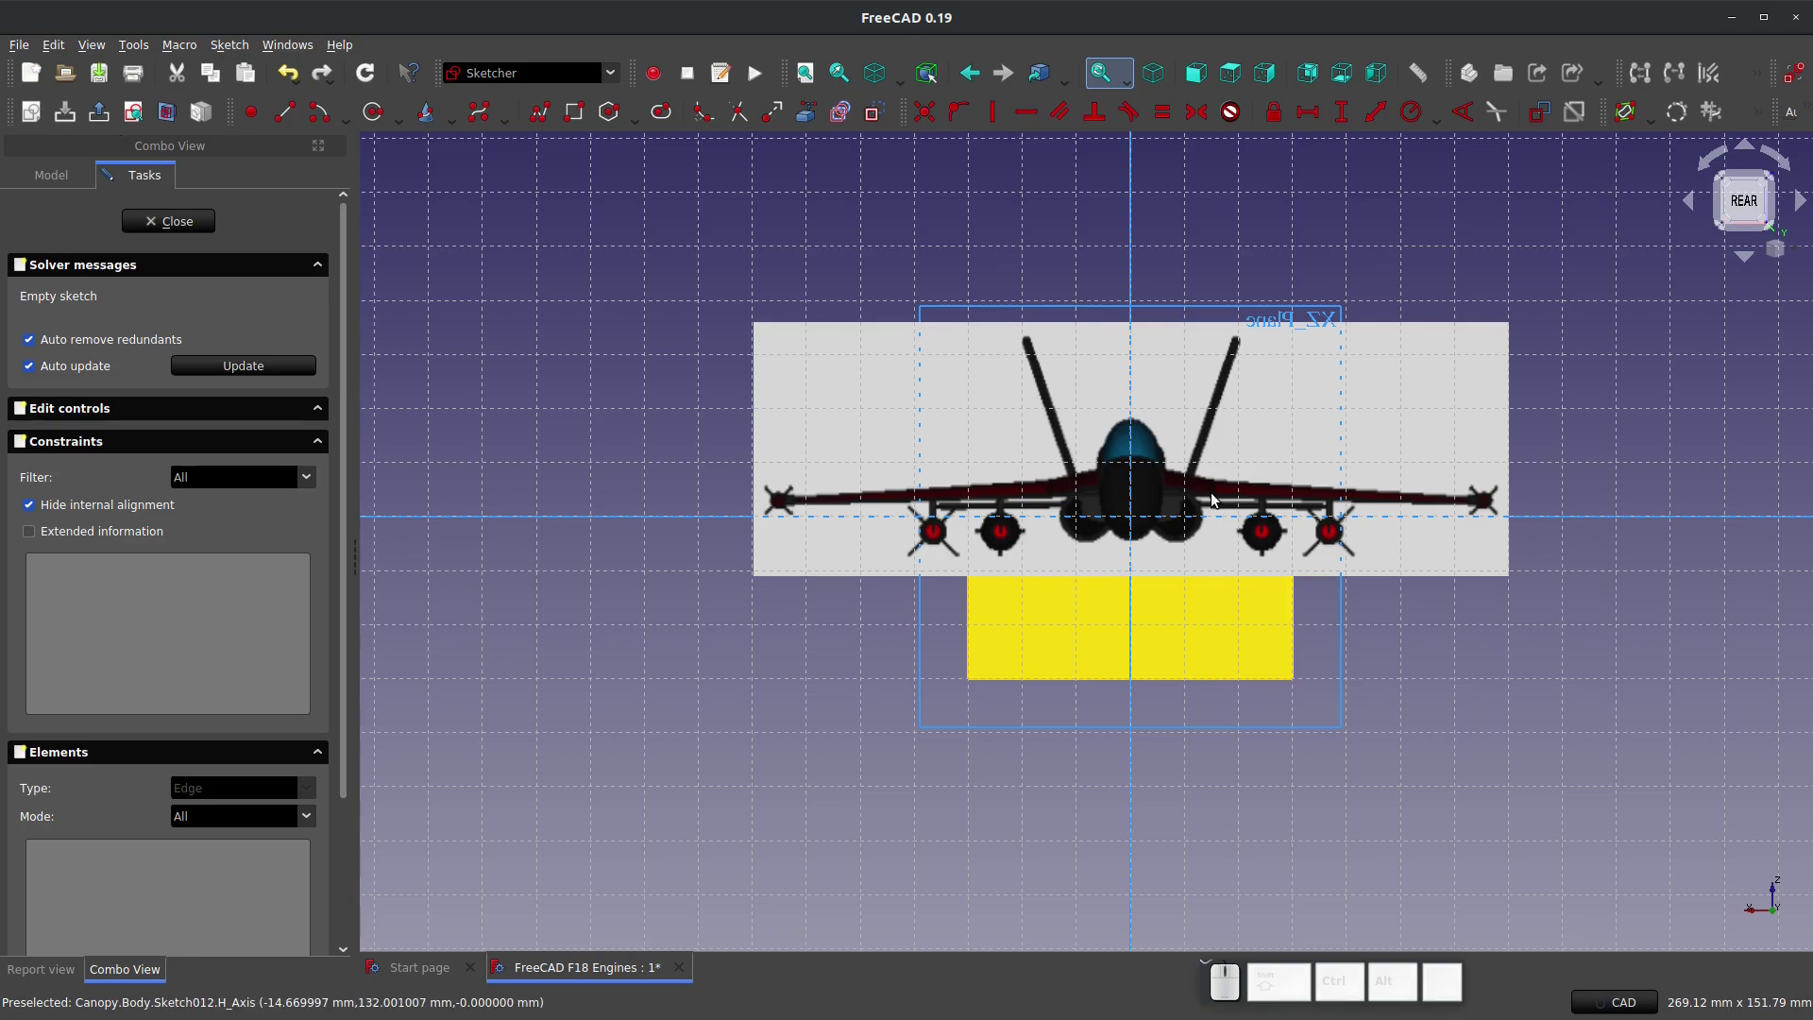
Step: Set Map Reversed to true for Sketch012 and align the view to the flipped sketch
scroll(1213, 500, "up", 3)
left_click(55, 176)
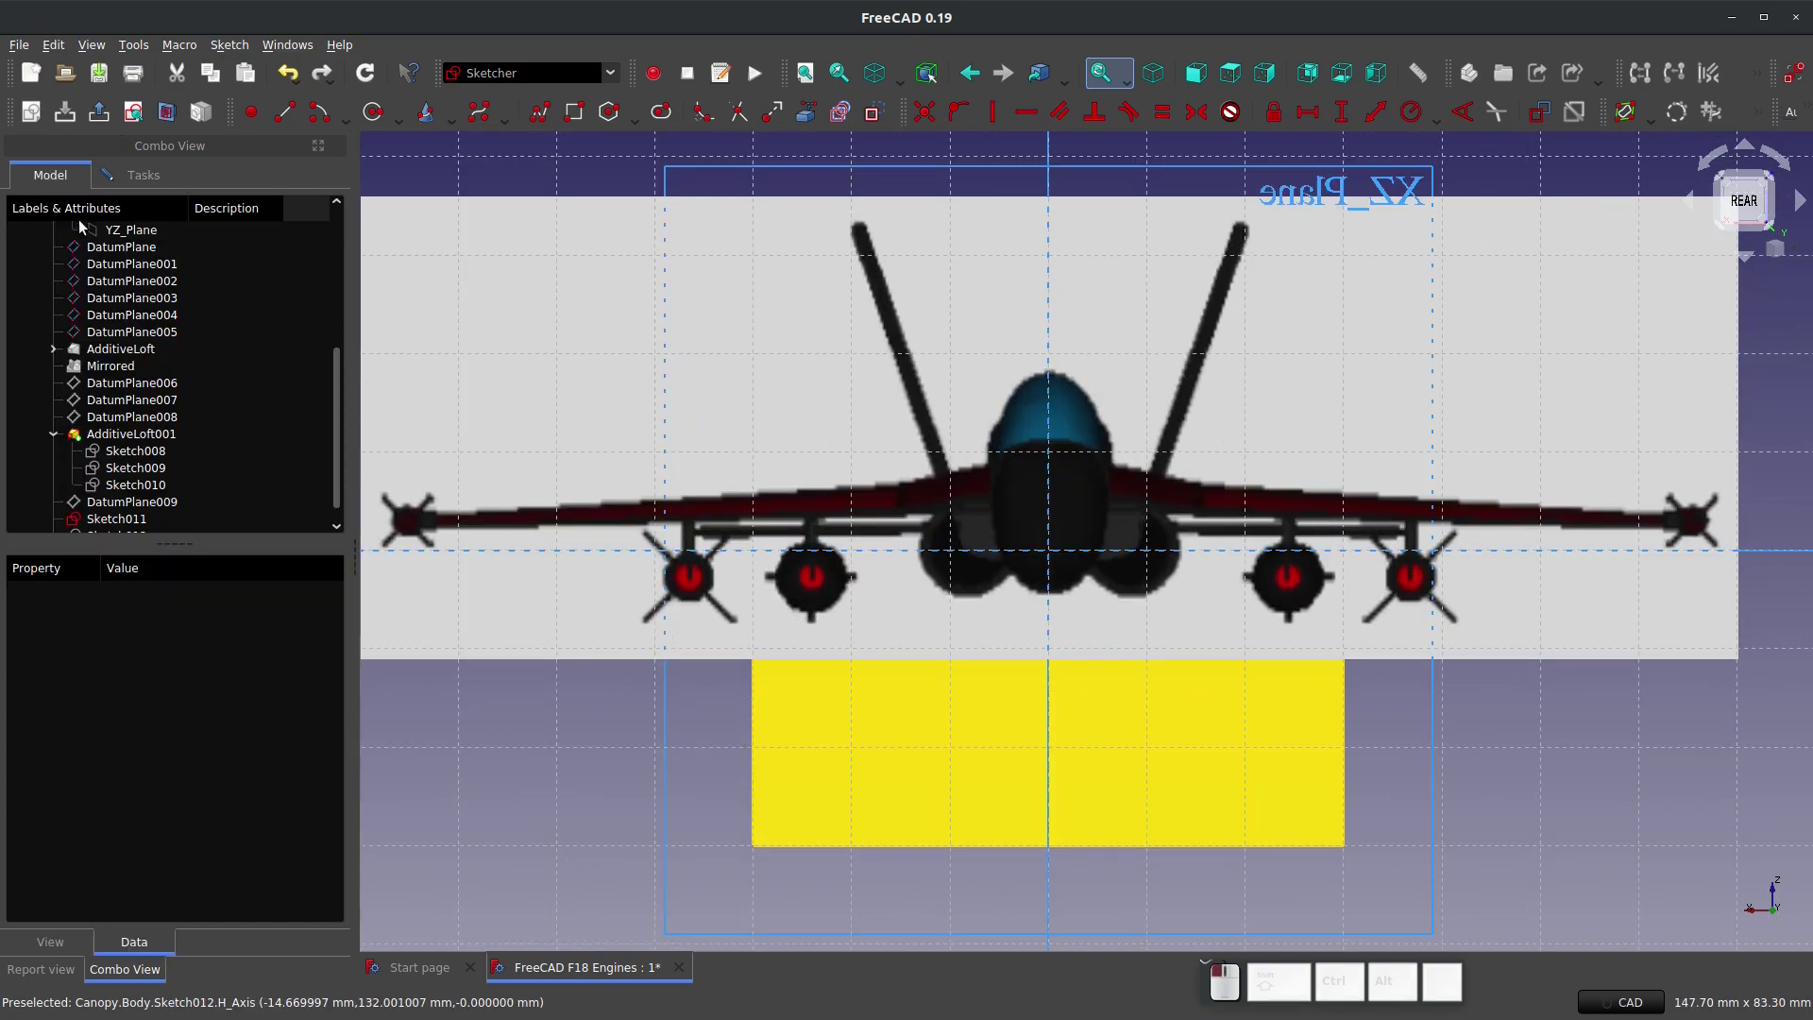
left_click(133, 519)
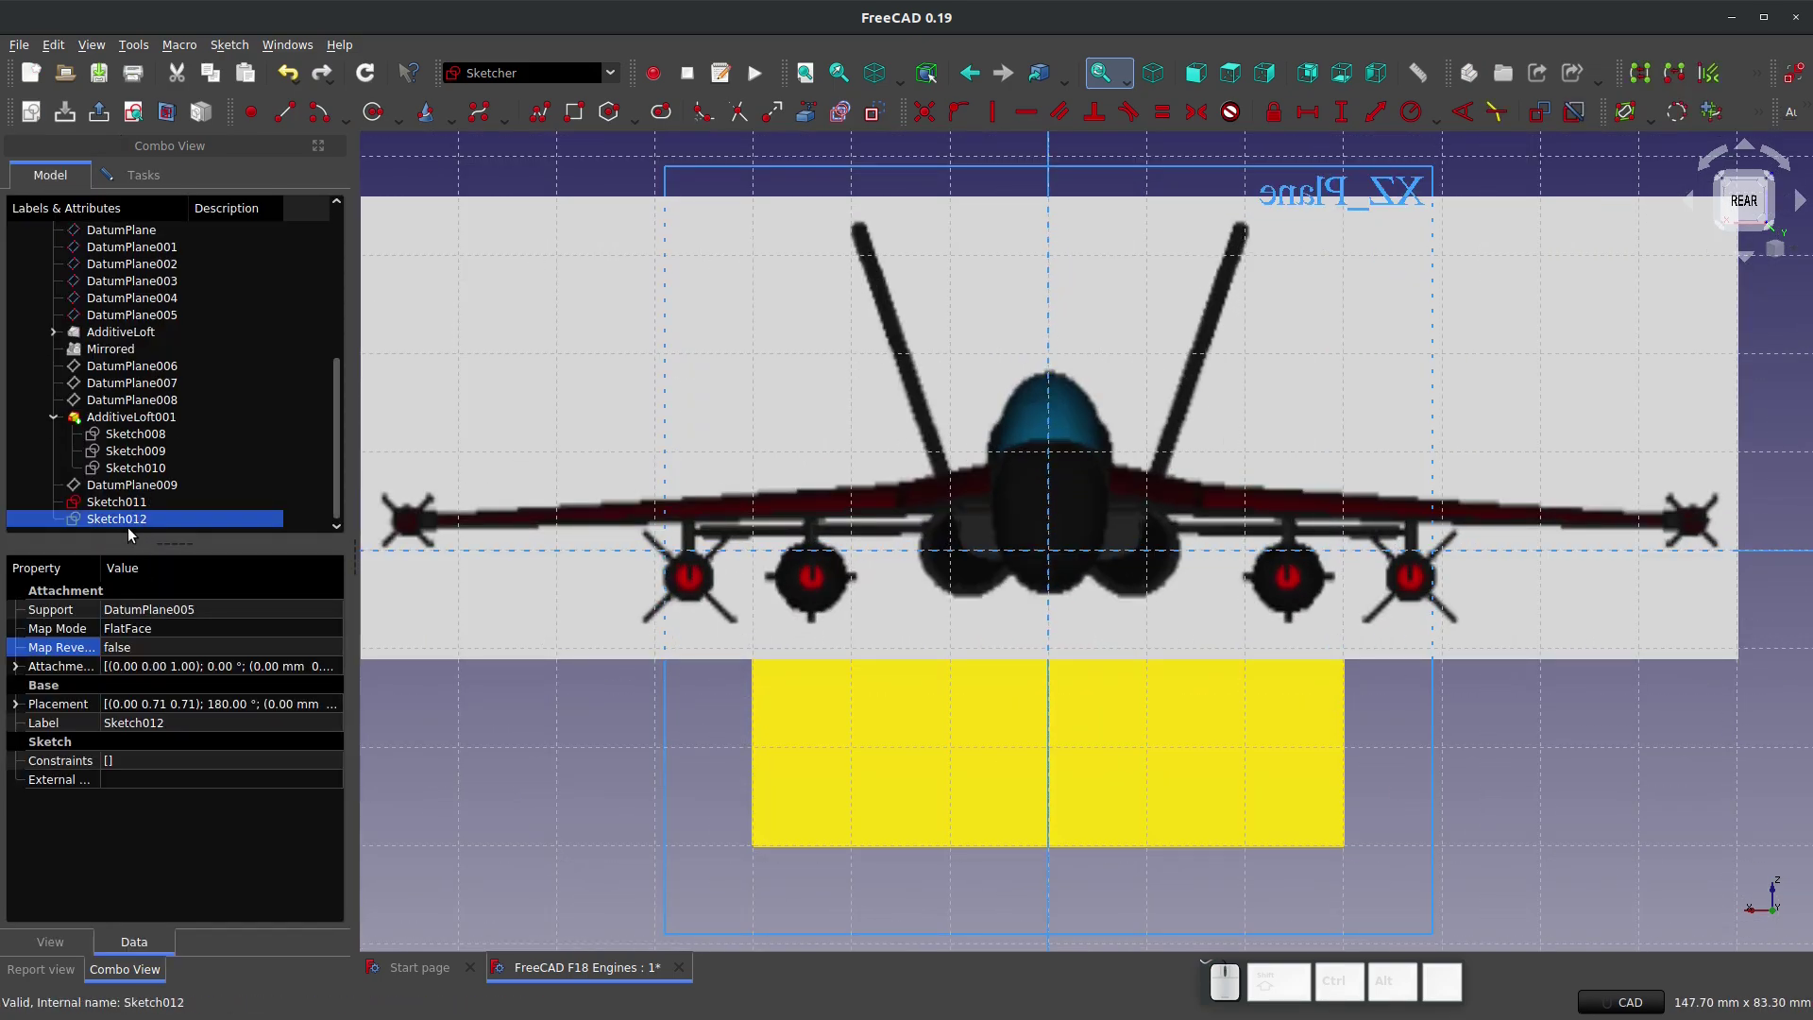
left_click(147, 644)
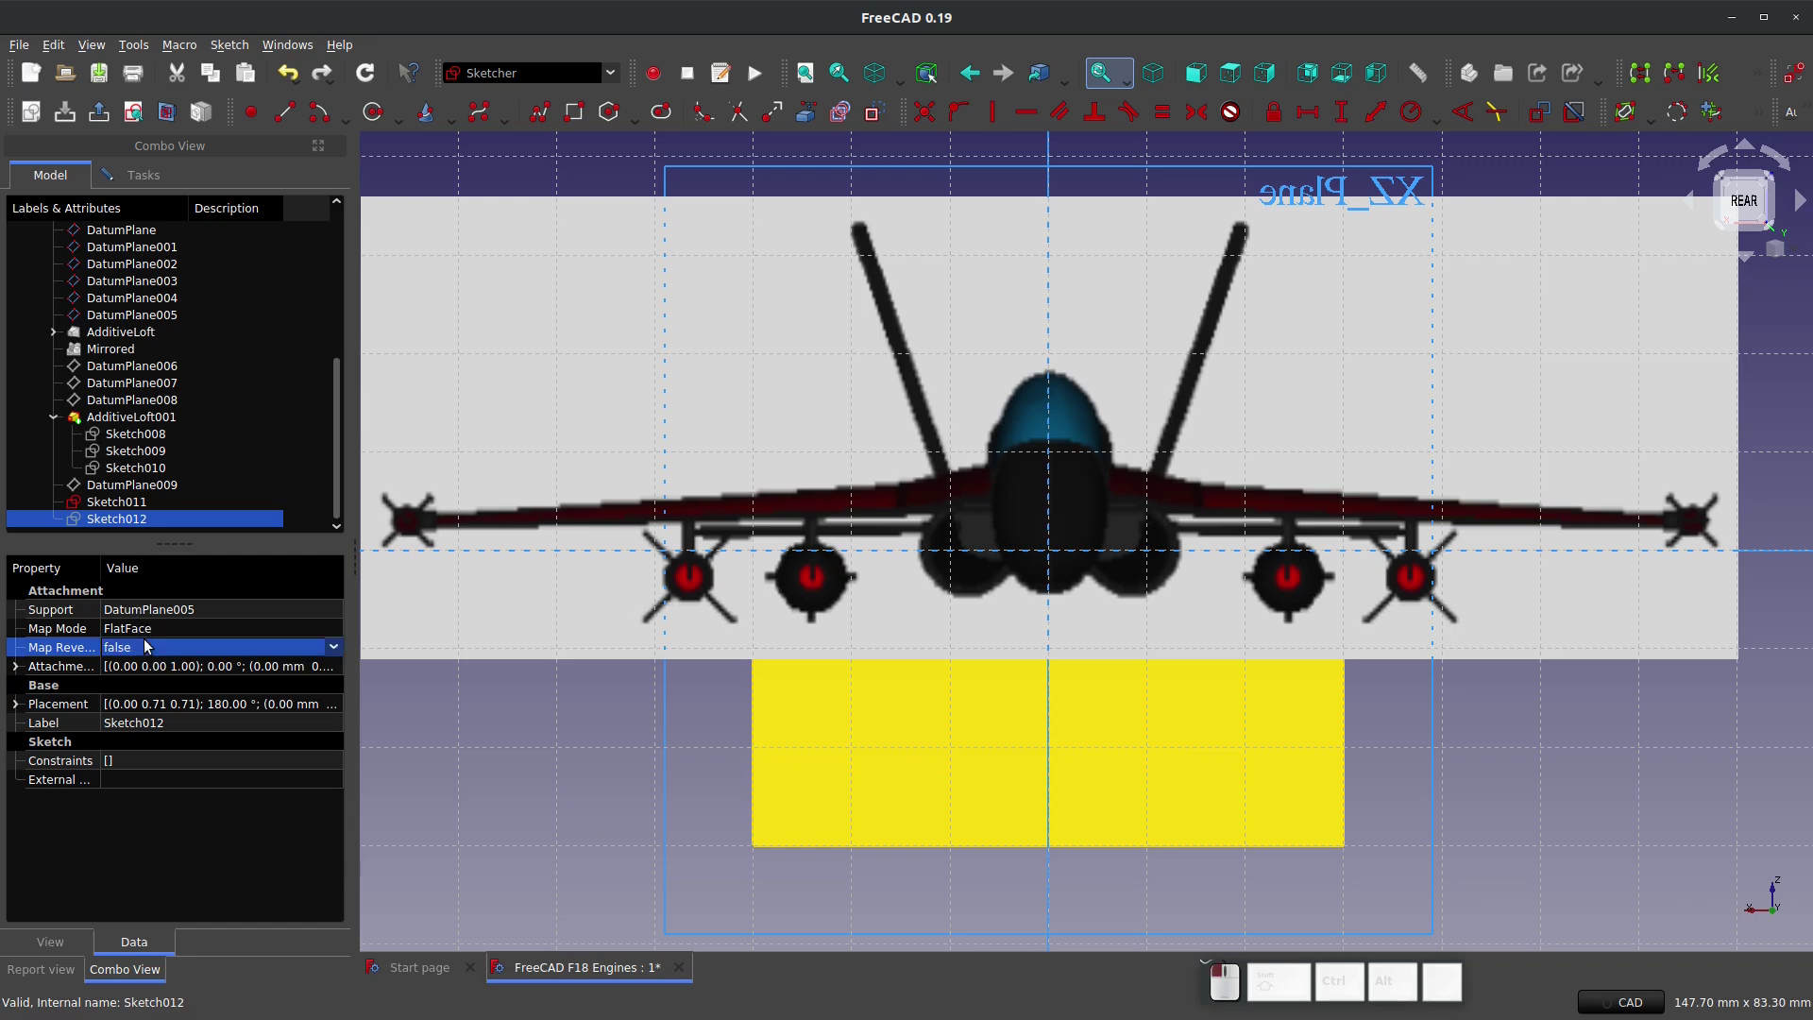
left_click(146, 647)
left_click(148, 657)
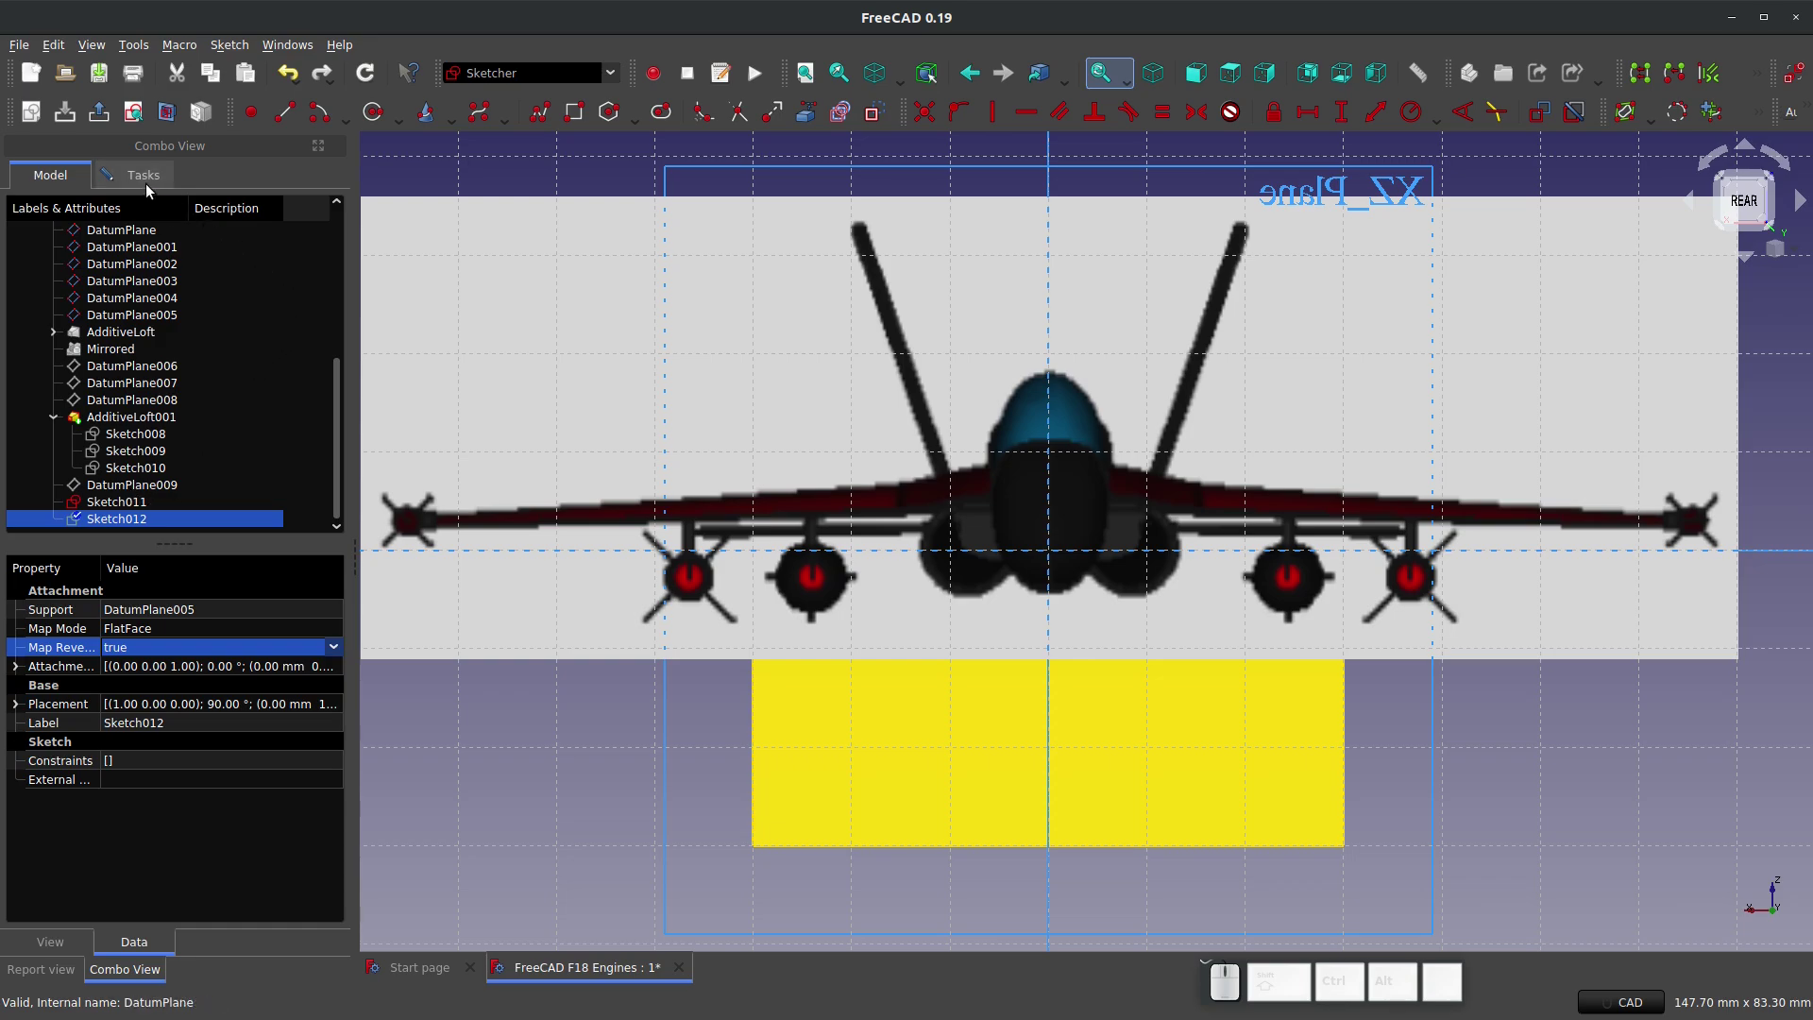
left_click(133, 113)
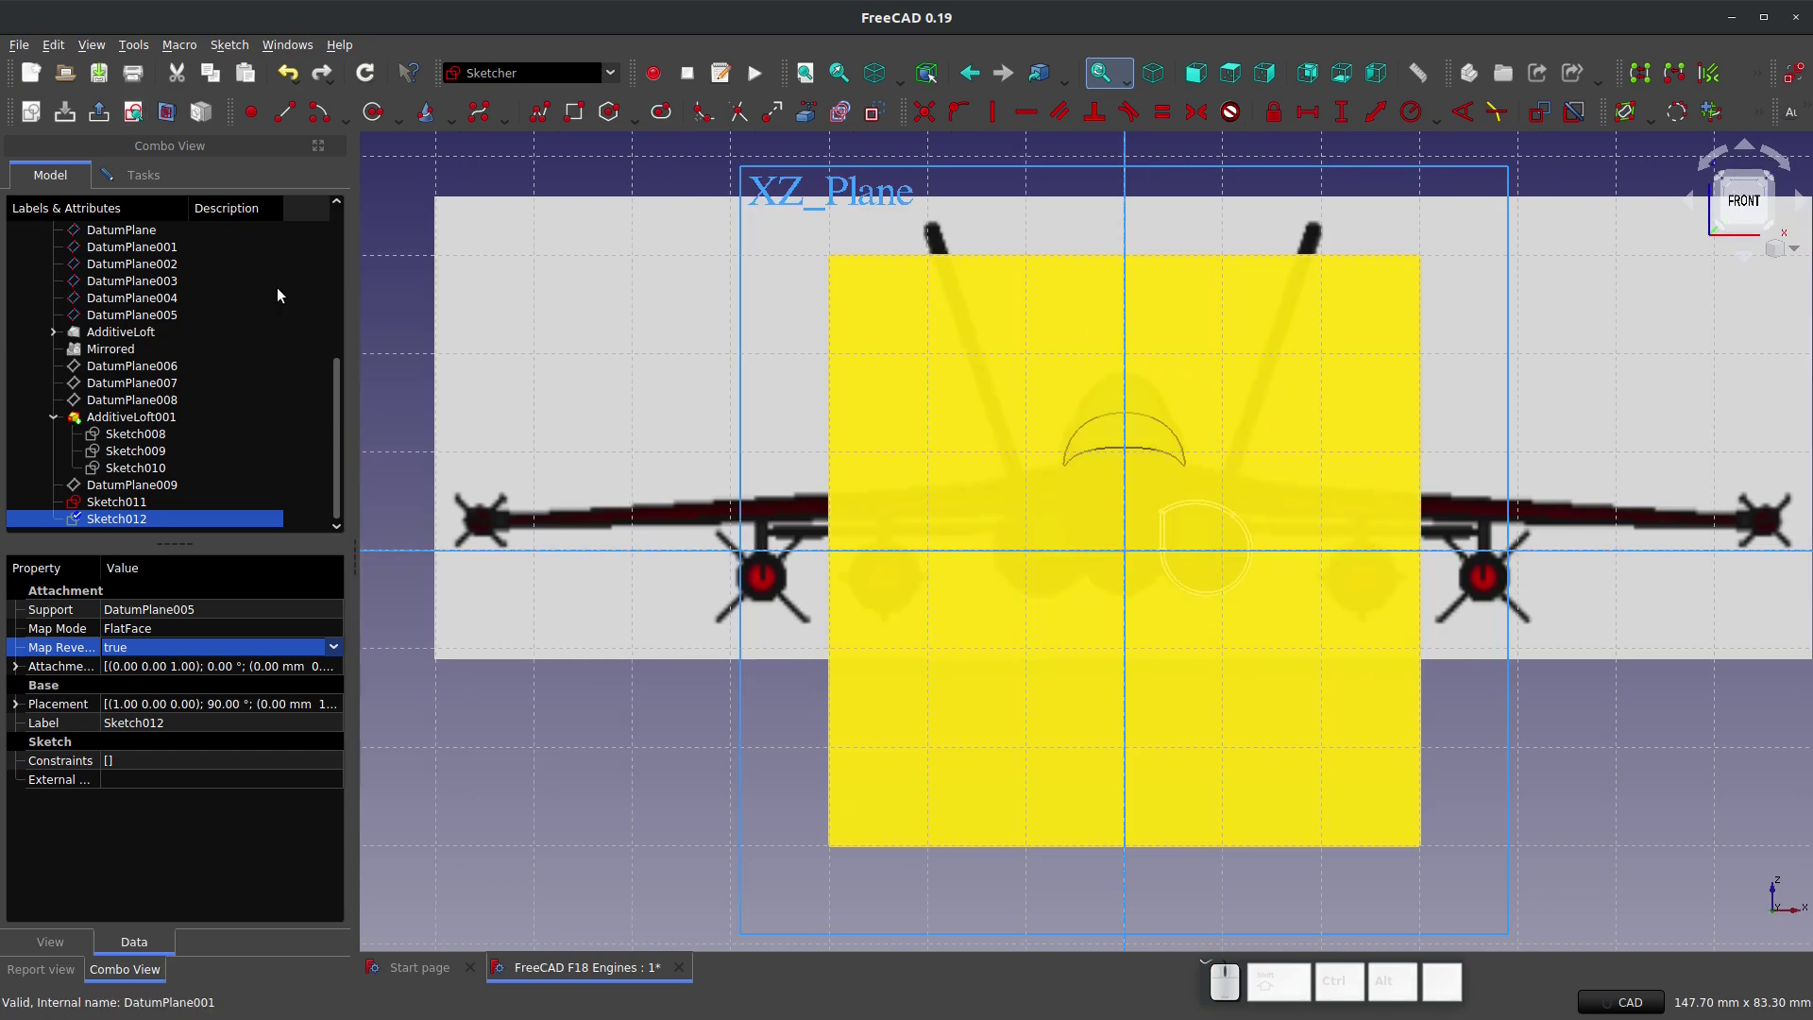
Step: Hide the six datum planes from DatumPlane005 to DatumPlane so the reference image shows behind the sketch
left_click(140, 314)
left_click(138, 297)
left_click(137, 280)
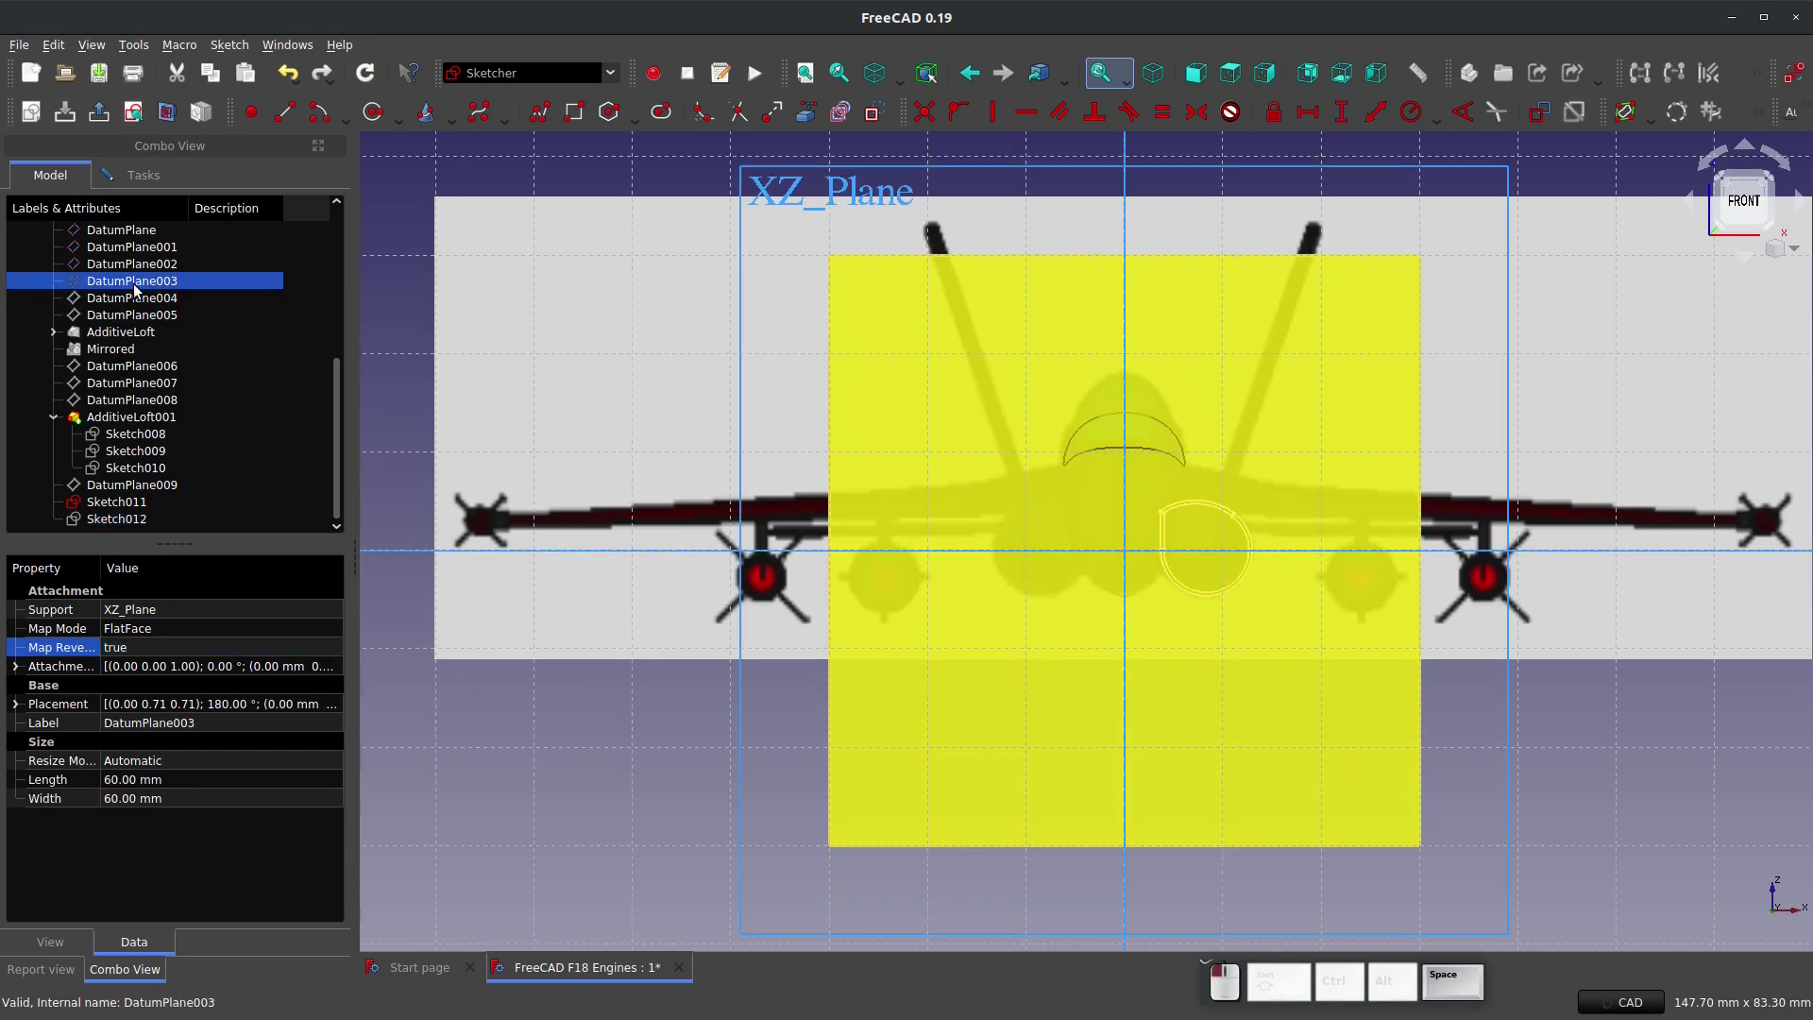
left_click(135, 267)
left_click(133, 248)
left_click(132, 230)
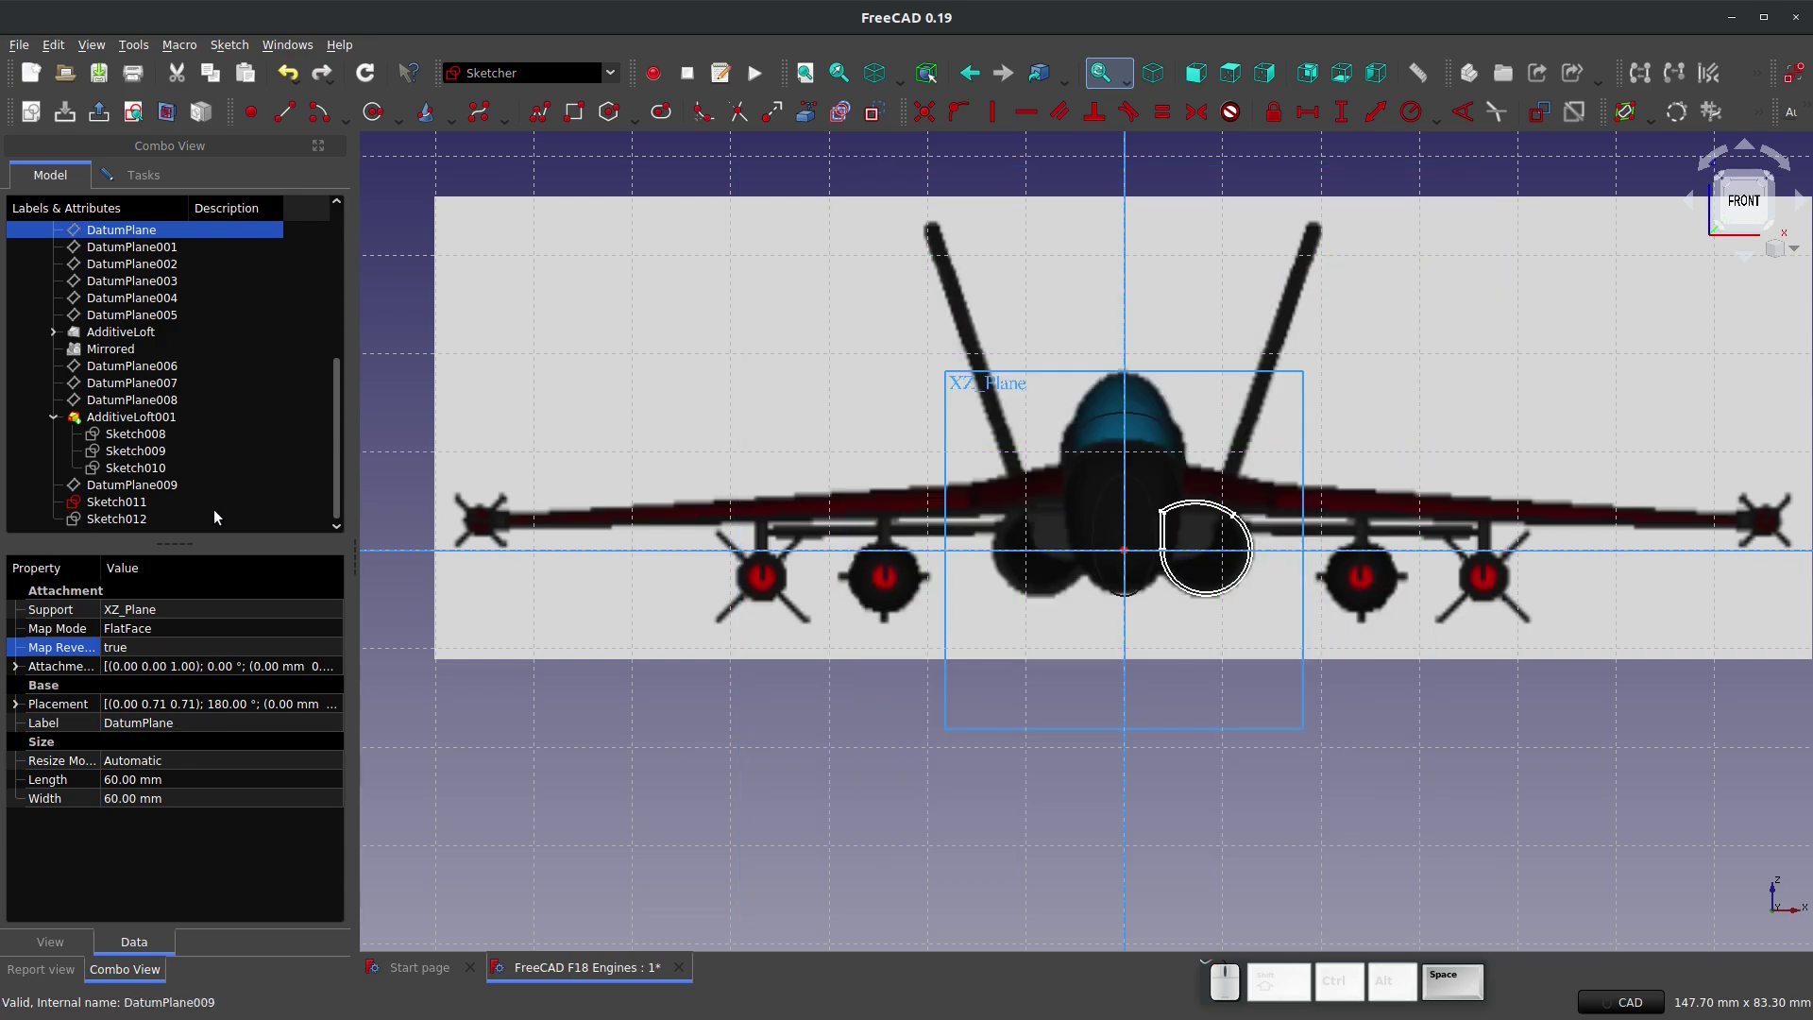
left_click(151, 484)
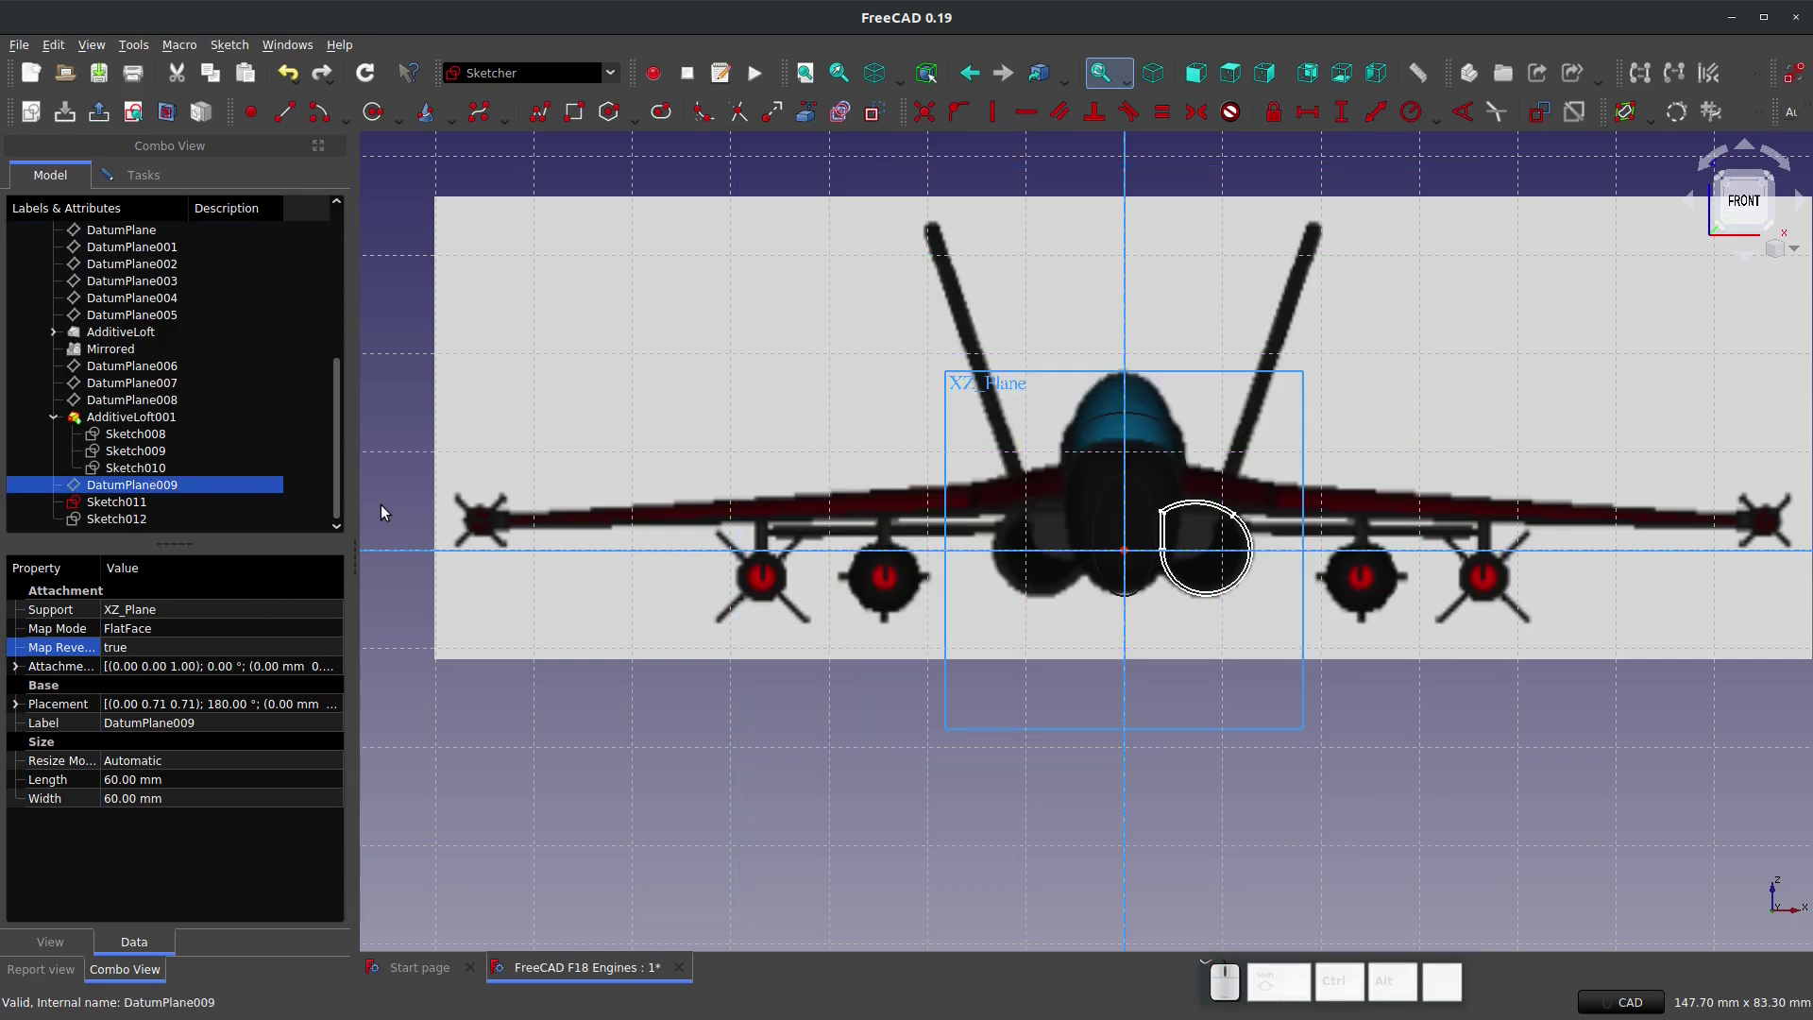
Step: In the front view, sketch a line about 9 mm long on the vertical axis, ending just below the horizontal axis
scroll(1227, 538, "up", 5)
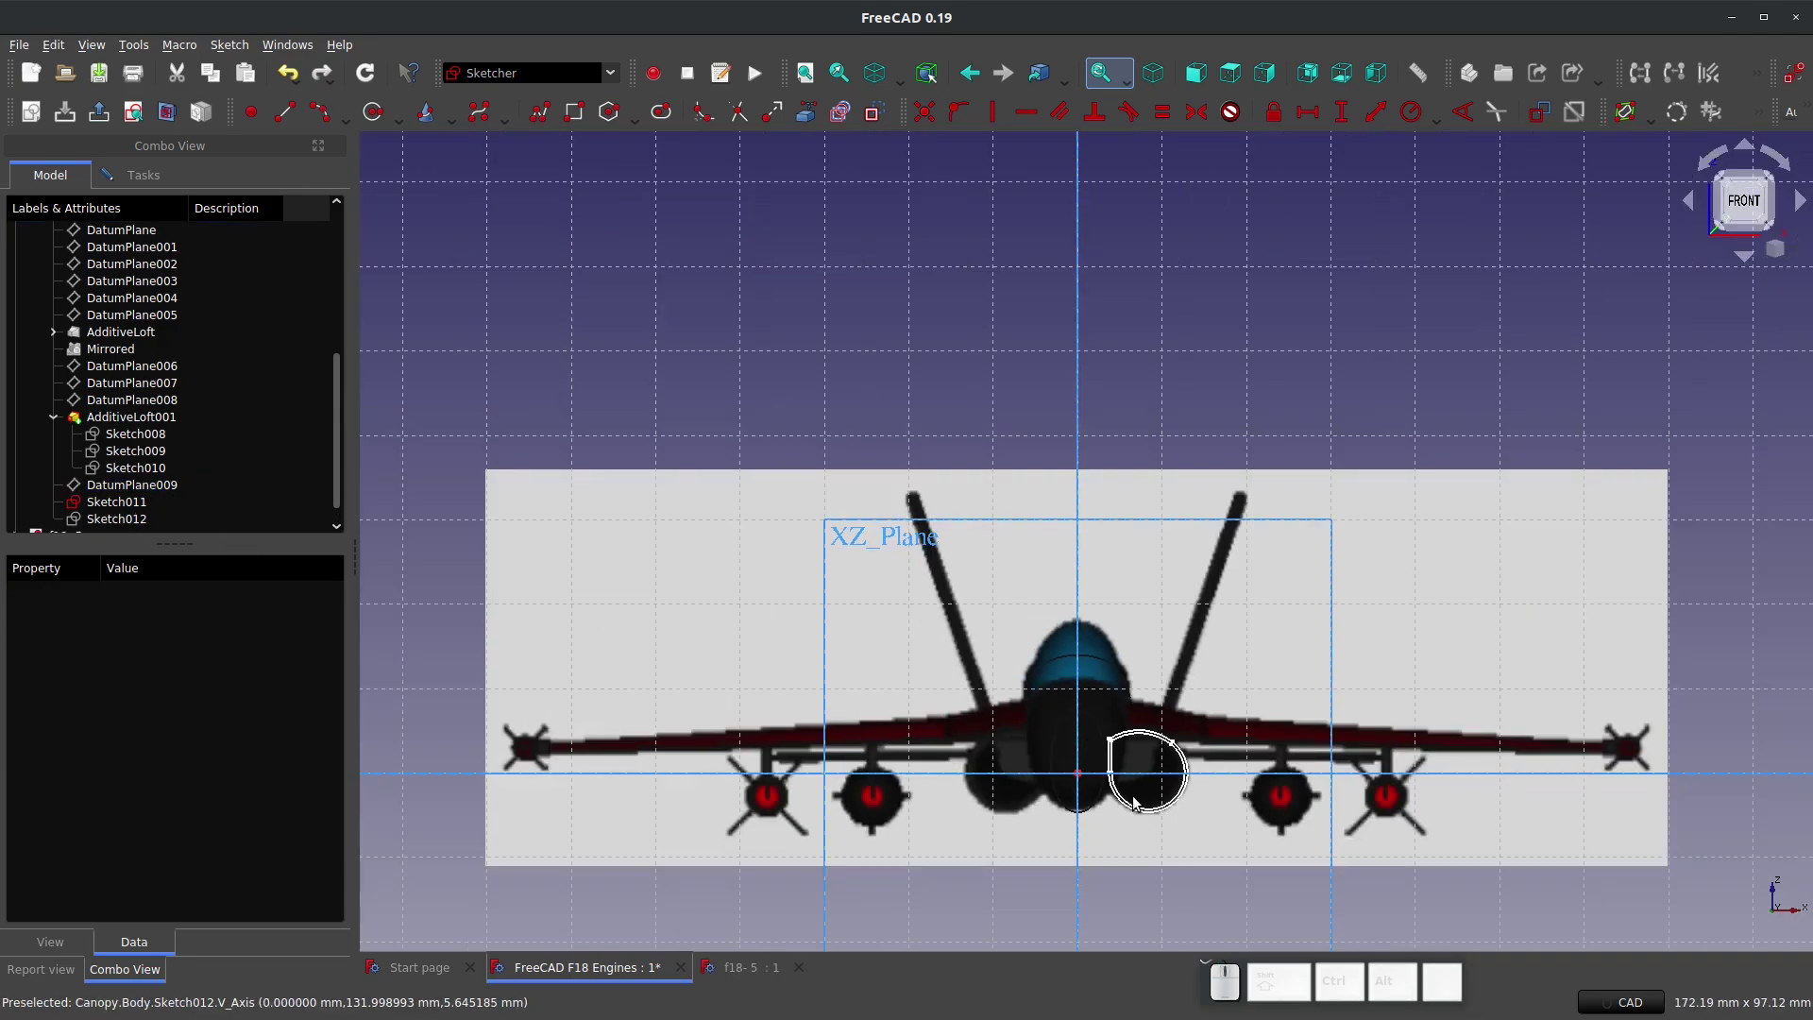
scroll(1161, 761, "up", 8)
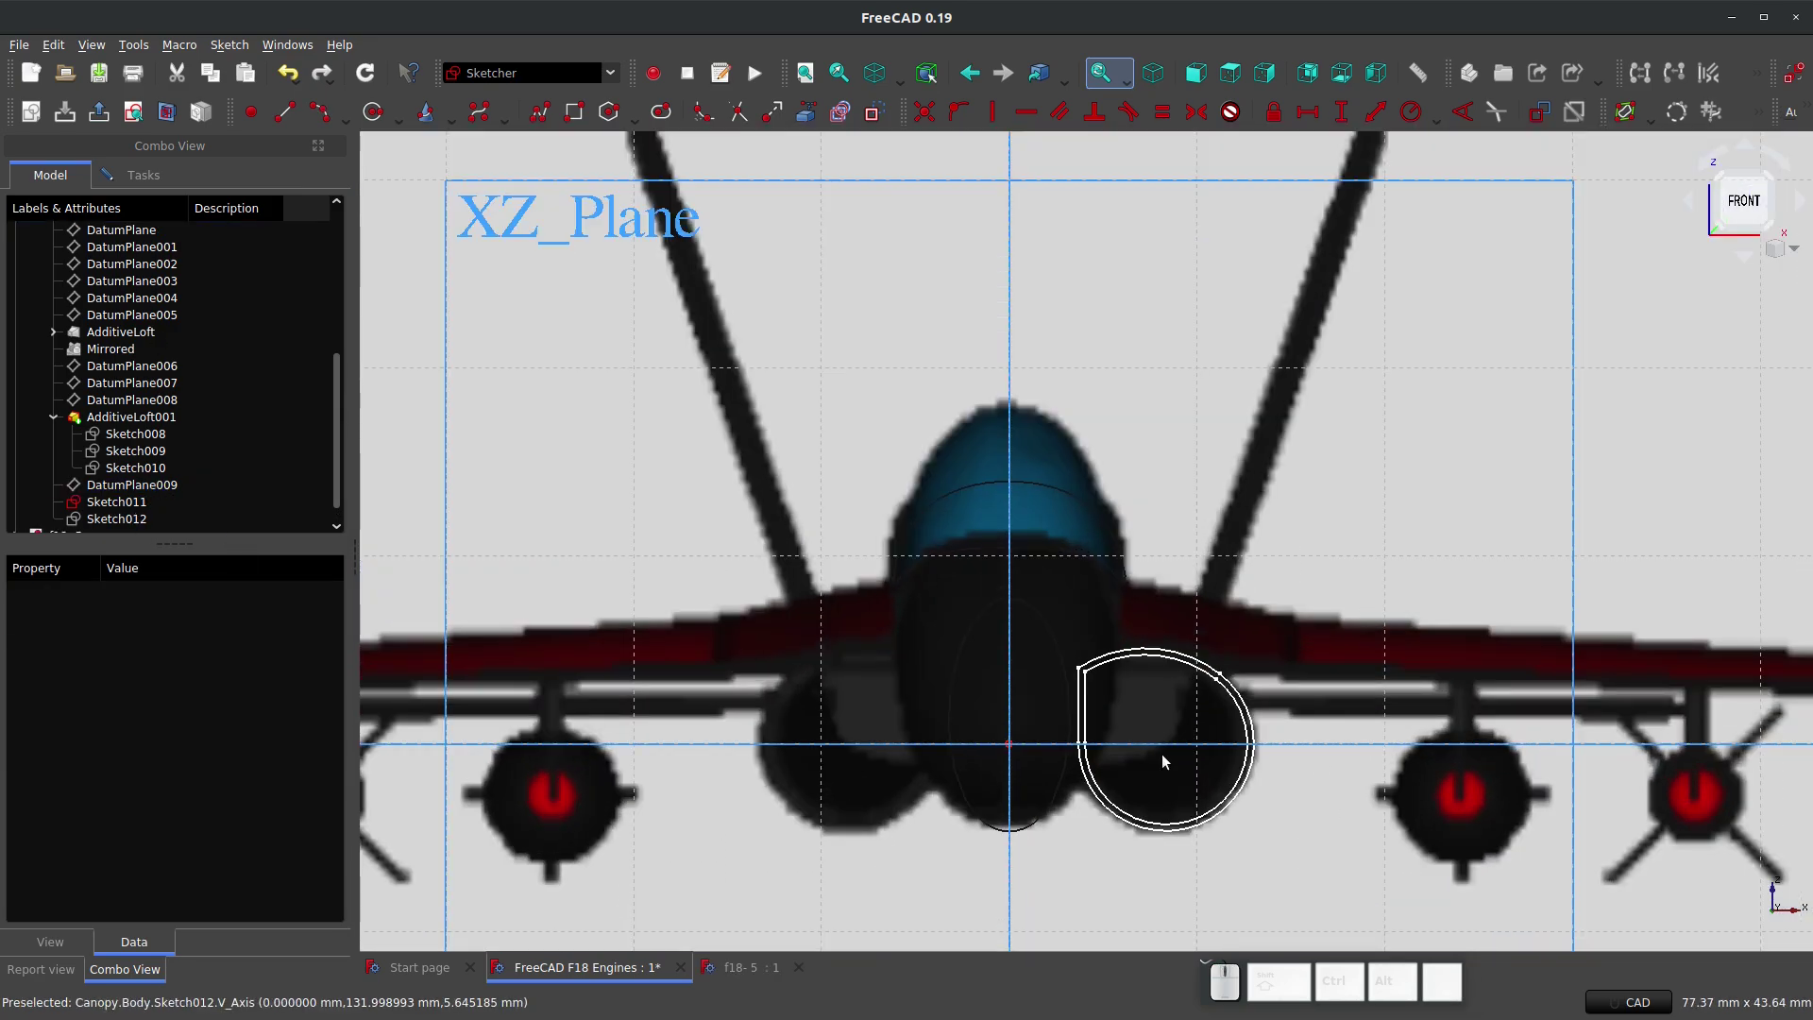
scroll(997, 369, "down", 1)
scroll(1108, 657, "up", 2)
mouse_move(1171, 563)
middle_mouse_down()
mouse_move(1135, 582)
mouse_move(1133, 633)
middle_mouse_up()
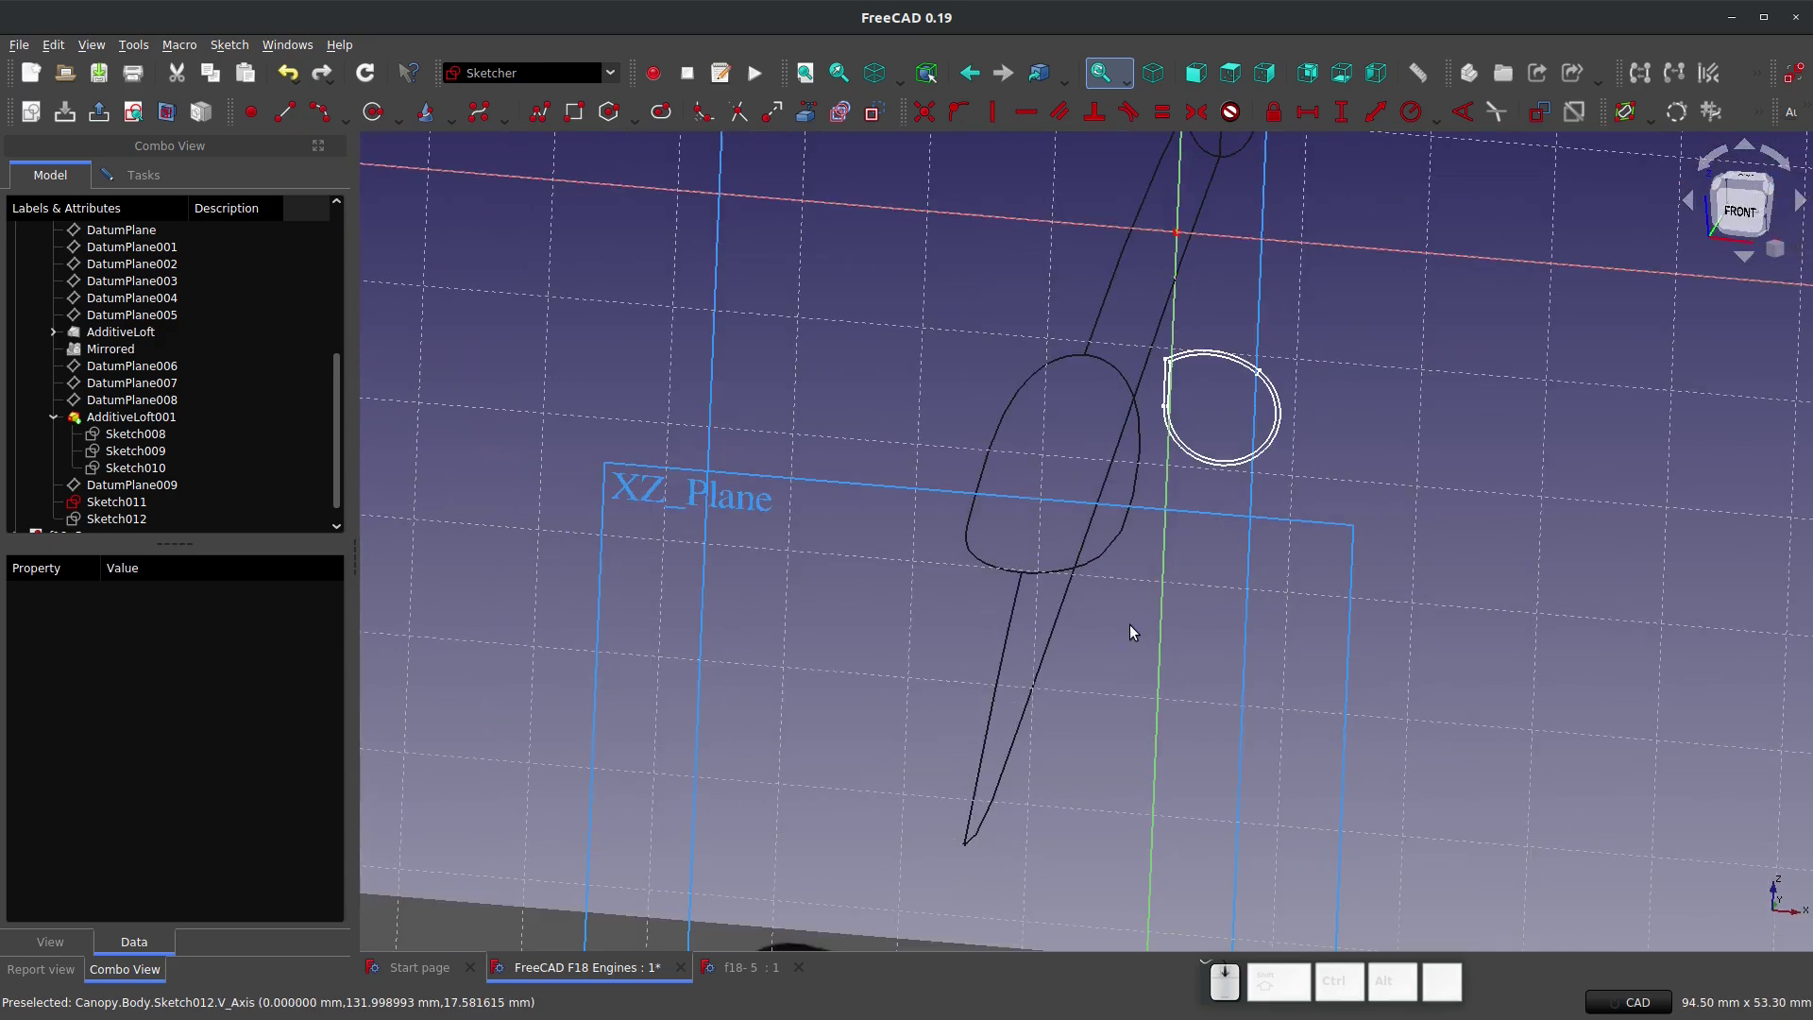
left_click(1196, 73)
scroll(1101, 600, "up", 2)
scroll(1082, 586, "up", 2)
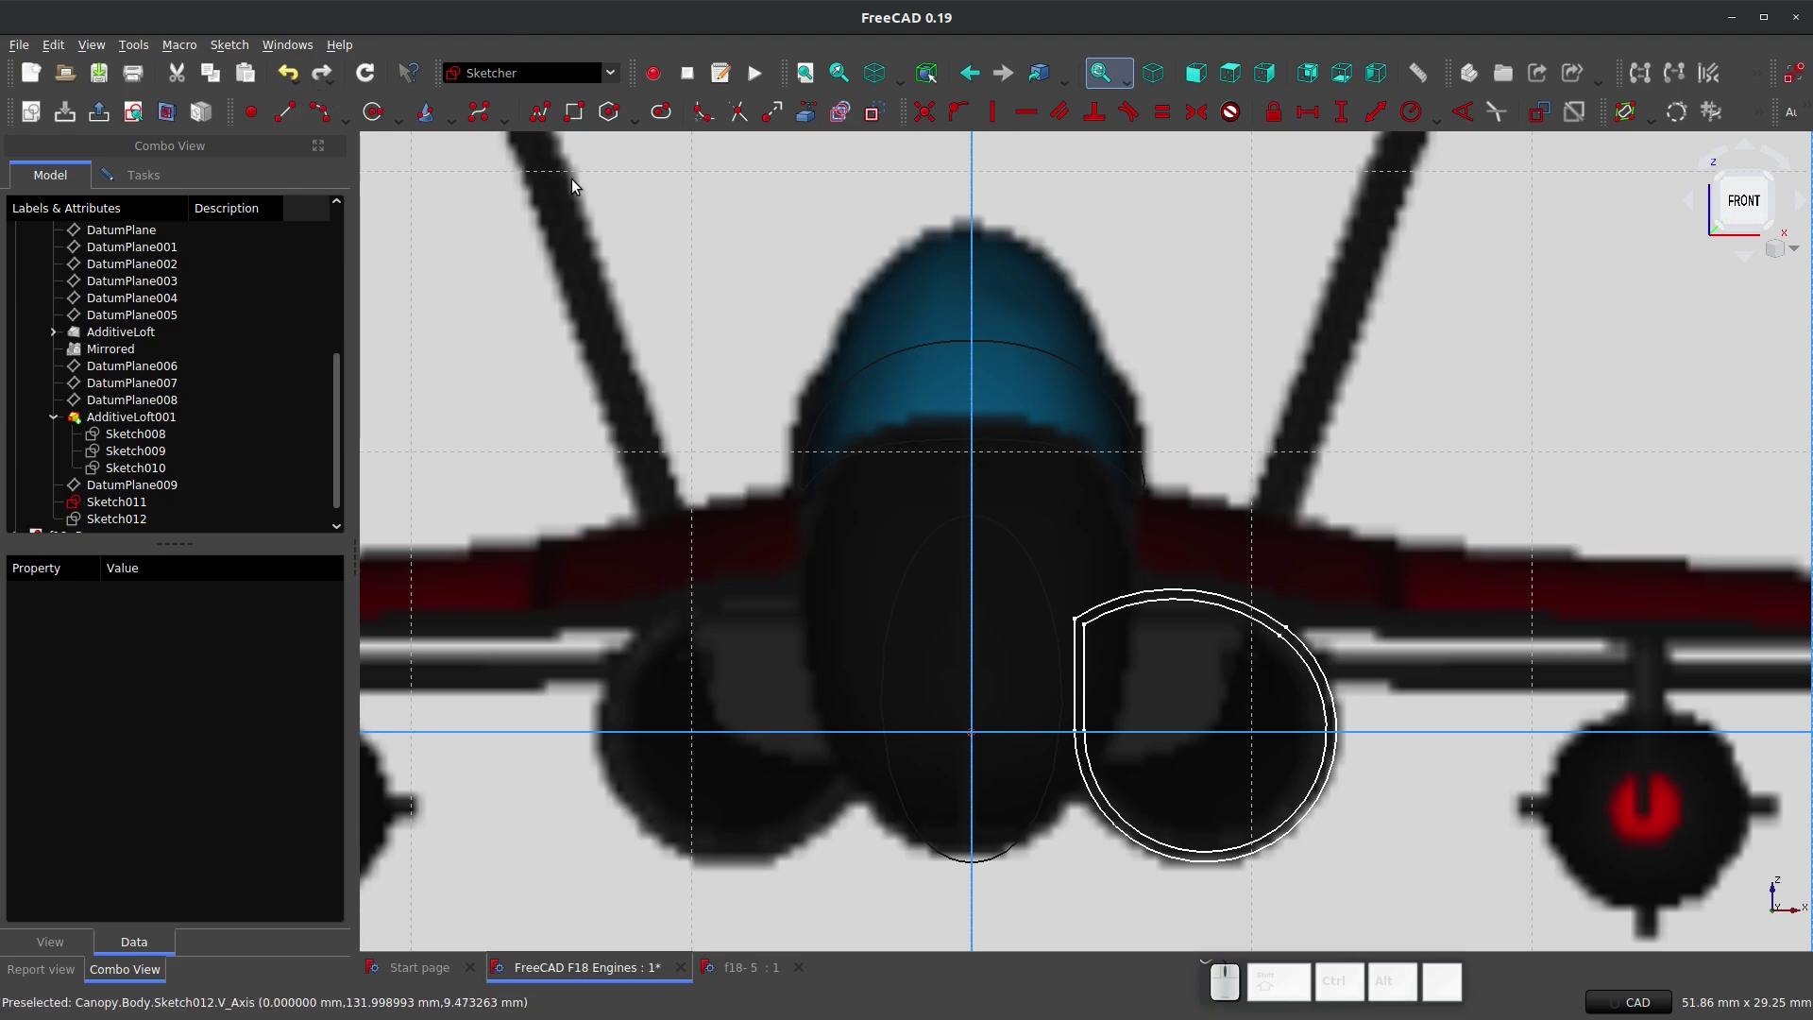
left_click(284, 111)
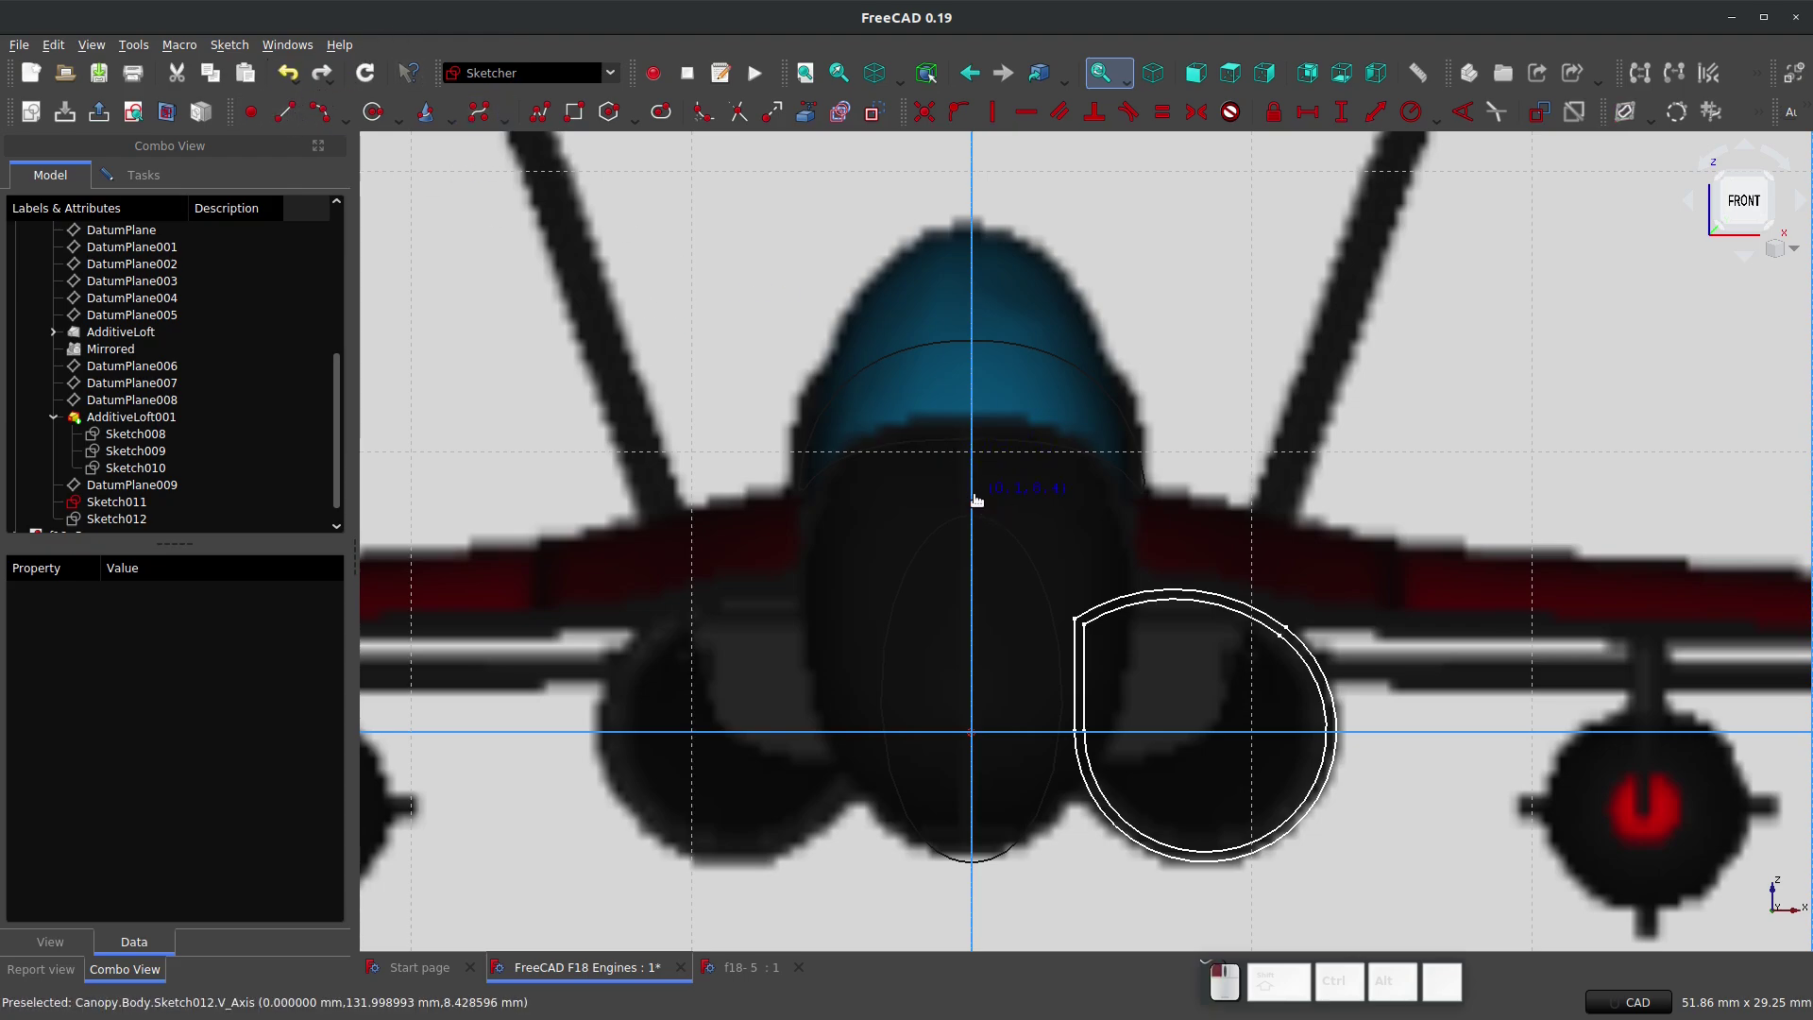
left_click(973, 496)
left_click(971, 745)
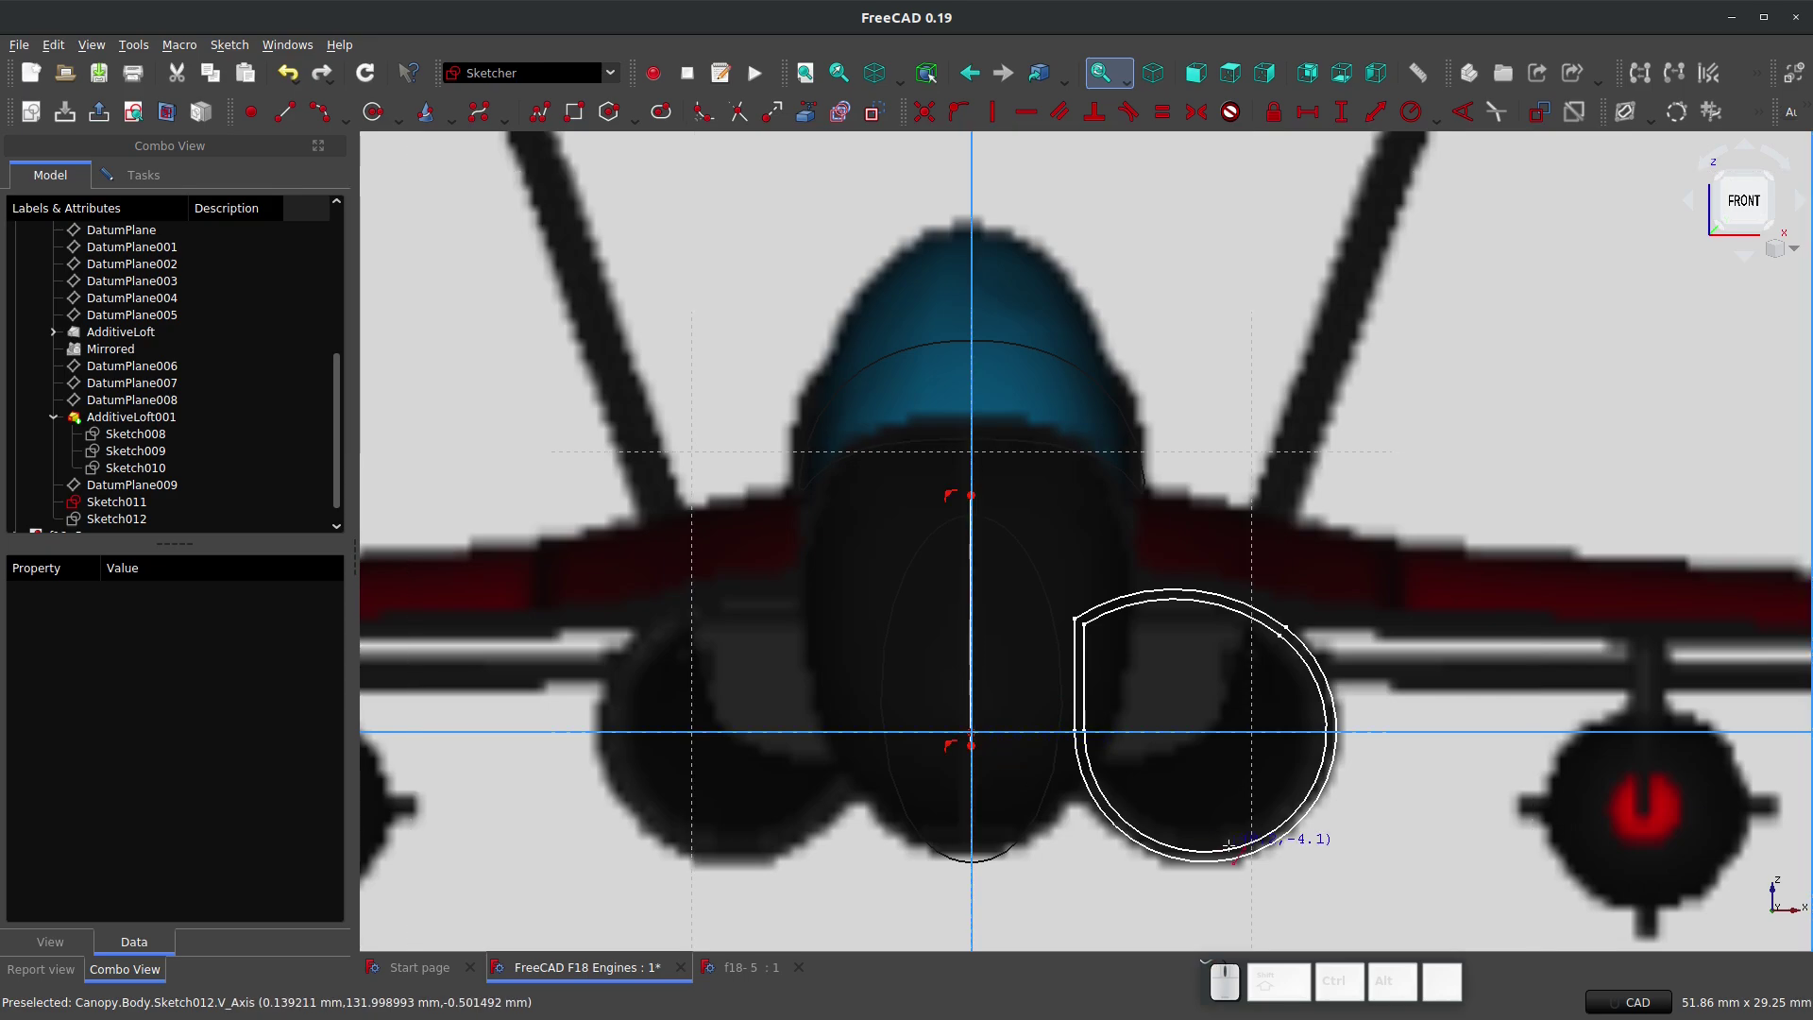
Step: Sketch a downward-bulging arc from the line's lower end to the underside of the right-hand wing
left_click(321, 113)
left_click(970, 745)
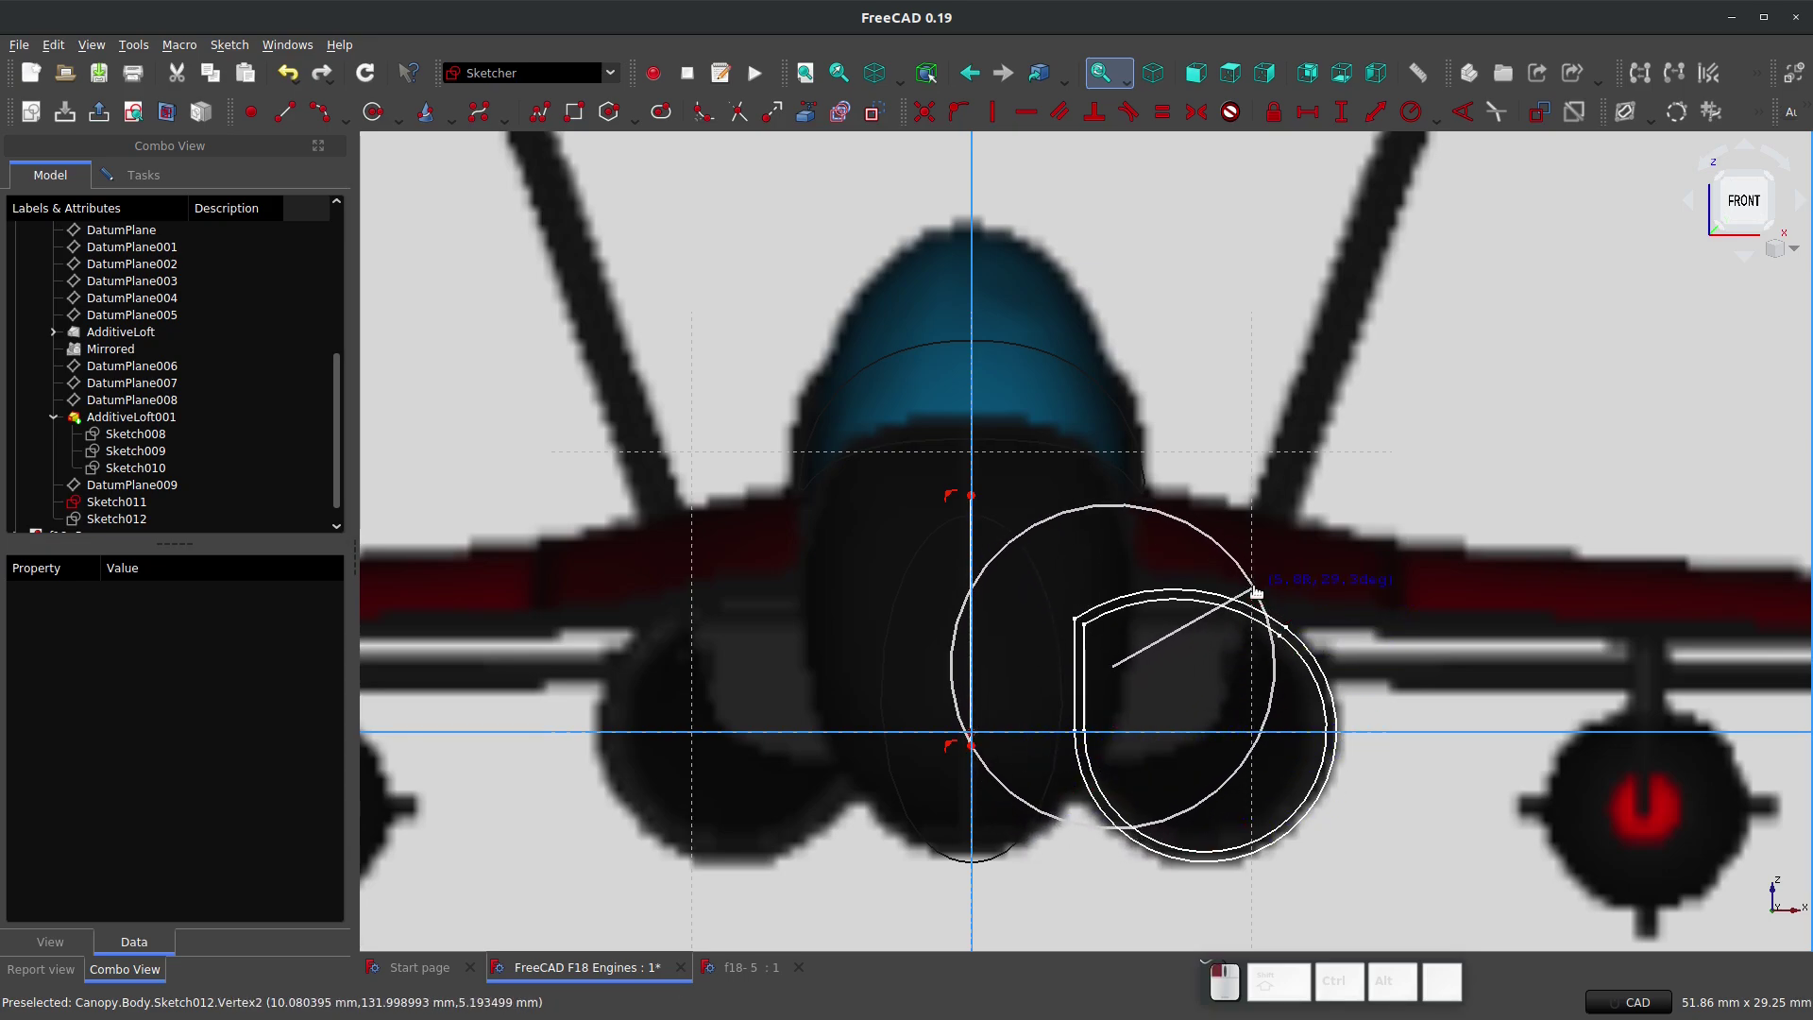
left_click(1252, 580)
left_click(1127, 790)
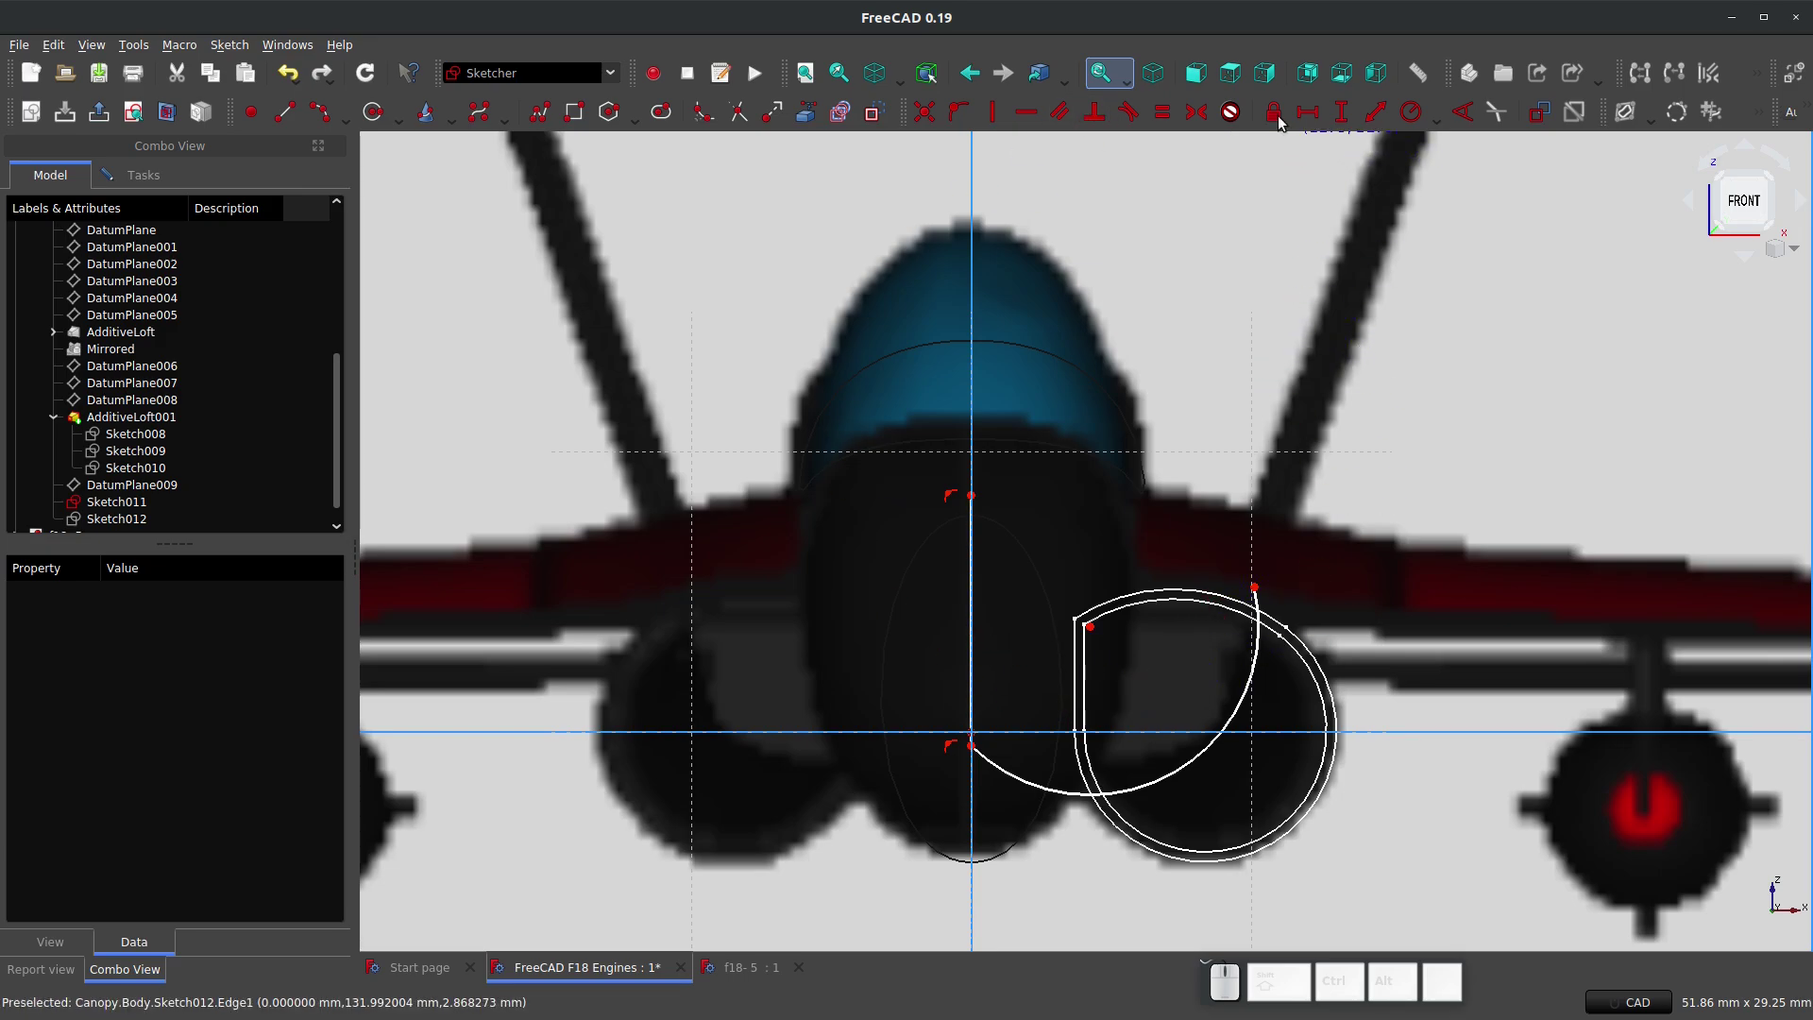
Step: Move the arc's outer end outward to about 11.3 mm from the vertical axis, checking it against the top-view reference image
key("2")
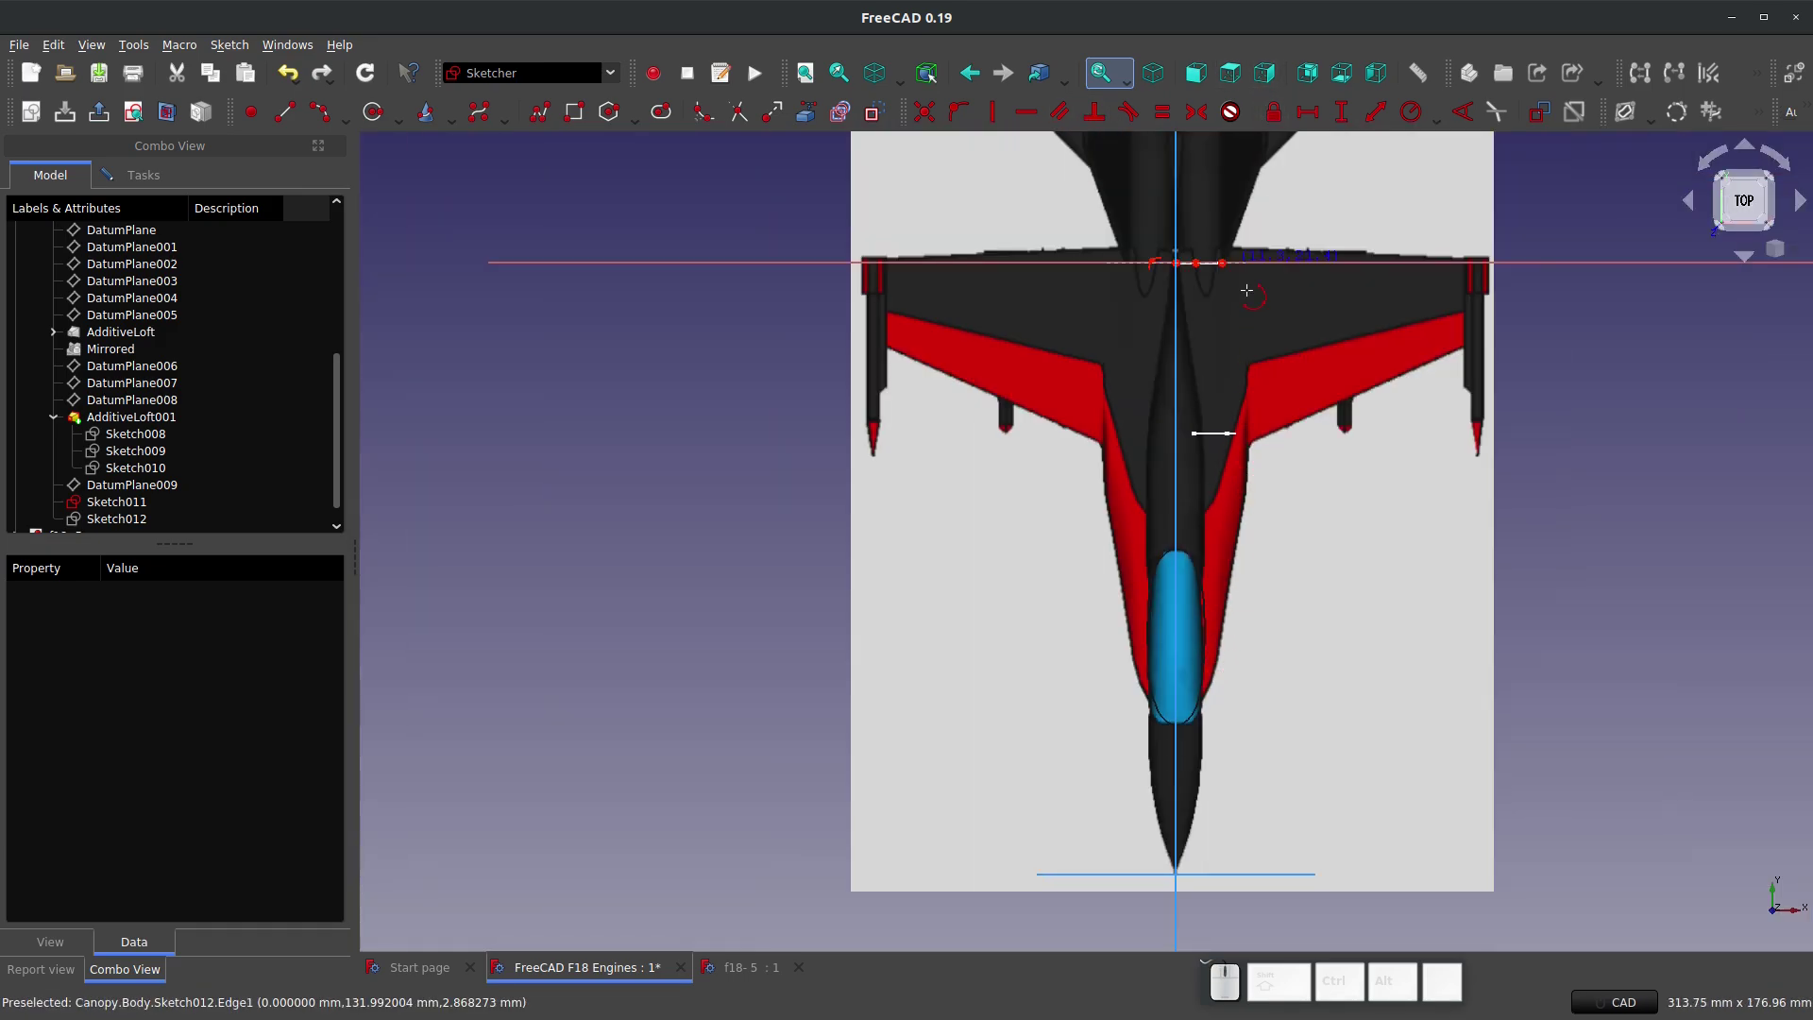
scroll(1246, 290, "up", 5)
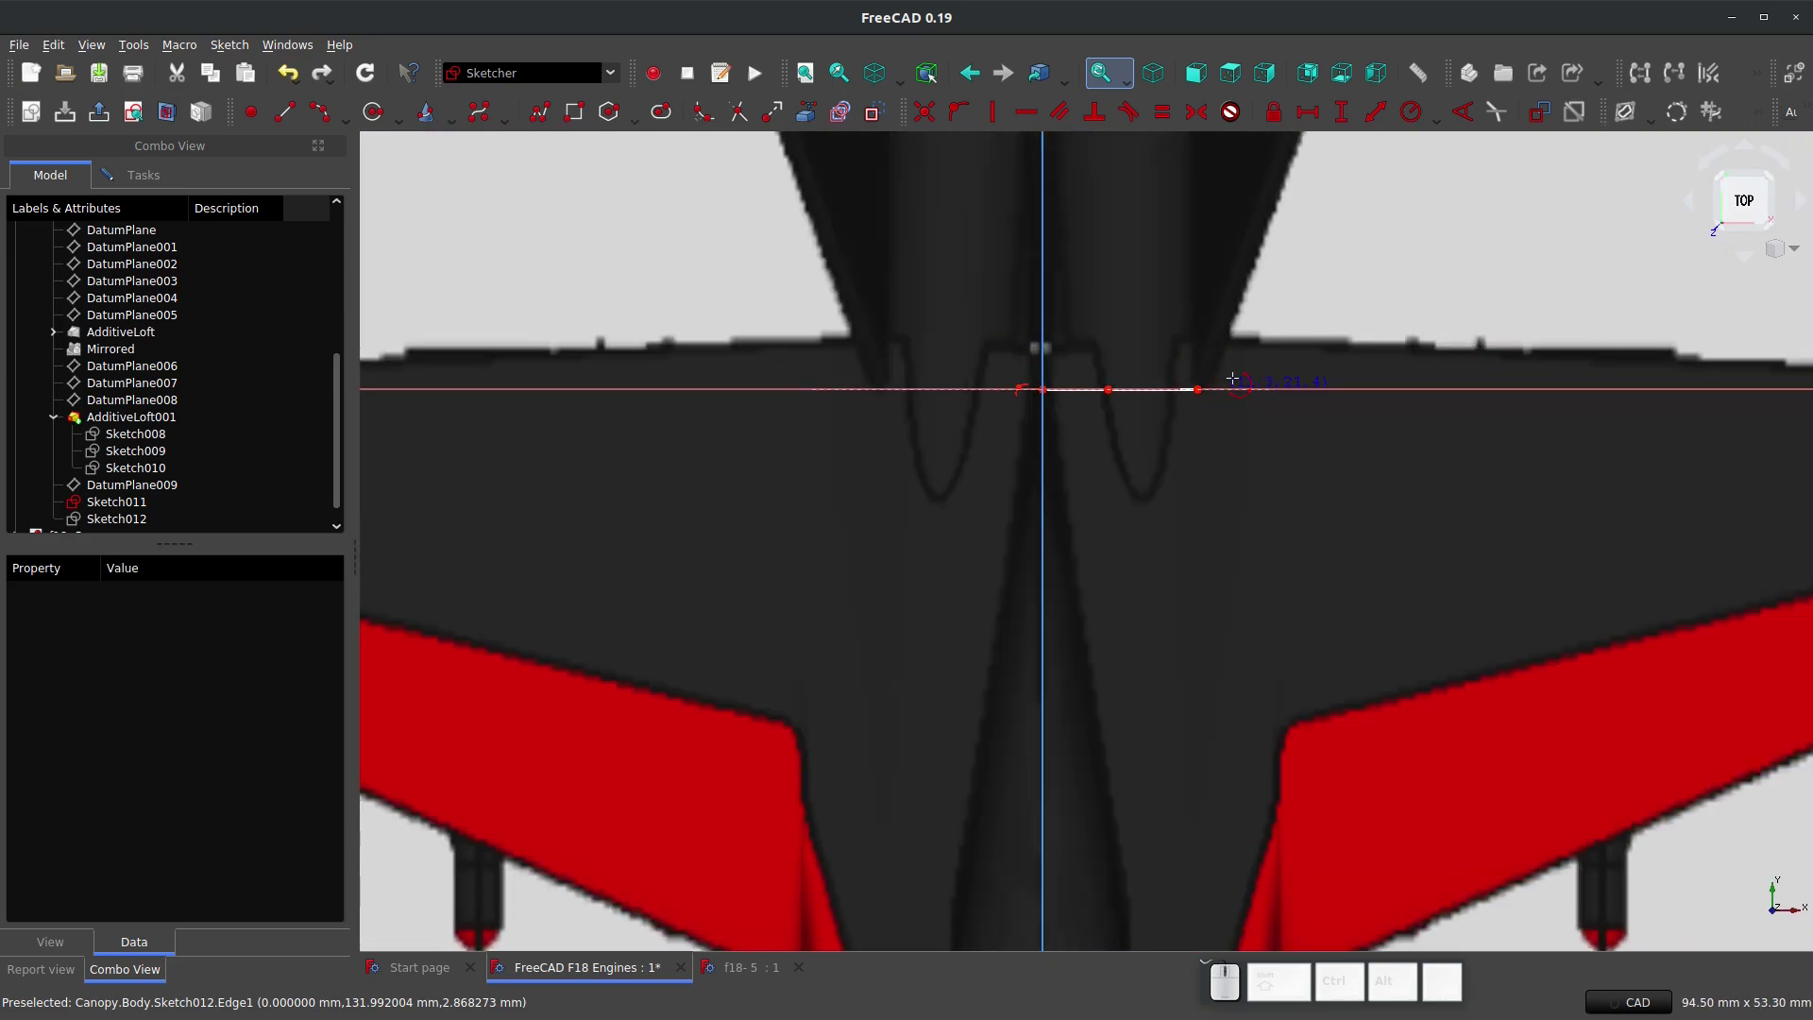
scroll(1098, 444, "down", 1)
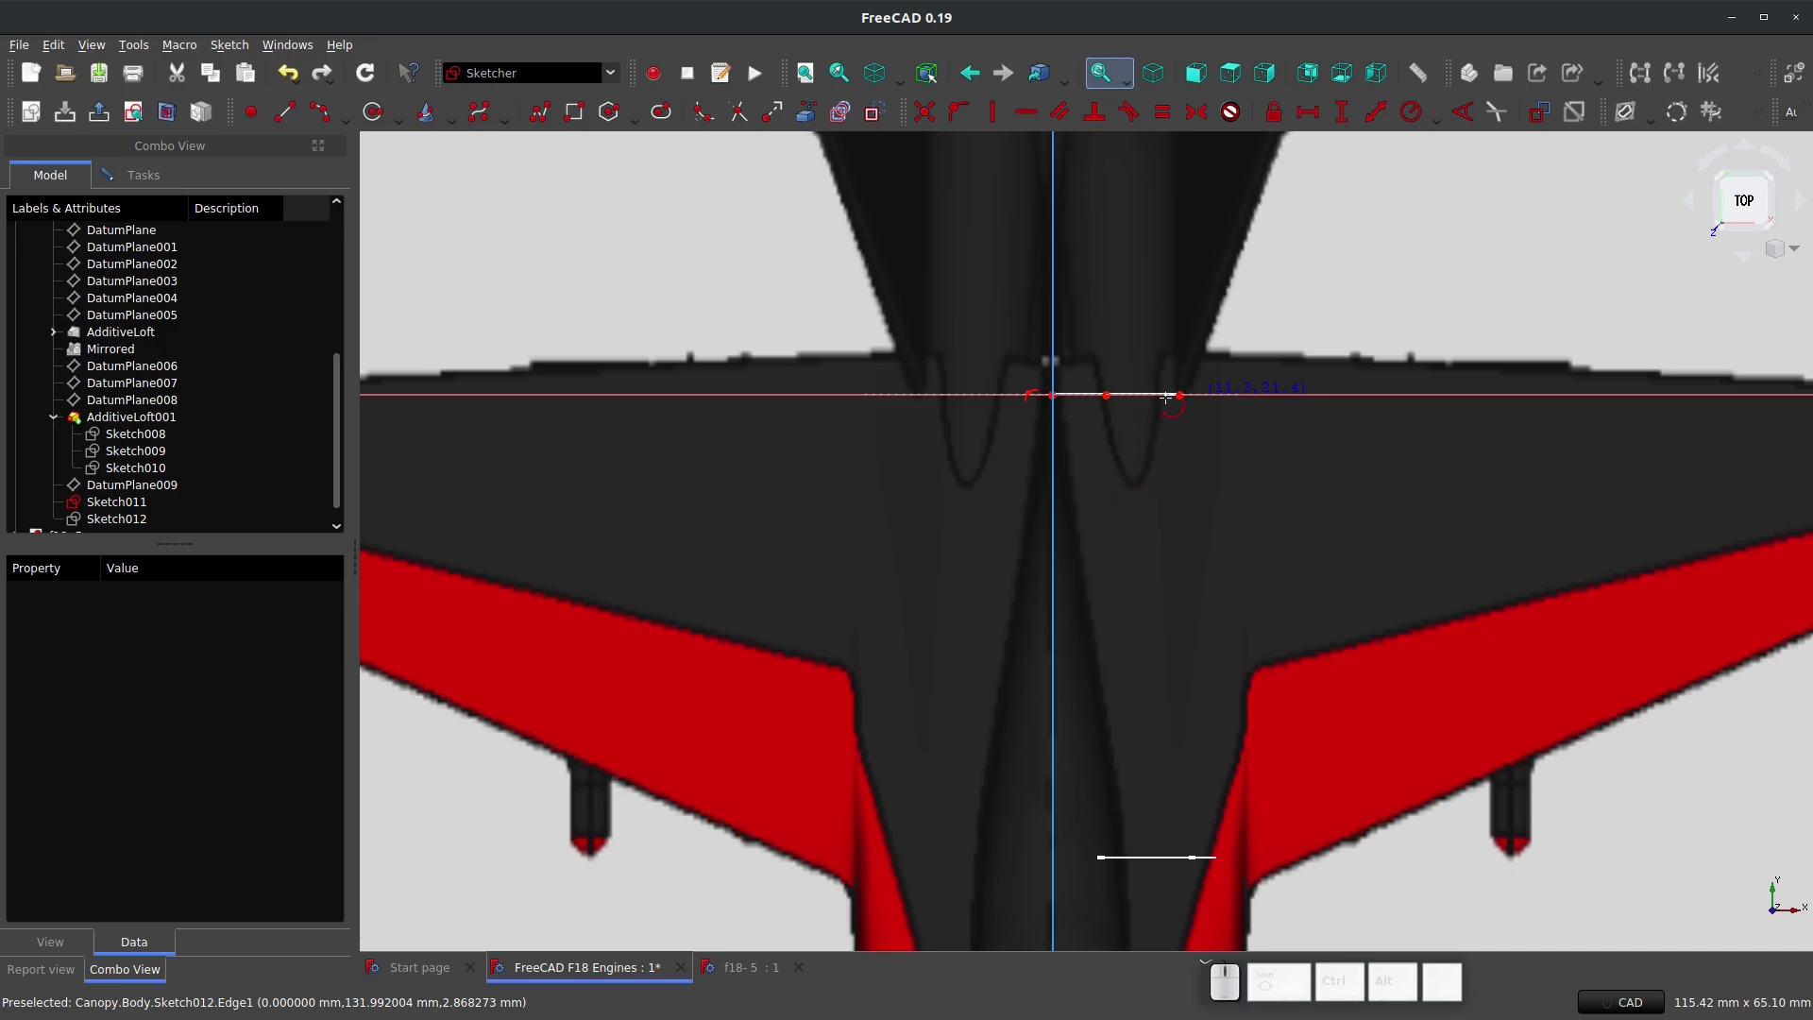
middle_click_drag(1128, 450, 1156, 397)
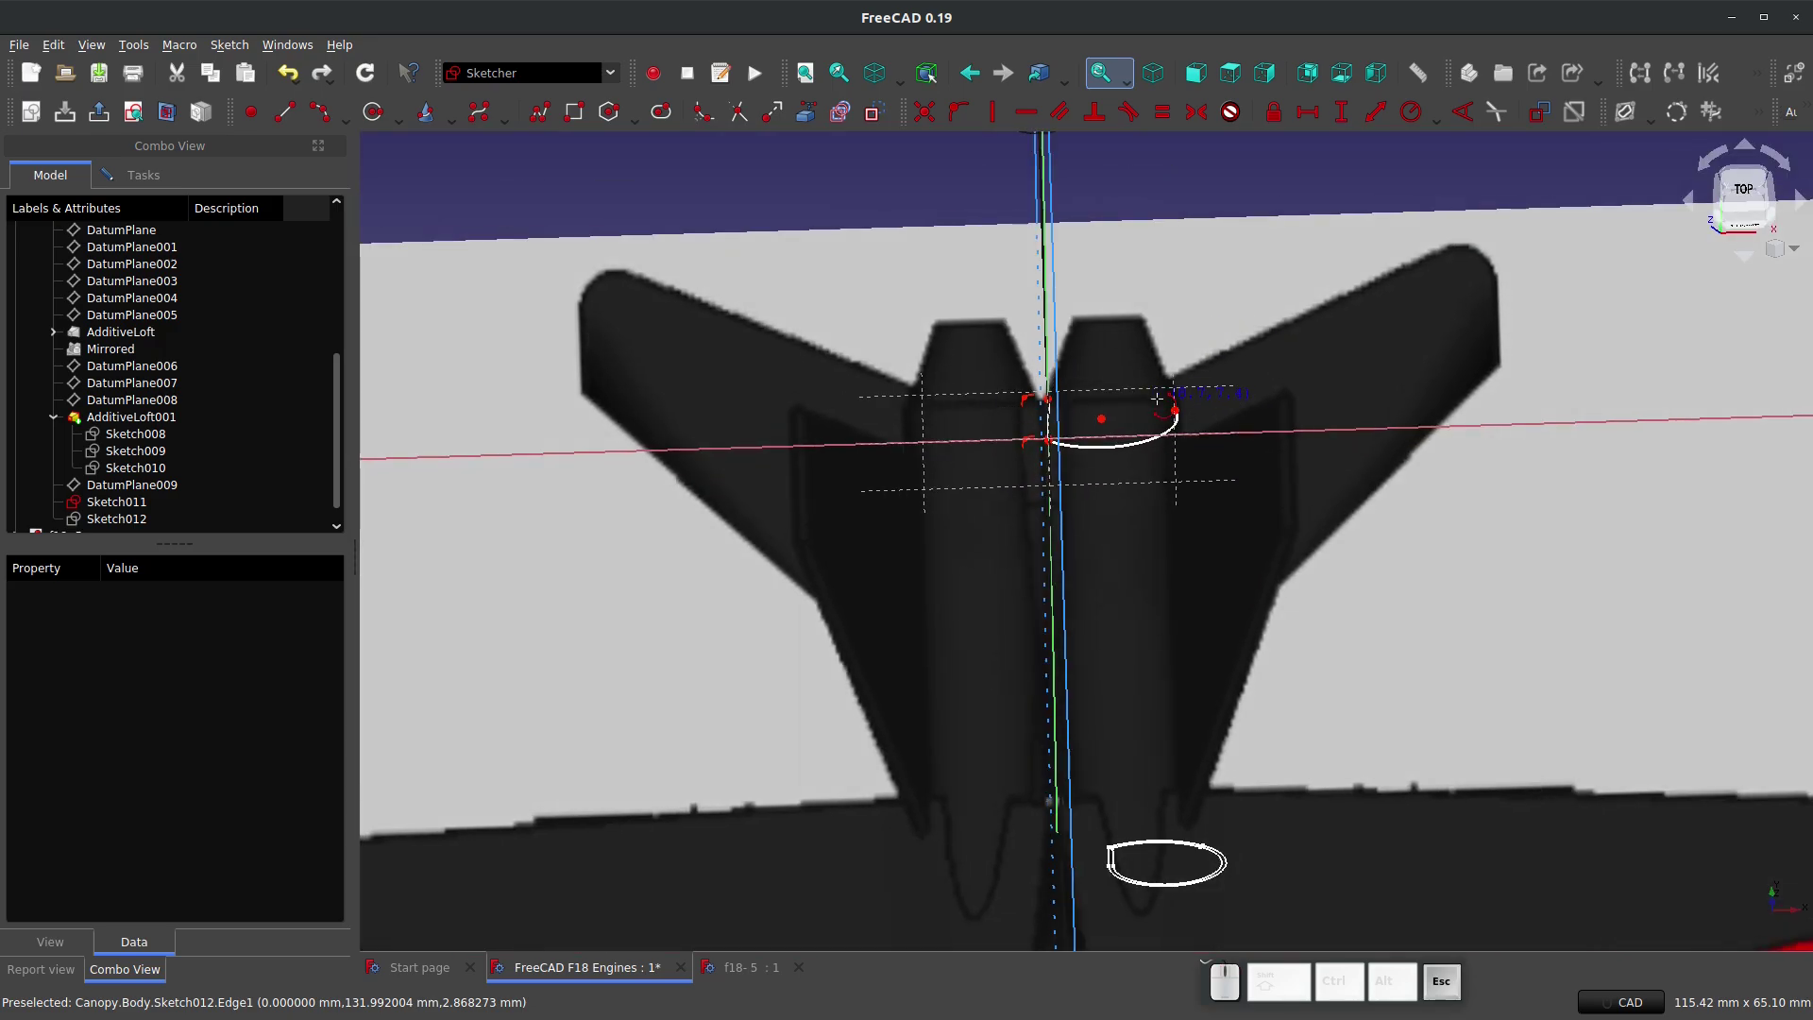
left_click(1176, 413)
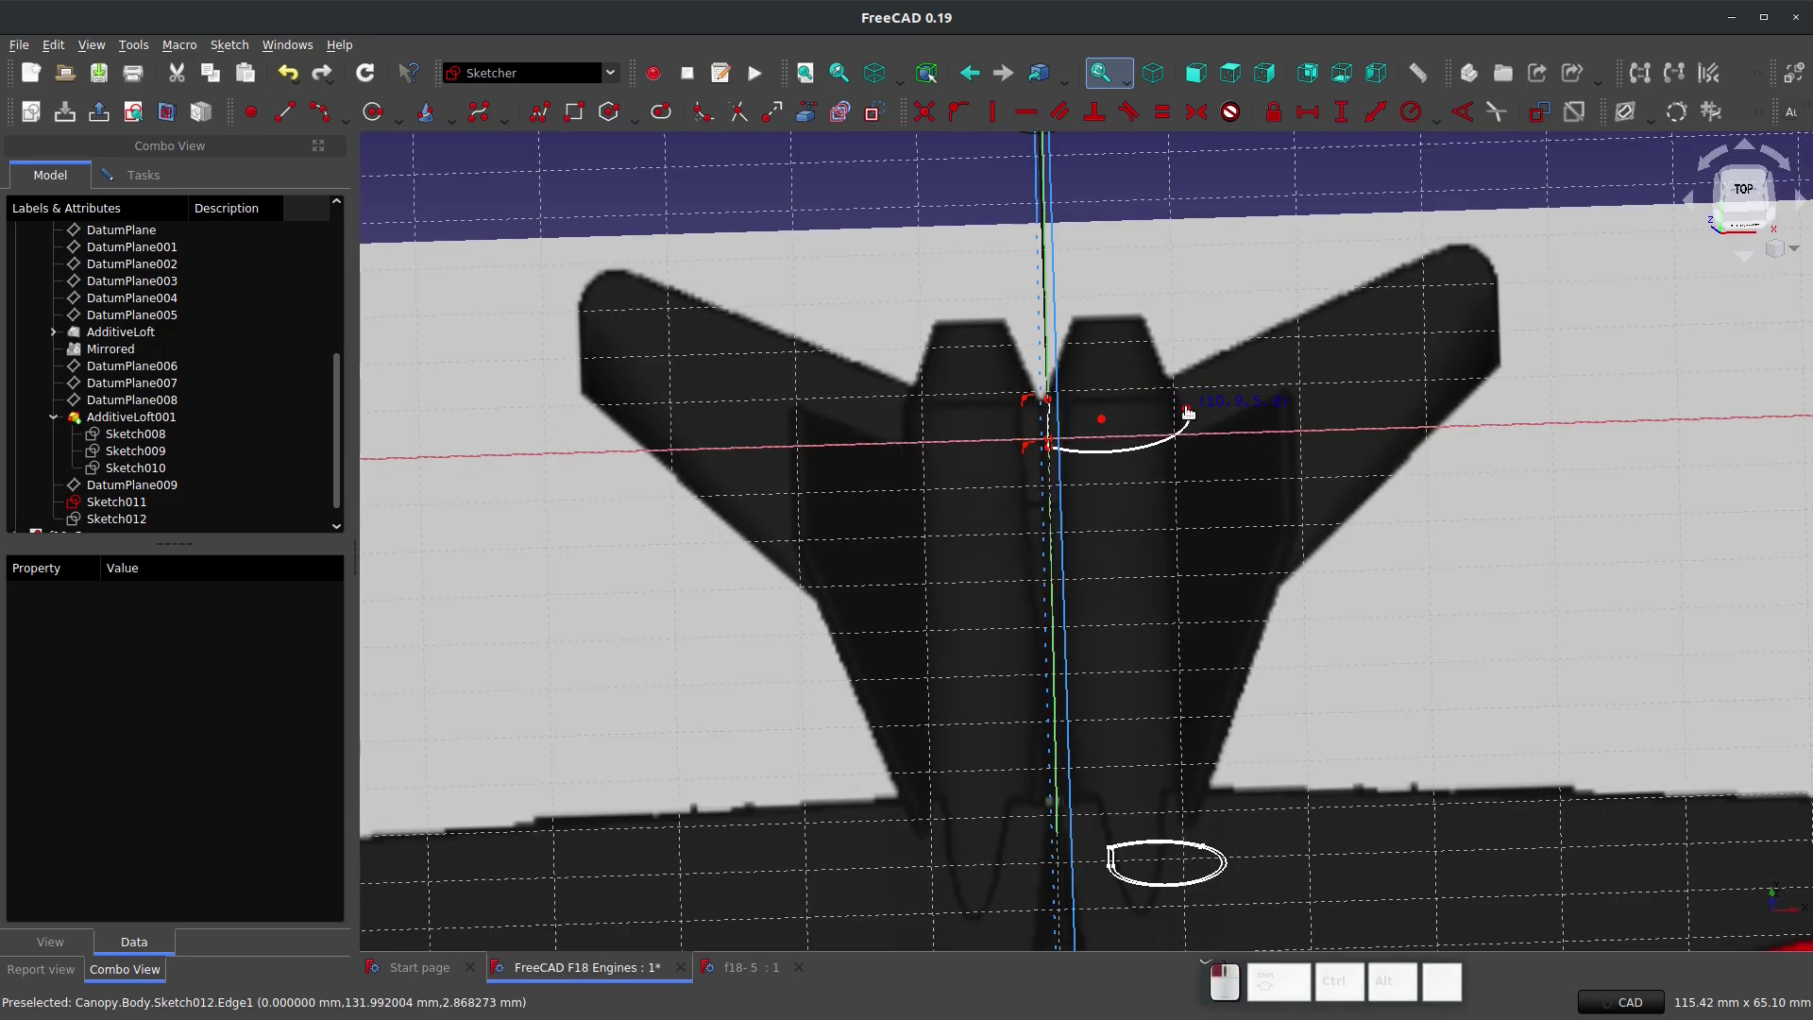
left_click(1189, 403)
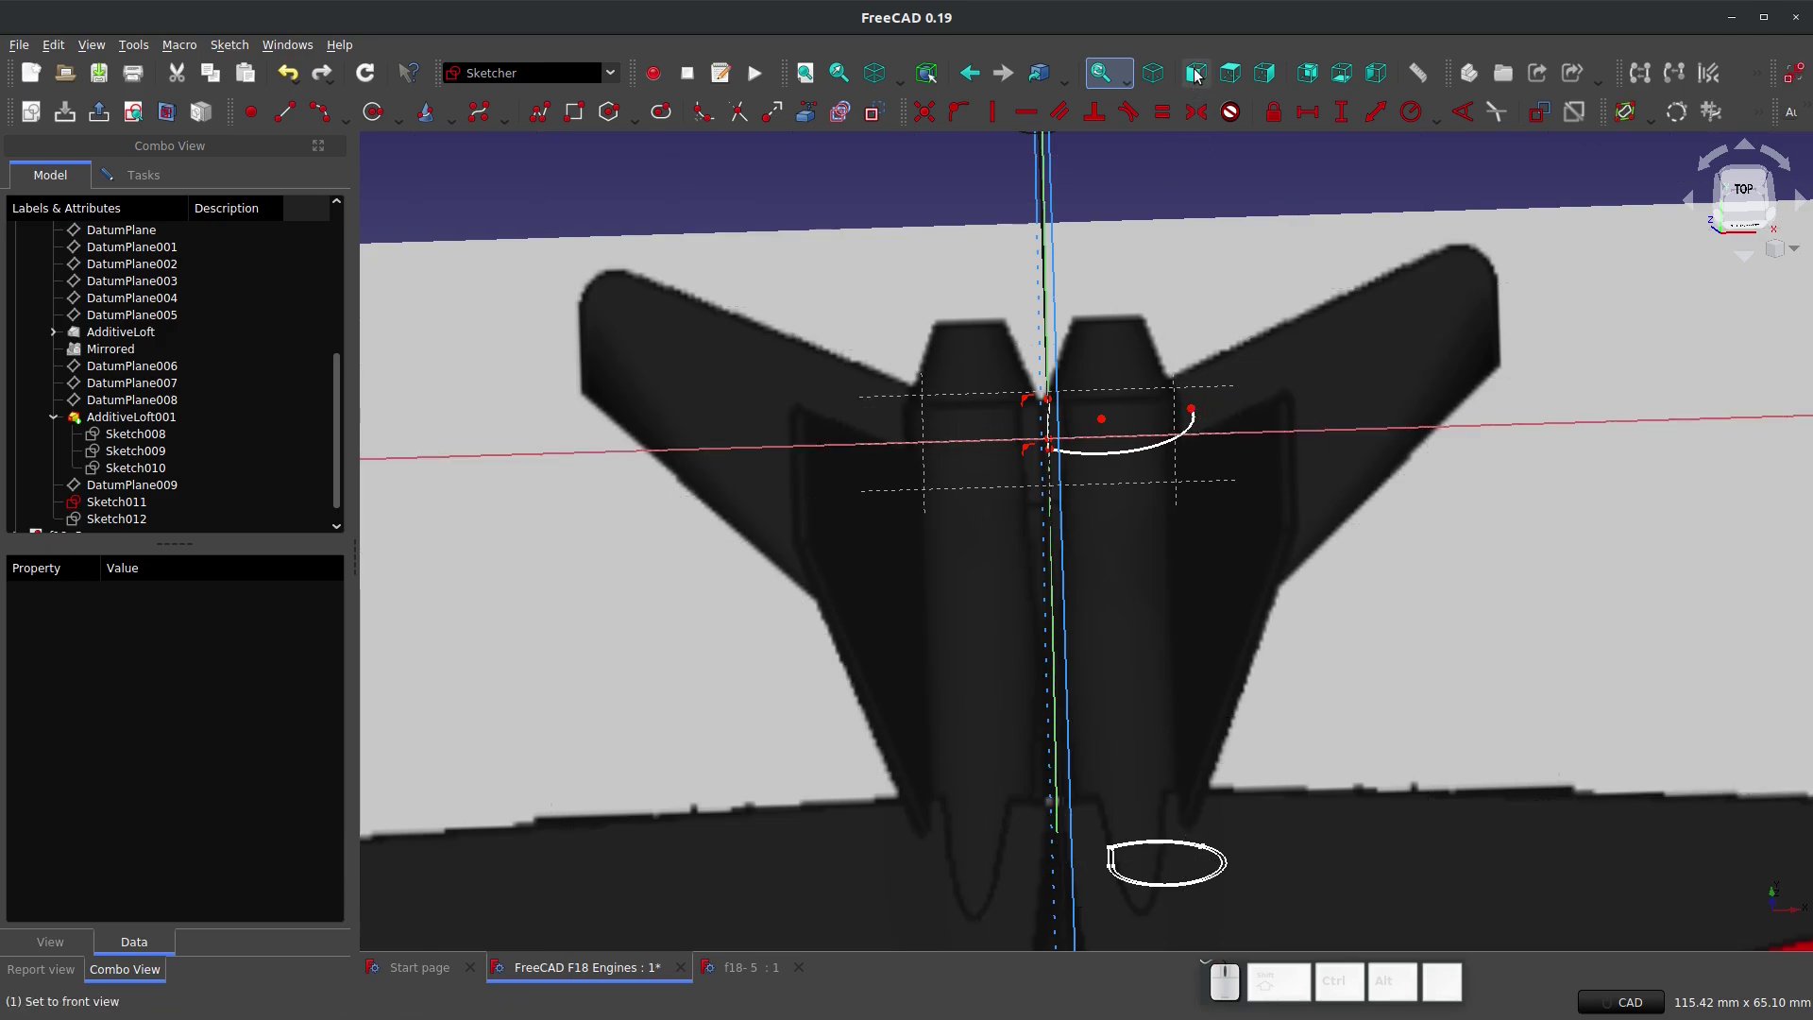
left_click(1230, 73)
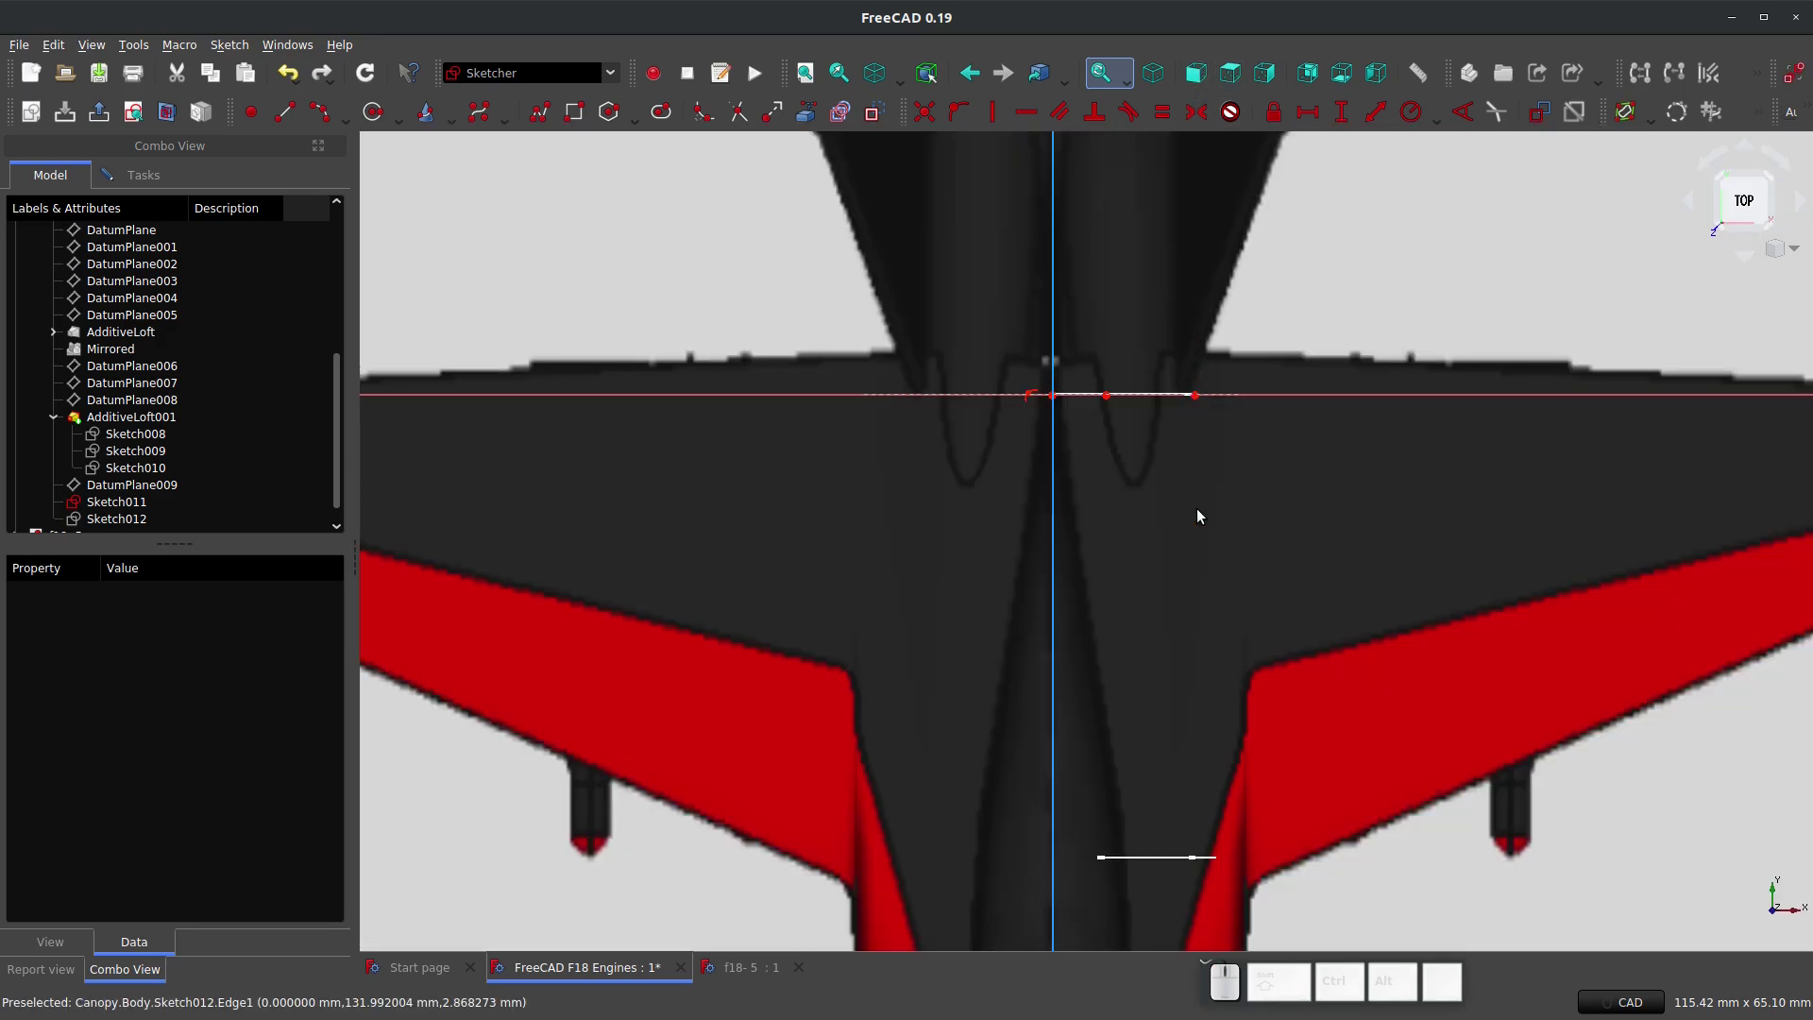
Step: Lock the arc's outer endpoint horizontally and vertically relative to the origin
left_click(1196, 72)
scroll(1122, 650, "up", 5)
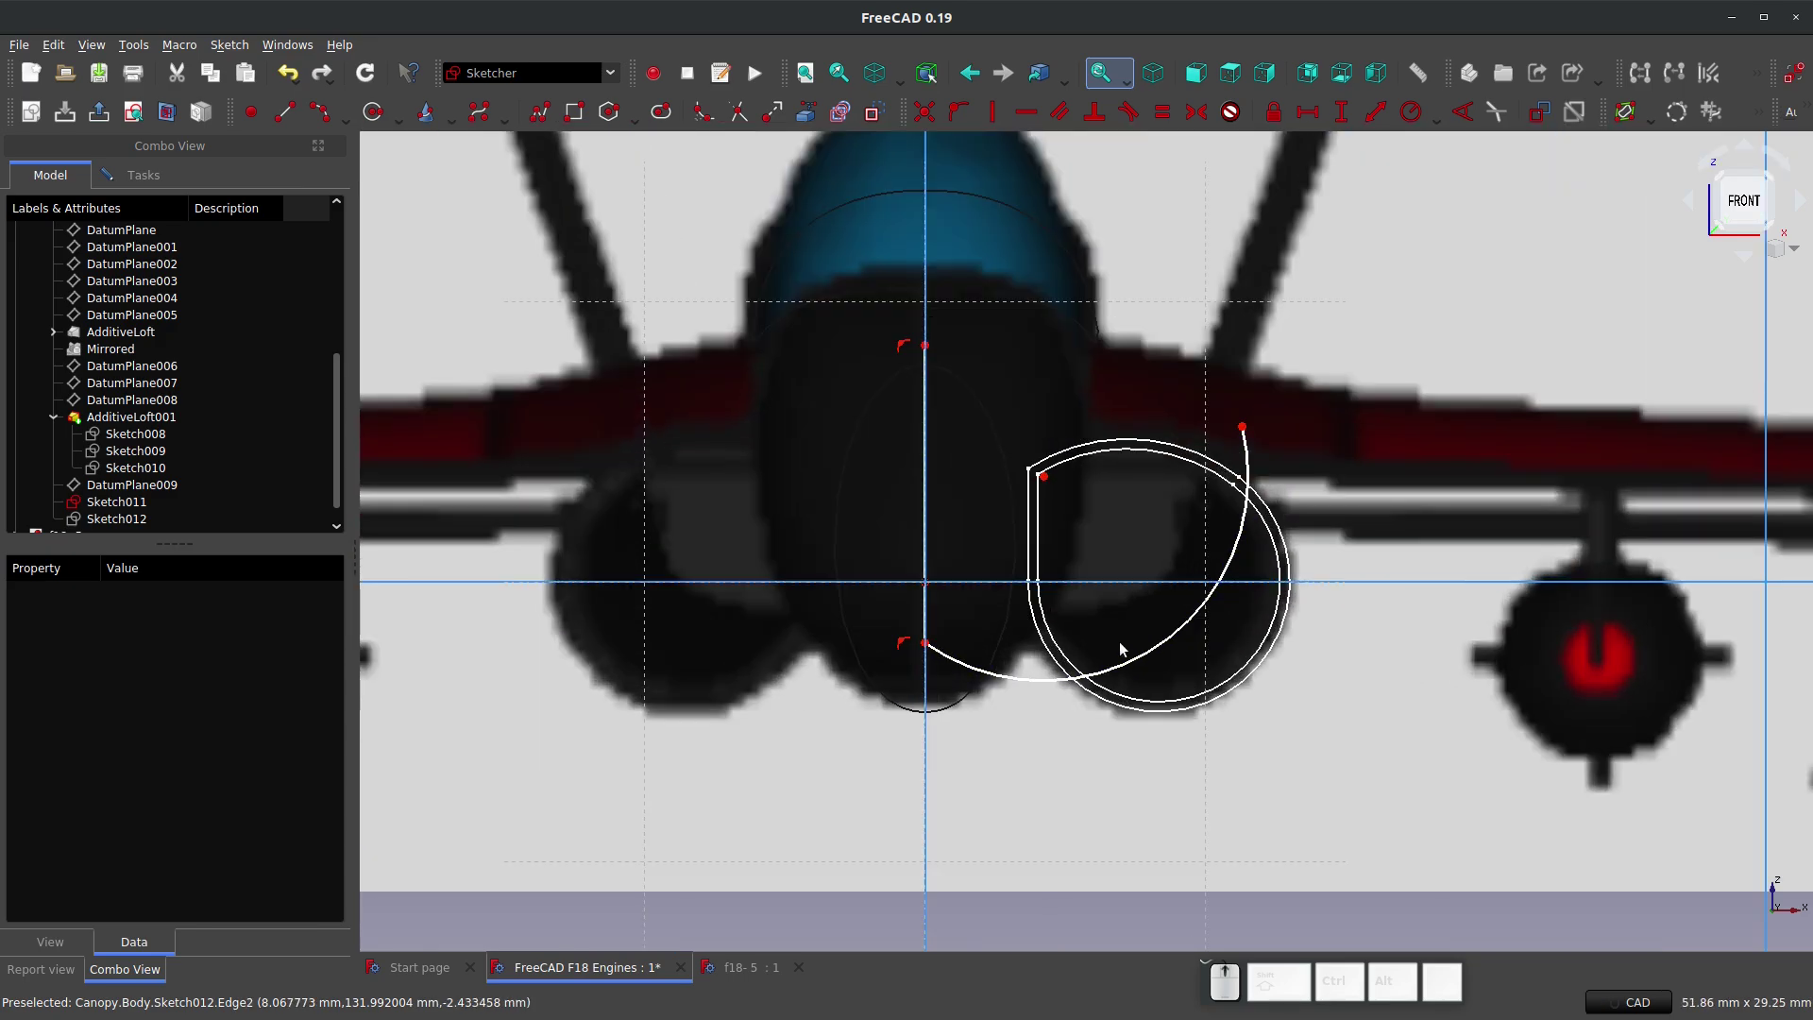
left_click(1241, 426)
left_click(1276, 110)
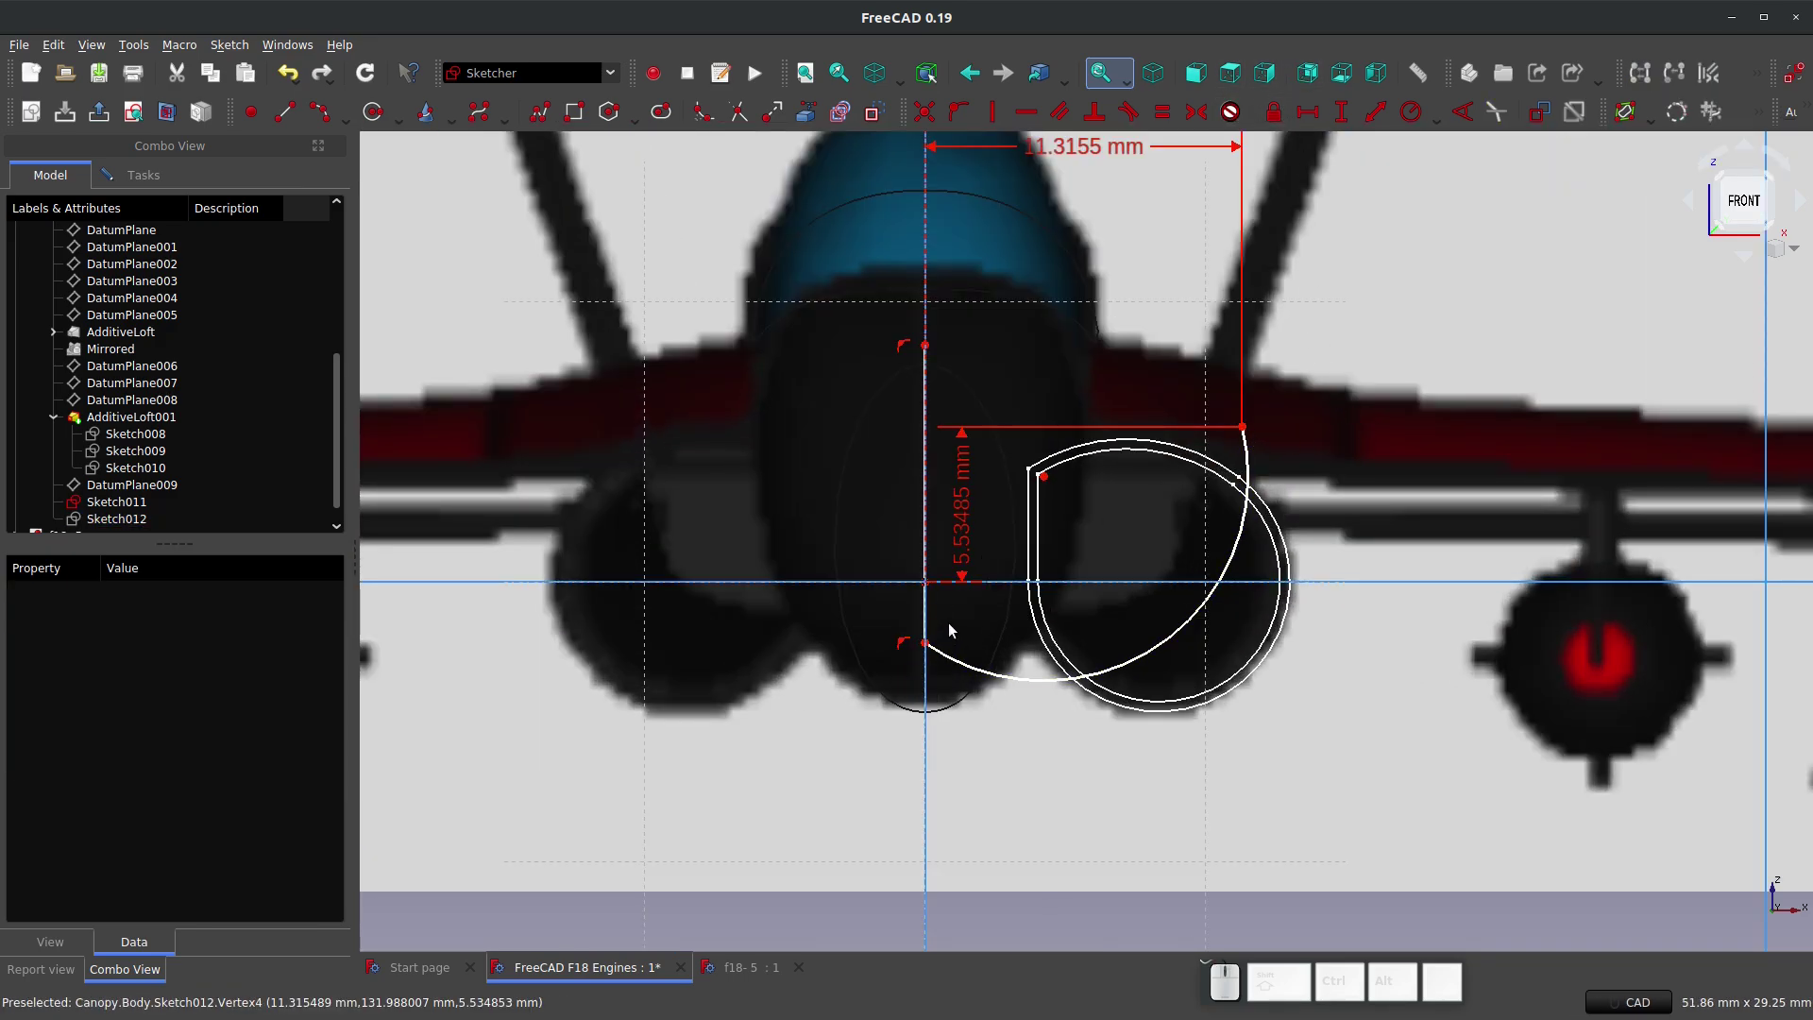
Step: Raise the corner shared by the vertical line and the arc to just below the horizontal axis
left_click_drag(926, 644, 926, 599)
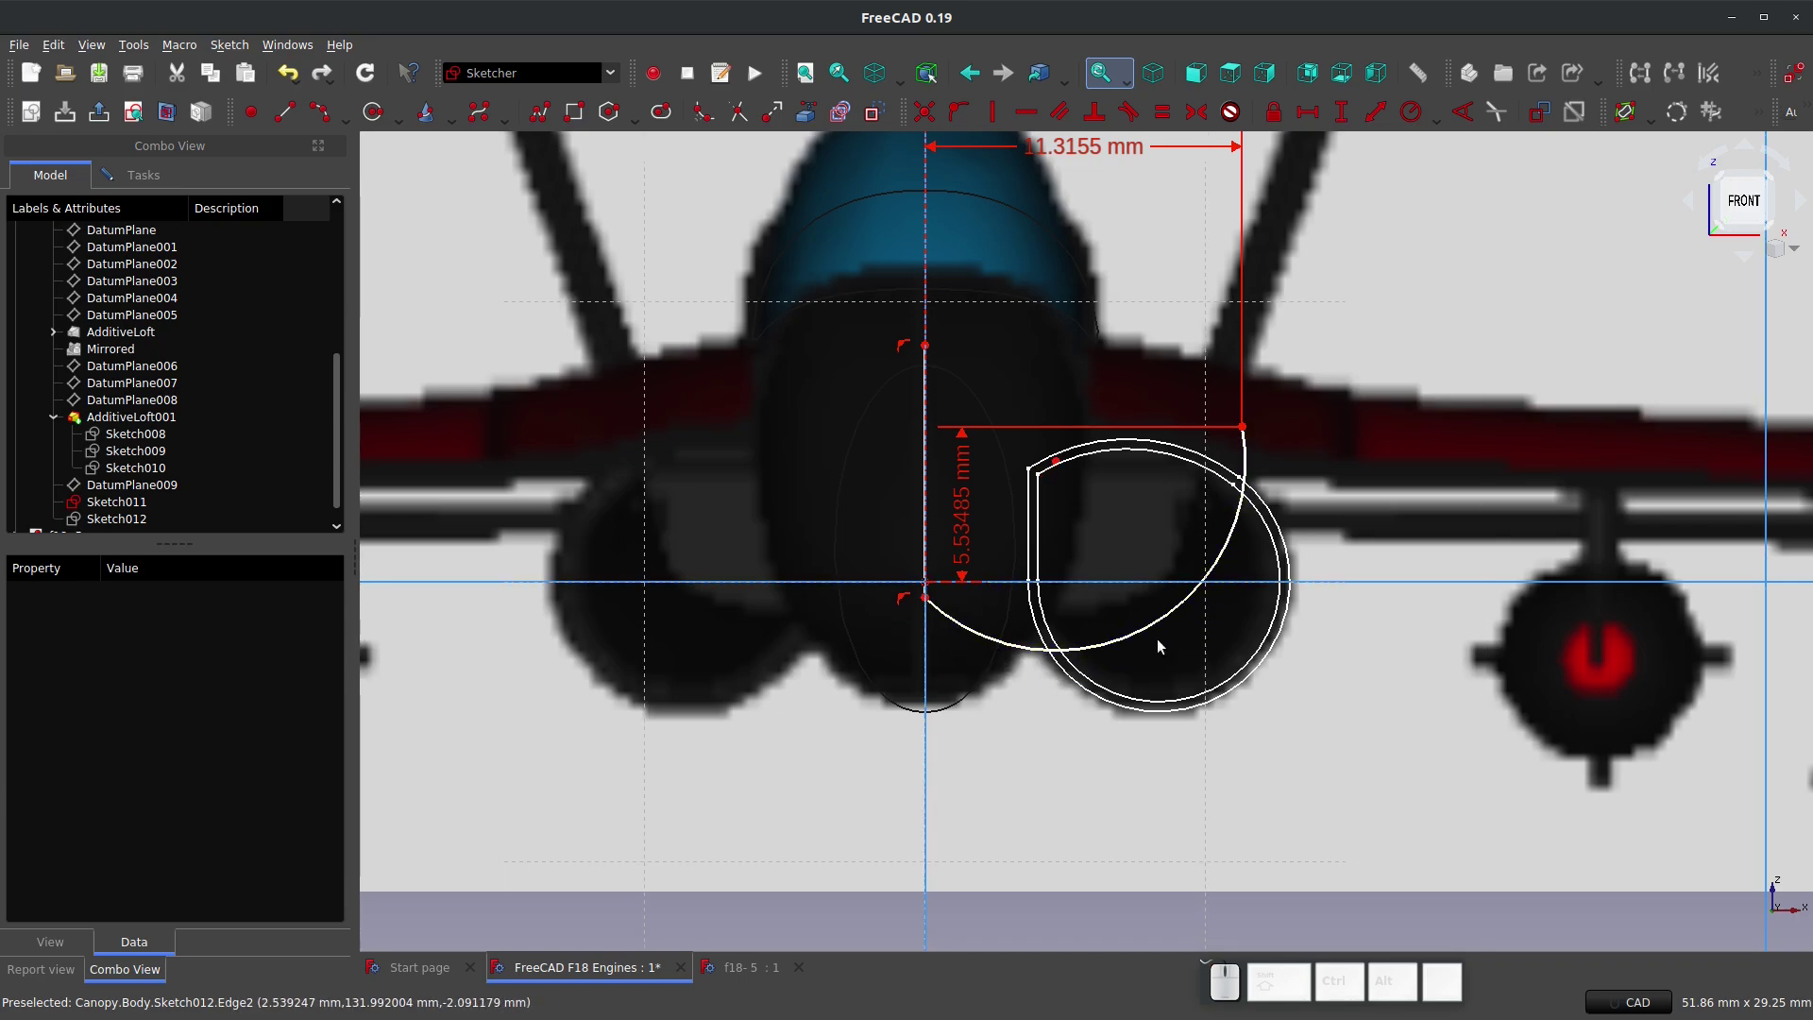
left_click(925, 404)
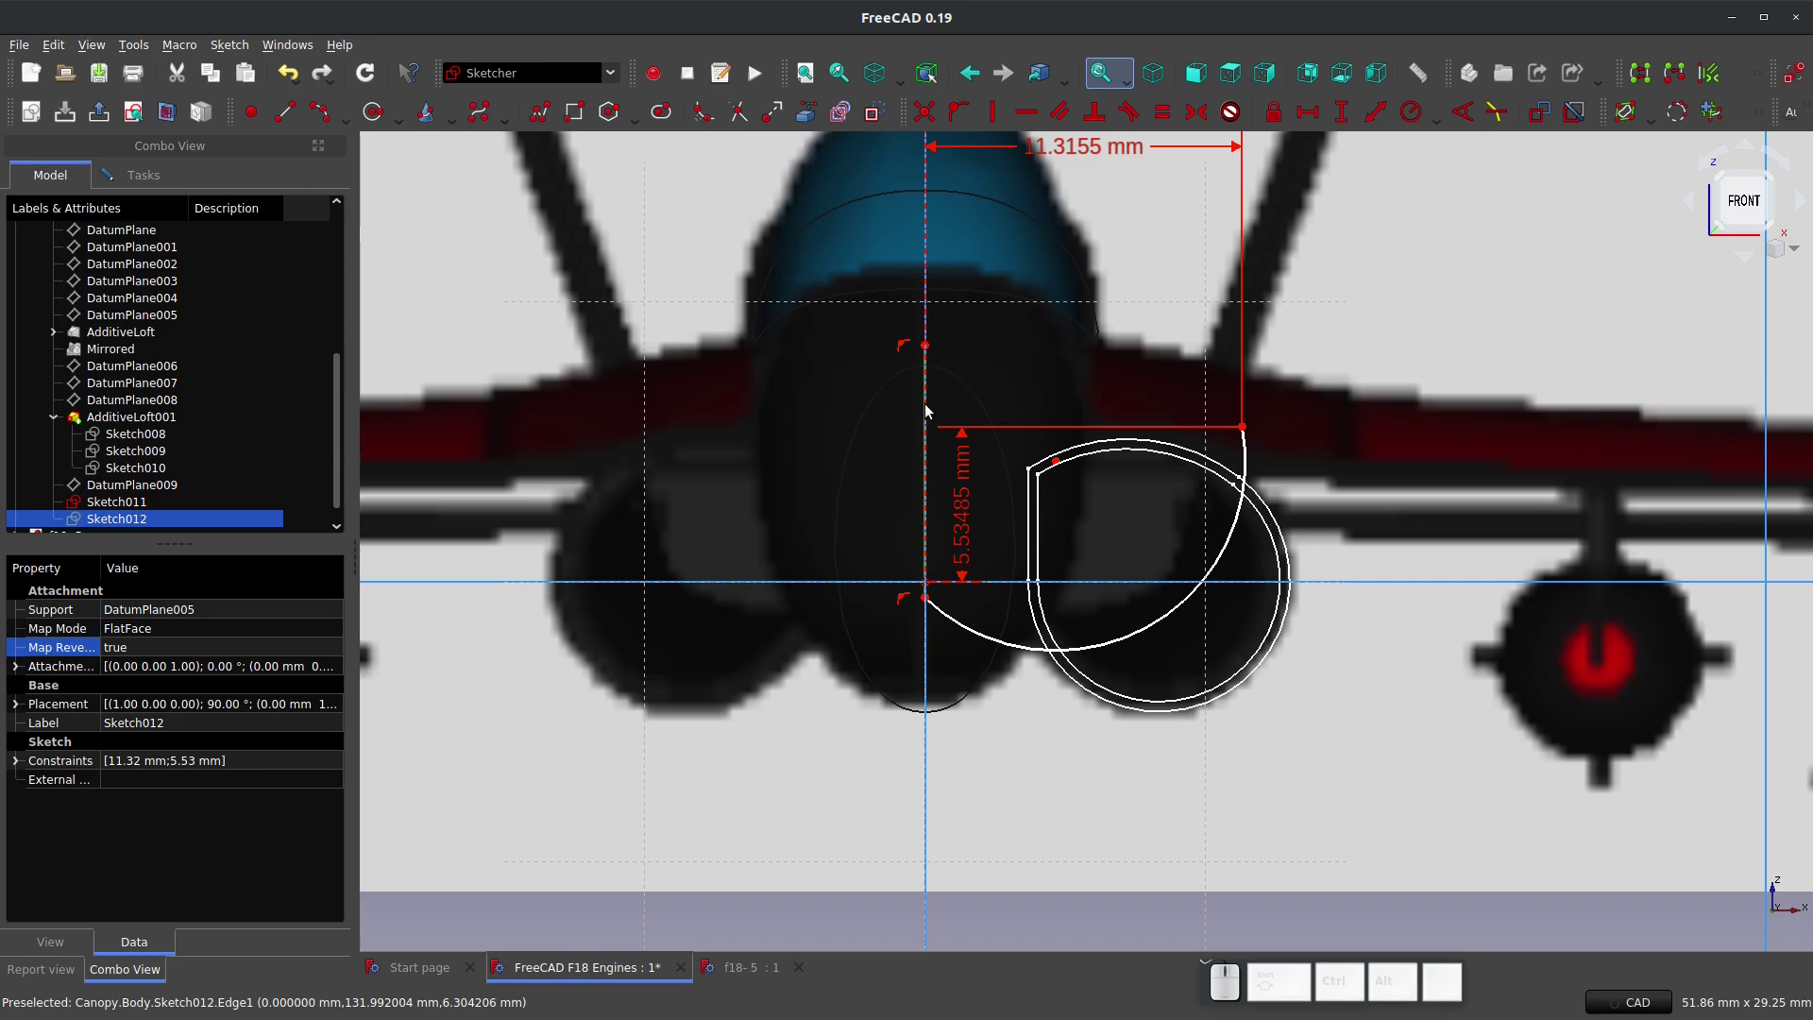
Step: Set the vertical line's length to 9 mm and fix its lower end 0.57 mm below the origin
type("i9")
left_click(963, 568)
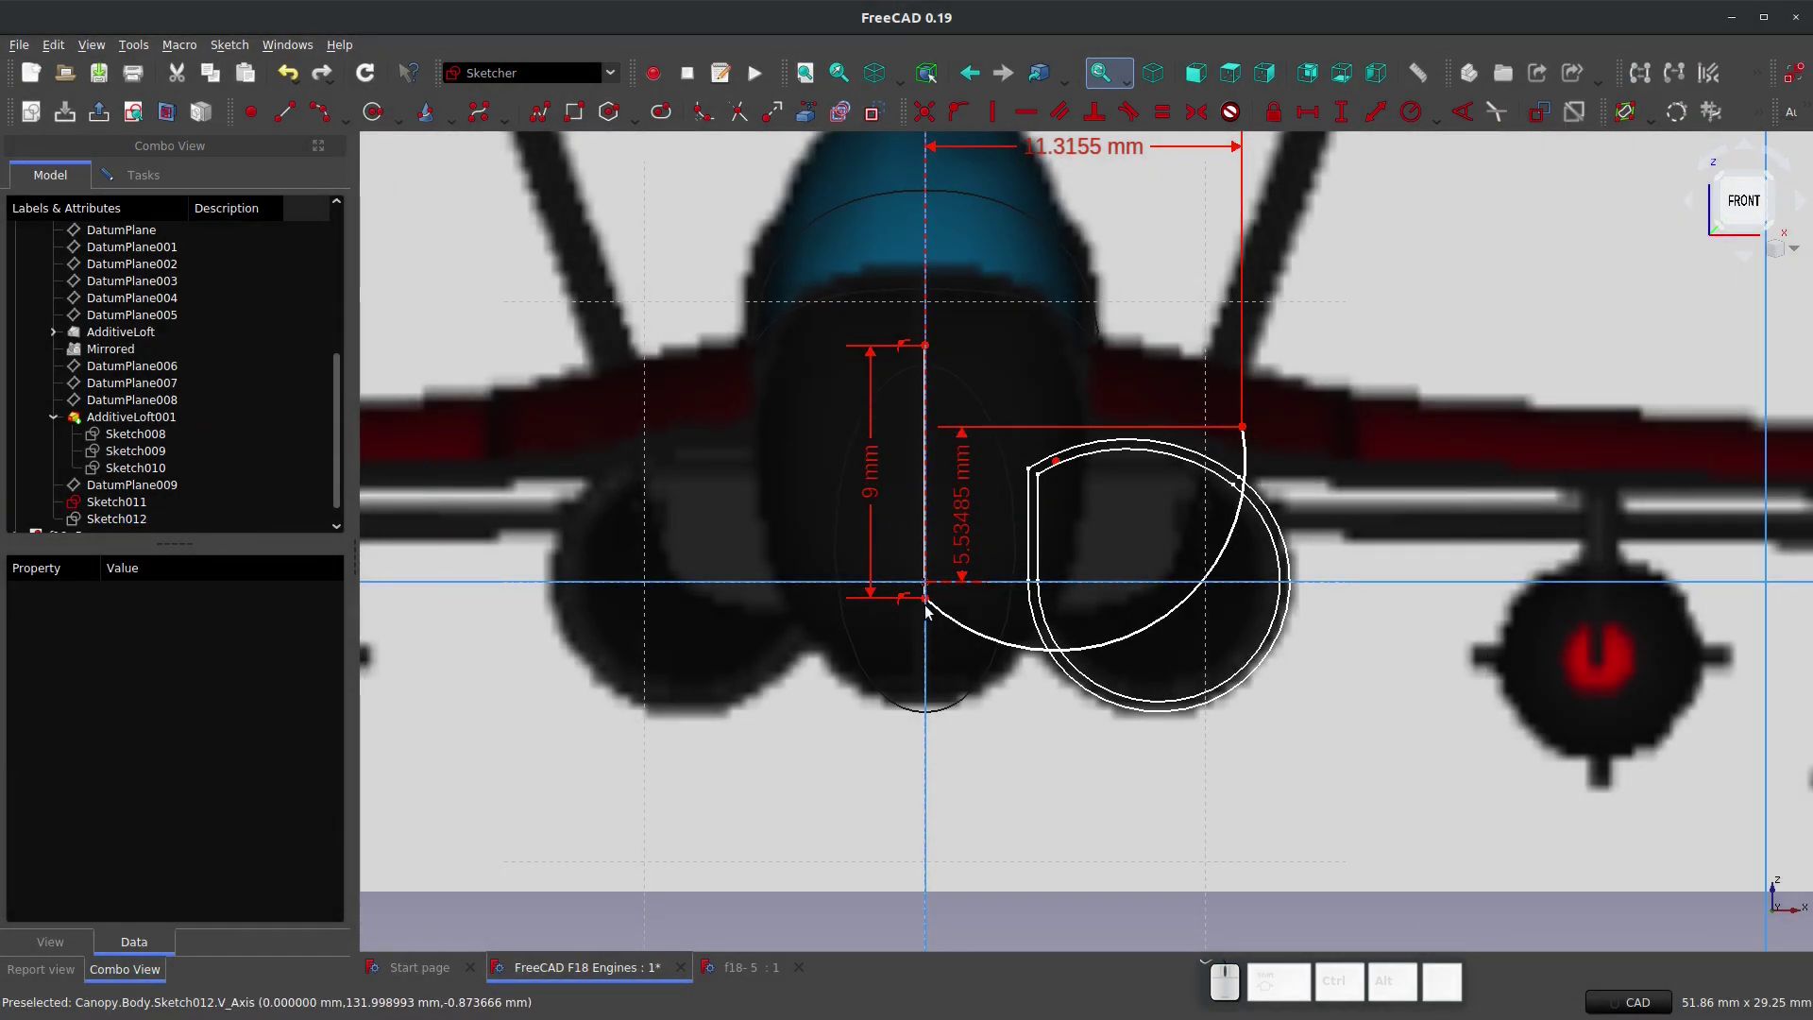
scroll(925, 609, "up", 2)
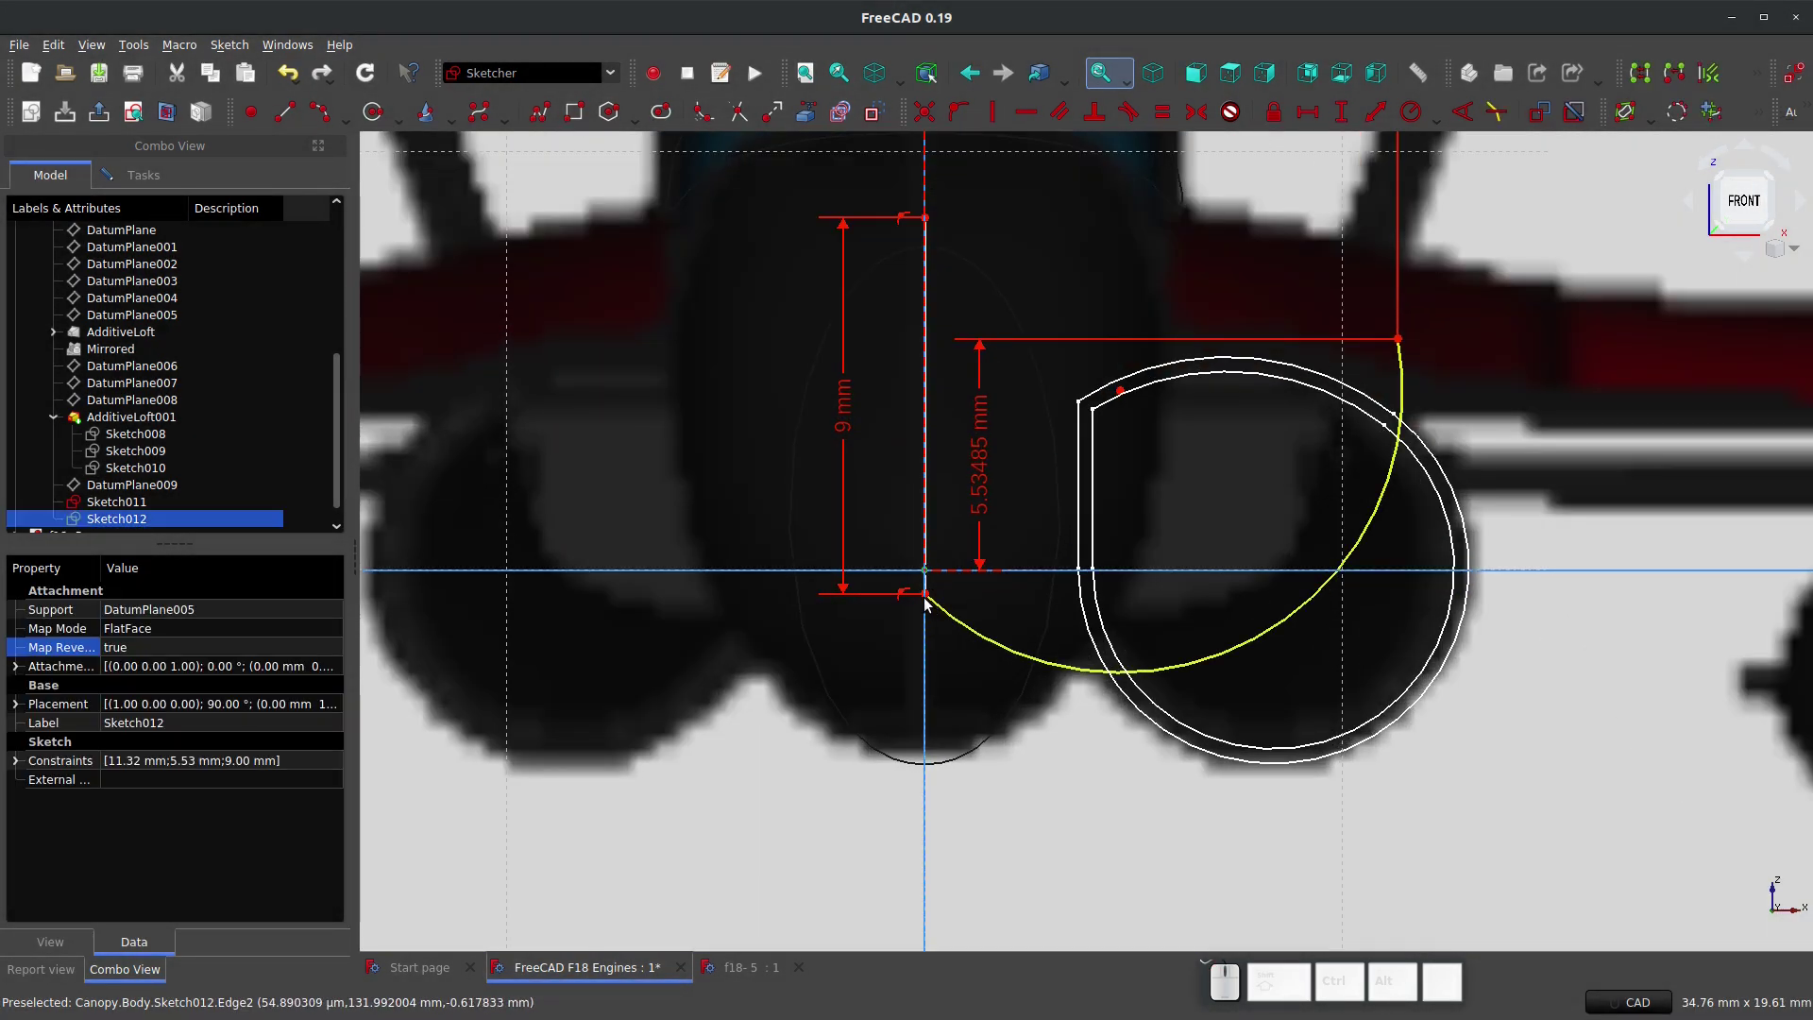
key("super")
left_click(1051, 589)
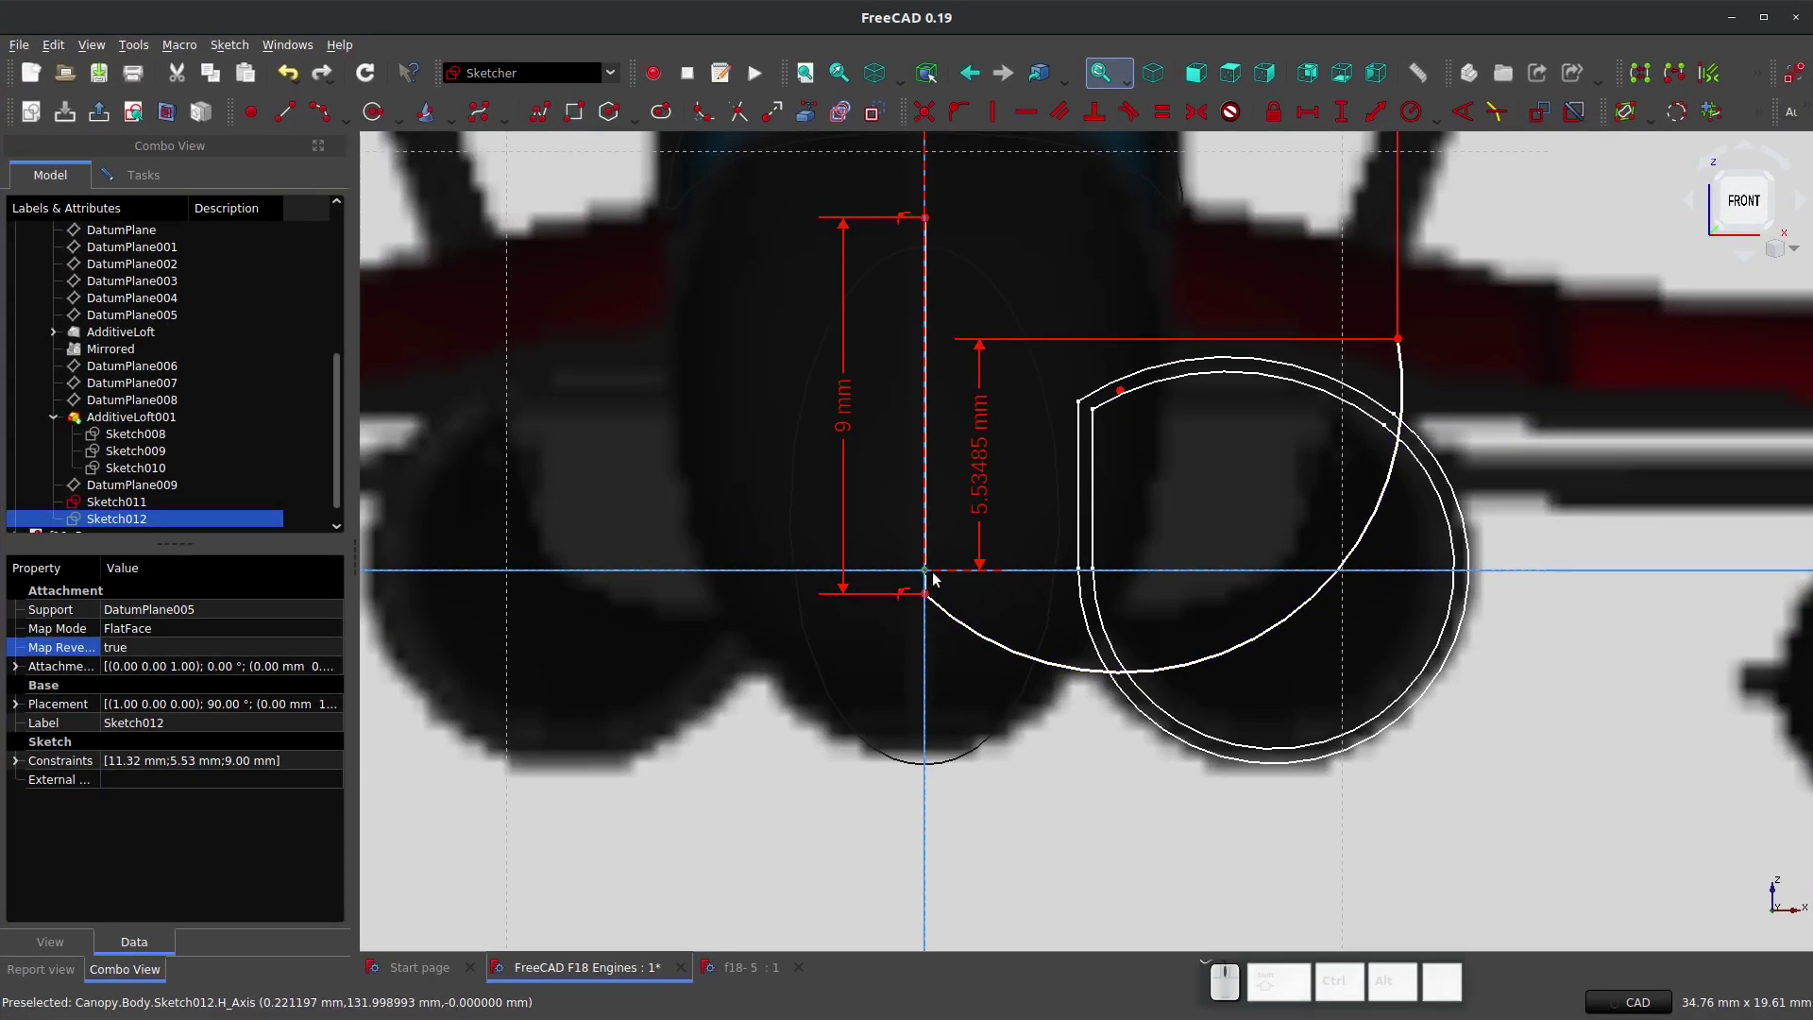
left_click(933, 604, "shift")
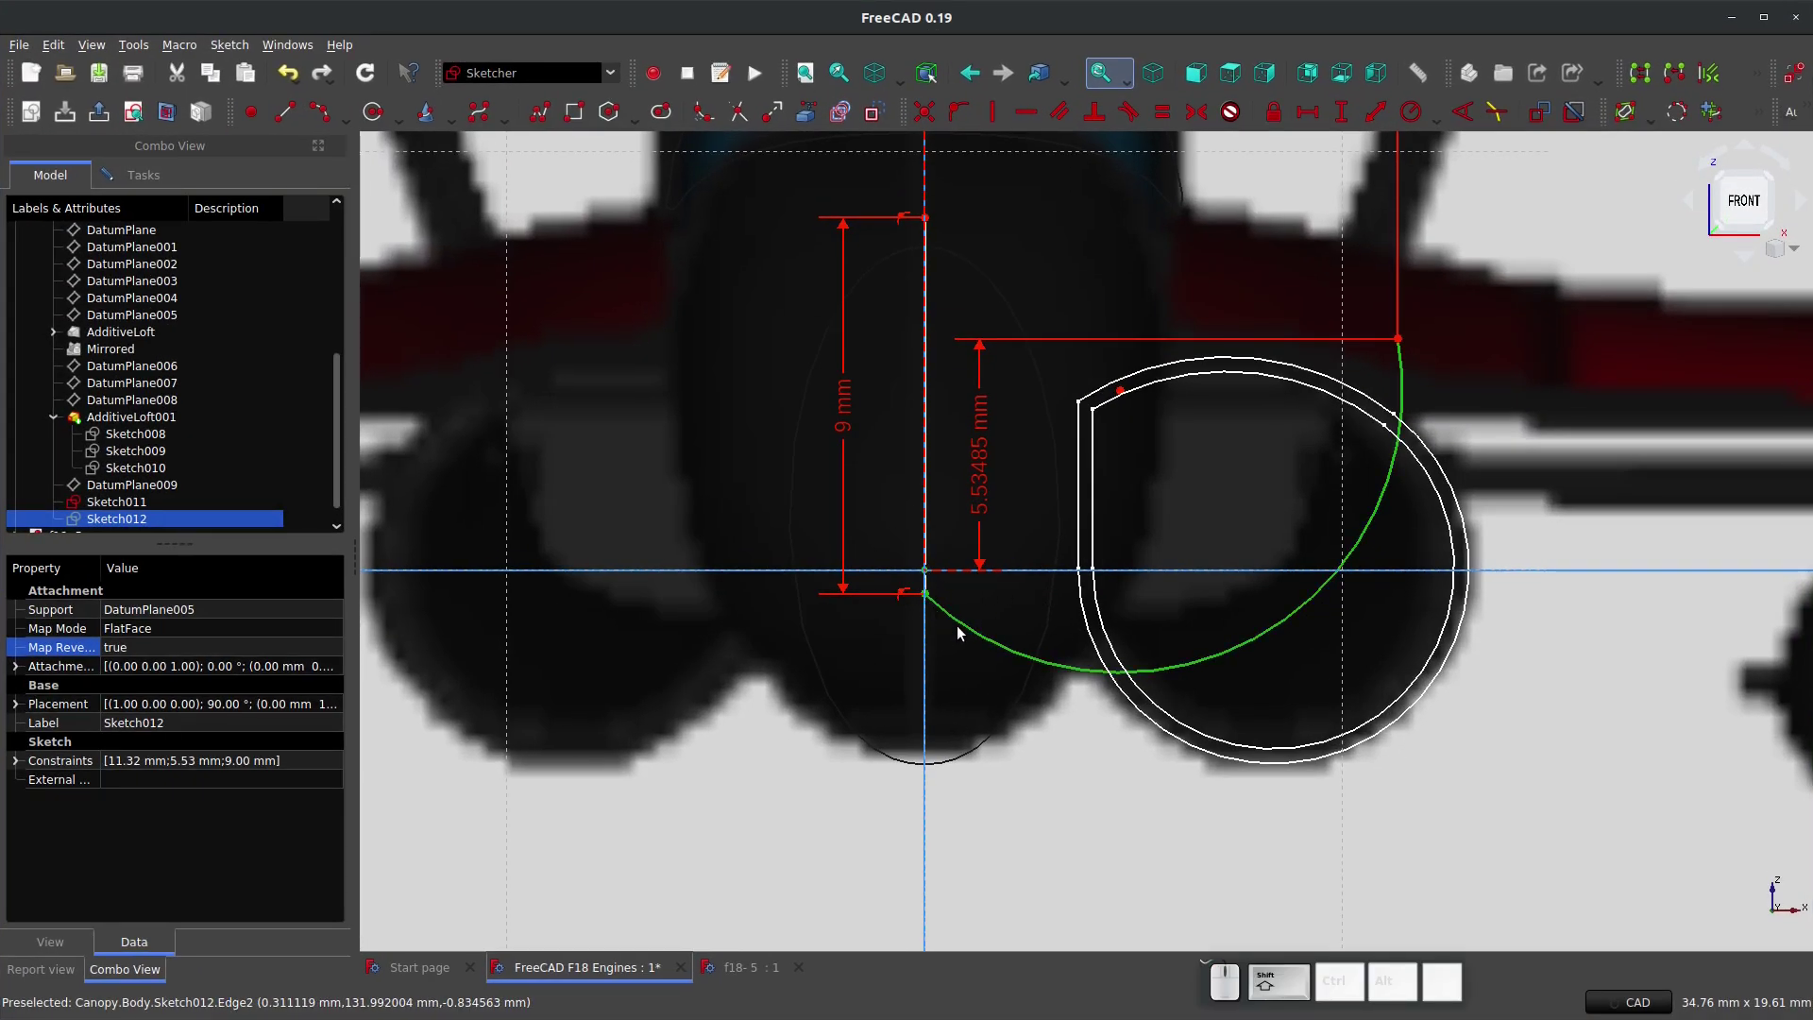
left_click(963, 633, "shift")
left_click(925, 594)
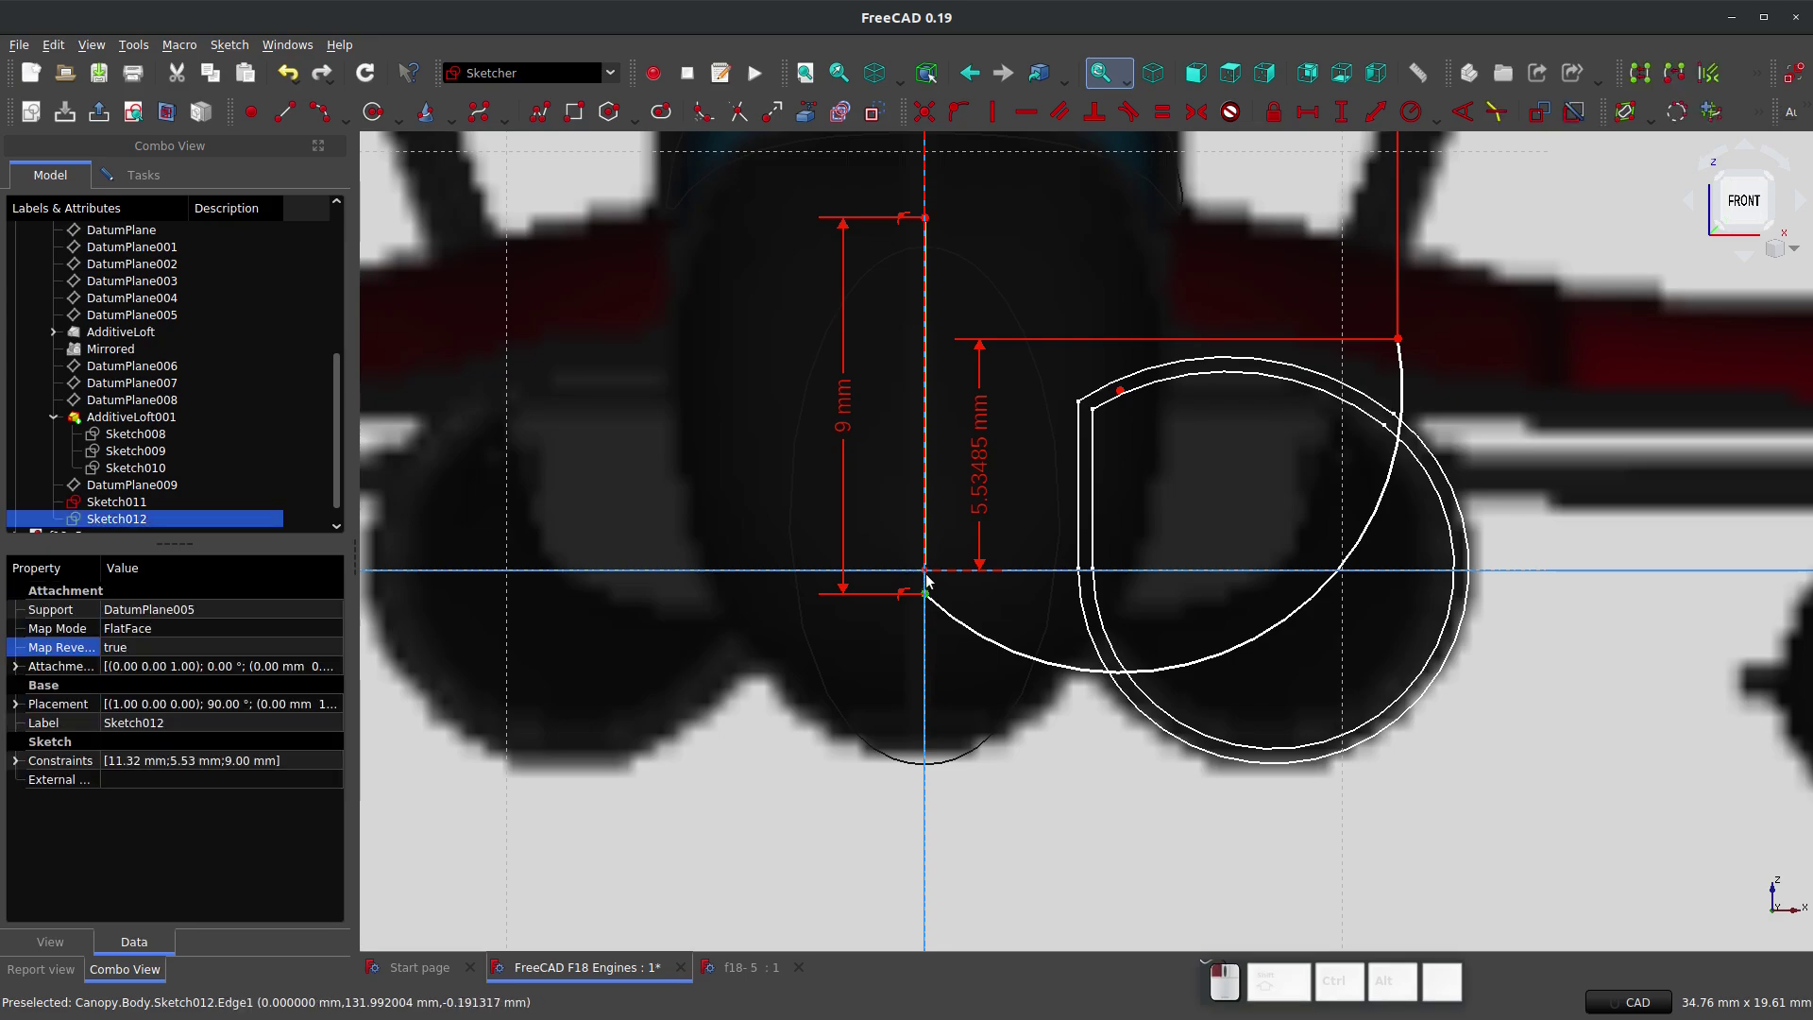
key("shift+v")
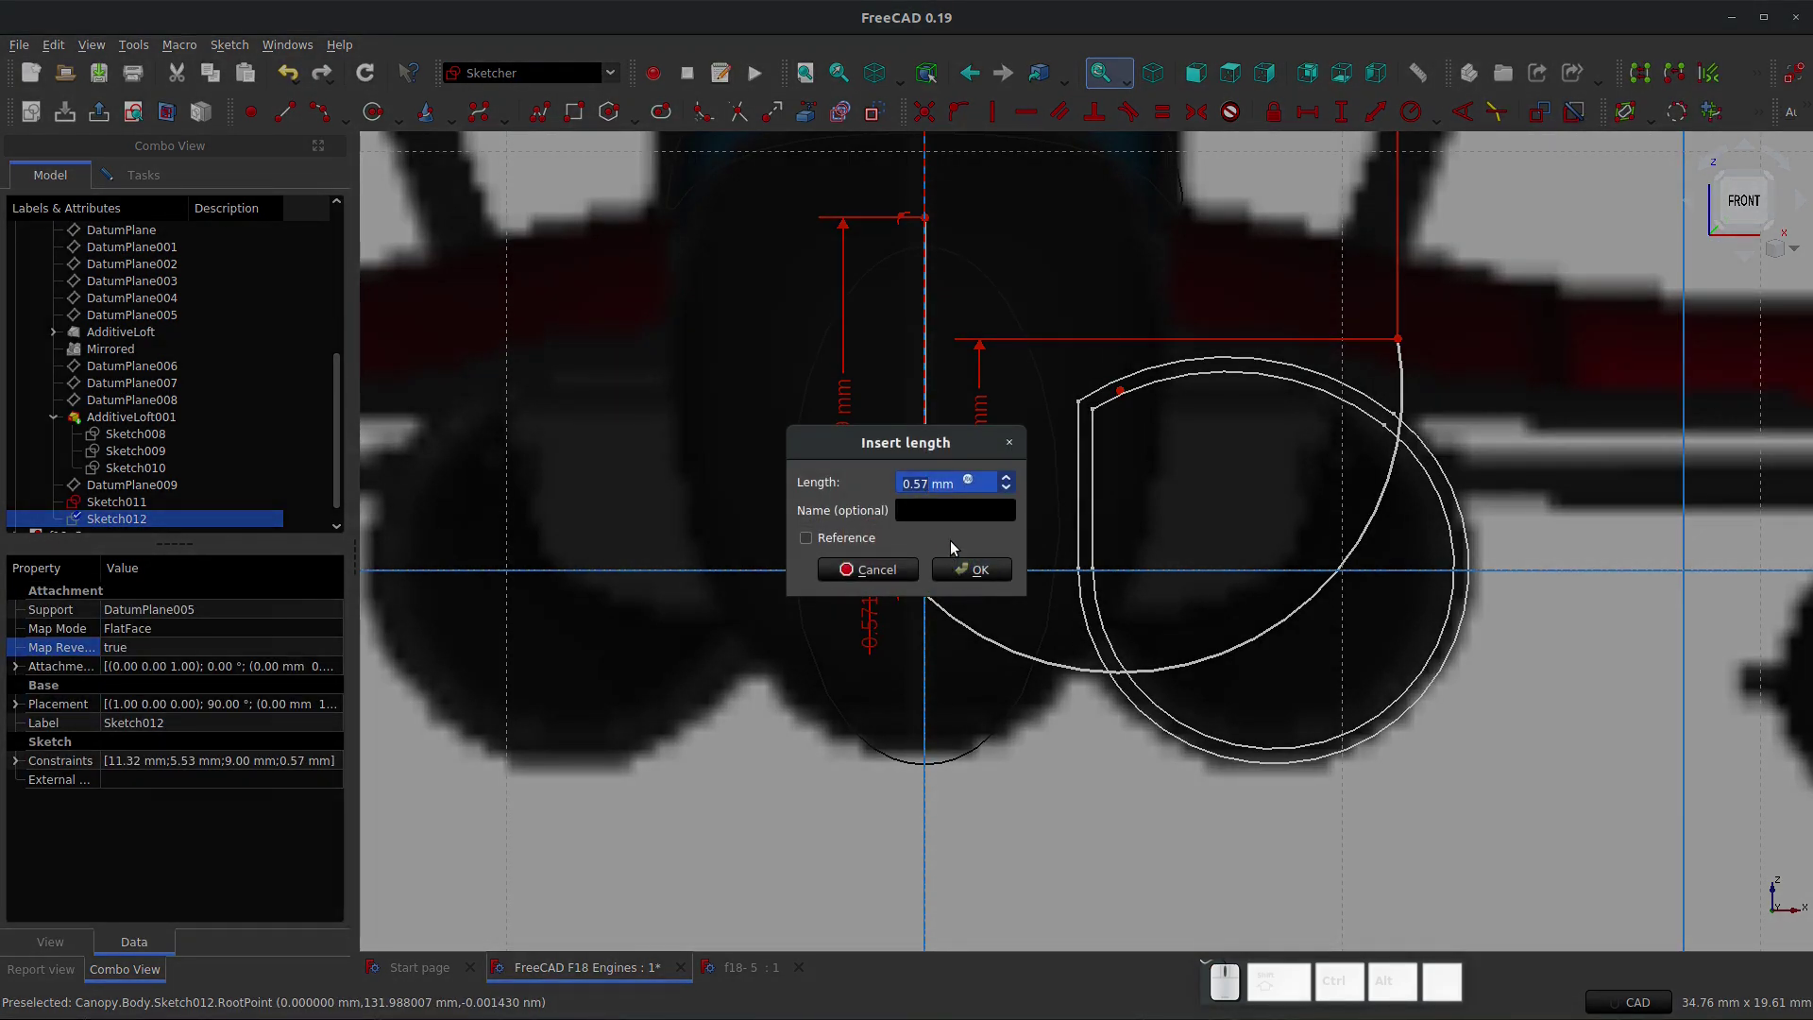
left_click(982, 571)
Step: Flatten the lower arc slightly and set its radius to 6.8 mm
scroll(941, 708, "down", 3)
scroll(964, 465, "up", 2)
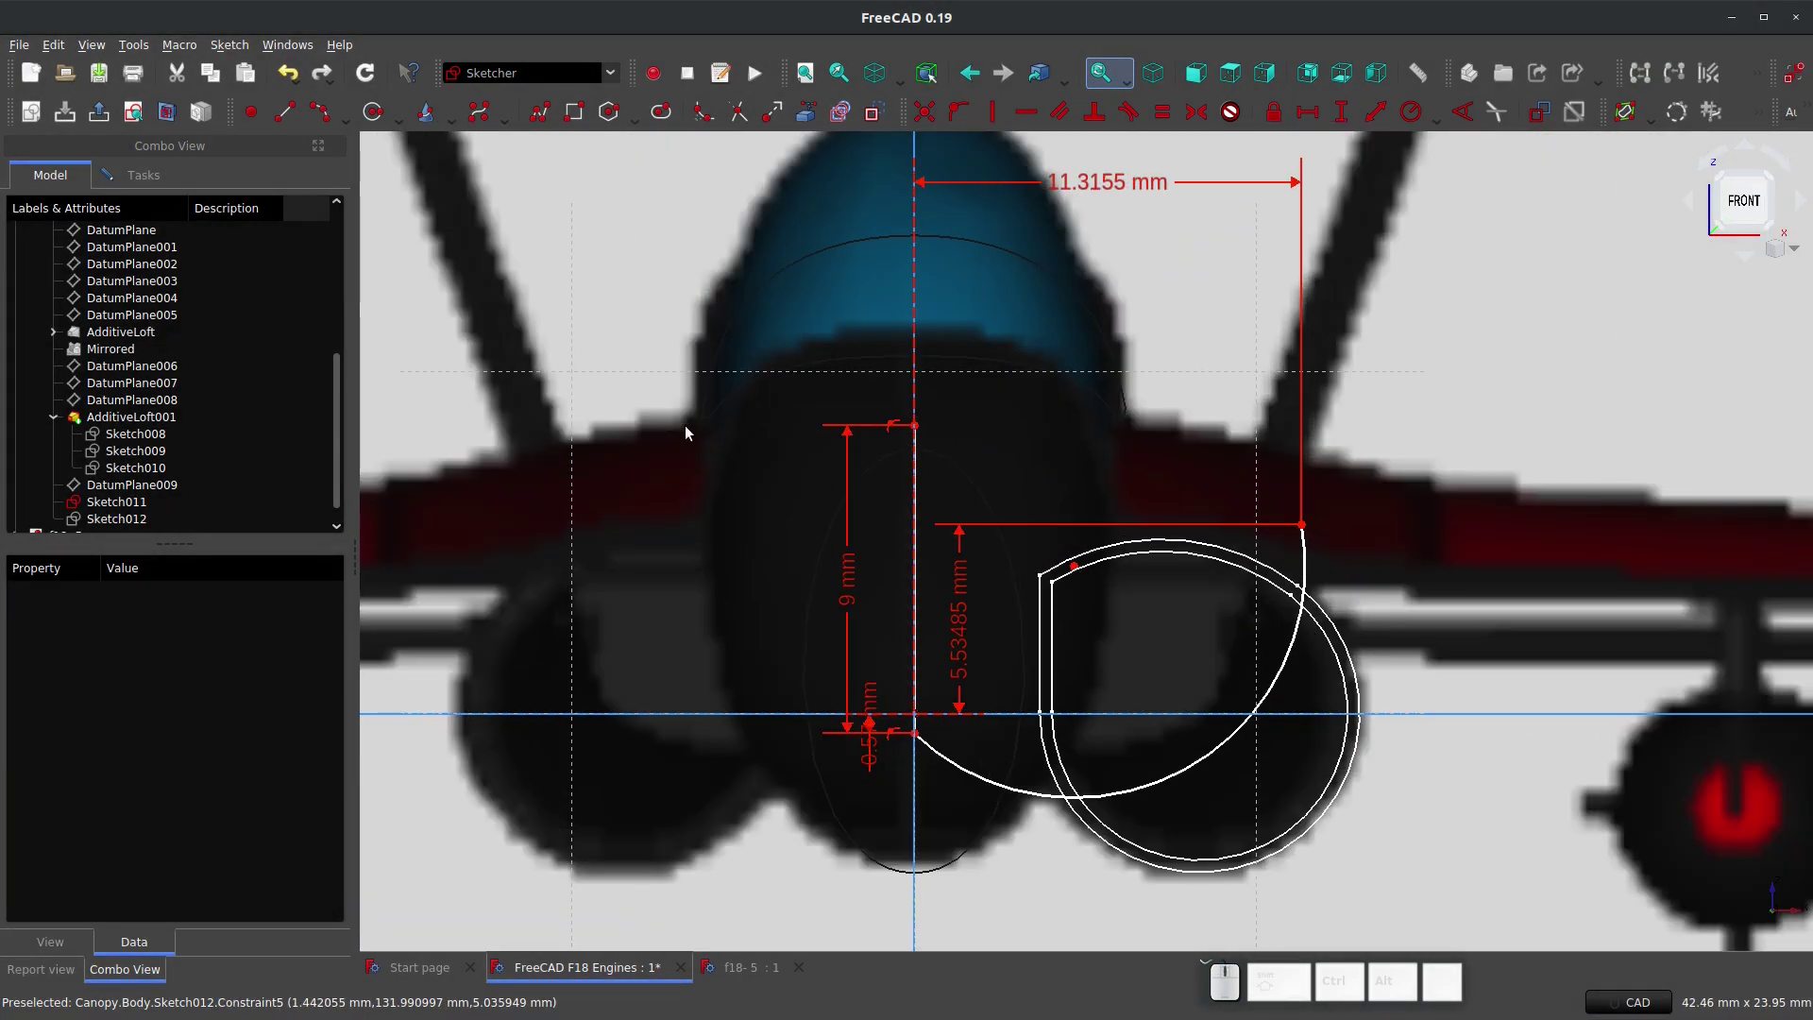
left_click(132, 177)
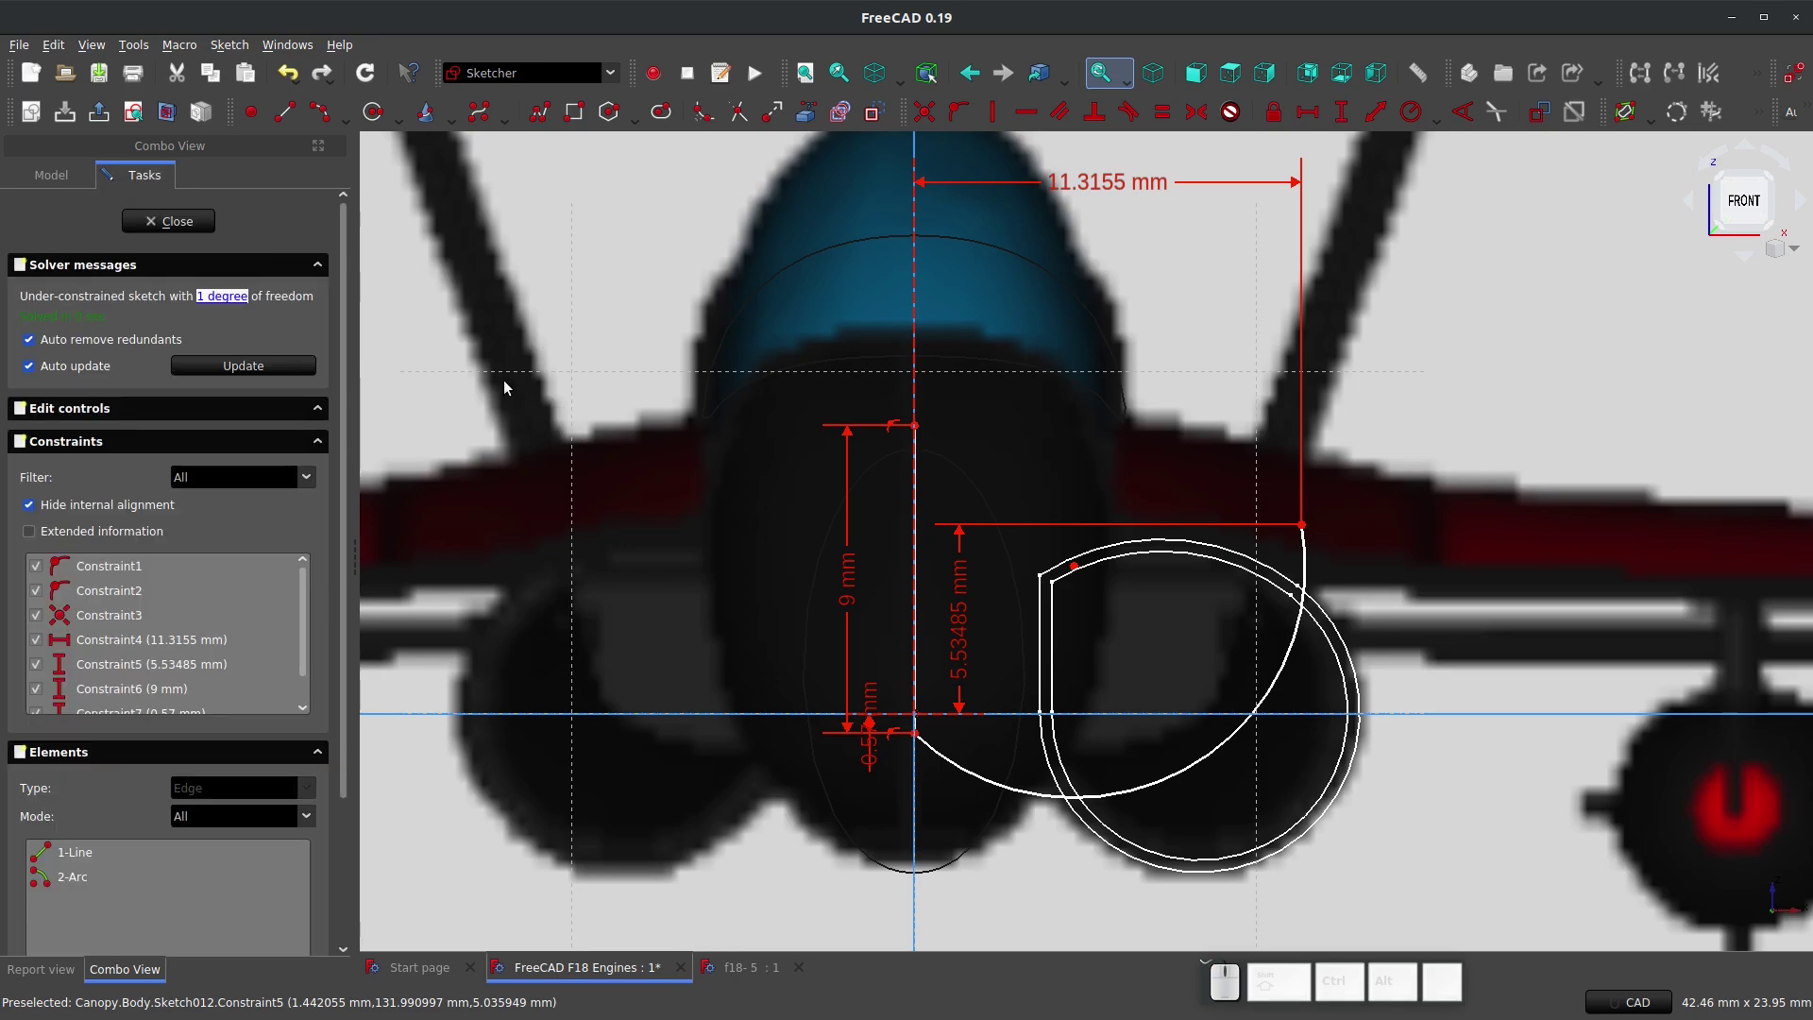
left_click(236, 298)
left_click(1136, 559)
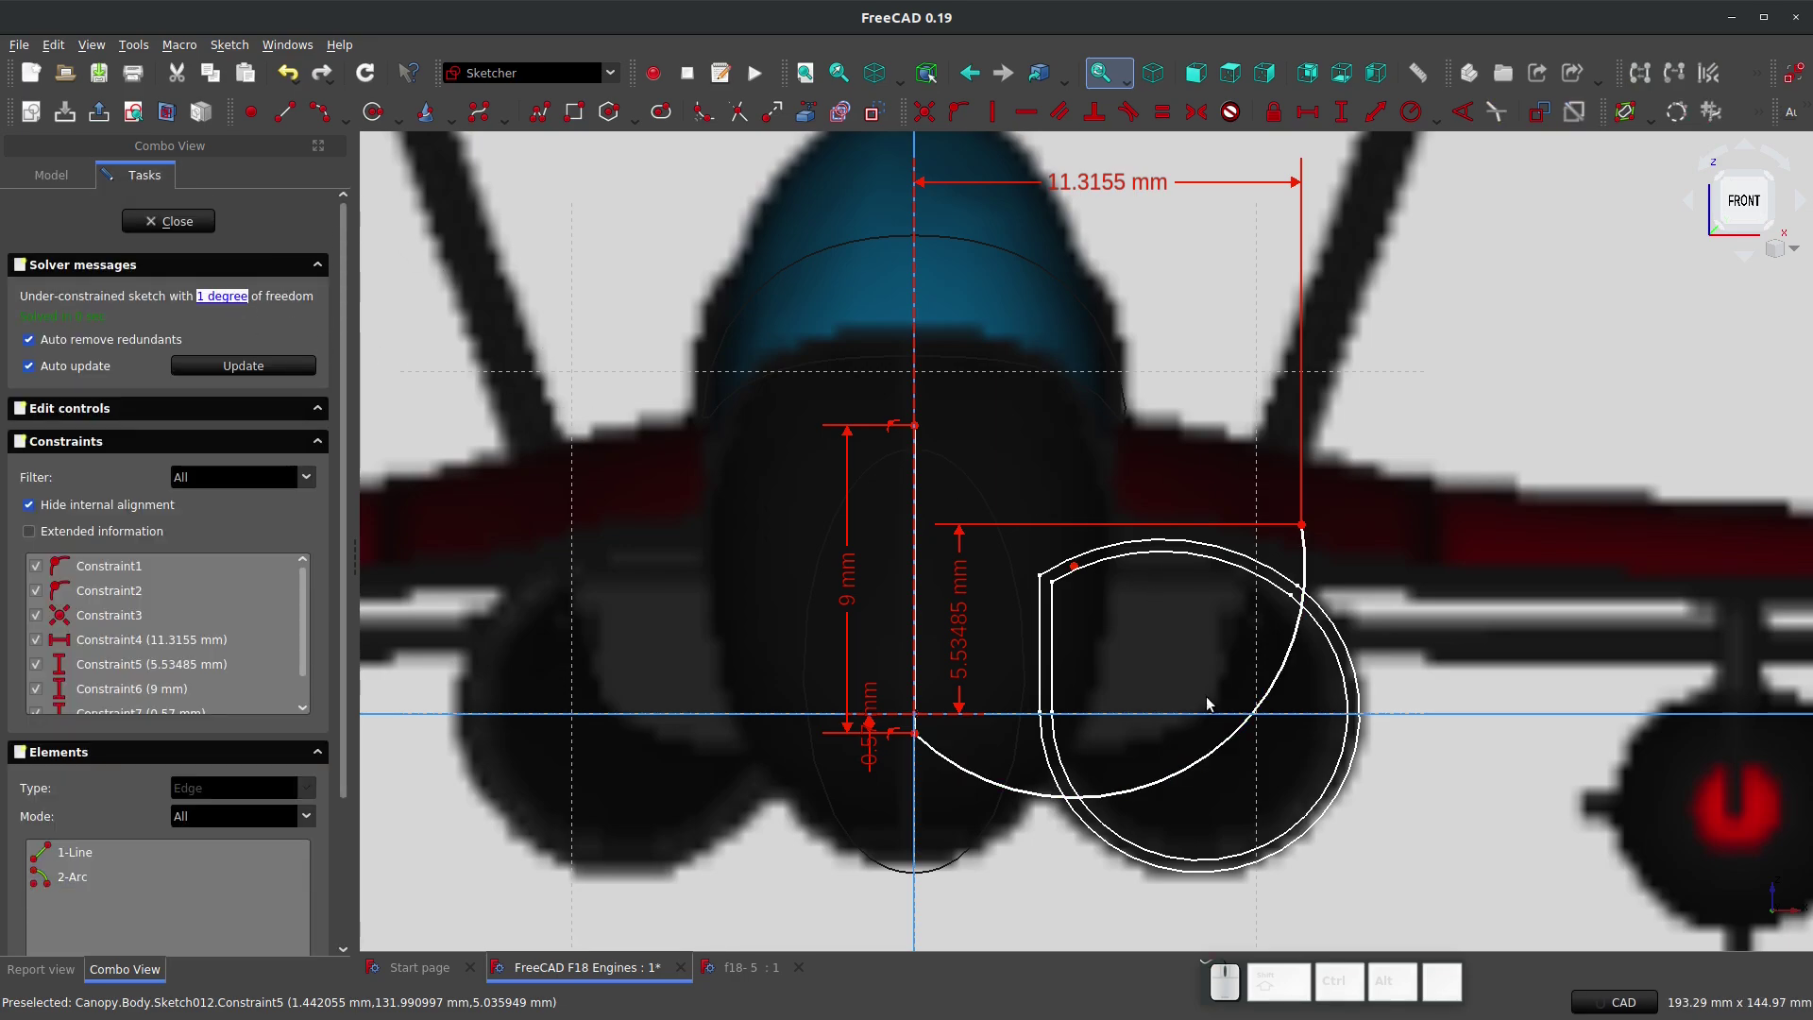
mouse_move(1200, 760)
left_mouse_down()
mouse_move(1176, 730)
mouse_move(1196, 757)
left_mouse_up()
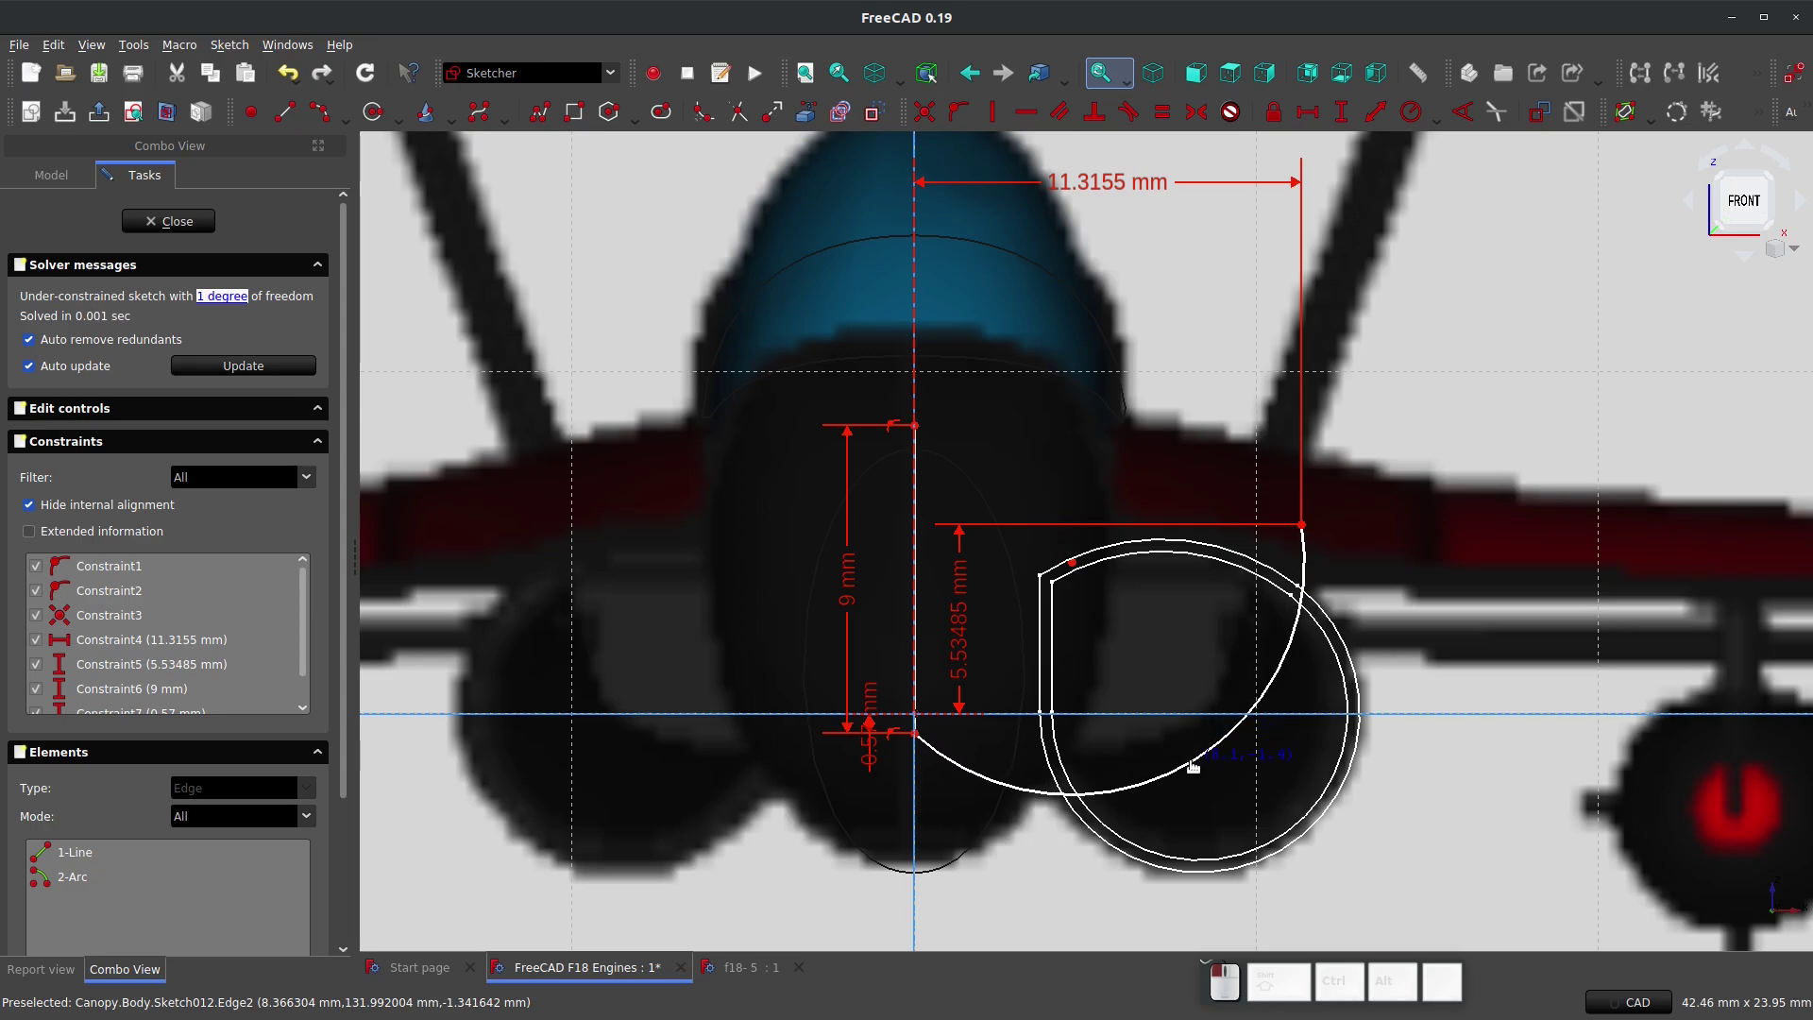
left_click(1193, 763)
key("shift+r")
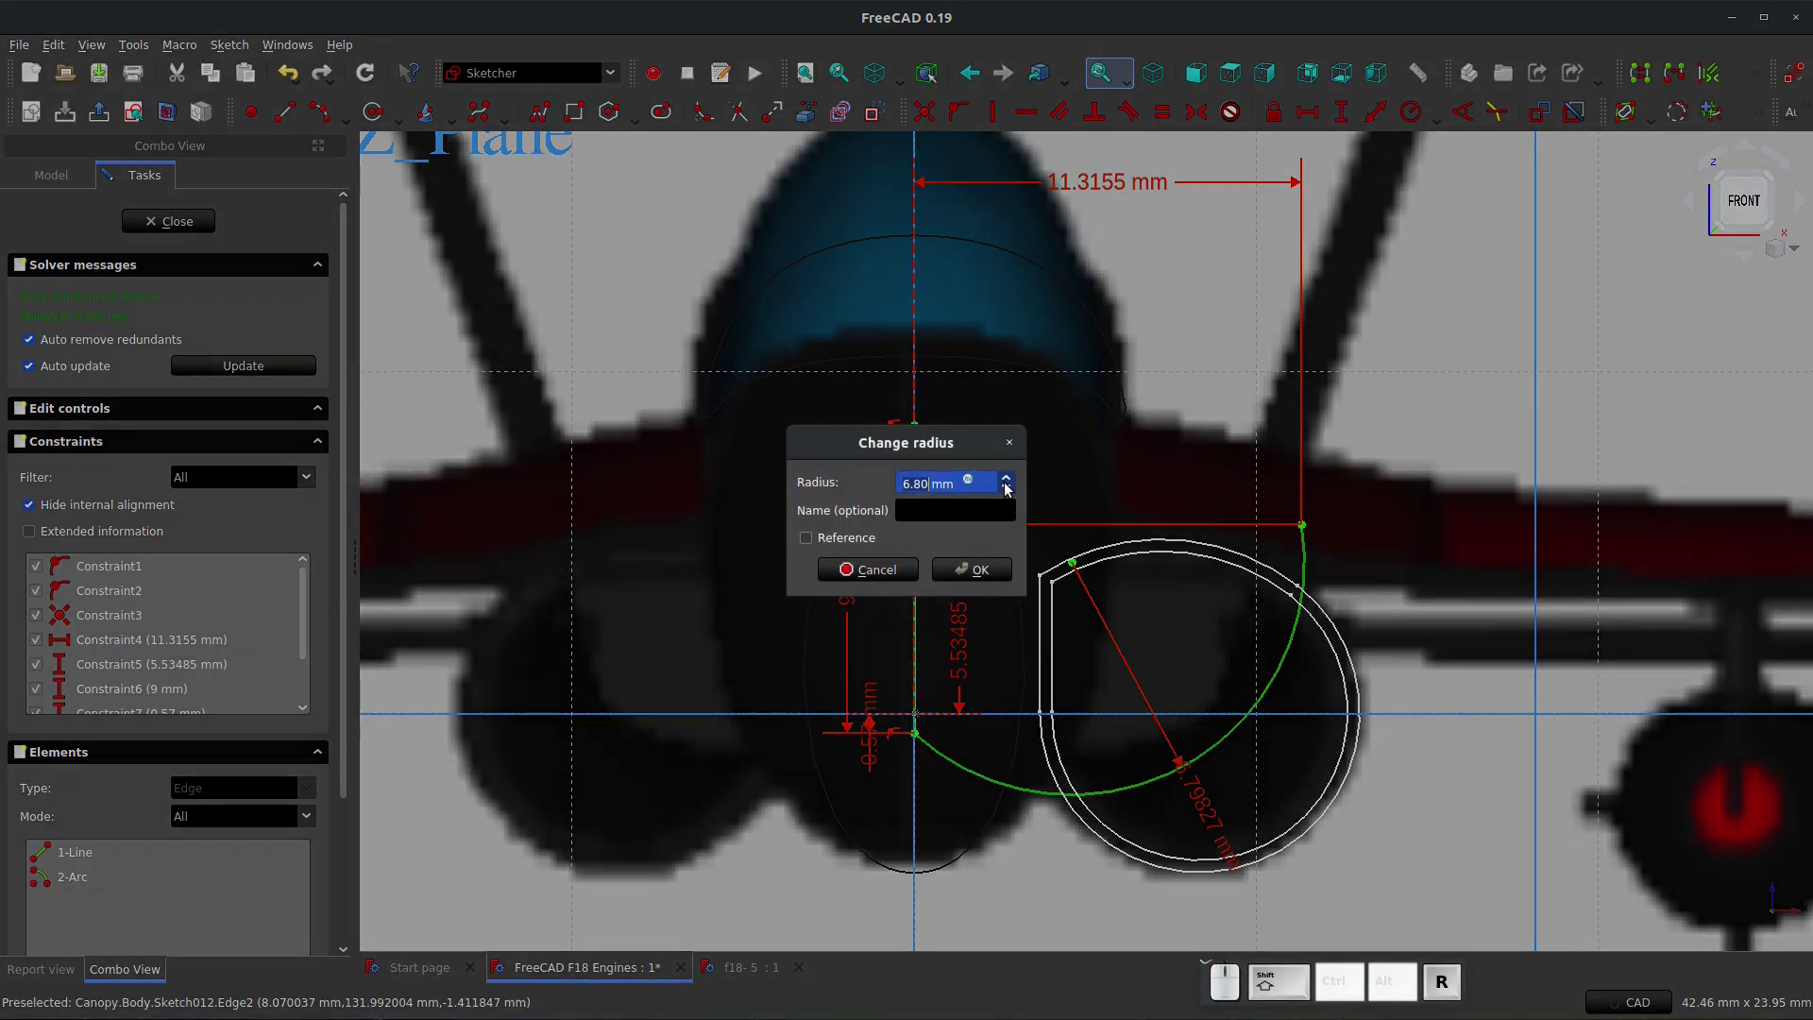
type("6.8")
left_click(958, 572)
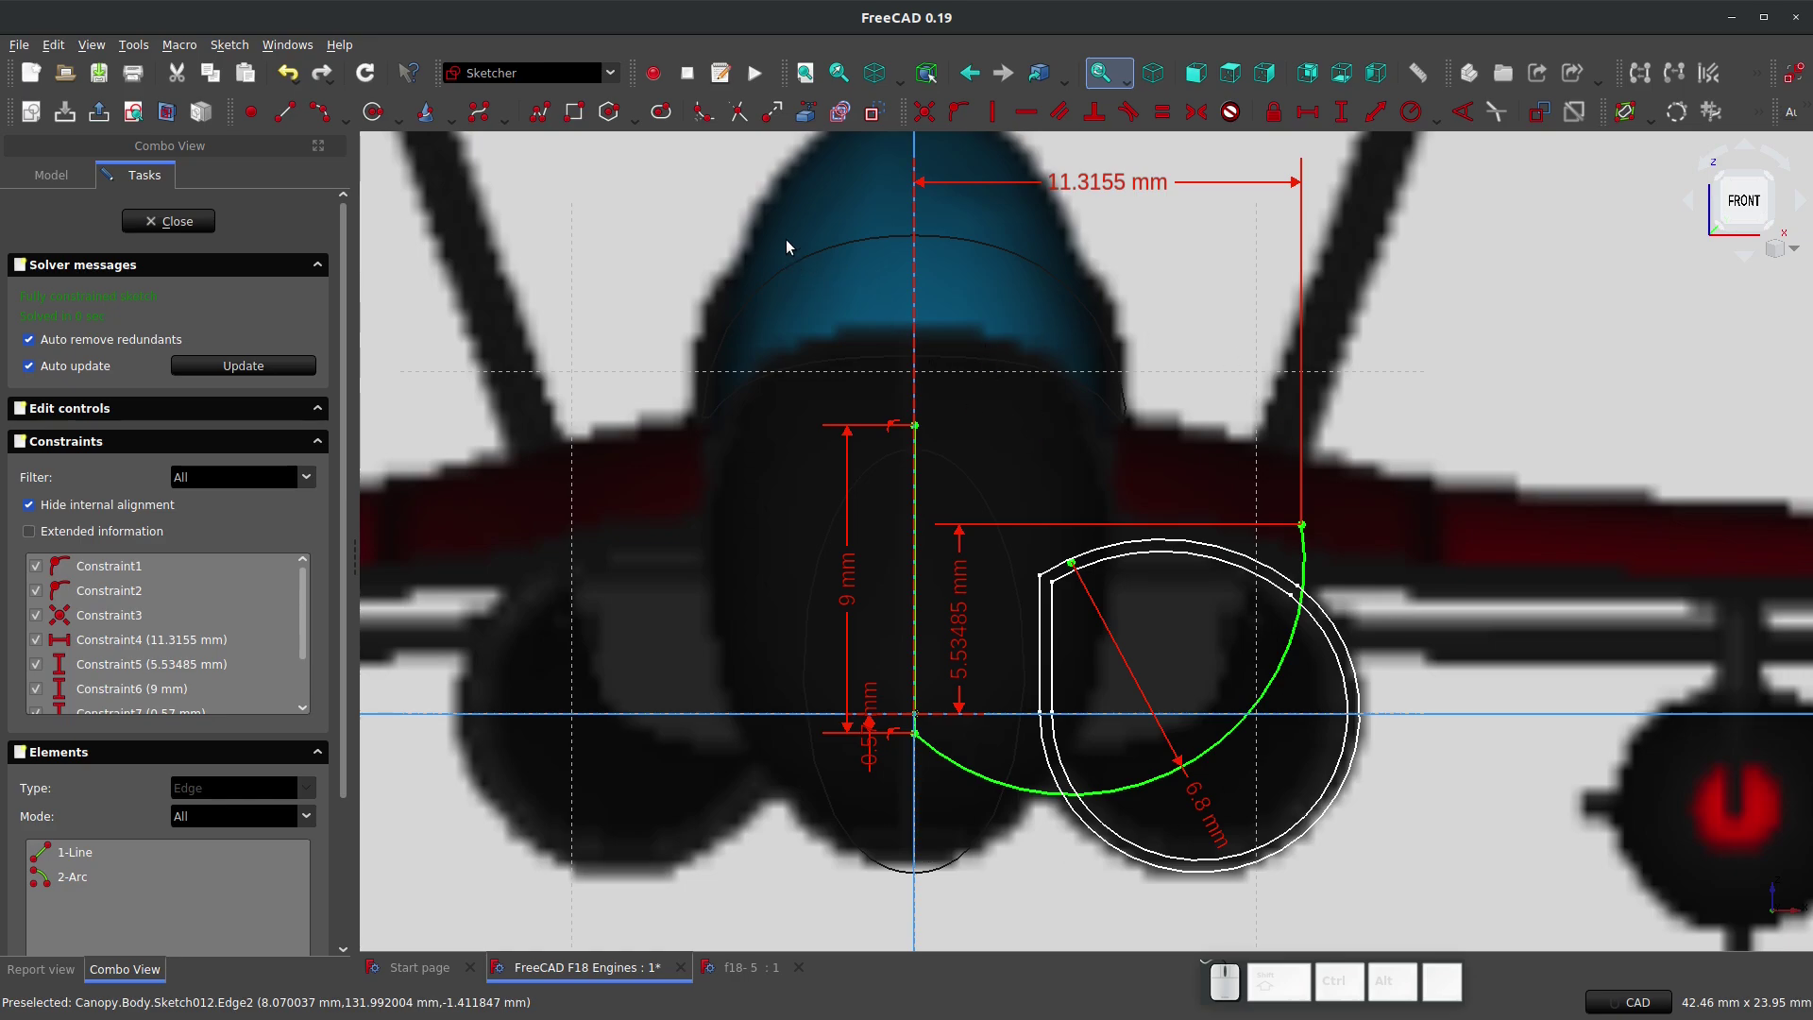
Step: Try to close the profile with an upper arc from the vertical line's top, tangent to the lower arc at its outer end
left_click(373, 111)
left_click(1108, 474)
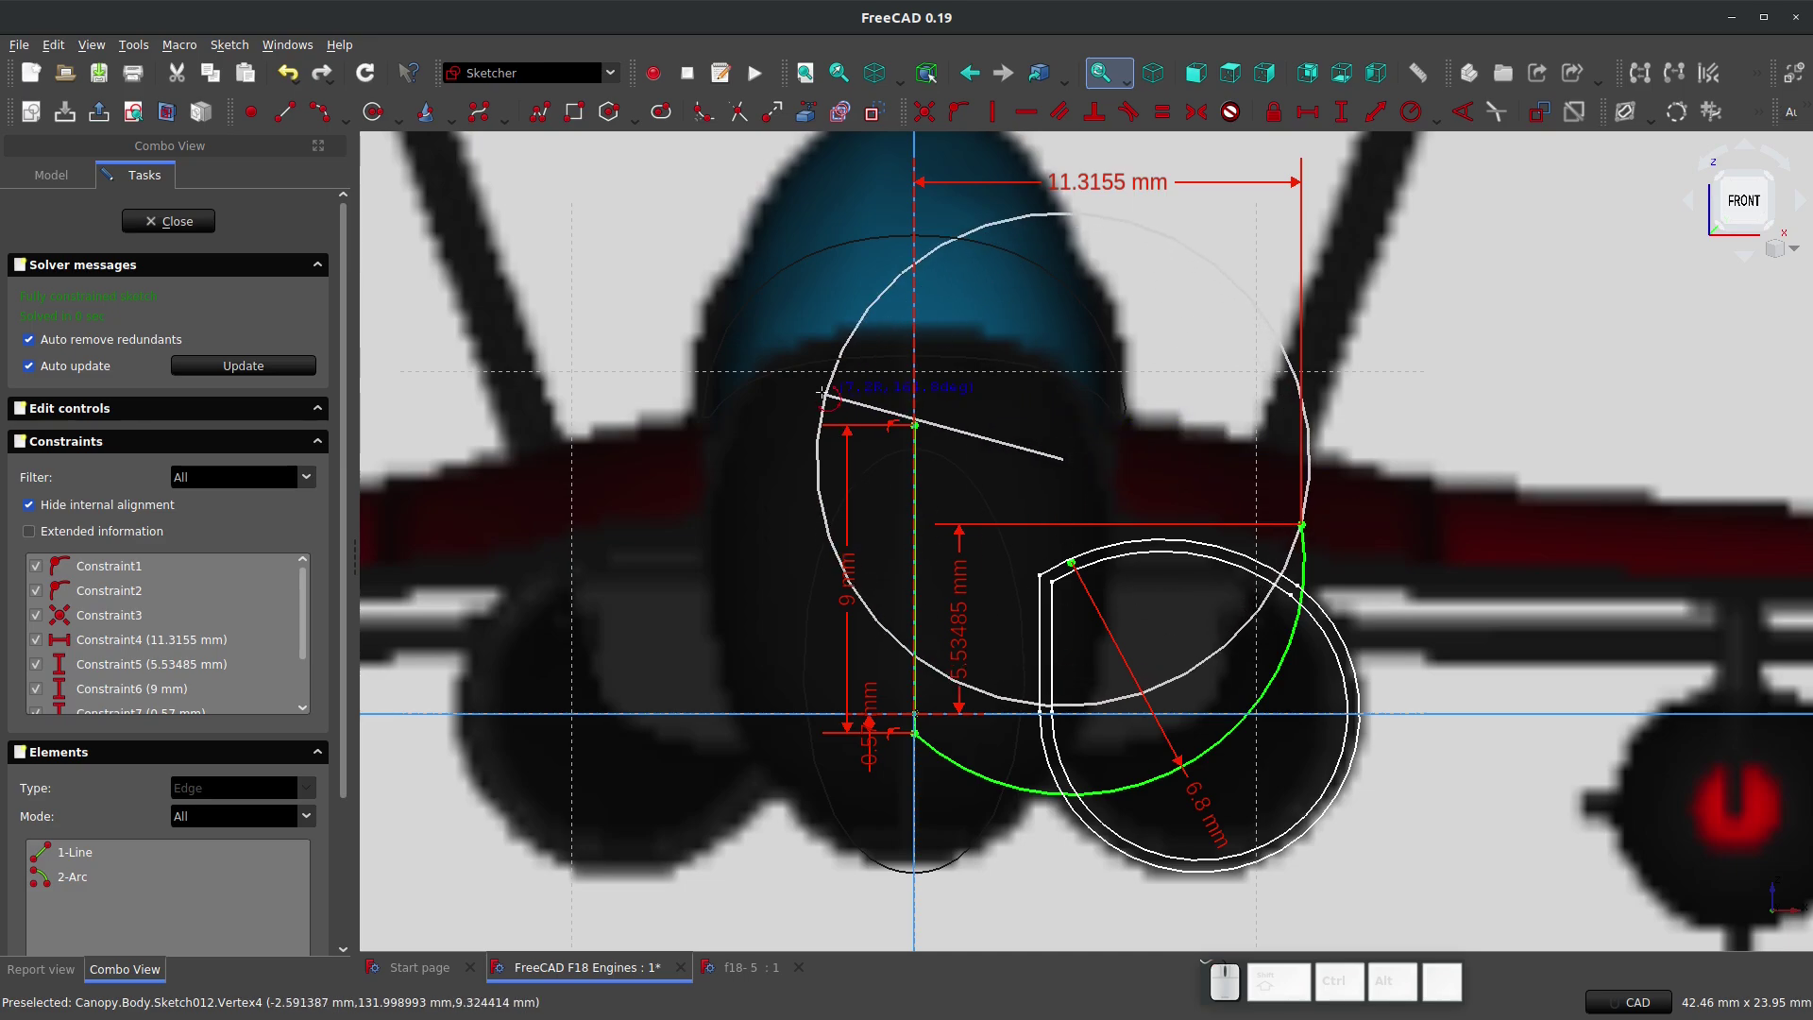
left_click(915, 426)
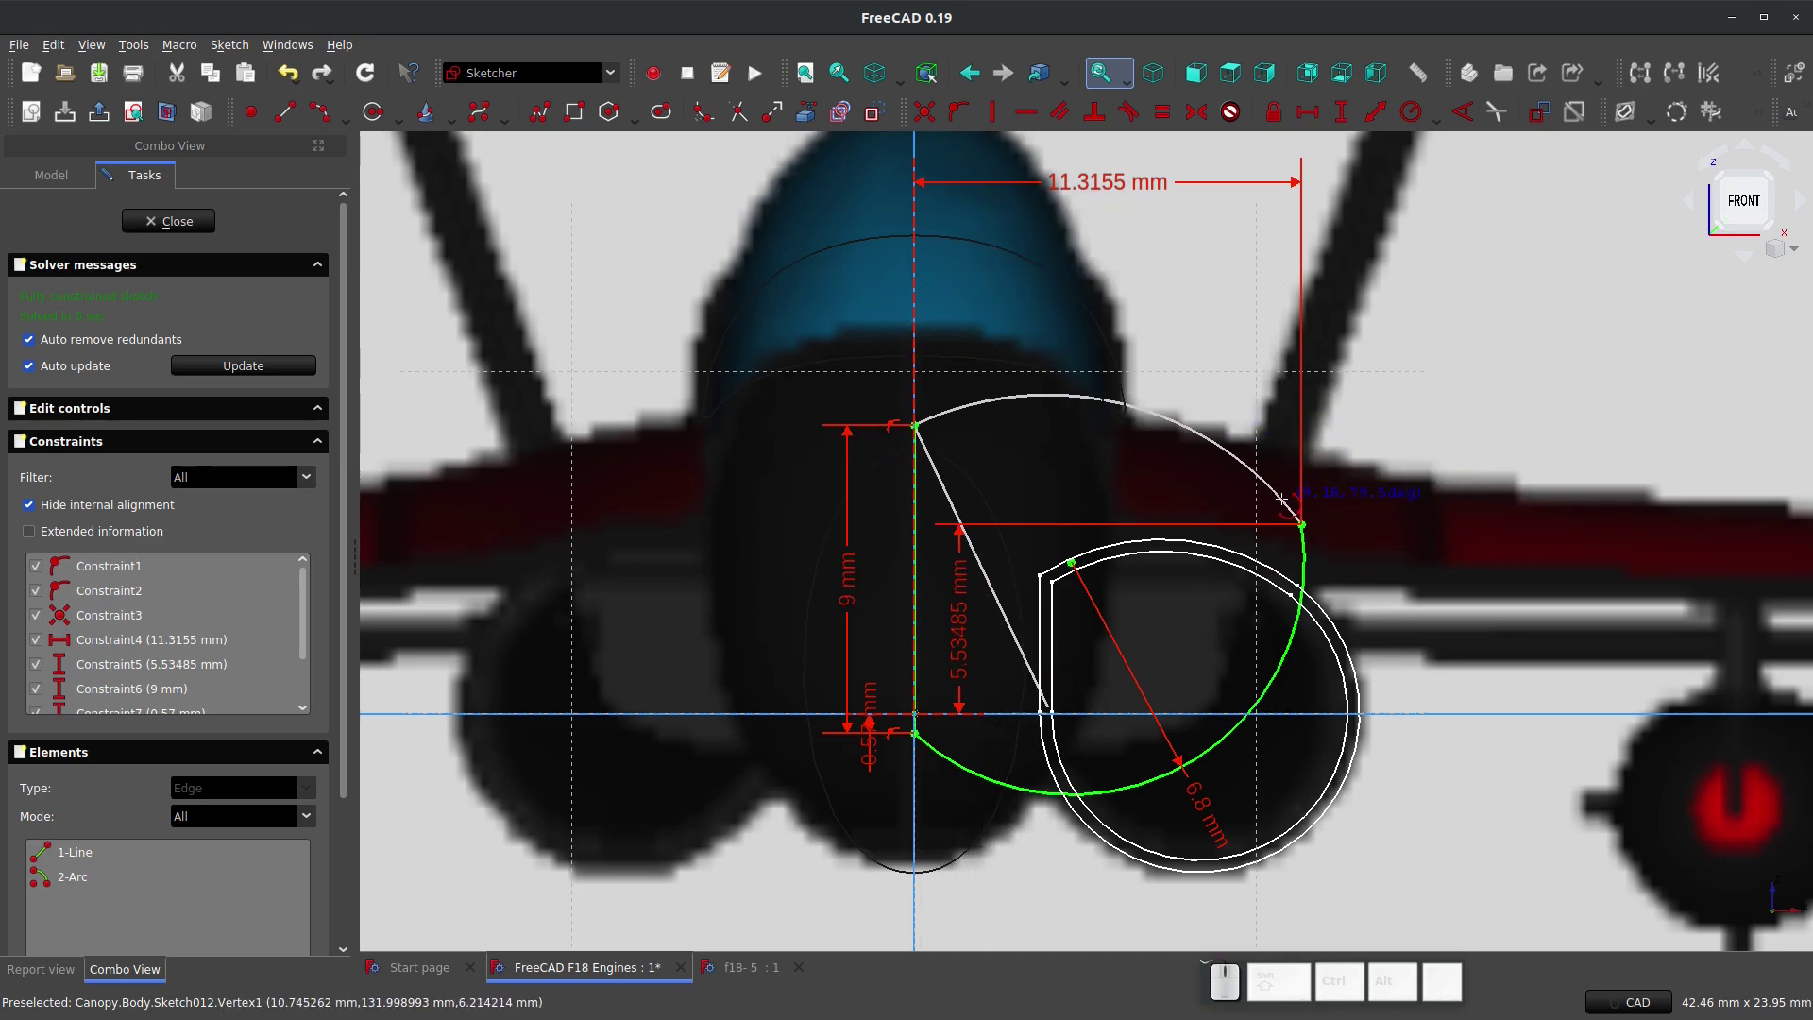
left_click(1302, 525)
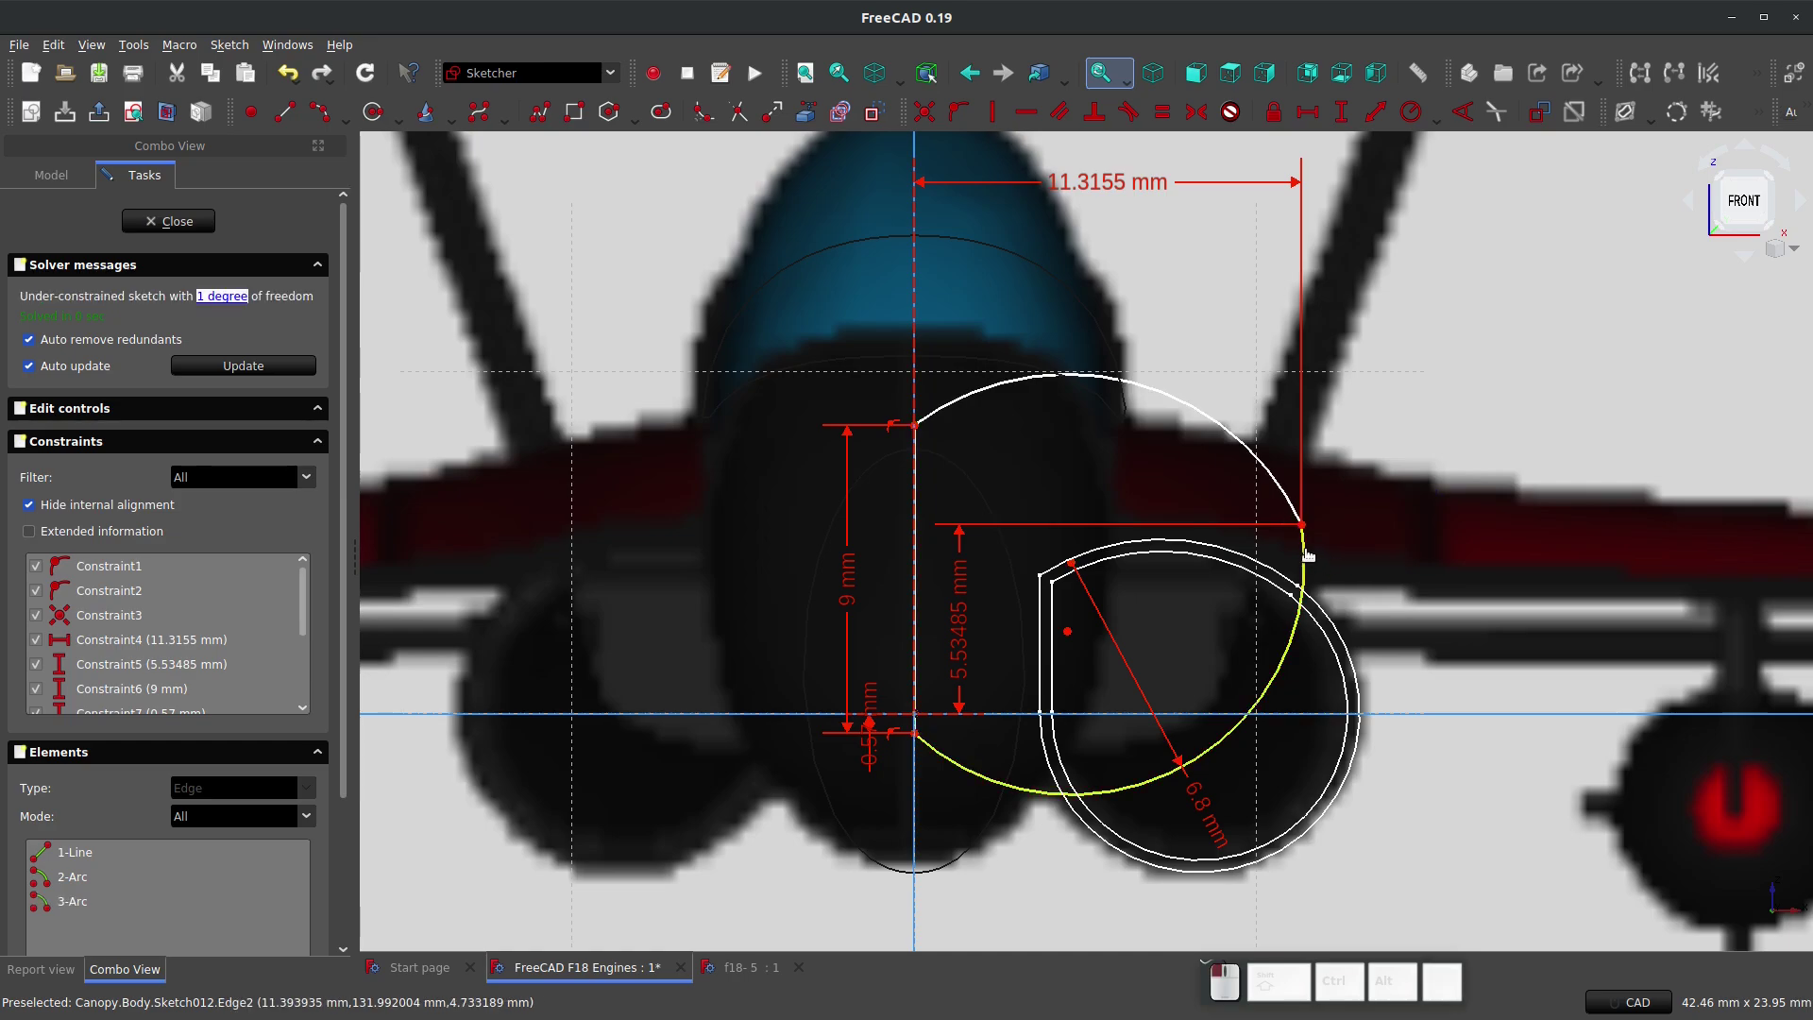
left_click(1305, 555)
left_click(1286, 497)
key("t")
left_click(1106, 552)
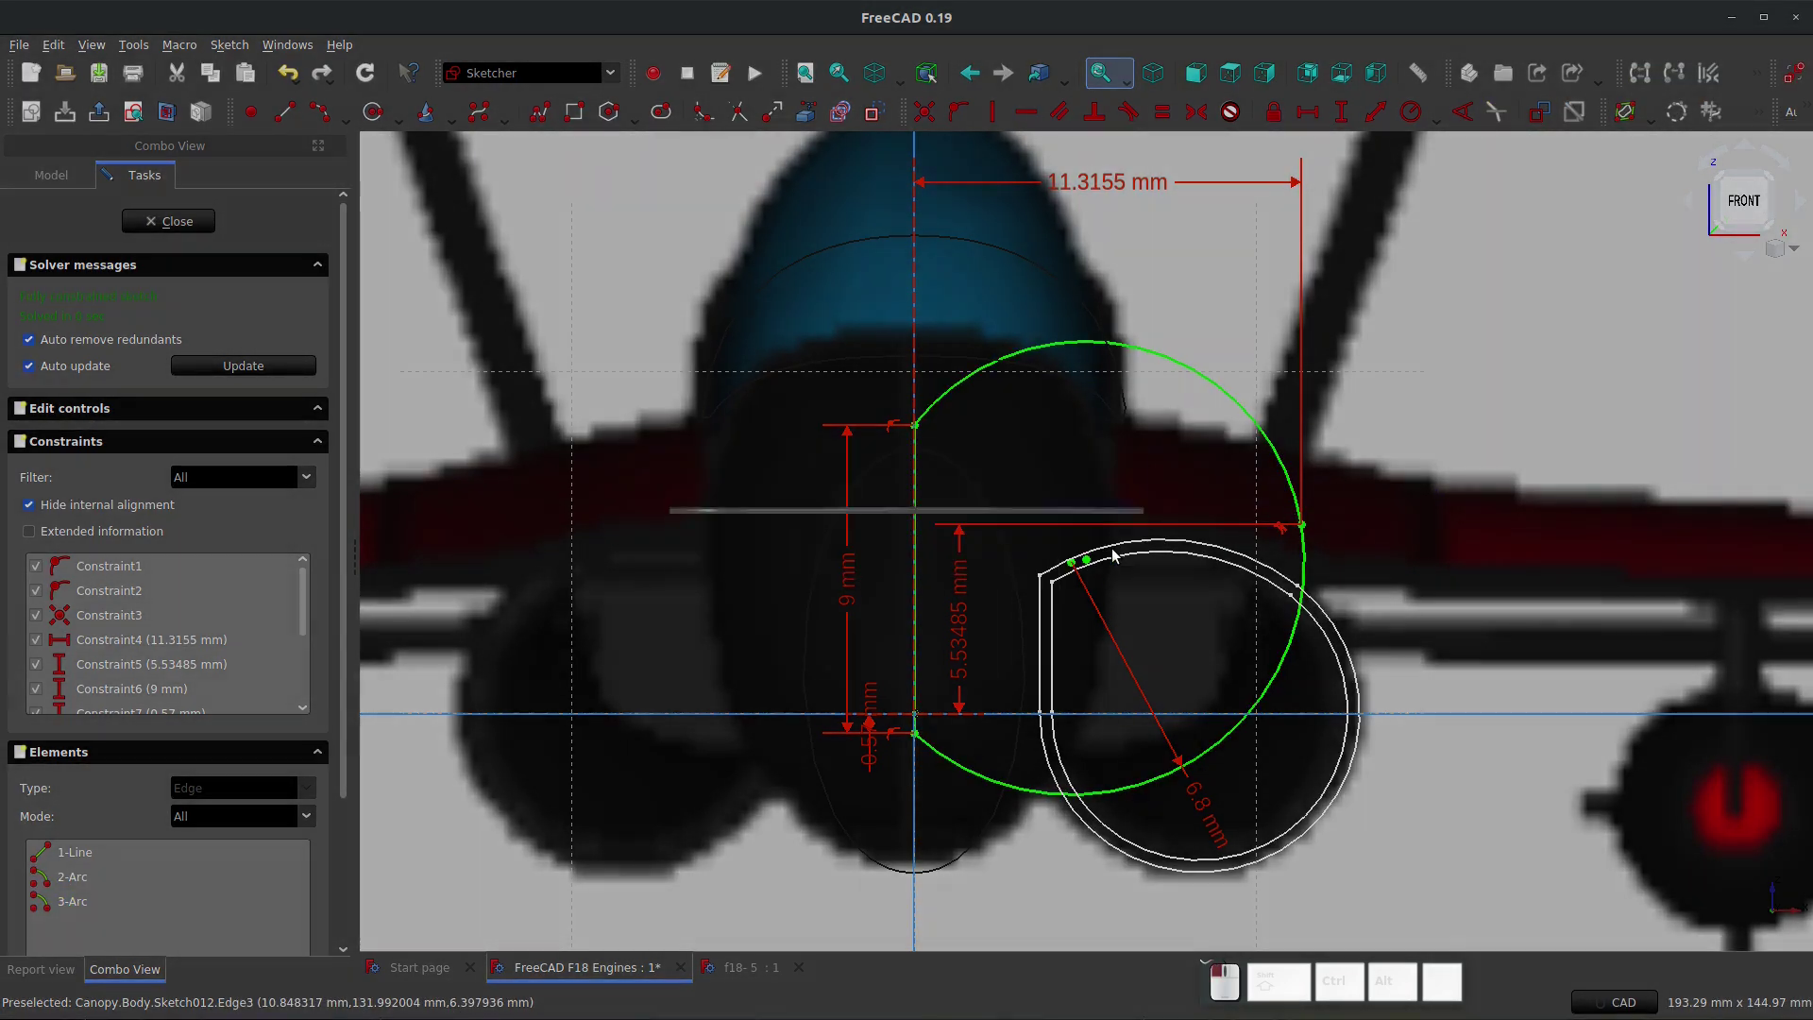
Step: Delete the upper arc from the profile
left_click(1099, 360)
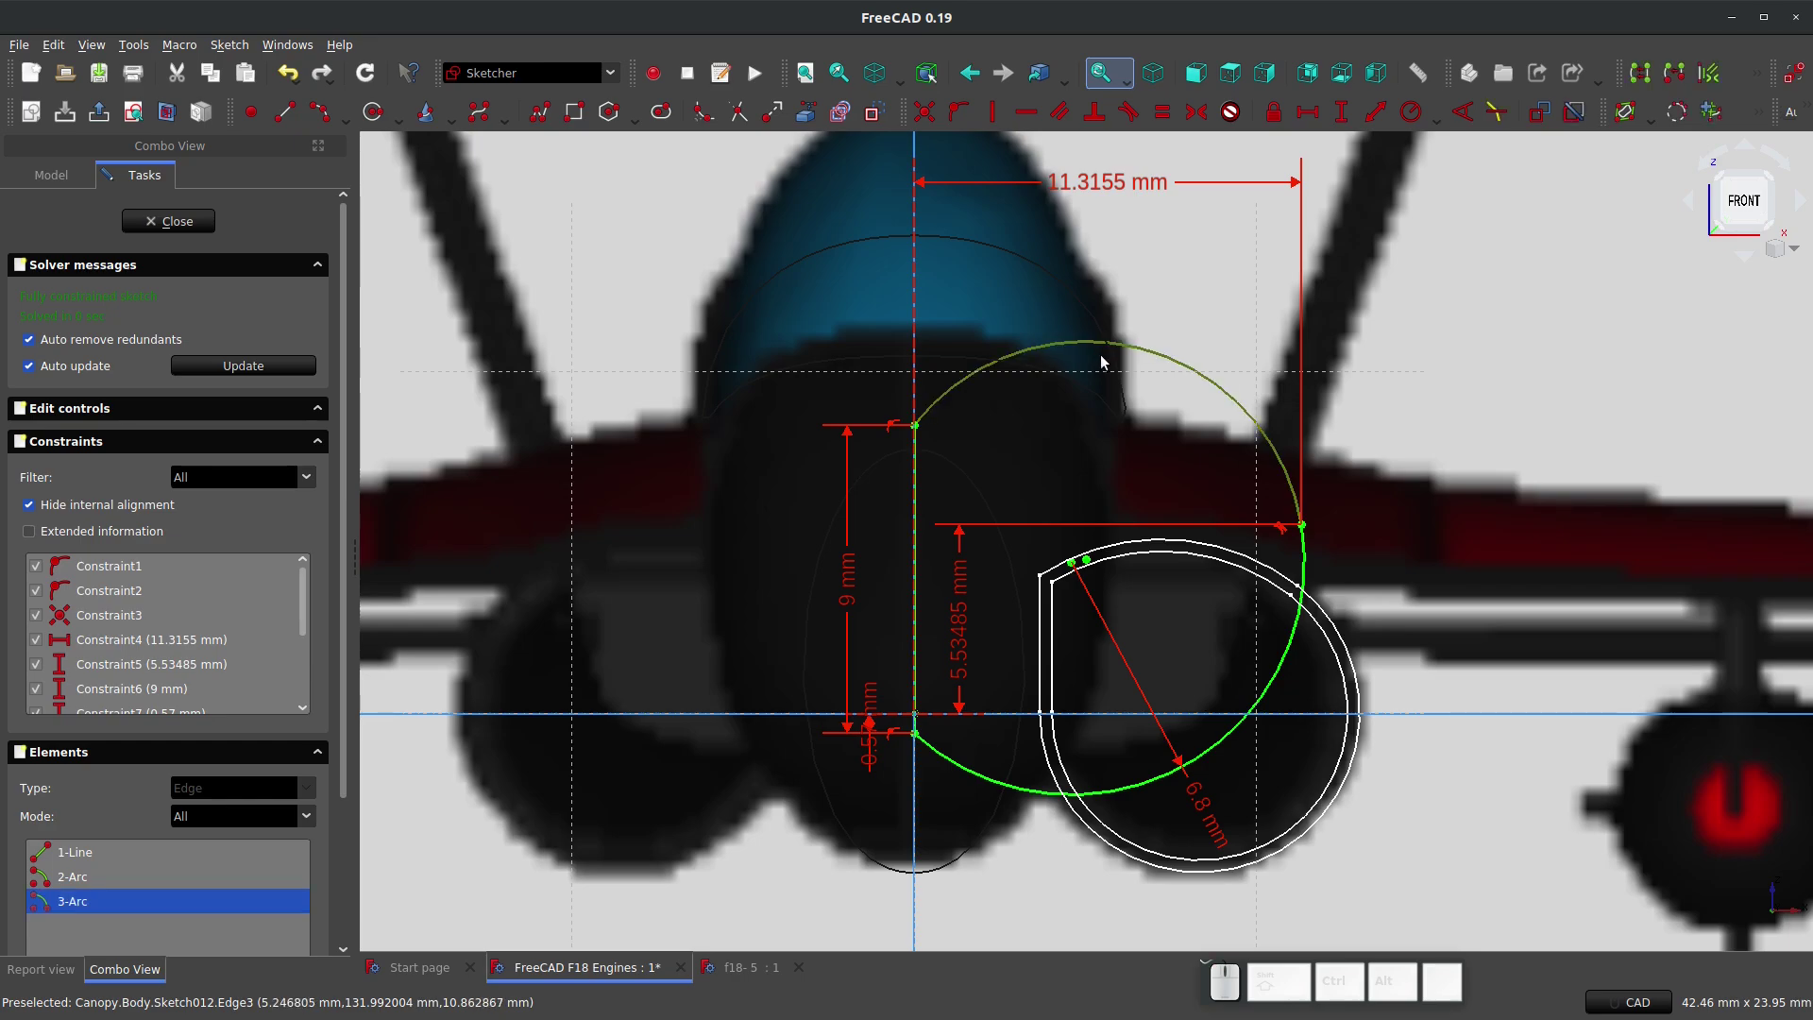
double_click(857, 590)
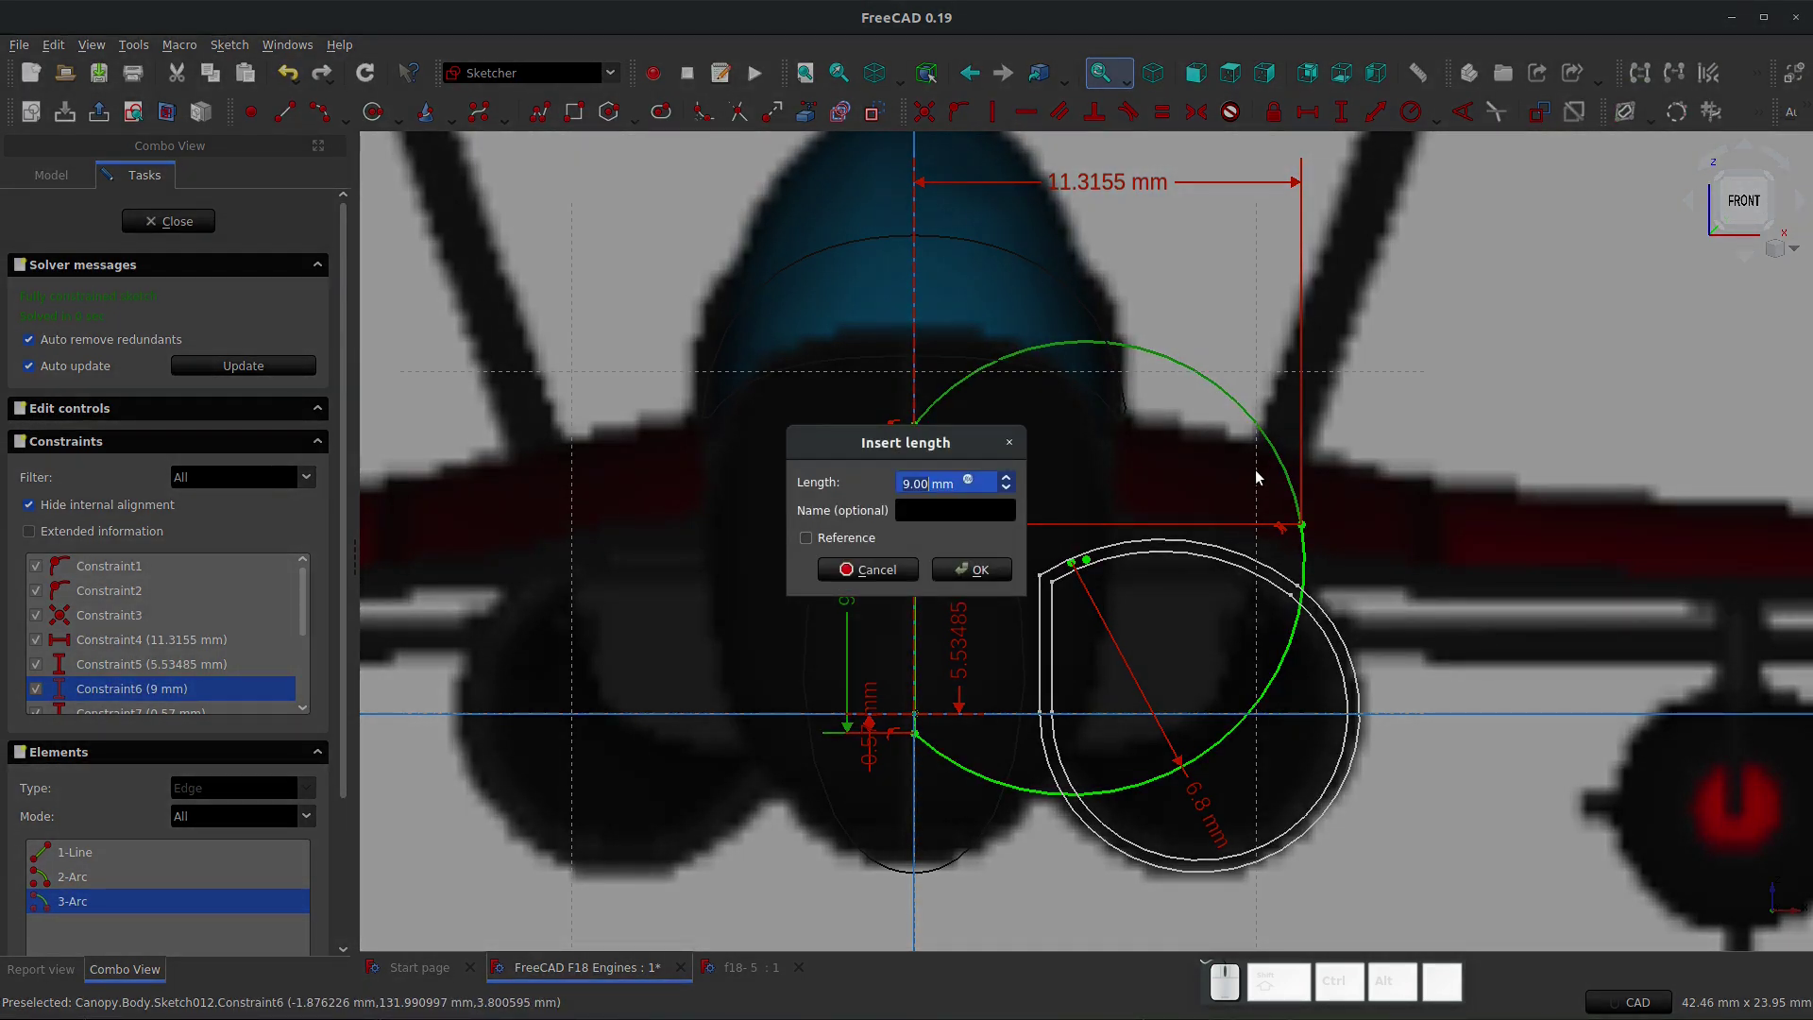
key("Delete")
left_click(888, 571)
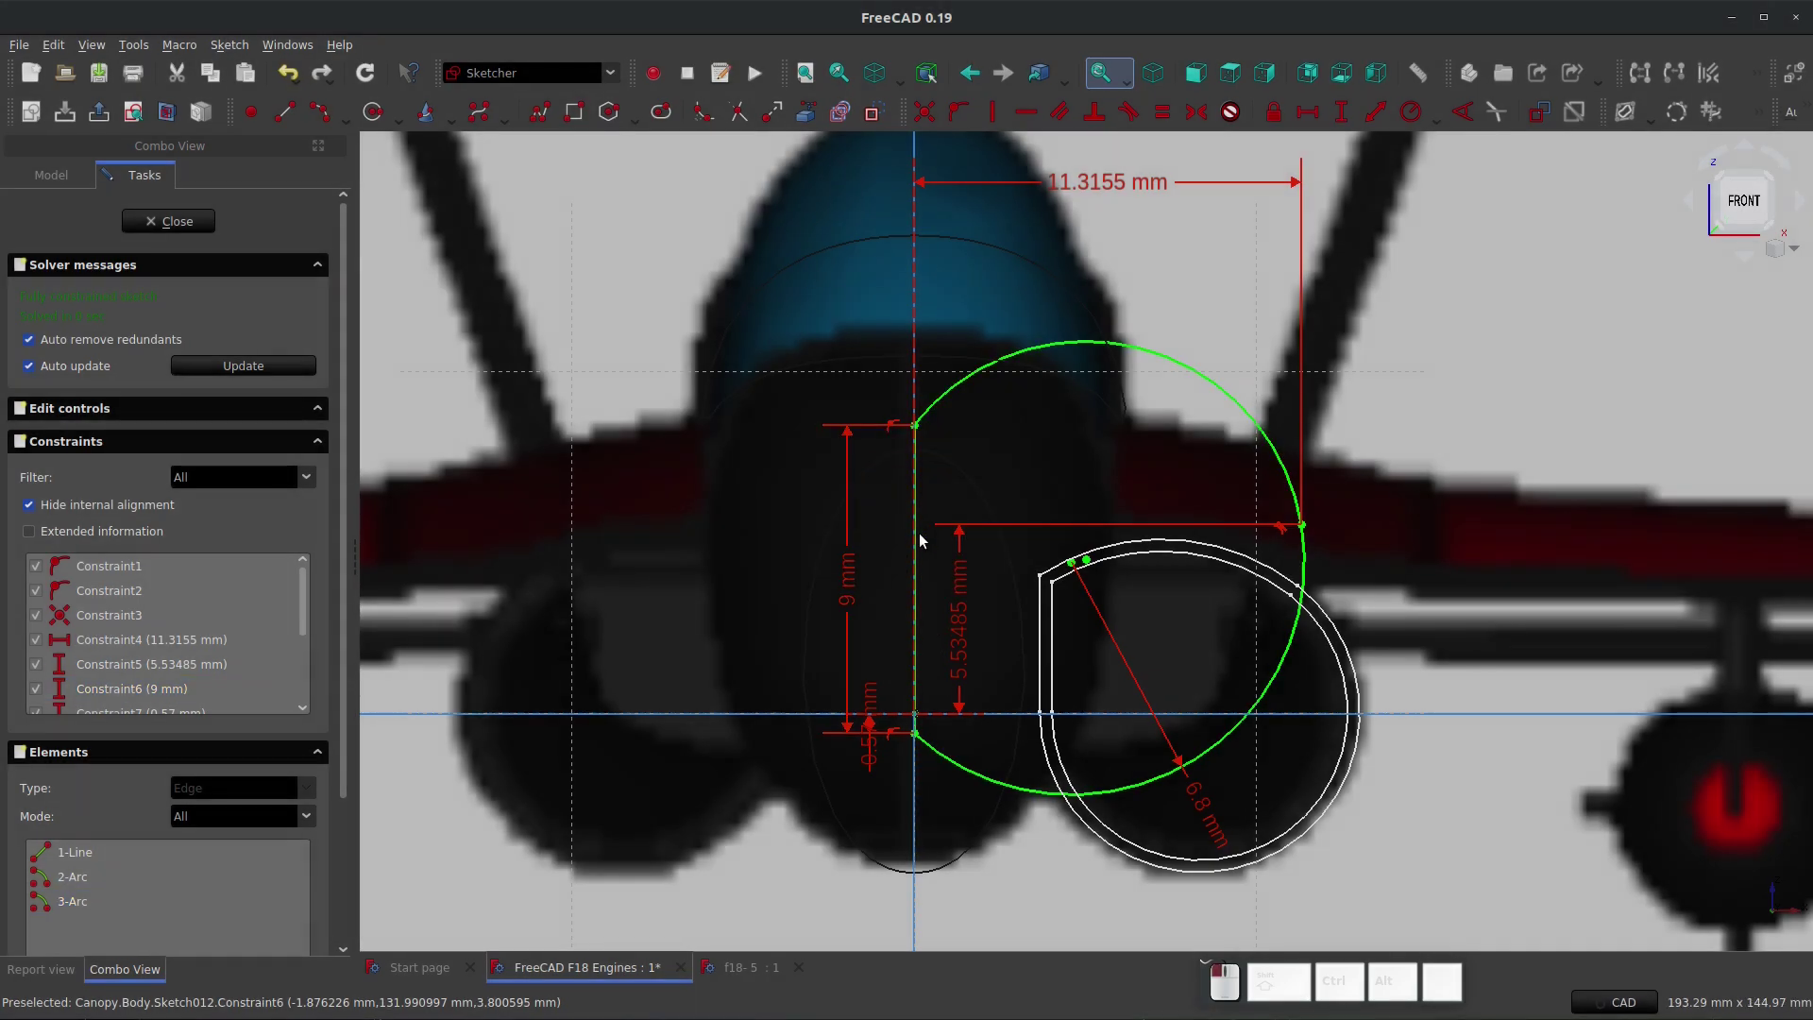
left_click(1038, 343)
key("Delete")
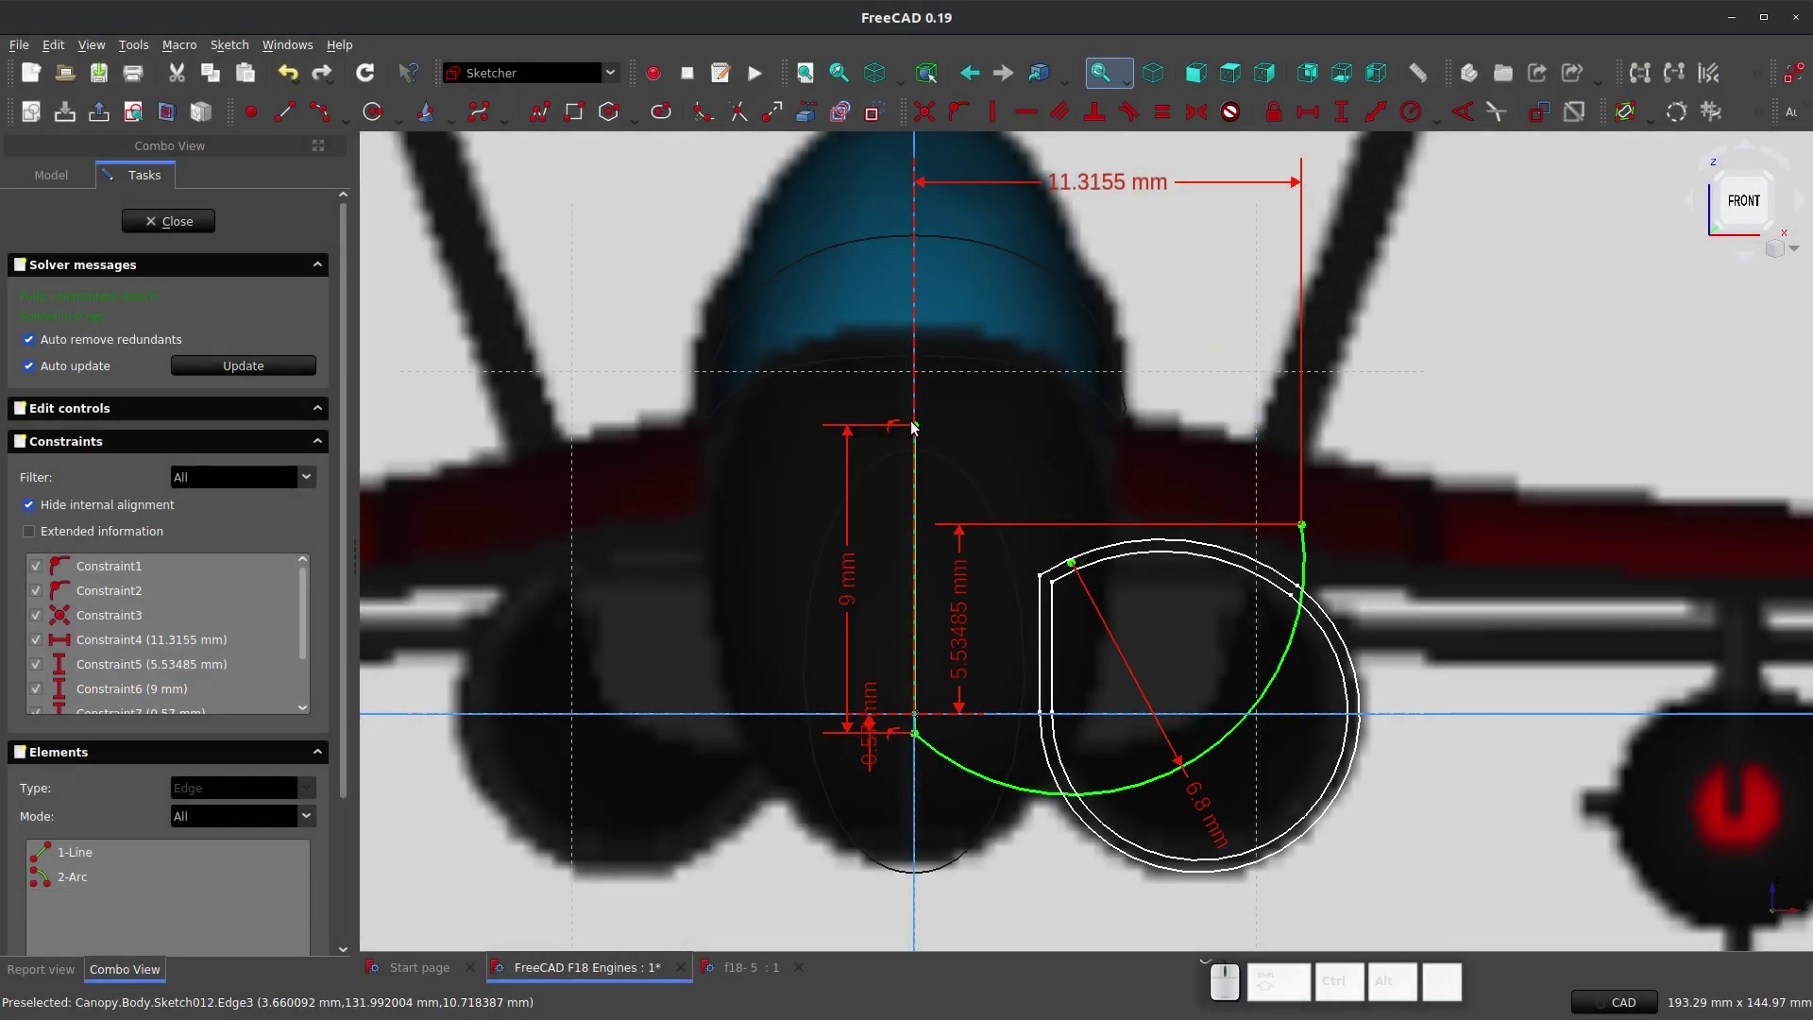
Step: Close the profile with a four-point B-spline from the lower arc's outer end over the wing root to the vertical line's top
left_click(483, 113)
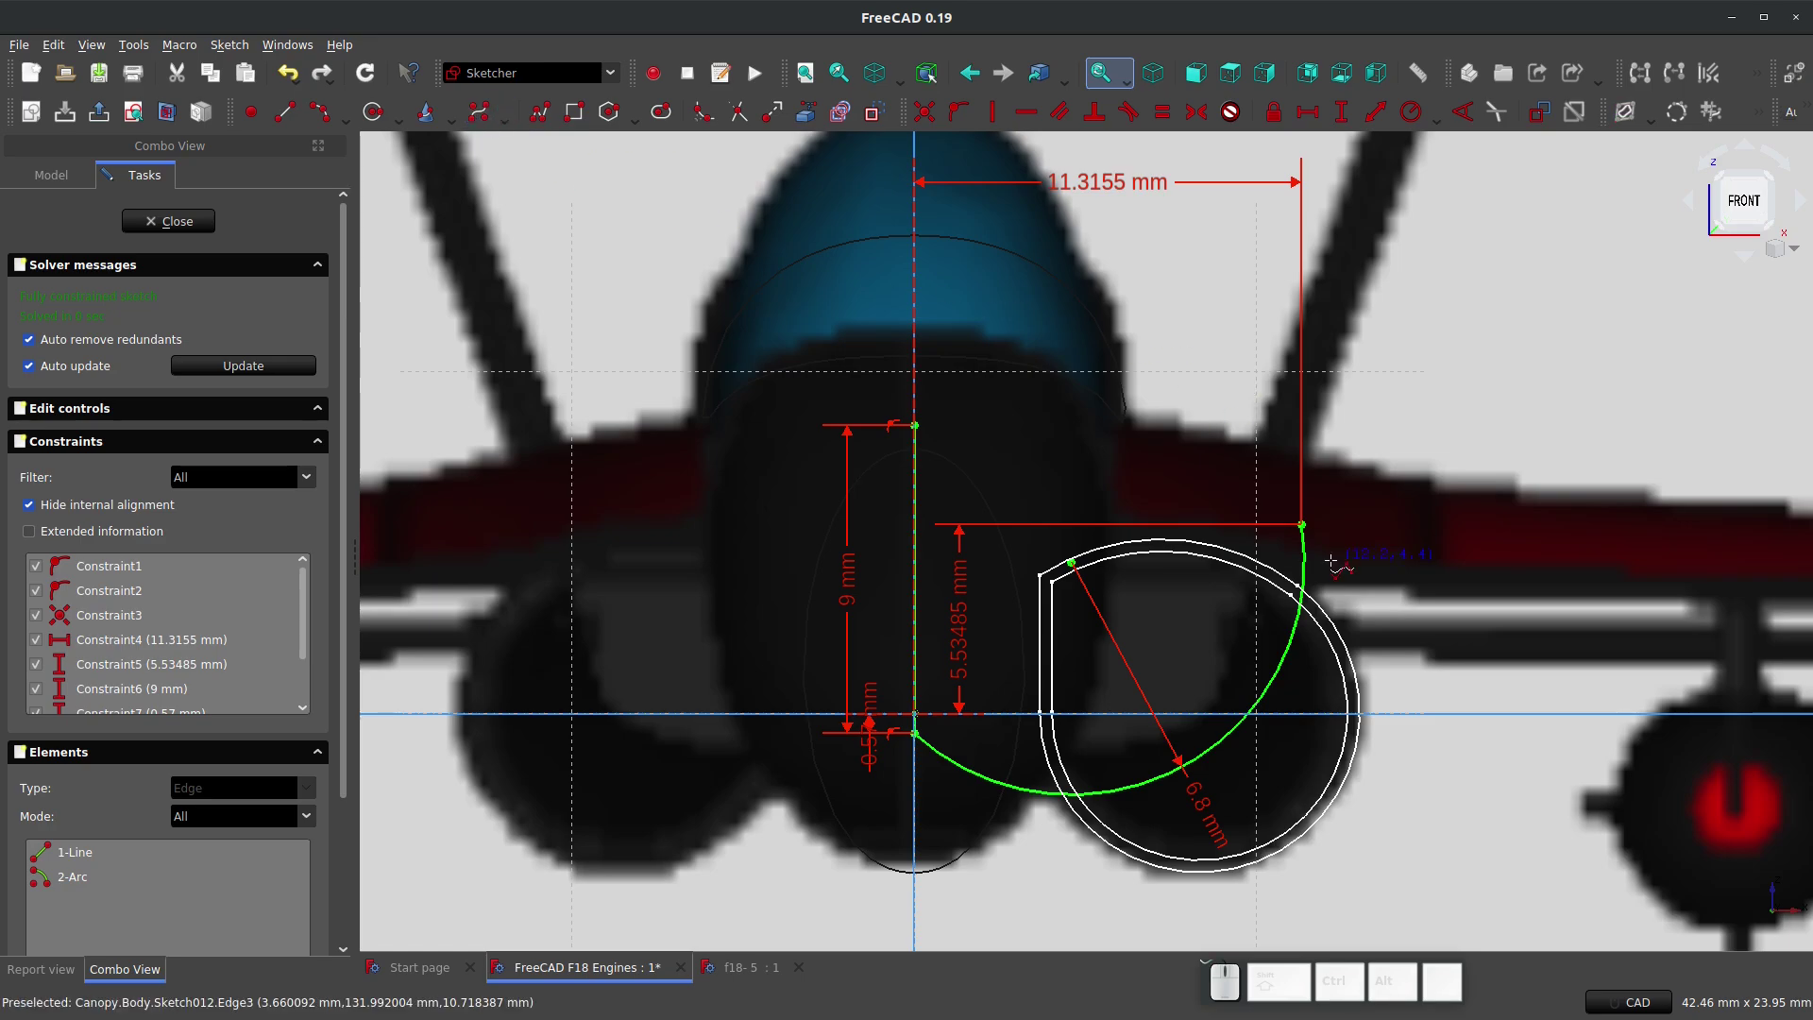
left_click(1301, 522)
left_click(1280, 439)
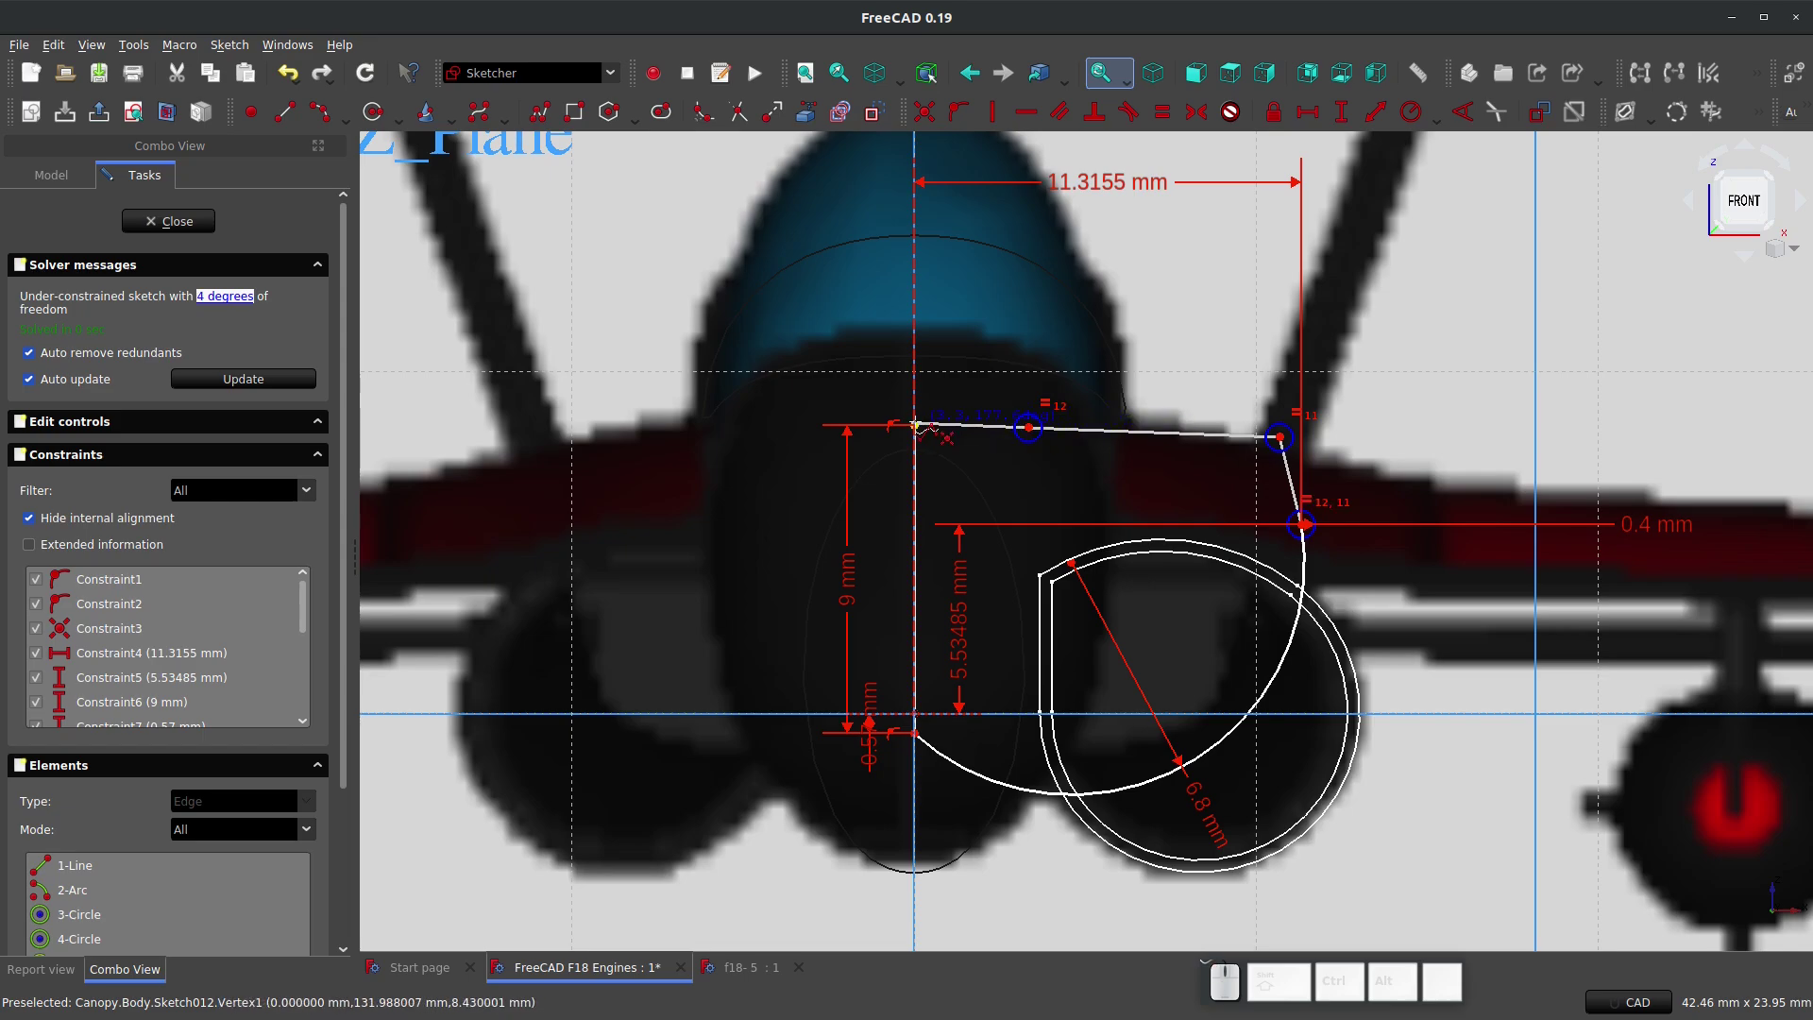
left_click(915, 425)
key("Escape")
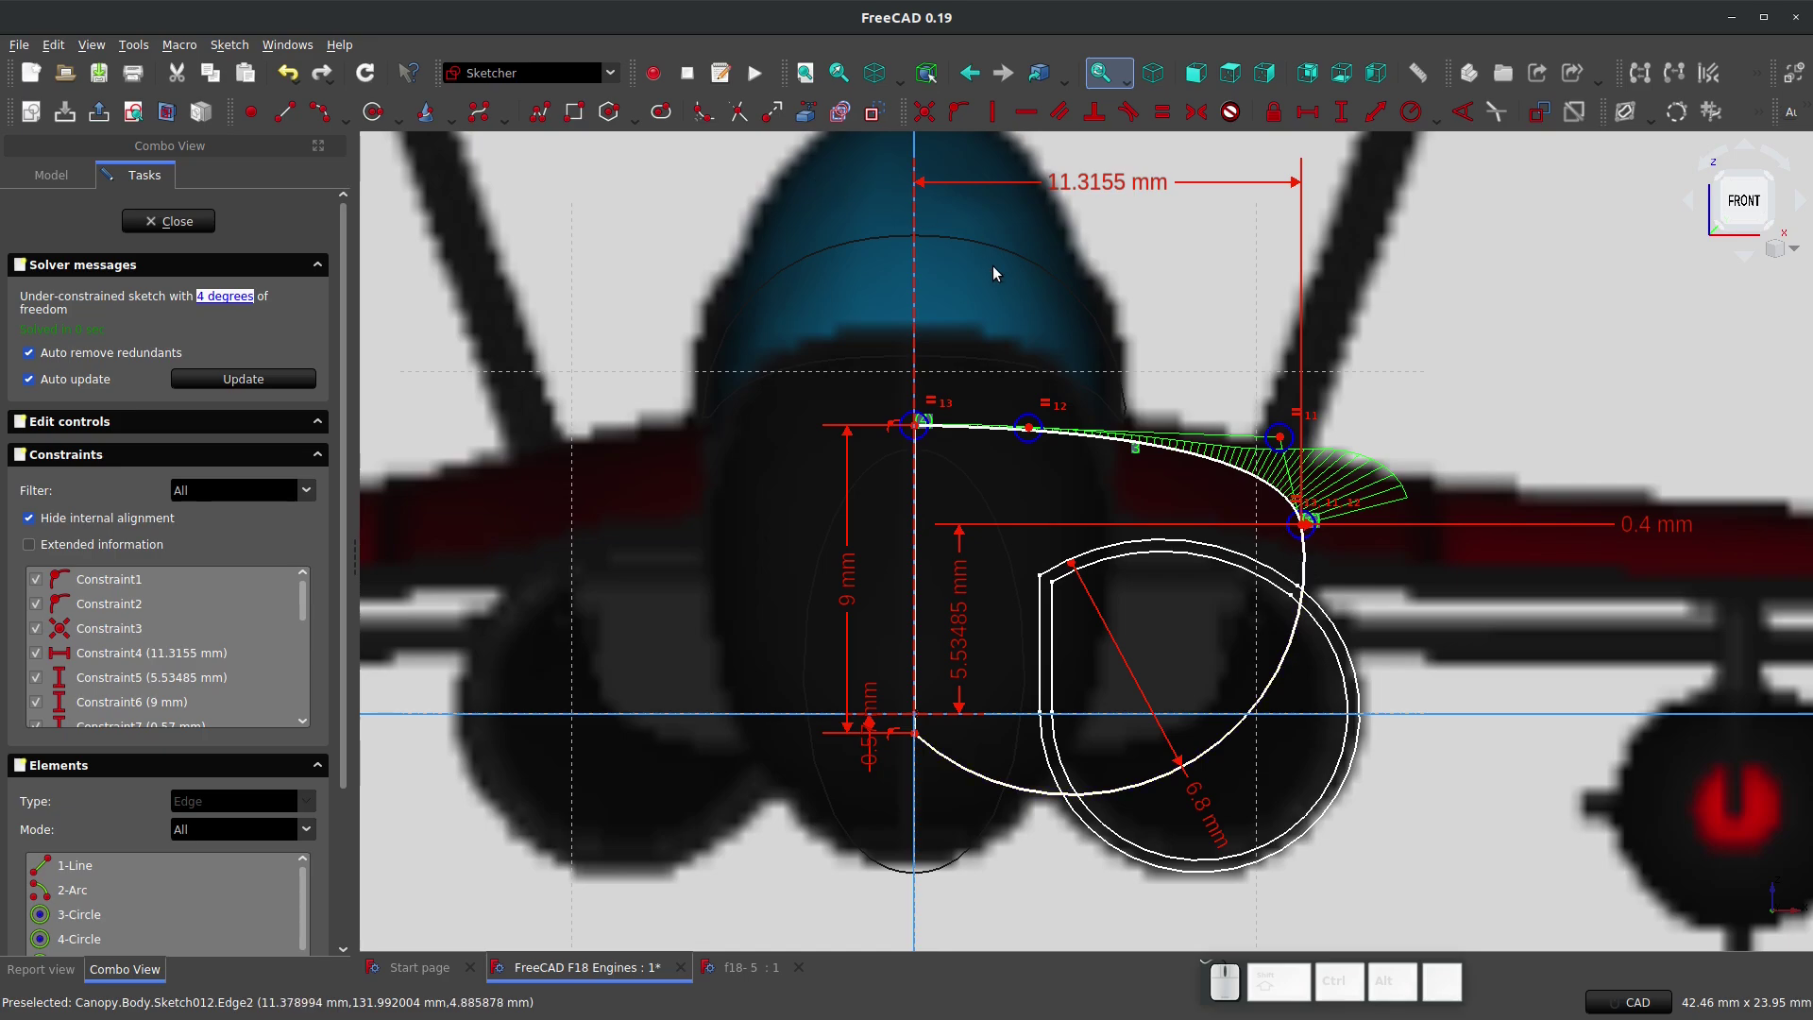
Step: Connect the arc's outer end to the adjacent spline control point with a construction line and make it tangent to the arc
scroll(1259, 527, "up", 2)
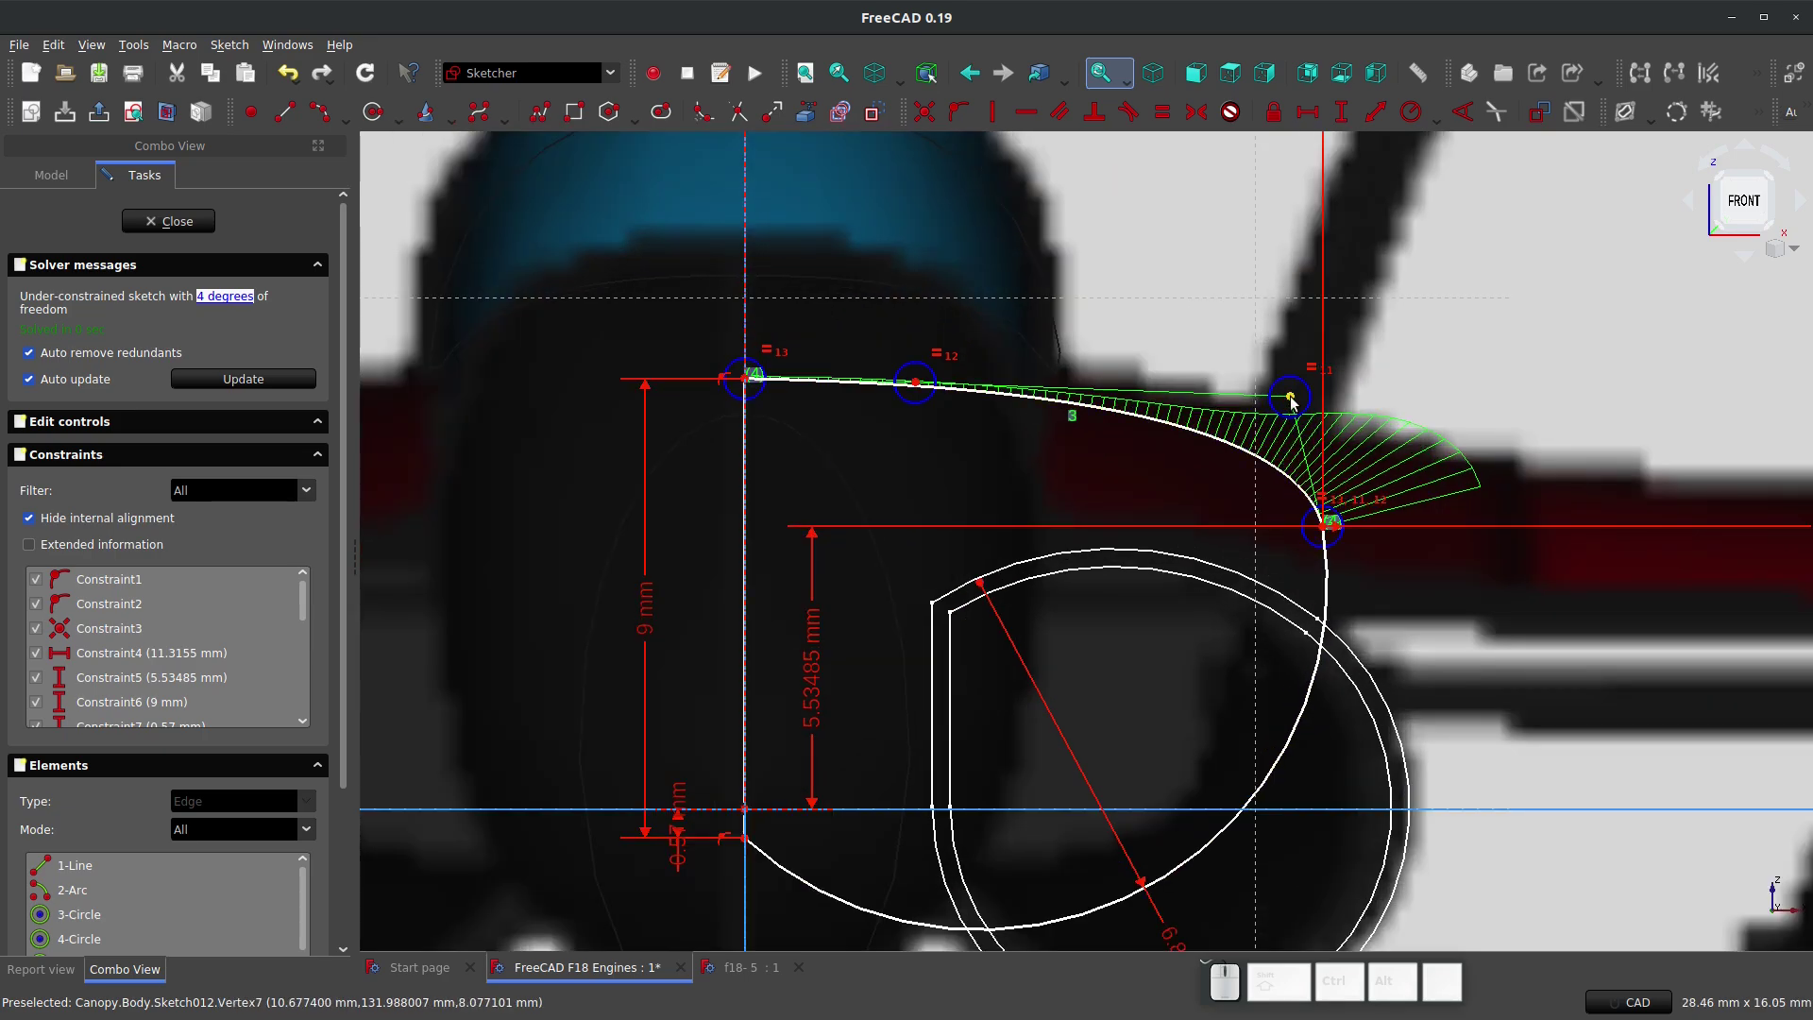
mouse_move(1289, 396)
left_mouse_down()
mouse_move(1315, 390)
mouse_move(1289, 390)
left_mouse_up()
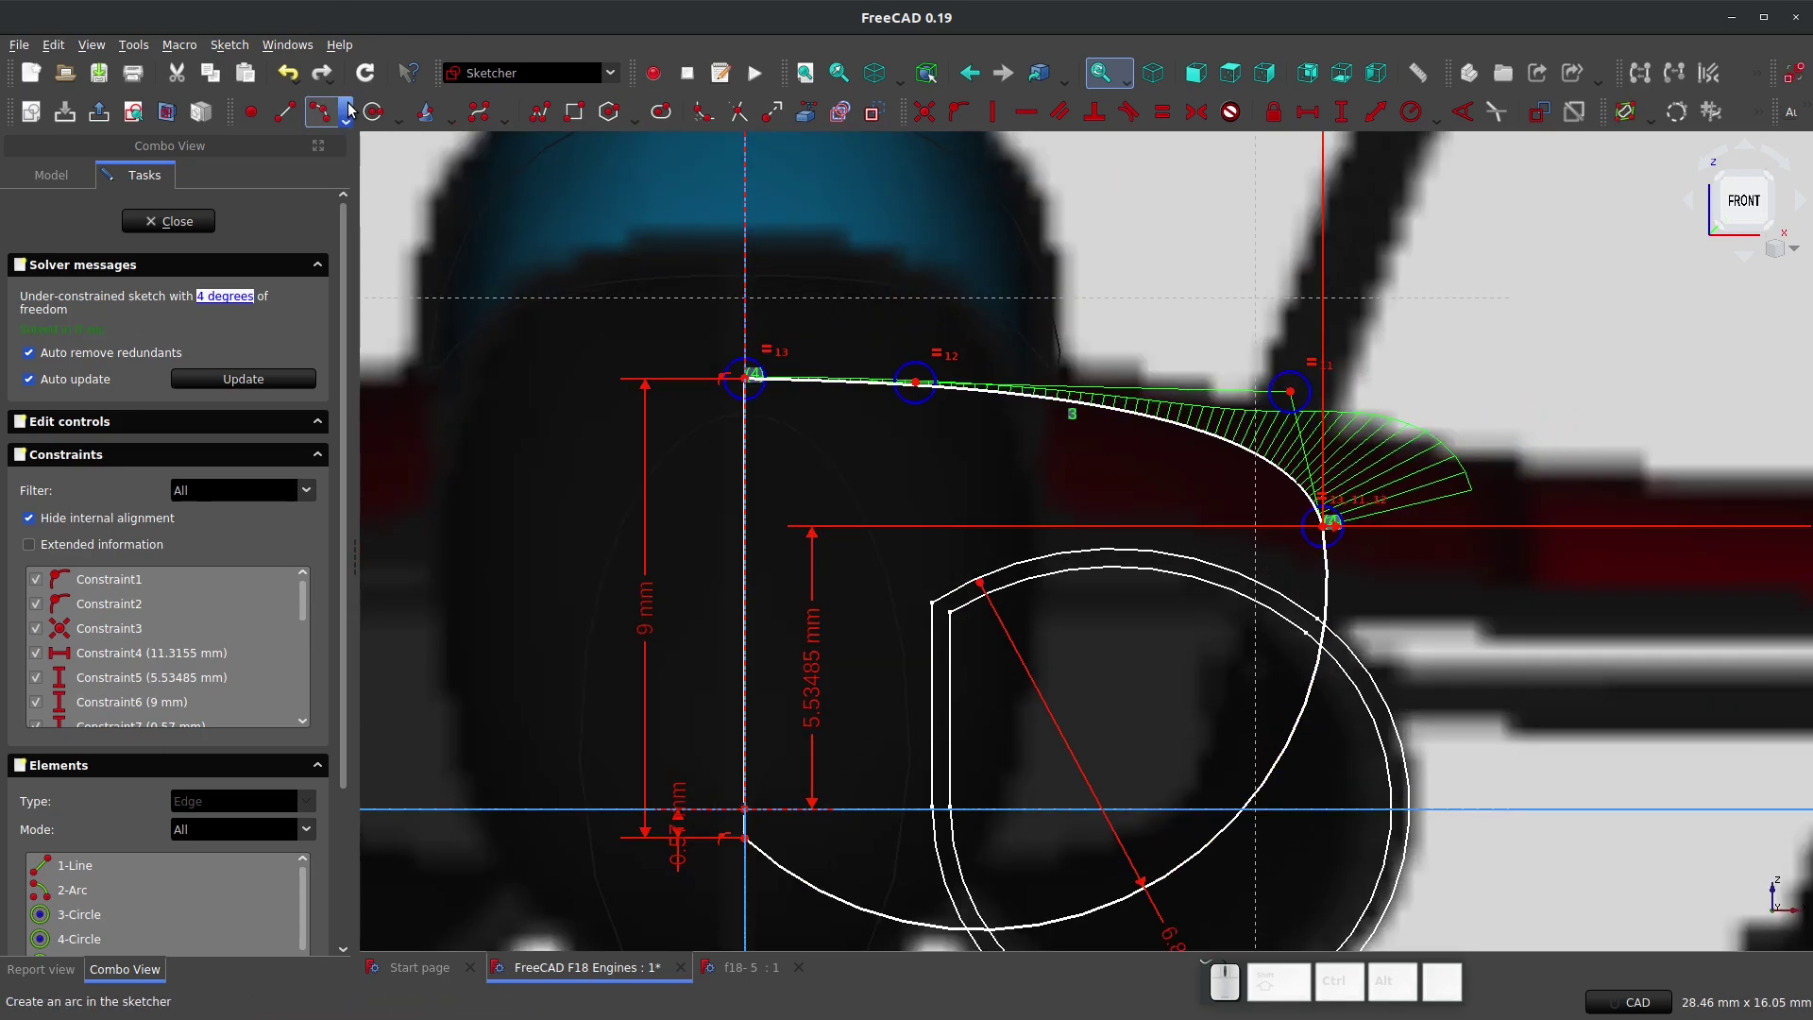
left_click(286, 112)
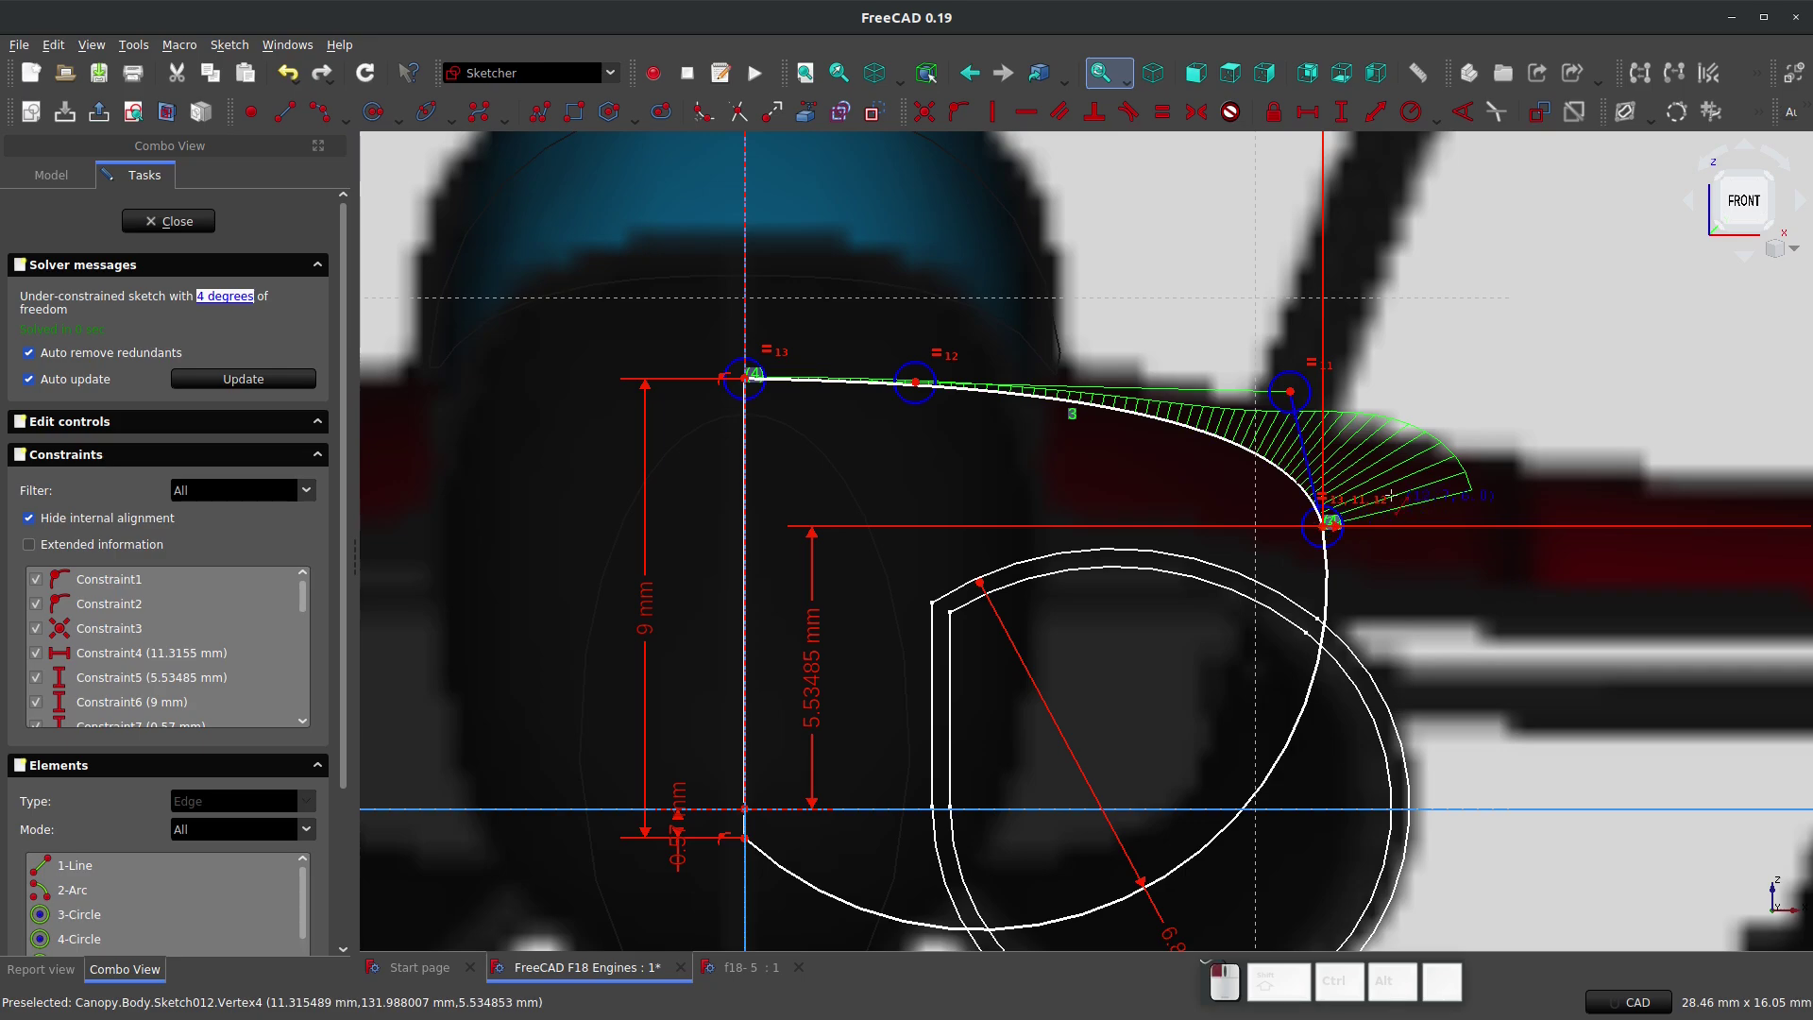
key("Escape")
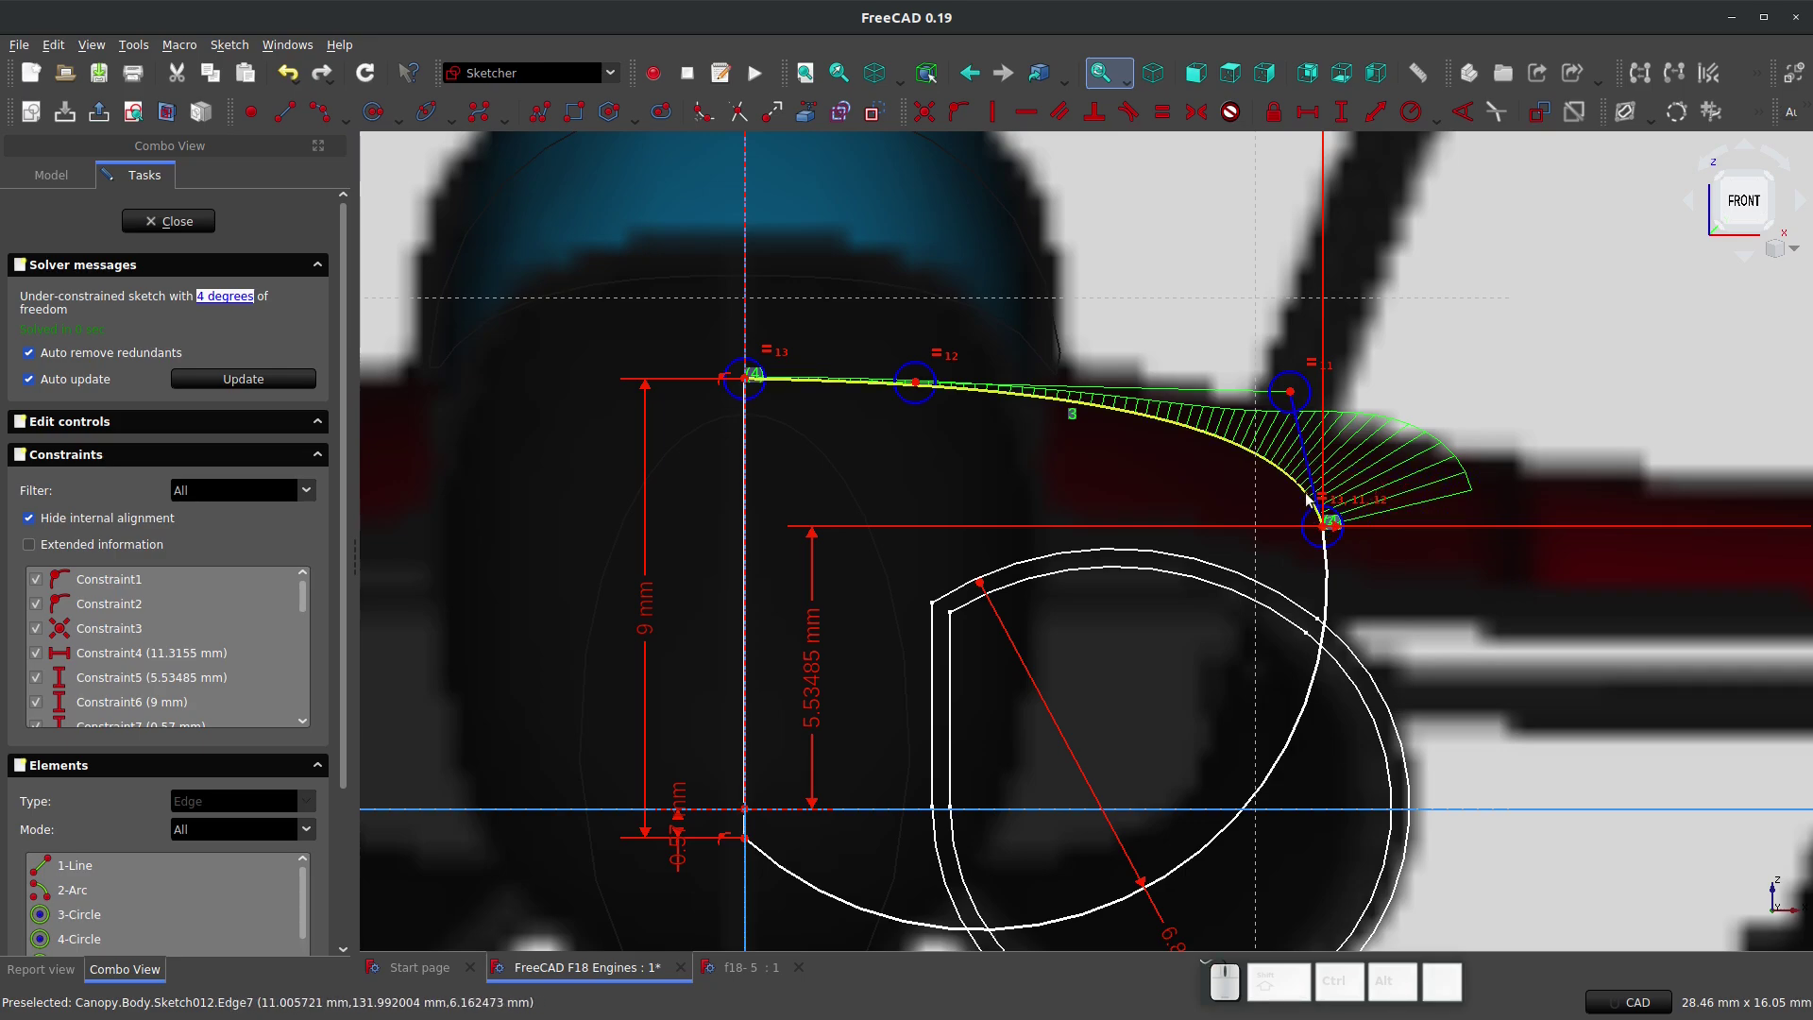
left_click(1329, 595)
key("t")
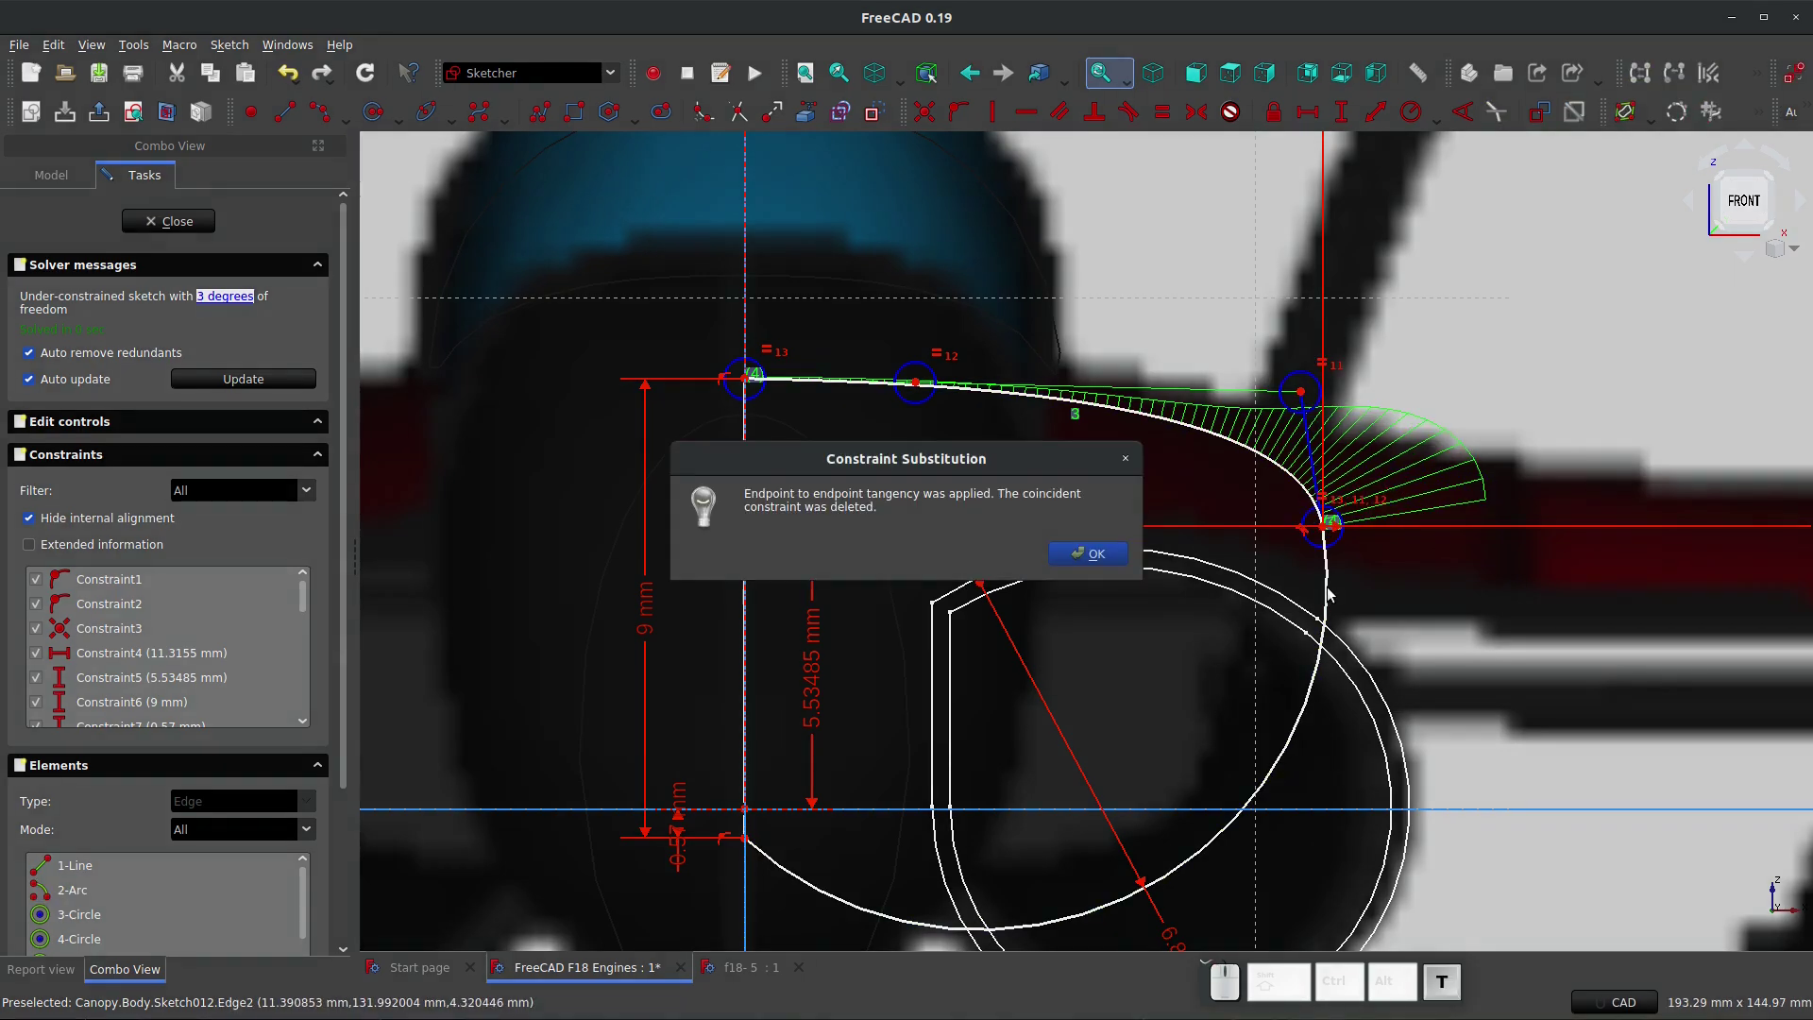
left_click(1086, 555)
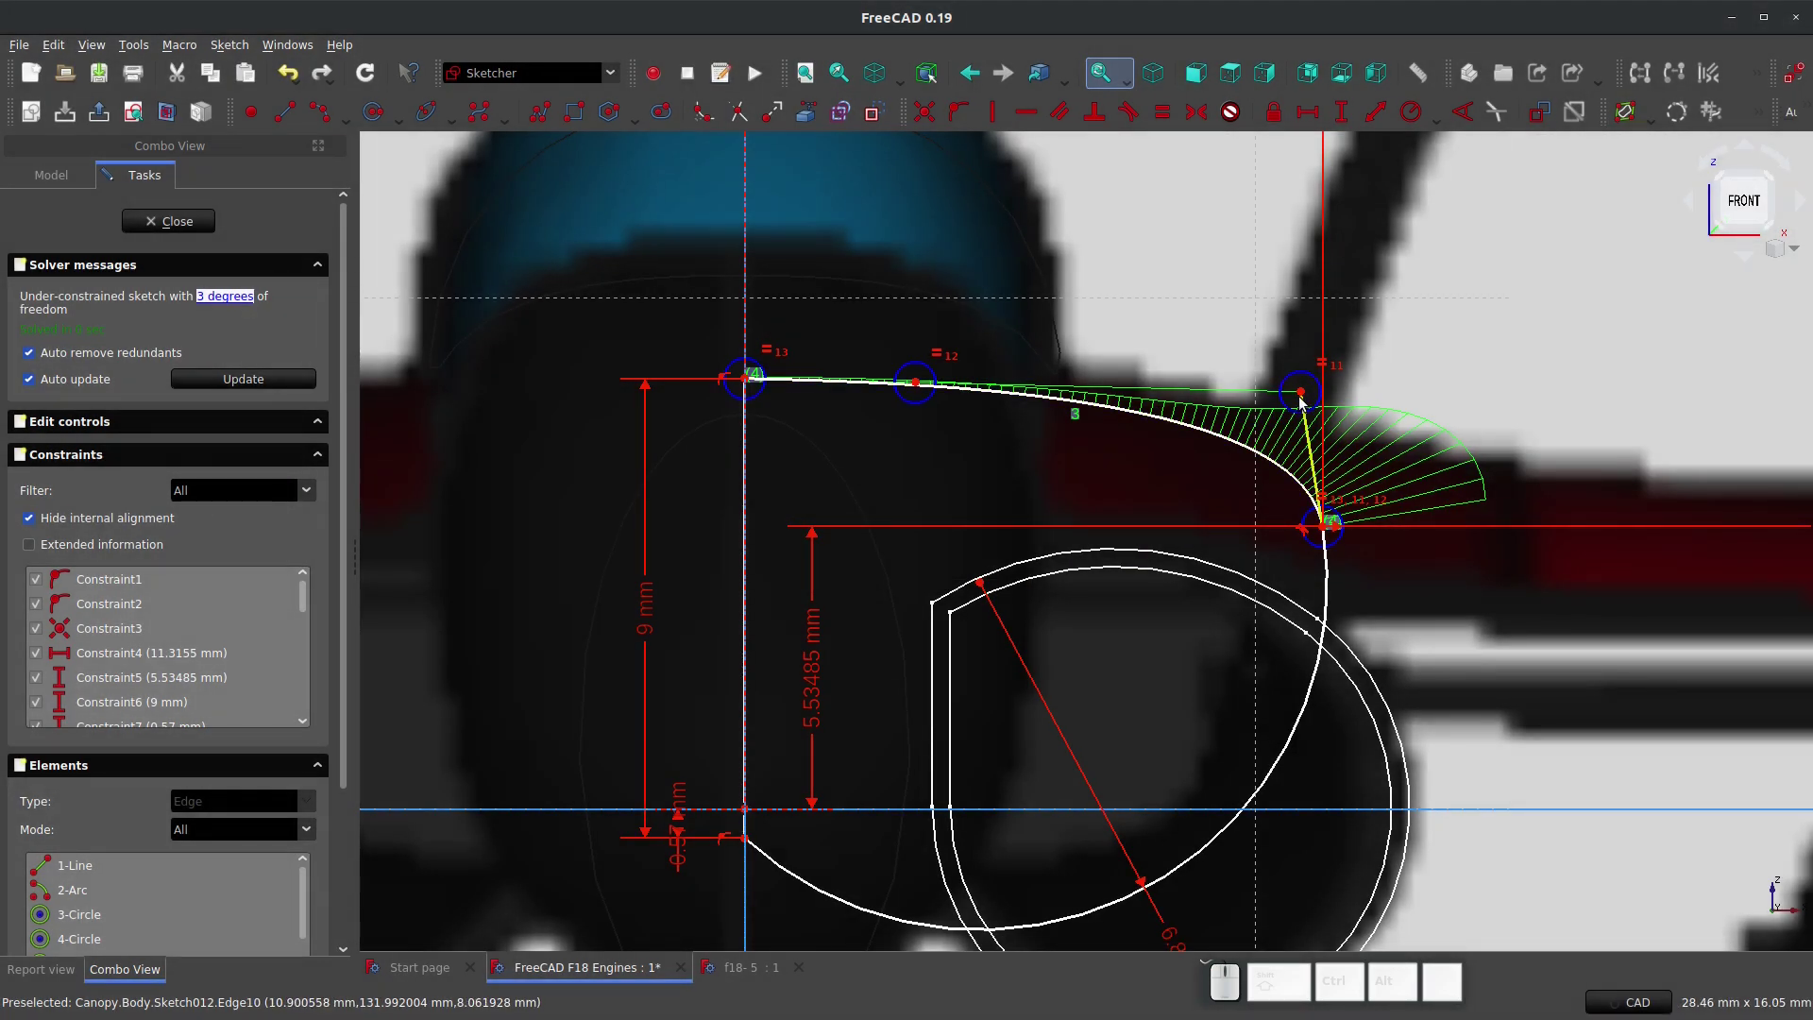
Step: Raise the spline's outer control point and bring the inner one closer to the vertical line, horizontally aligned with the line's top
left_click_drag(1301, 401, 1309, 347)
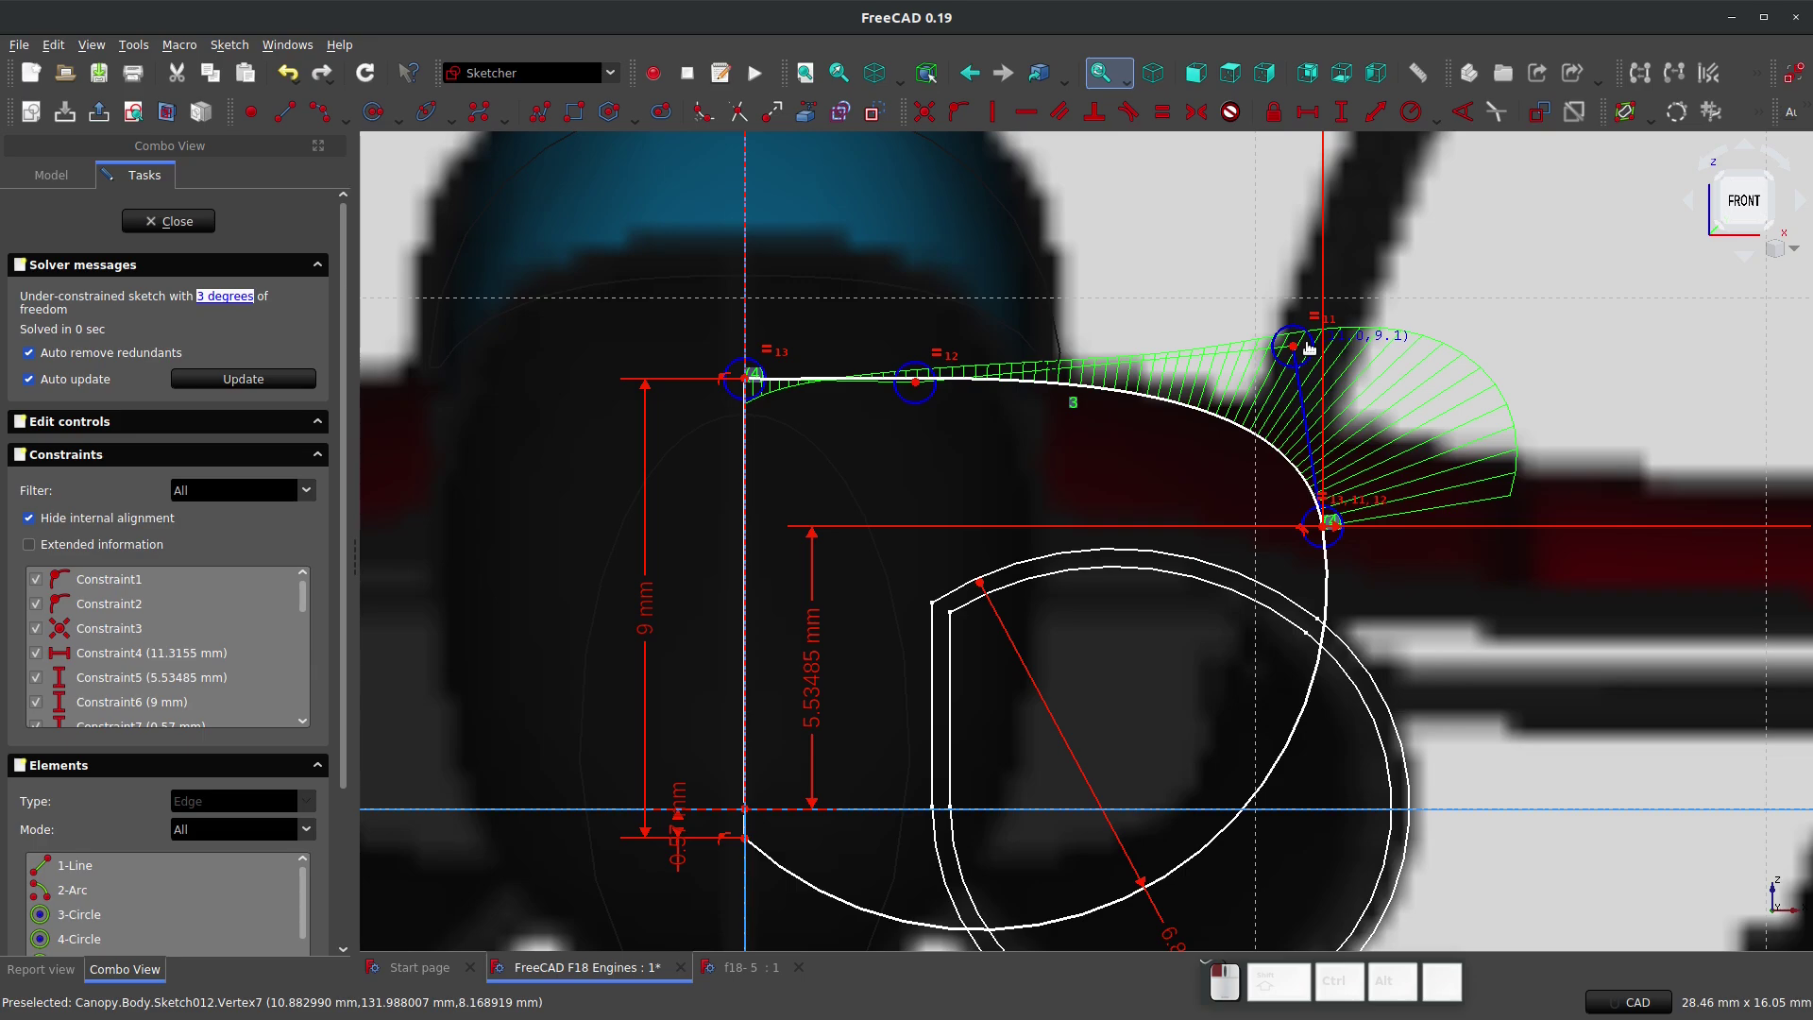
left_click_drag(916, 382, 829, 382)
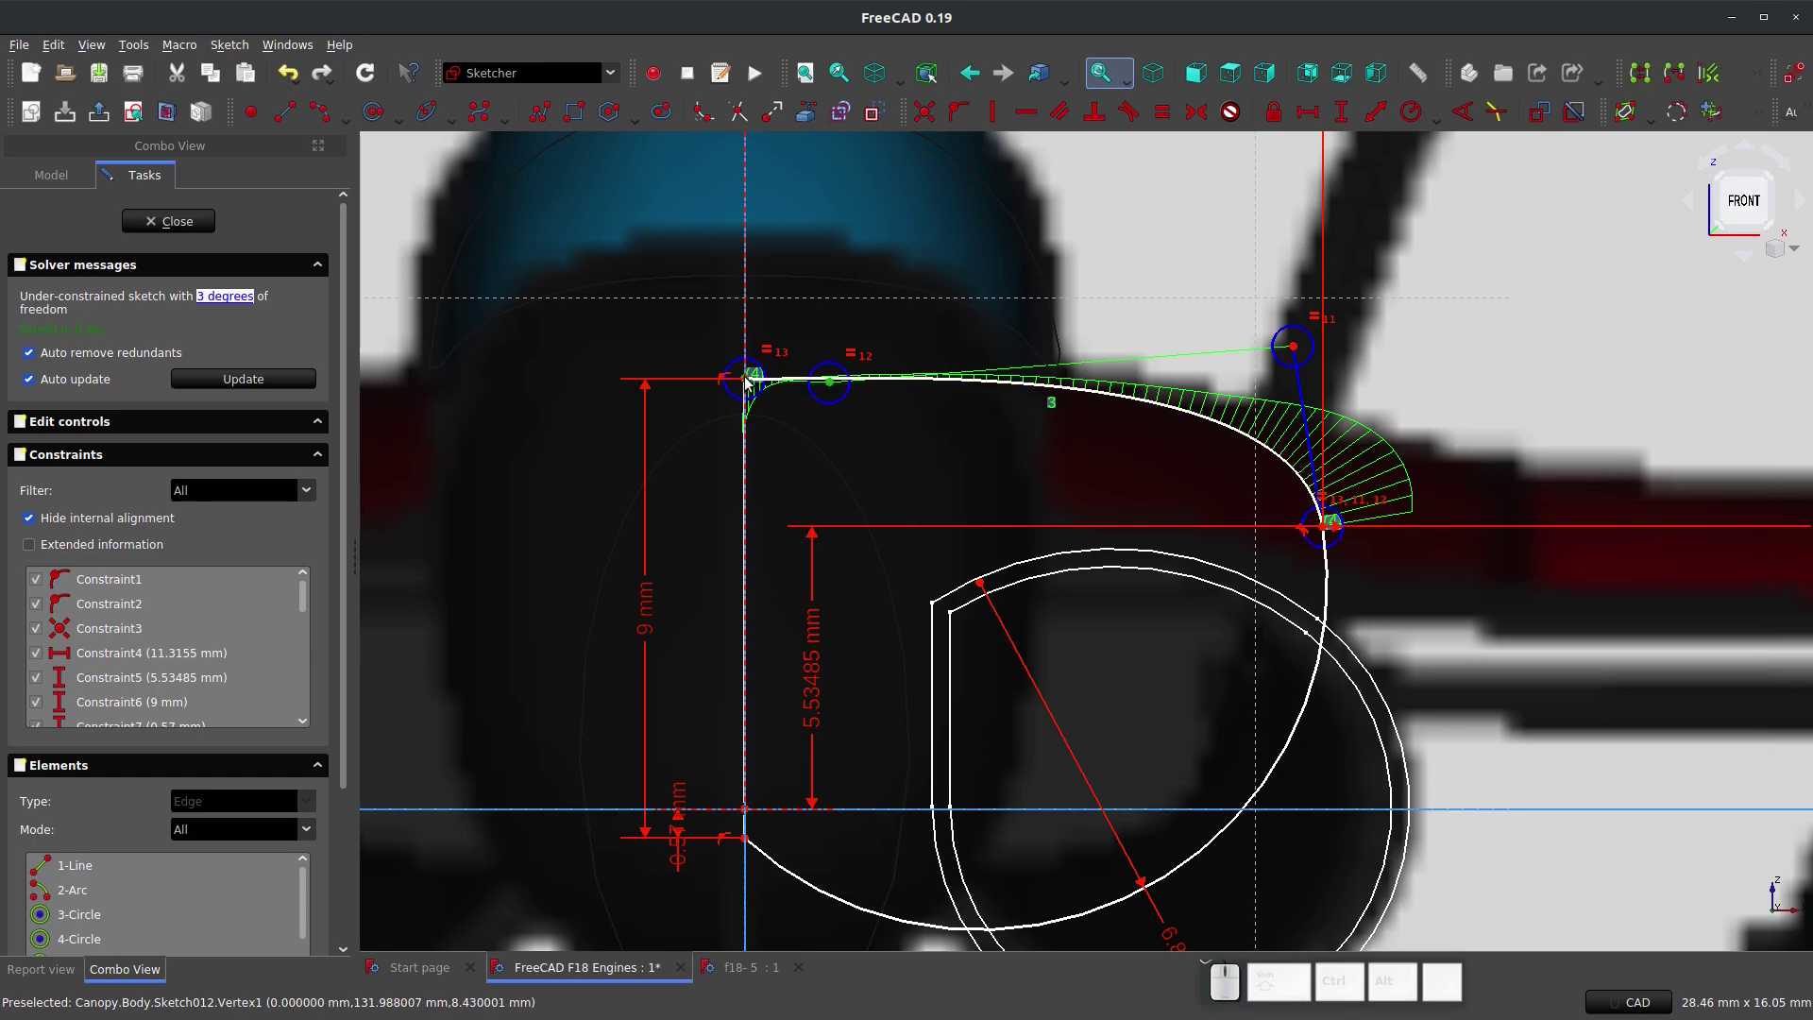
key("h")
Step: Check the profile's width and height against the top-view and side-view reference images
scroll(859, 432, "down", 3)
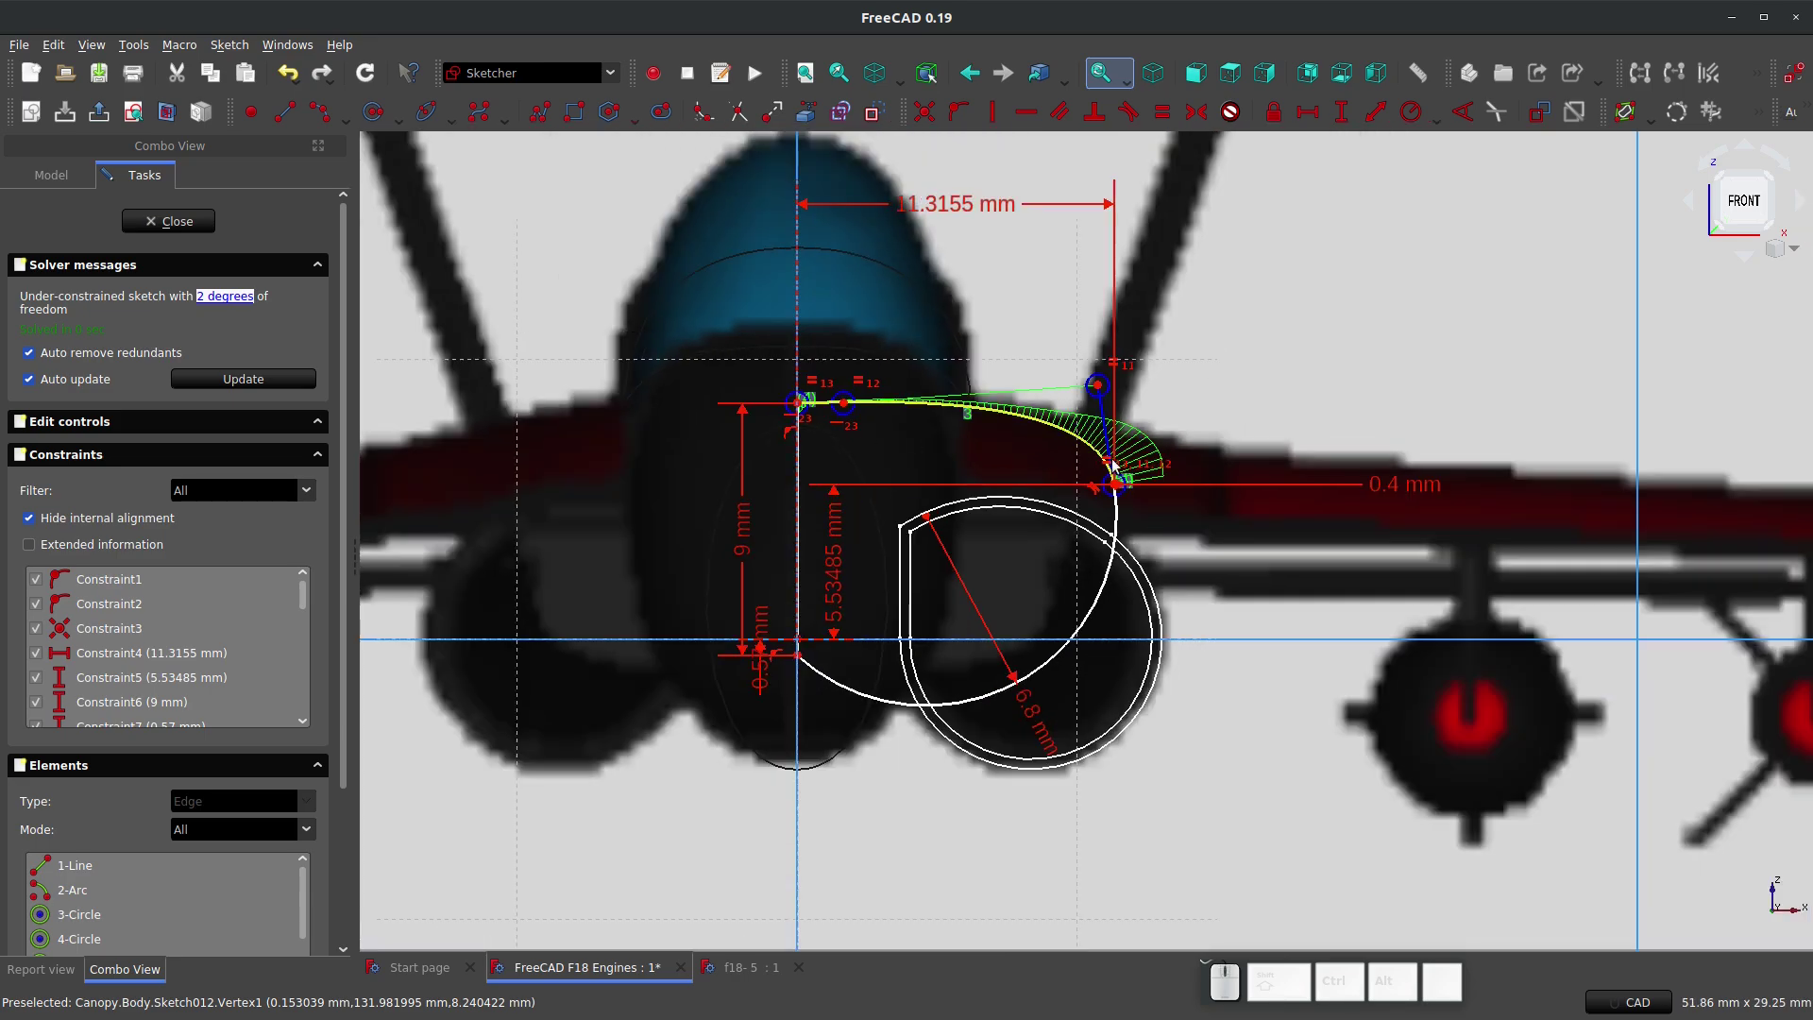
middle_click_drag(1114, 442, 1092, 565)
scroll(1090, 564, "down", 3)
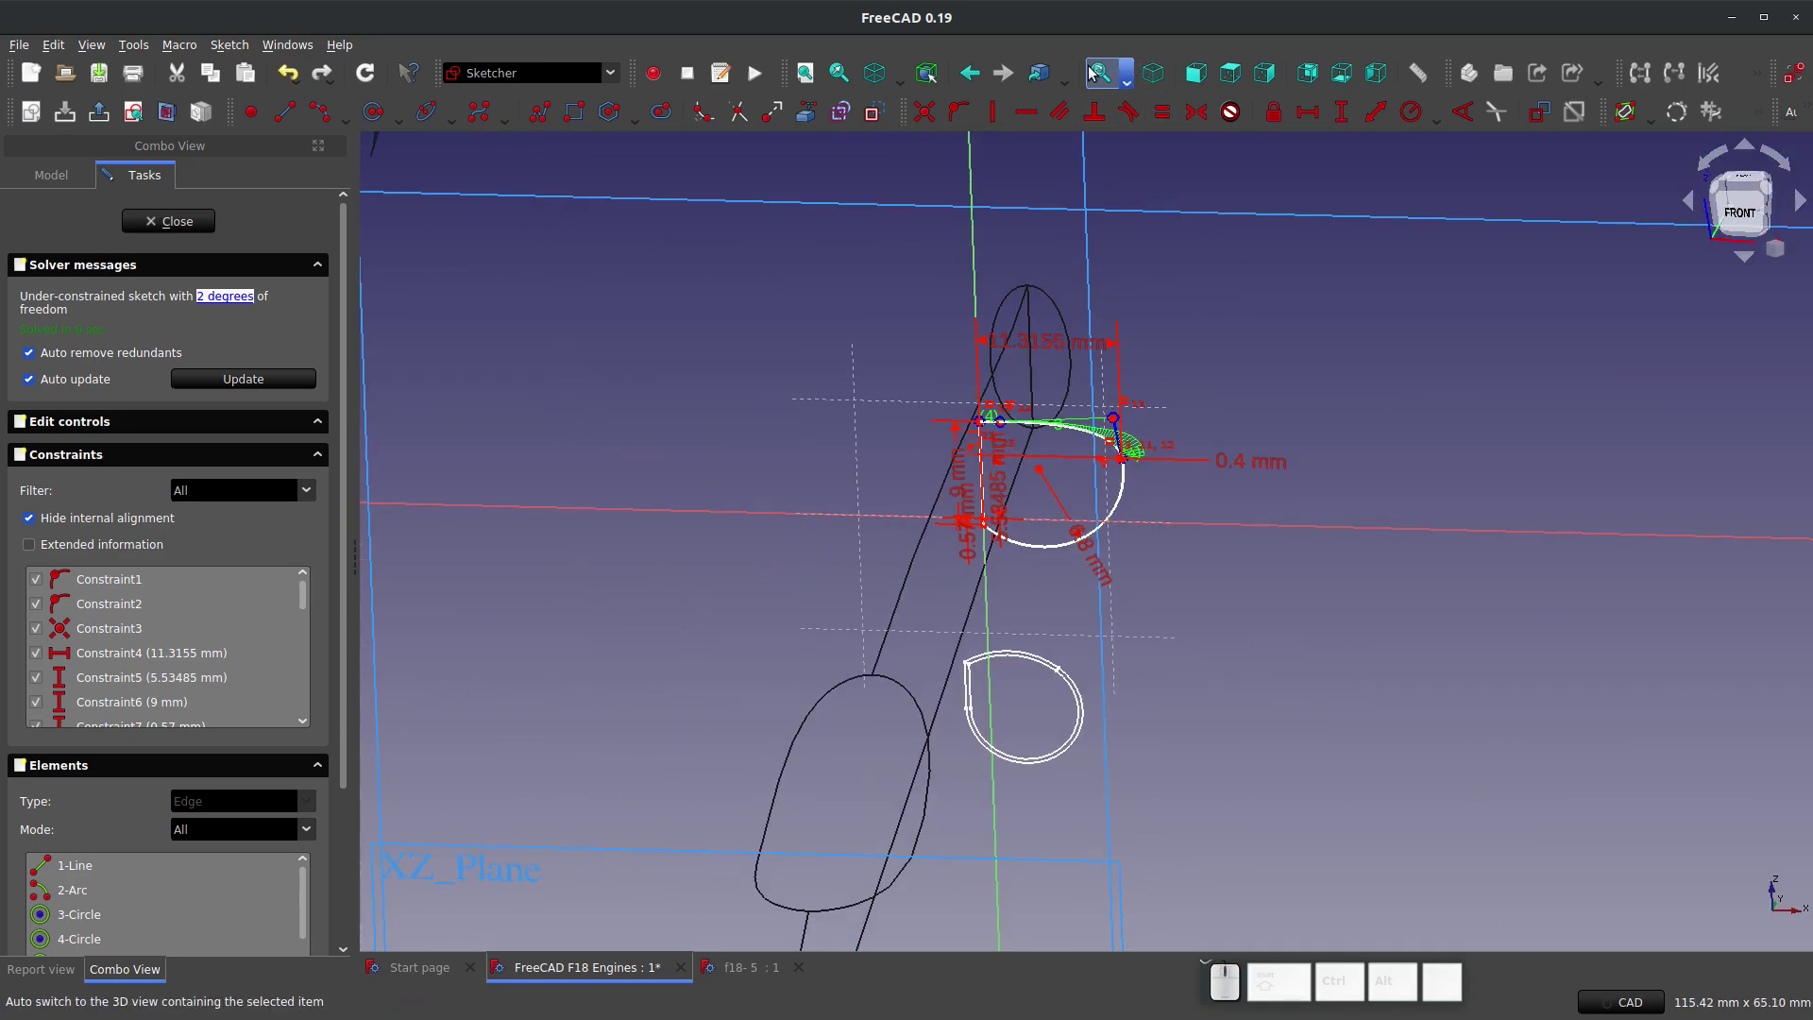
left_click(1229, 72)
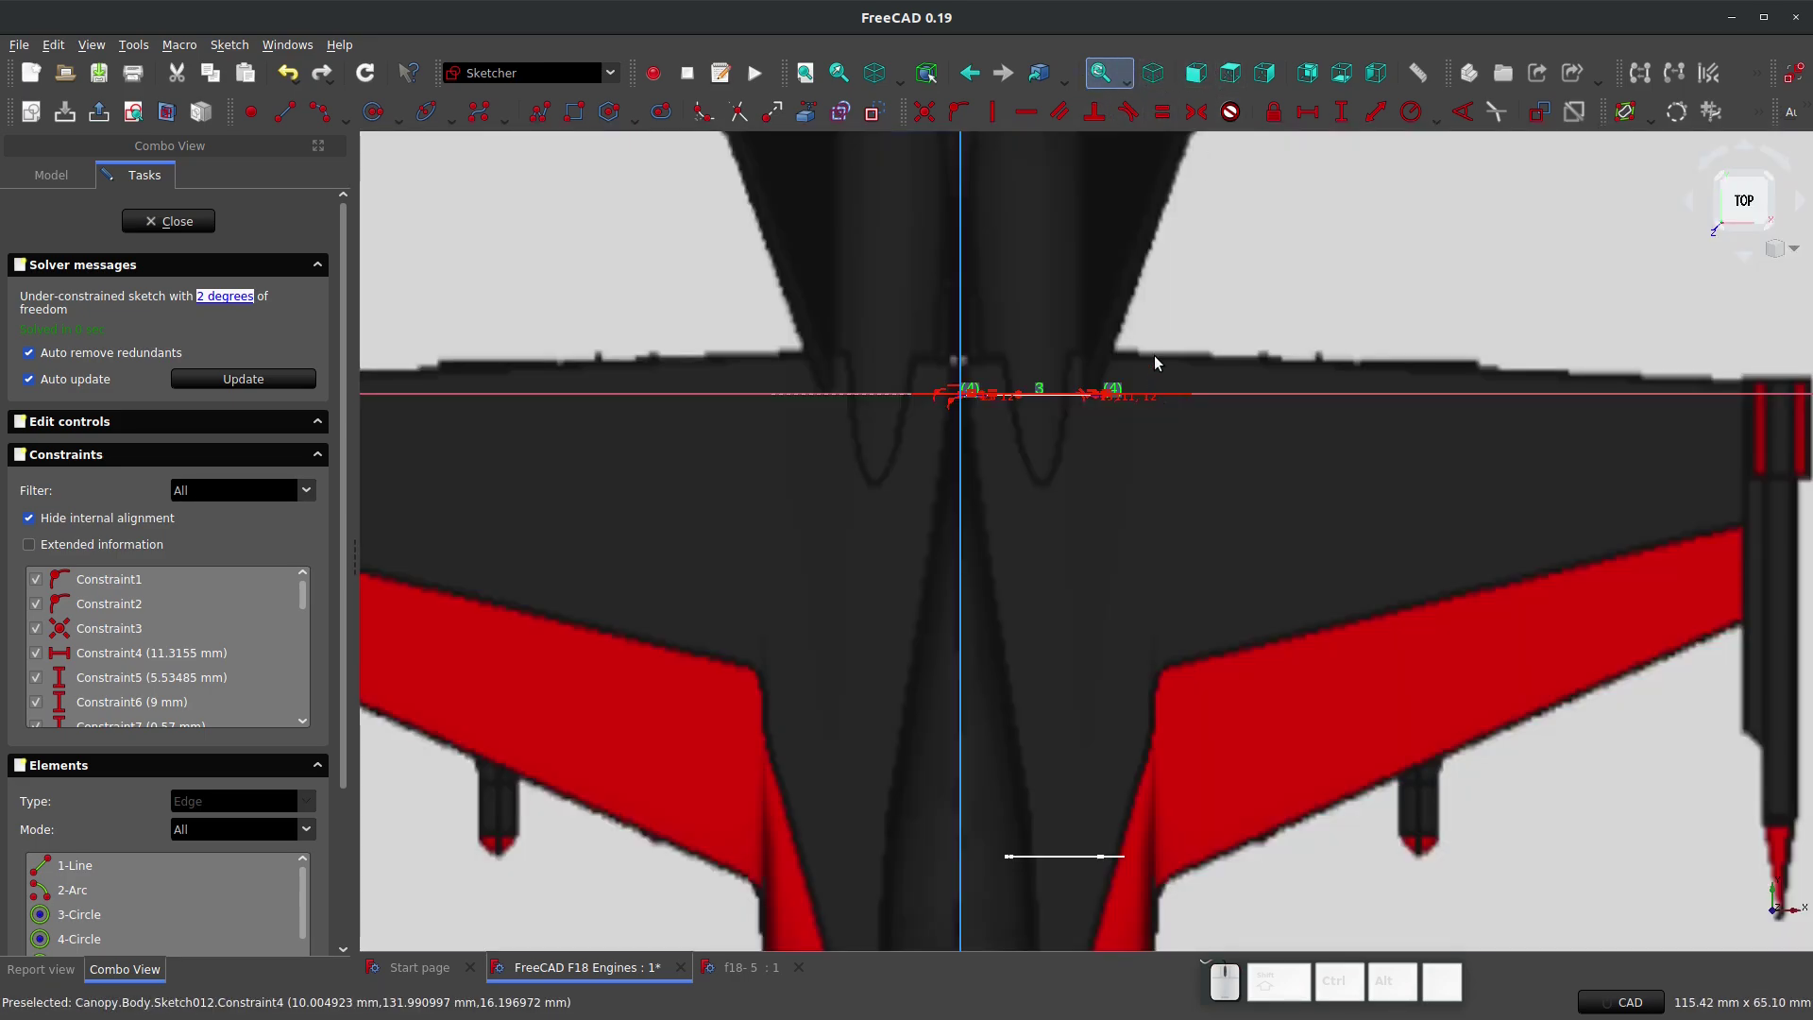
scroll(1078, 397, "up", 5)
middle_click_drag(1083, 462, 1084, 462)
scroll(1084, 460, "down", 9)
middle_click_drag(1003, 550, 953, 415)
left_click(1263, 73)
scroll(1192, 658, "up", 6)
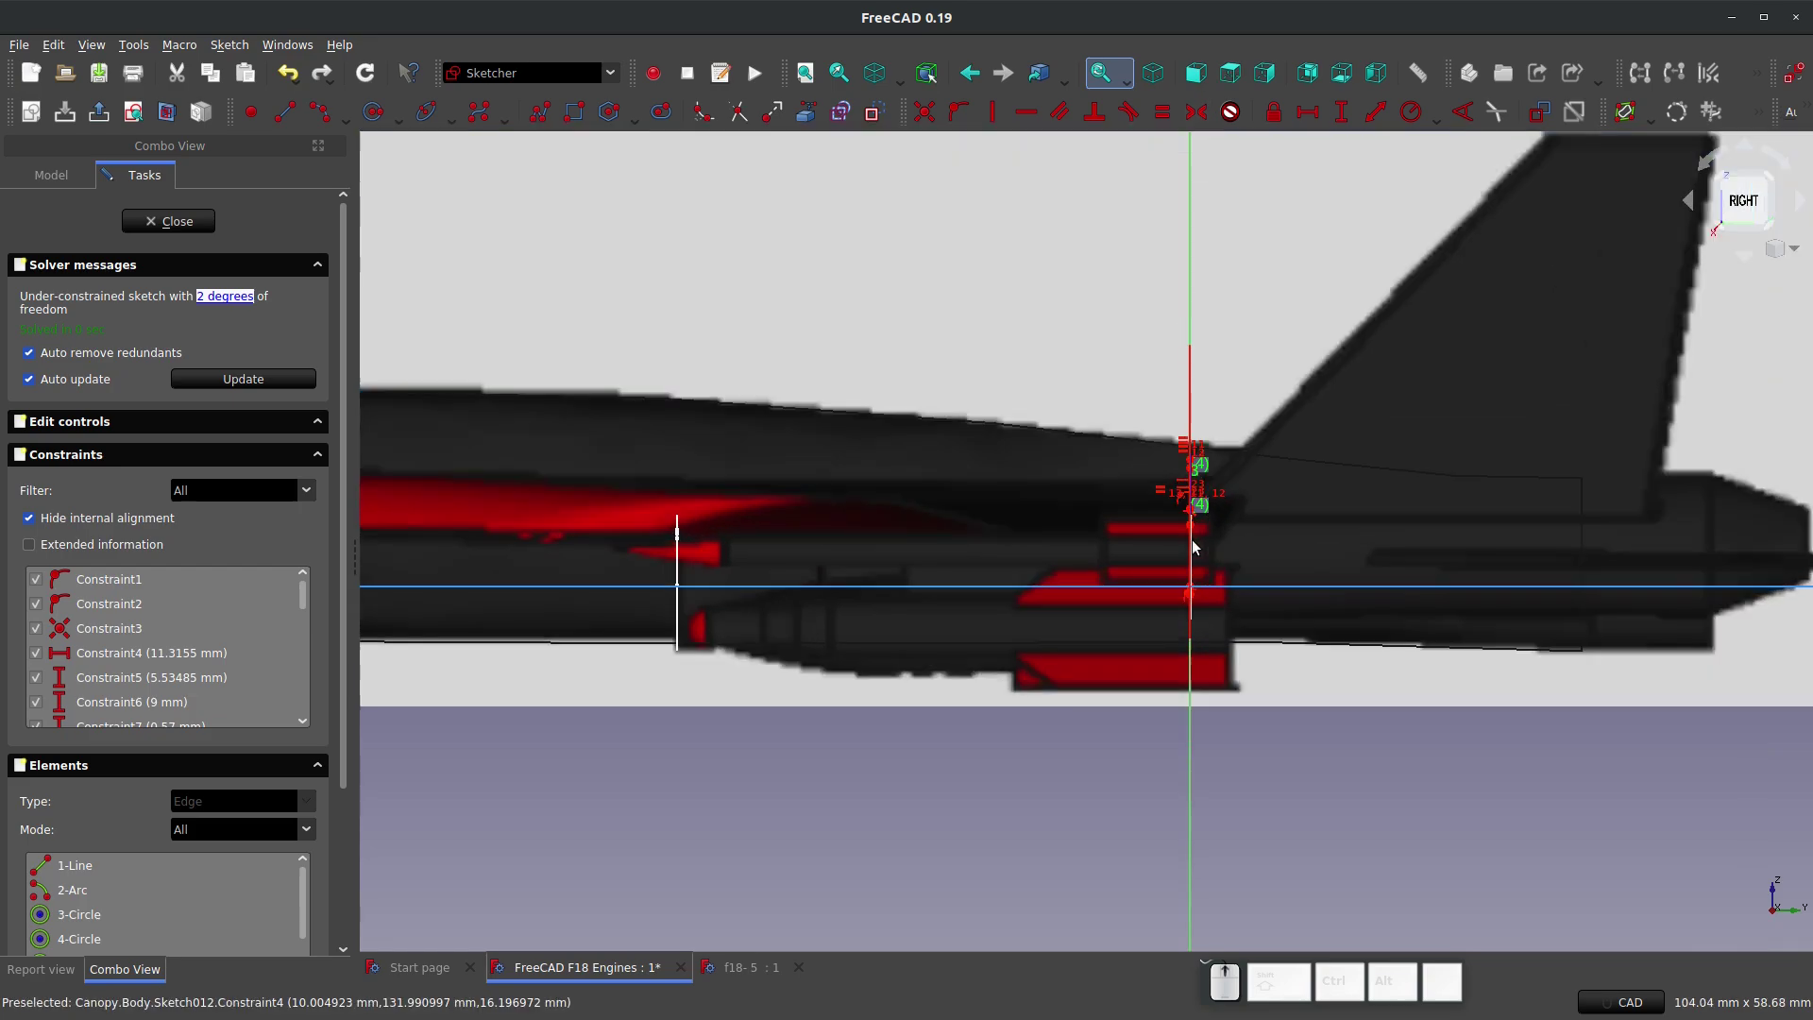
Step: Set the length of the construction line between the arc's outer end and the outer spline control point to 3.6 mm
mouse_move(1191, 658)
middle_mouse_down()
mouse_move(1237, 688)
mouse_move(1197, 689)
middle_mouse_up()
key("3")
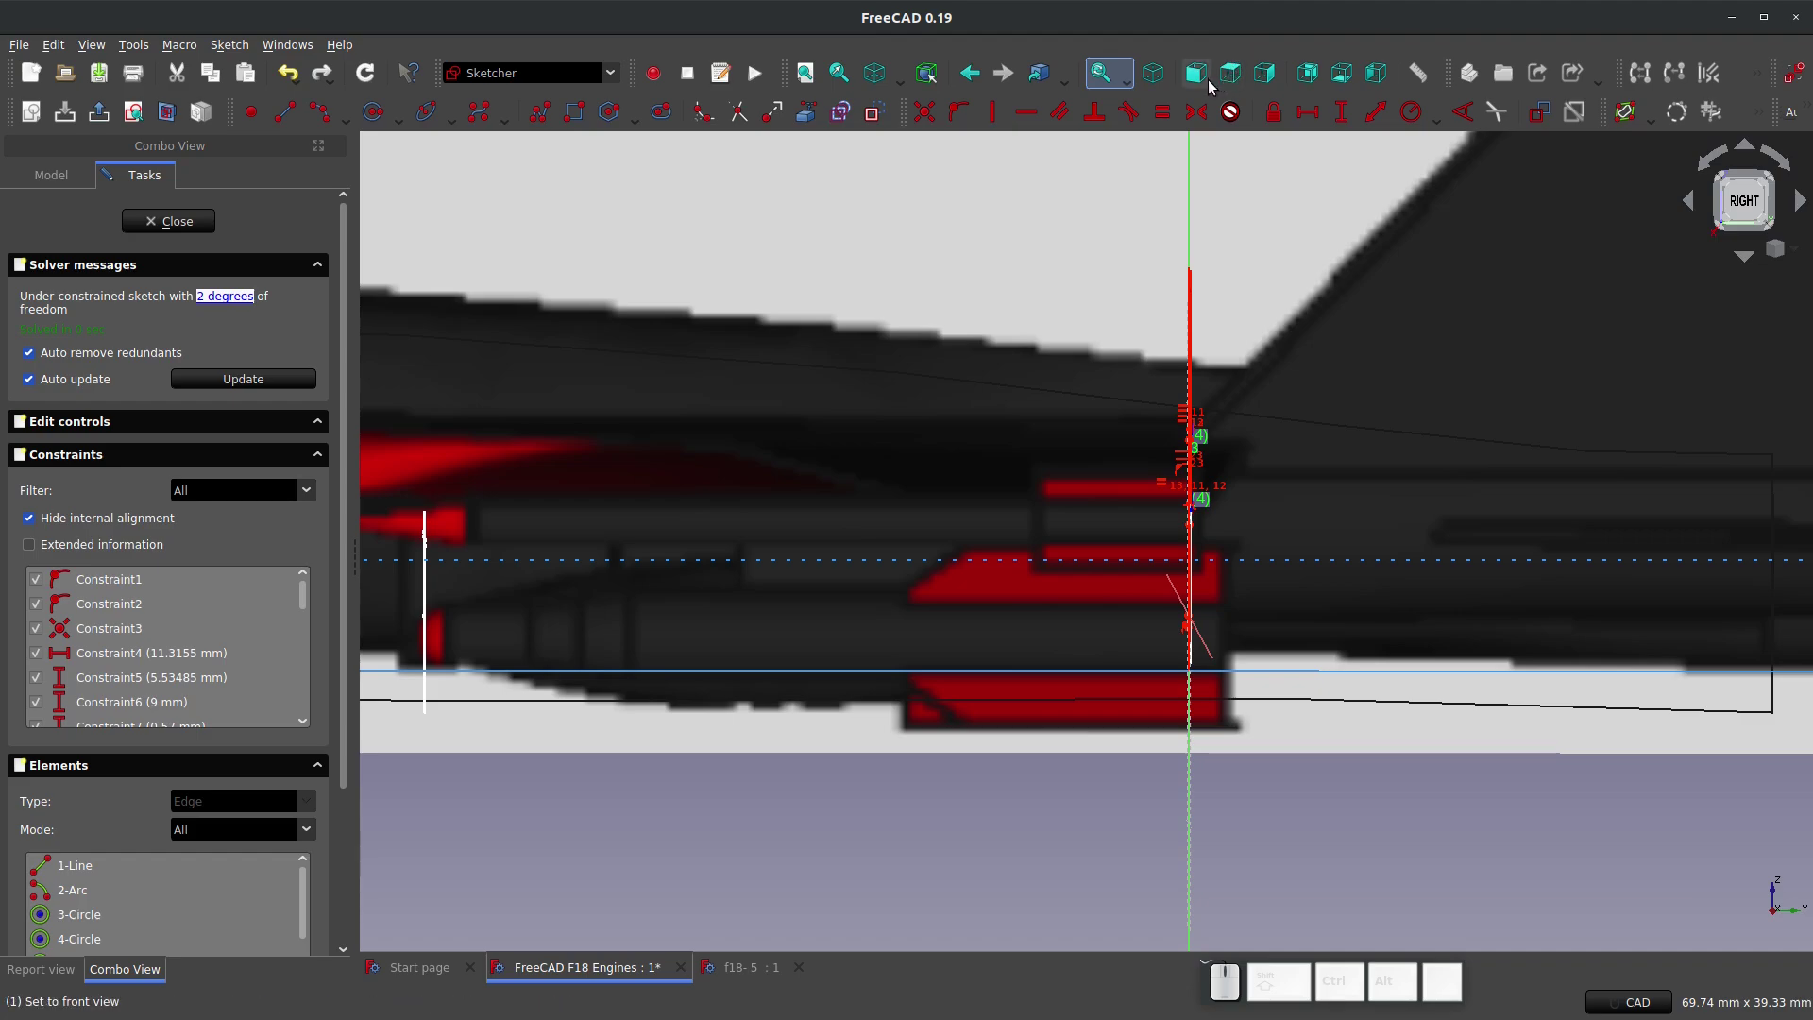
left_click(1265, 72)
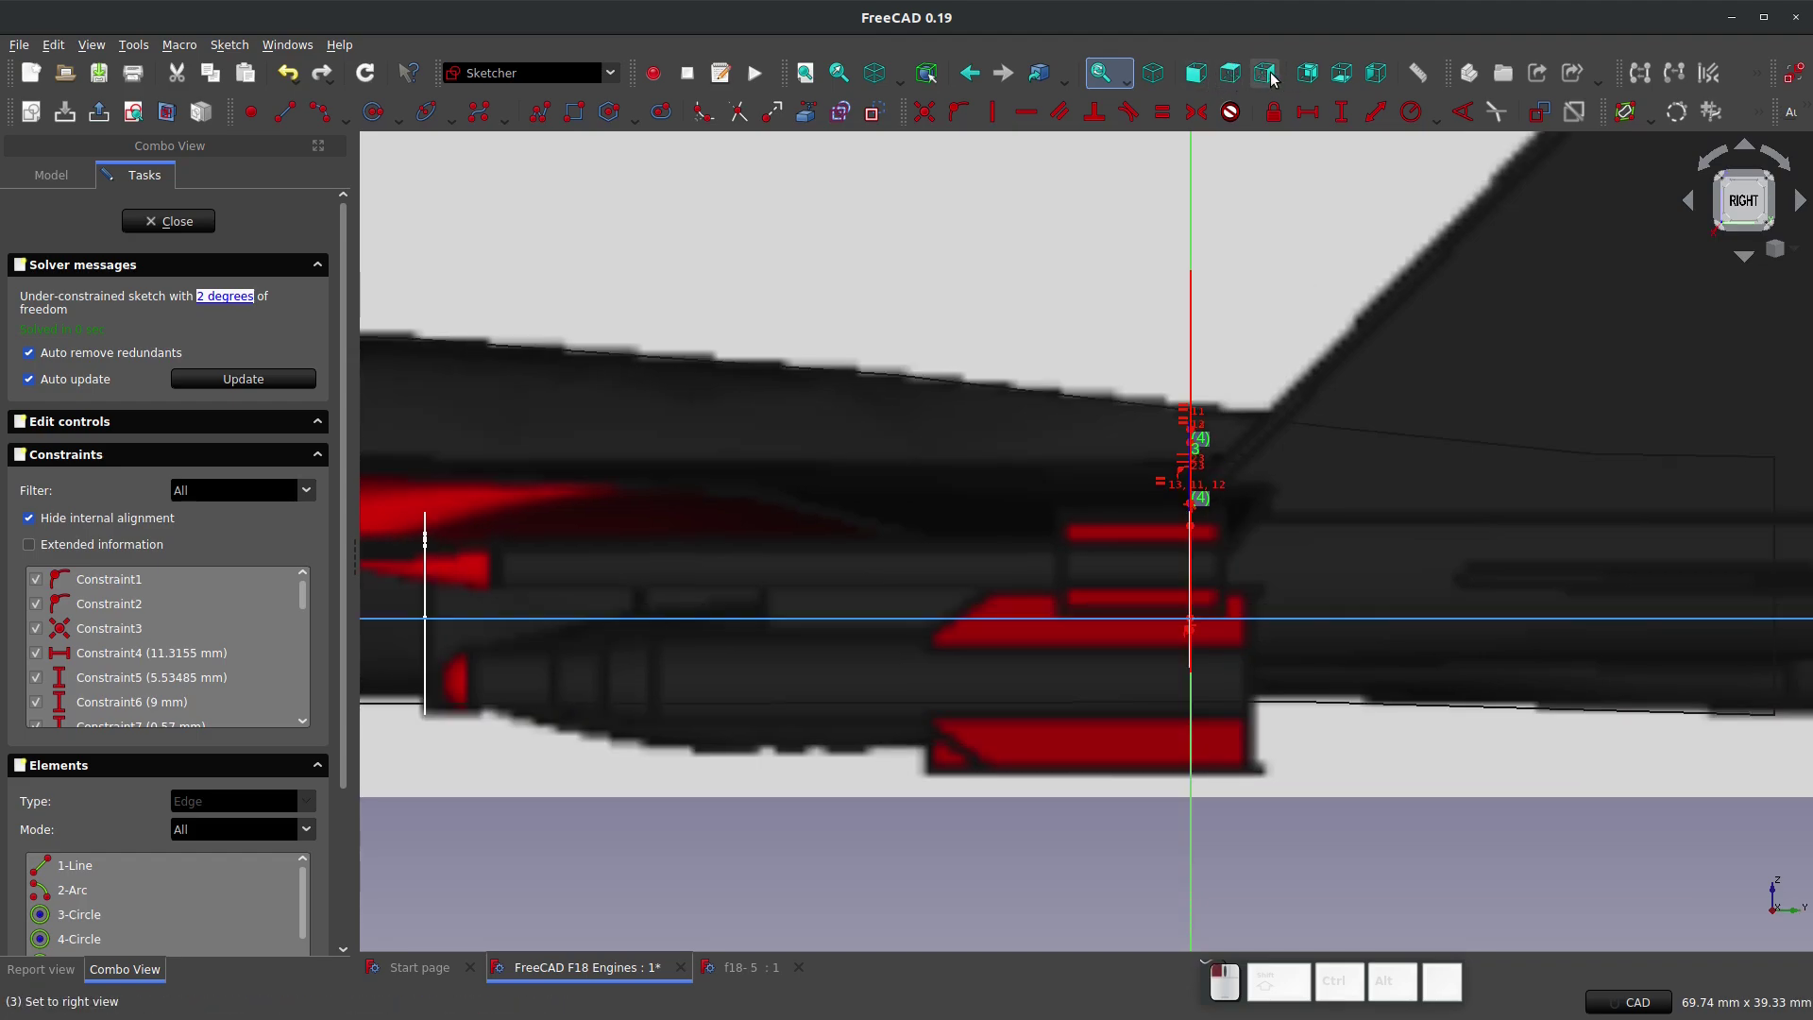
middle_click_drag(1207, 699, 1406, 265)
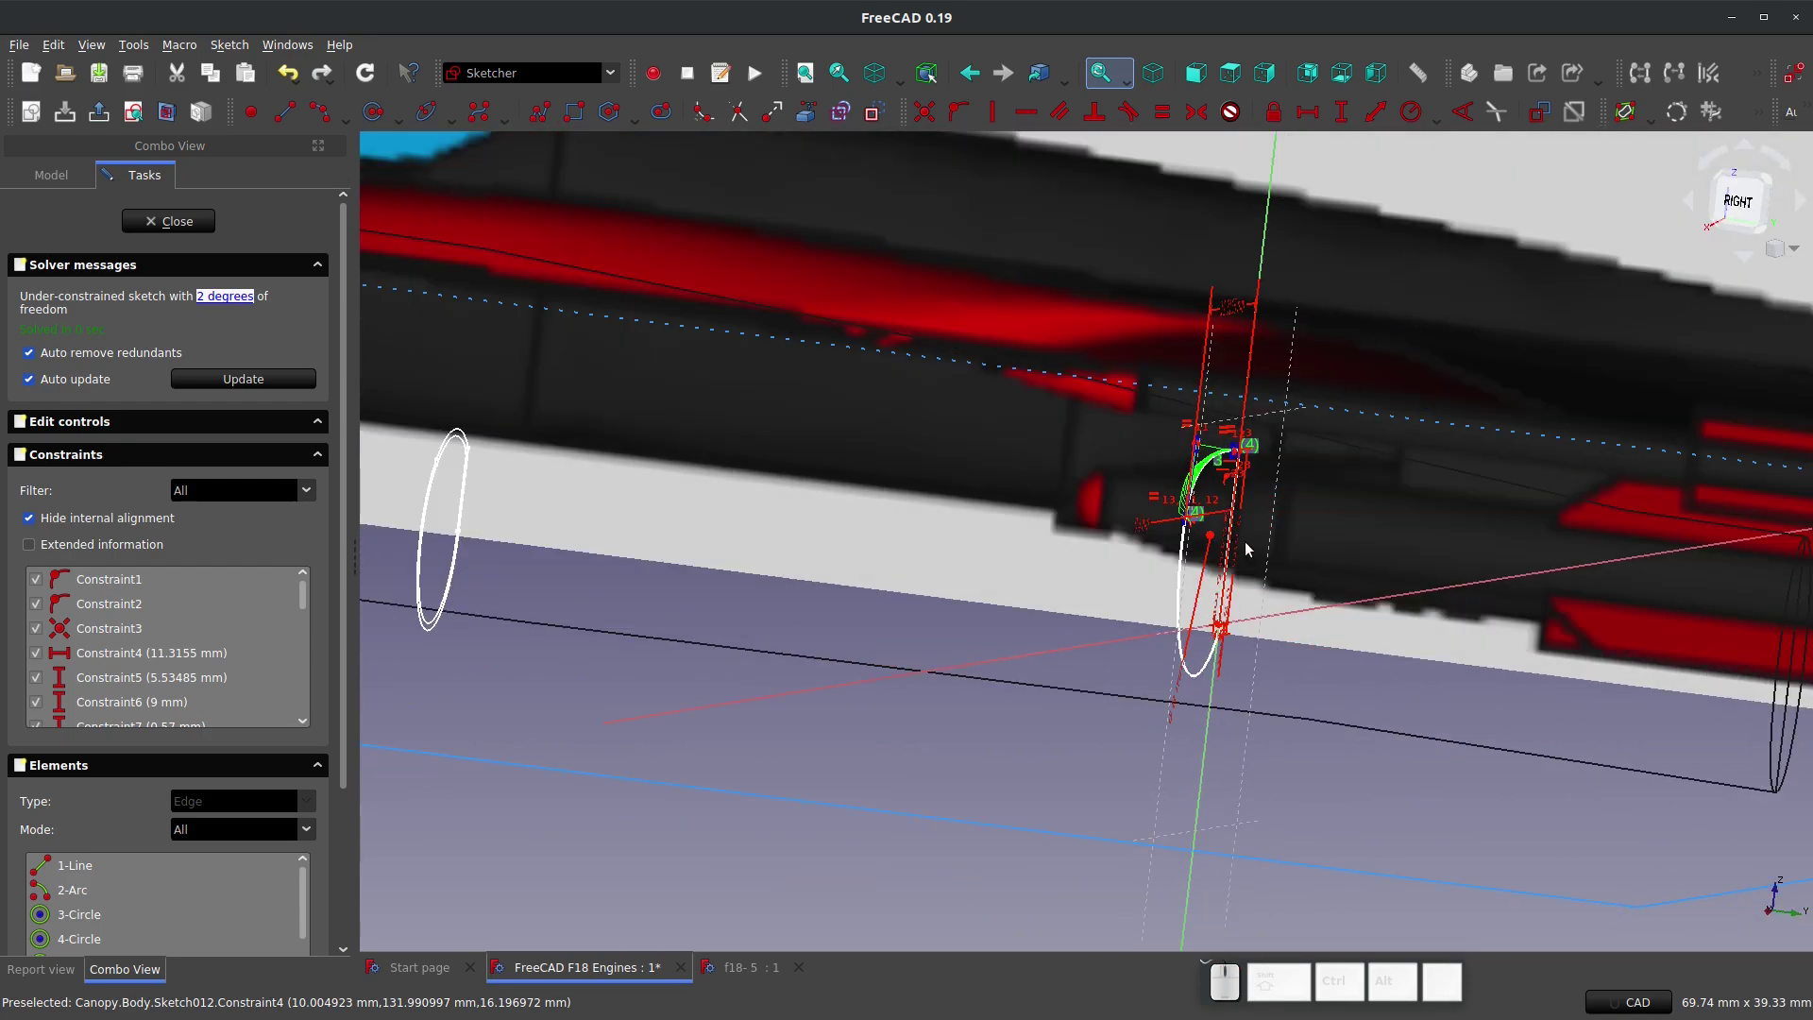
key("1")
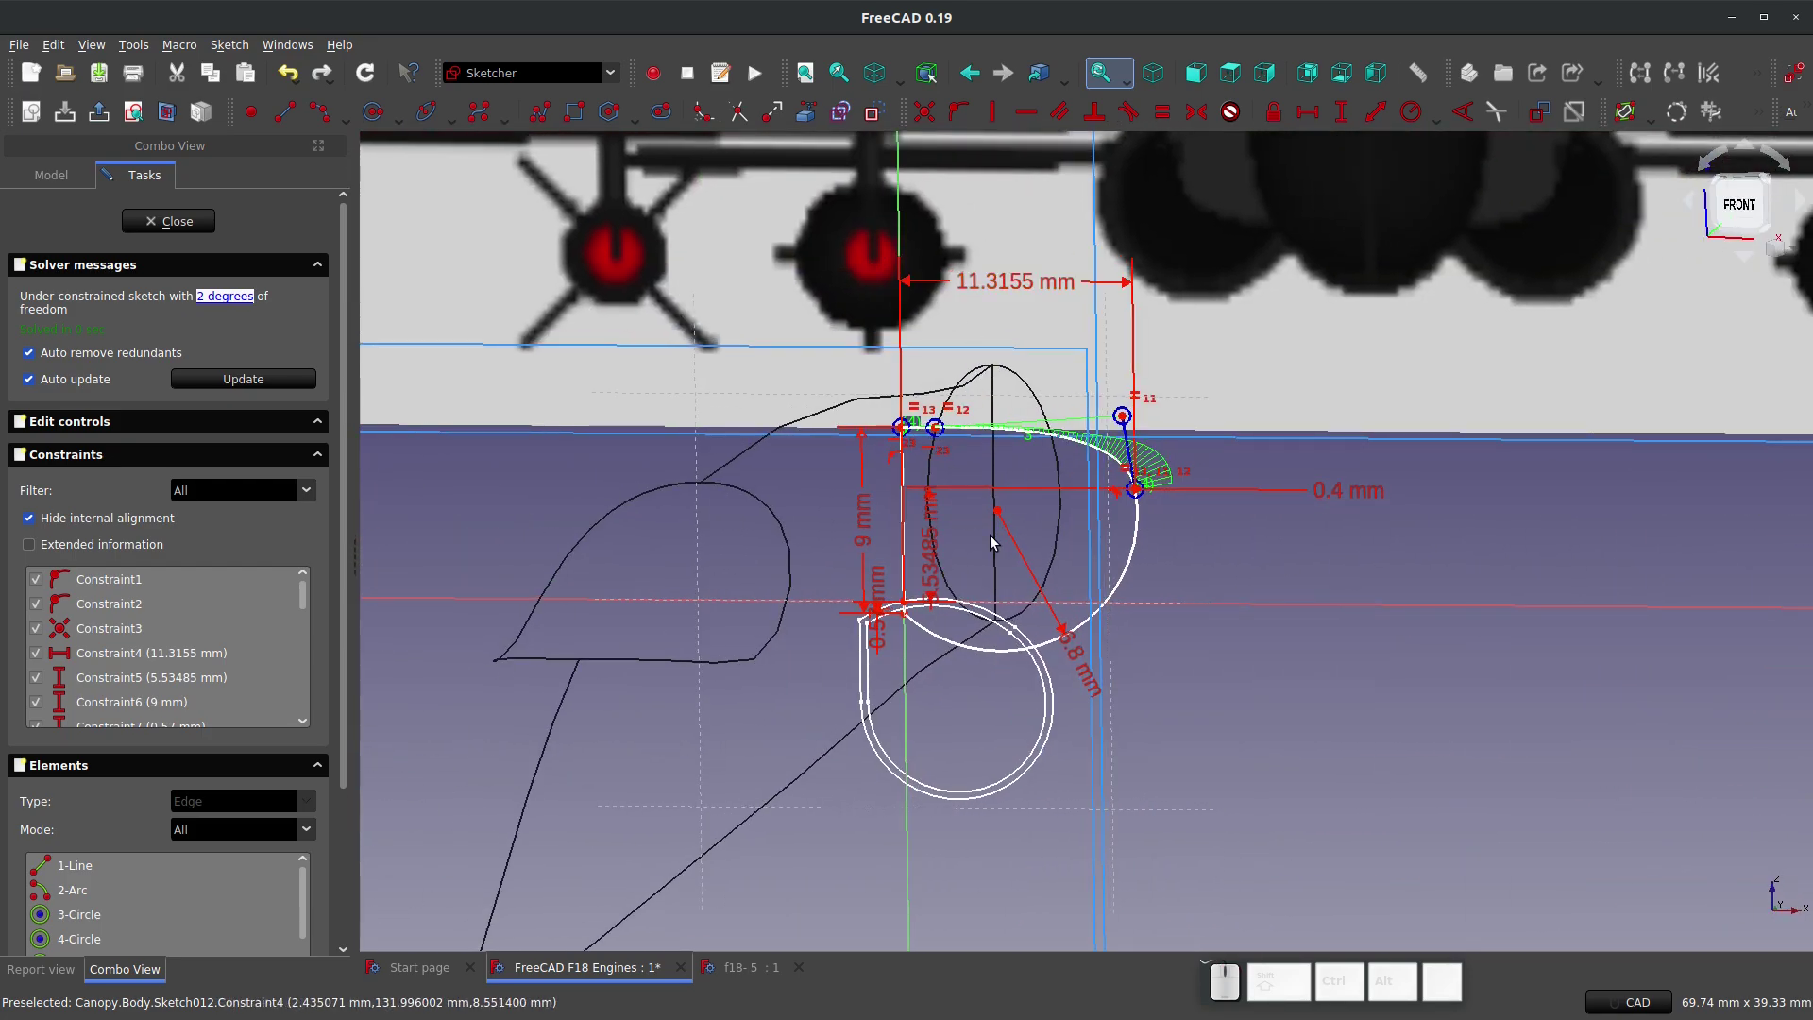
scroll(991, 541, "up", 3)
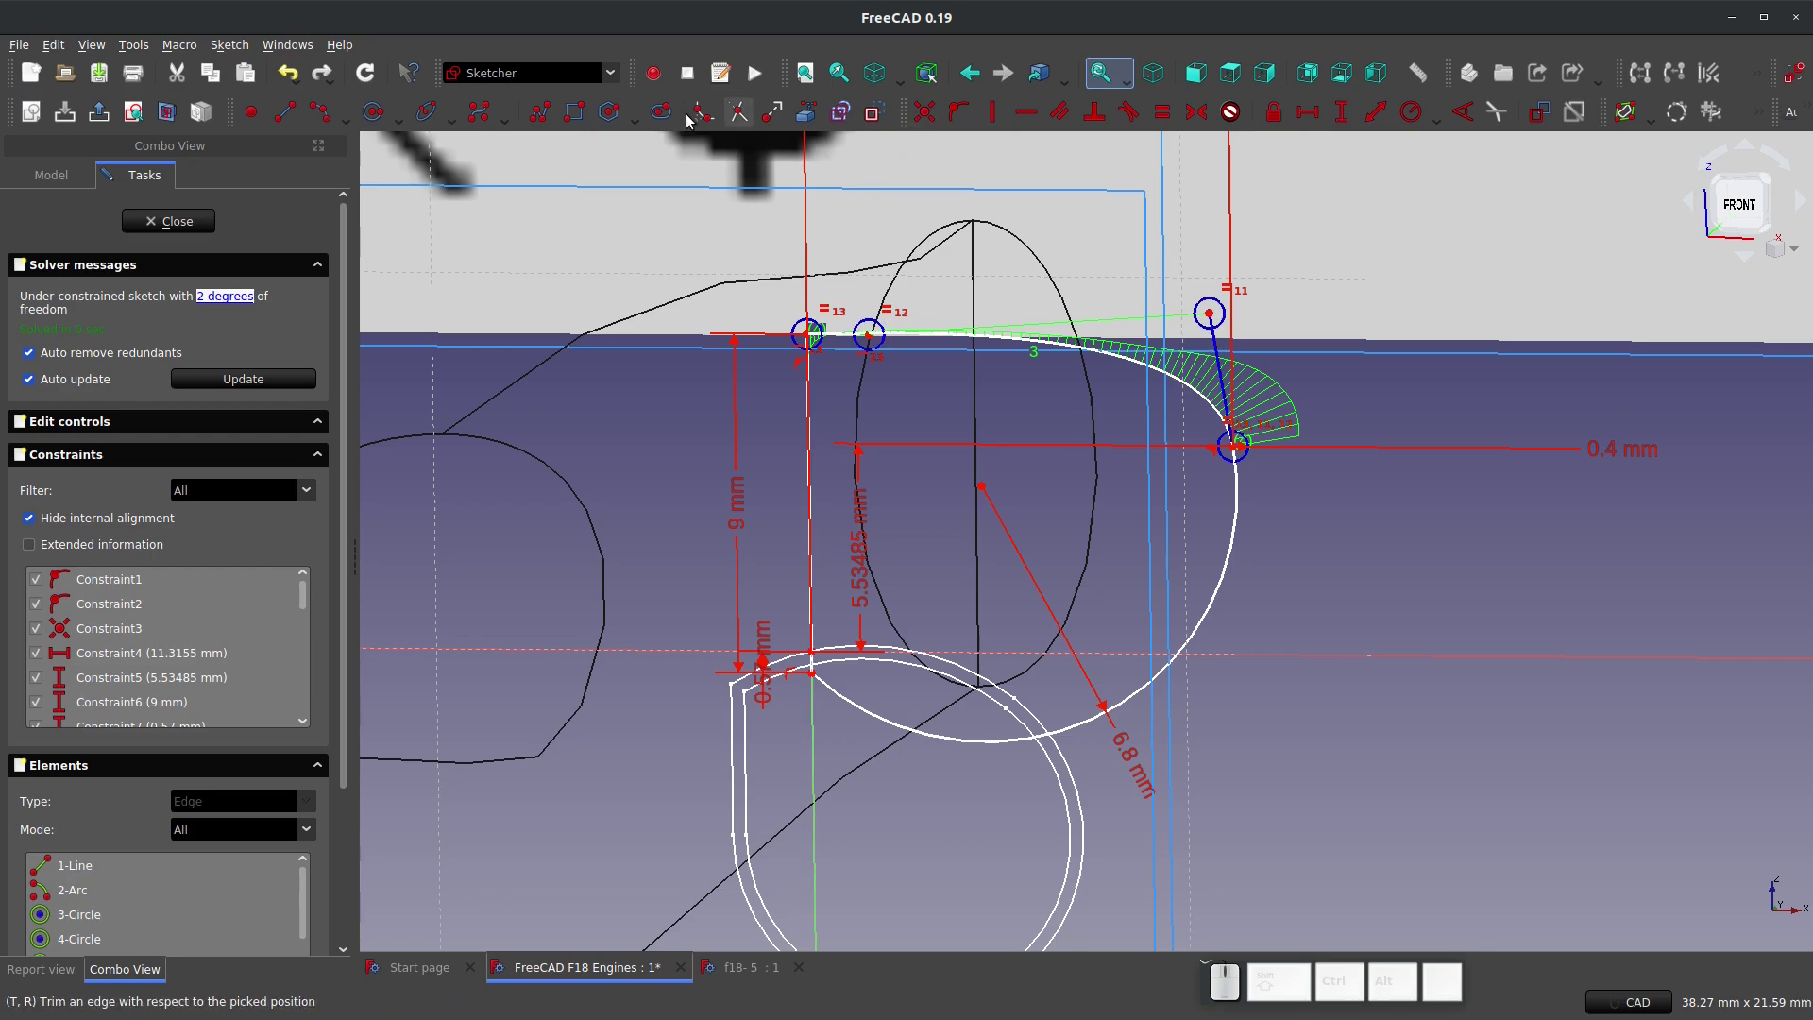
scroll(1209, 311, "up", 2)
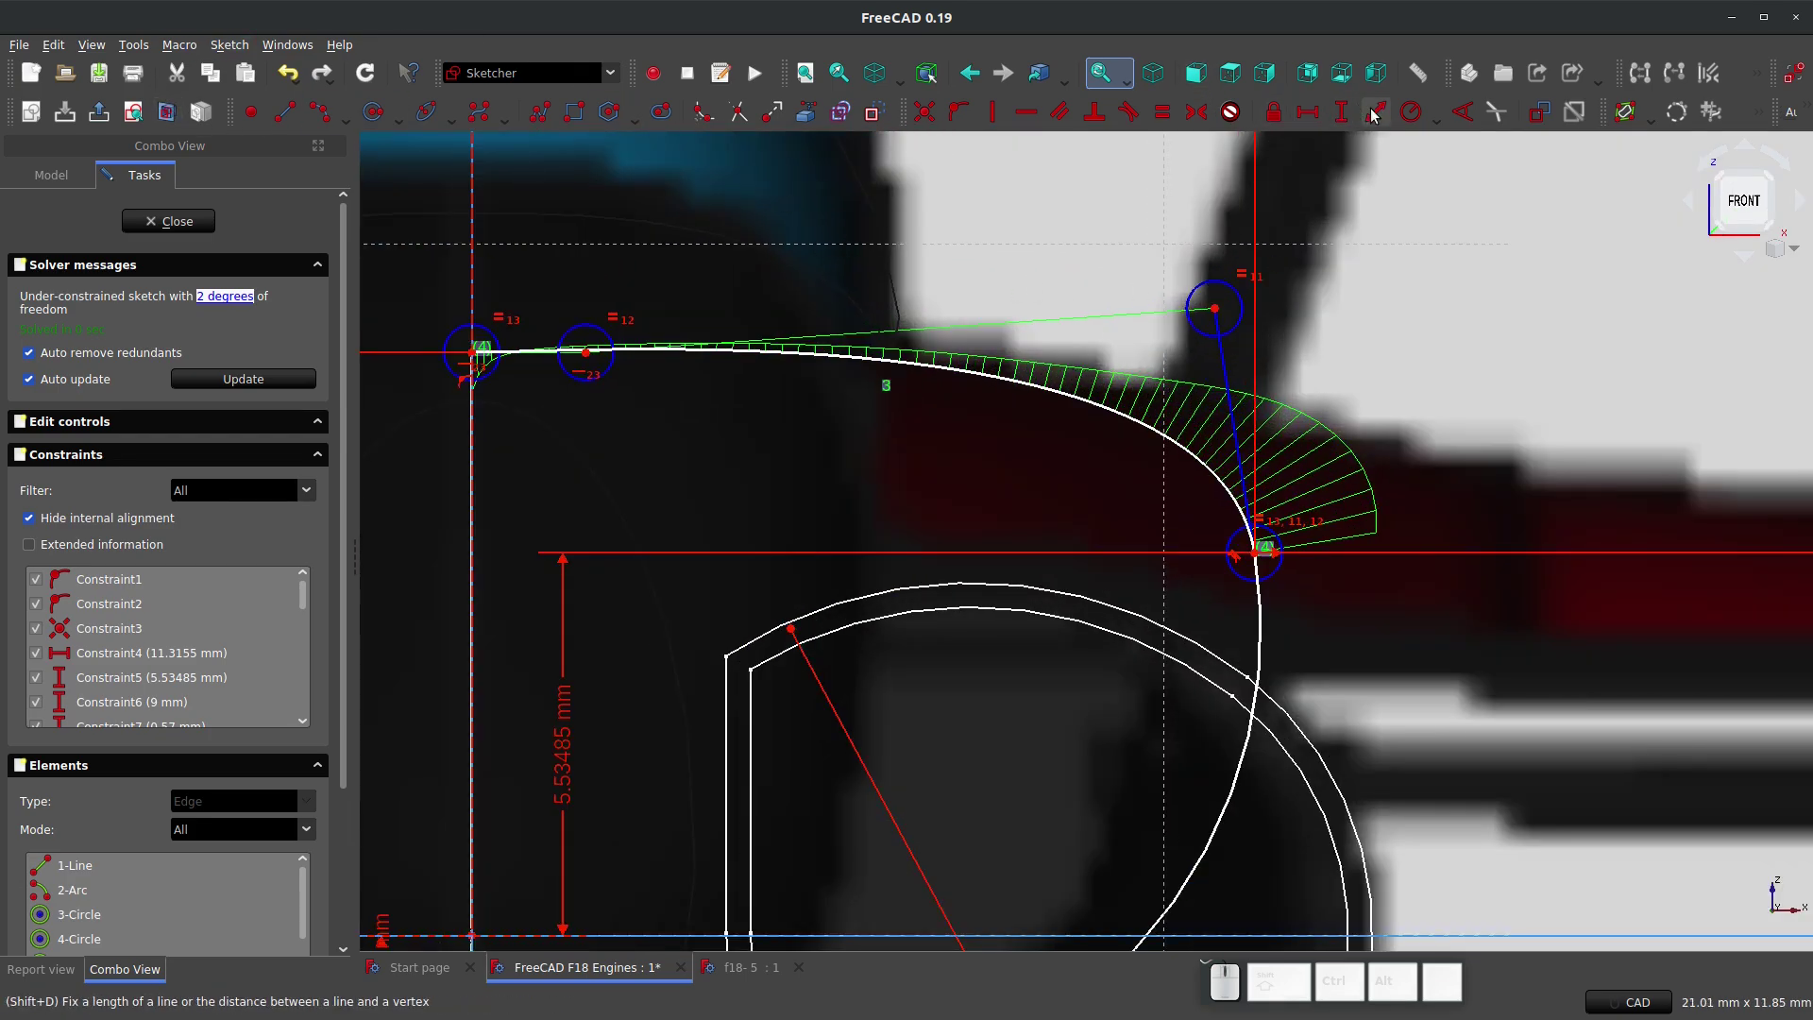
left_click(1227, 391)
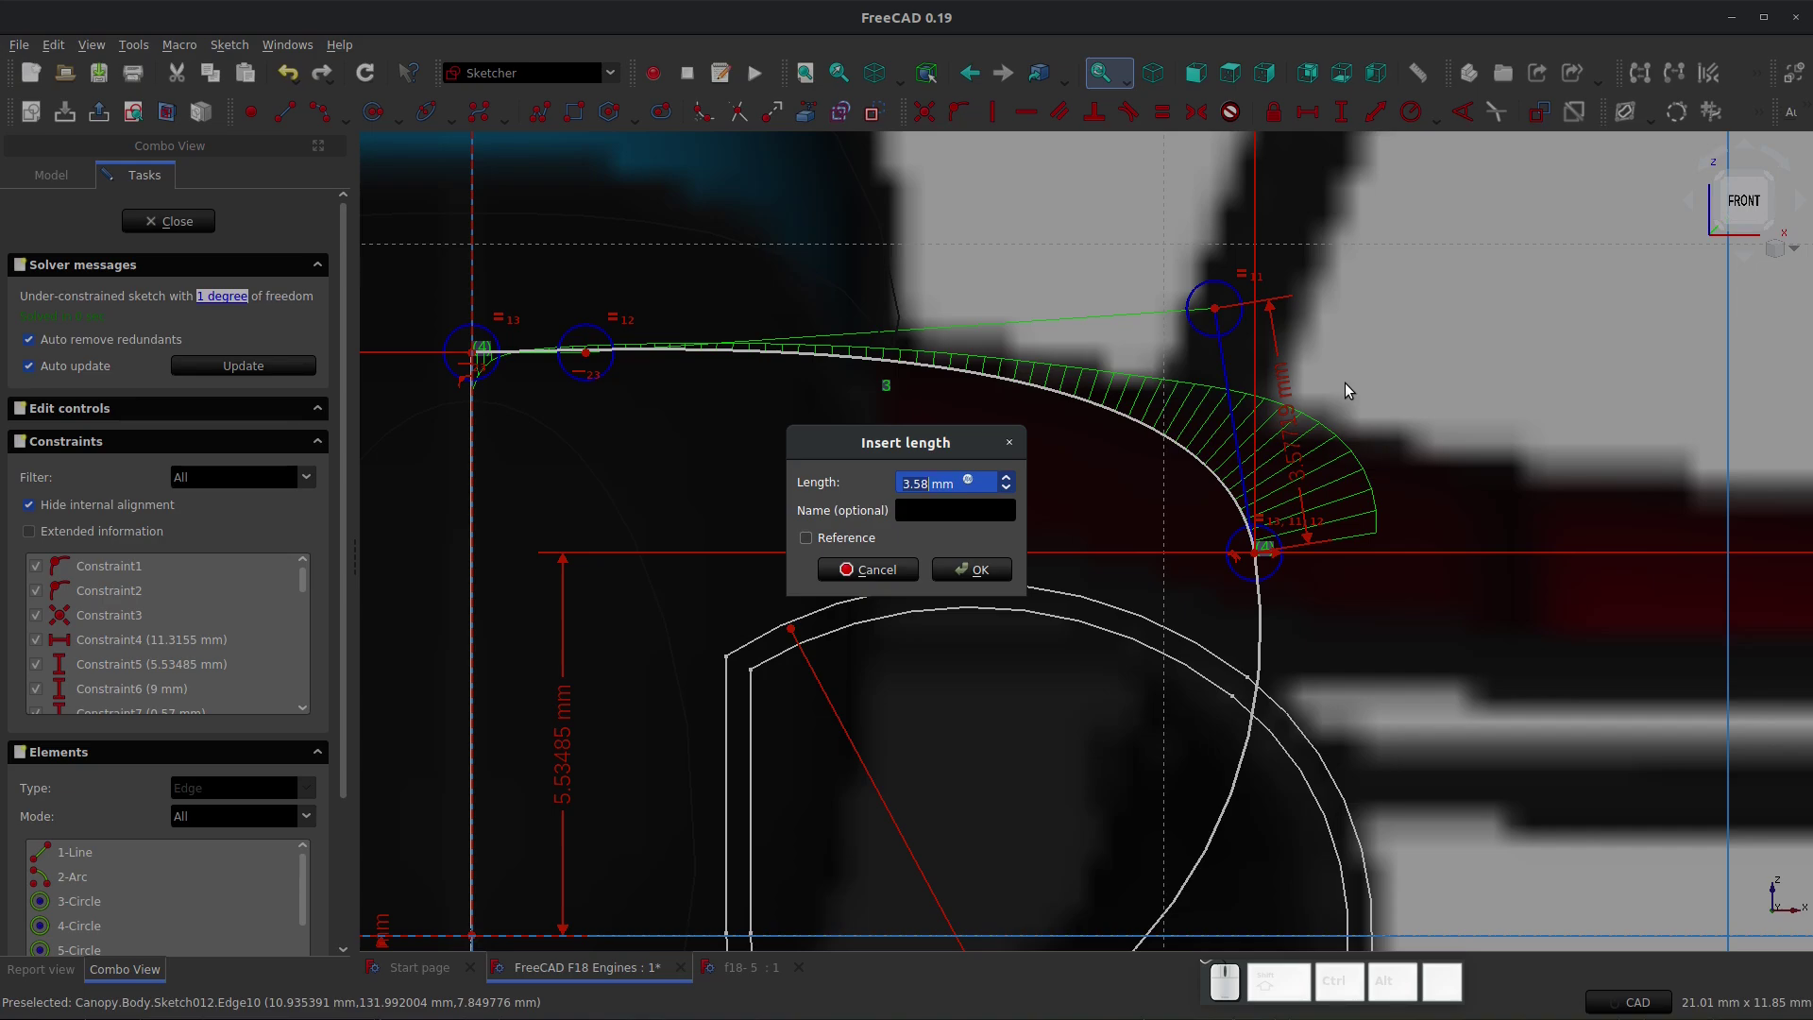
type("3.6")
key("Return")
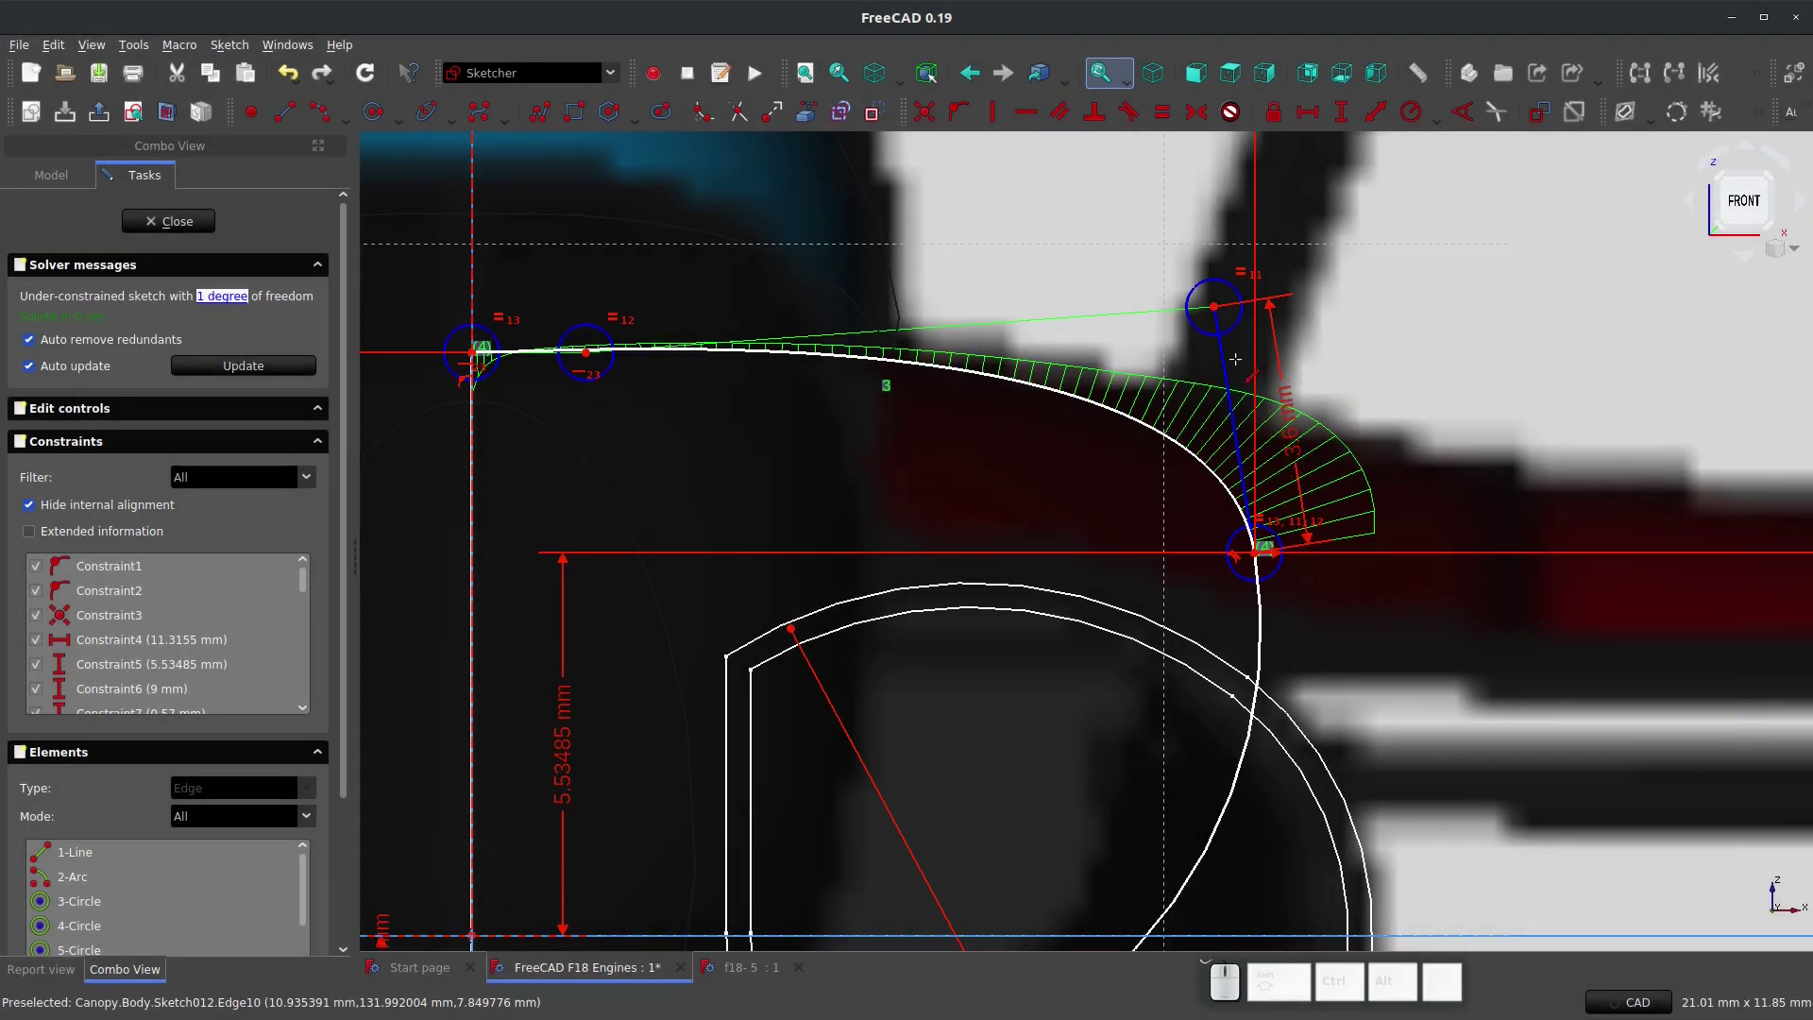
Step: Set the horizontal distance from the vertical line's top to the inner spline control point to 1.75 mm
key("shift+h")
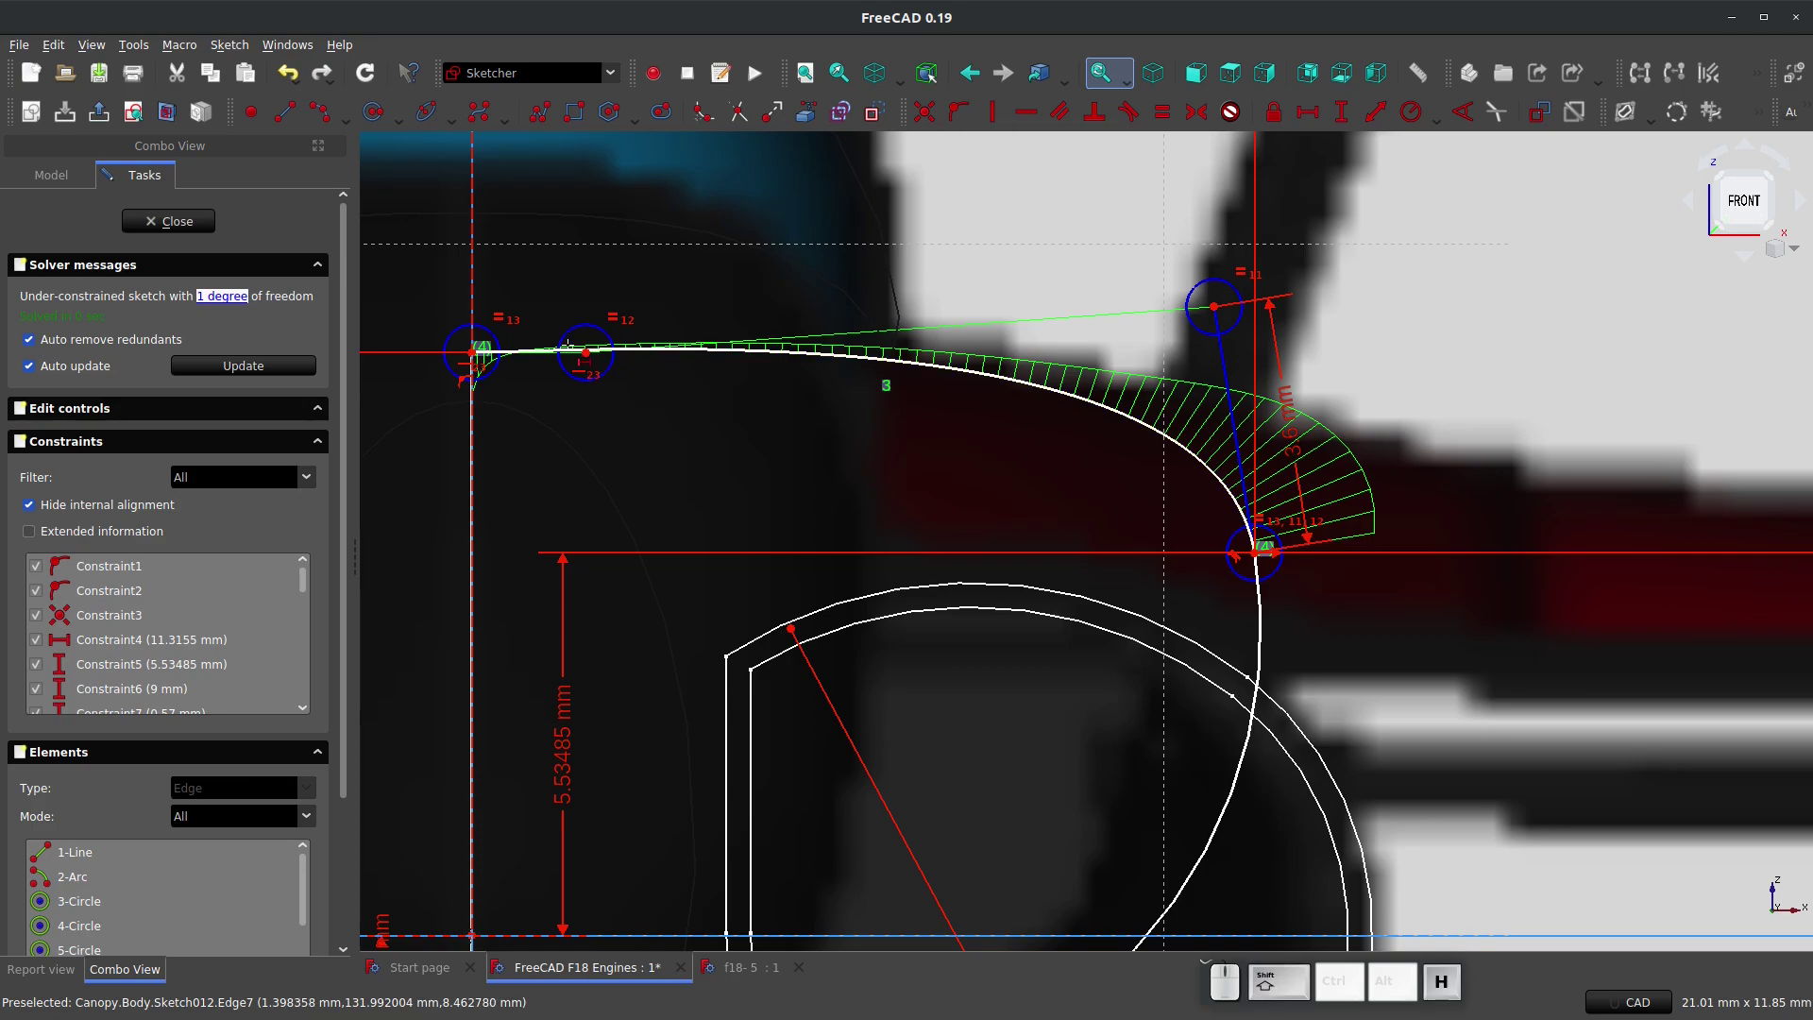
left_click(585, 352)
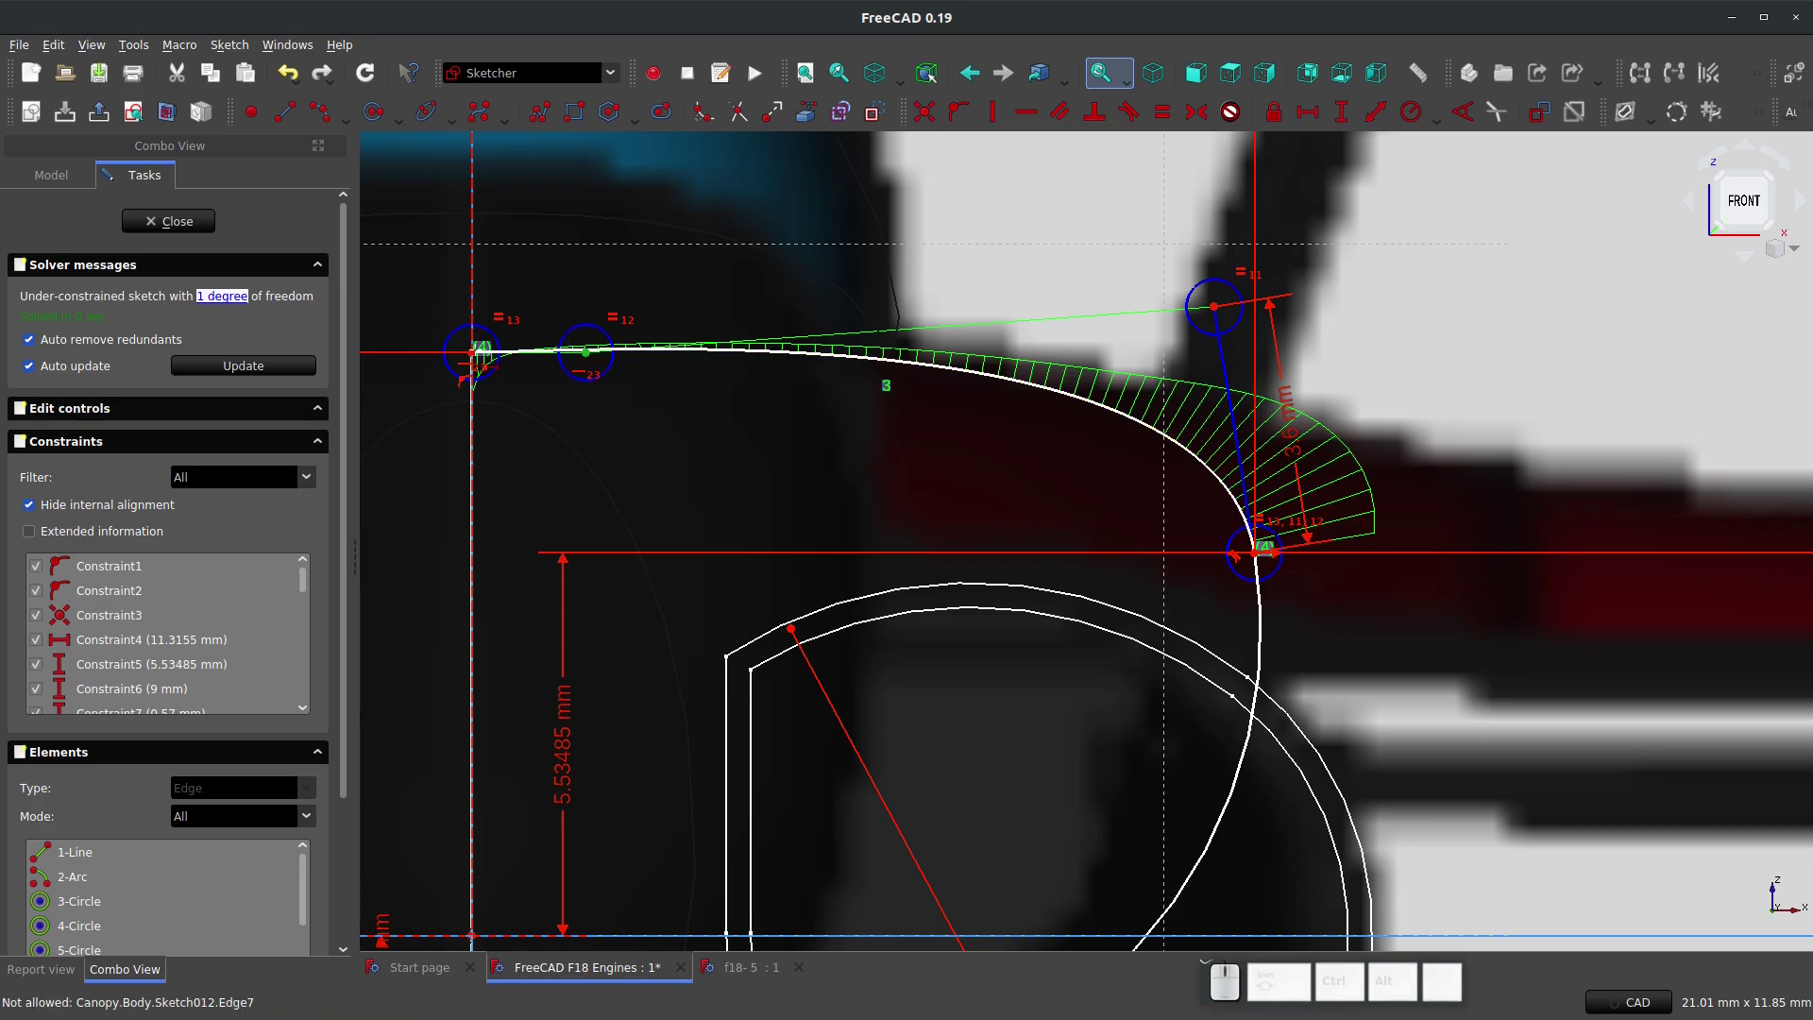
left_click(472, 354)
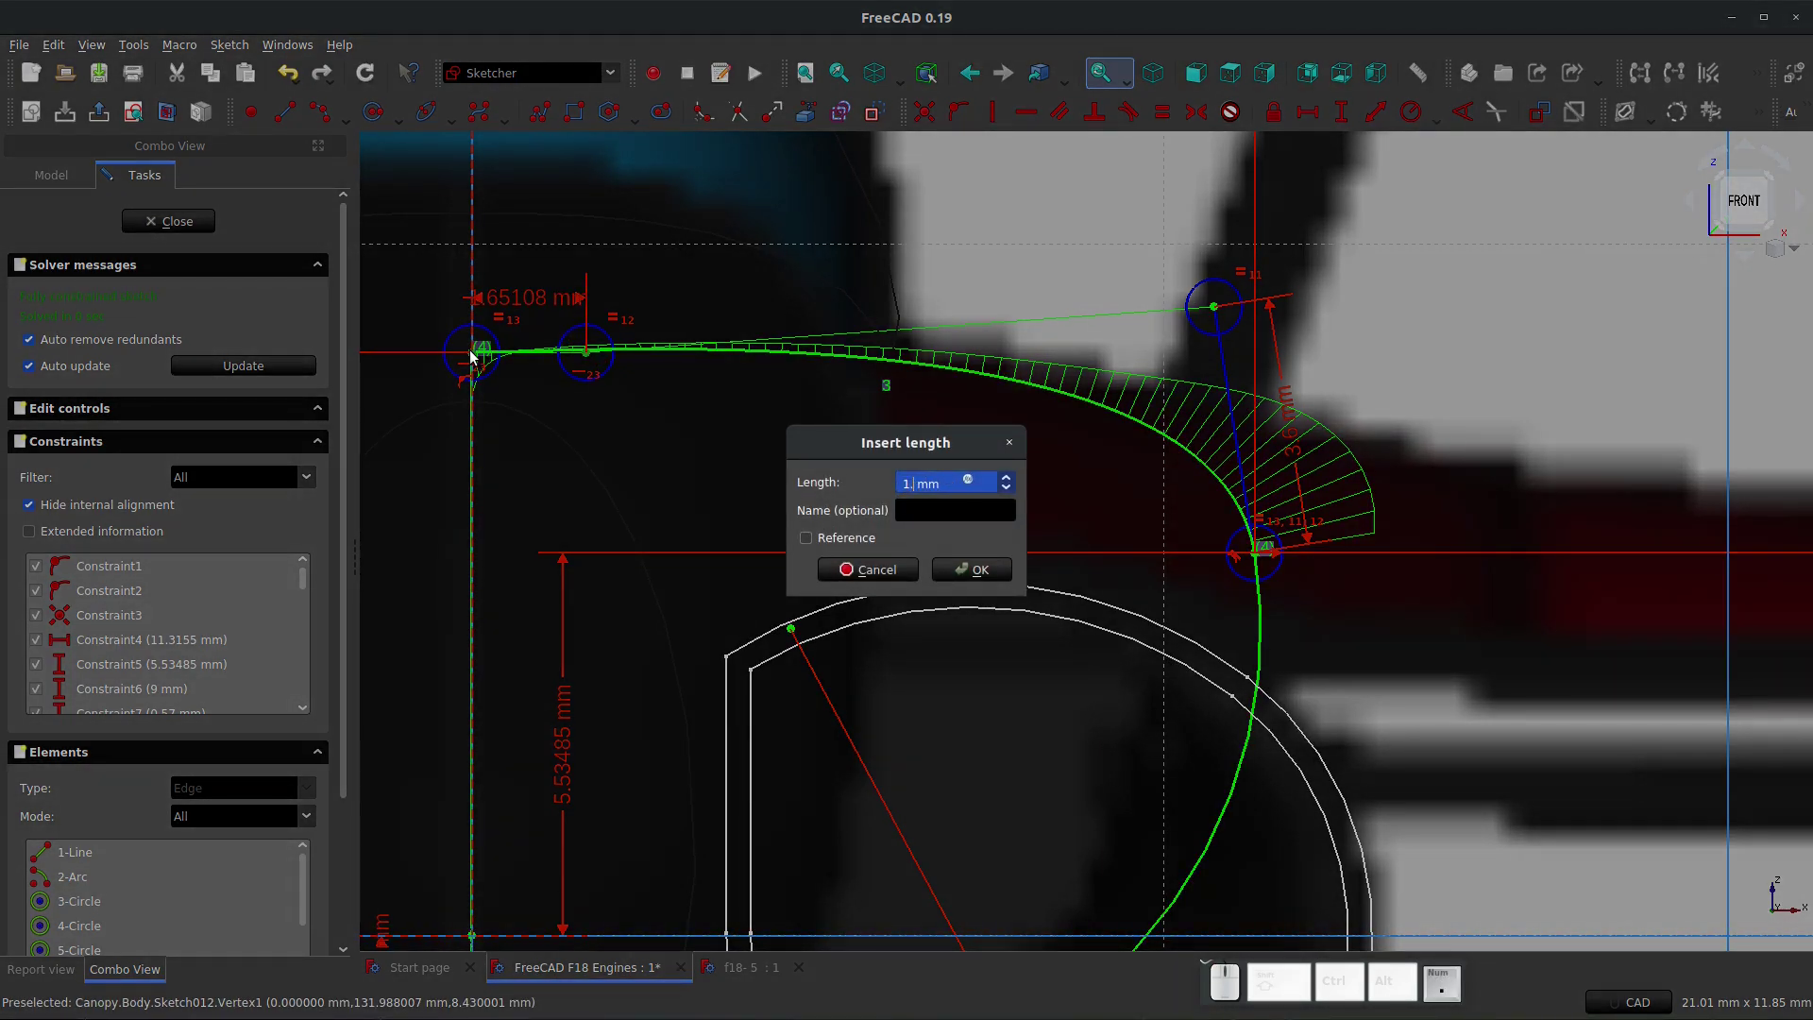
type("1.75")
key("Return")
scroll(871, 389, "down", 4)
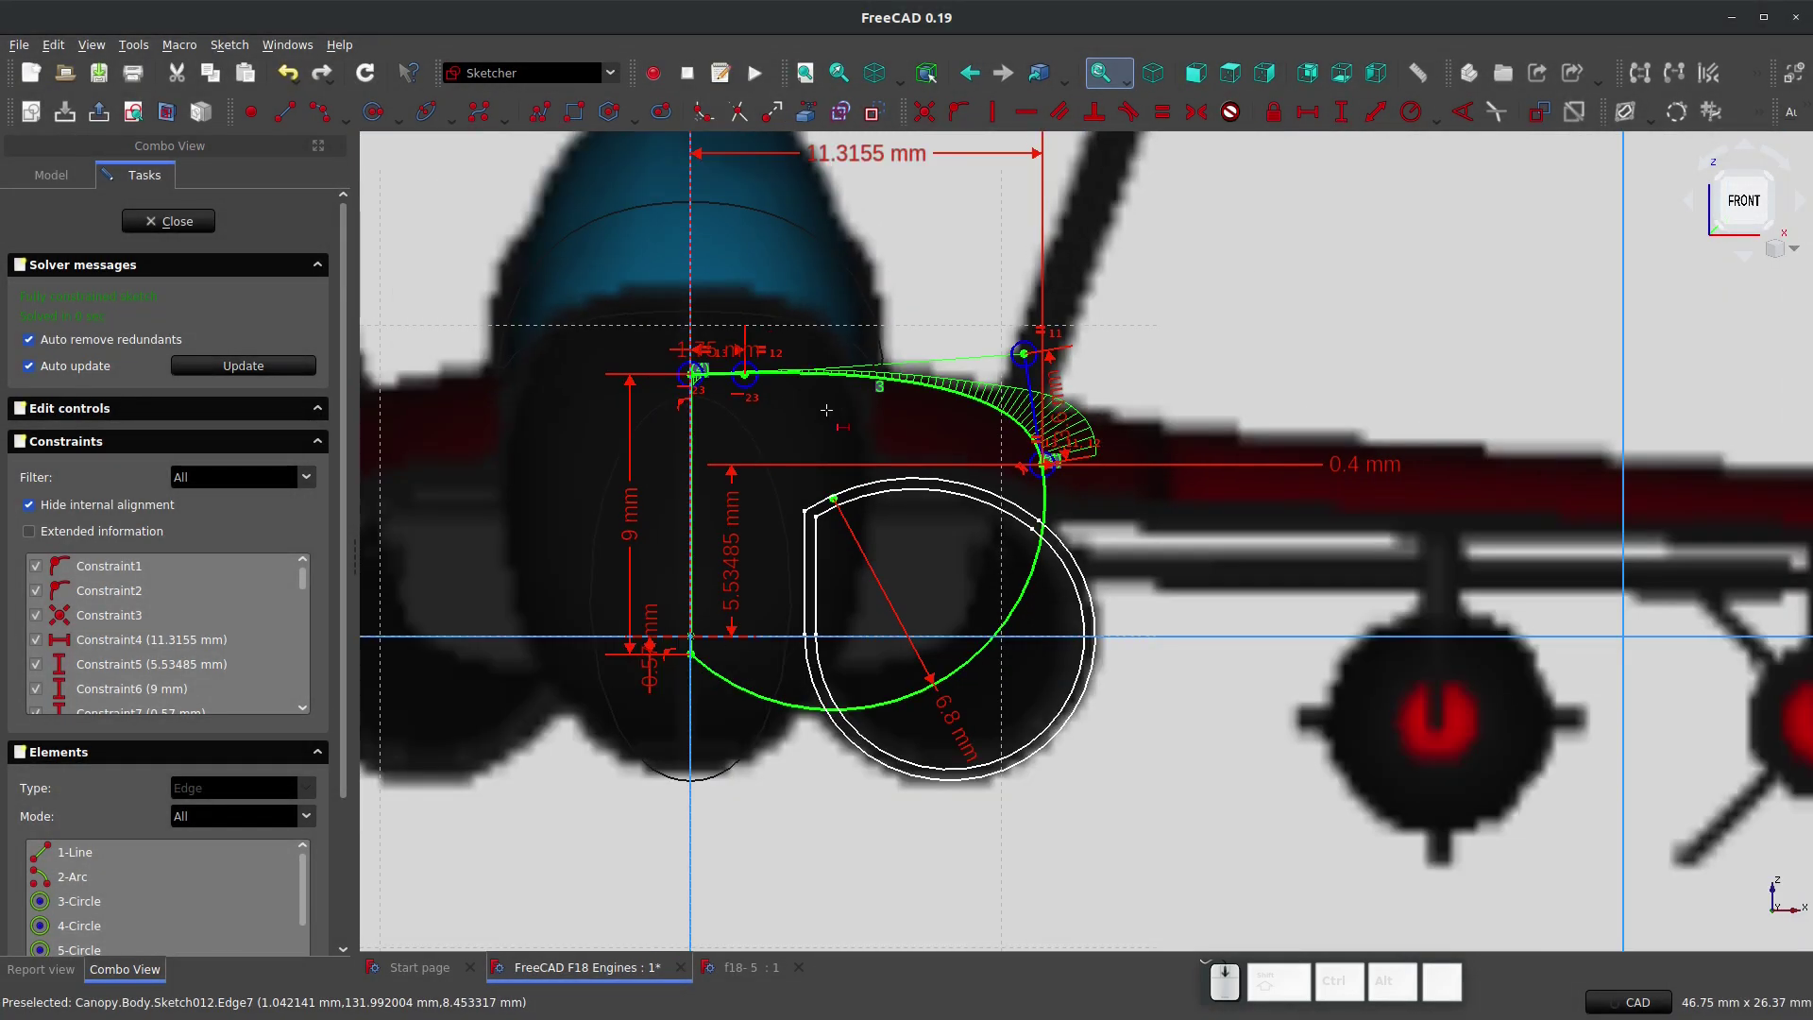
scroll(732, 476, "up", 2)
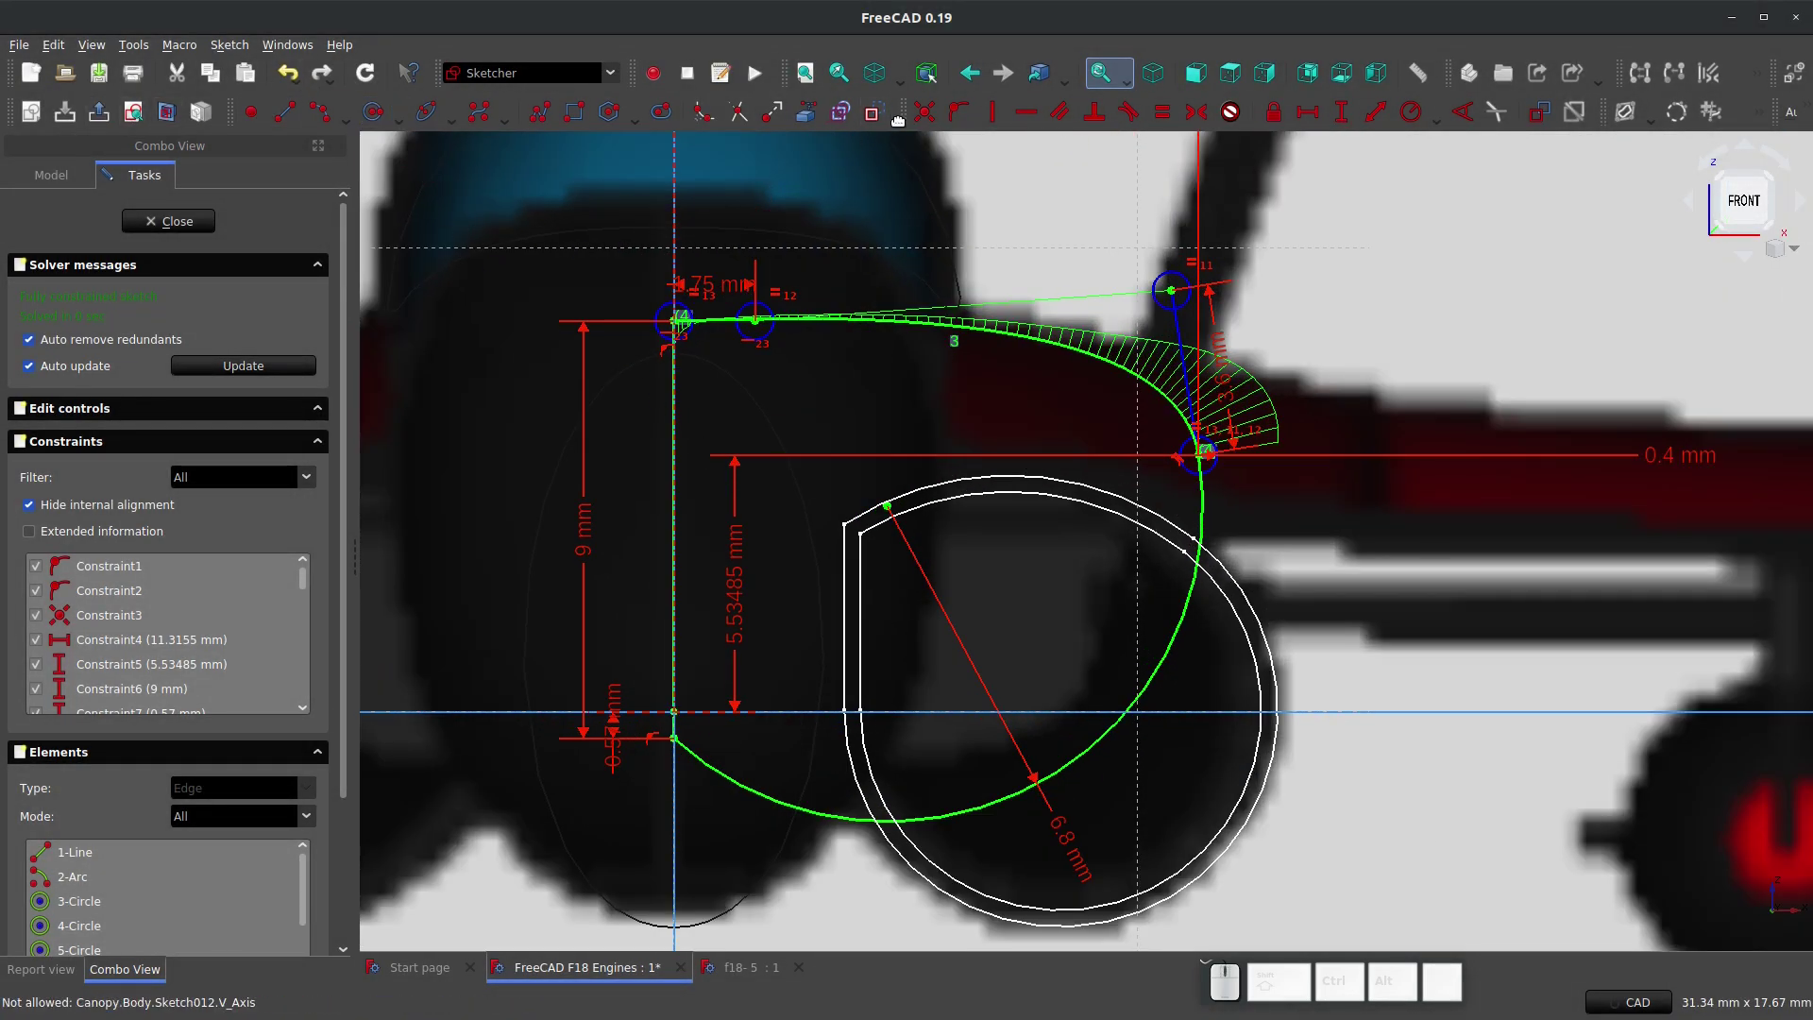
Step: Draw a shorter vertical line just inside the profile's vertical line and set their horizontal distance to 0.35 mm
left_click(284, 111)
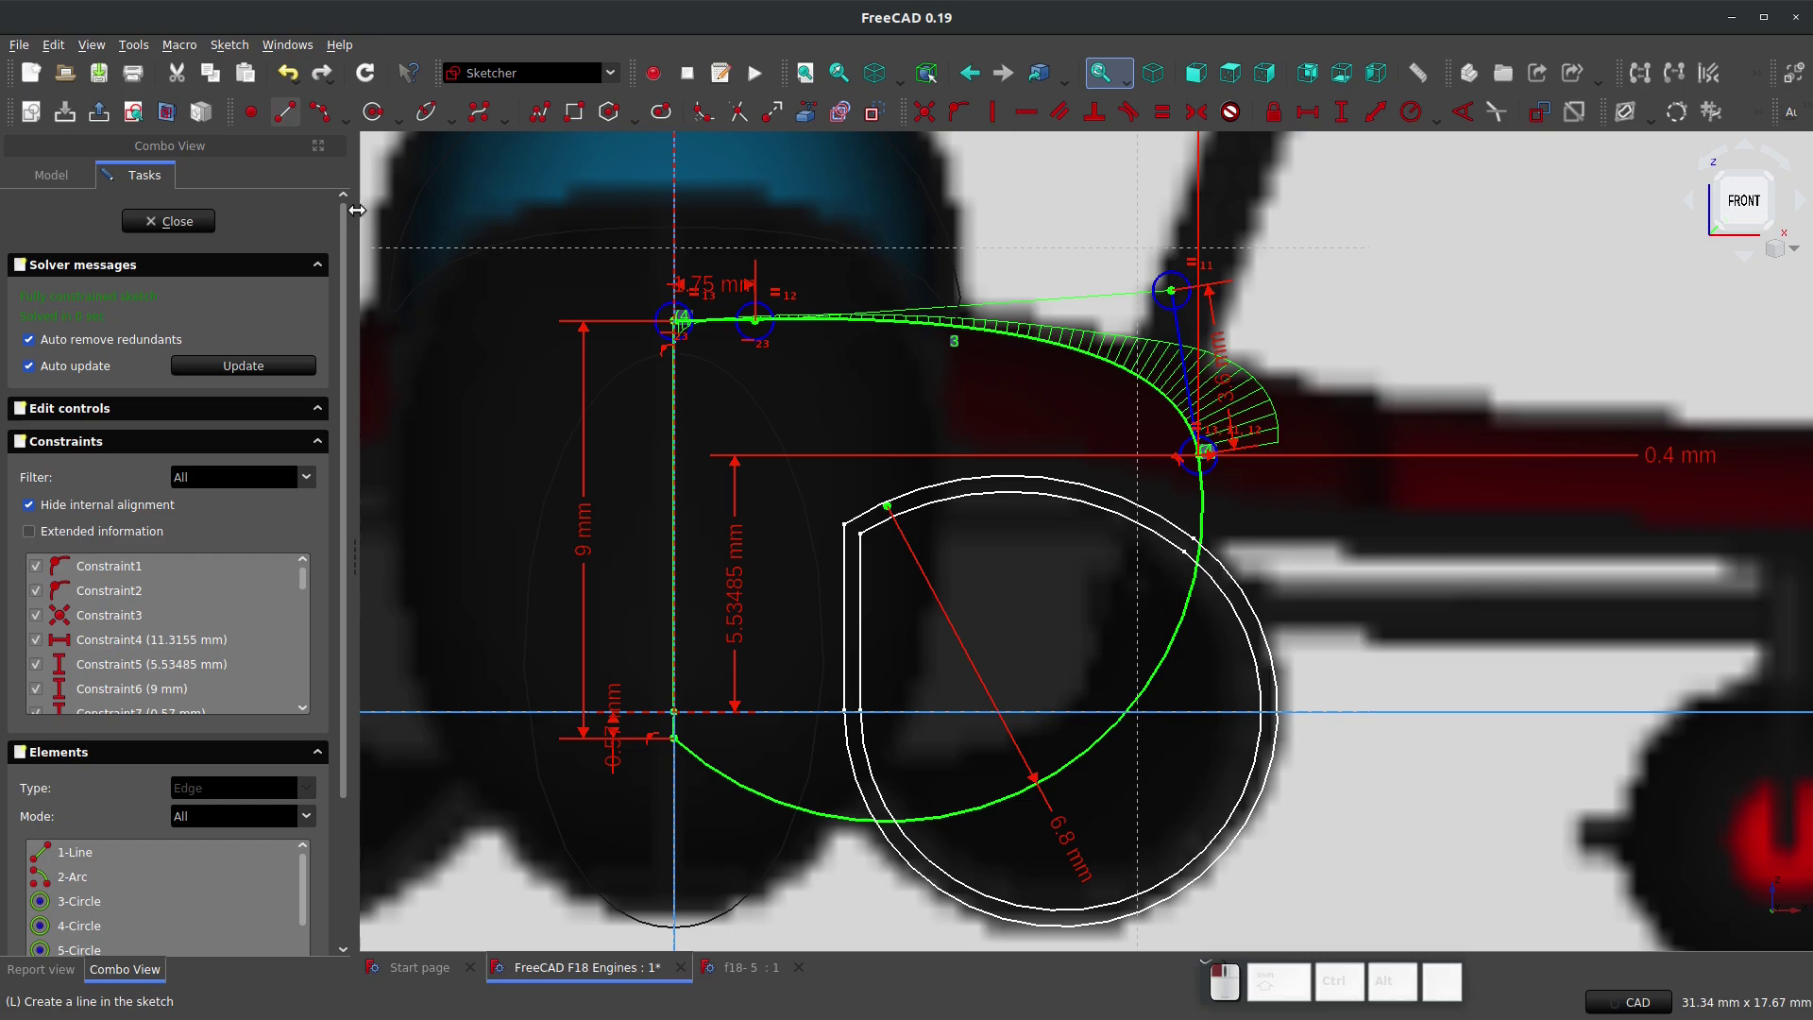
left_click(705, 373)
left_click(704, 704)
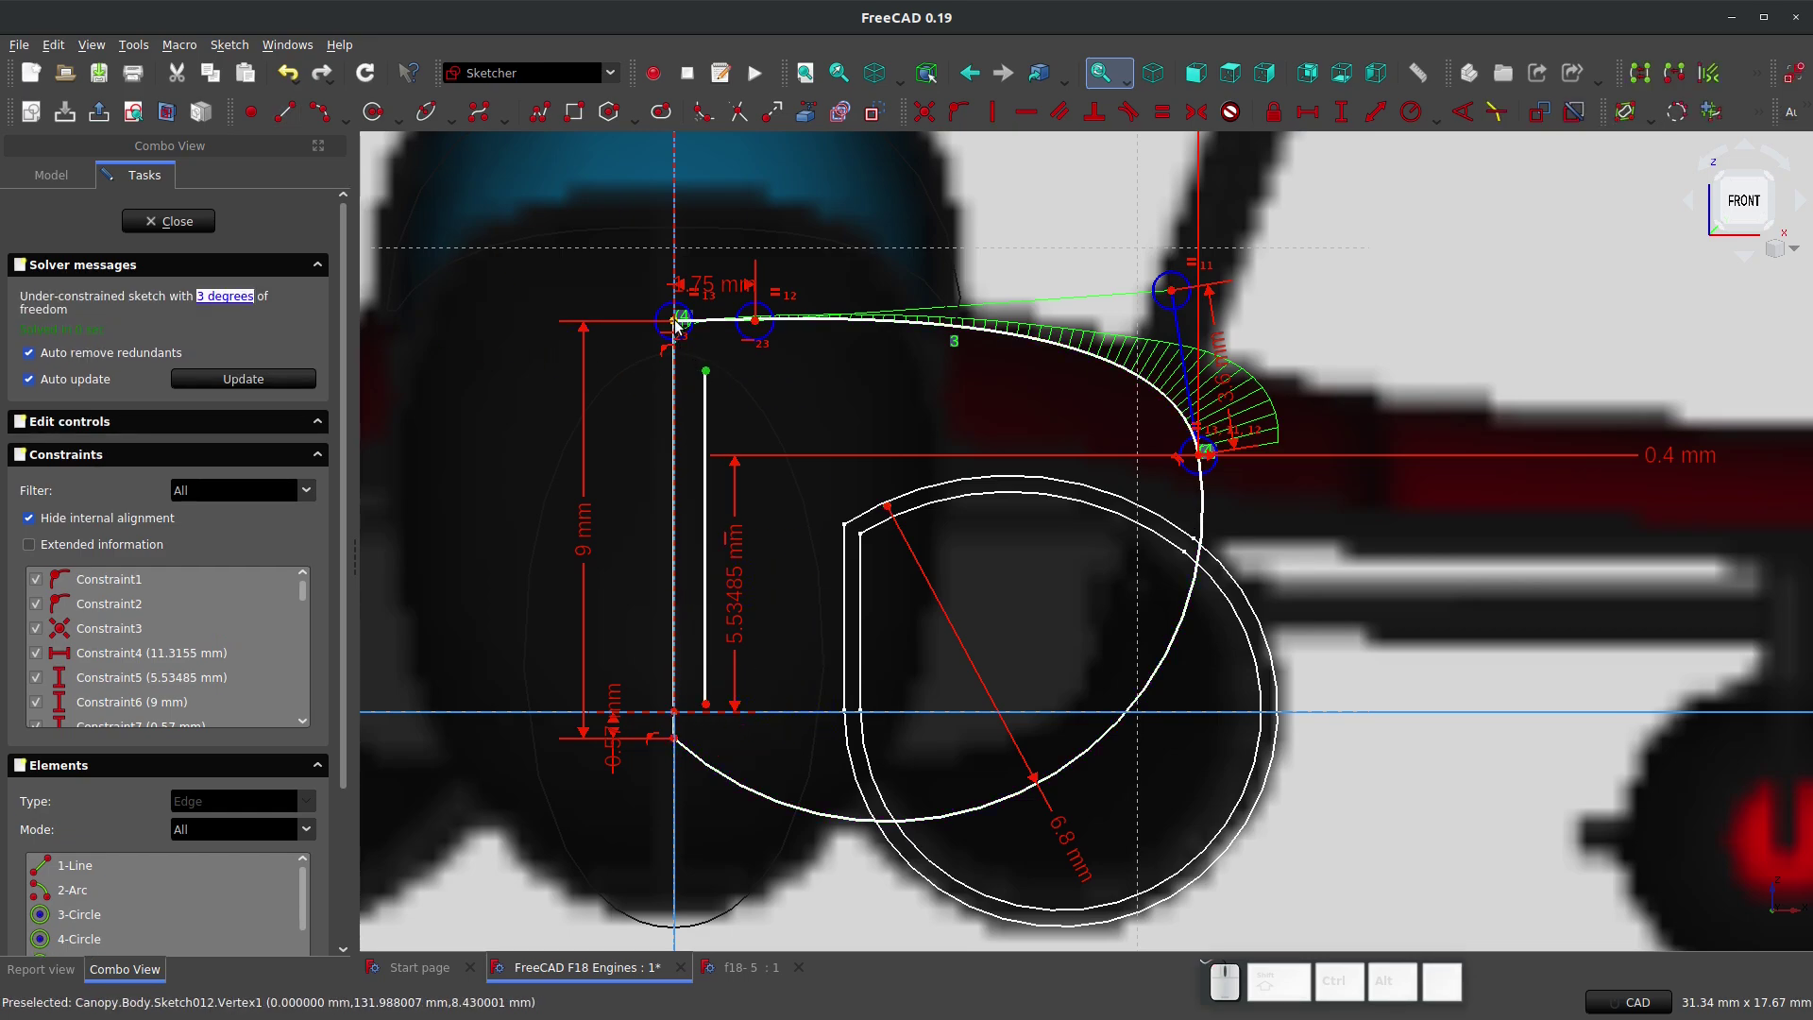
key("shift+h")
type(".")
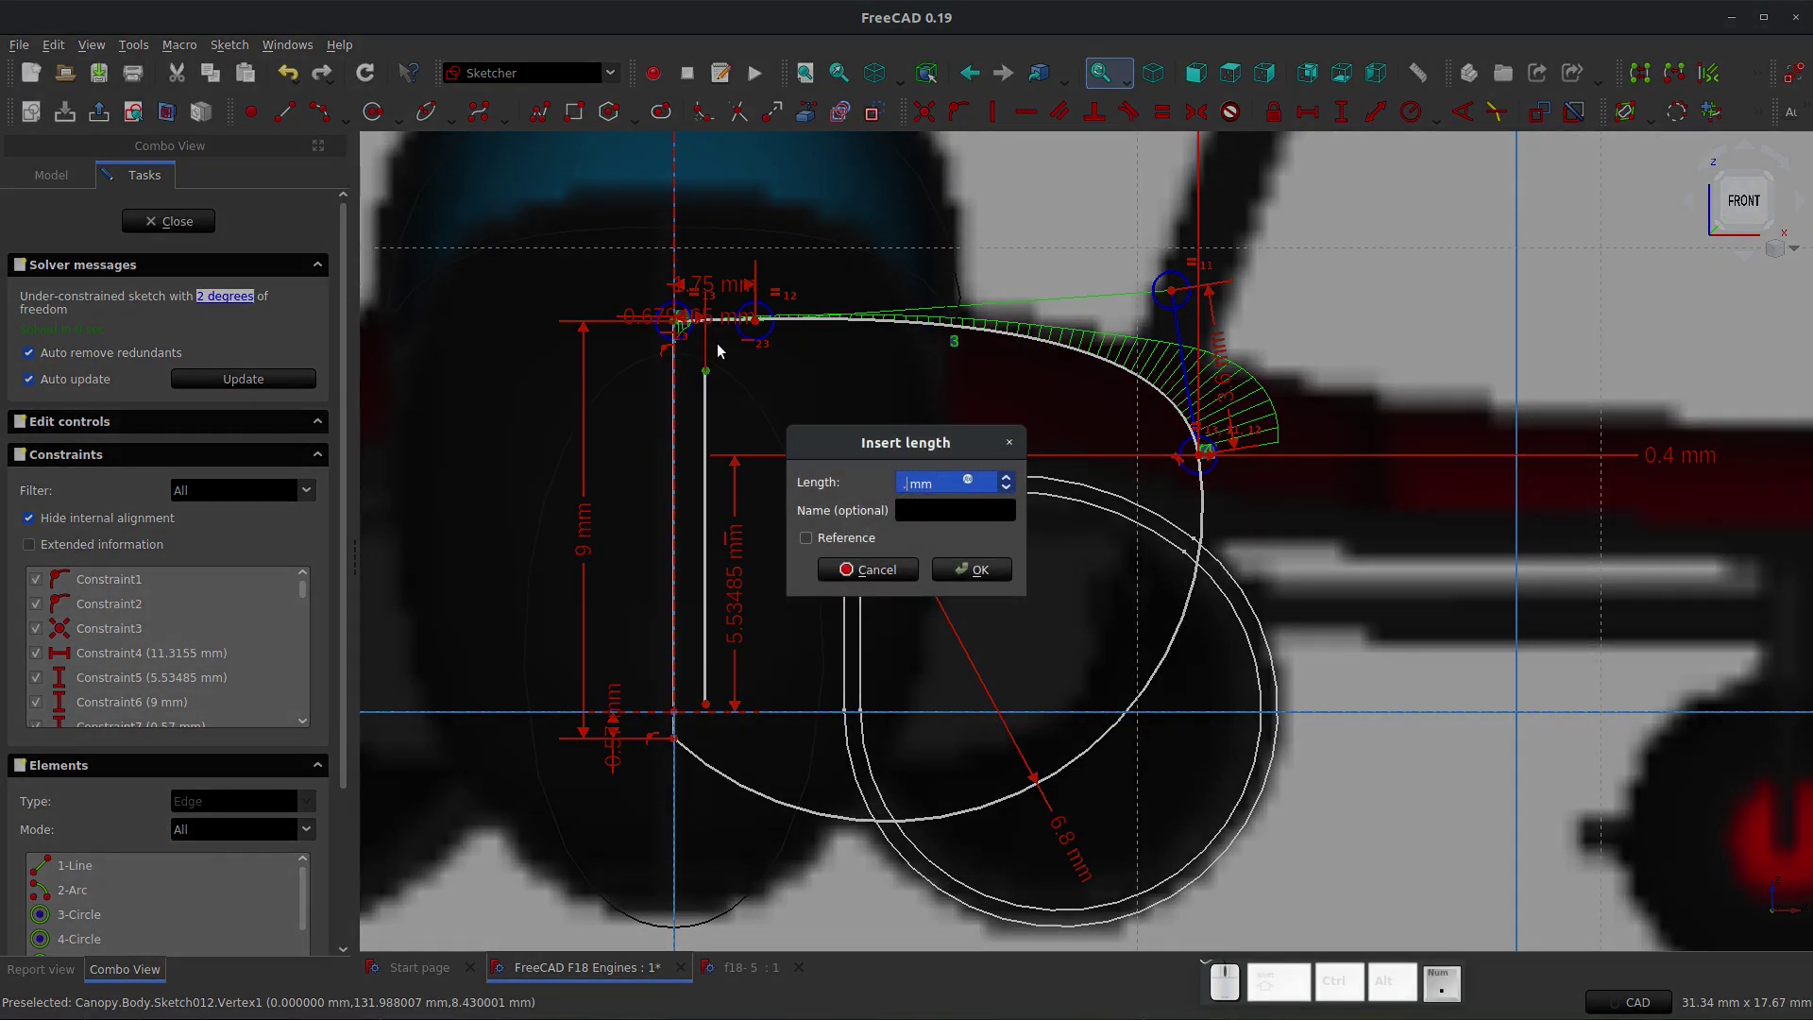
type("3")
key("Return")
Step: Draw an inner arc around the existing arc's centre, from the inner line's lower end to just inside the outer arc's outer end
key("a")
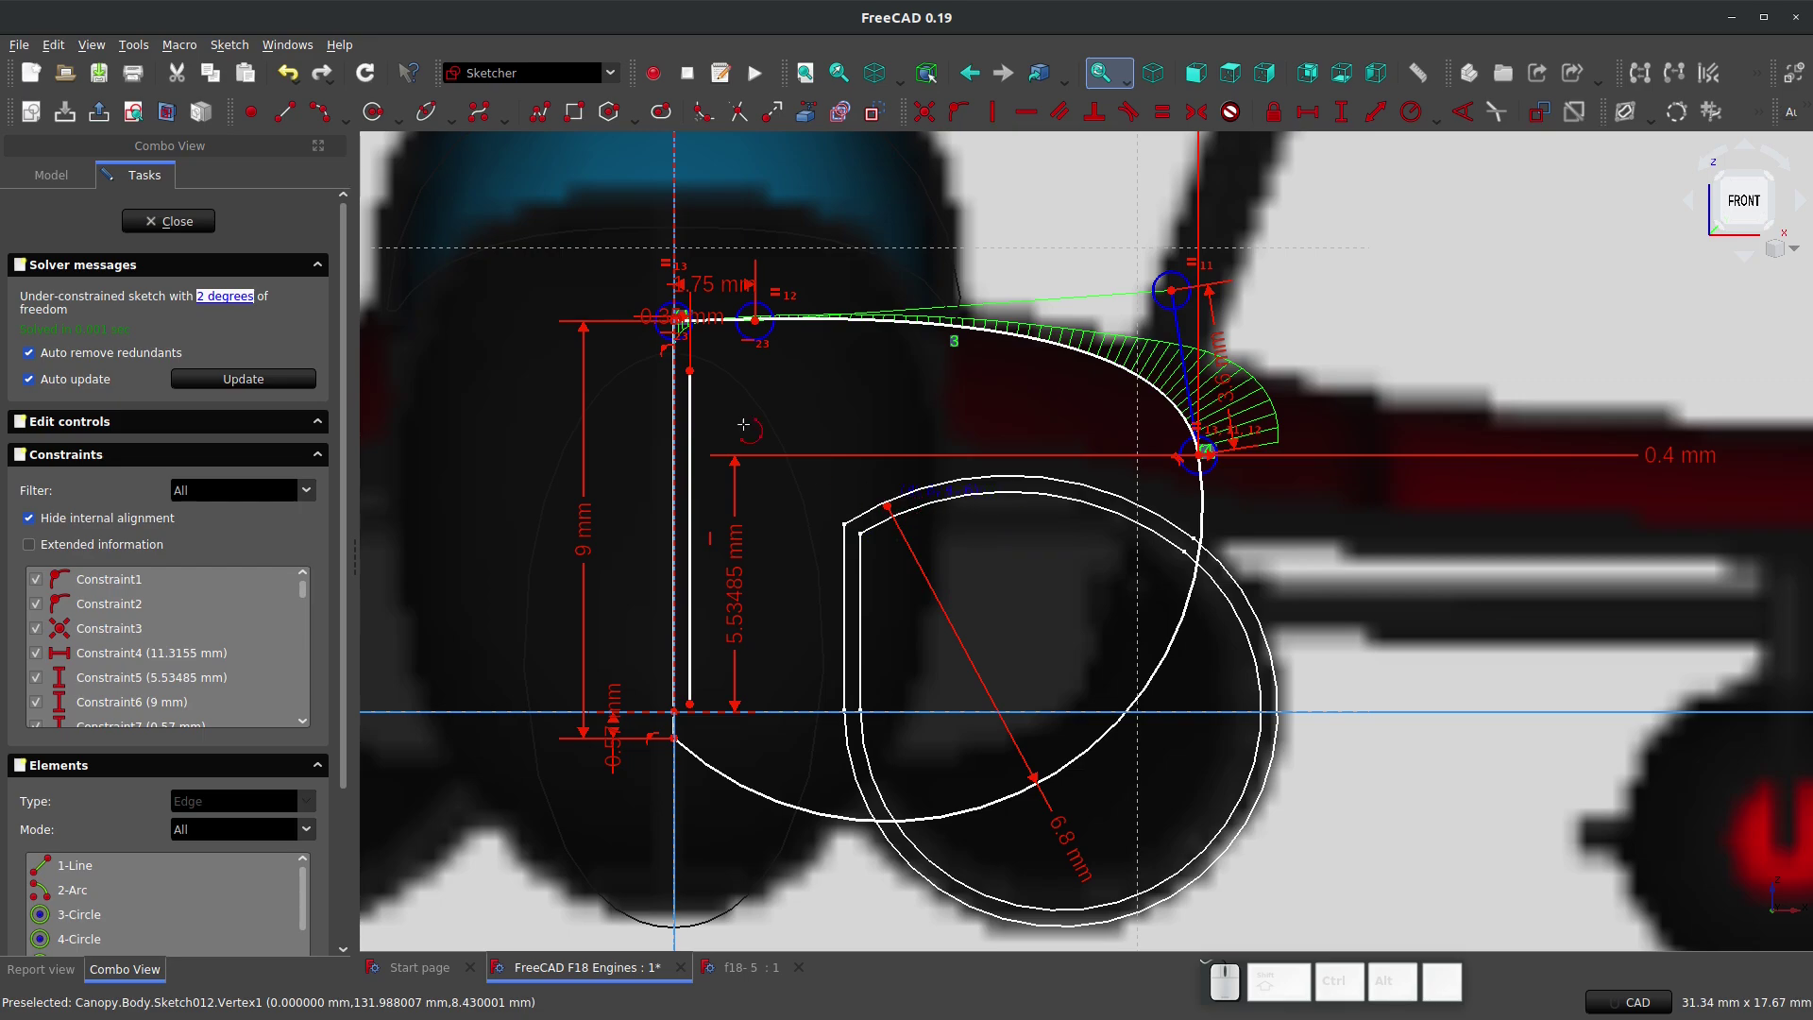
left_click(346, 120)
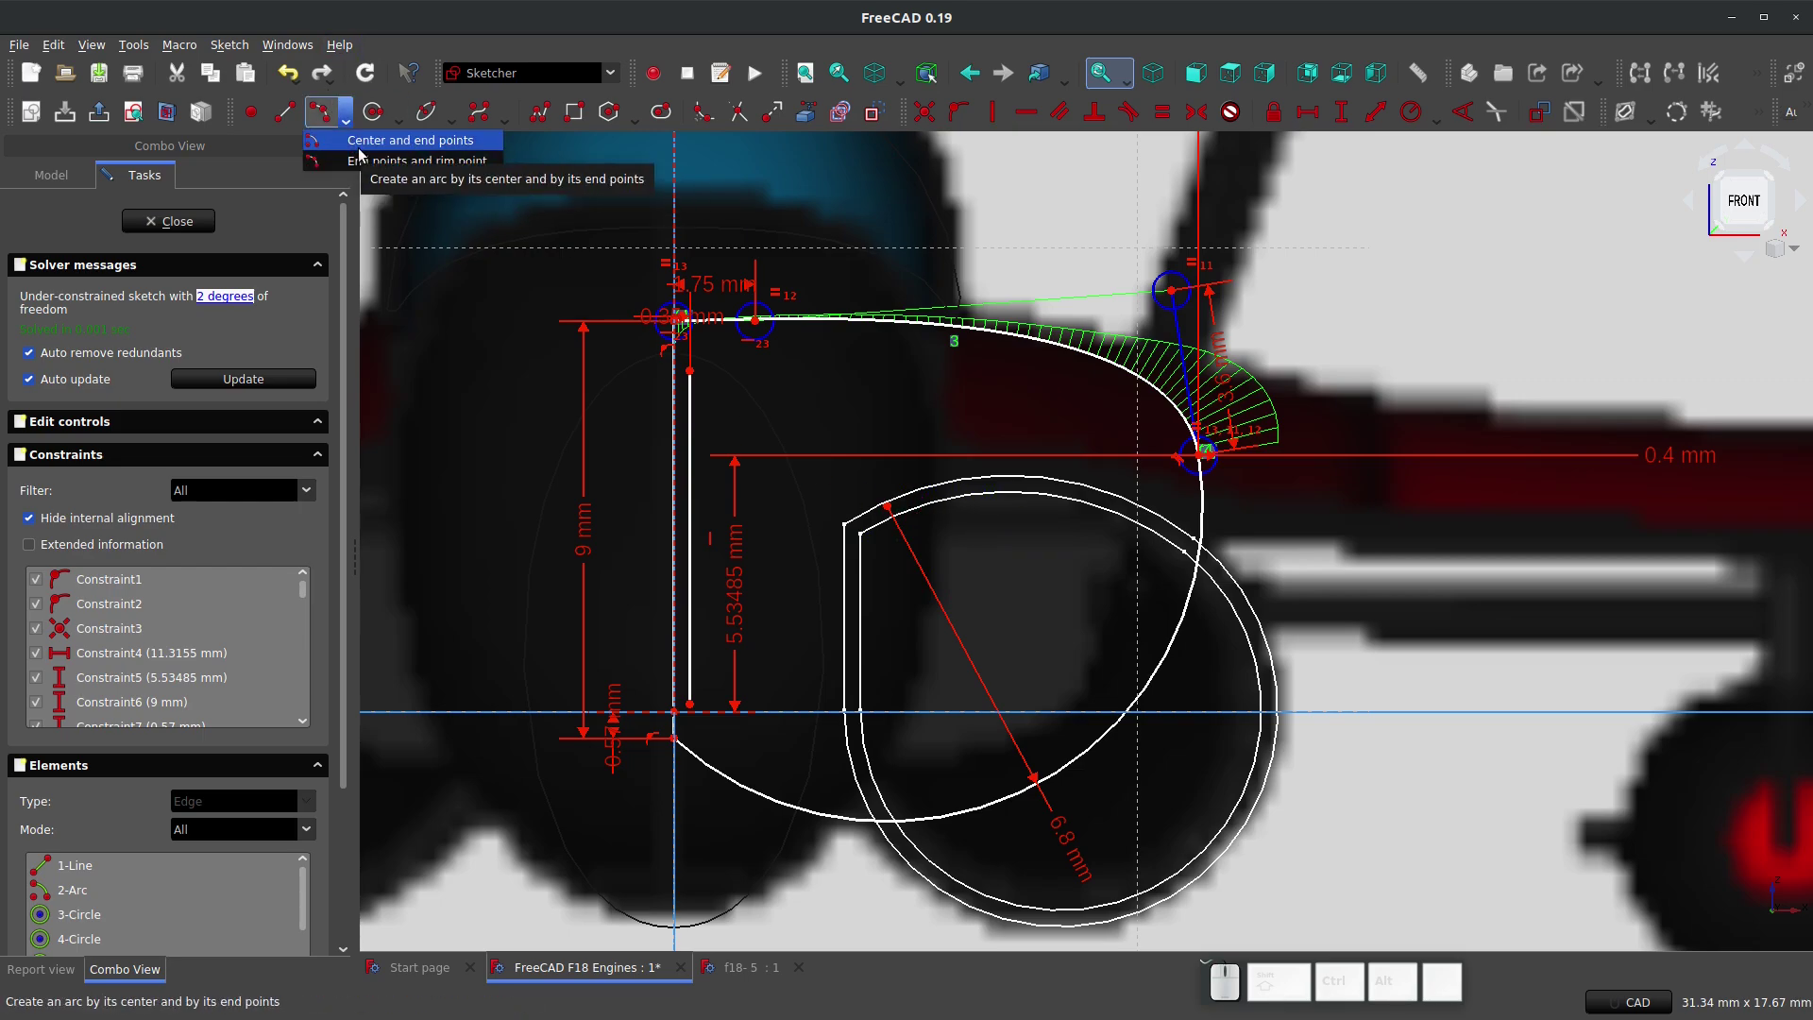
left_click(397, 140)
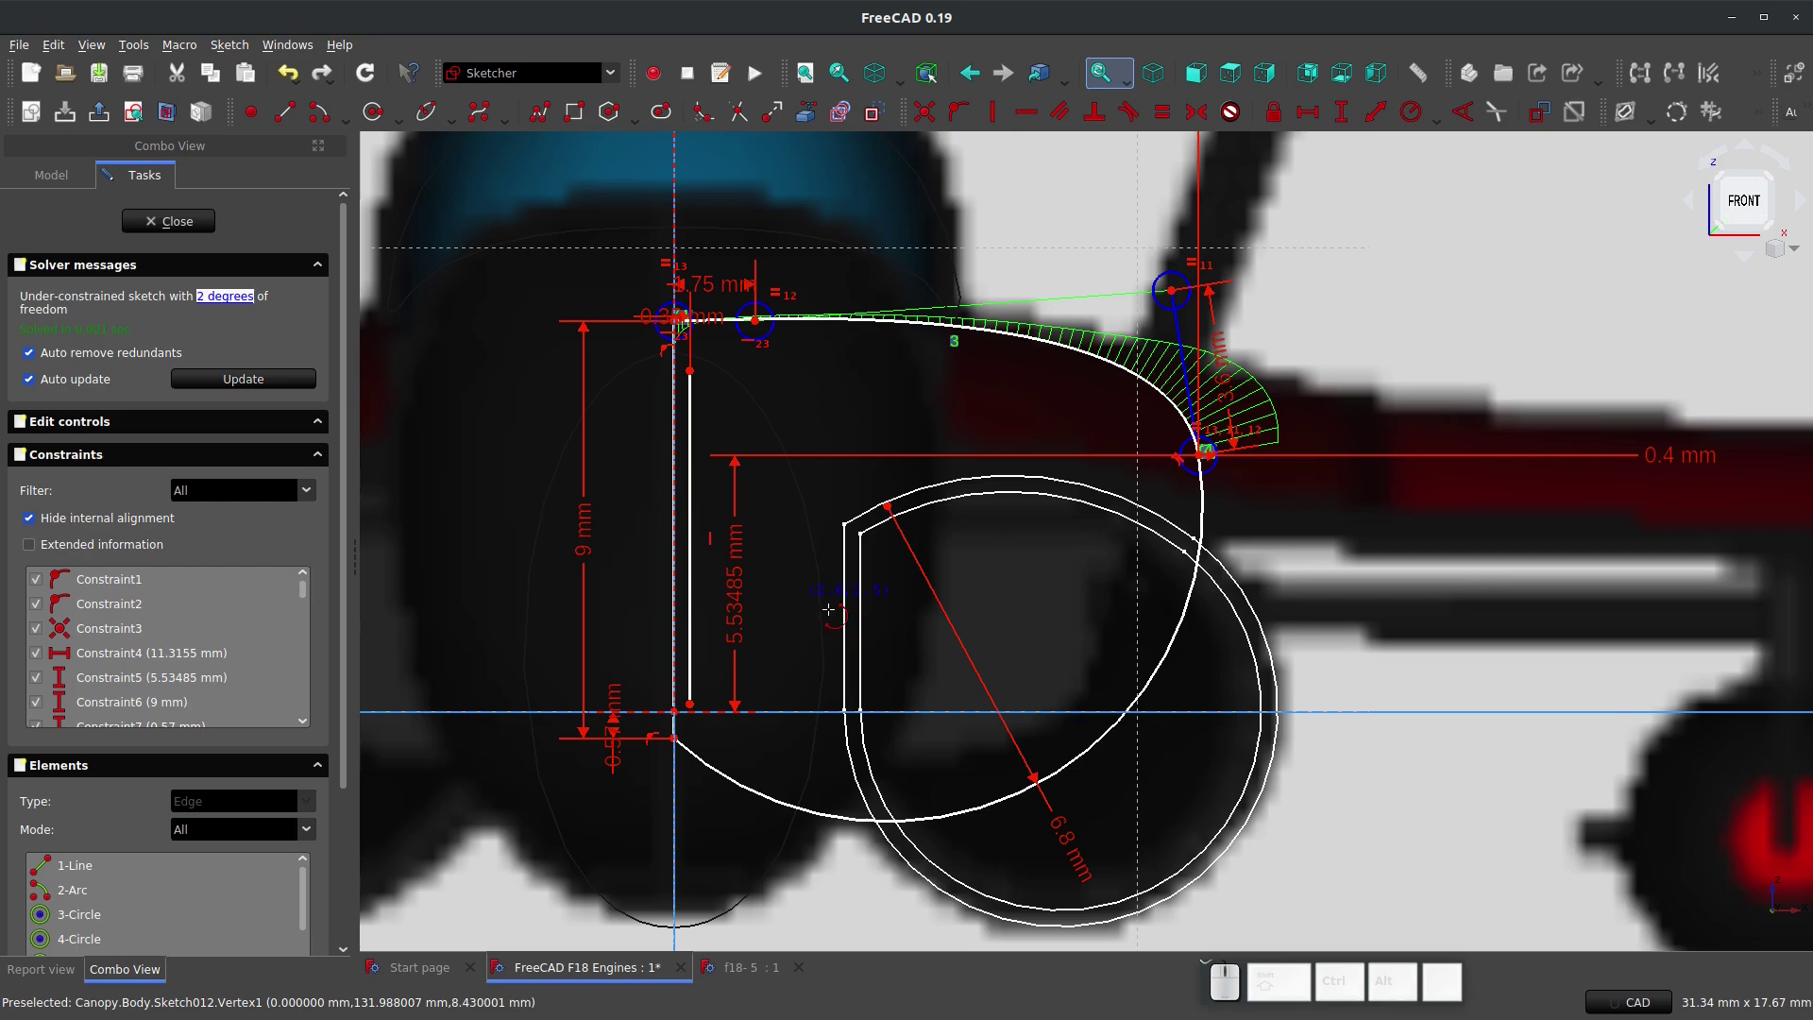
left_click(888, 507)
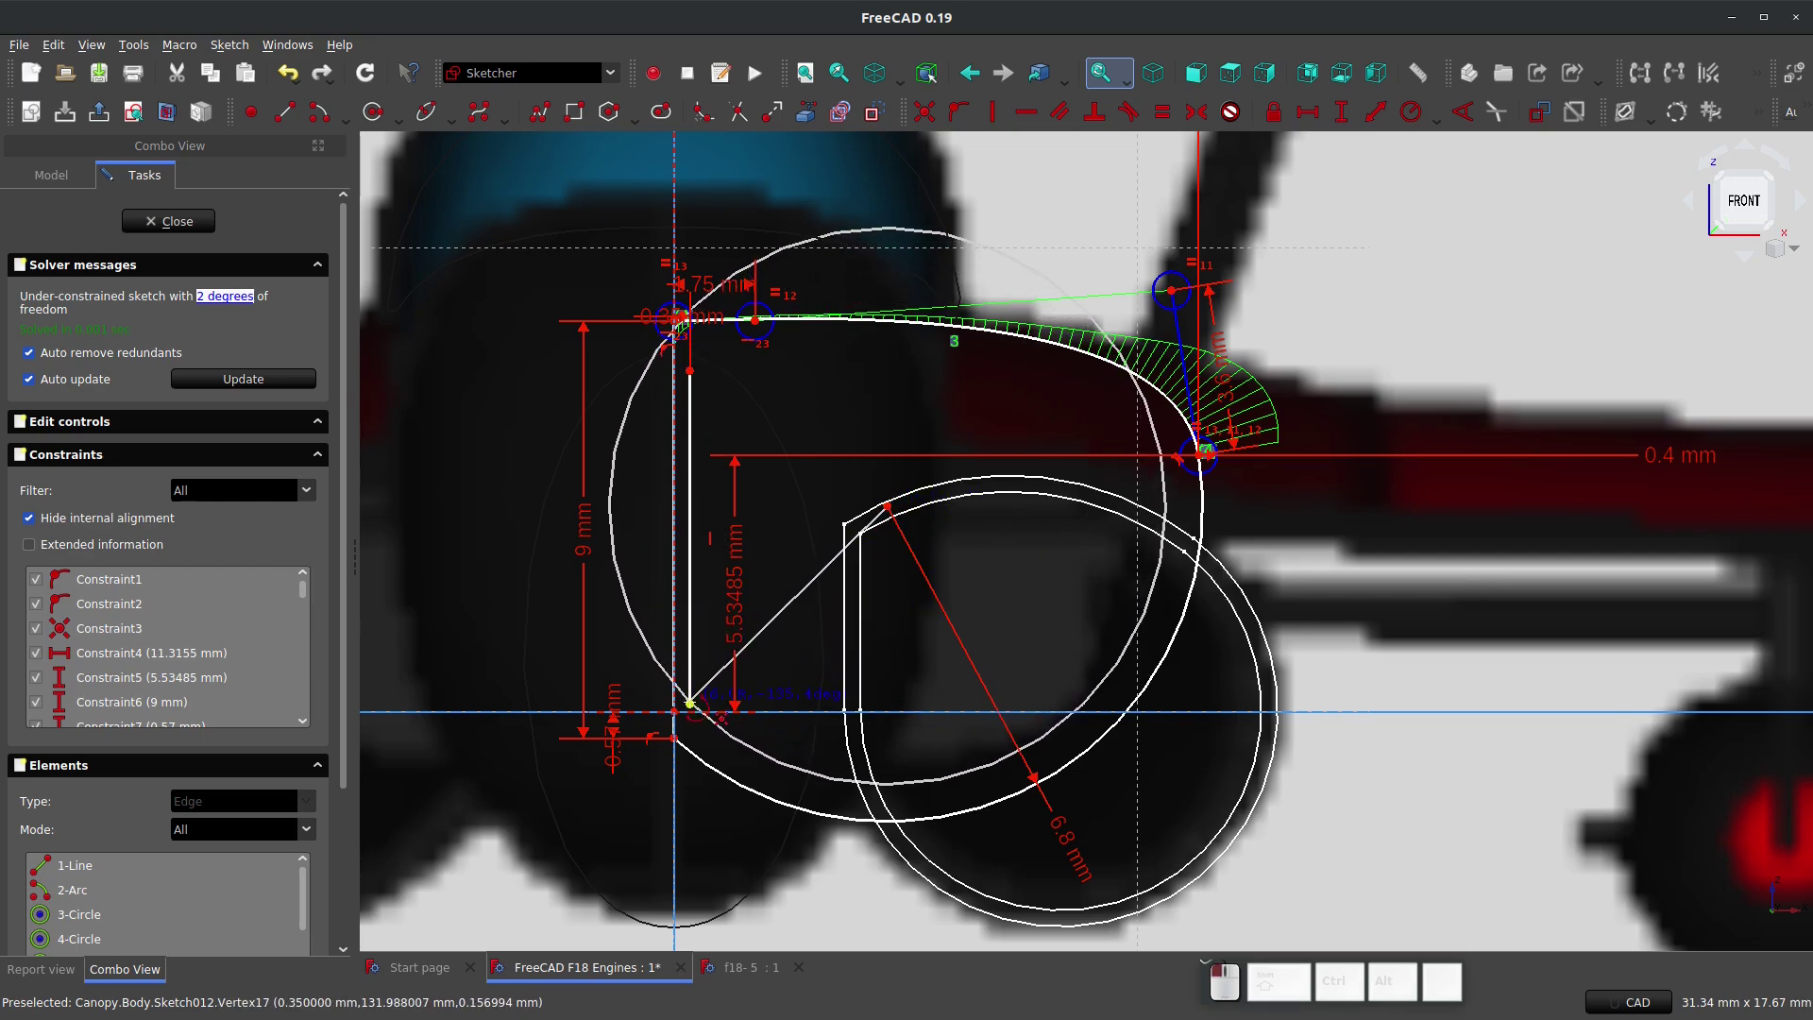
left_click(690, 704)
left_click(1216, 463)
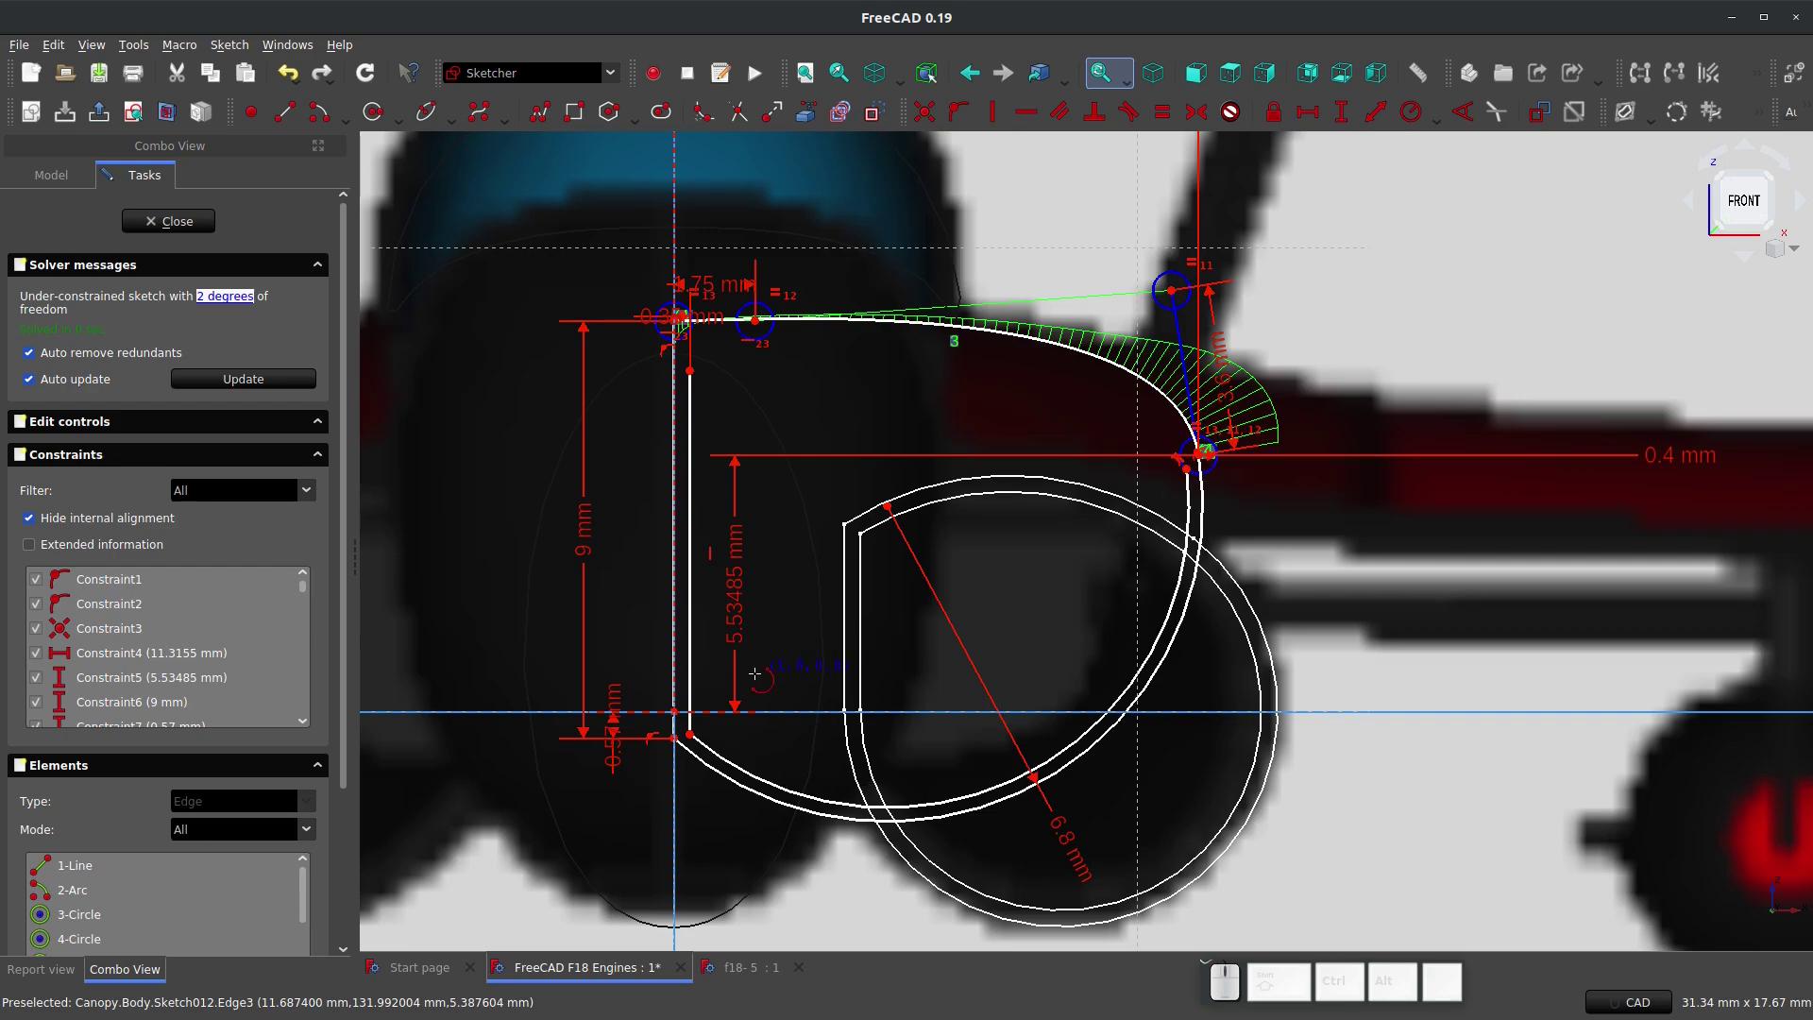
key("Escape")
Step: Connect the outer ends of the two arcs with a short construction line and constrain the arcs' shared centre onto it
scroll(1178, 498, "up", 1)
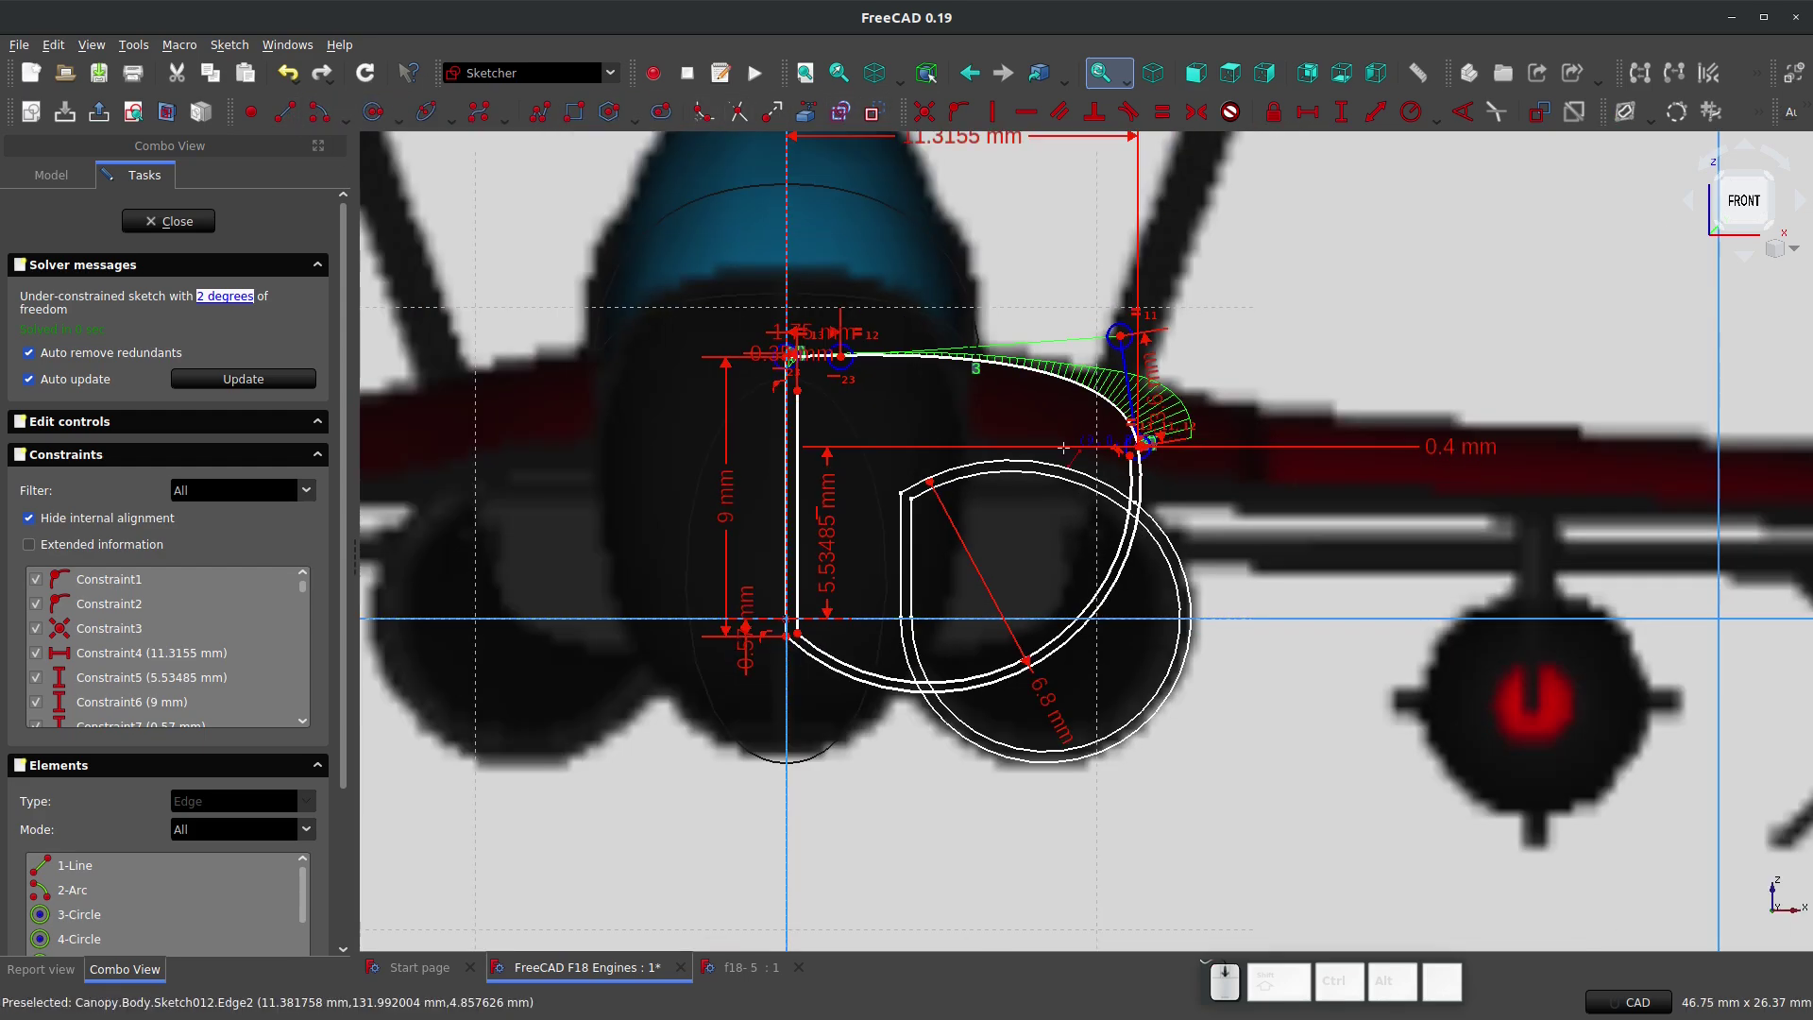
scroll(1138, 474, "up", 1)
scroll(1138, 474, "up", 2)
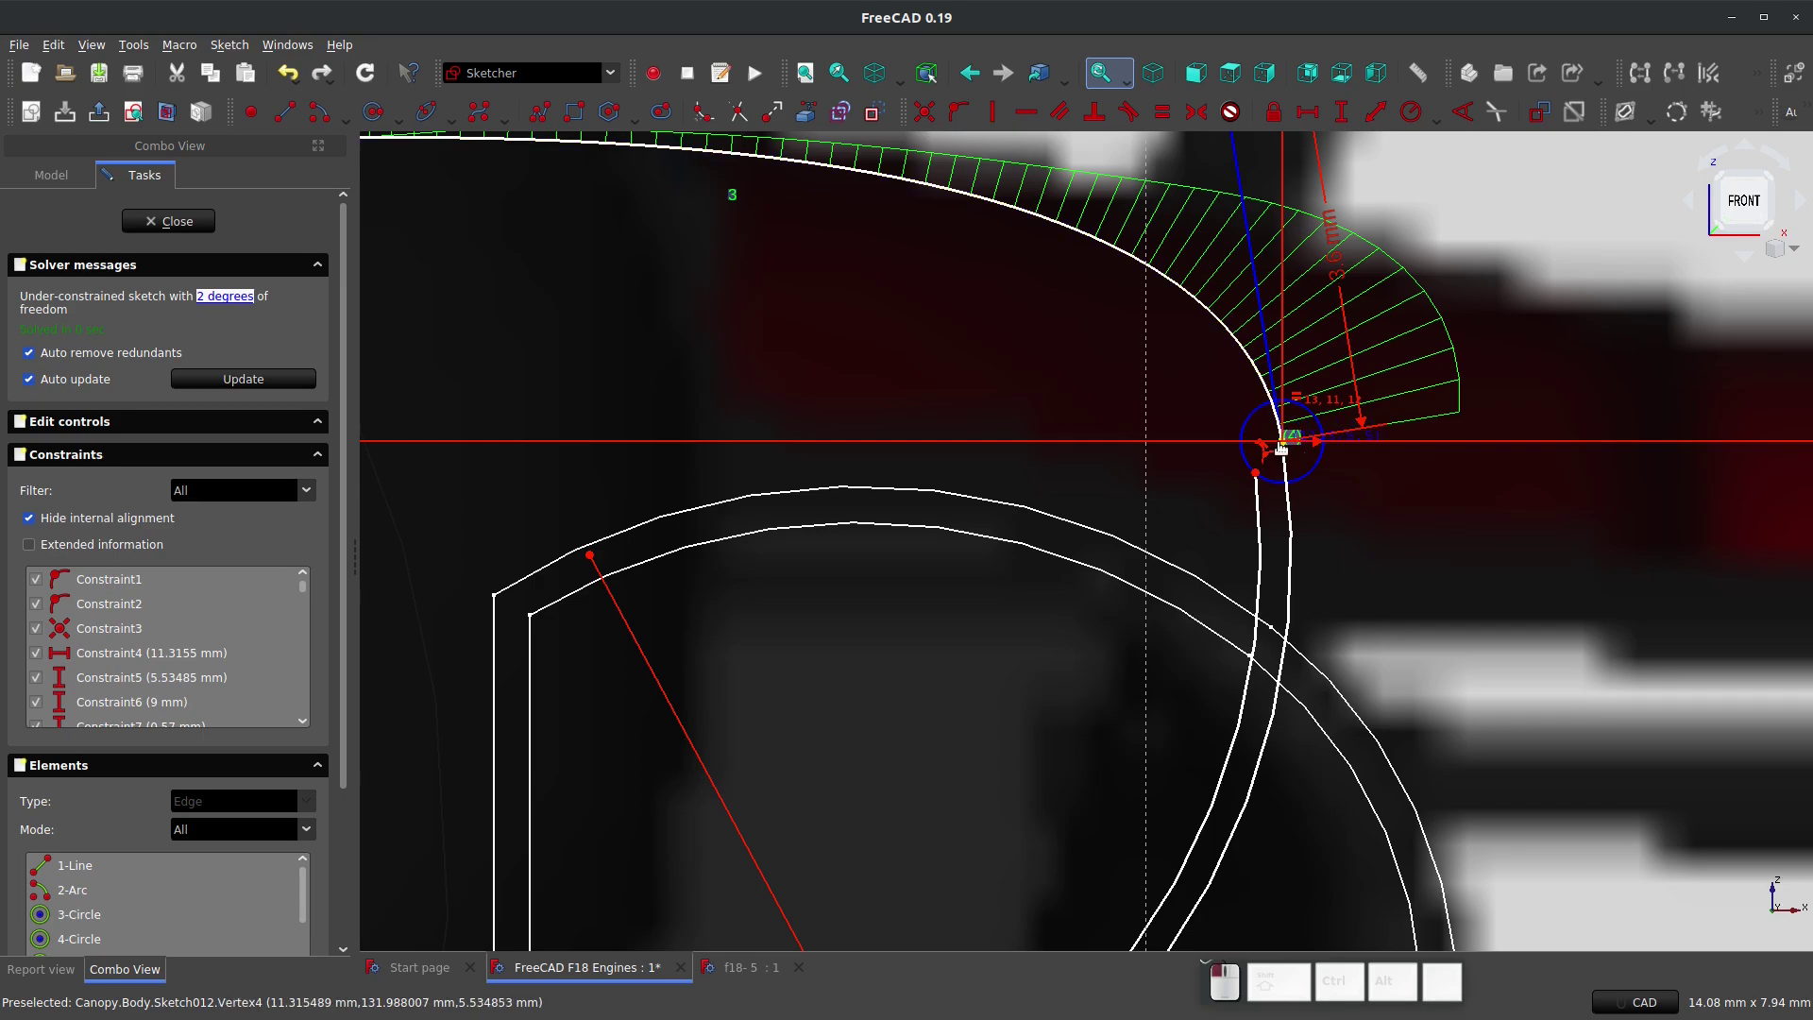
left_click(1256, 476)
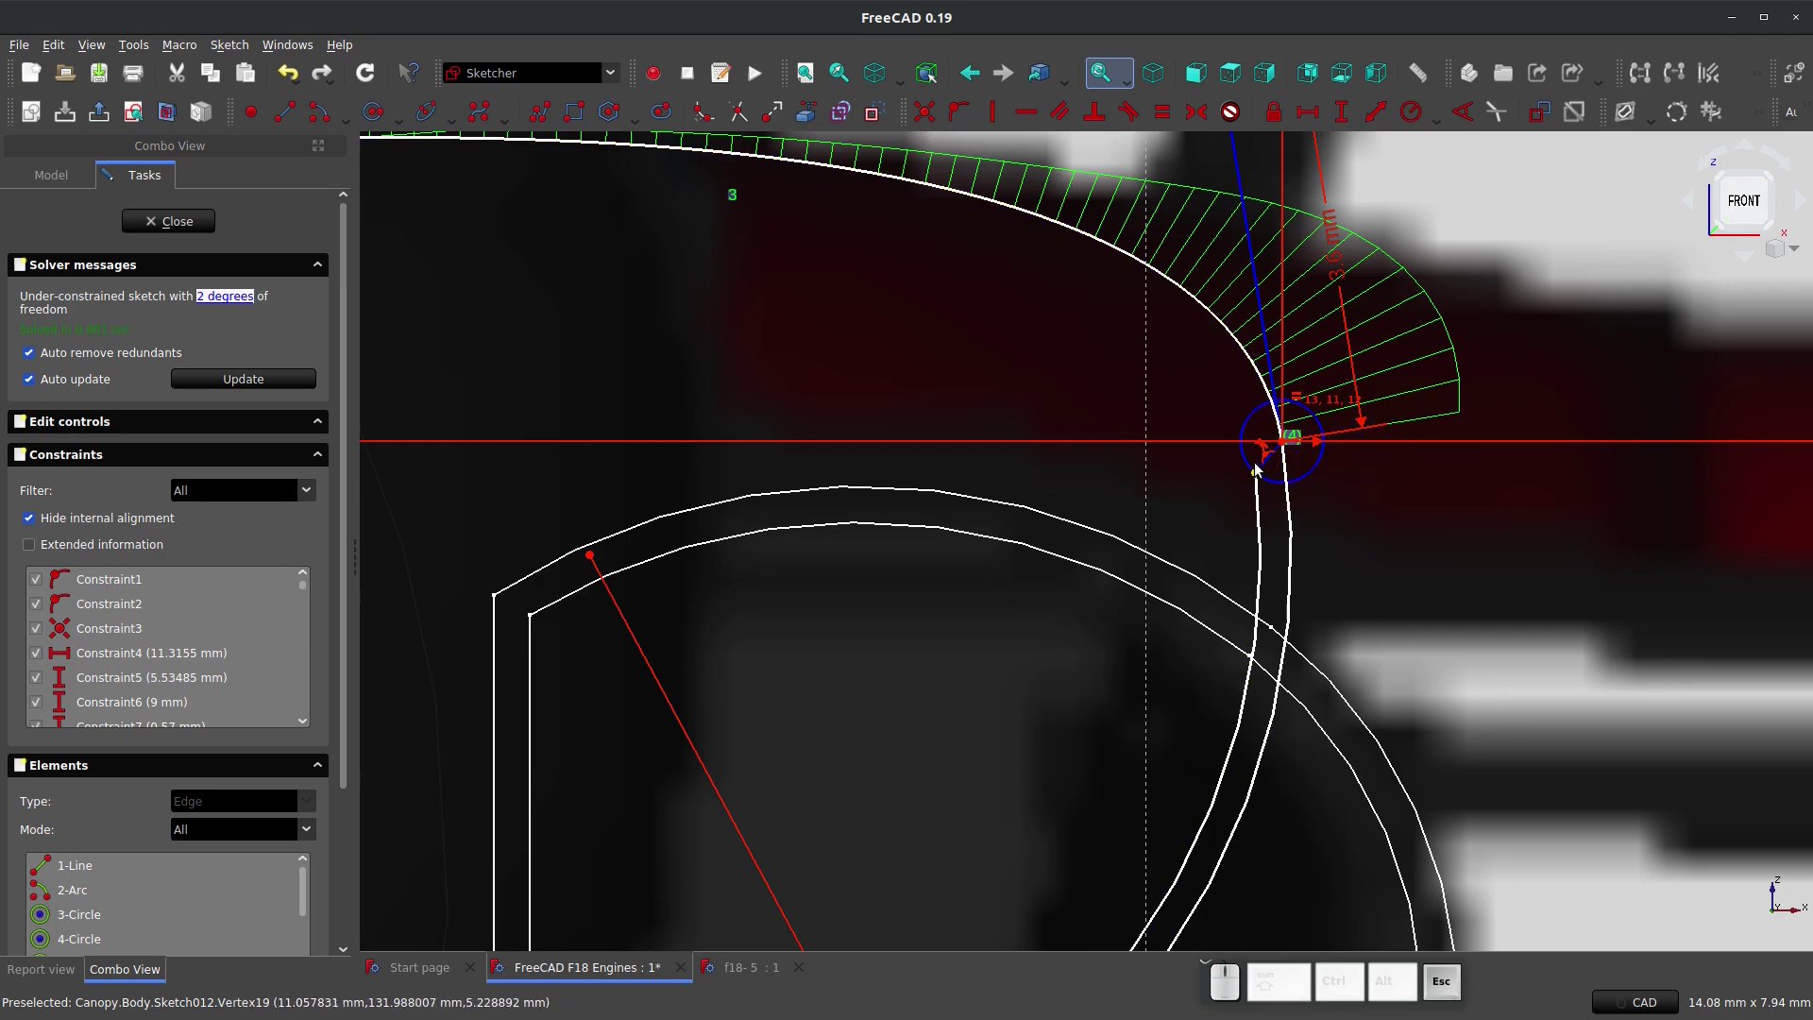
scroll(1270, 474, "up", 2)
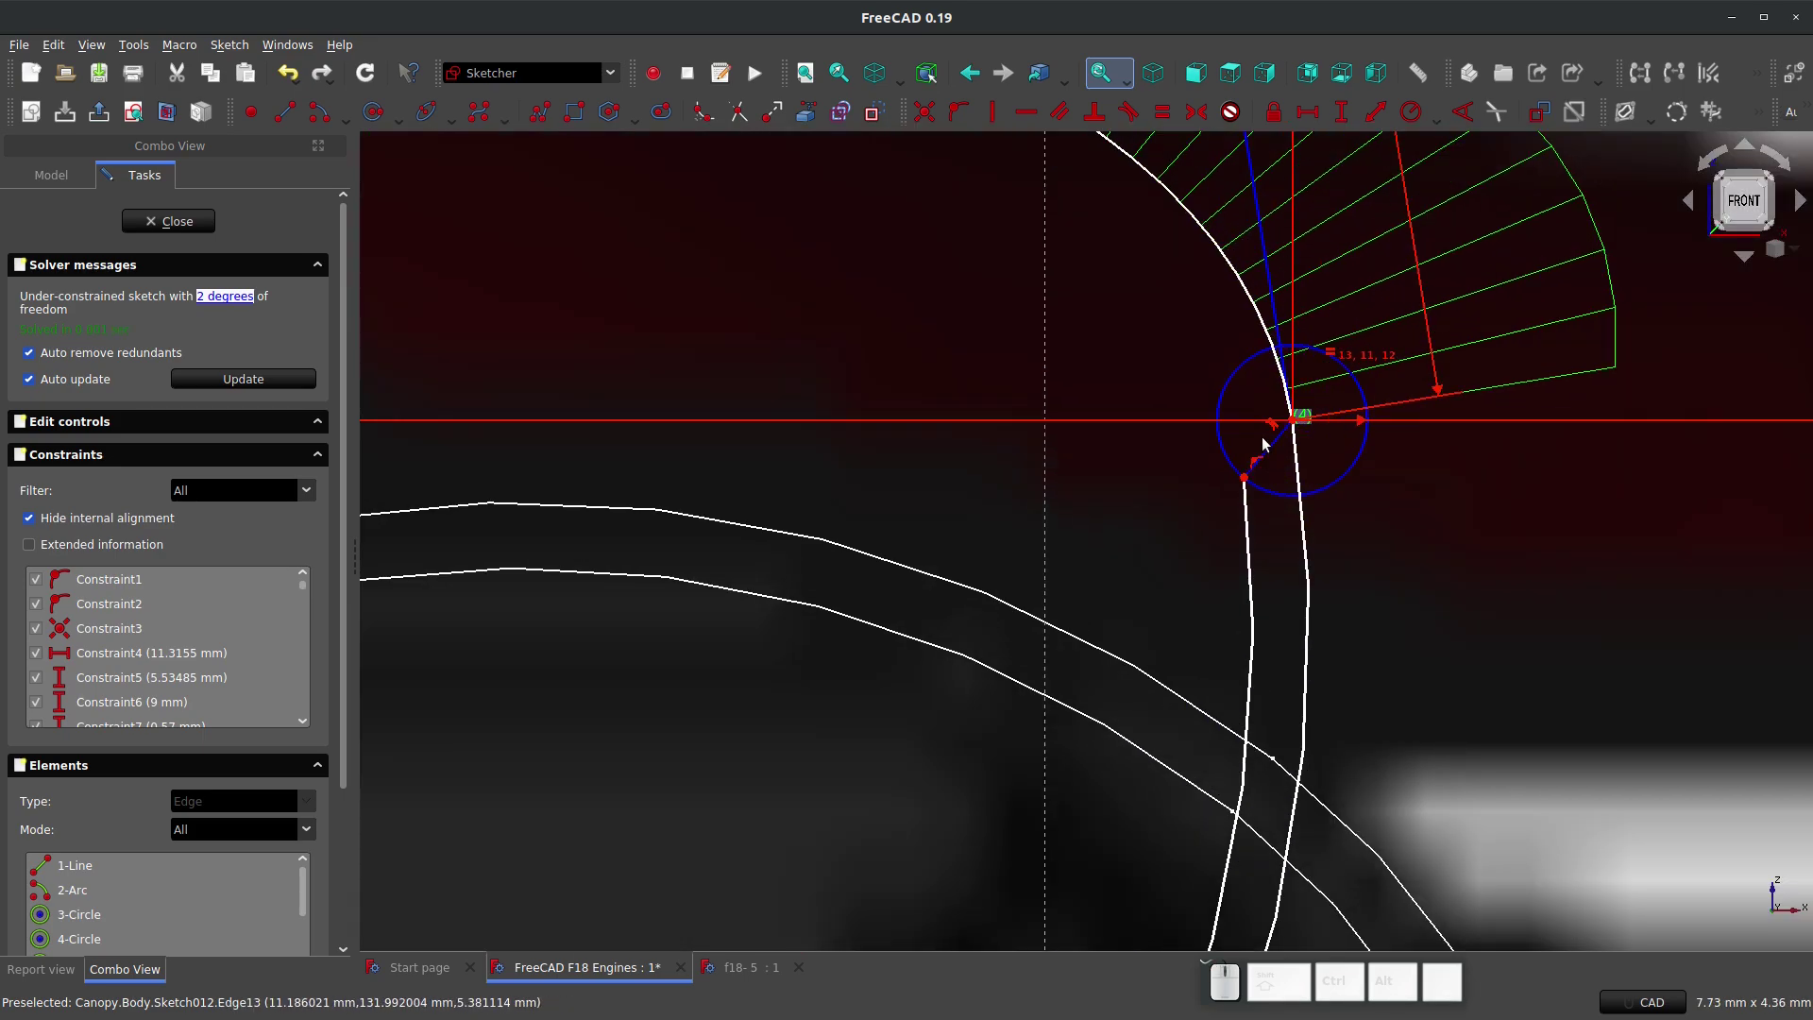
scroll(1271, 455, "down", 3)
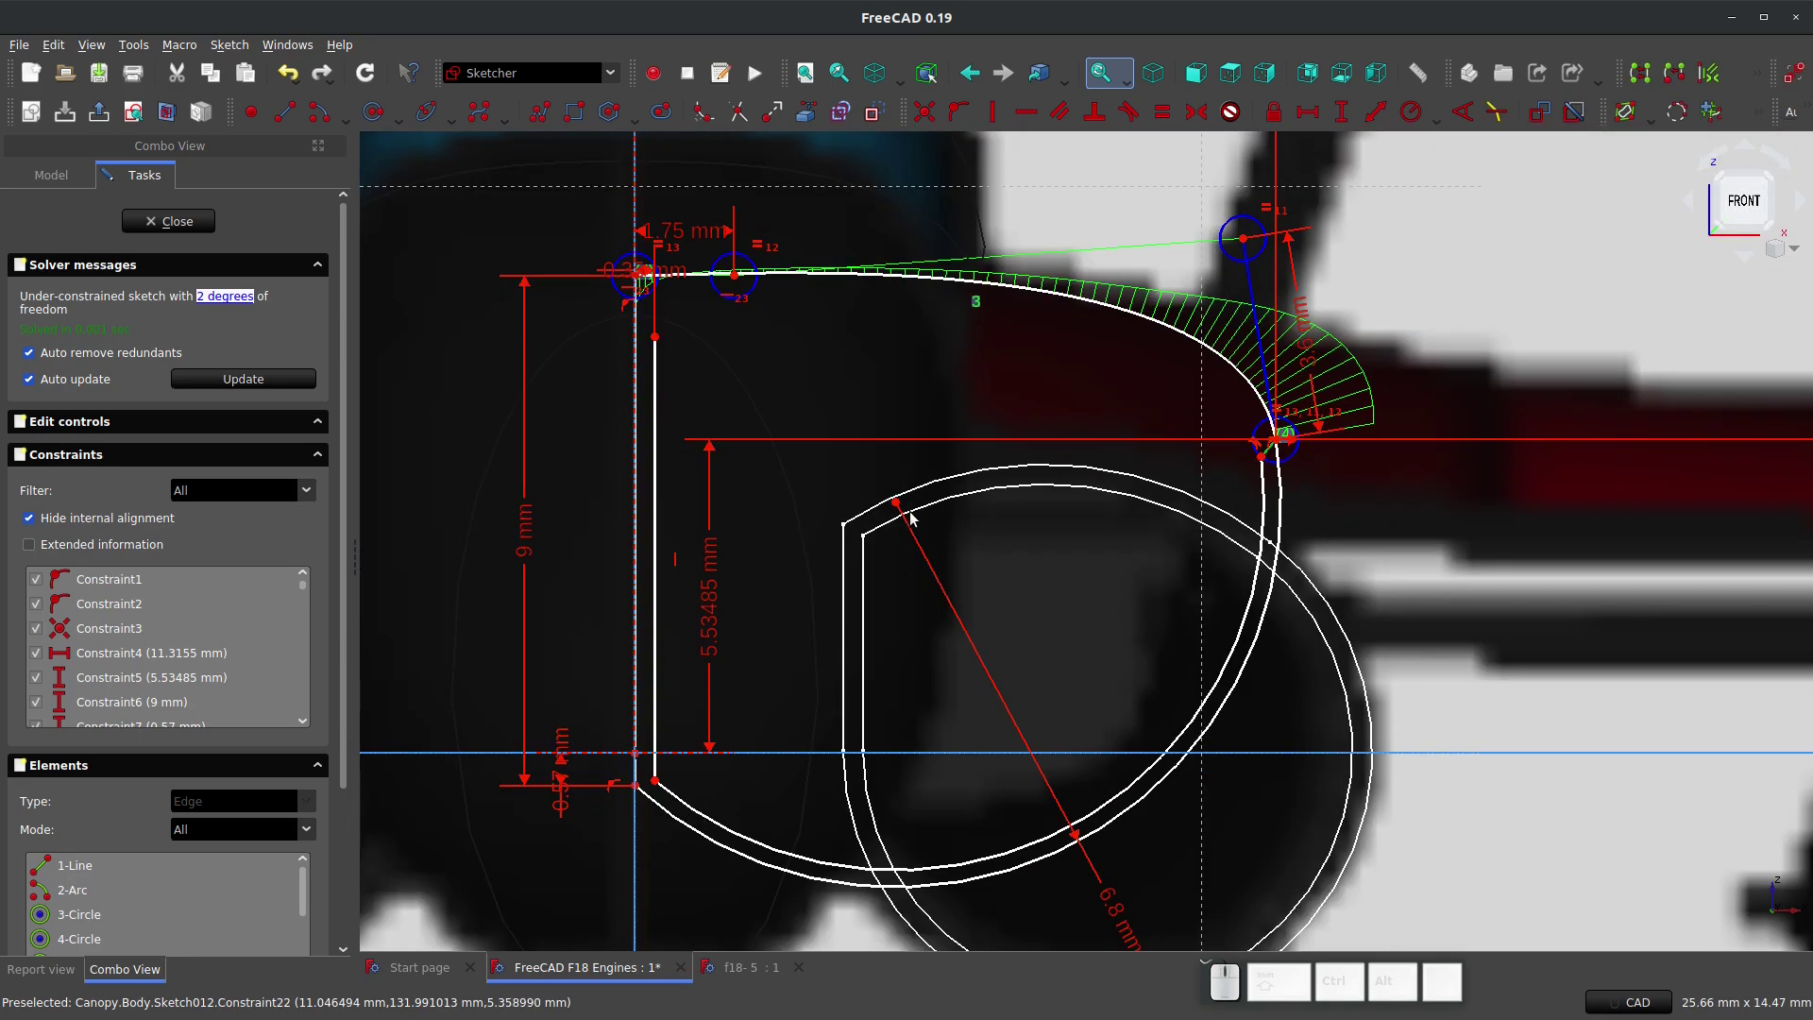
left_click(961, 114)
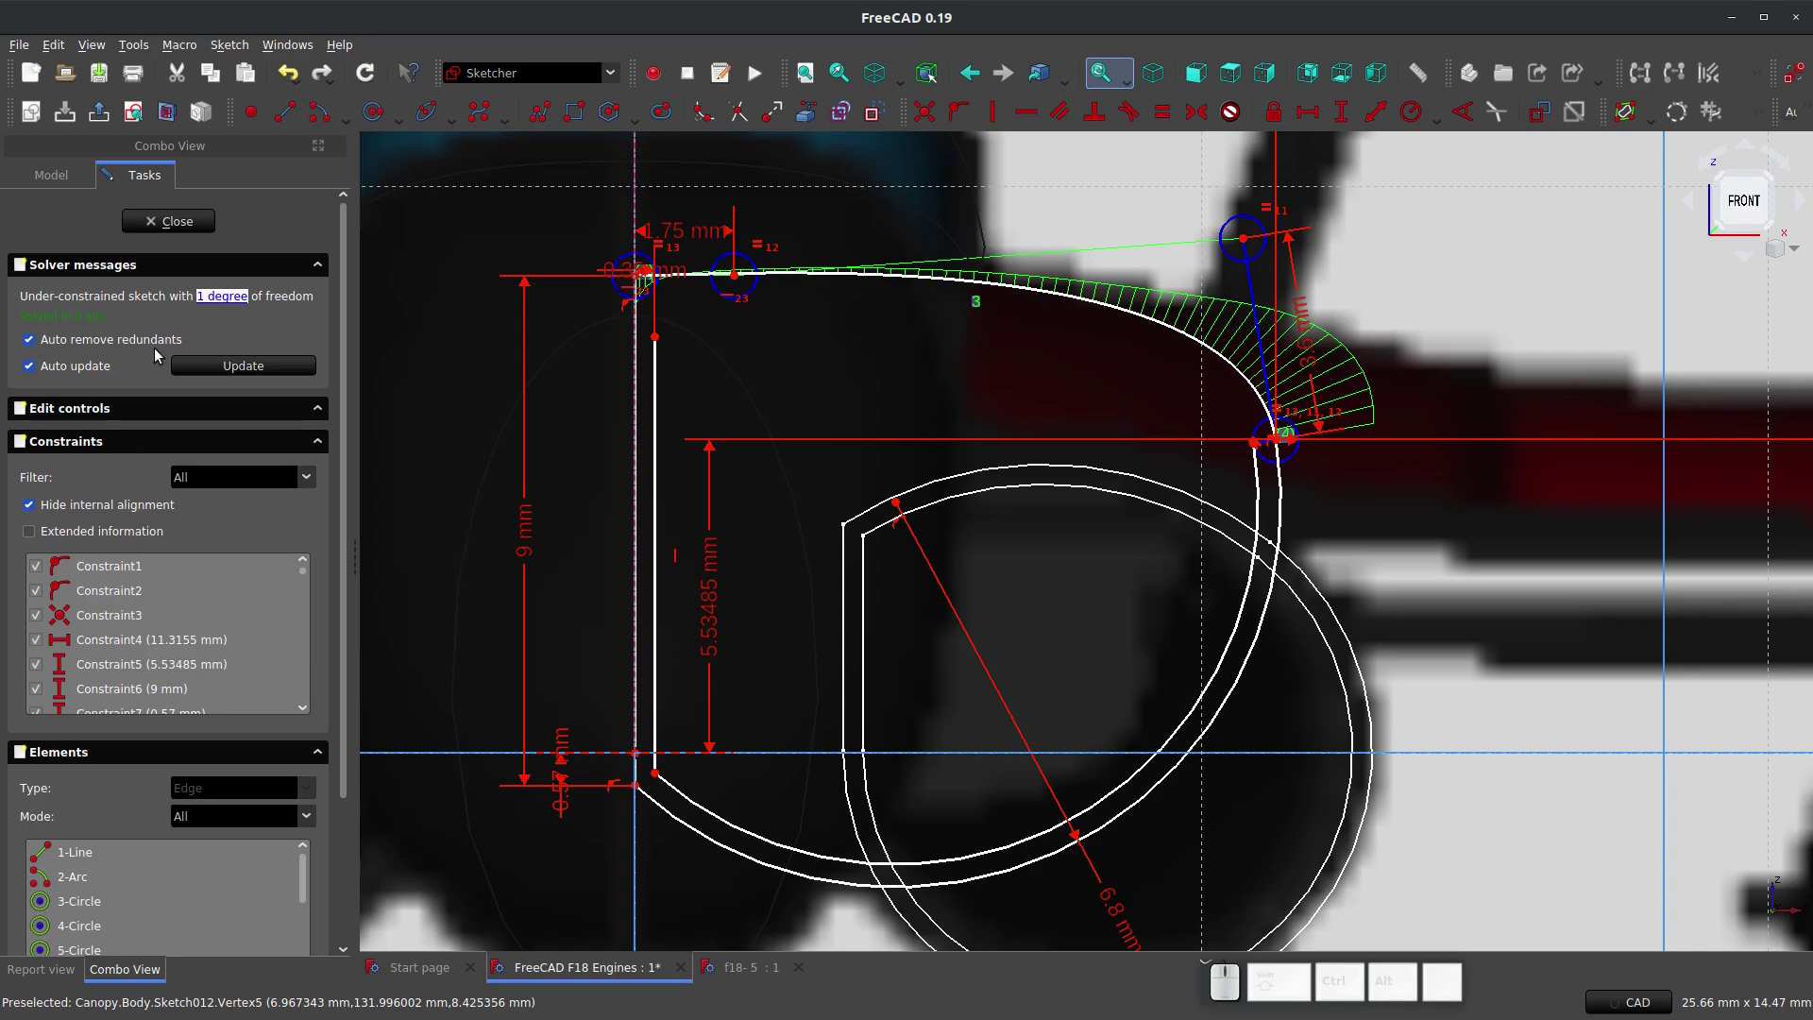
Step: Highlight the under-constrained geometry and move the inner vertical line's top end slightly down
left_click(215, 295)
left_click(703, 368)
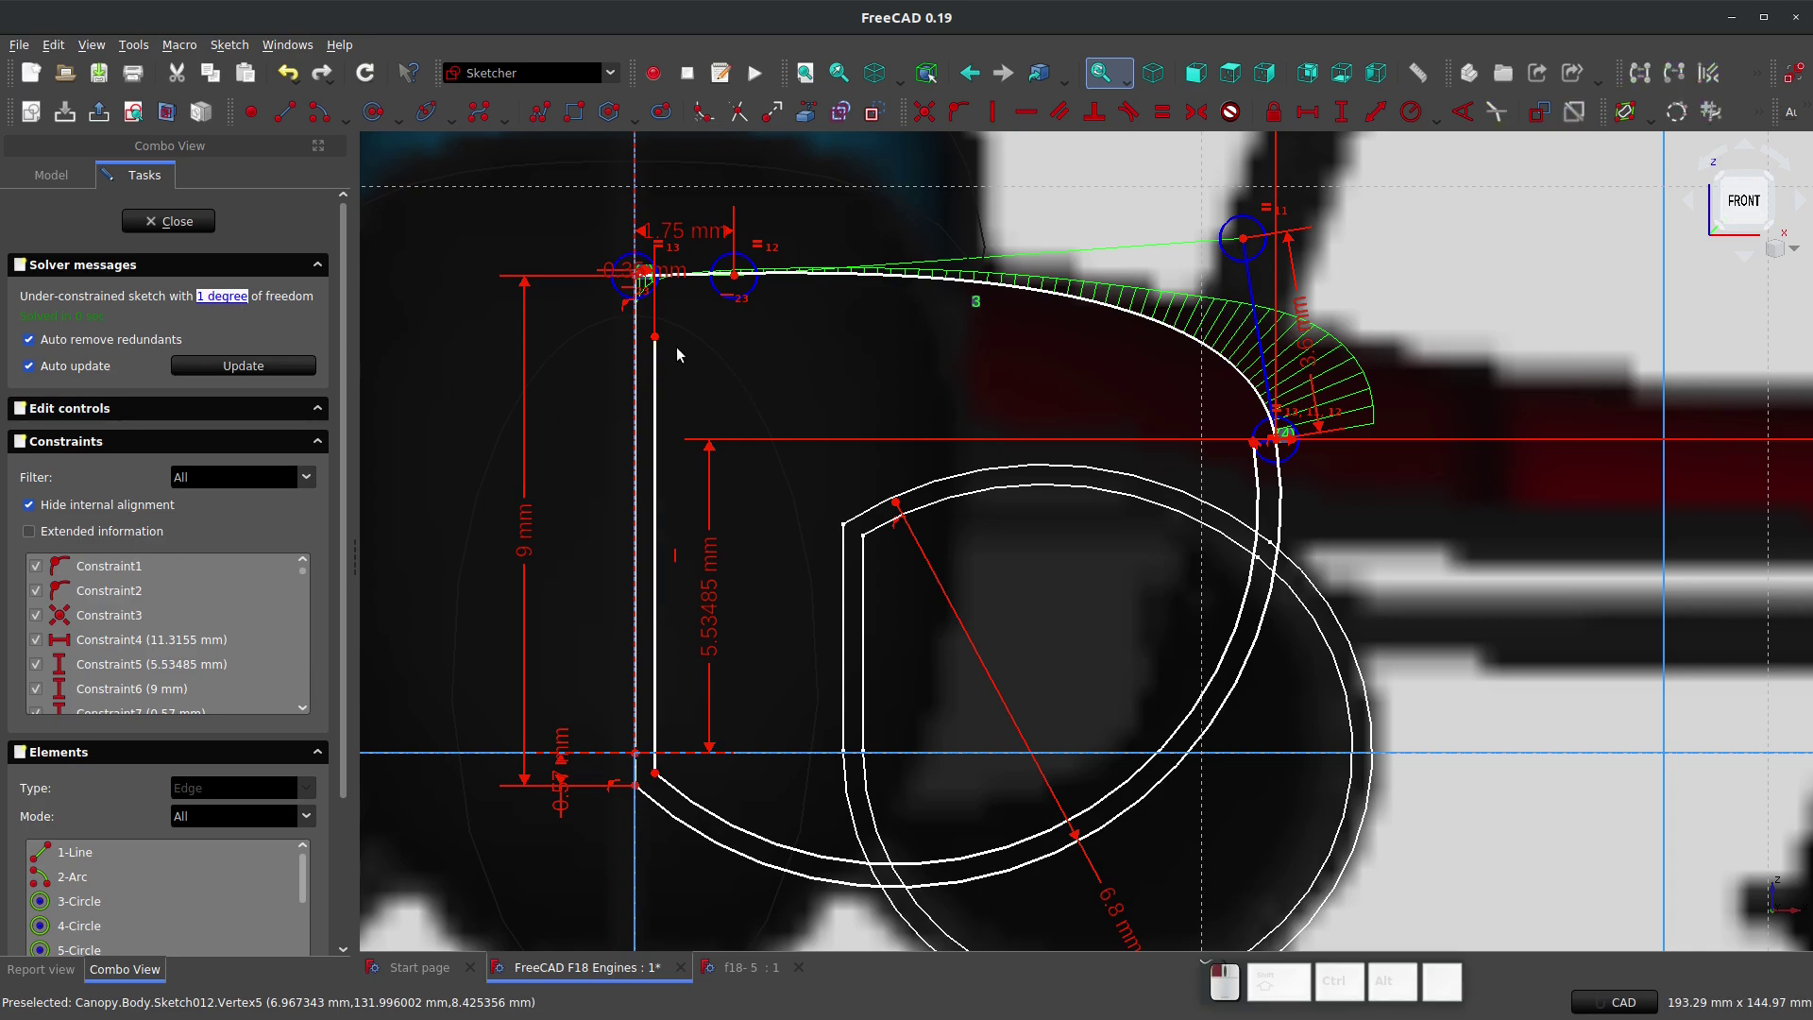
mouse_move(658, 339)
left_mouse_down()
mouse_move(655, 526)
mouse_move(656, 369)
left_mouse_up()
Step: Close the inner profile with a four-point B-spline from the inner arc's outer end to the inner vertical line's top
scroll(802, 297, "up", 2)
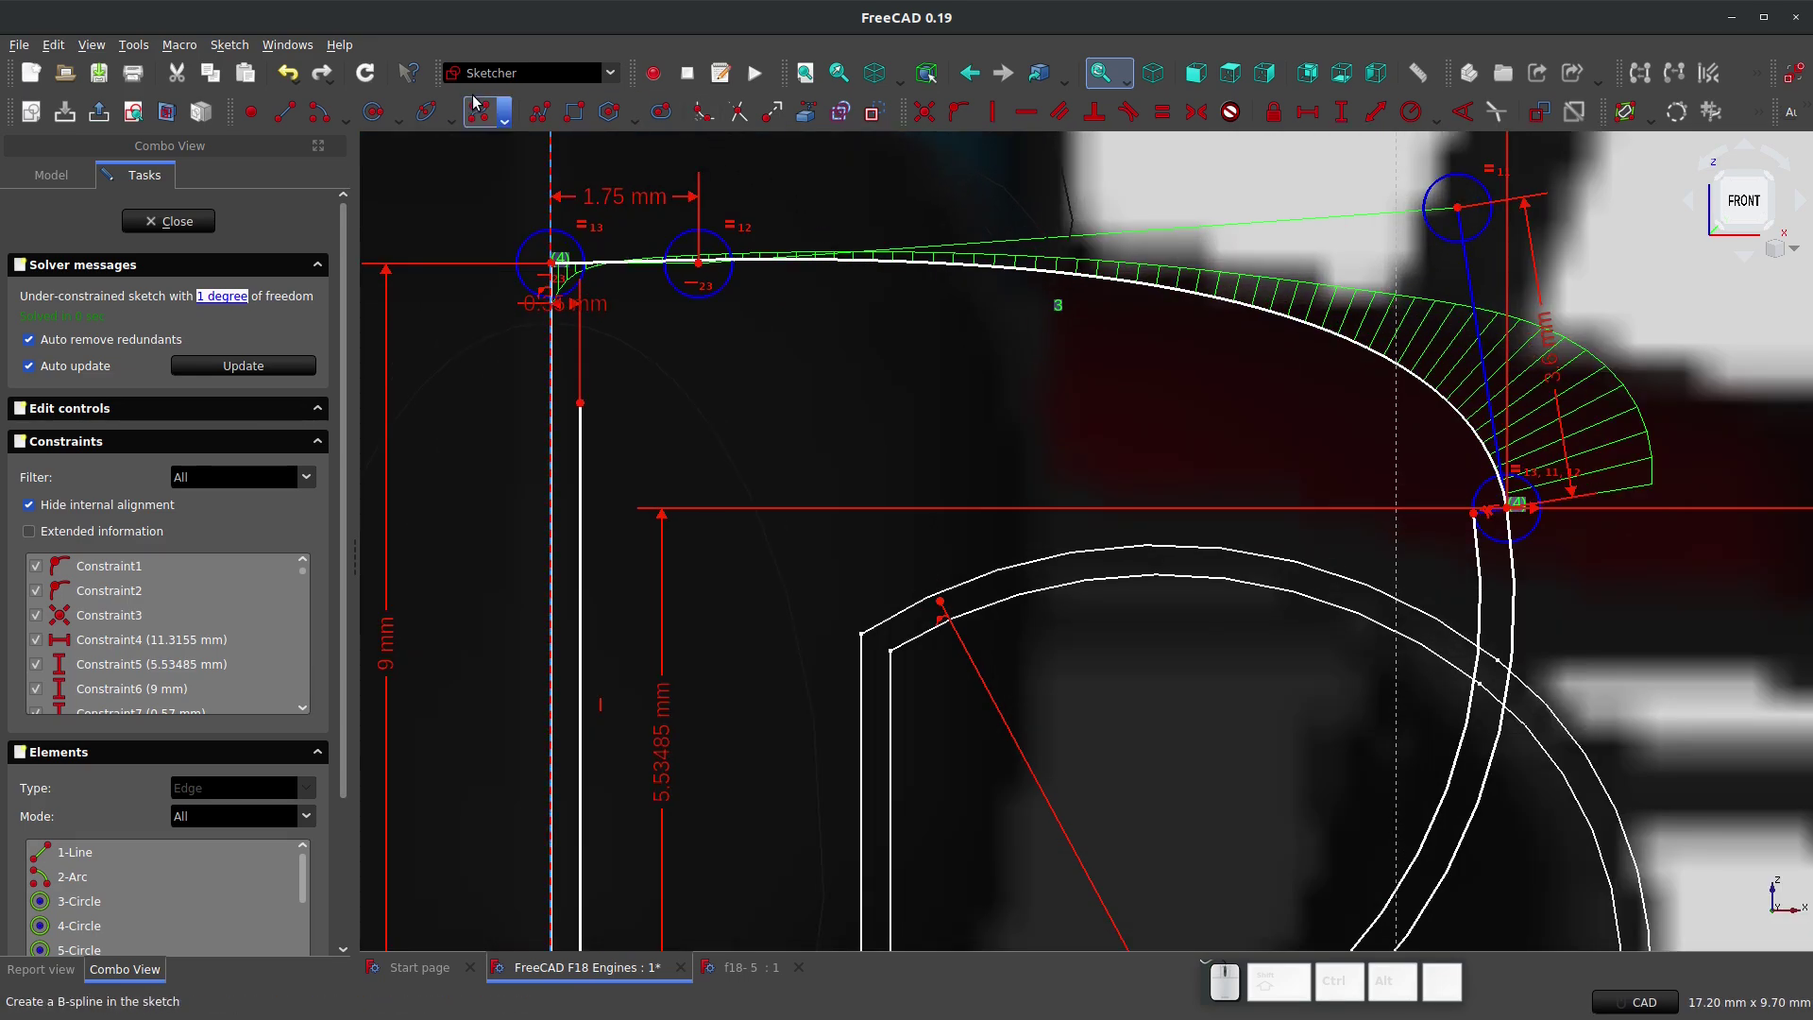
left_click(817, 113)
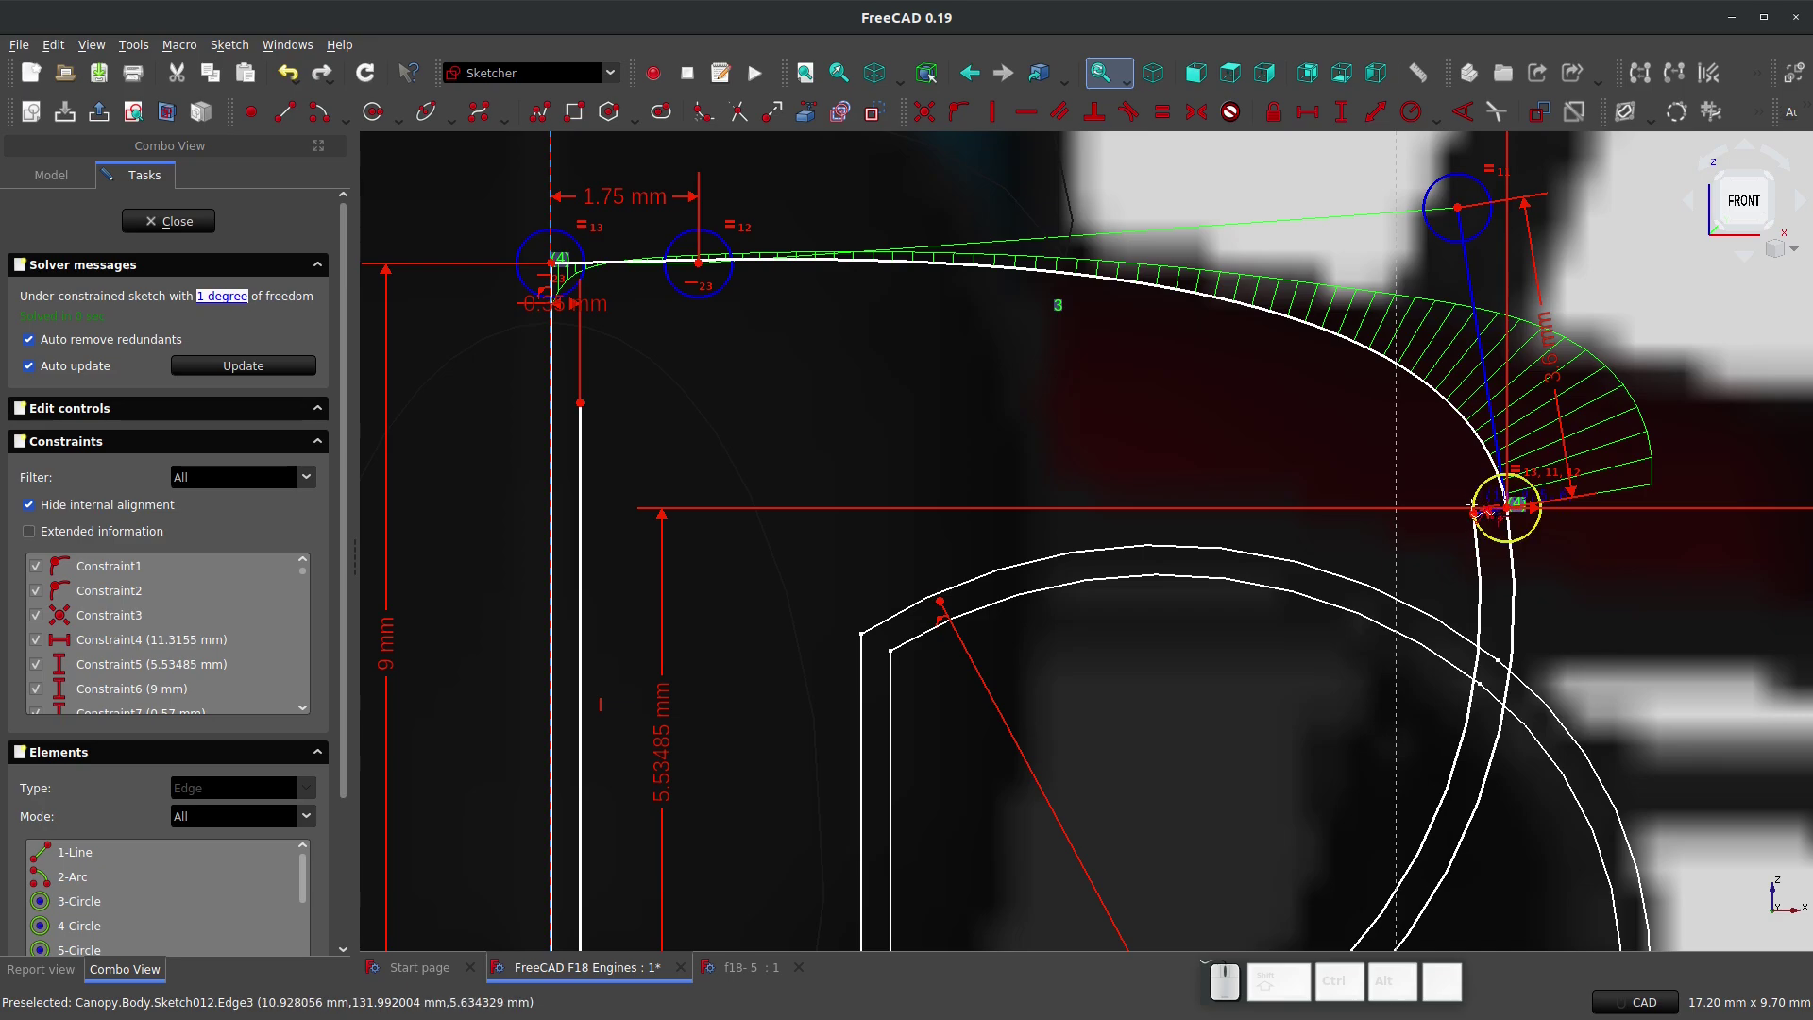
left_click(1476, 515)
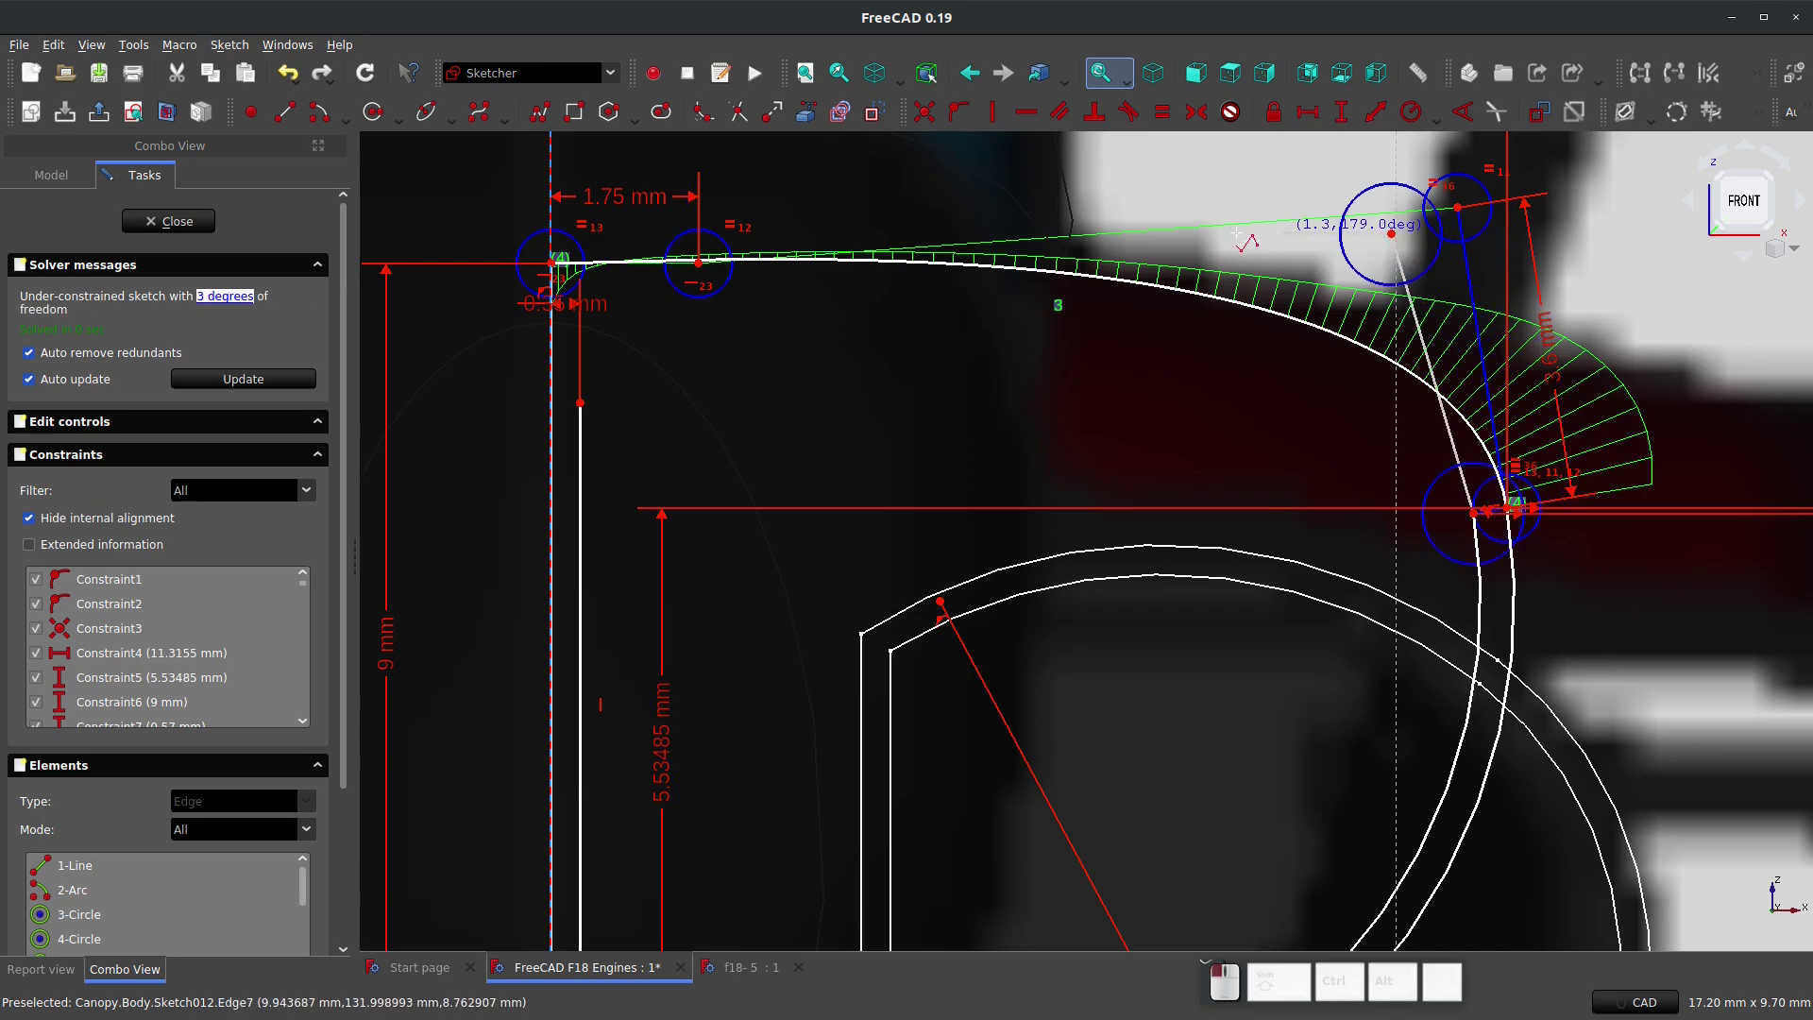
left_click(762, 211)
left_click(580, 403)
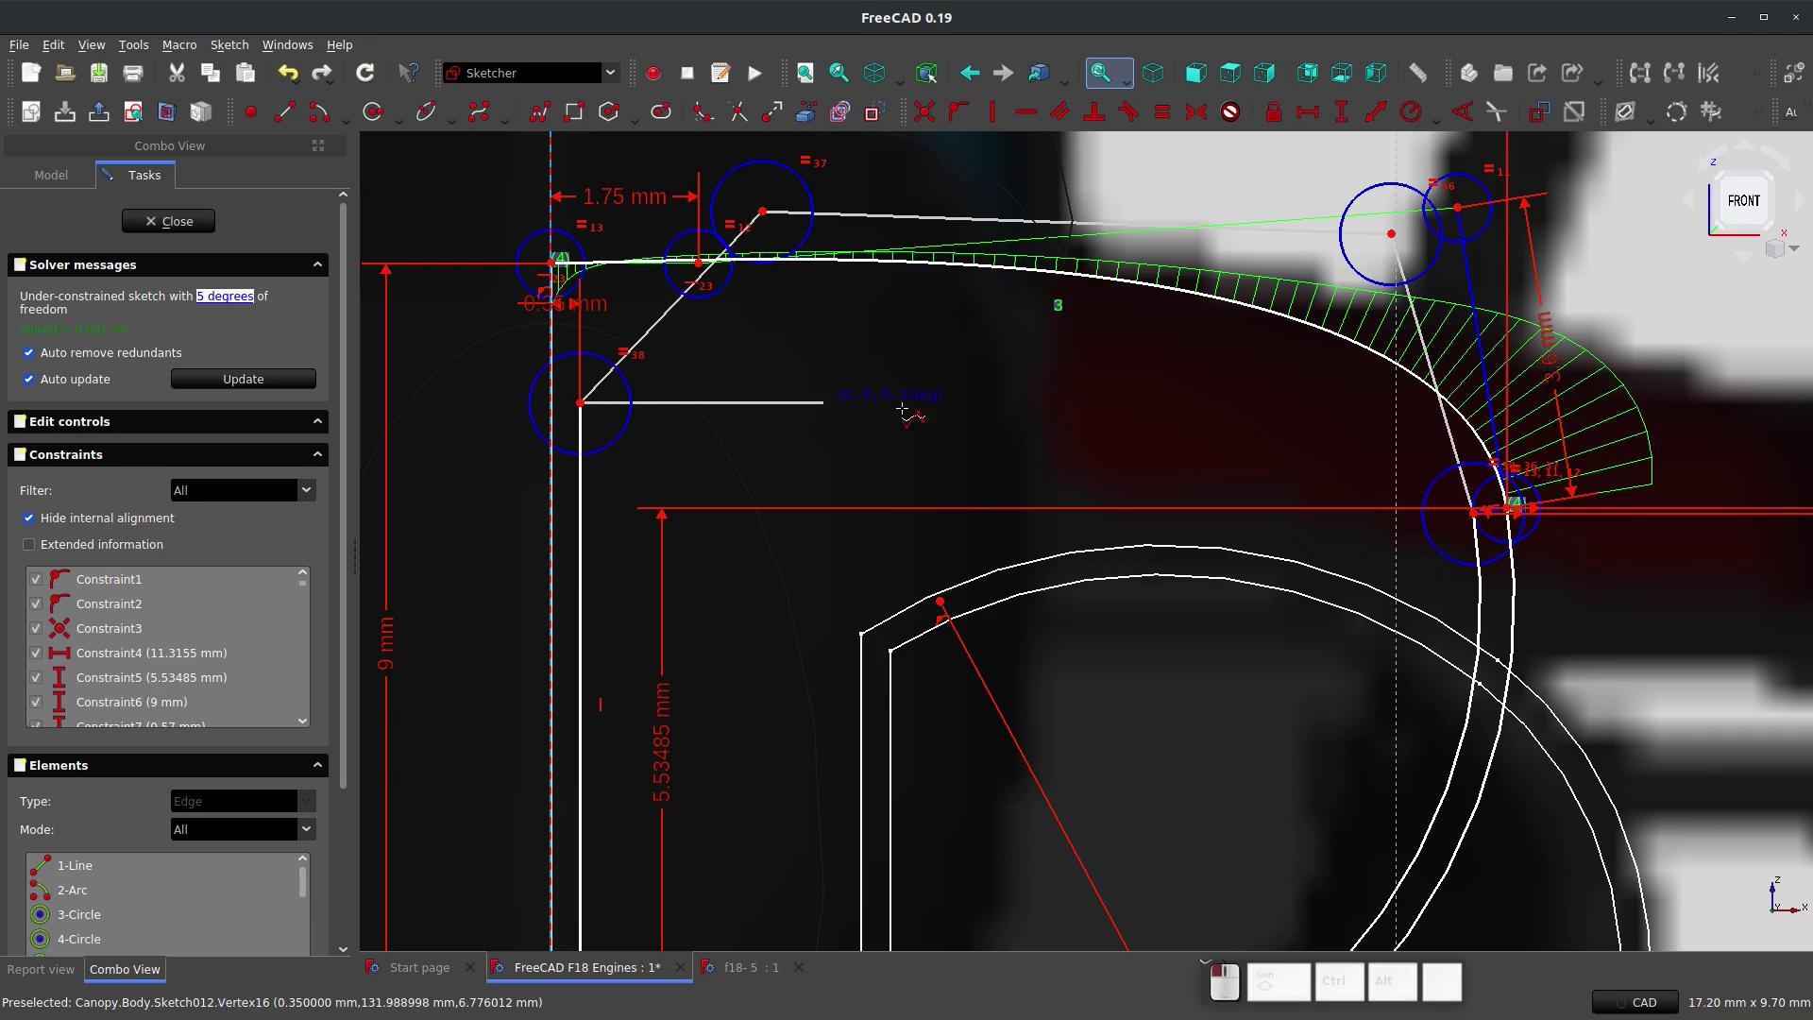
key("Escape")
key("Escape")
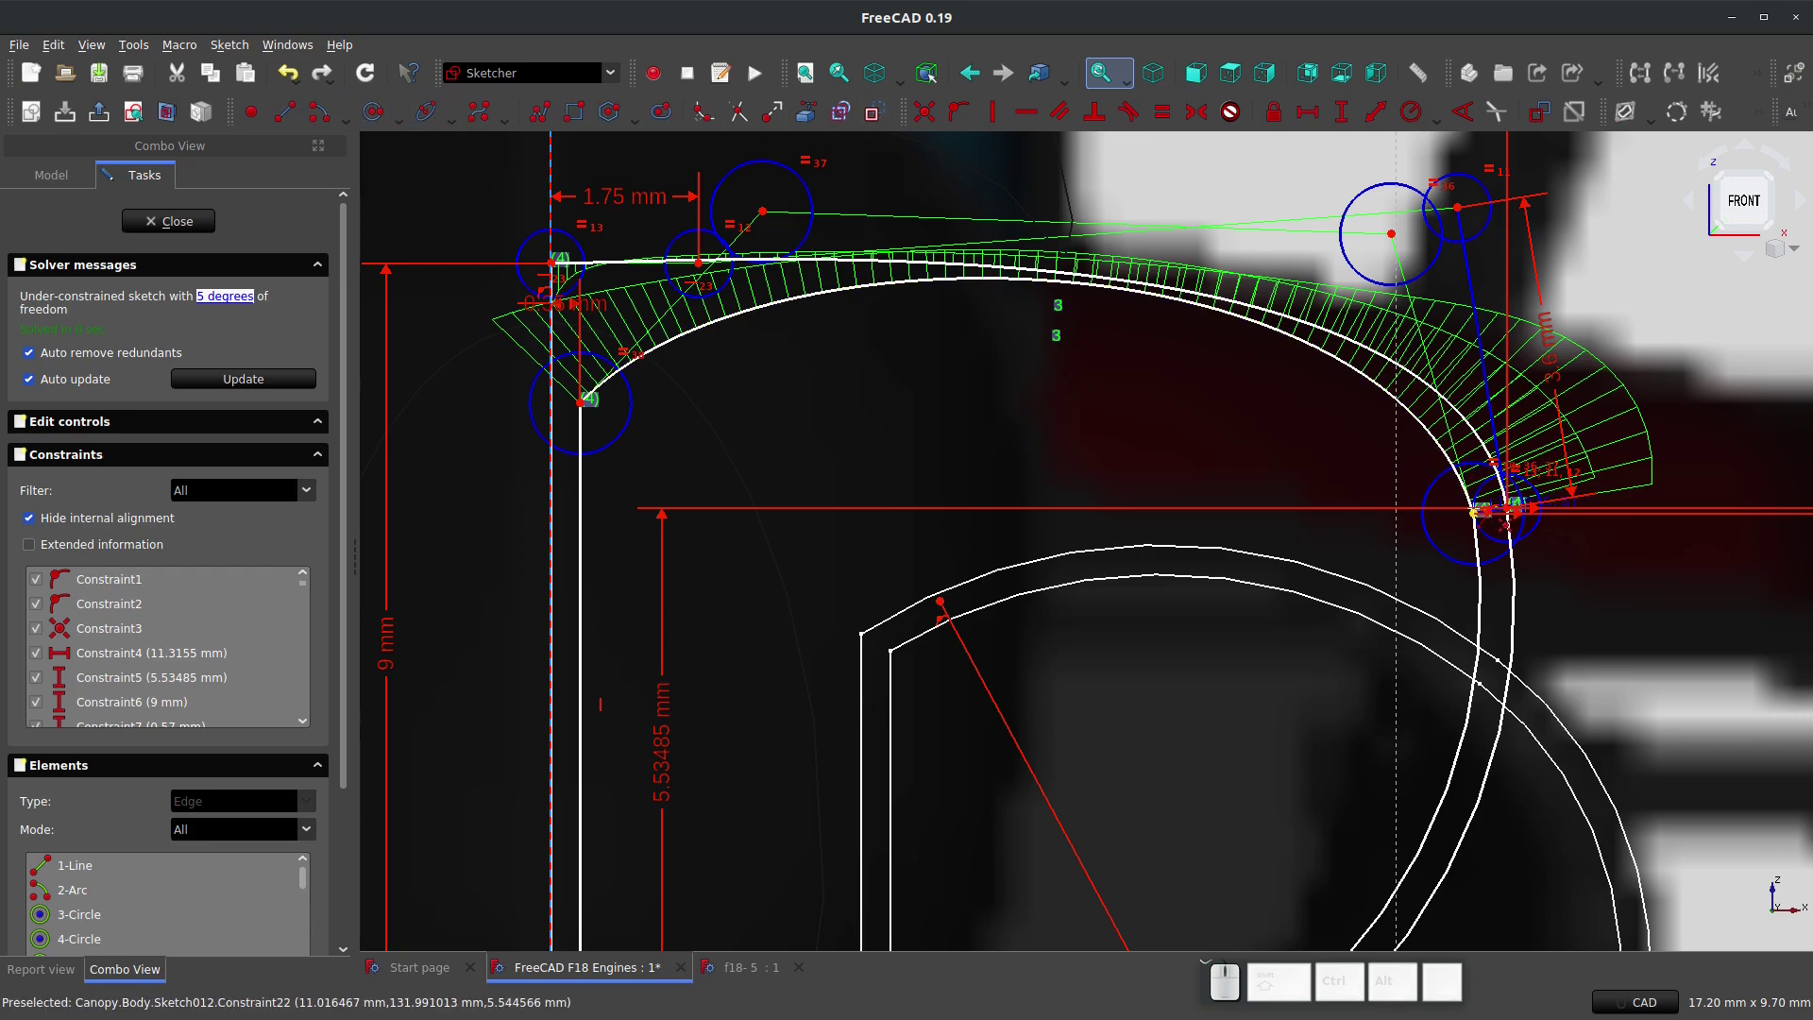
Step: Make the inner spline's construction handle tangent to the inner arc's end and equal in length to the outer spline's handle
left_click(1475, 512)
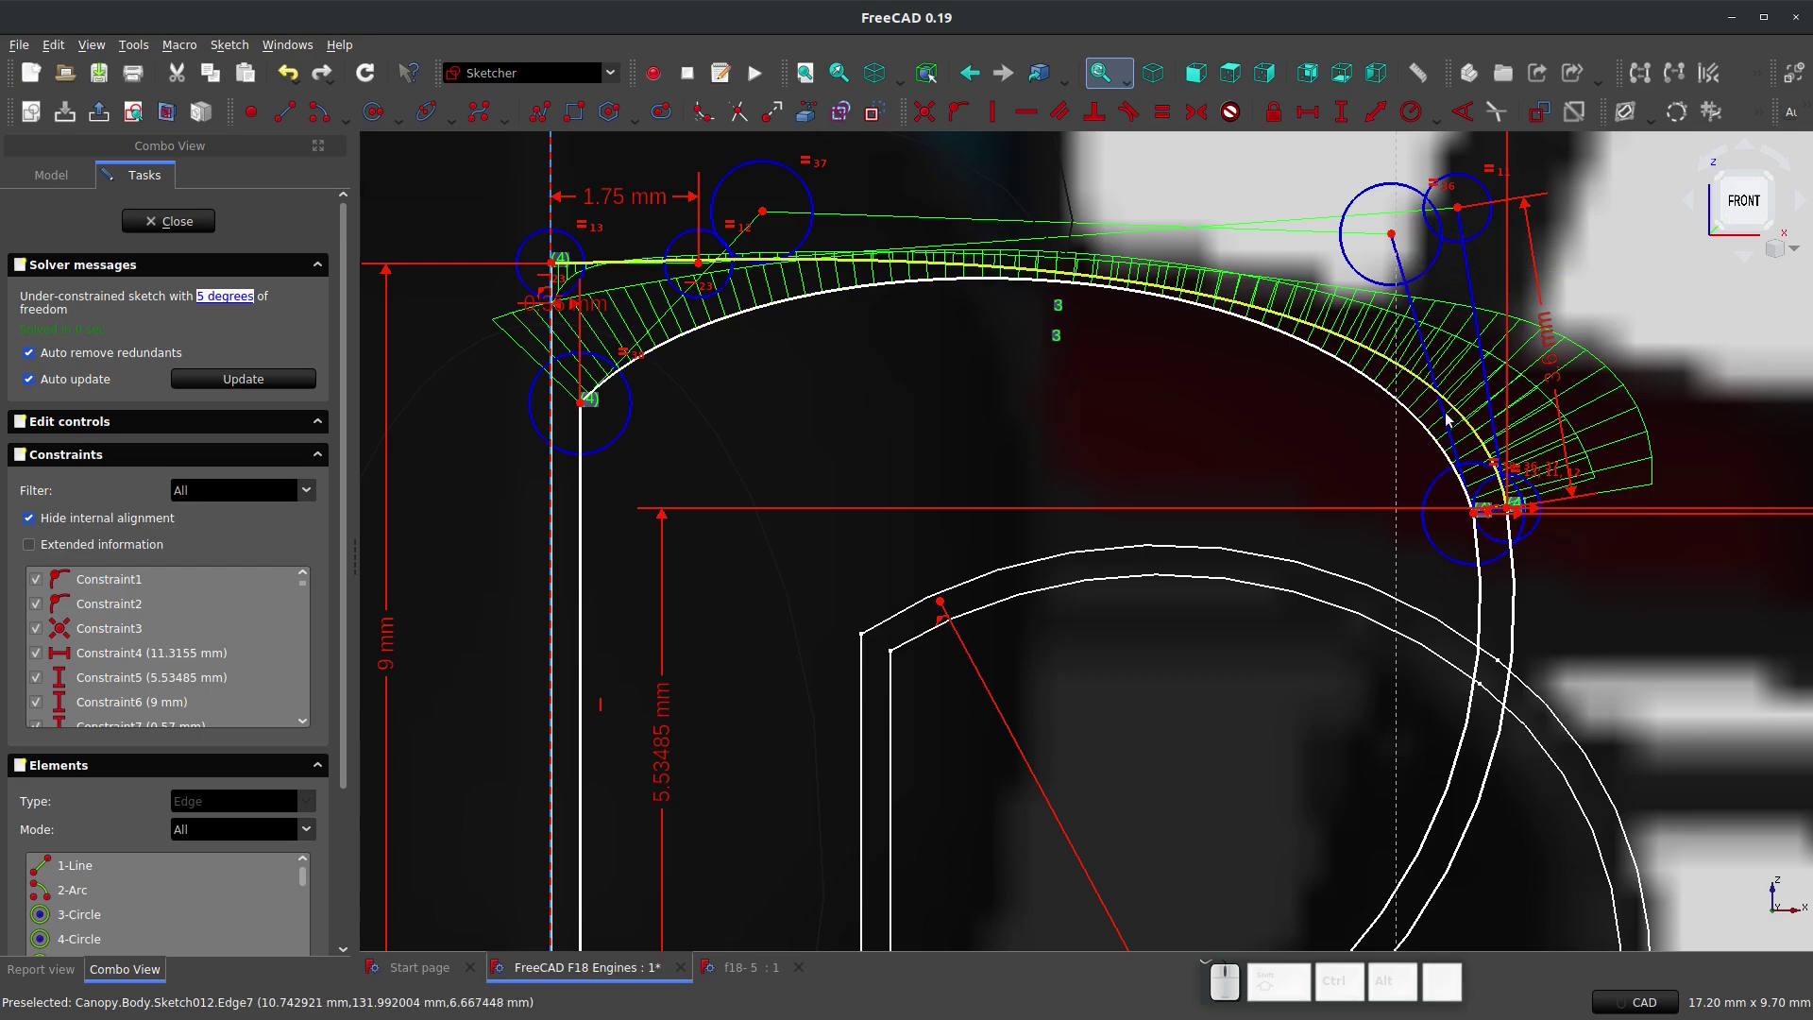
left_click(1454, 441)
left_click(1479, 573)
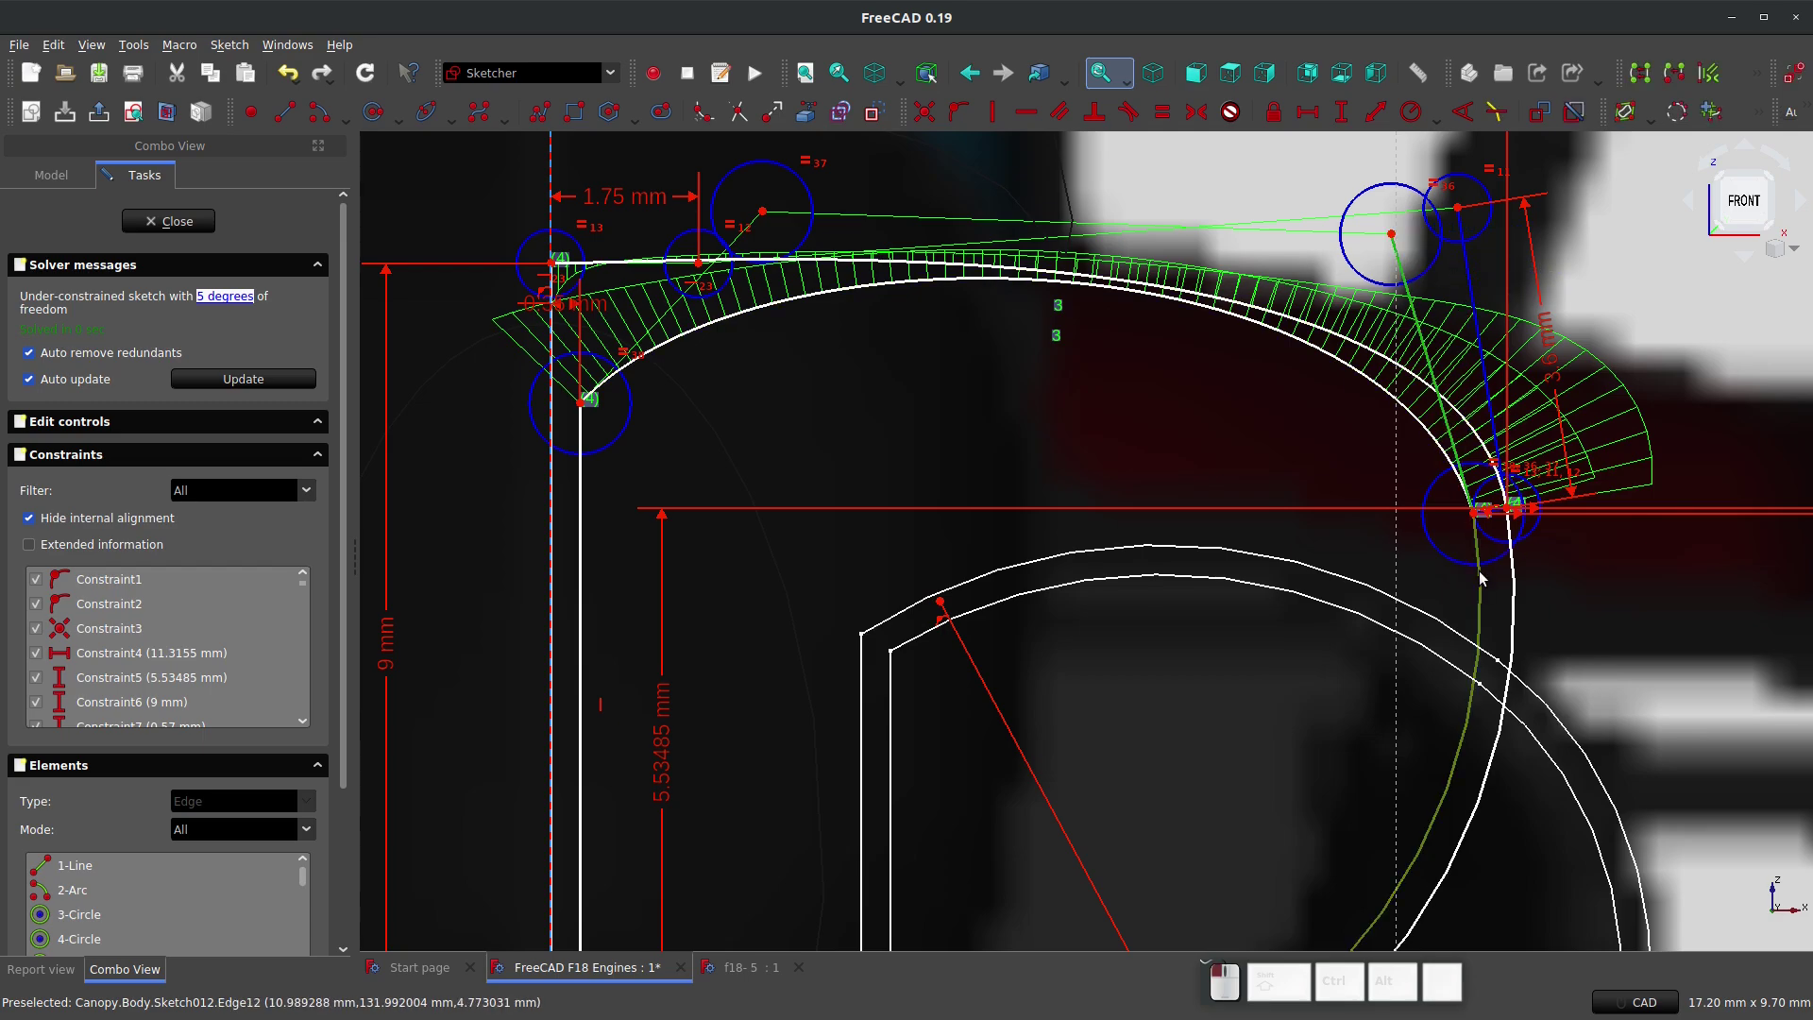
key("t")
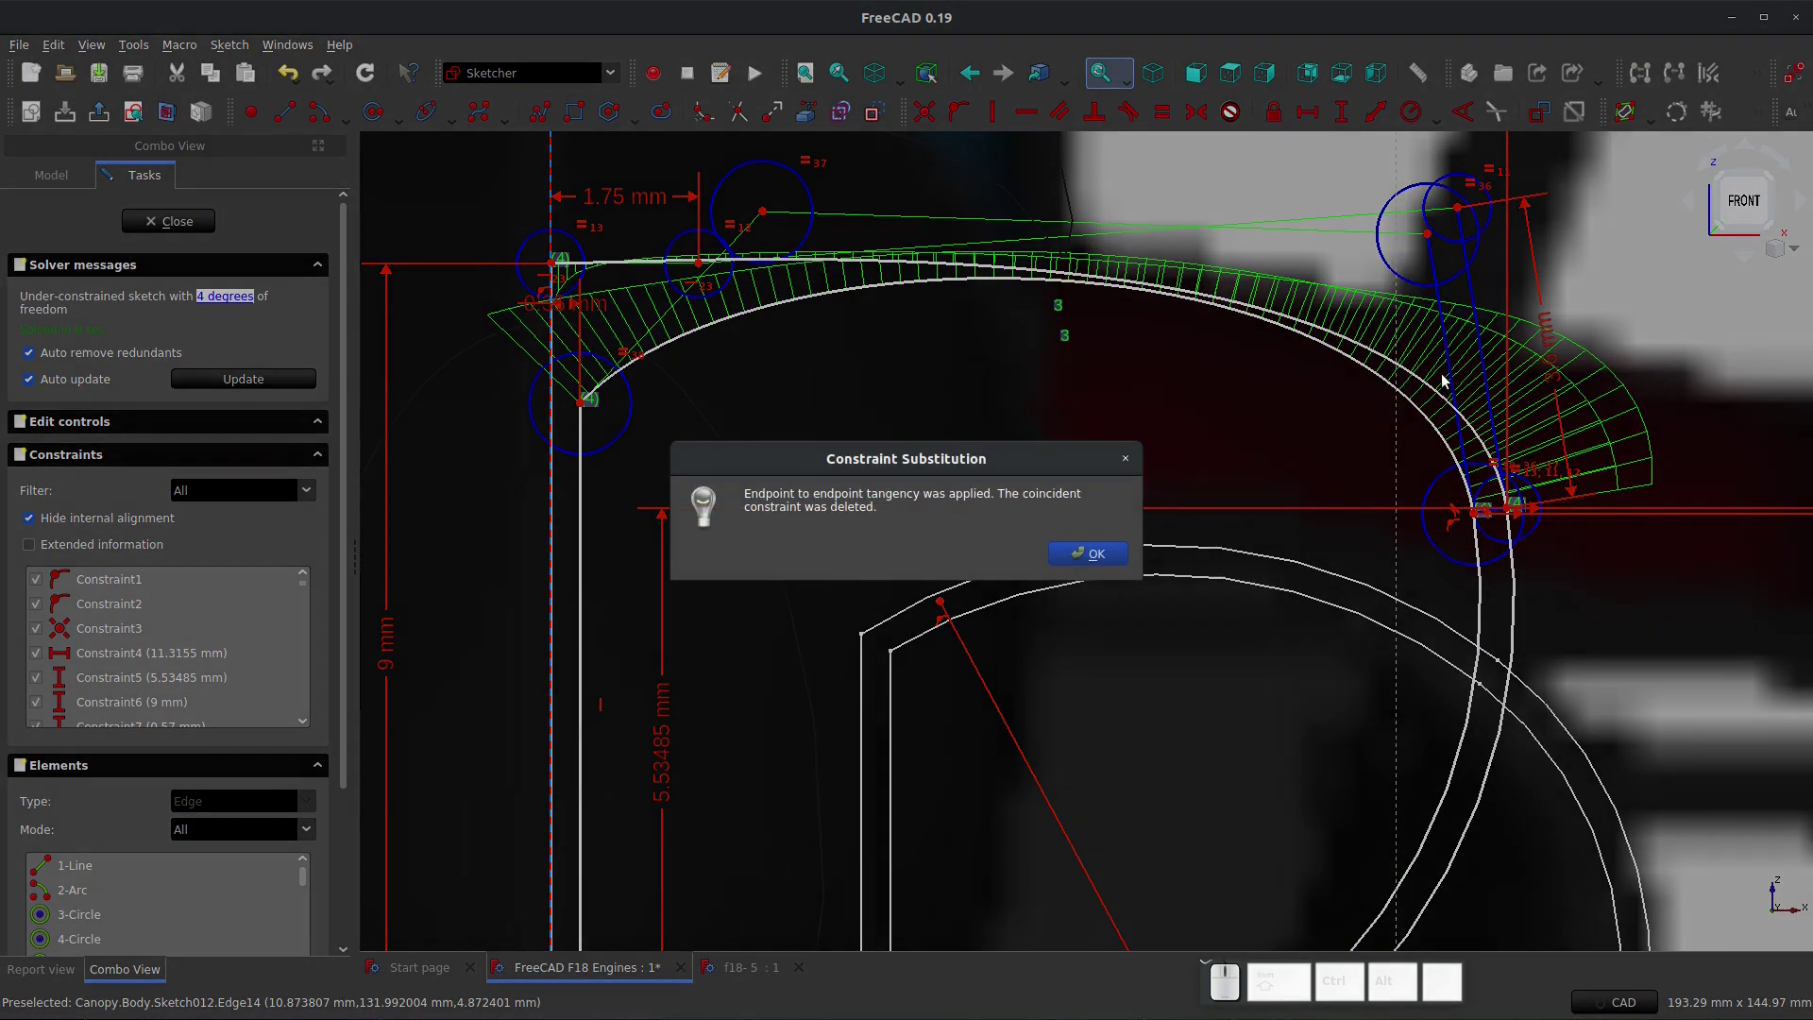
key("Return")
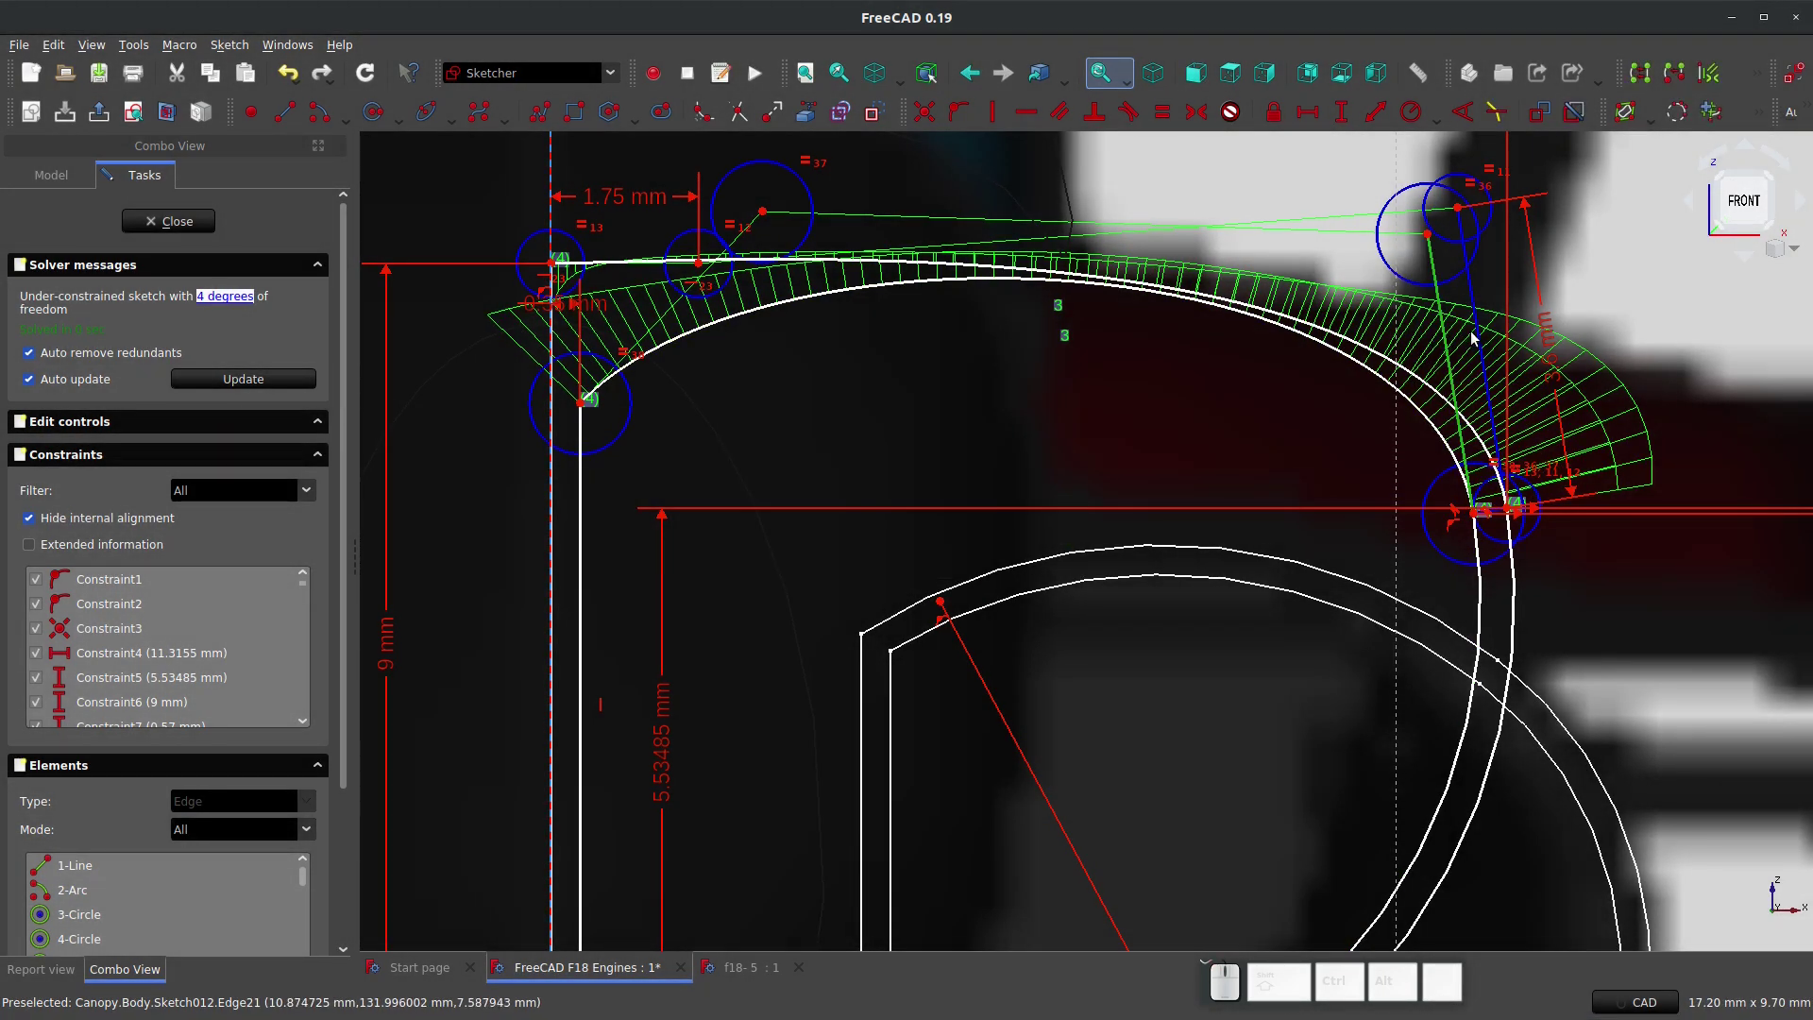
key("e")
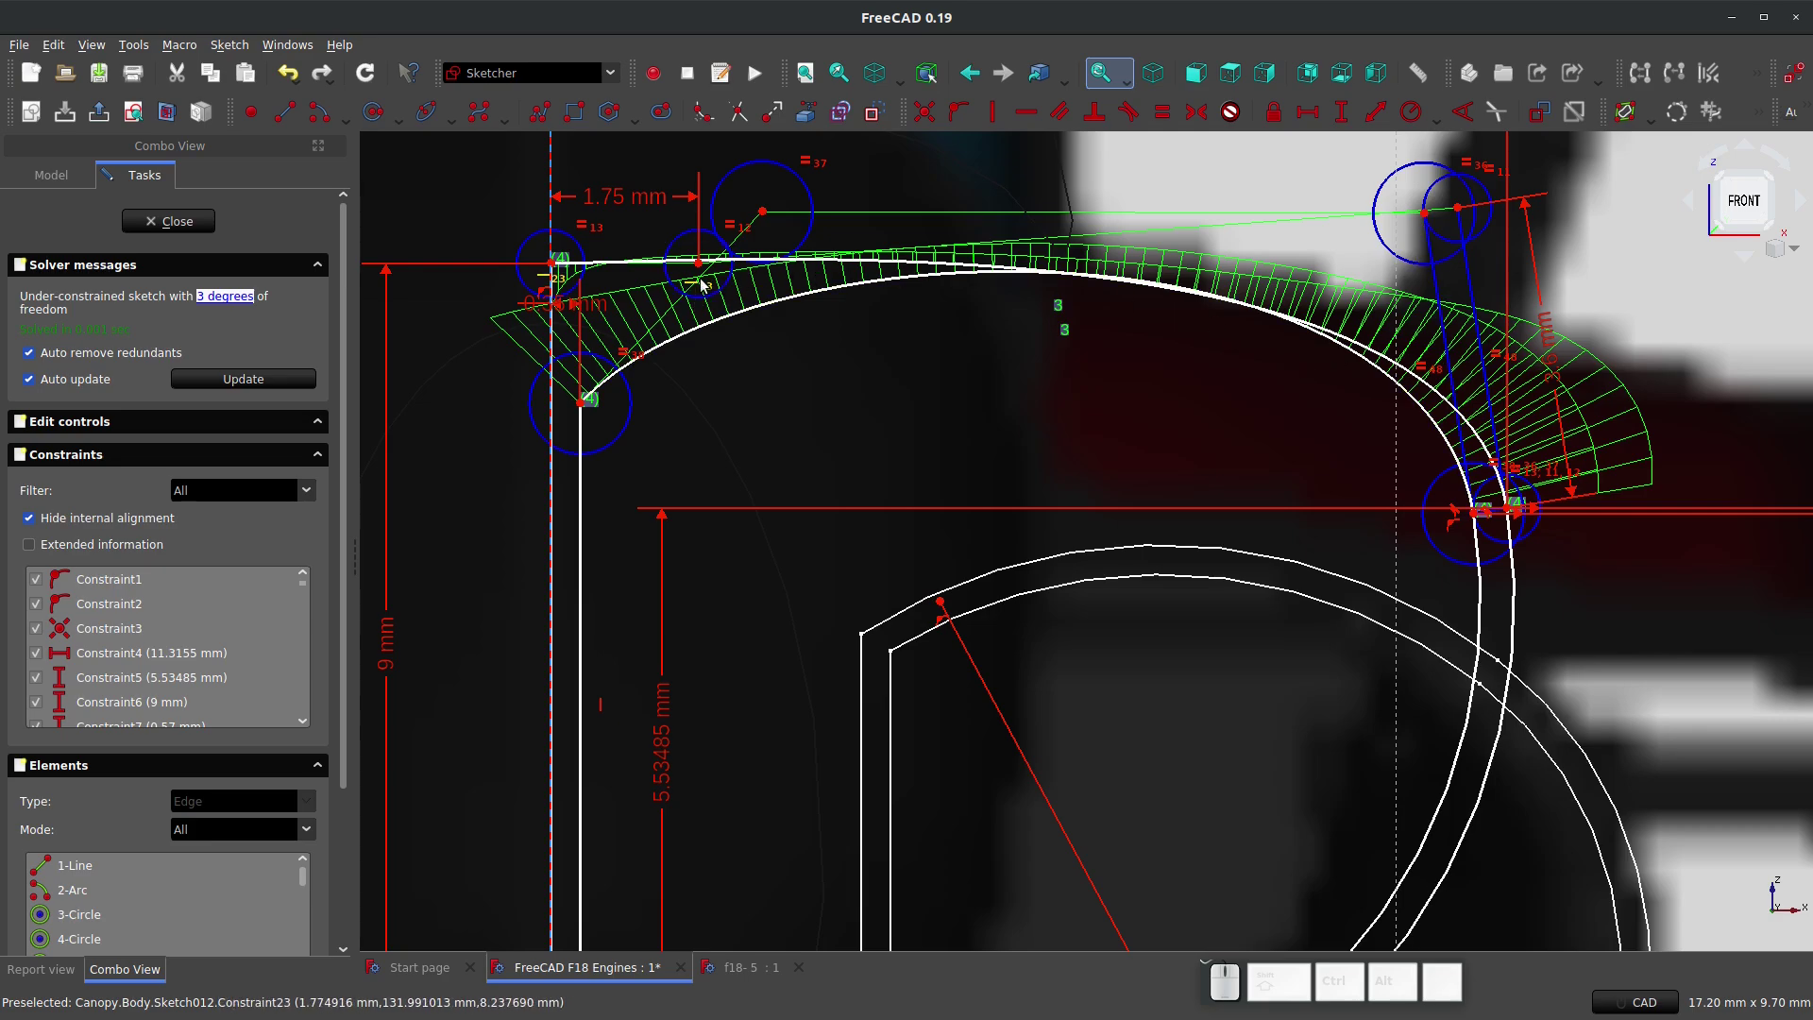
Step: Reposition the inner vertical line's top end and the neighbouring spline control point, and constrain the two points horizontally to each other
left_click_drag(797, 422, 798, 420)
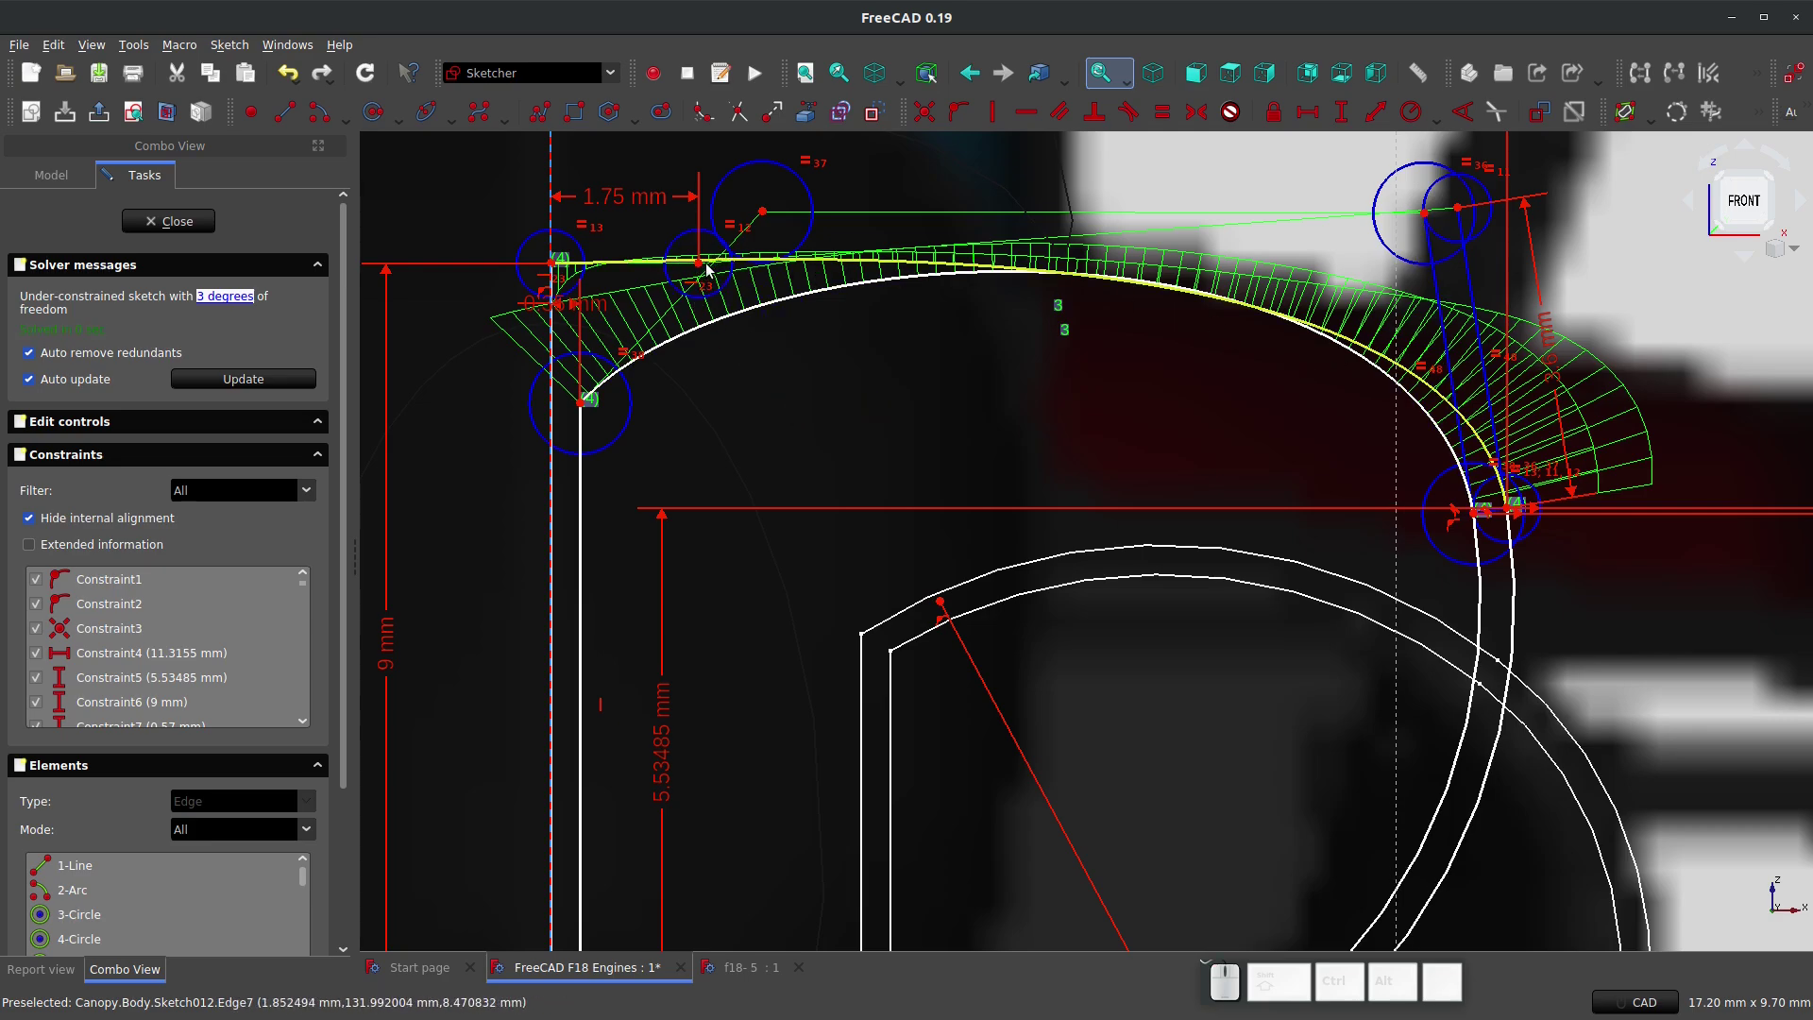
scroll(670, 292, "up", 1)
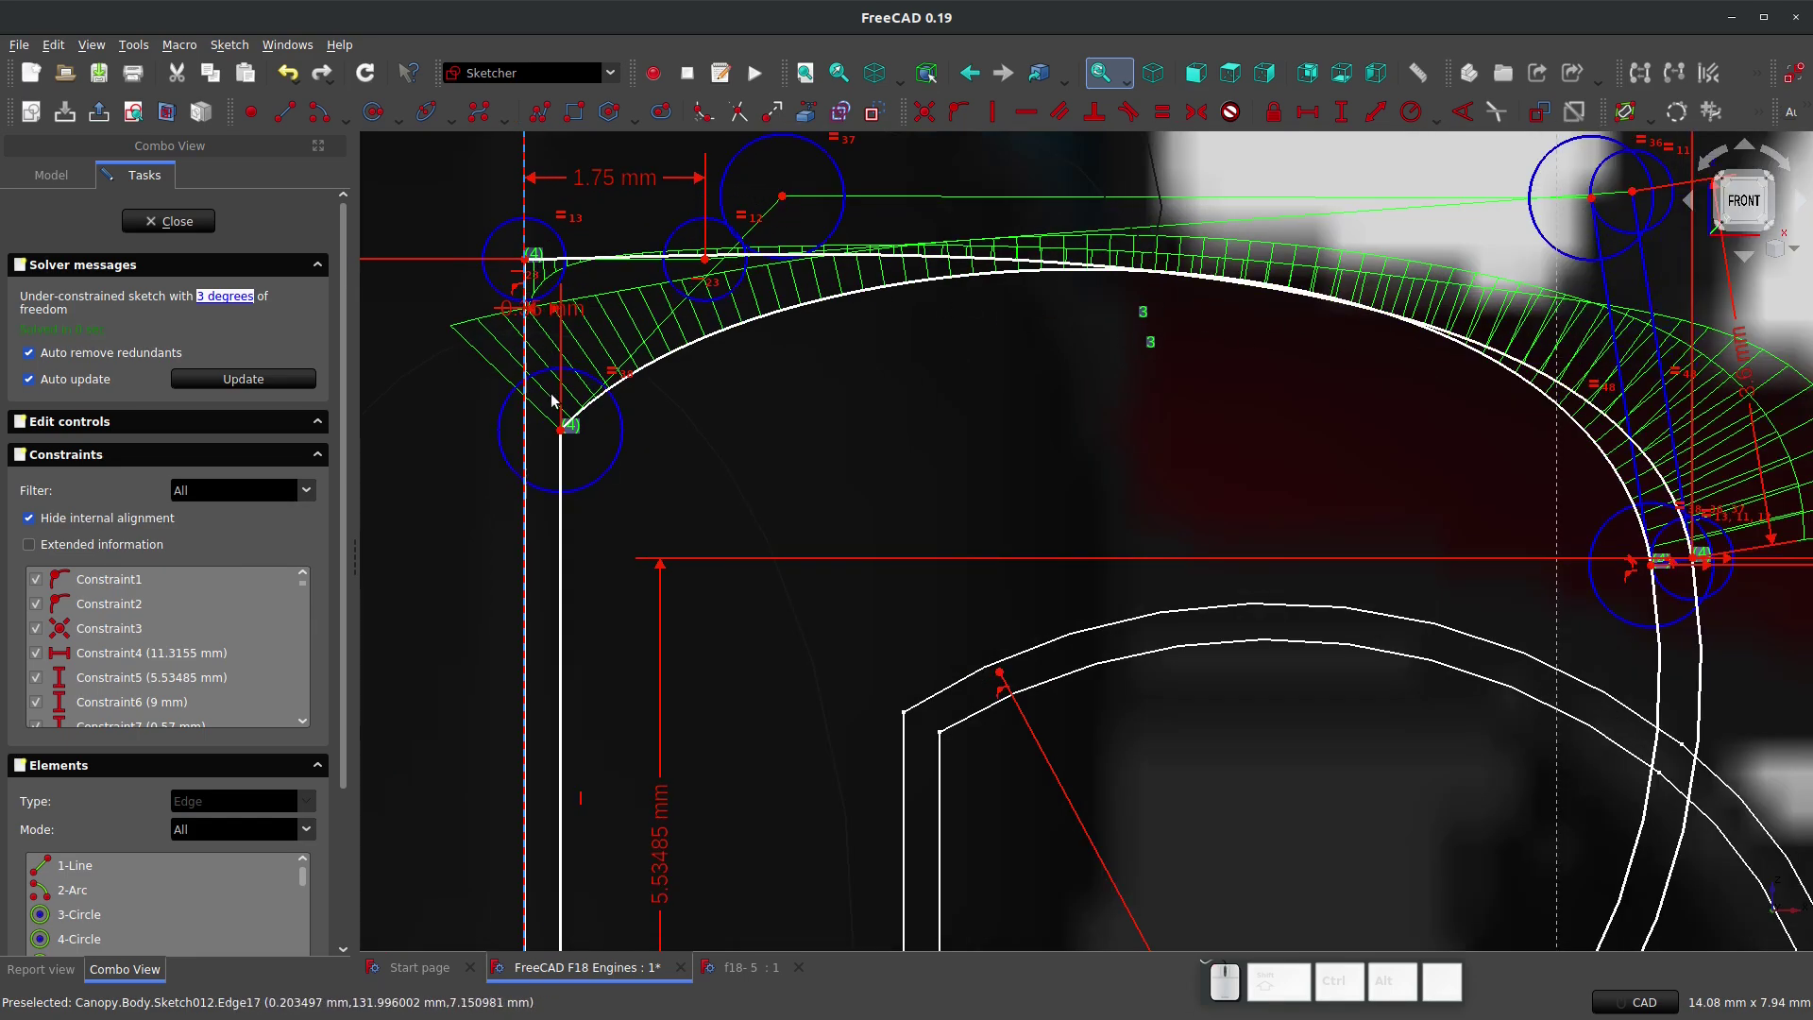
mouse_move(563, 430)
left_mouse_down()
mouse_move(581, 781)
mouse_move(563, 579)
left_mouse_up()
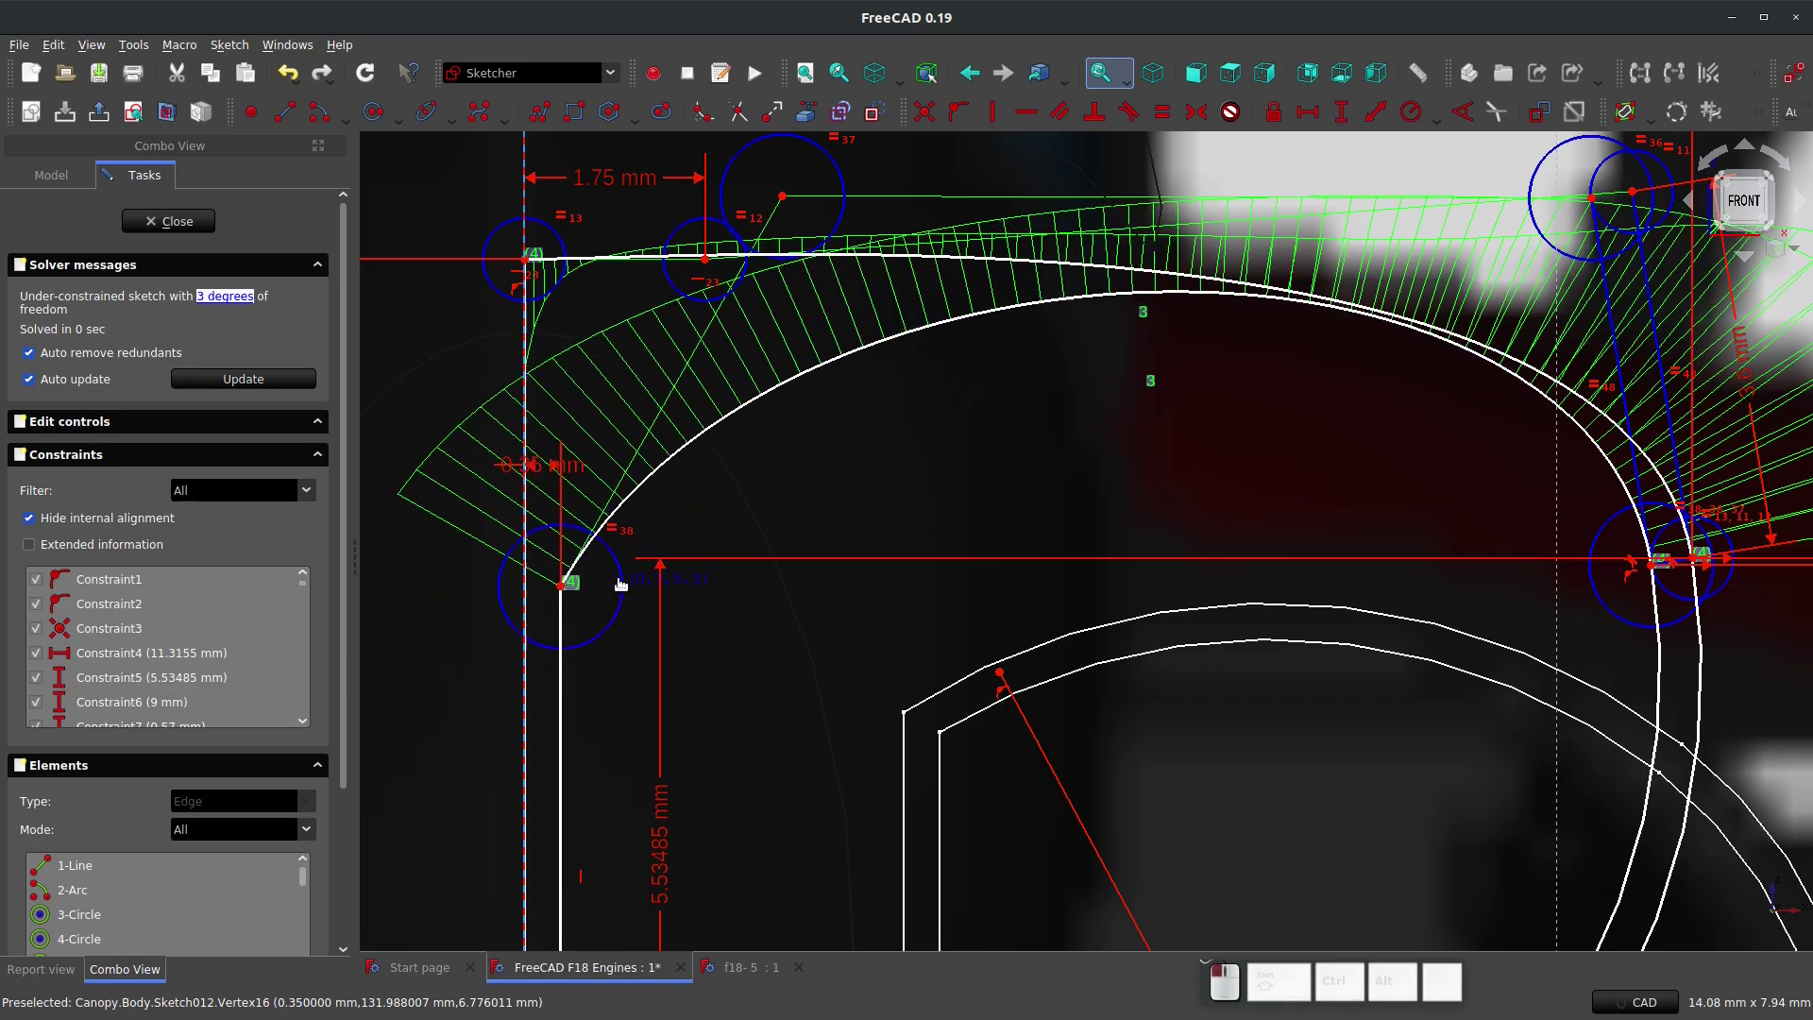
left_click_drag(782, 197, 897, 371)
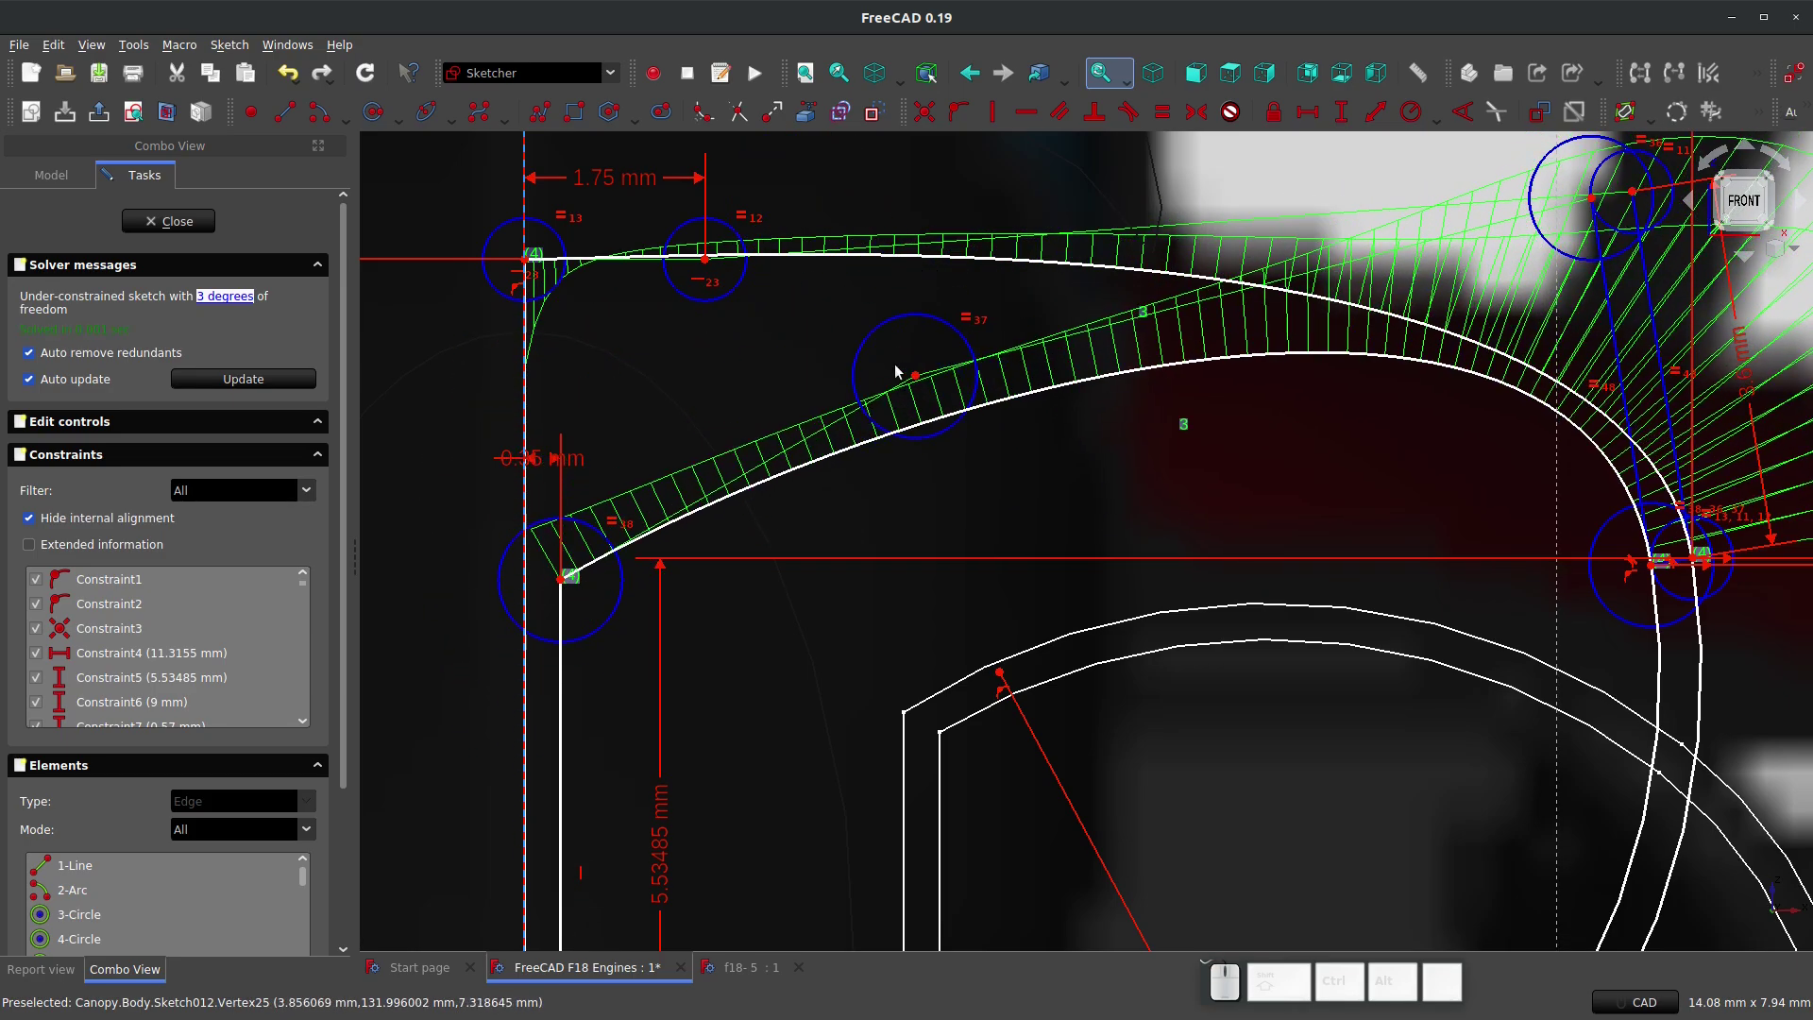
left_click(559, 576)
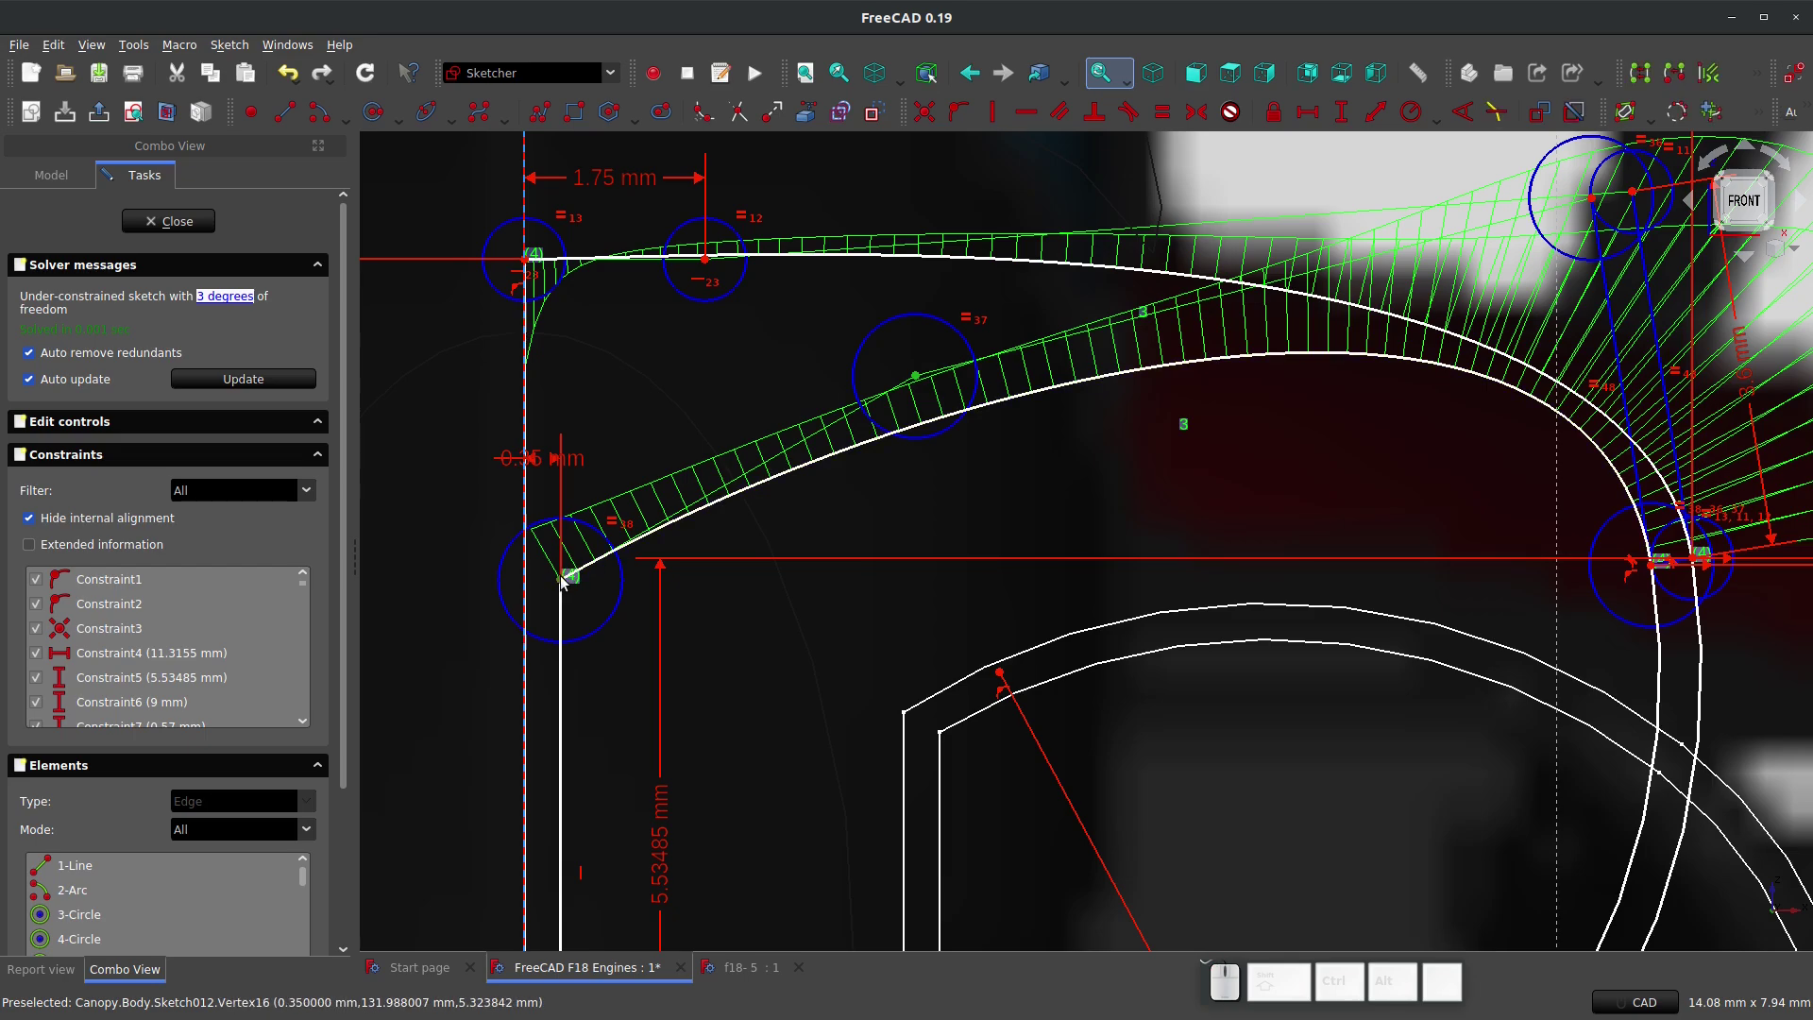
key("h")
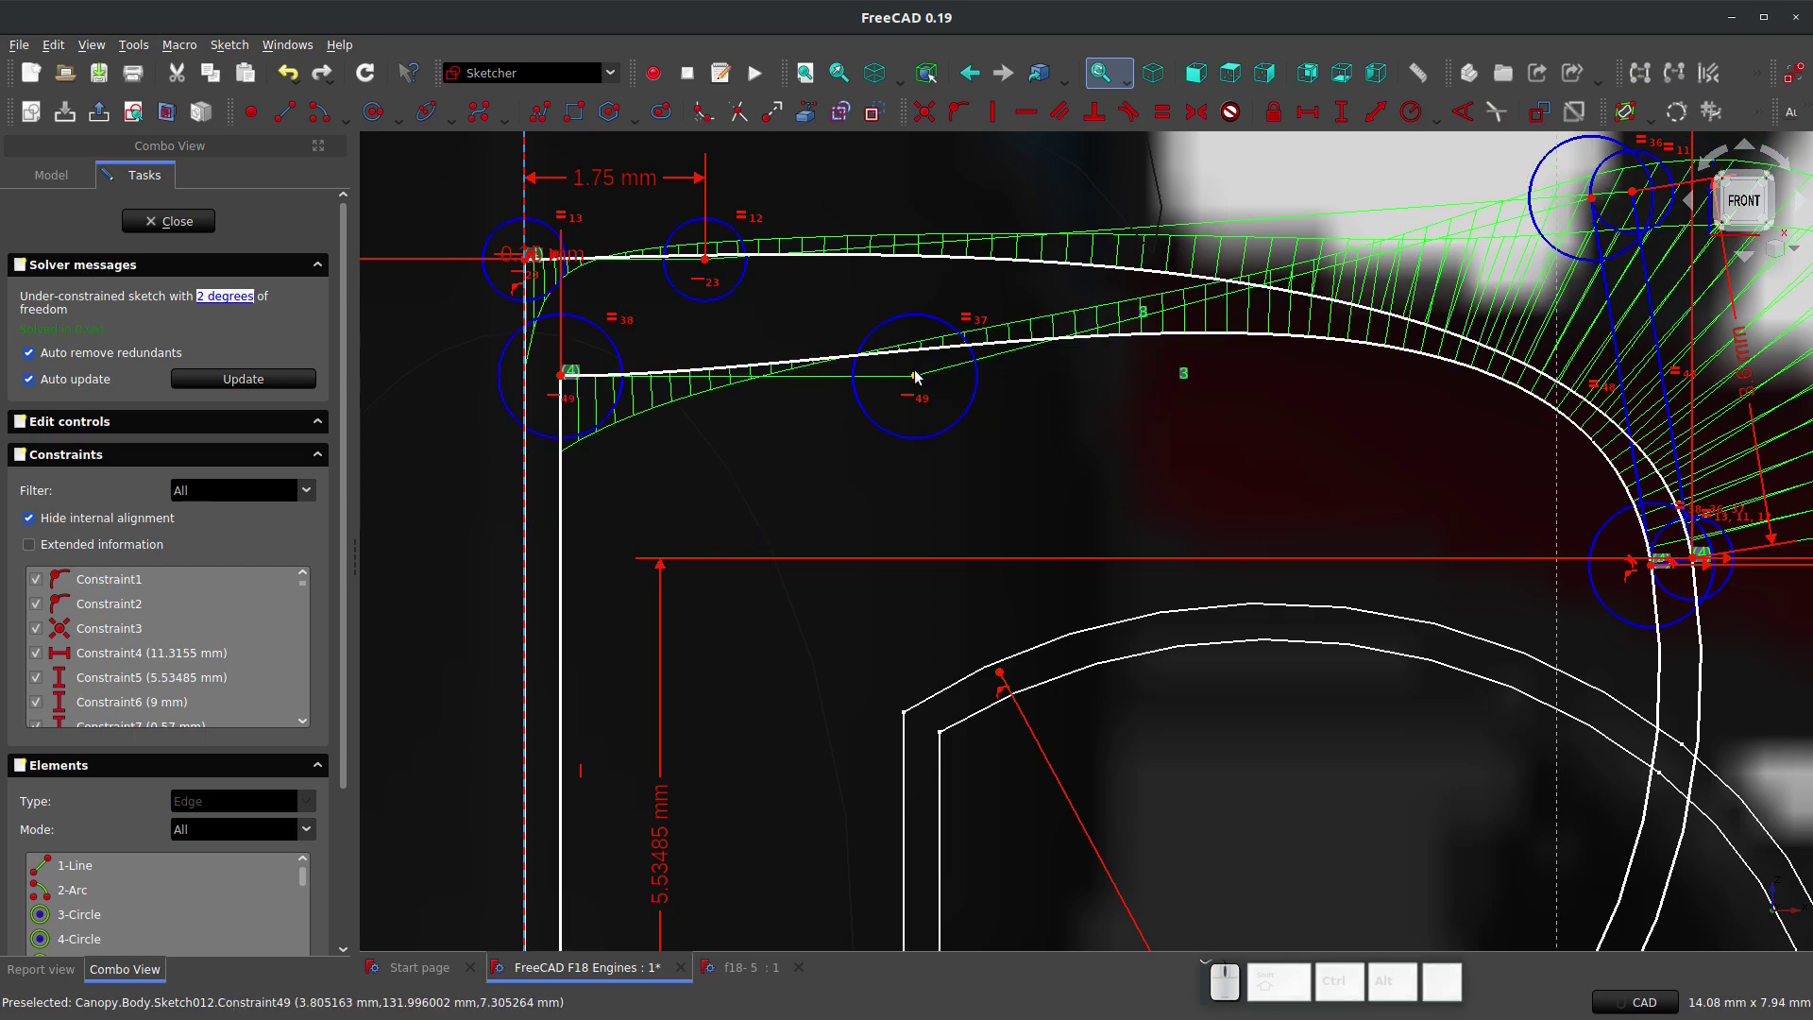
left_click_drag(915, 376, 767, 346)
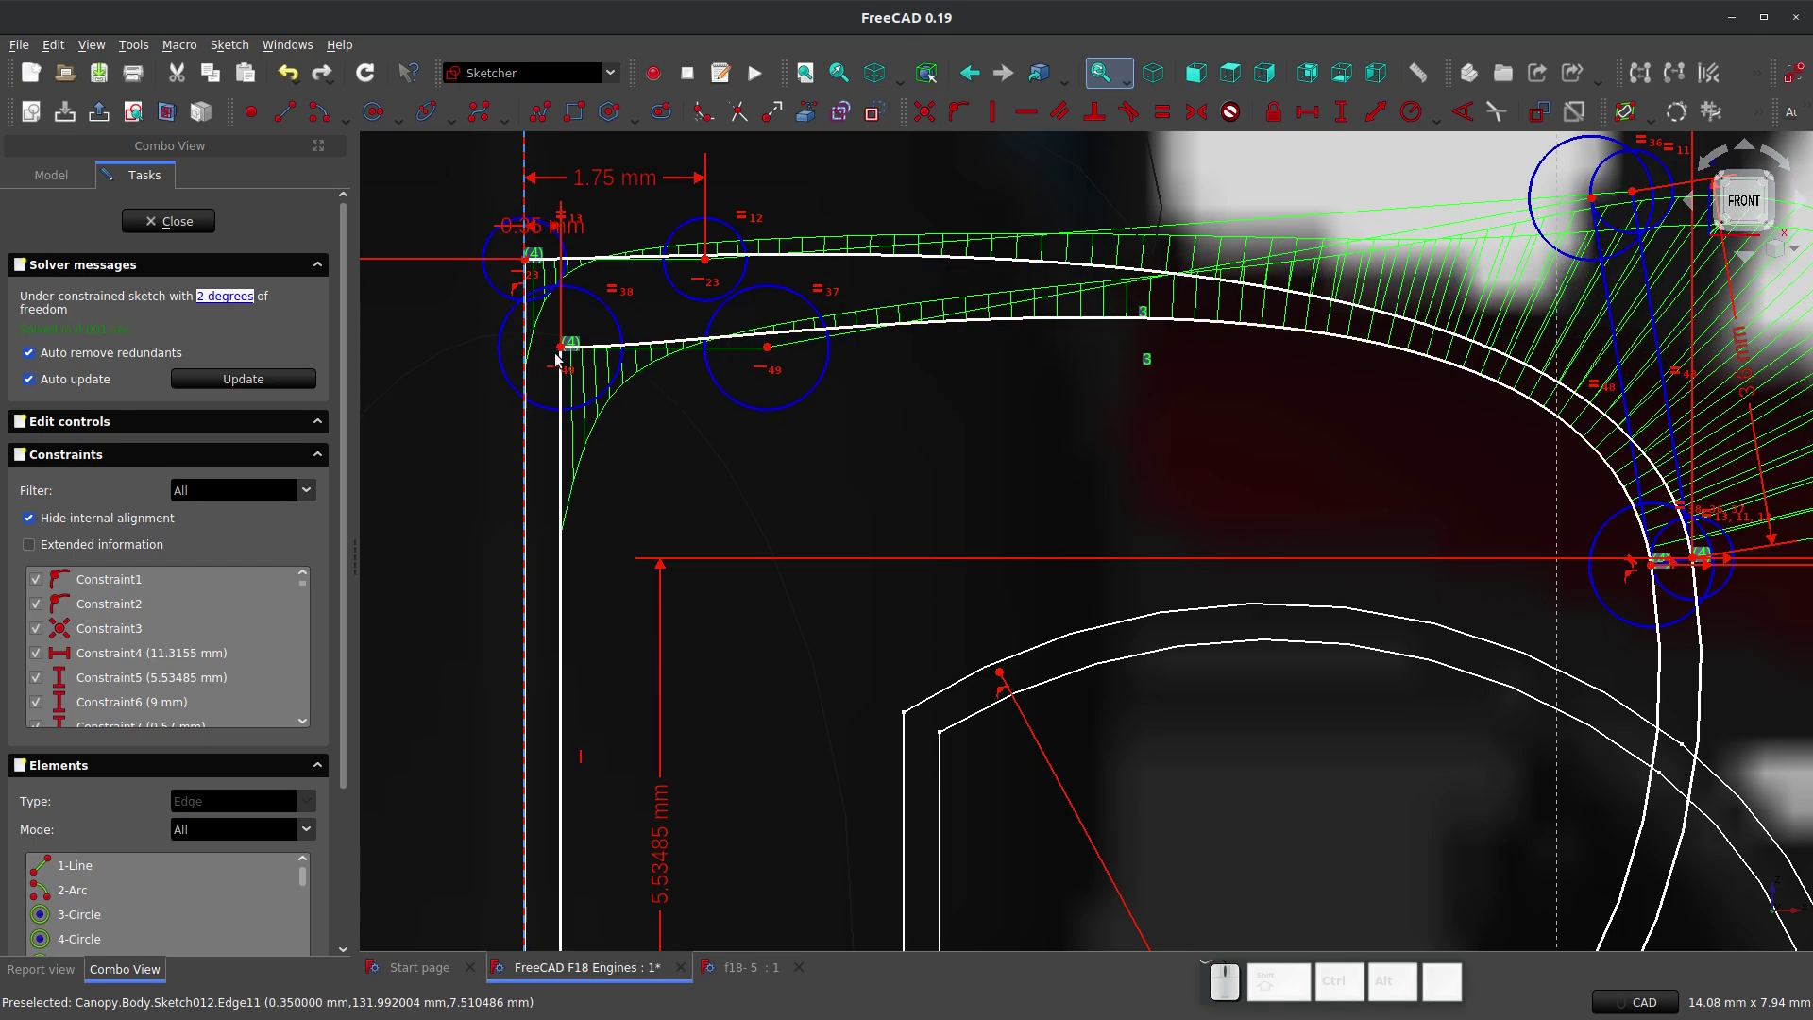
Step: Dimension the inner control point 1.75 mm horizontally from the inner line's top, and set that top 0.35 mm vertically below the outer corner
left_click(583, 359)
left_click(767, 347)
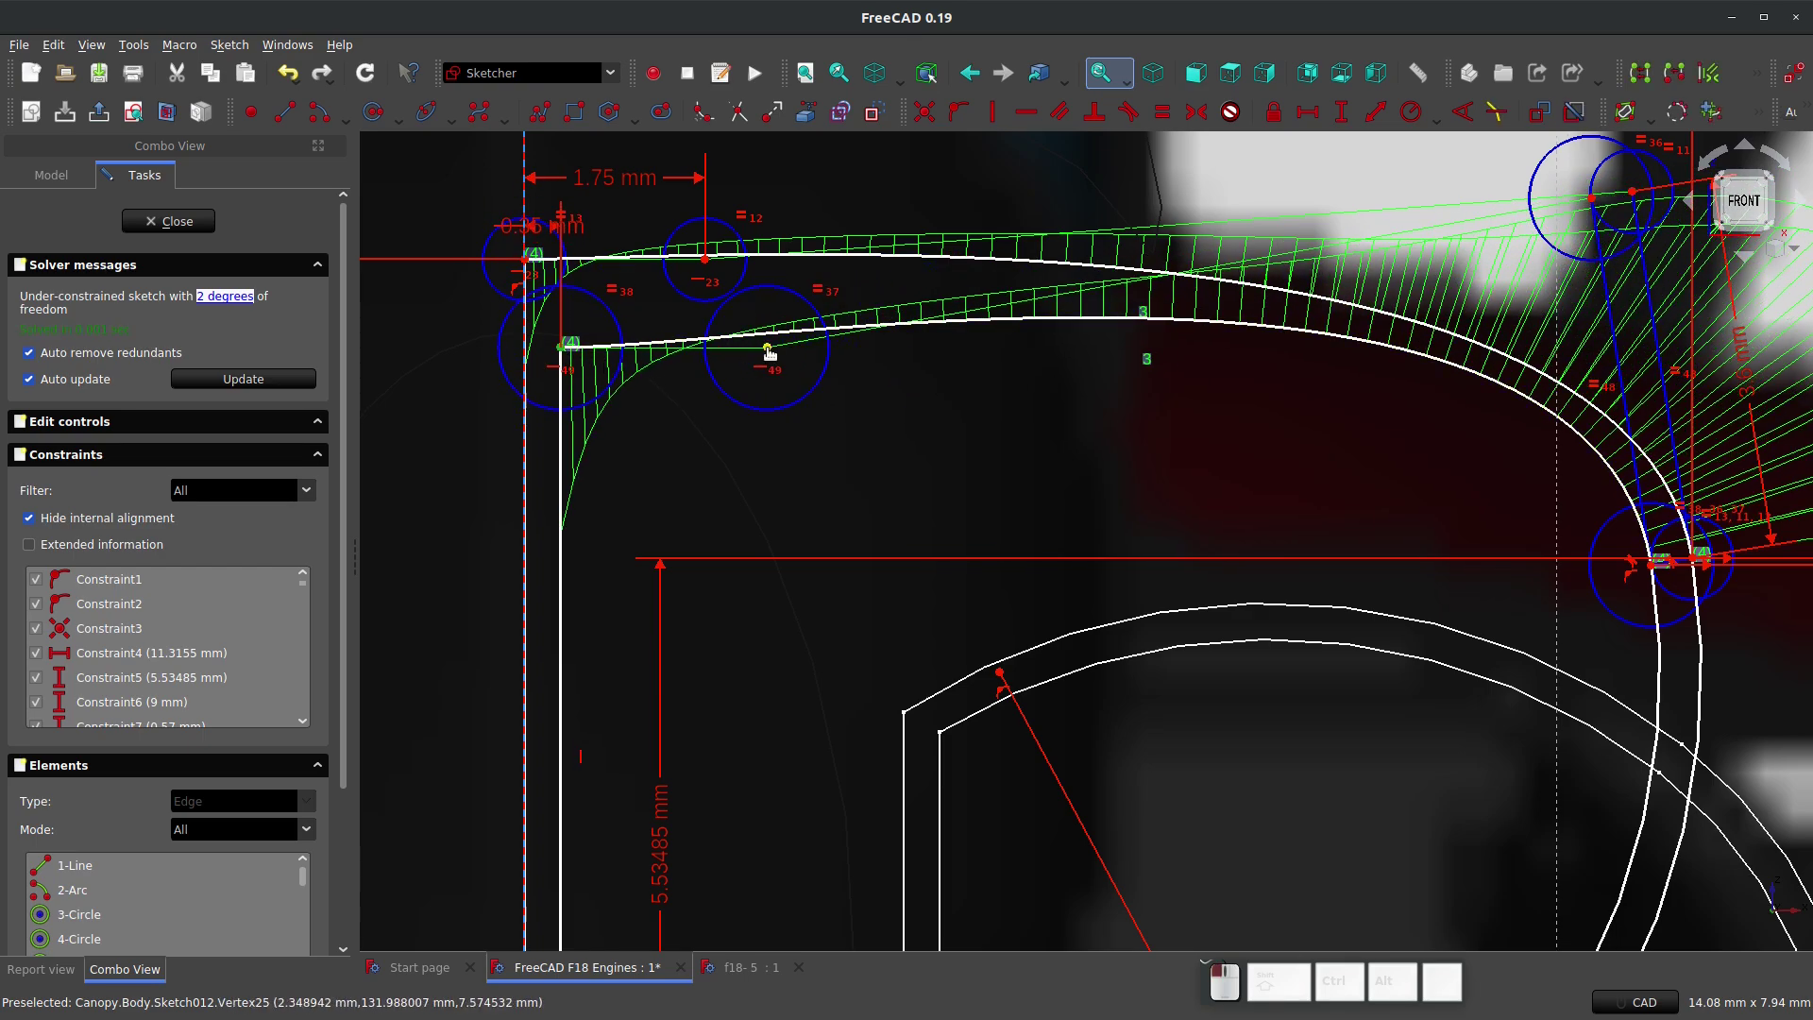
type("l1.75")
key("Return")
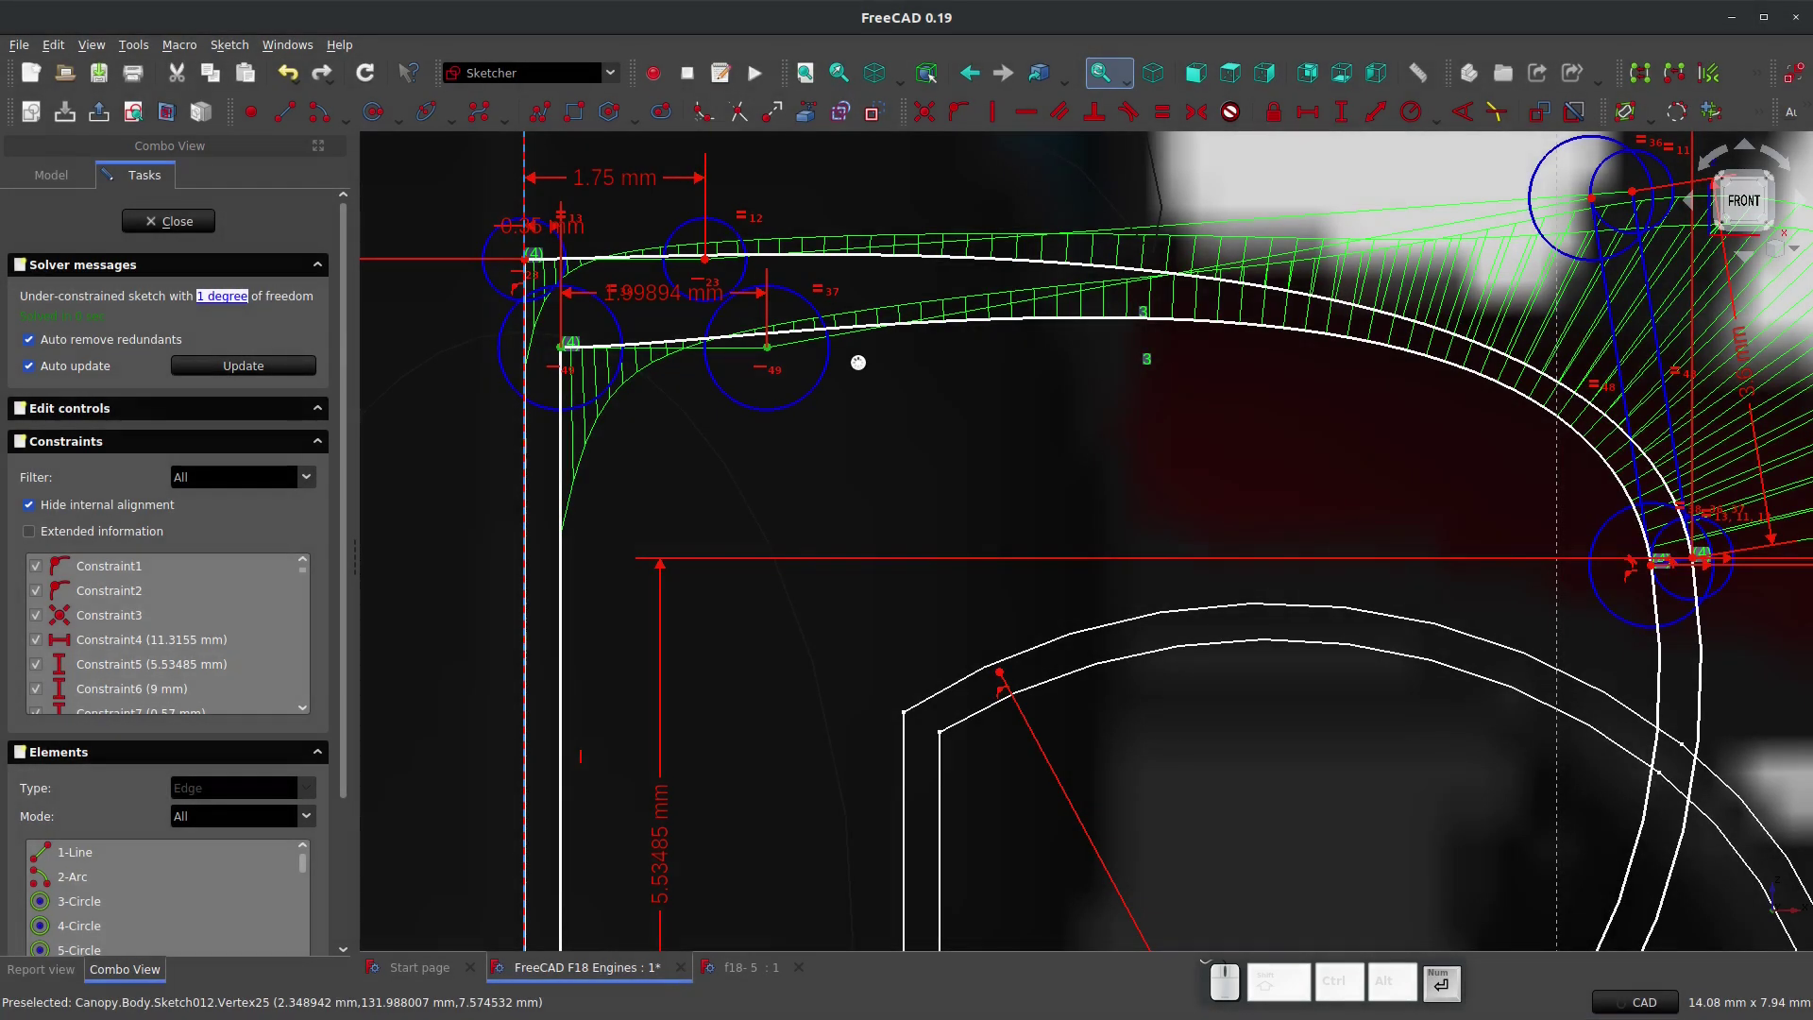
left_click(560, 348)
left_click(522, 259)
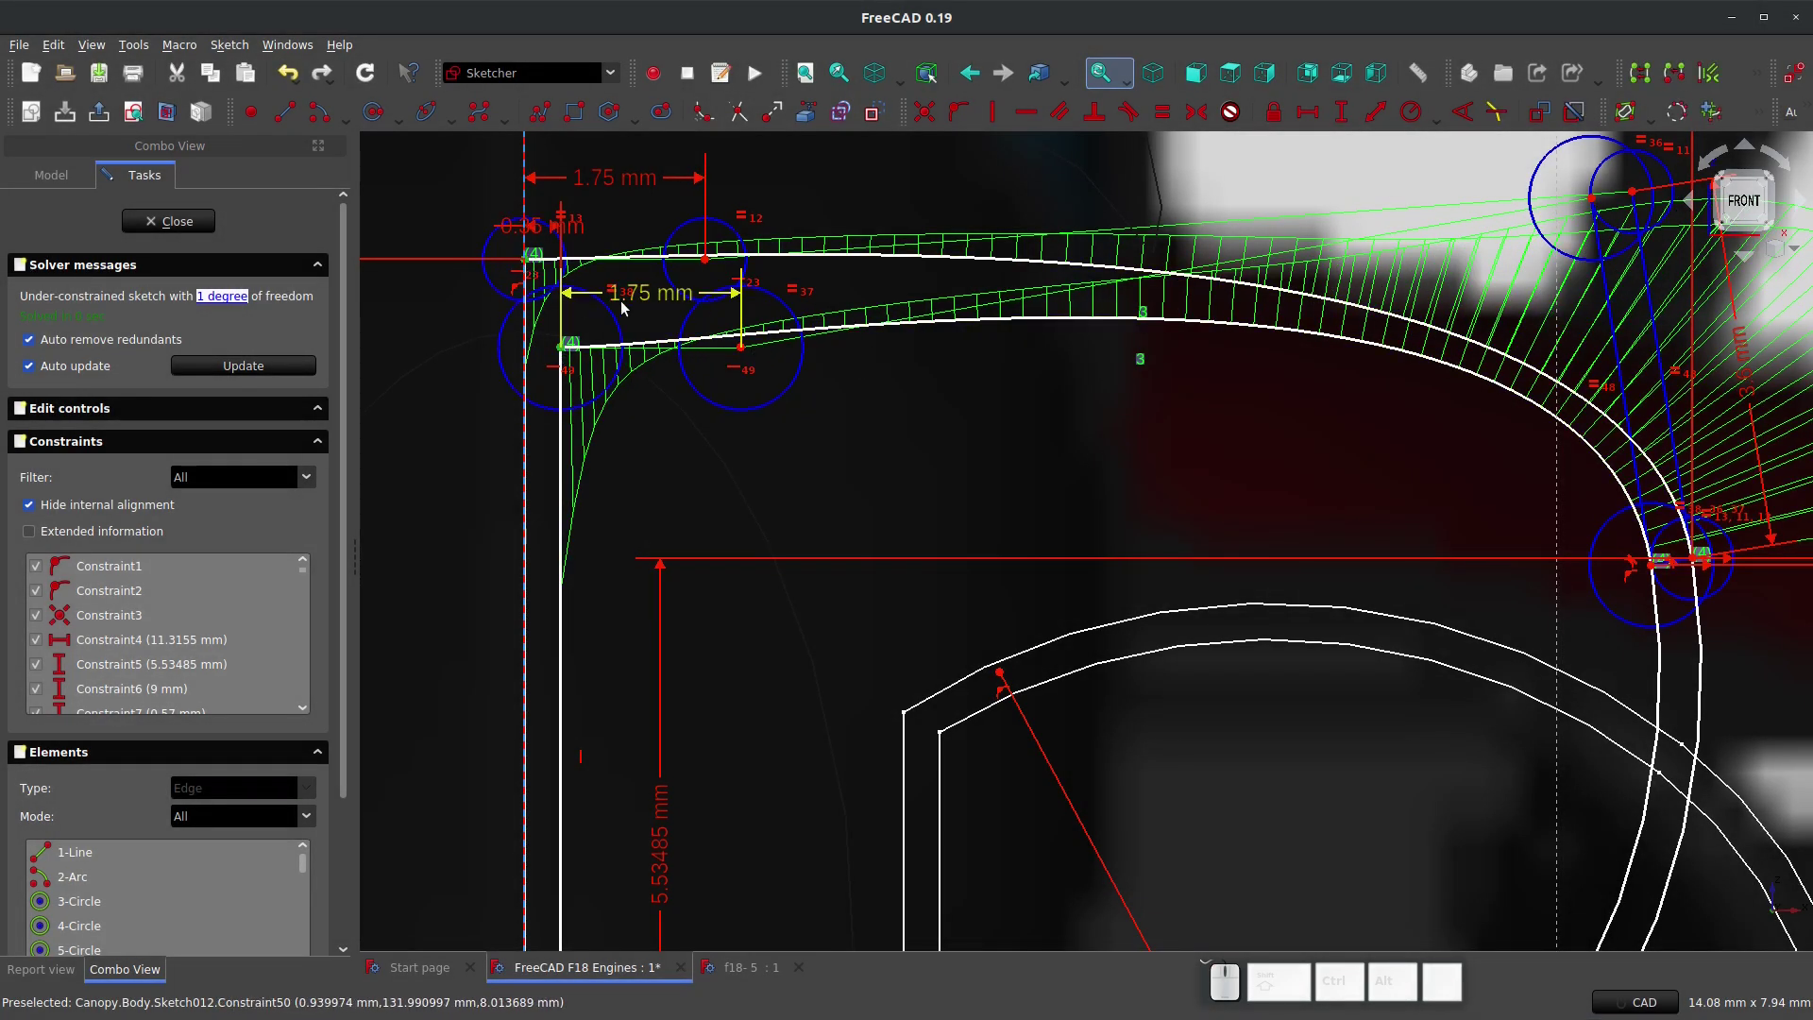
type("i0.4")
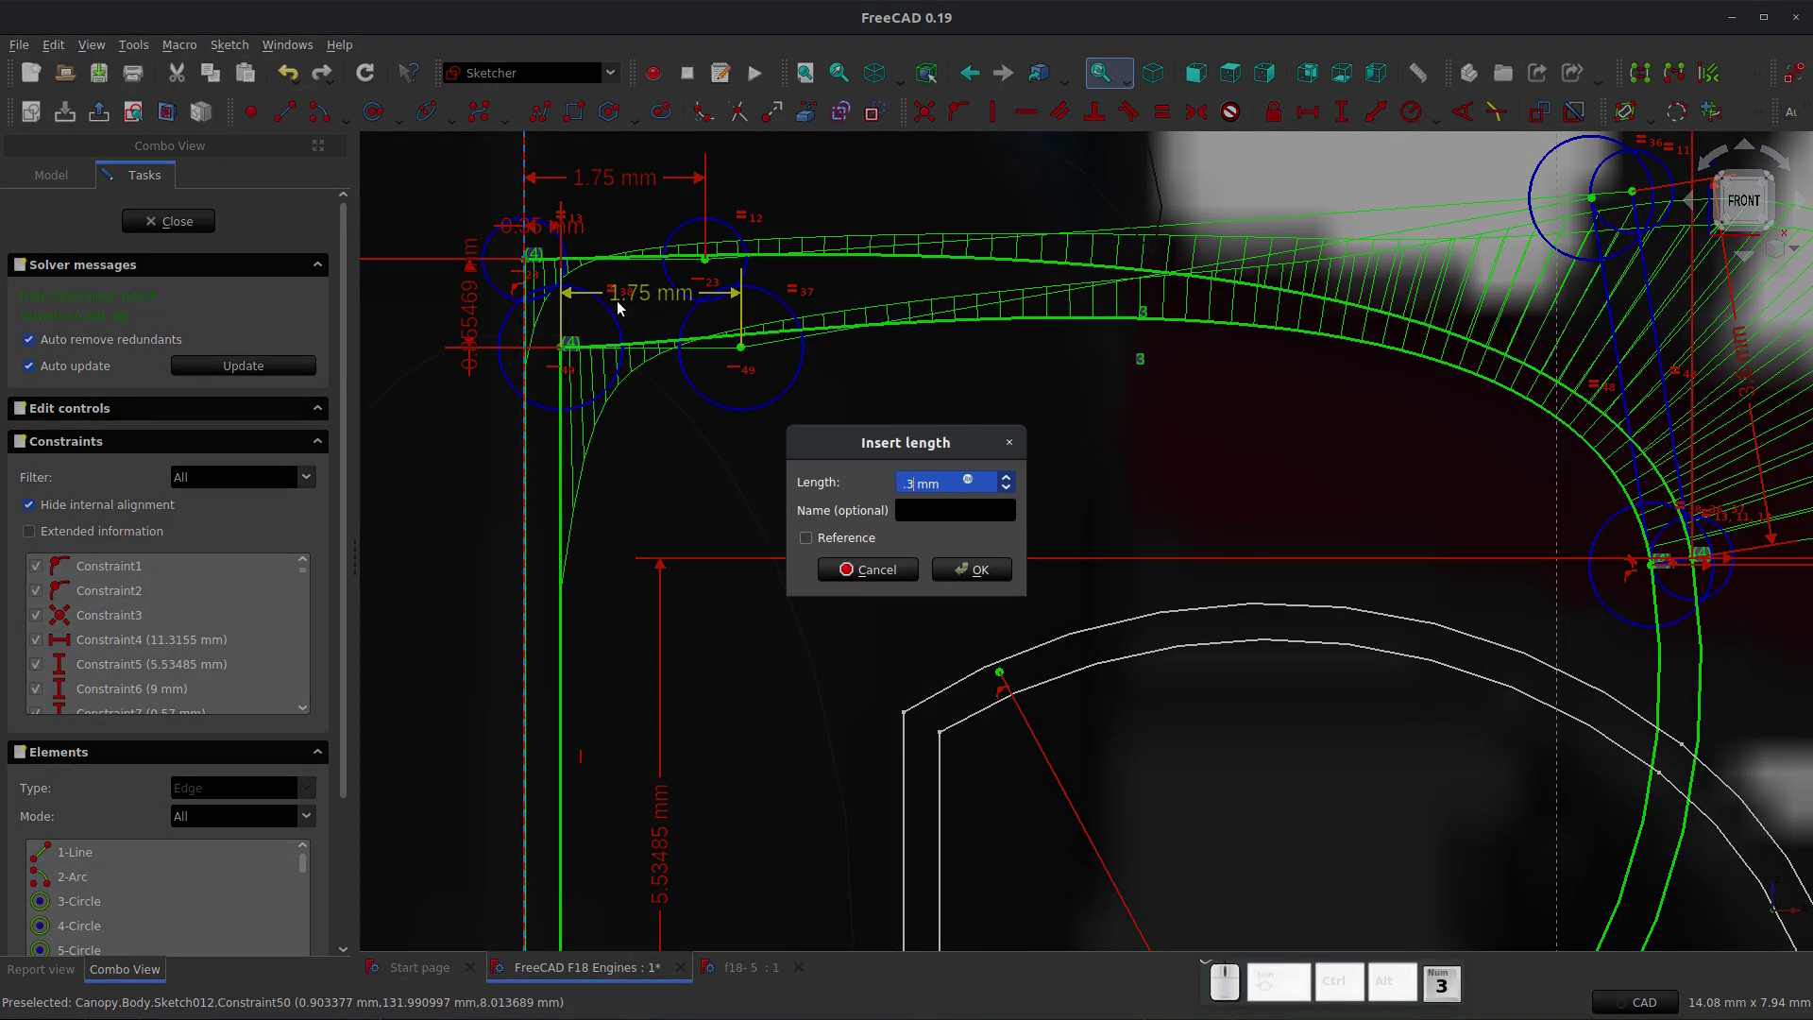
key("Return")
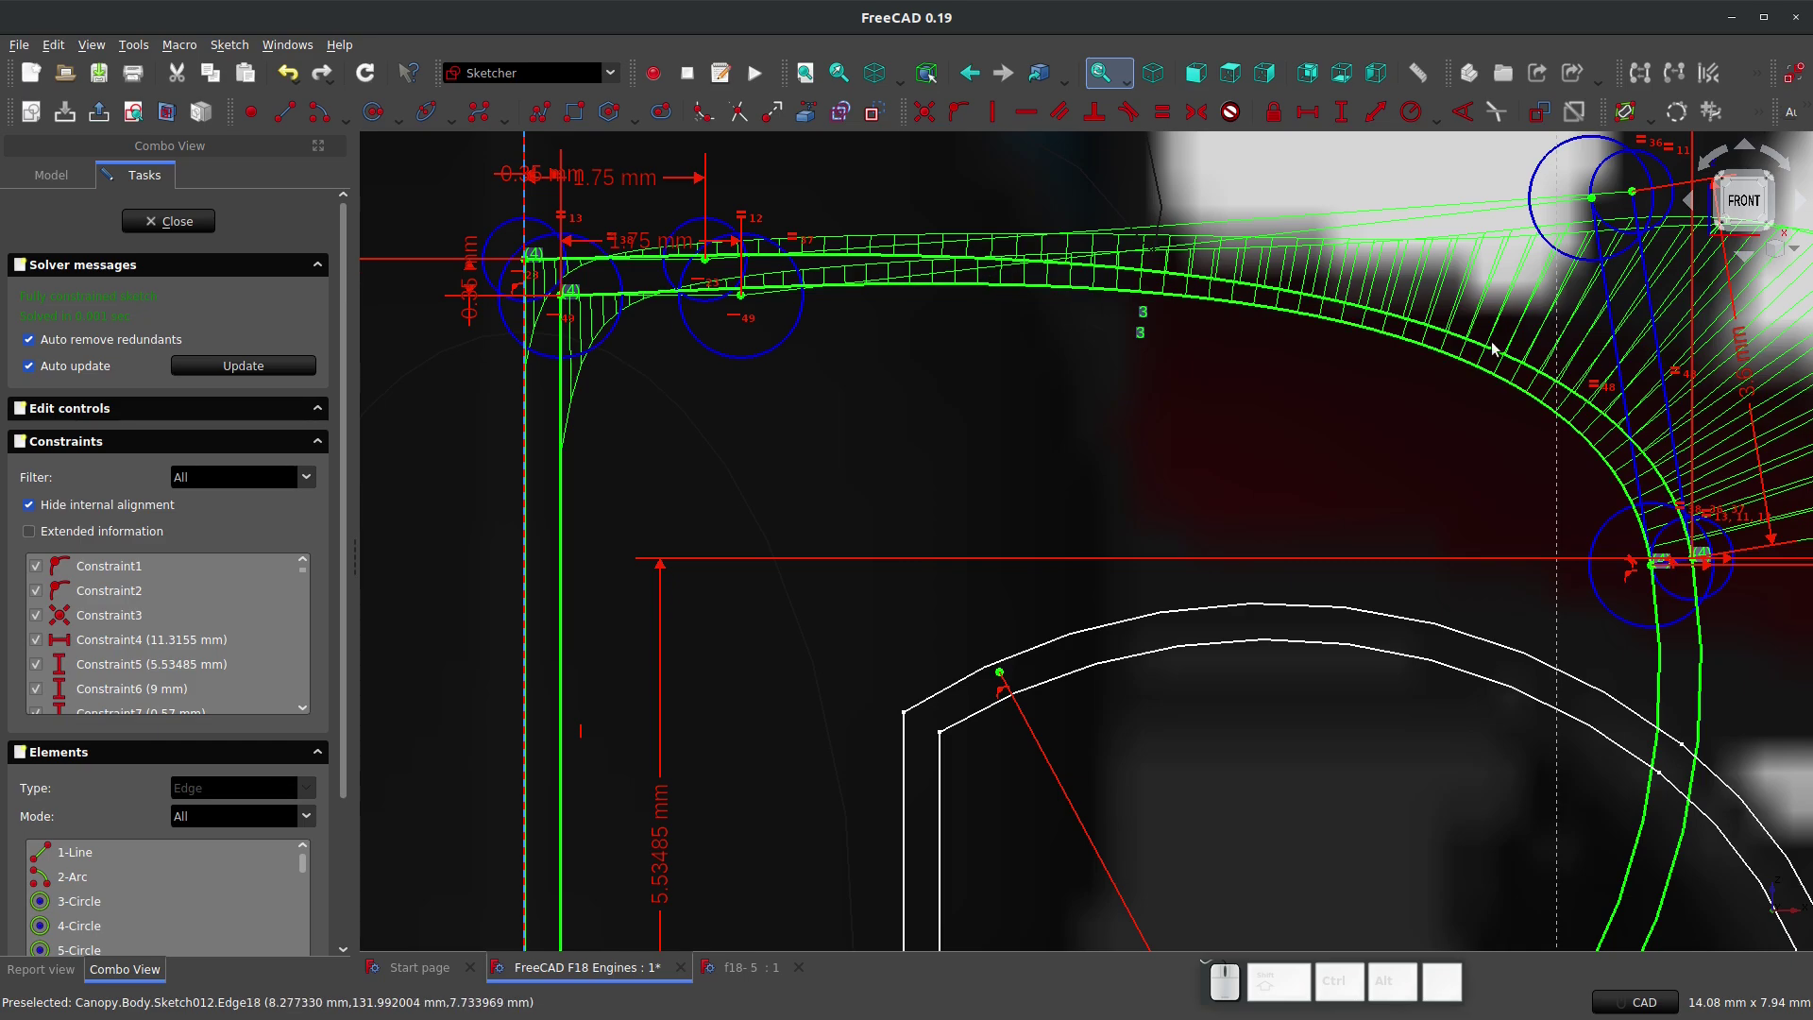
Step: Replace the equal-length constraint between the spline handles with a length slightly under 3.60 mm on the inner handle, and close the sketch
left_click(1596, 387)
key("Delete")
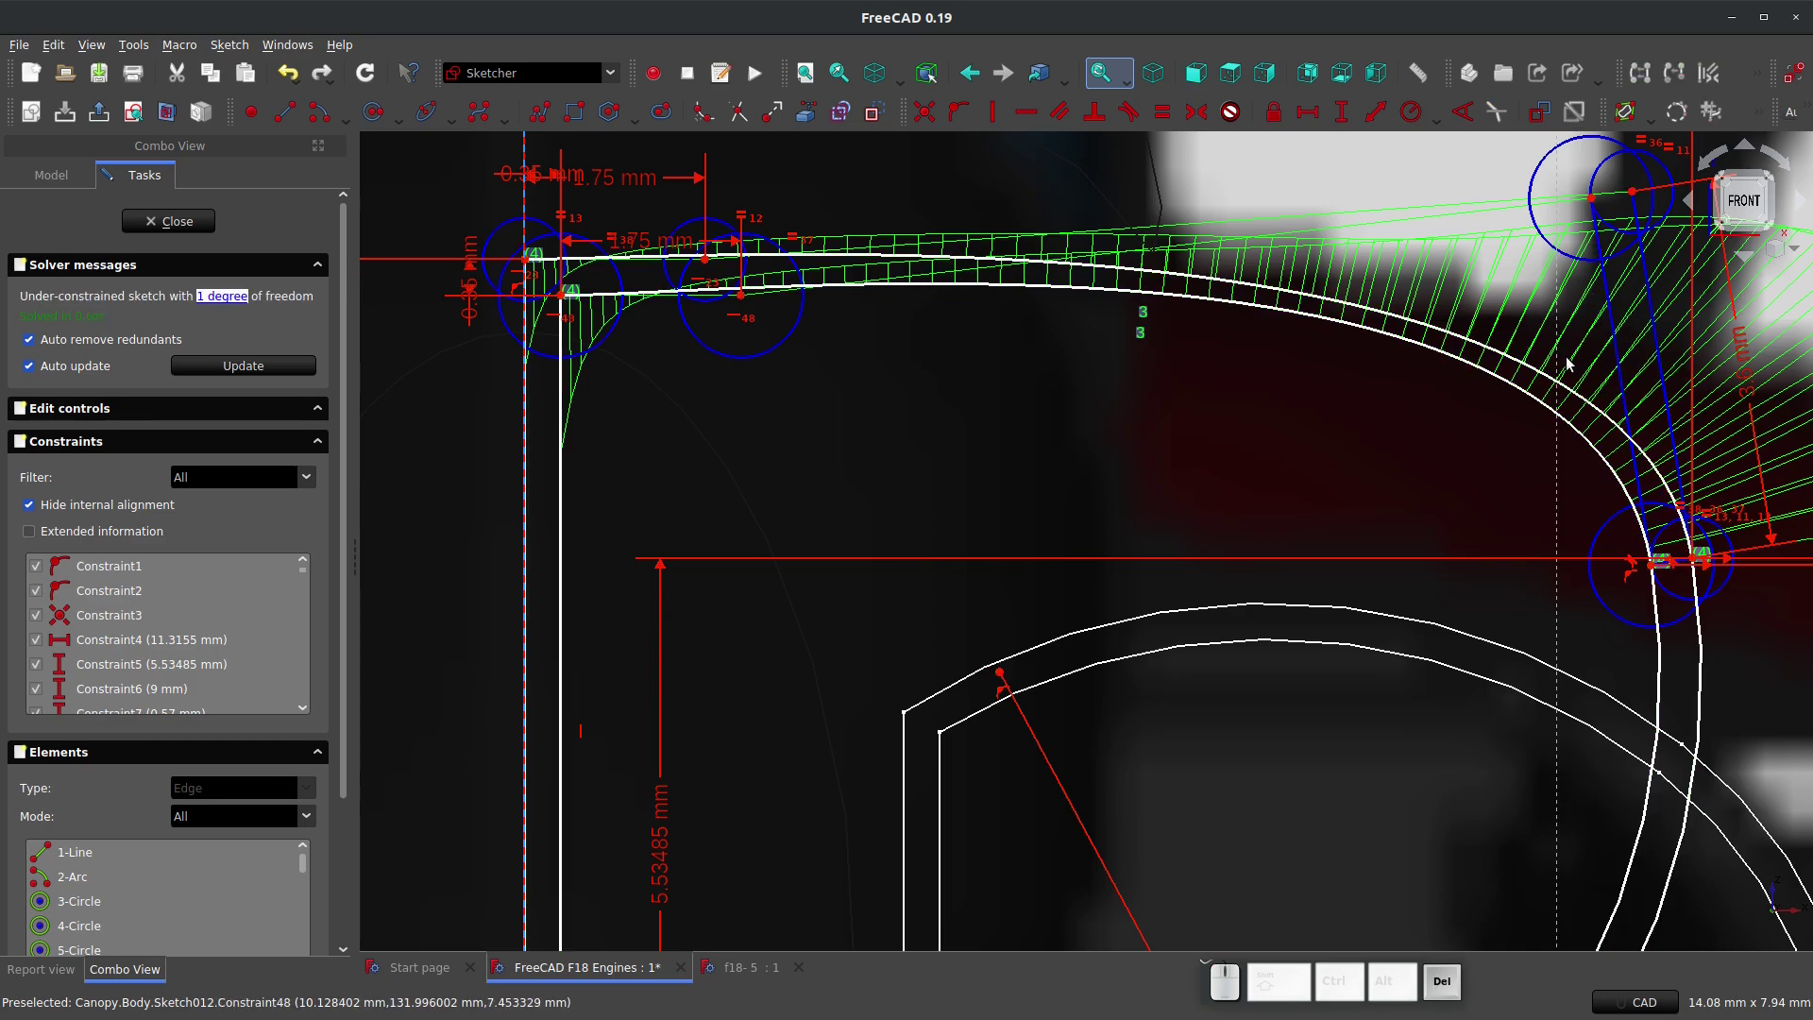
left_click(1377, 114)
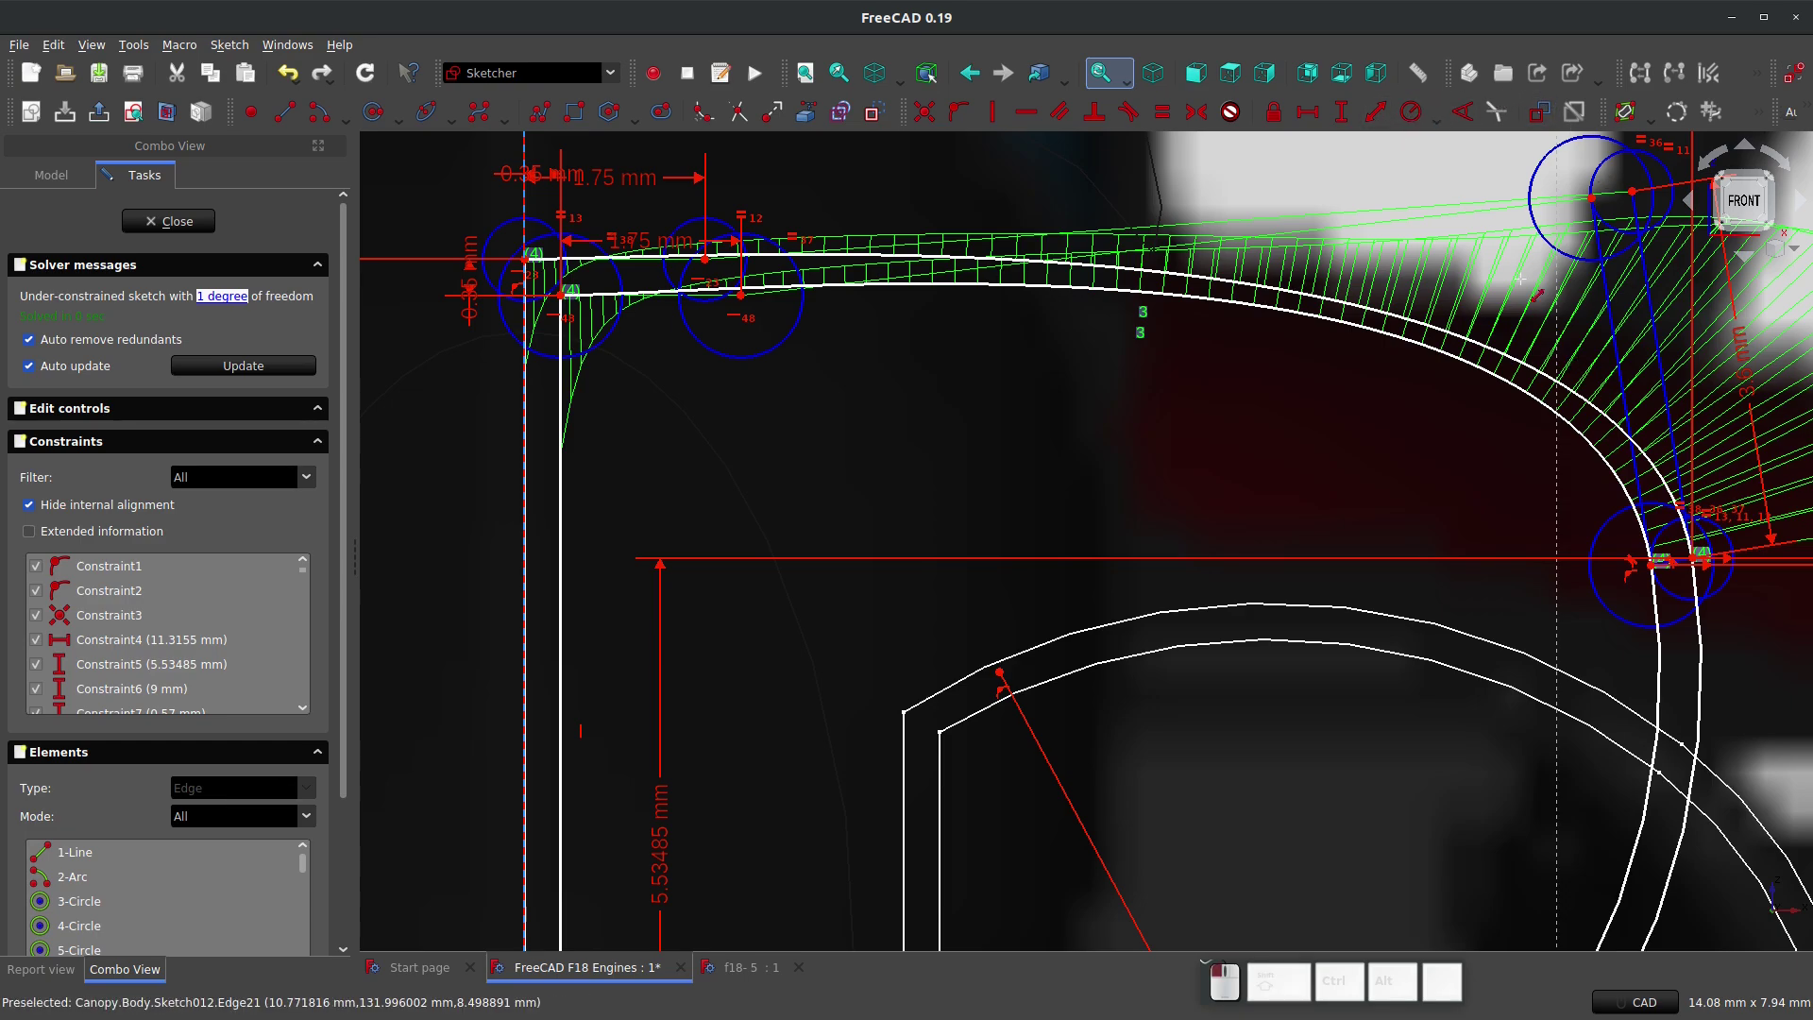
left_click(1602, 359)
key("Right")
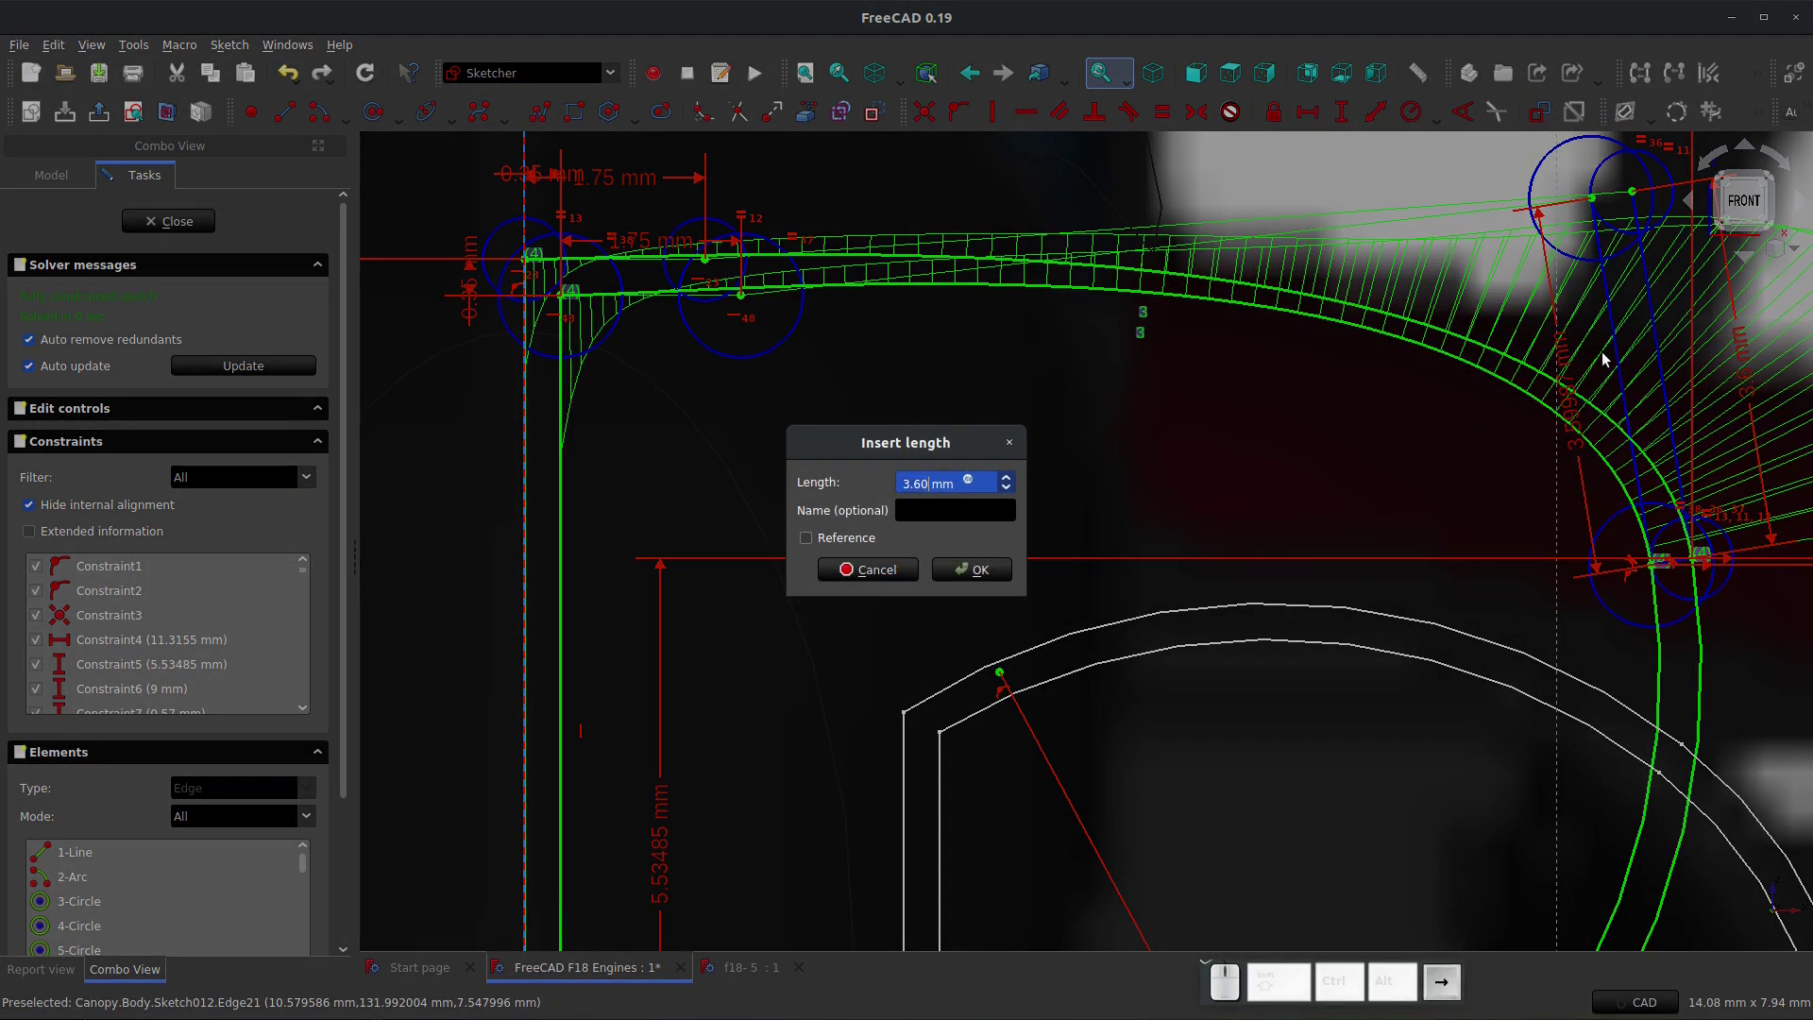
type("-")
key("Return")
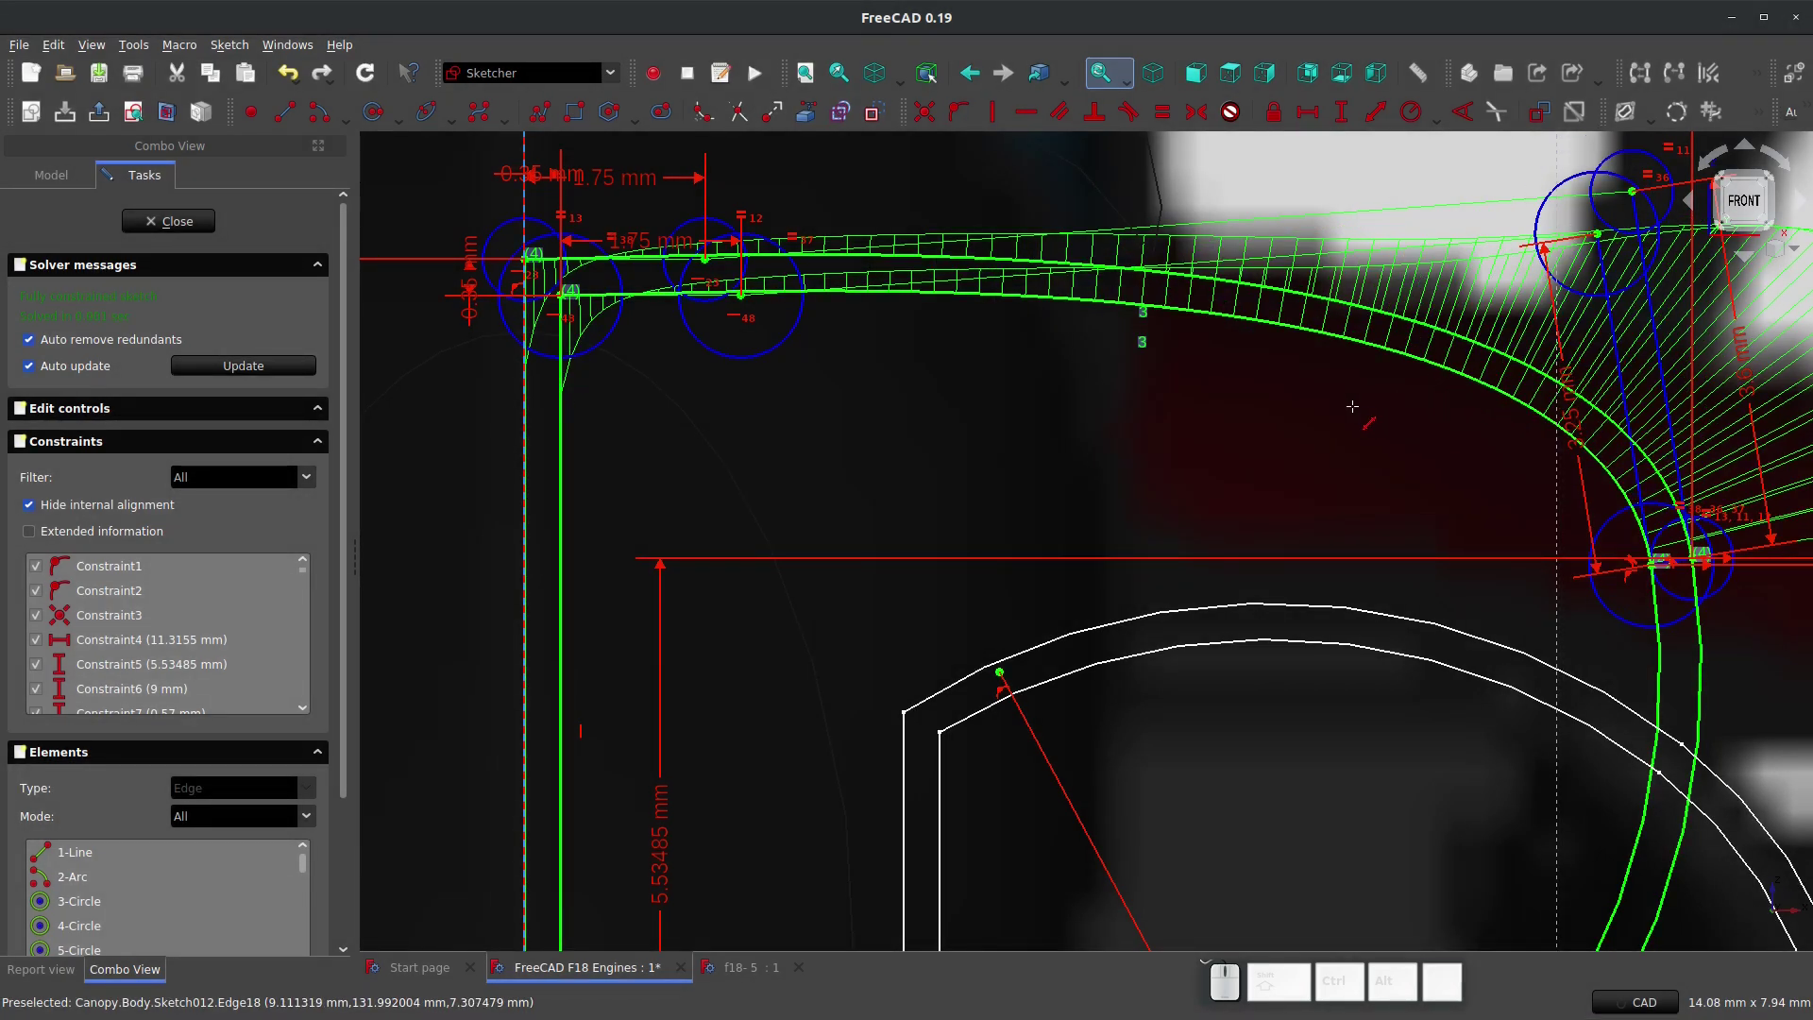
scroll(1269, 380, "down", 1)
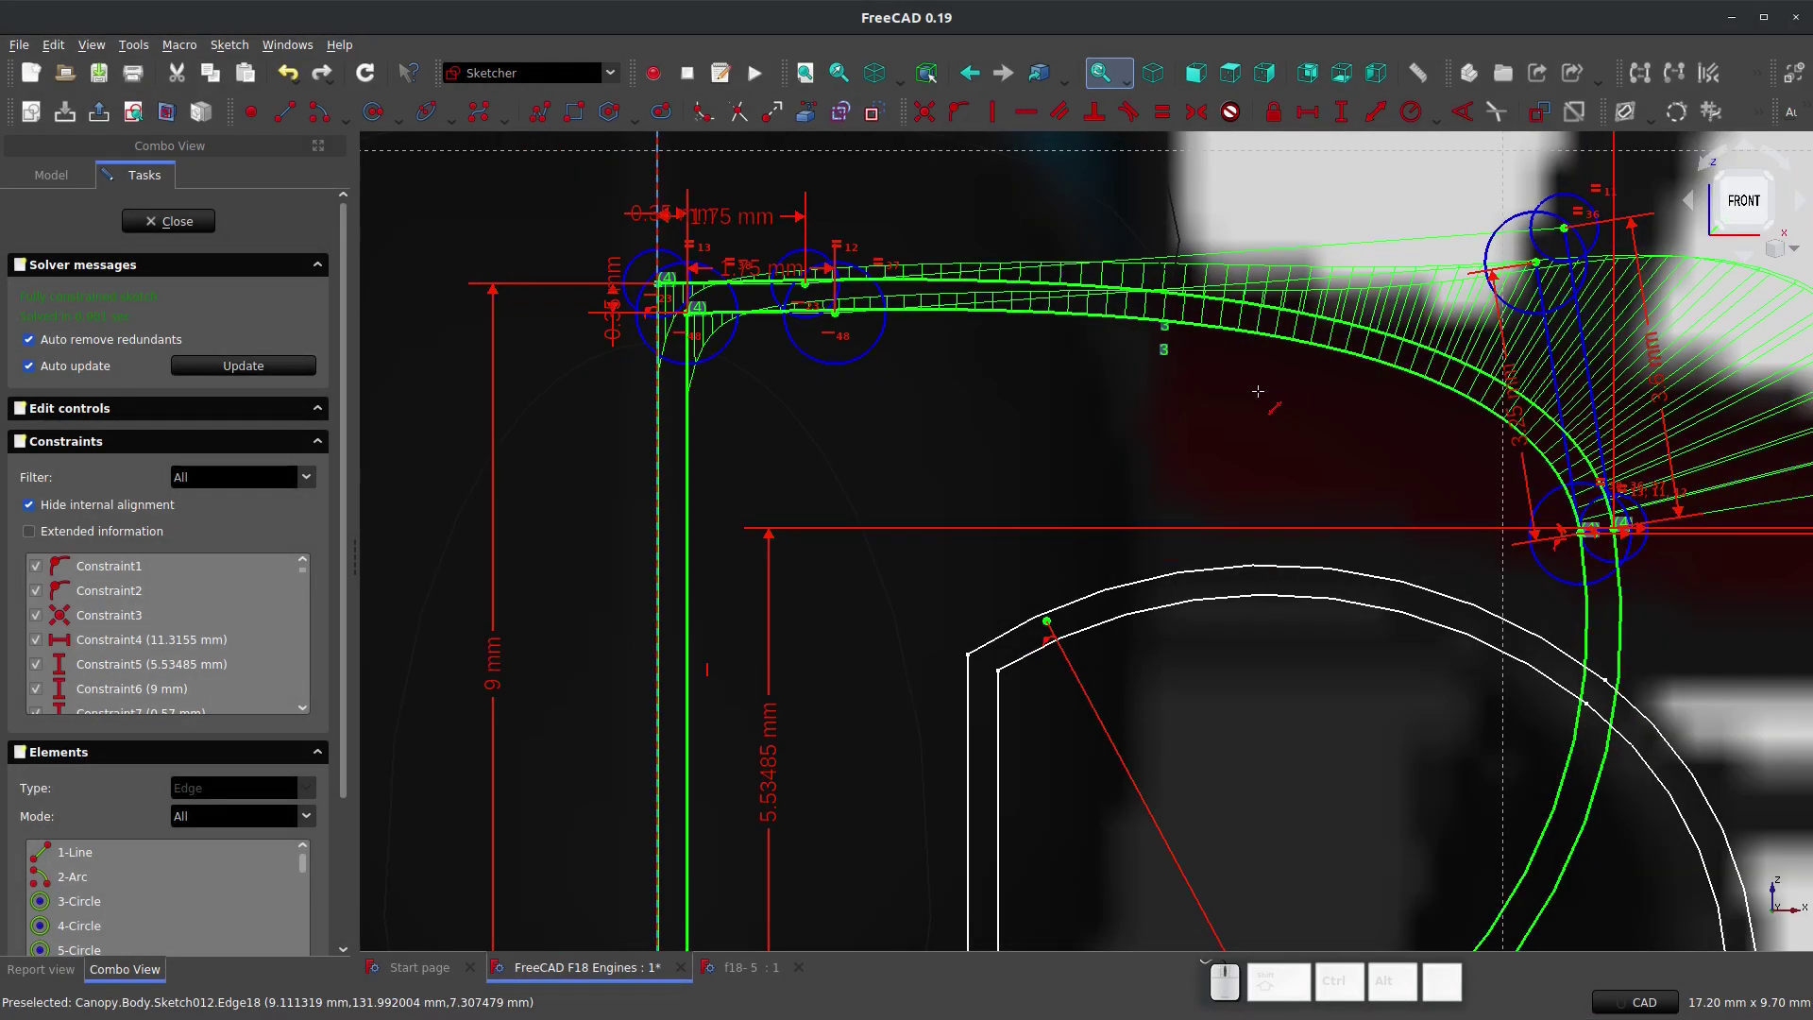
scroll(1258, 391, "down", 2)
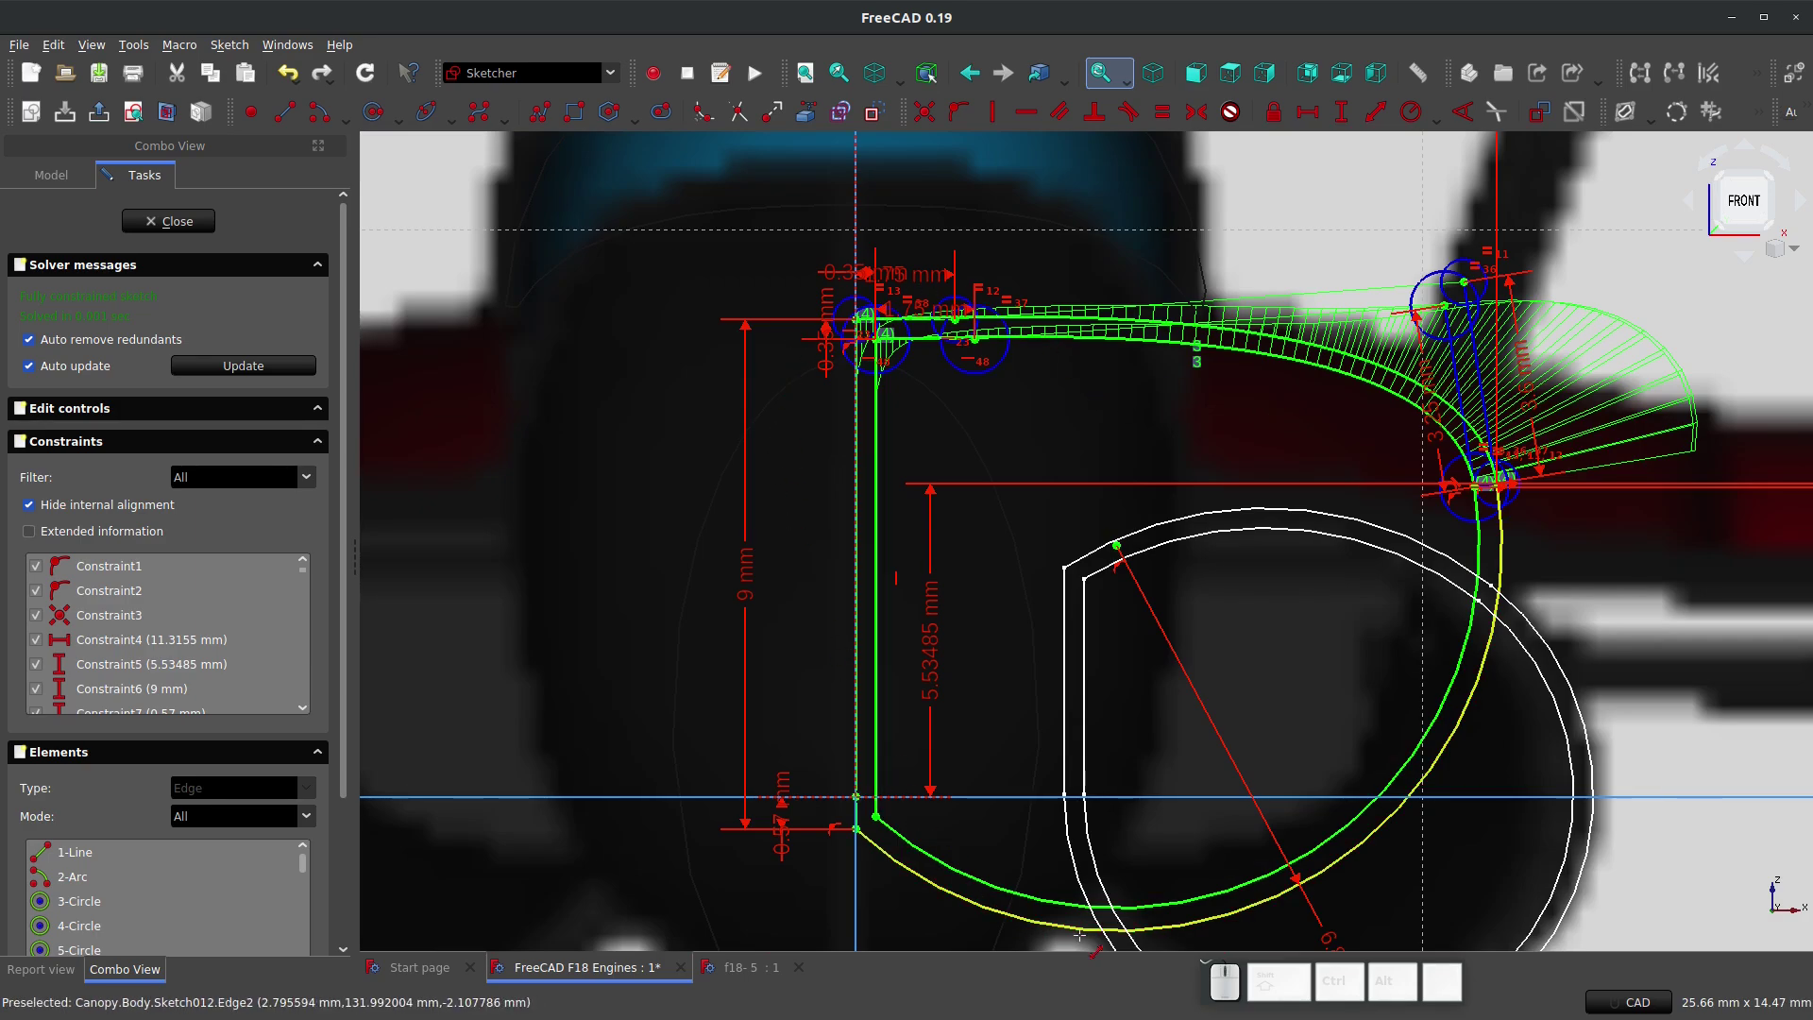
left_click(194, 221)
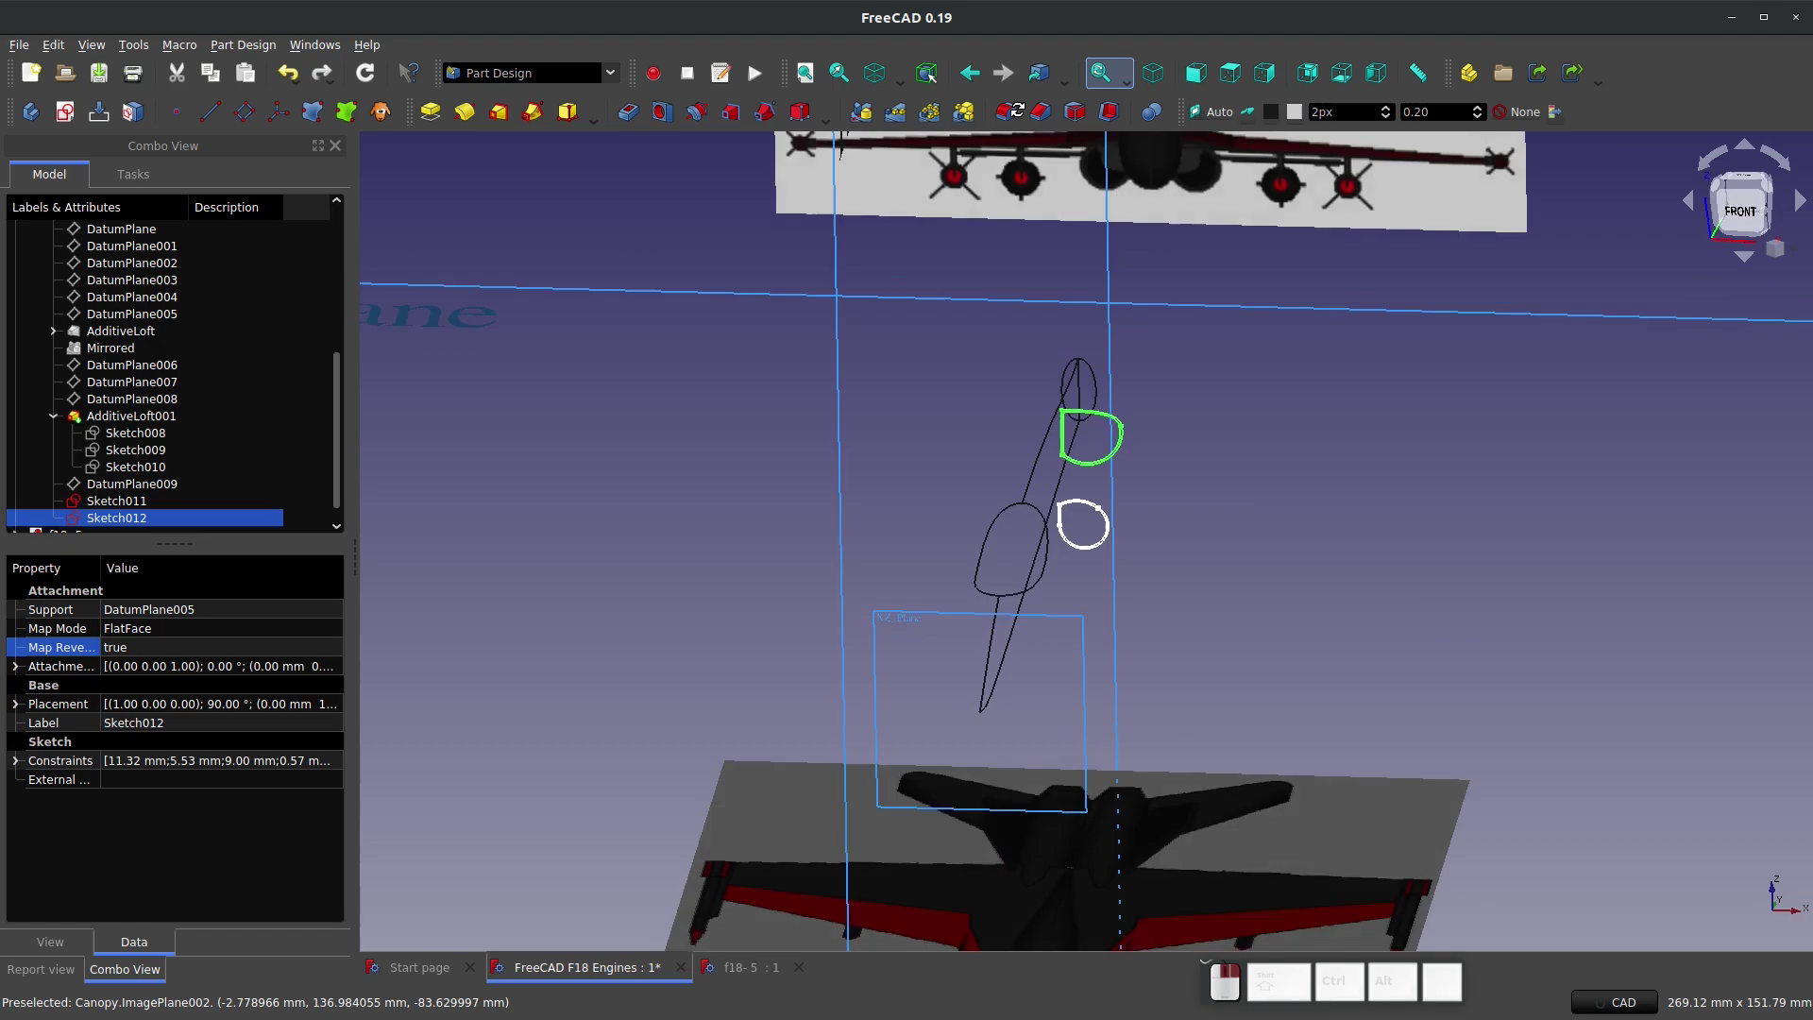
Step: Add a datum plane attached to the XZ plane in plane face mode
middle_click_drag(1017, 110, 733, 368)
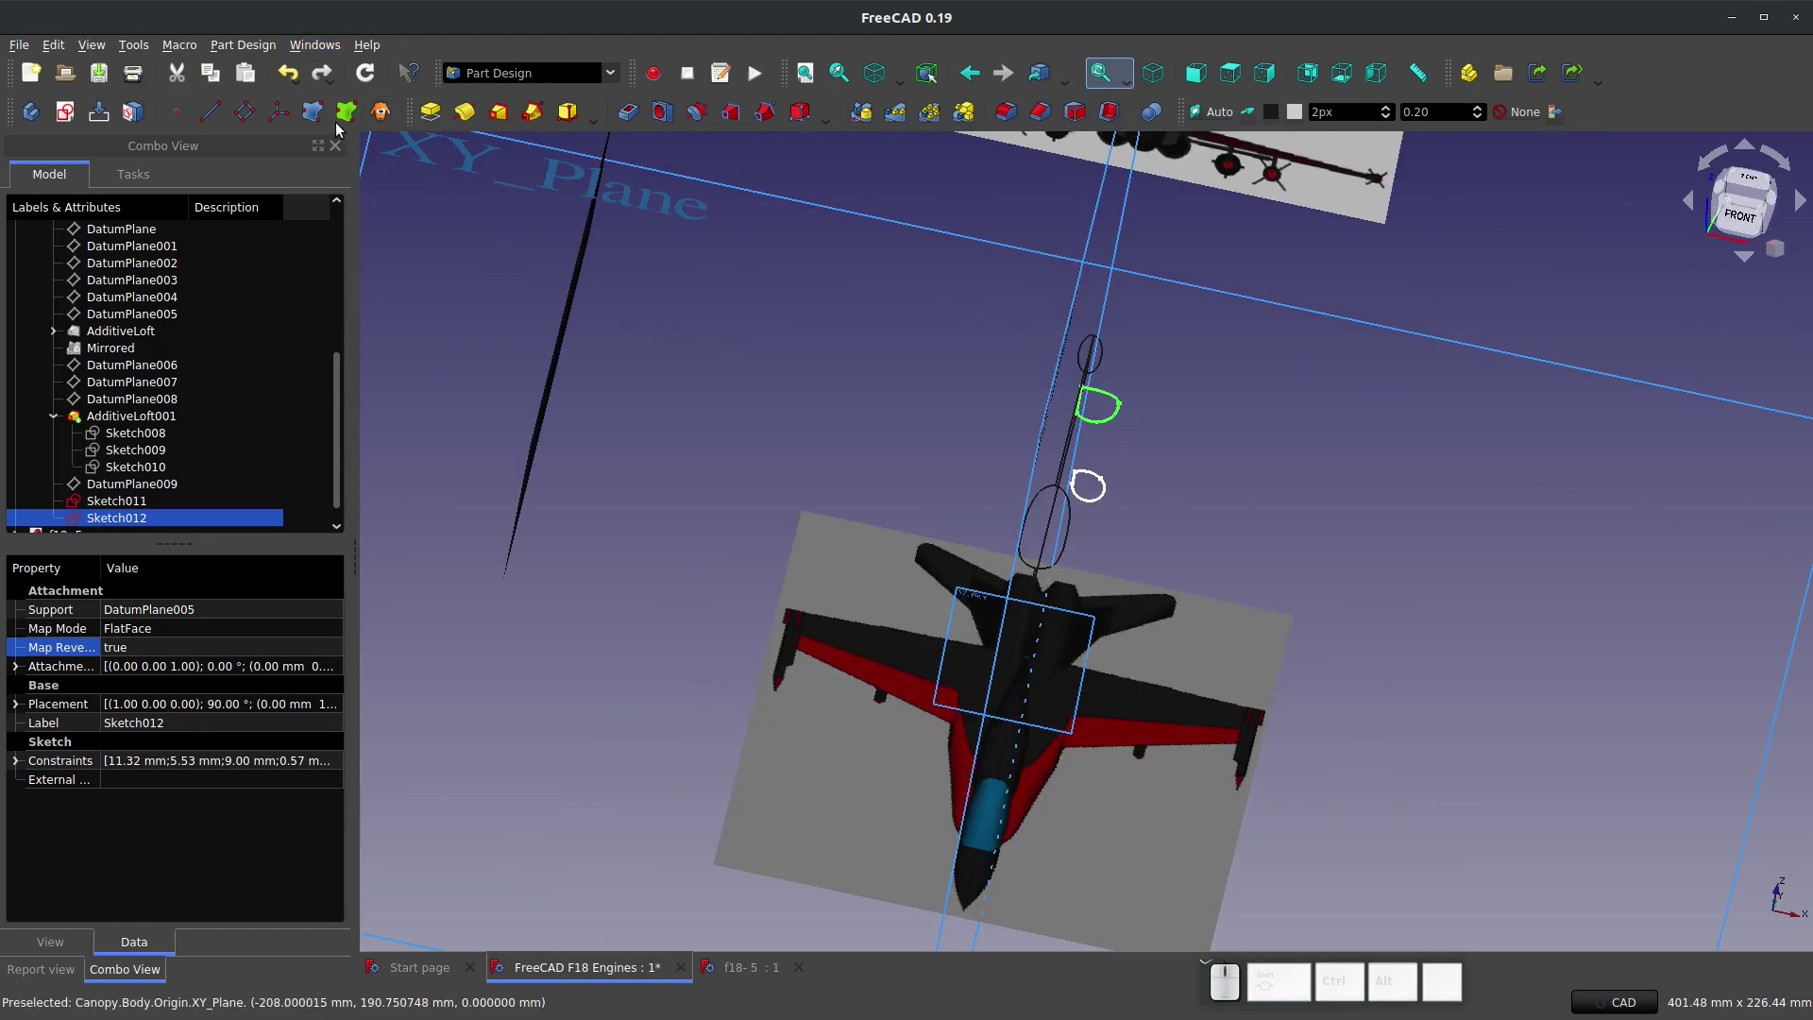
left_click(903, 677)
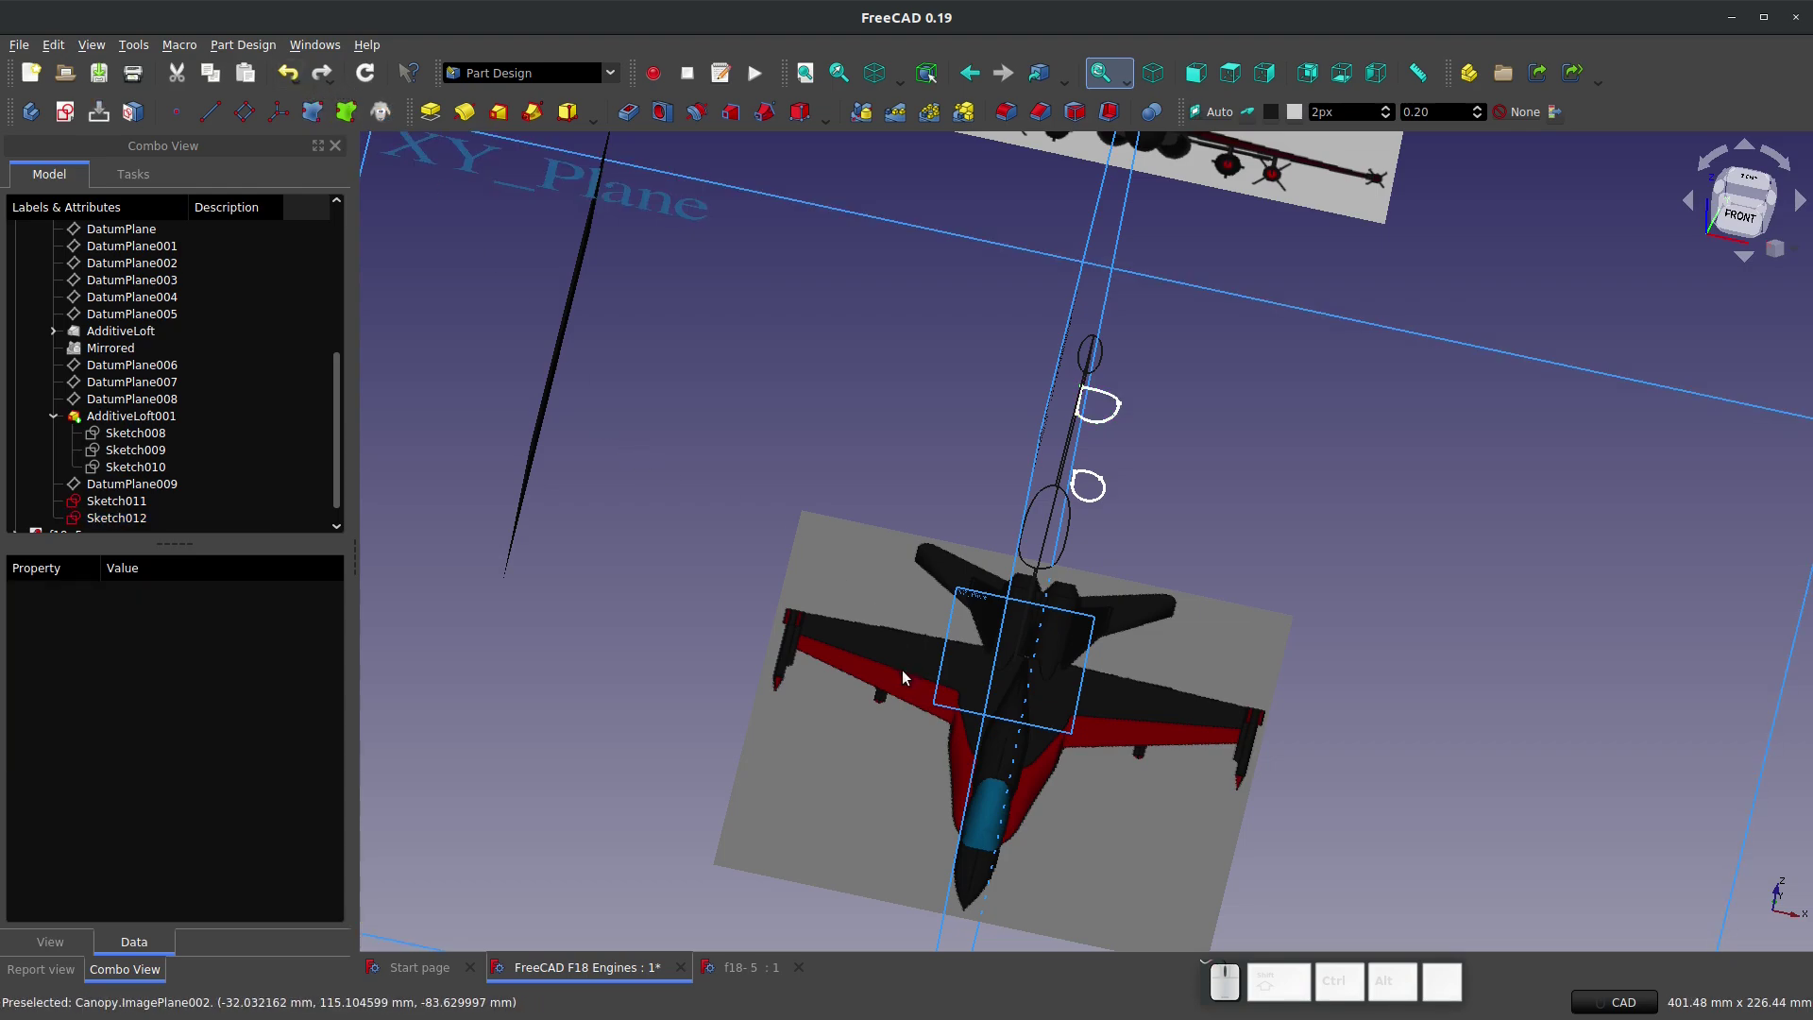
right_click(717, 493)
left_click(673, 302)
middle_click_drag(992, 477, 1278, 696)
scroll(1270, 590, "up", 8)
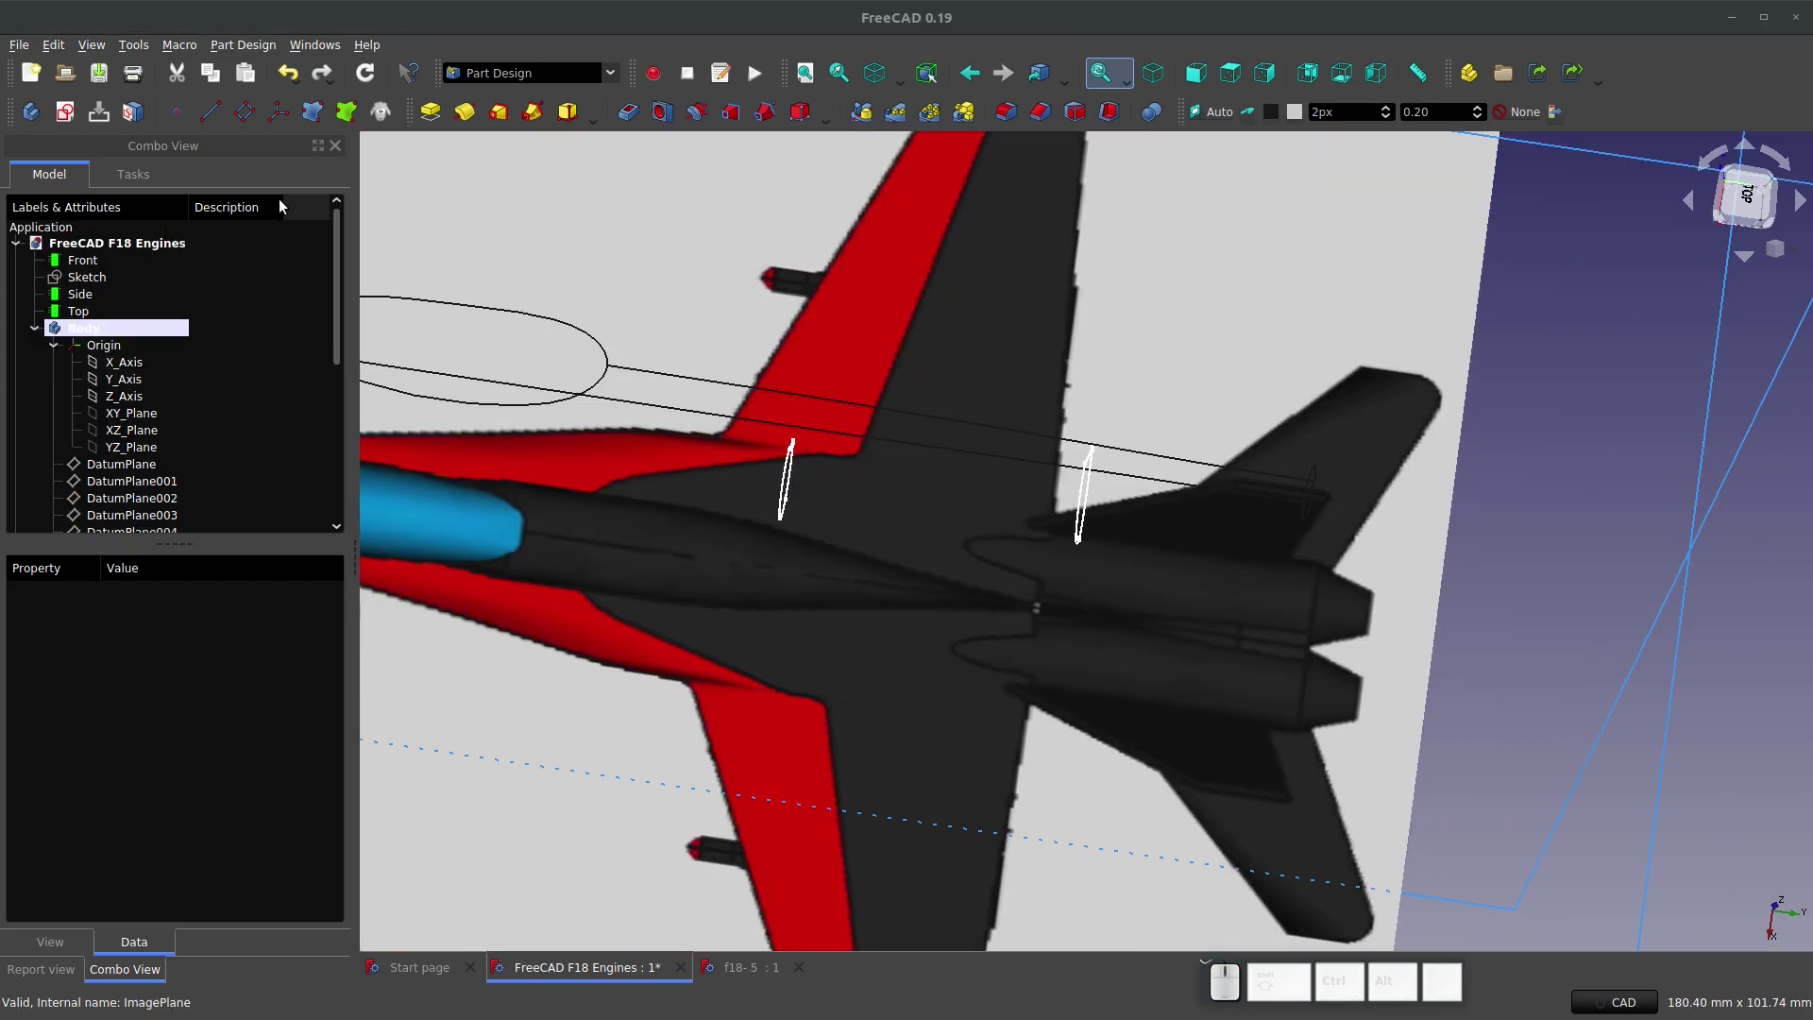
scroll(661, 468, "down", 8)
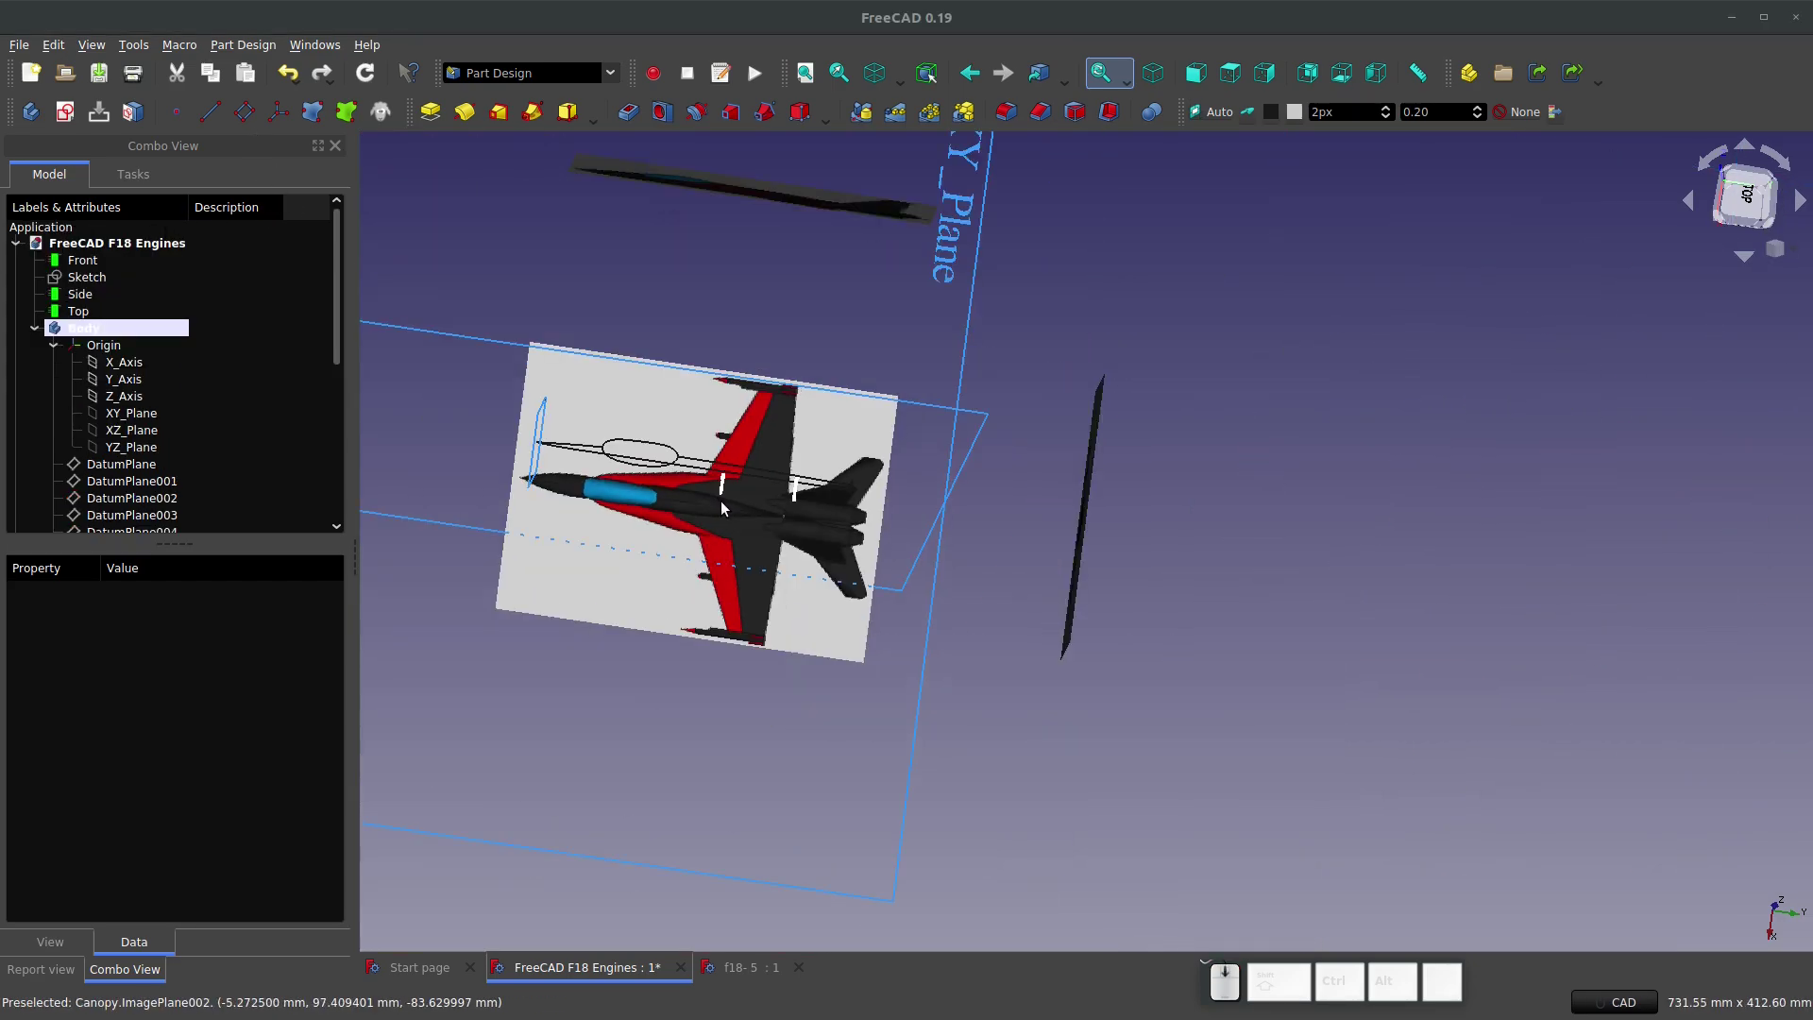
left_click(540, 418)
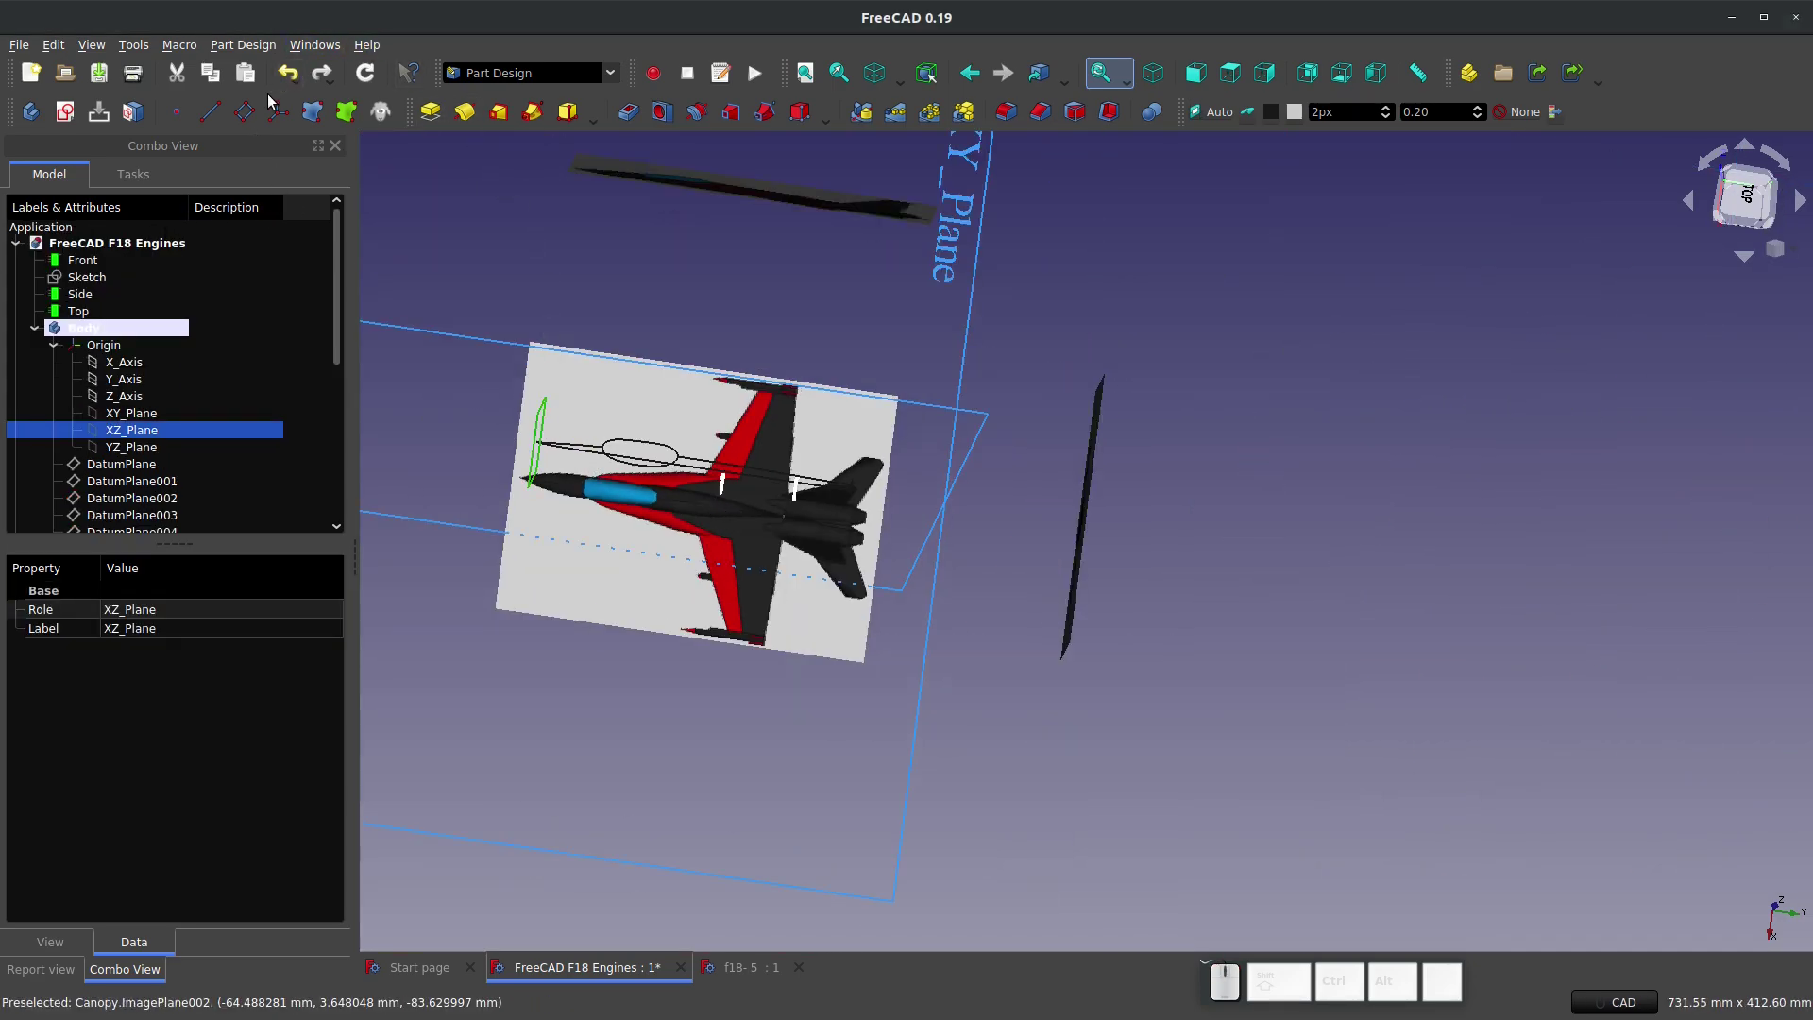
left_click(243, 111)
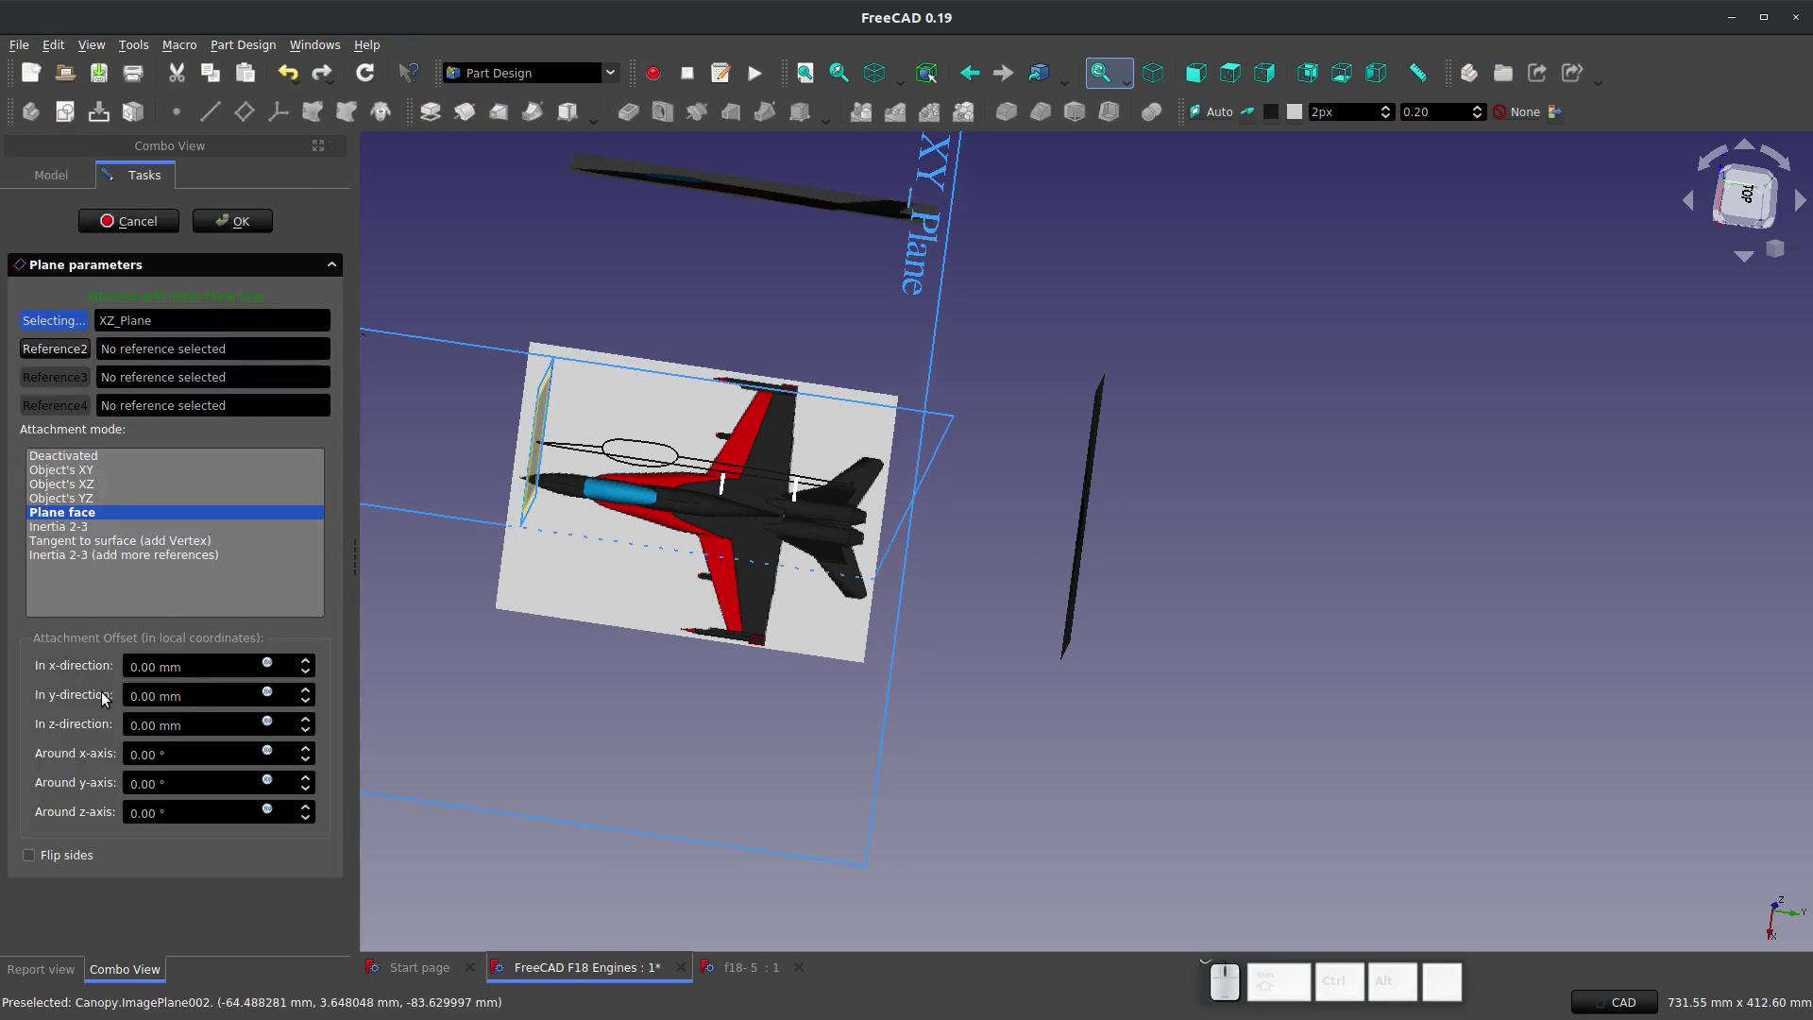
Step: Offset the datum plane 169 mm in the z-direction with its sides flipped, and accept it
left_click(305, 717)
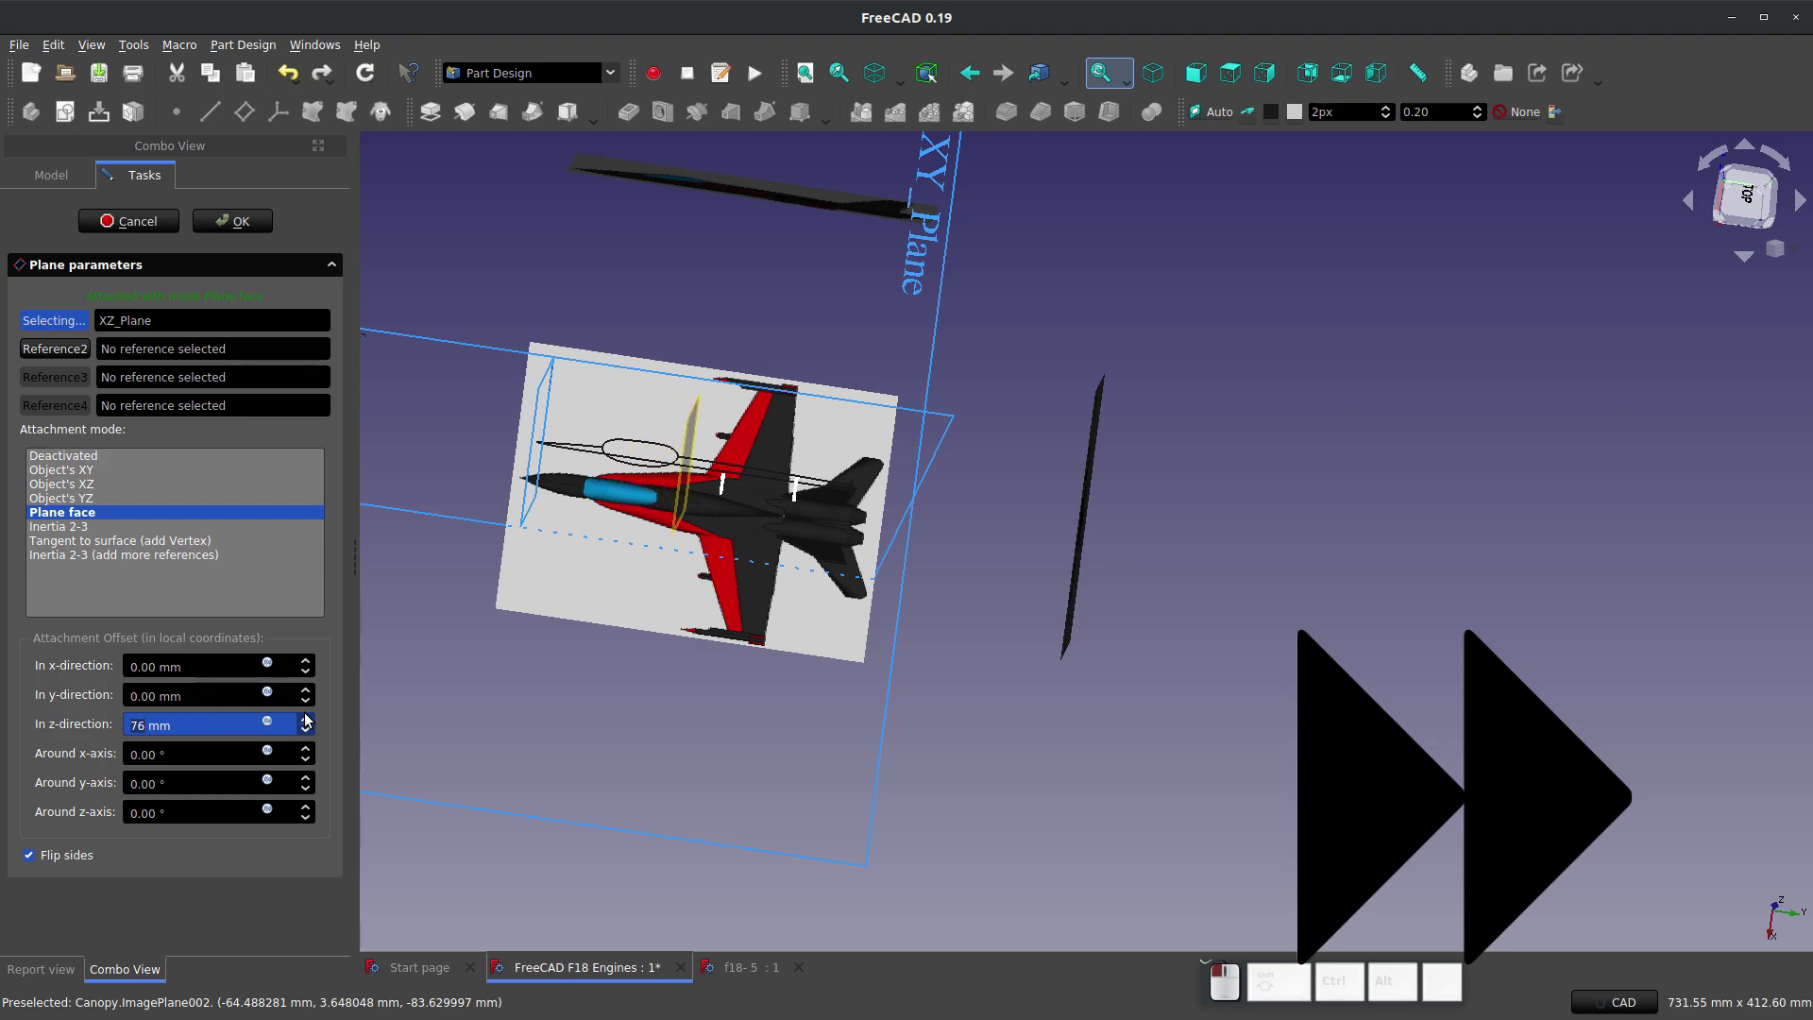
left_click_drag(306, 719, 306, 720)
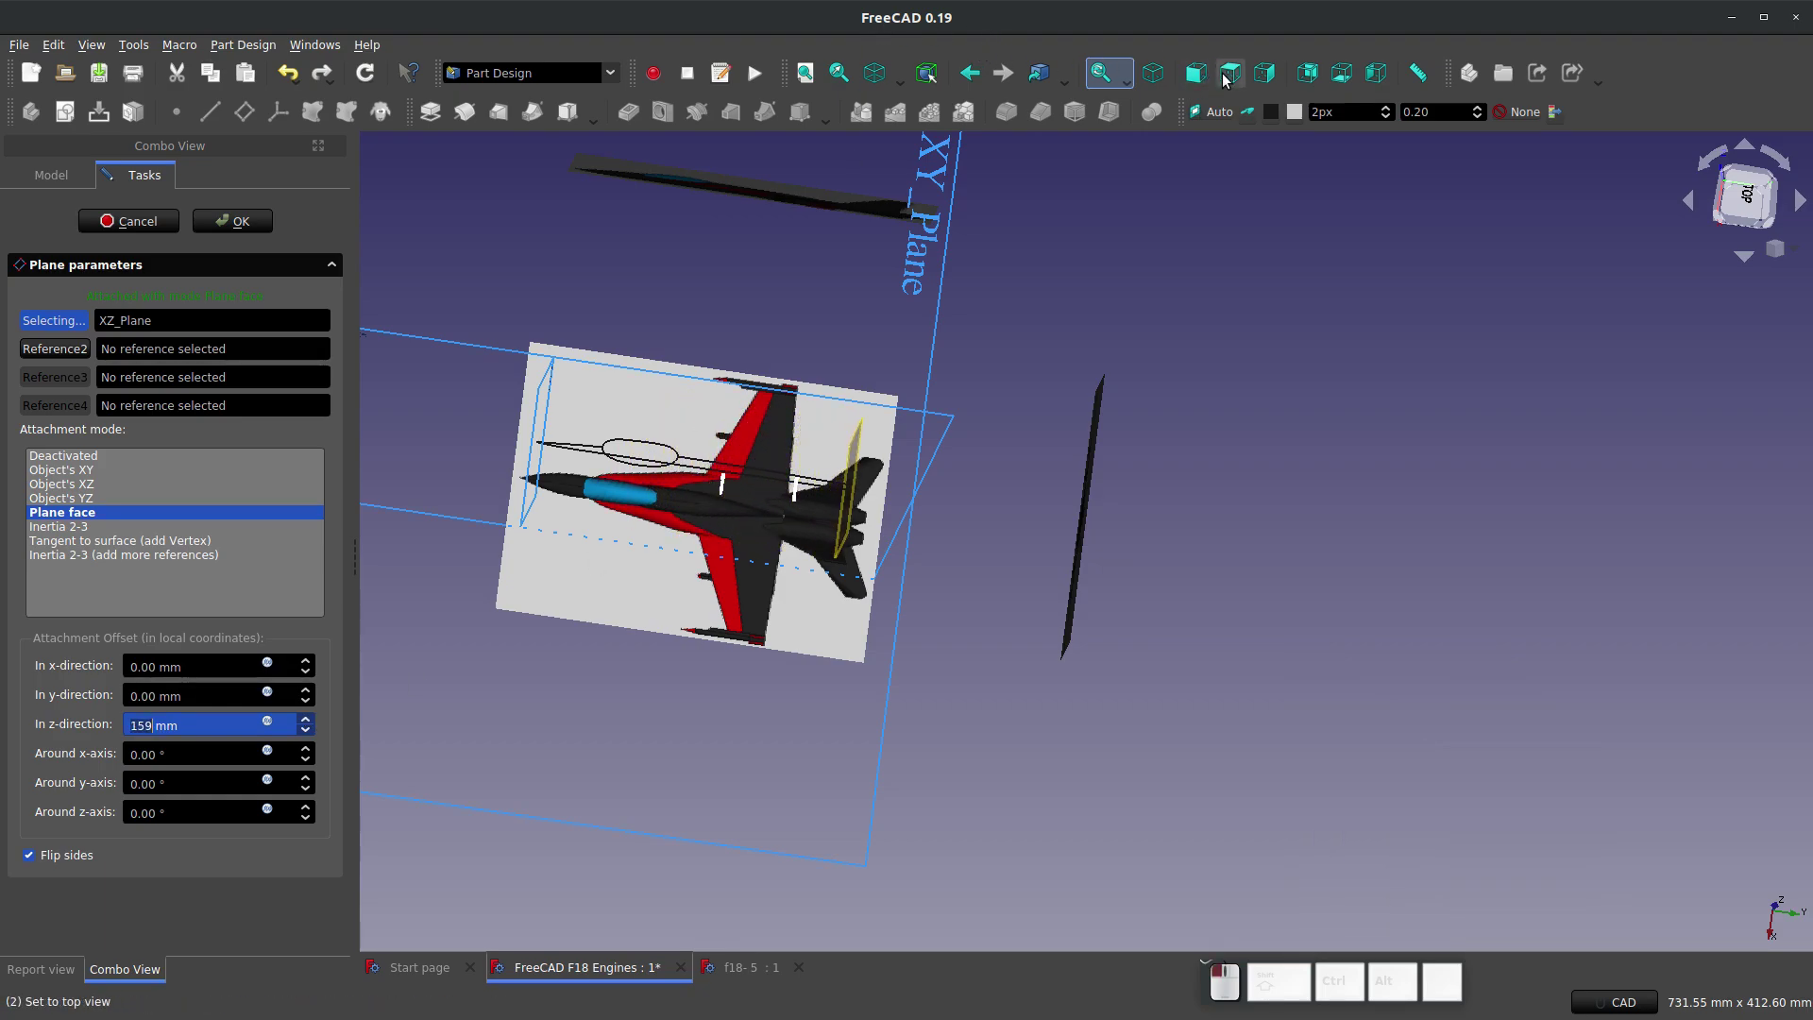
scroll(1084, 804, "up", 5)
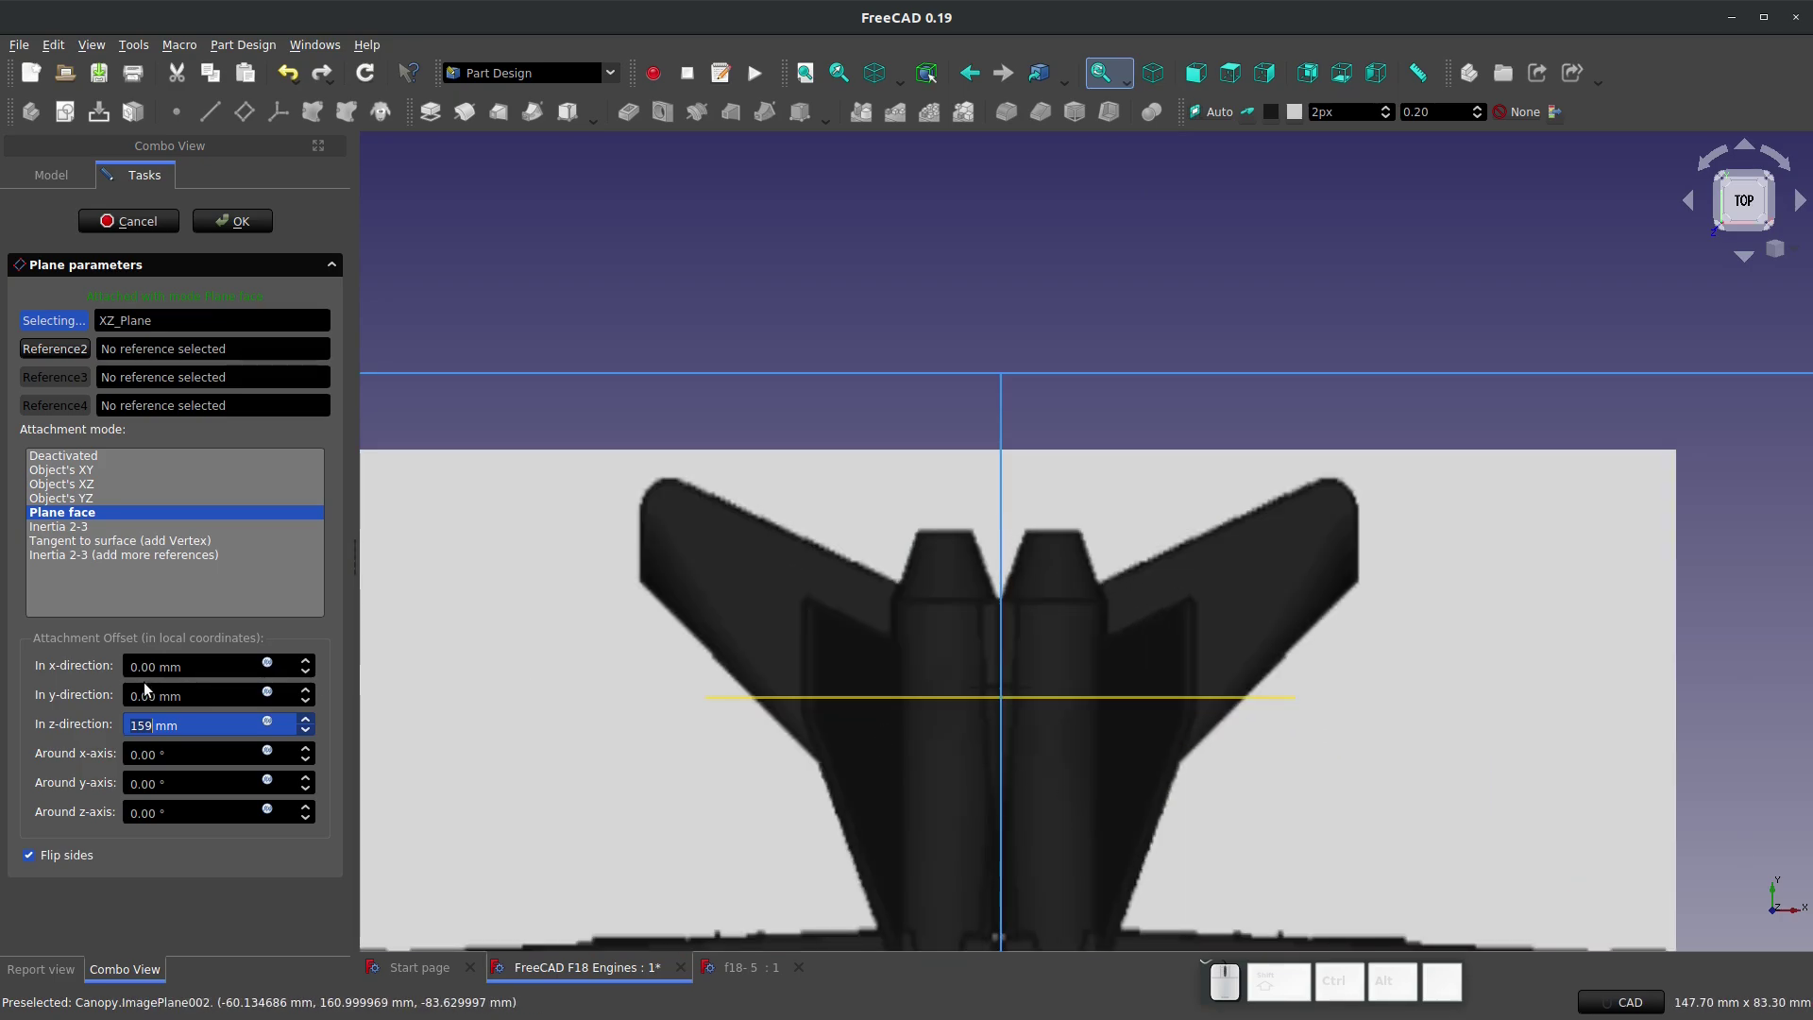
left_click(307, 719)
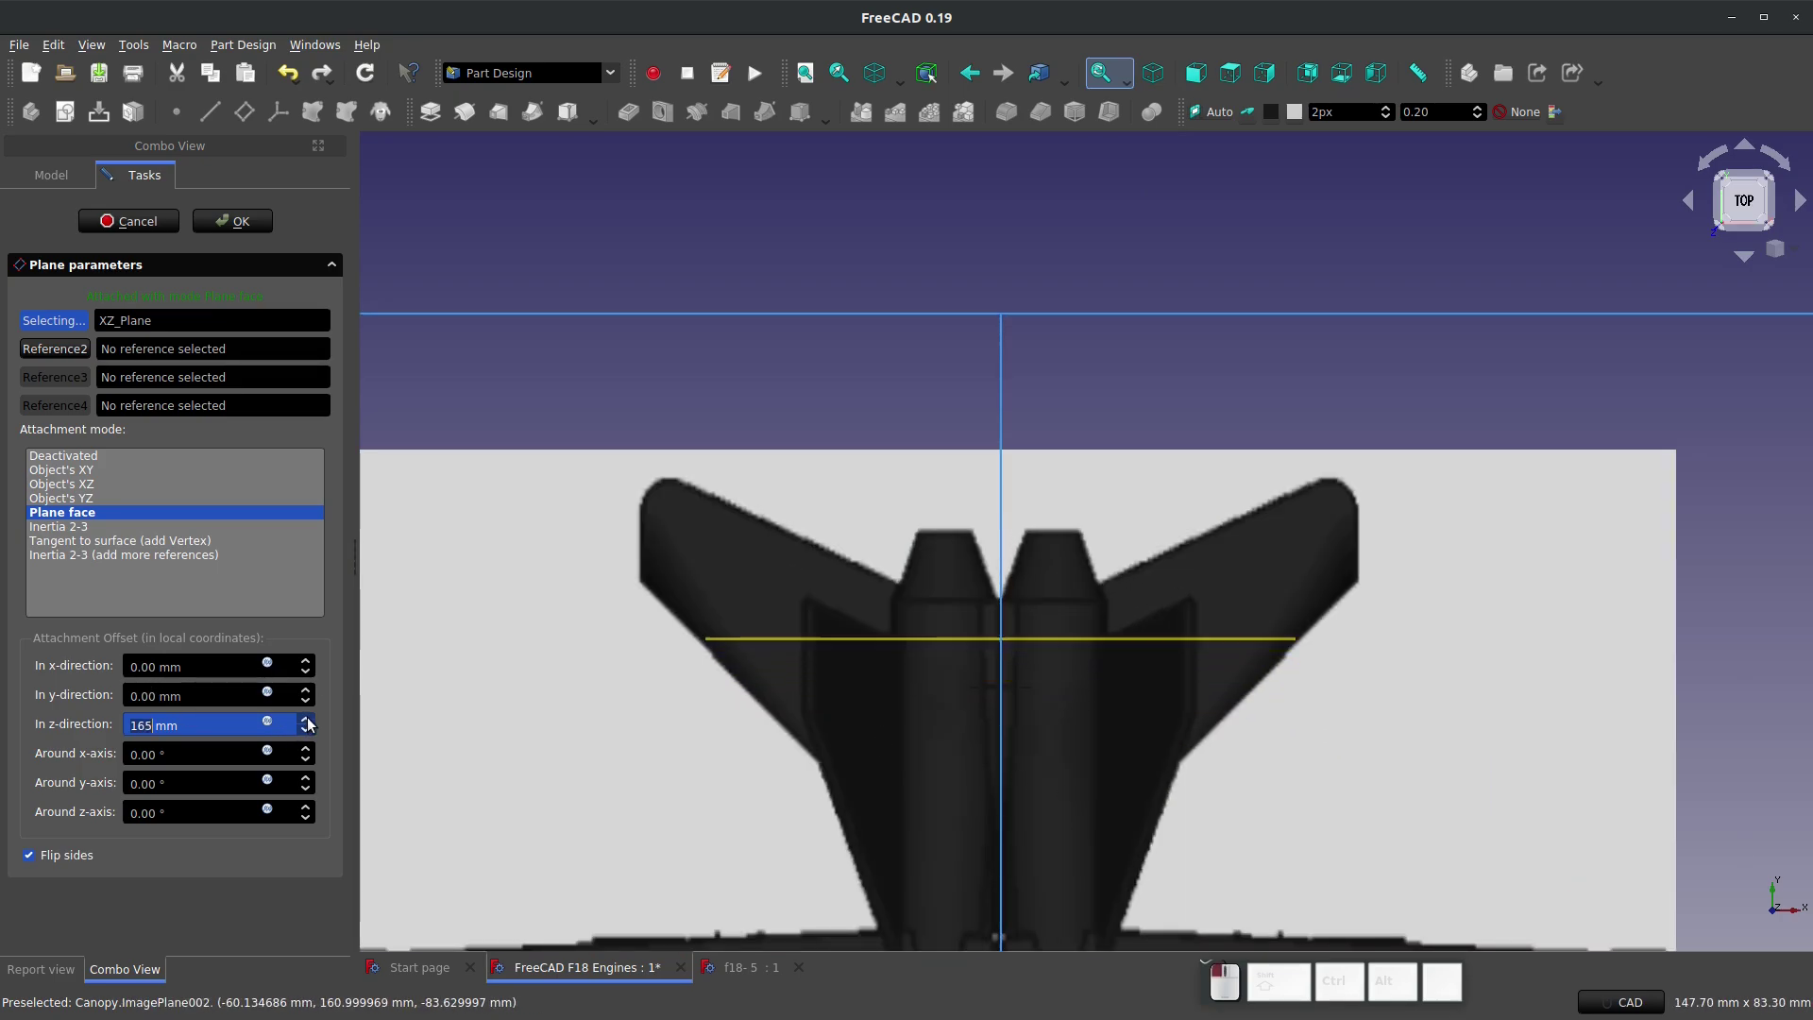
left_click(307, 720)
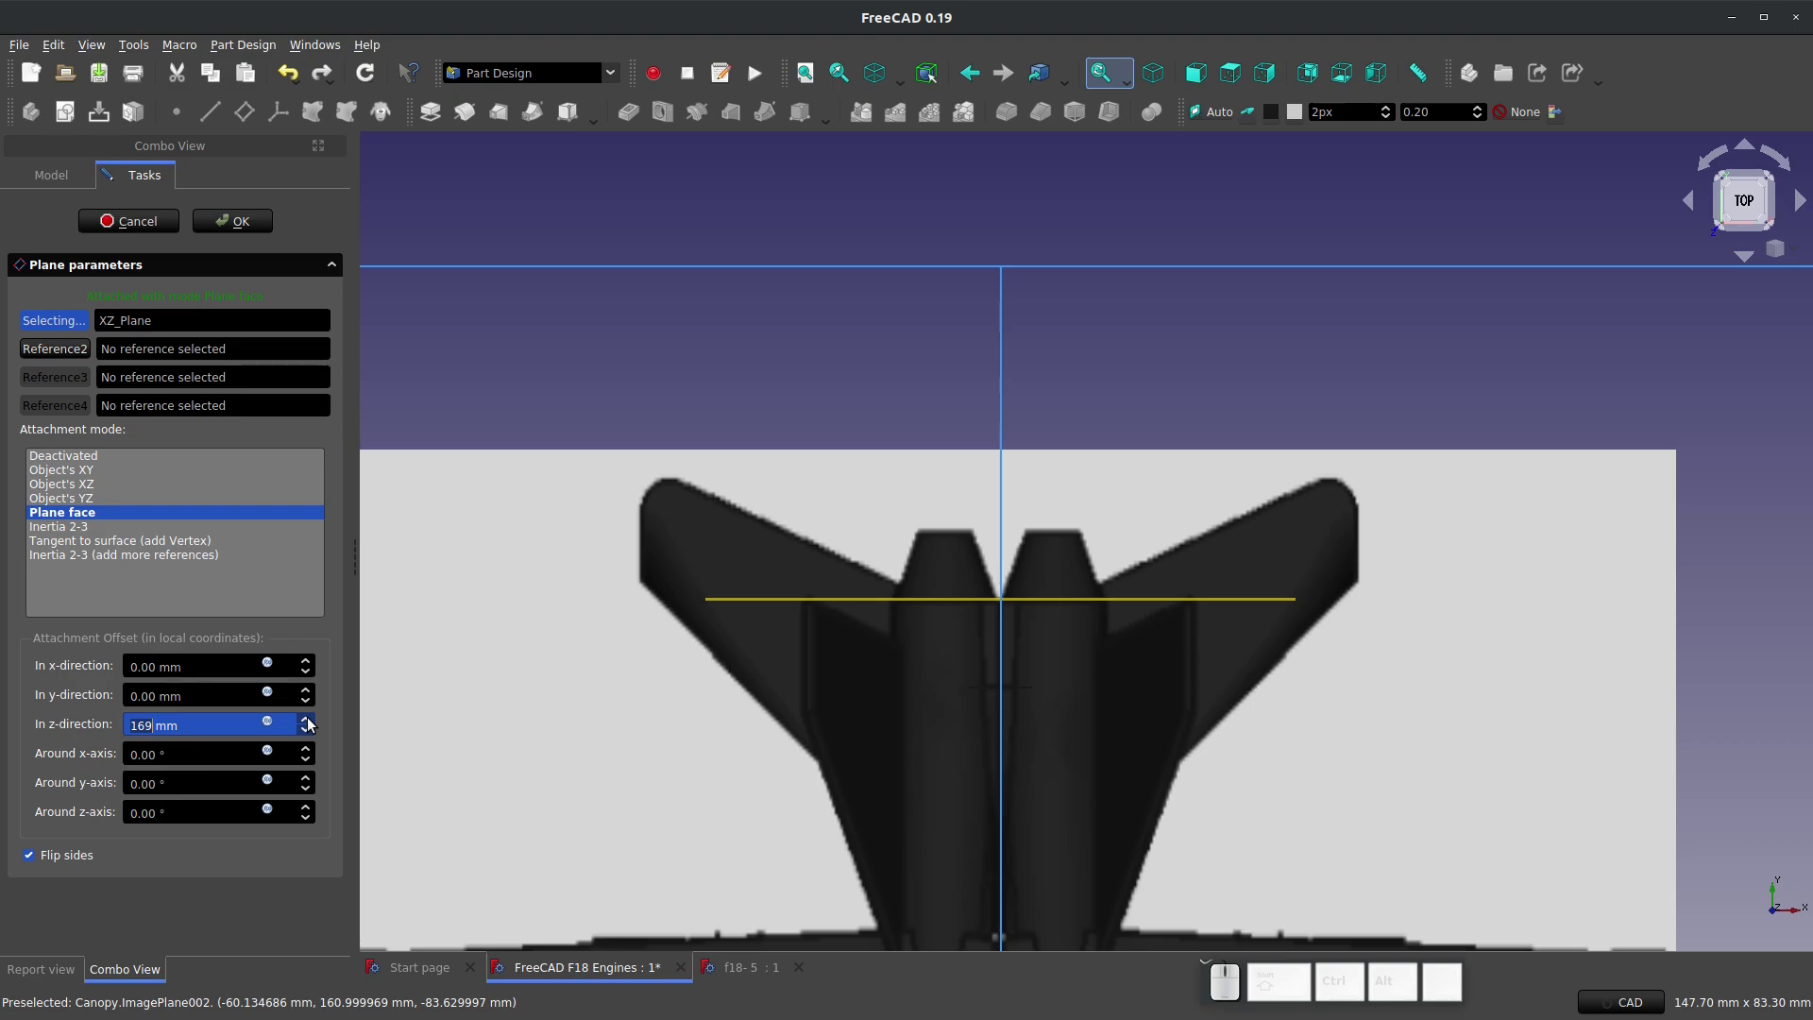
left_click(234, 222)
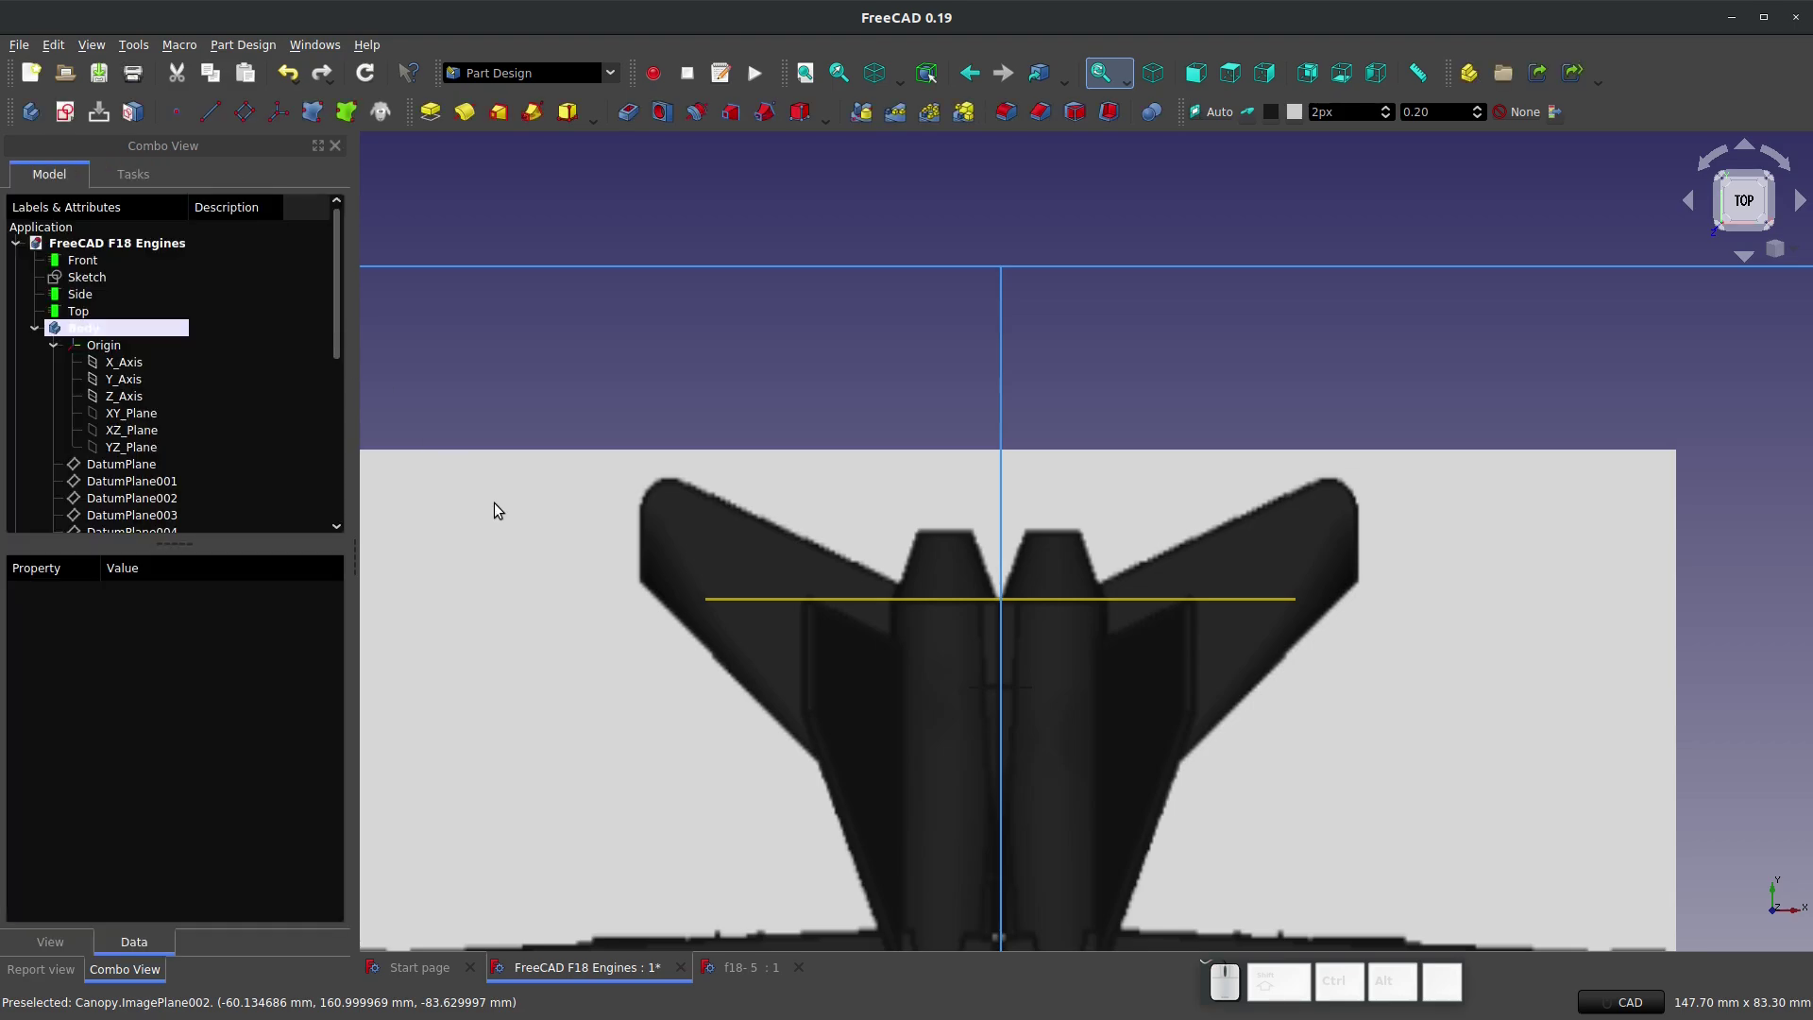
Step: Create a sketch on the new datum plane at the rear of the engines
scroll(984, 710, "down", 2)
scroll(987, 676, "up", 3)
middle_click_drag(987, 676, 444, 661)
left_click(1232, 488)
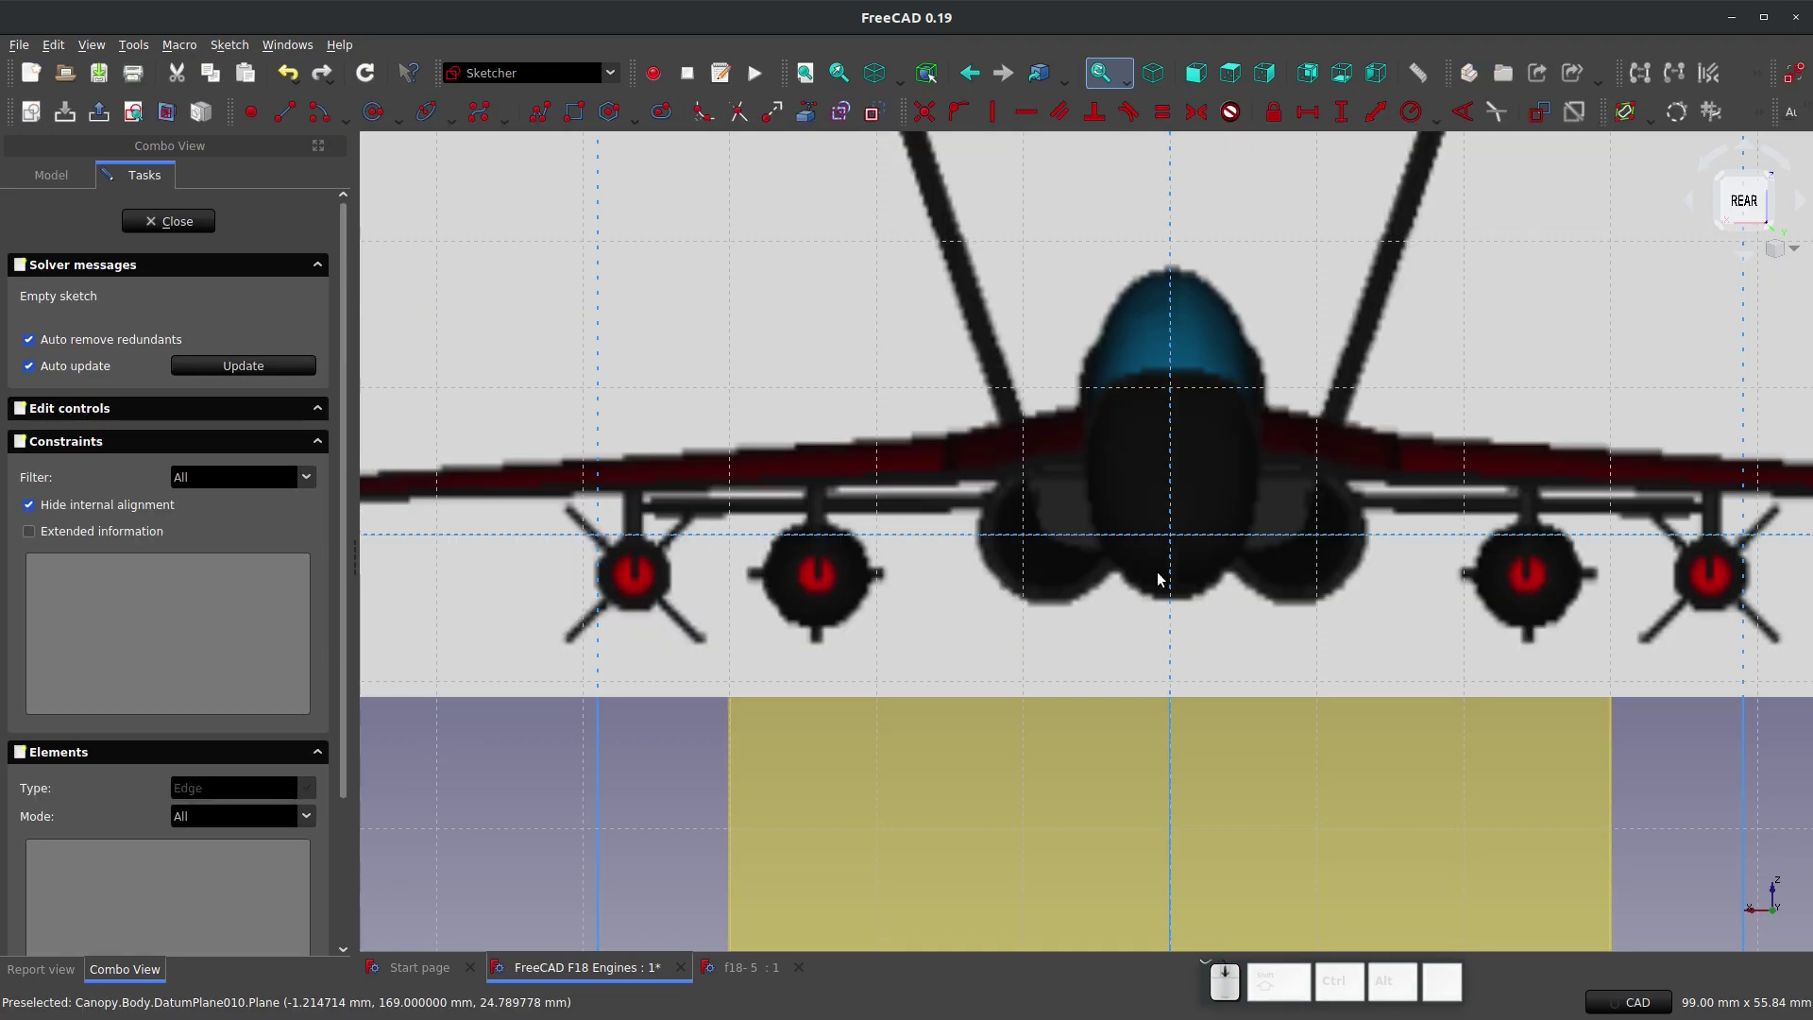
scroll(1160, 575, "down", 6)
Step: Set the new sketch's Map Reversed property to true and hide its datum plane in the front view
left_click(51, 175)
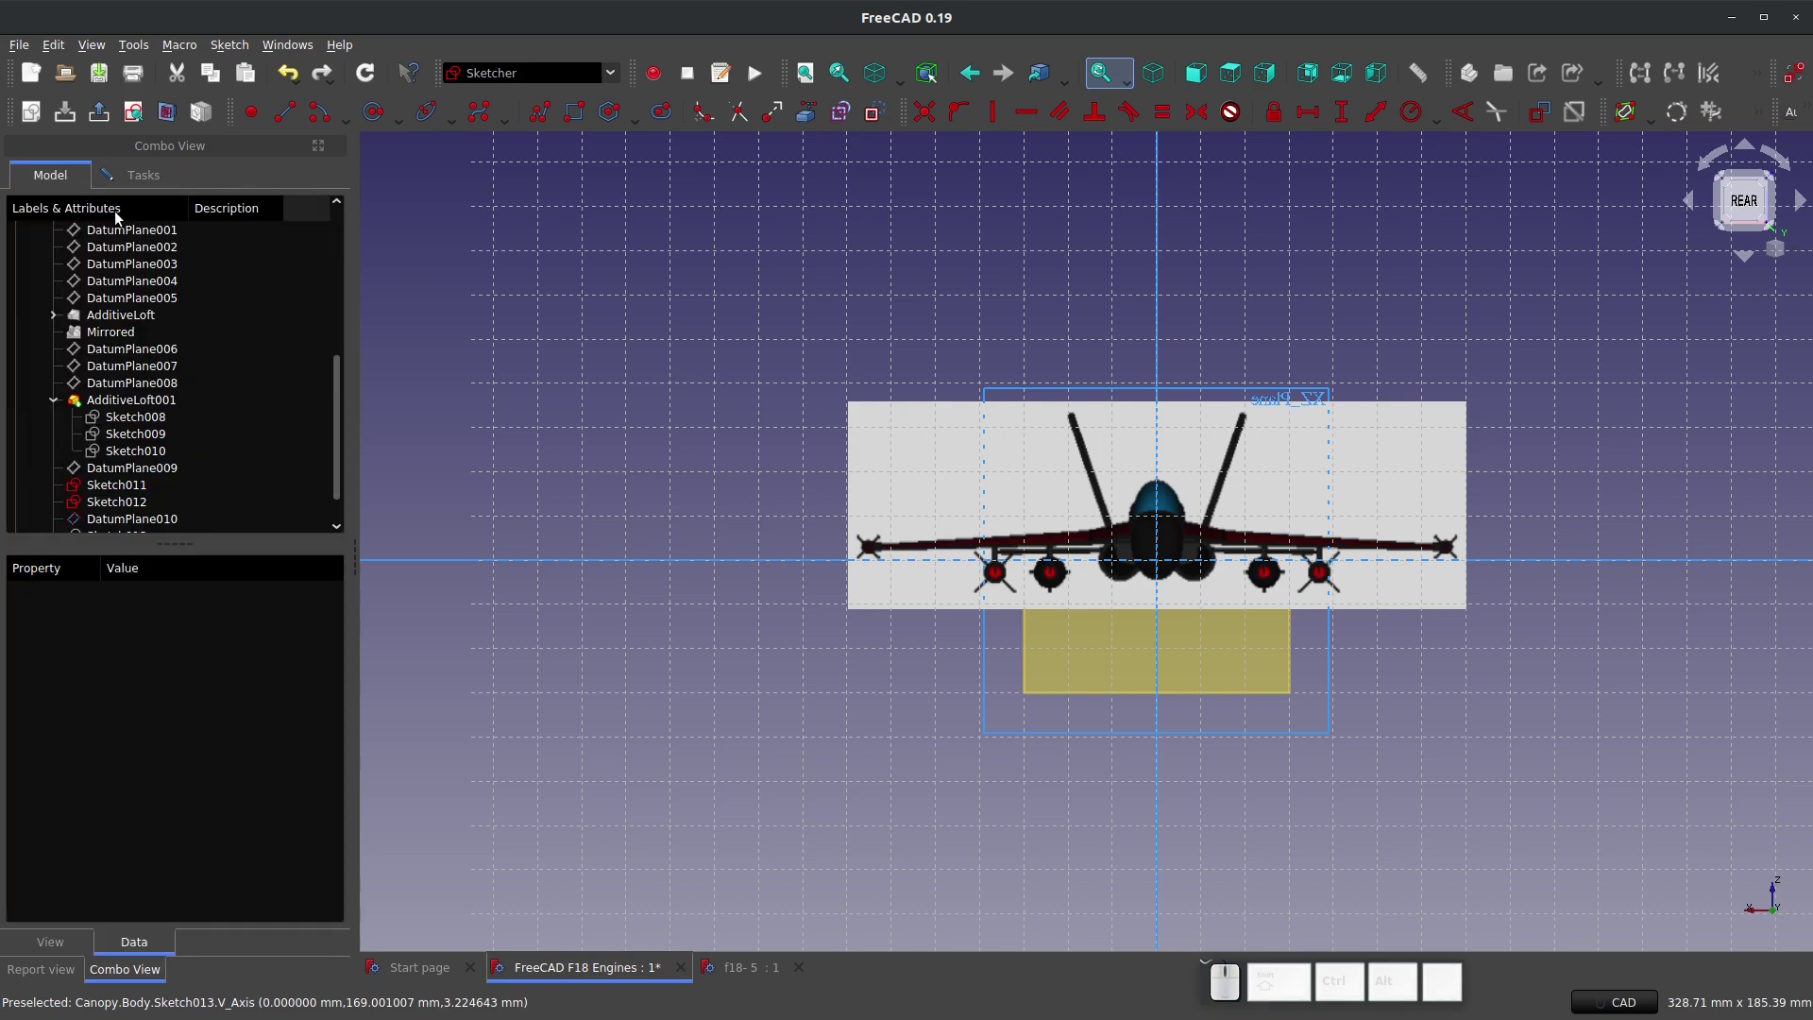
left_click(116, 501)
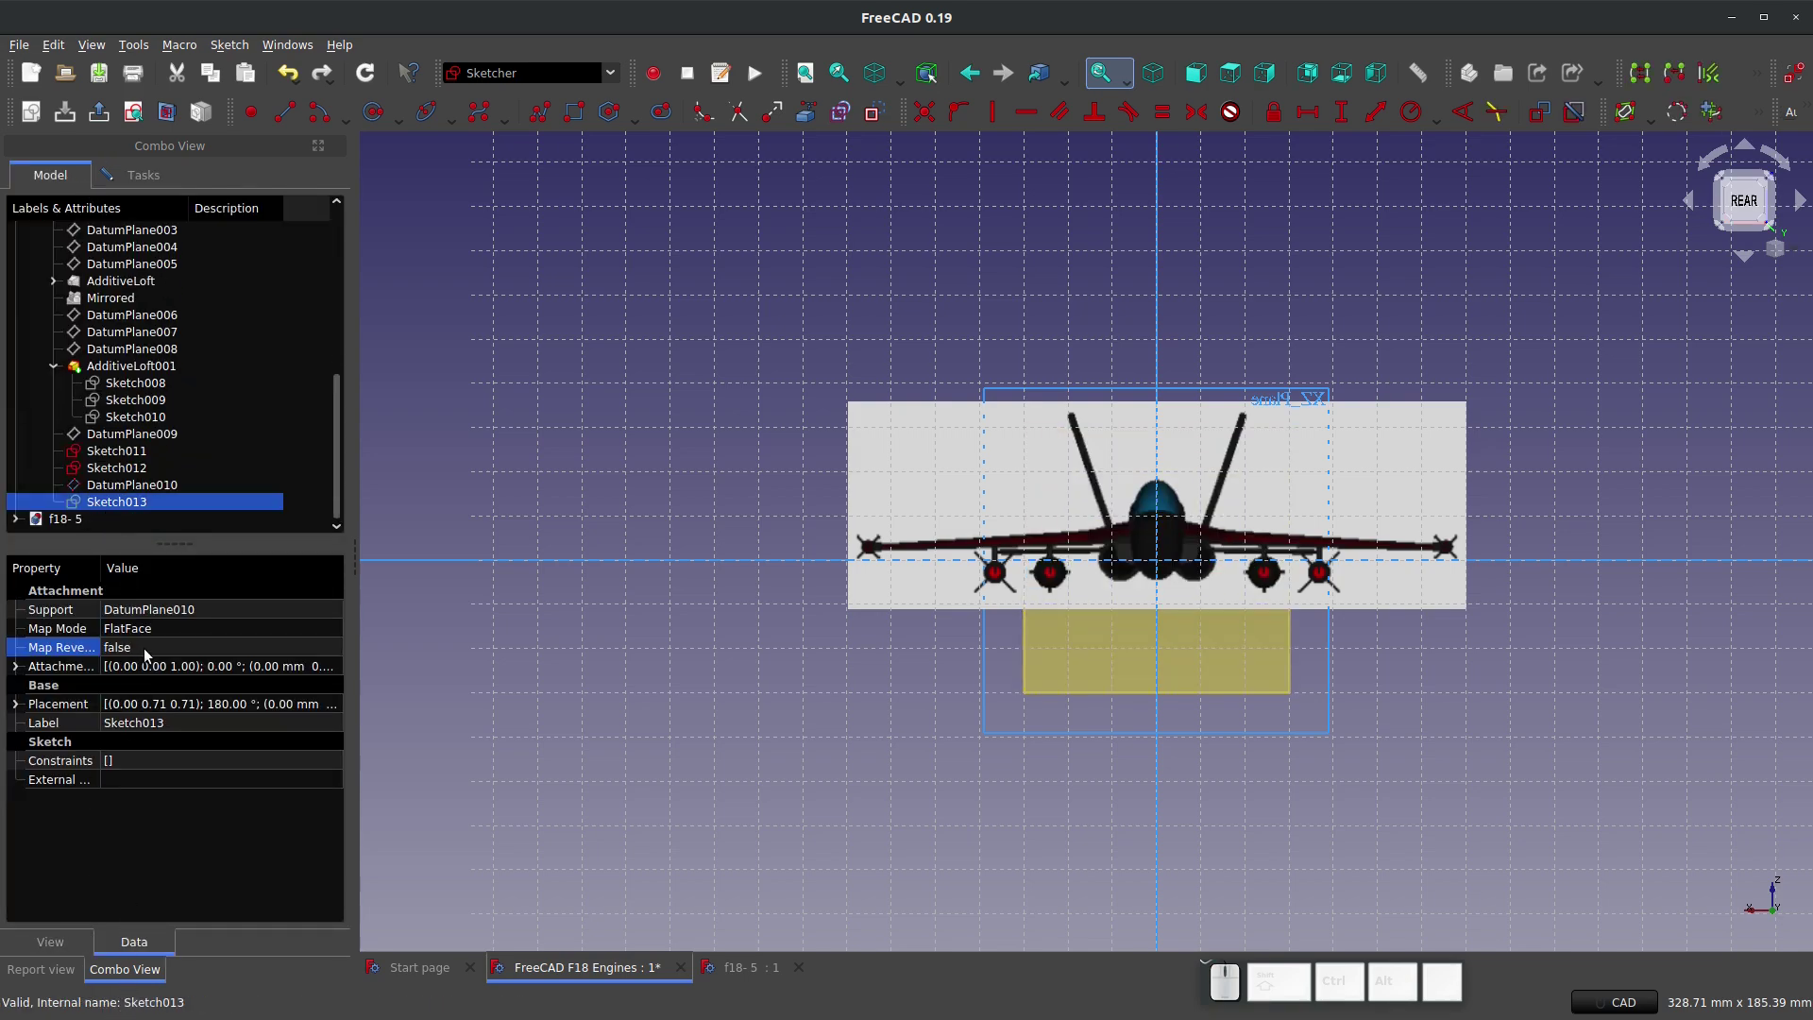
left_click(143, 648)
left_click(144, 648)
left_click(142, 659)
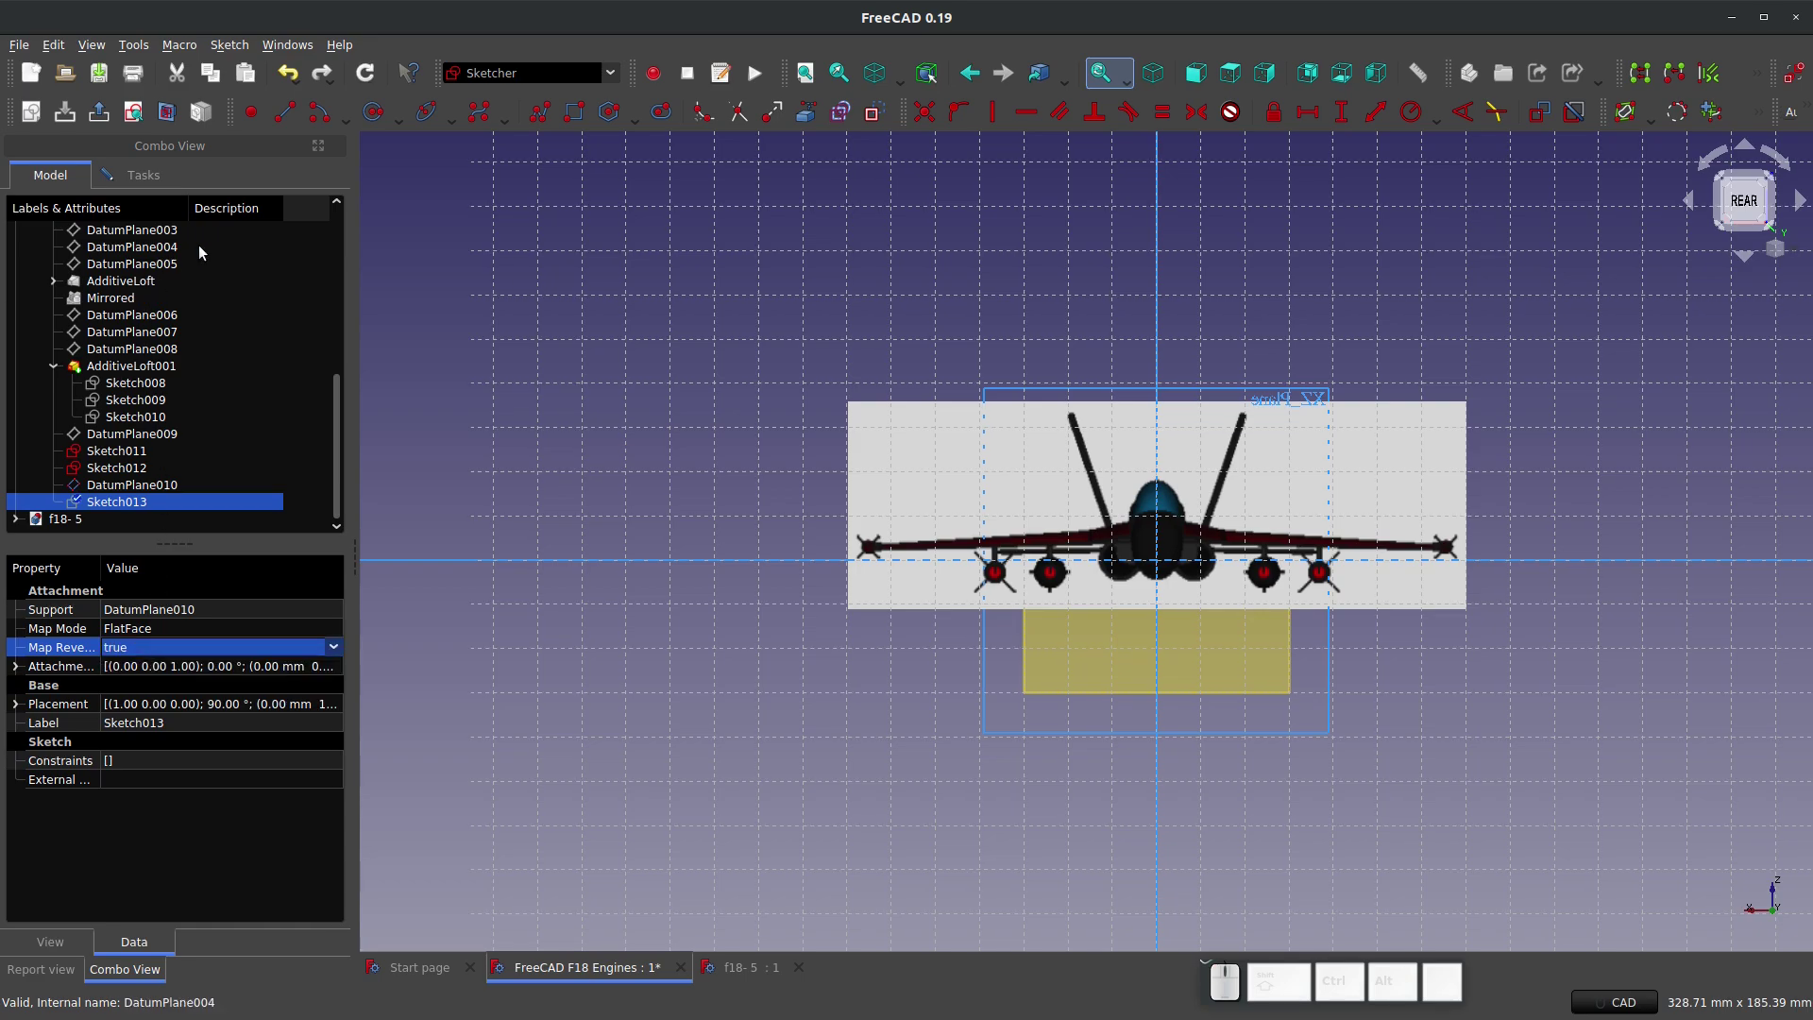
left_click(137, 117)
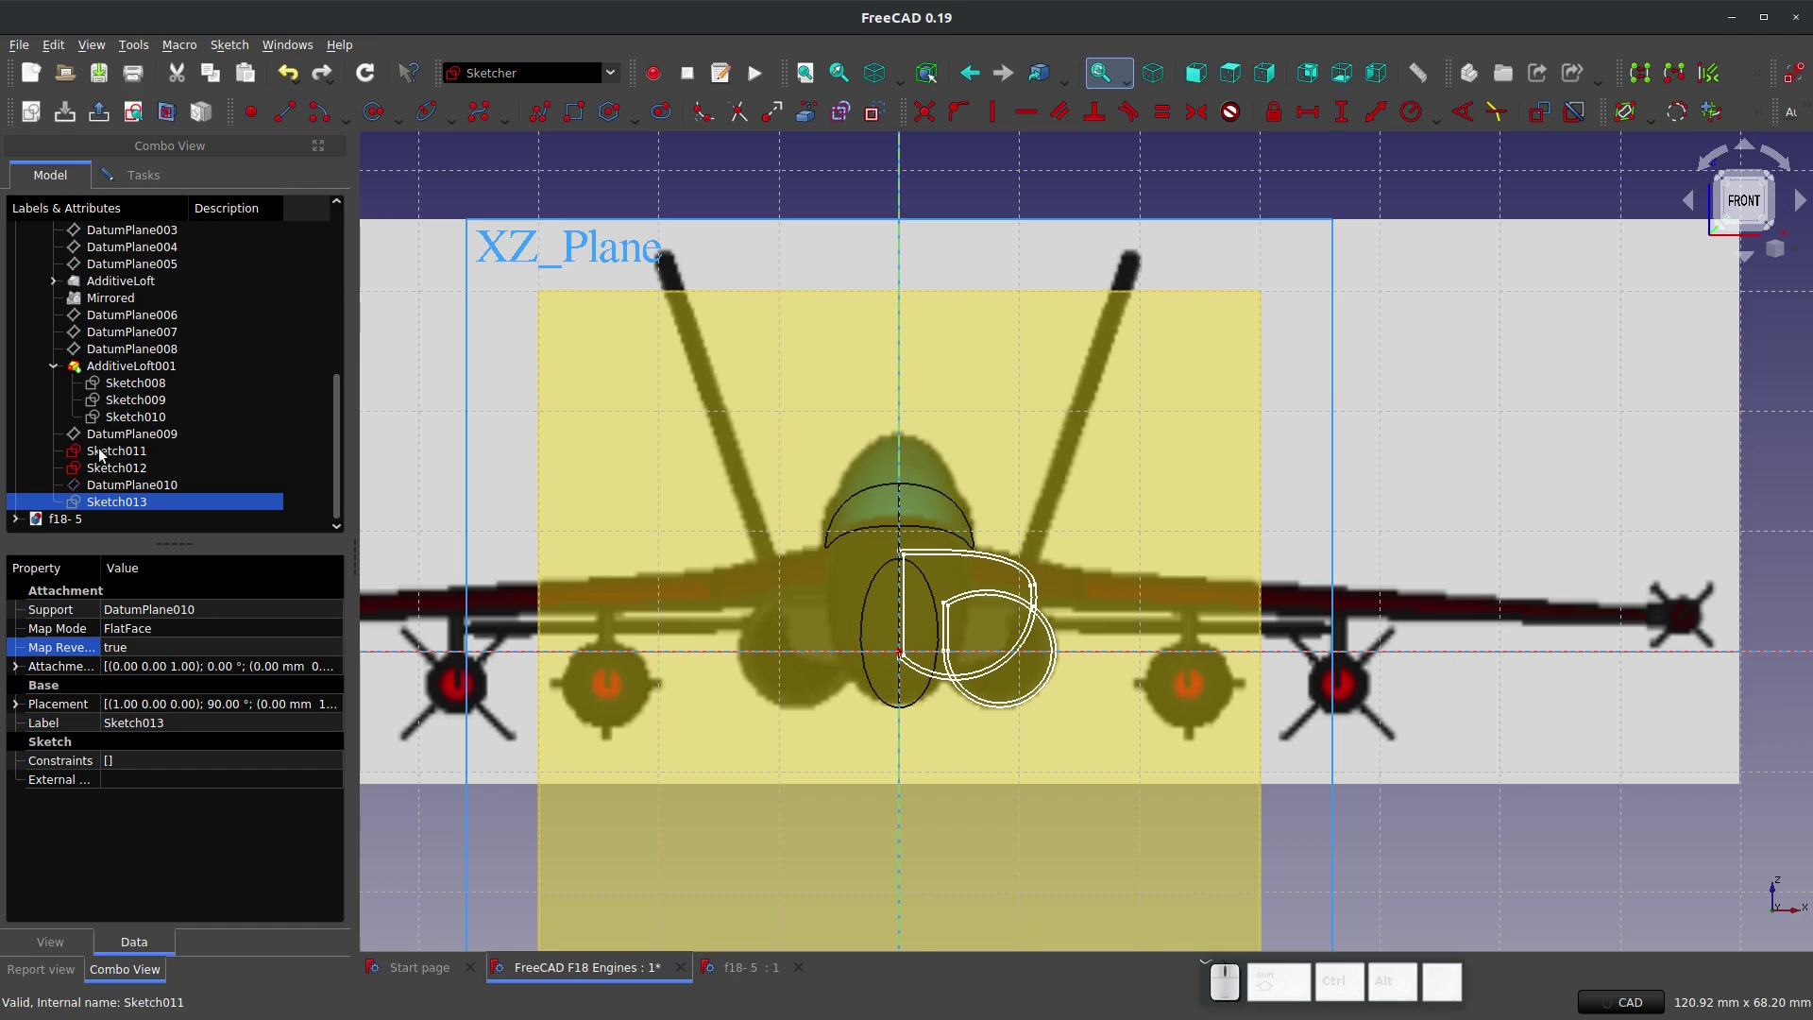
left_click(110, 486)
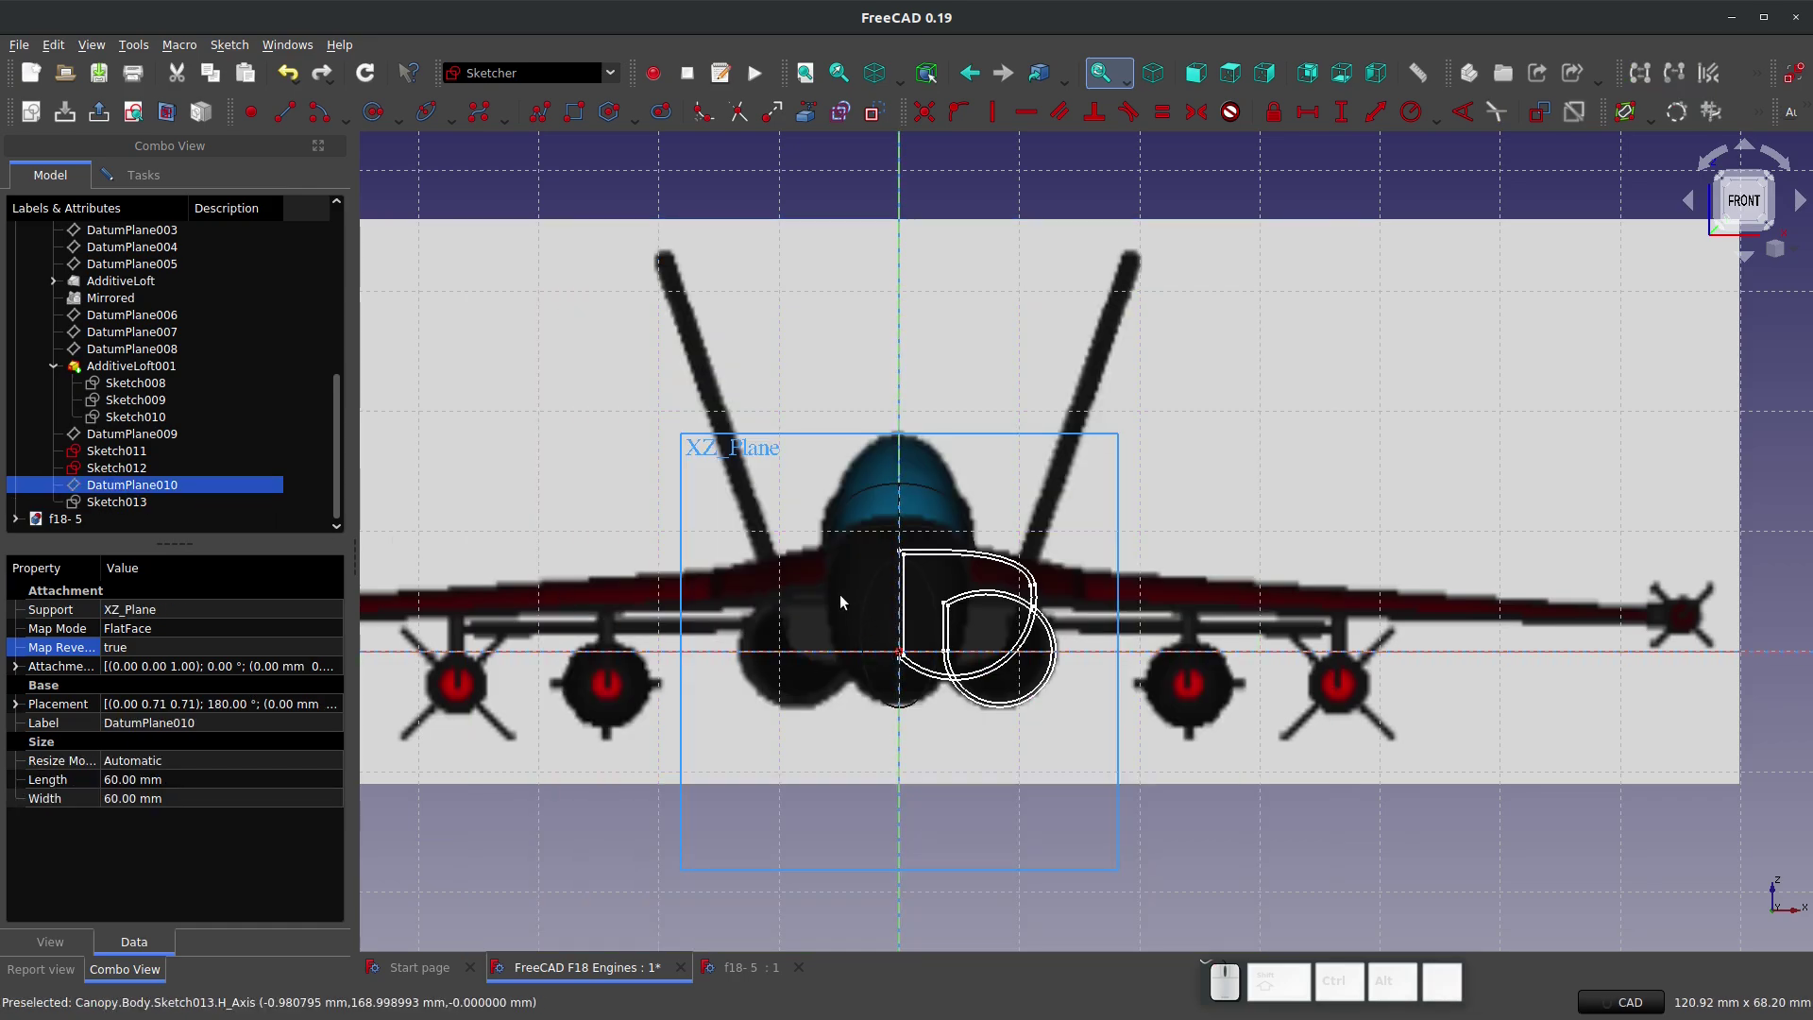
scroll(871, 592, "up", 5)
scroll(933, 580, "up", 3)
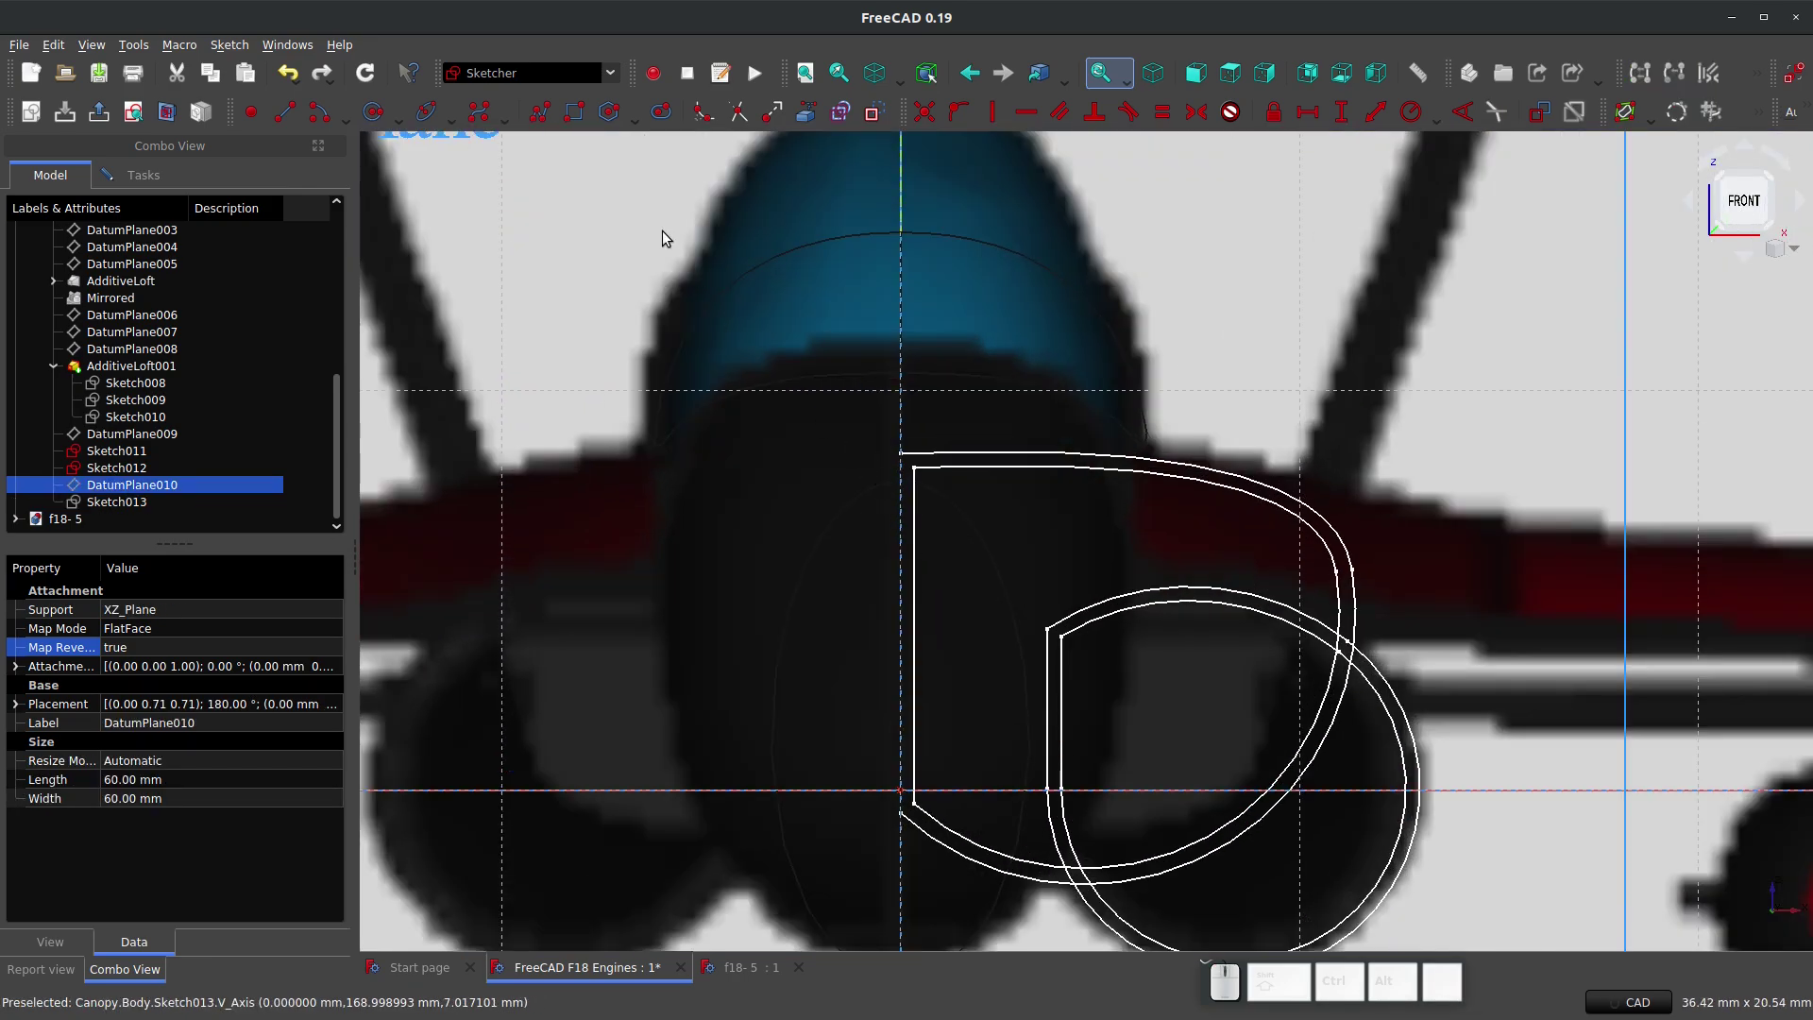
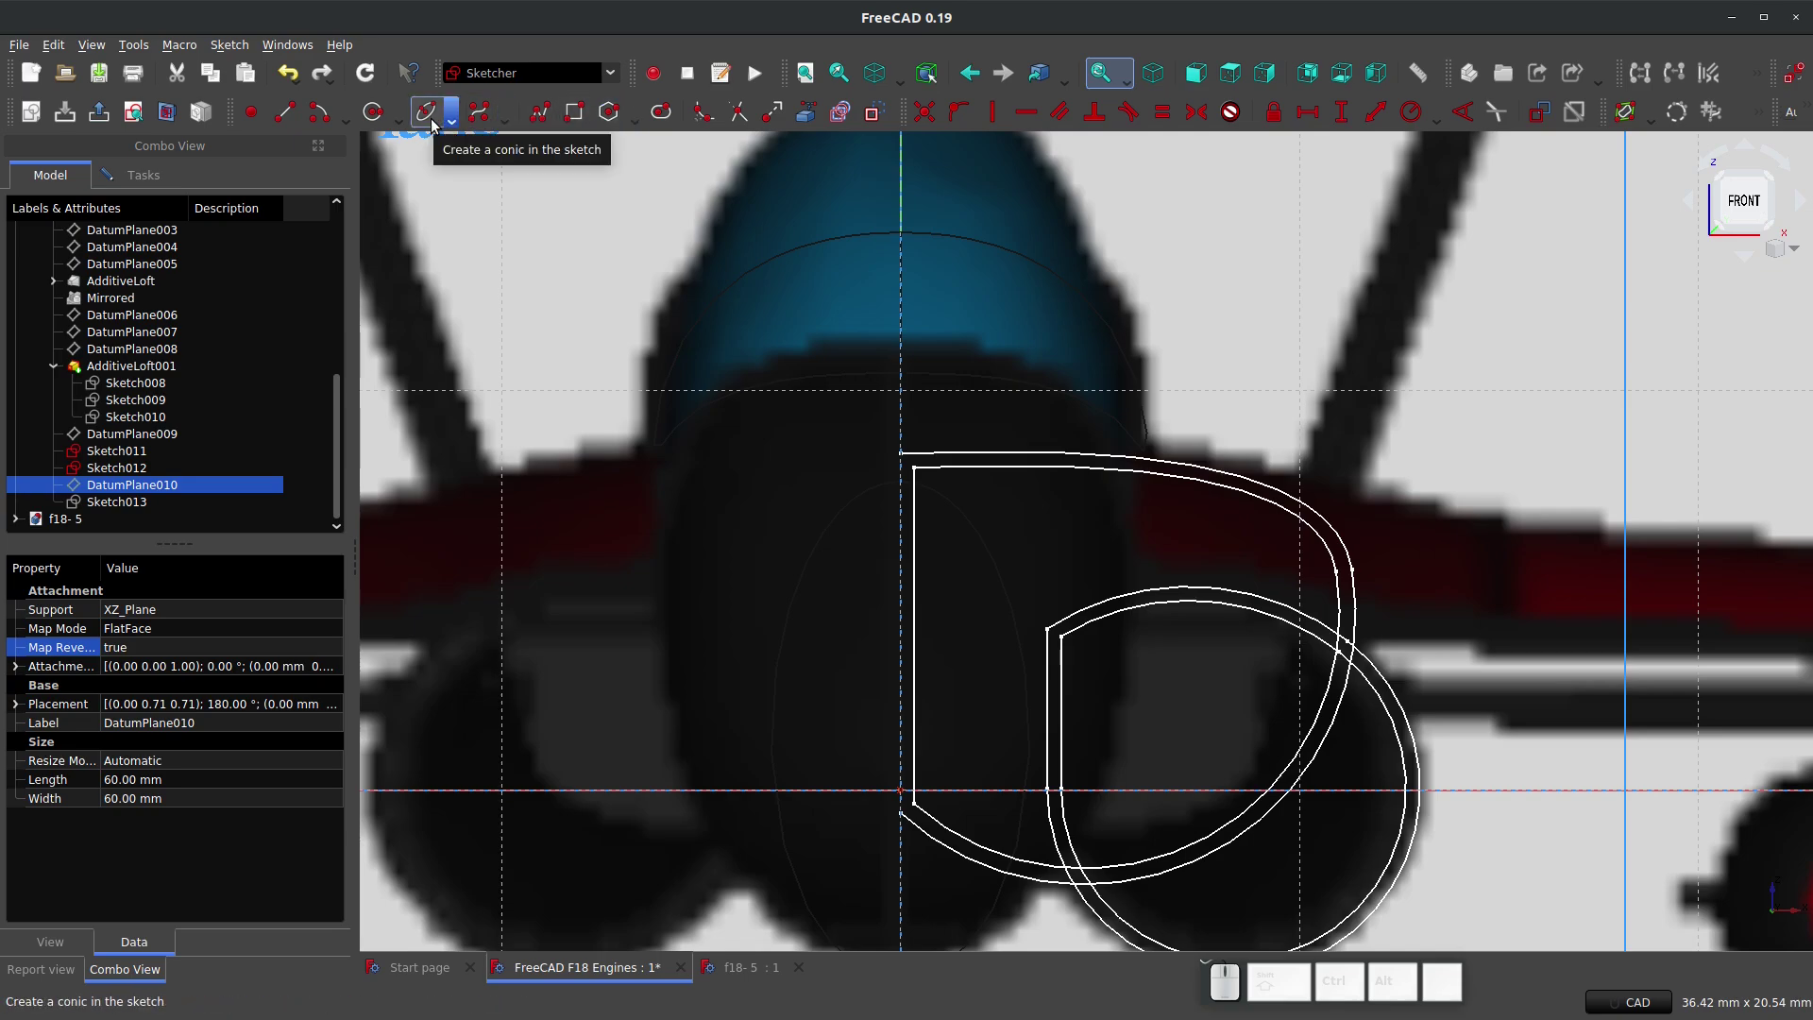
Step: Draw a vertical line on the sketch's vertical axis, starting near the top of the existing intake profile and ending above the horizontal axis
left_click(284, 111)
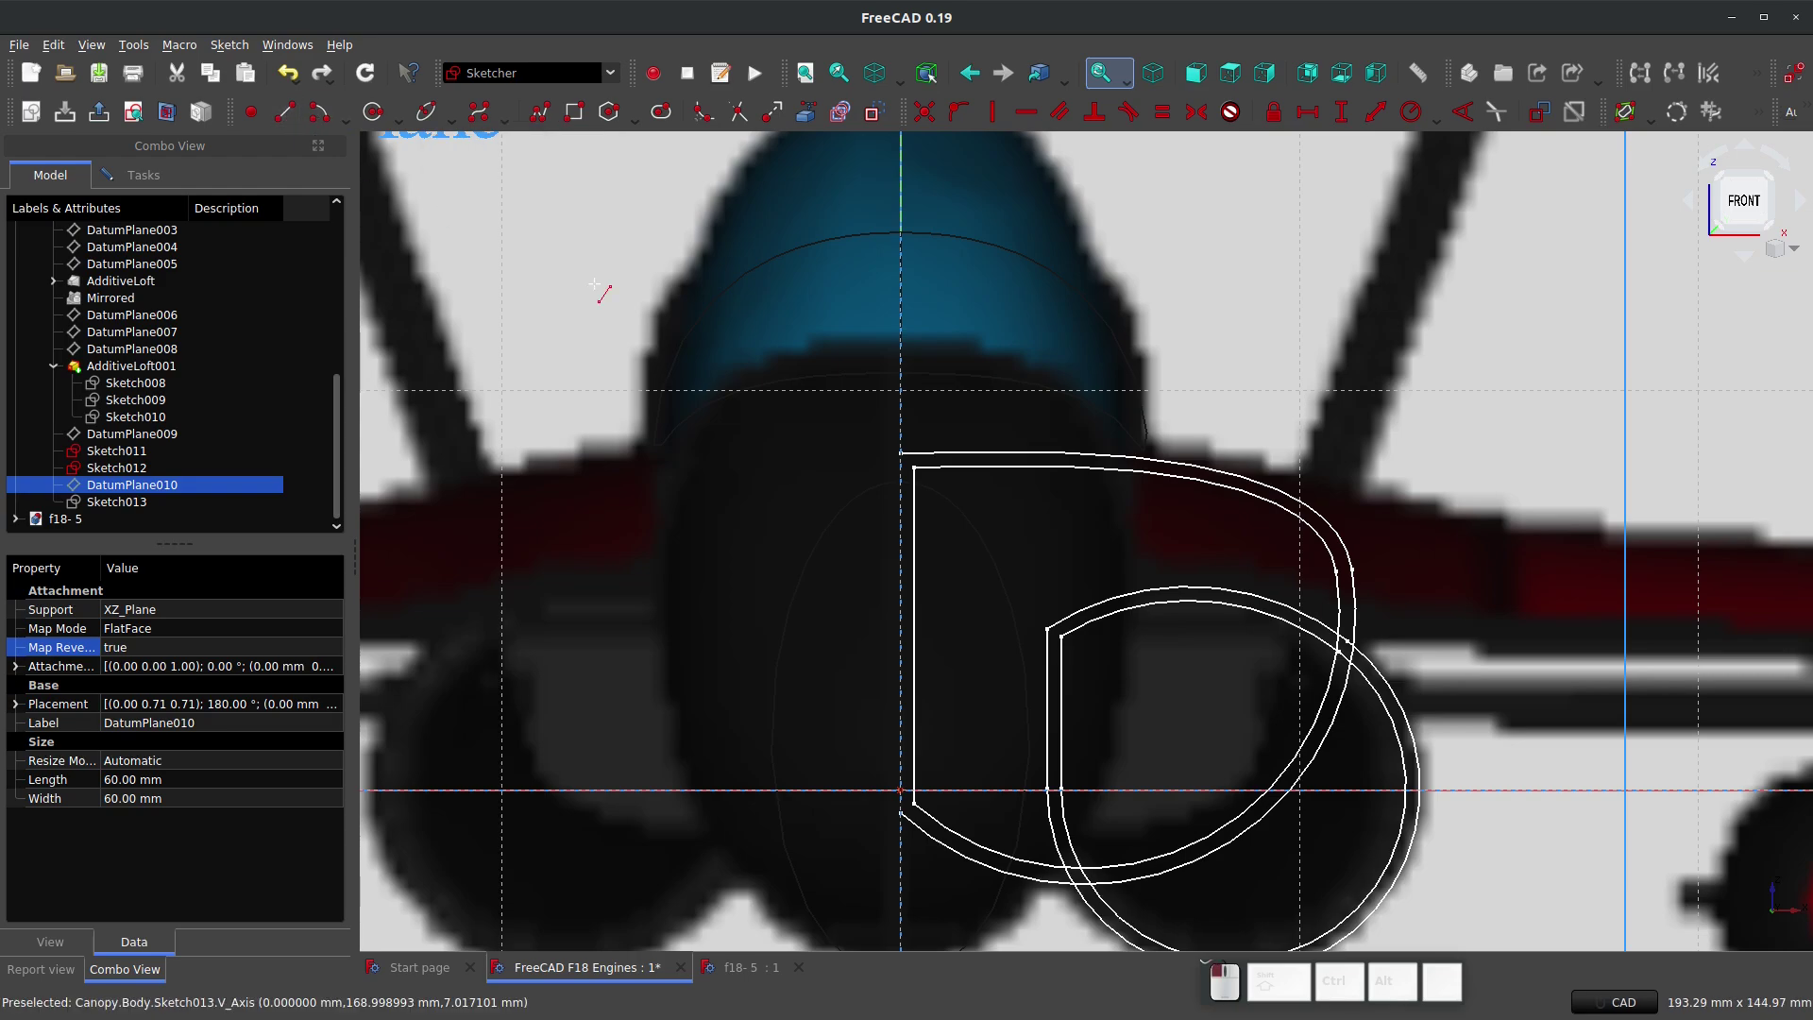
left_click(898, 469)
left_click(899, 705)
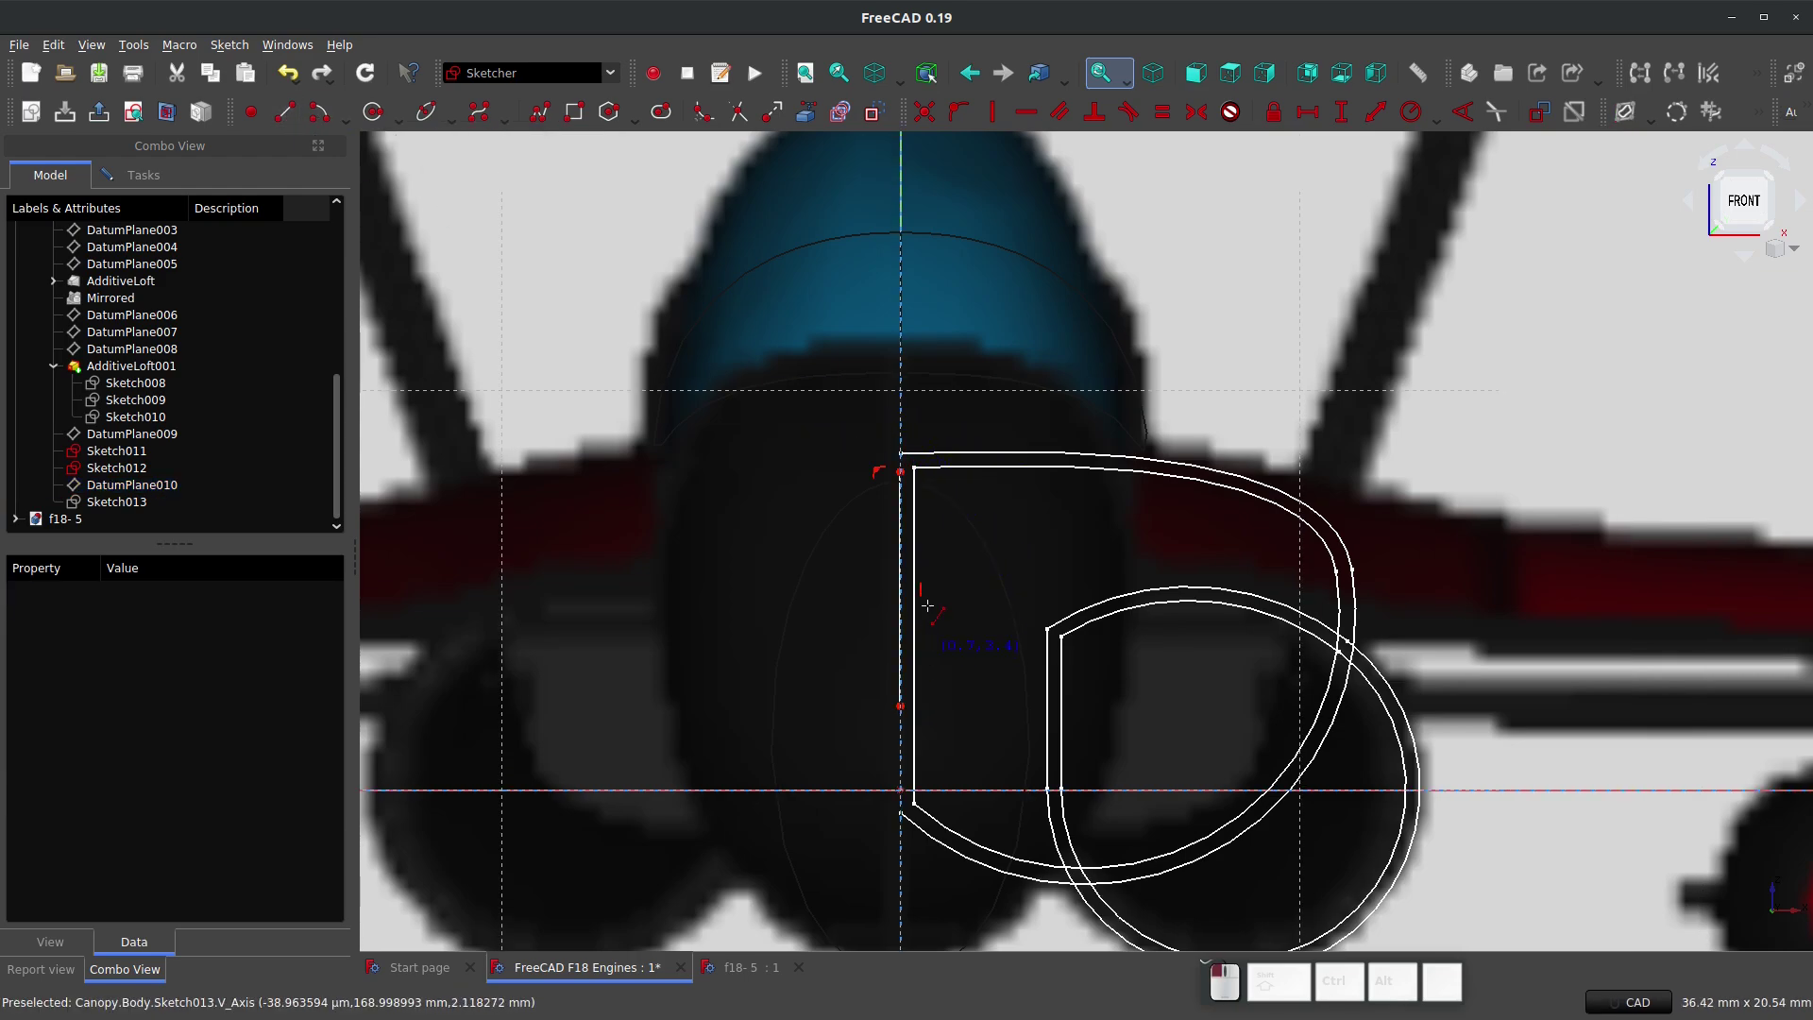
Step: Check the vertical line against the side reference image and lower both of its endpoints along the axis
left_click(1264, 72)
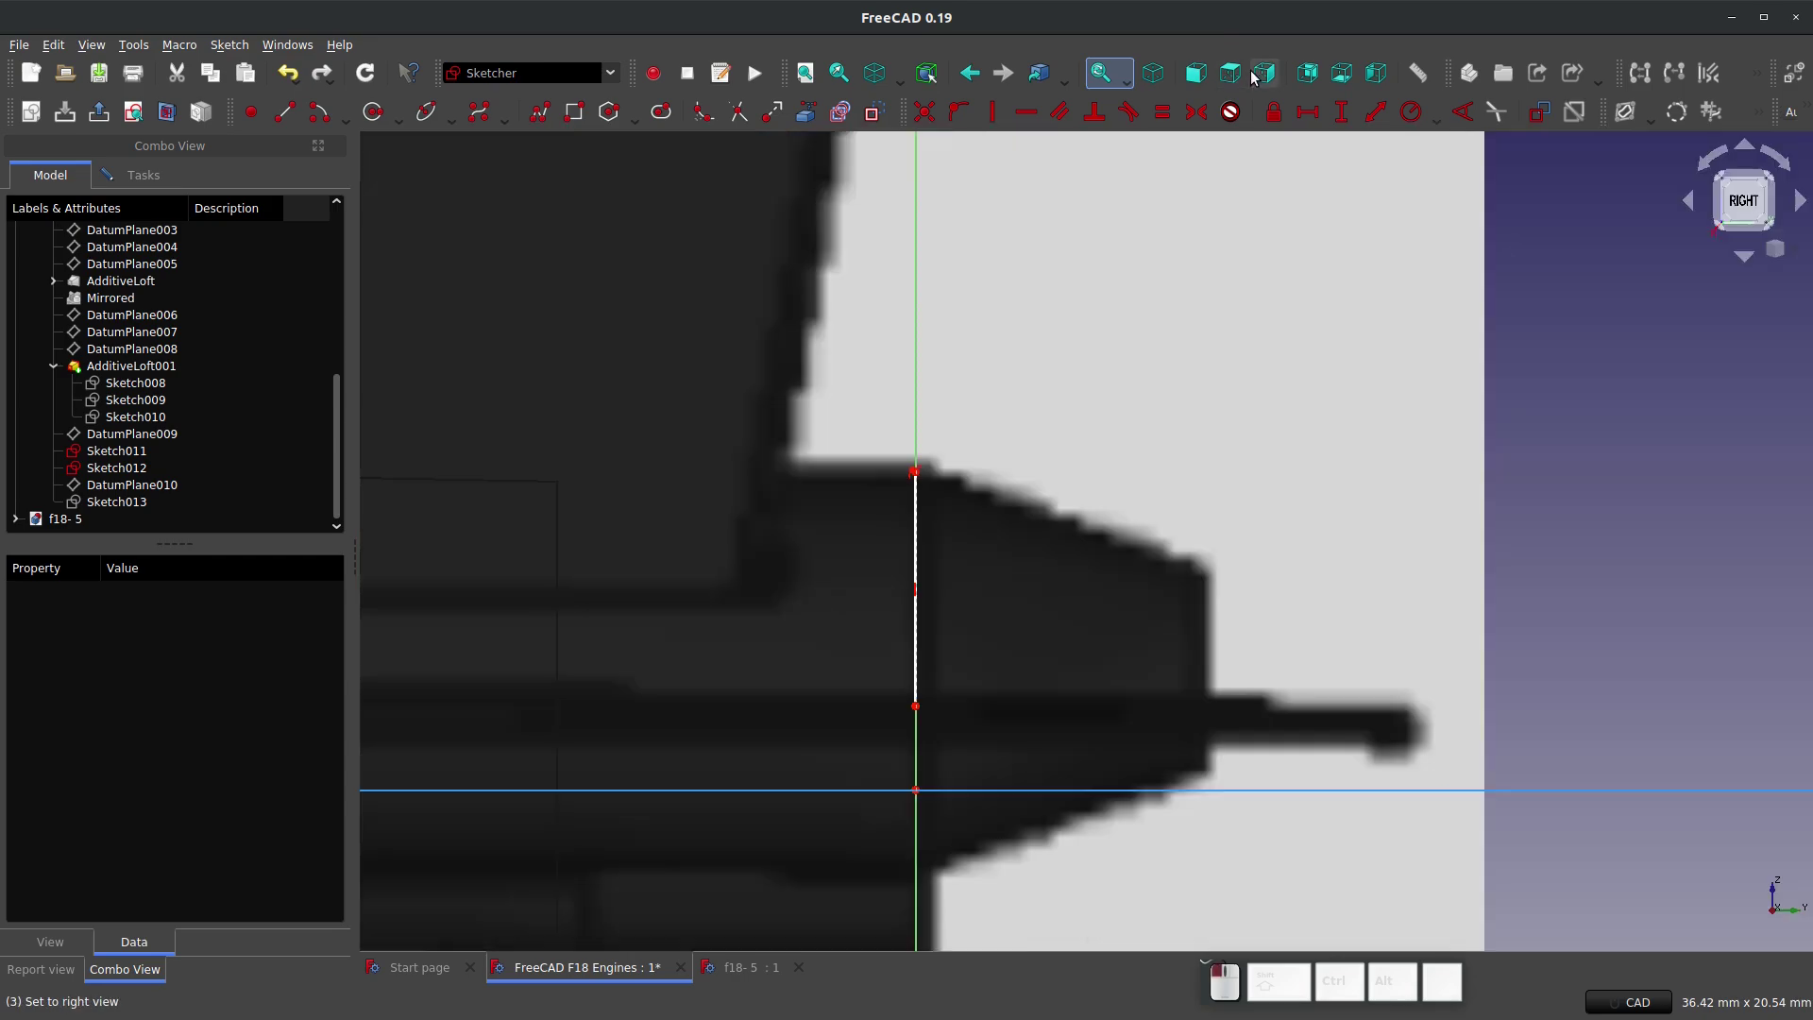
scroll(915, 478, "up", 6)
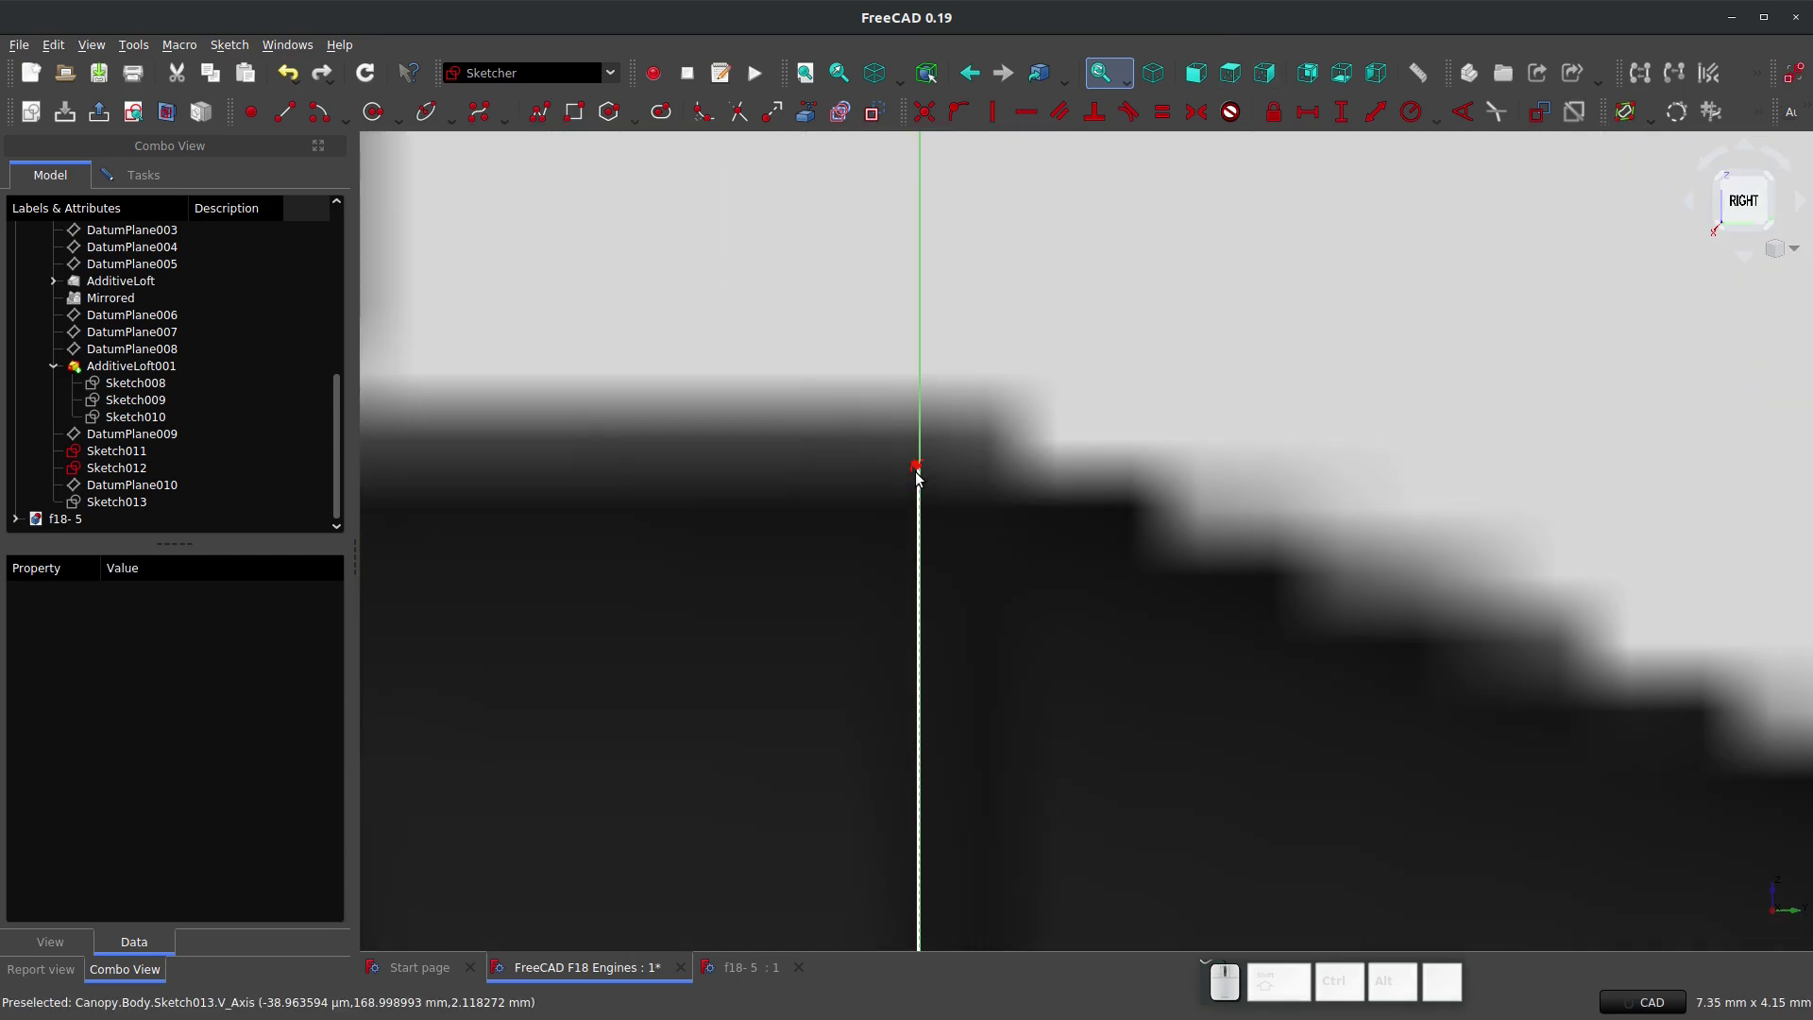
scroll(920, 576, "down", 7)
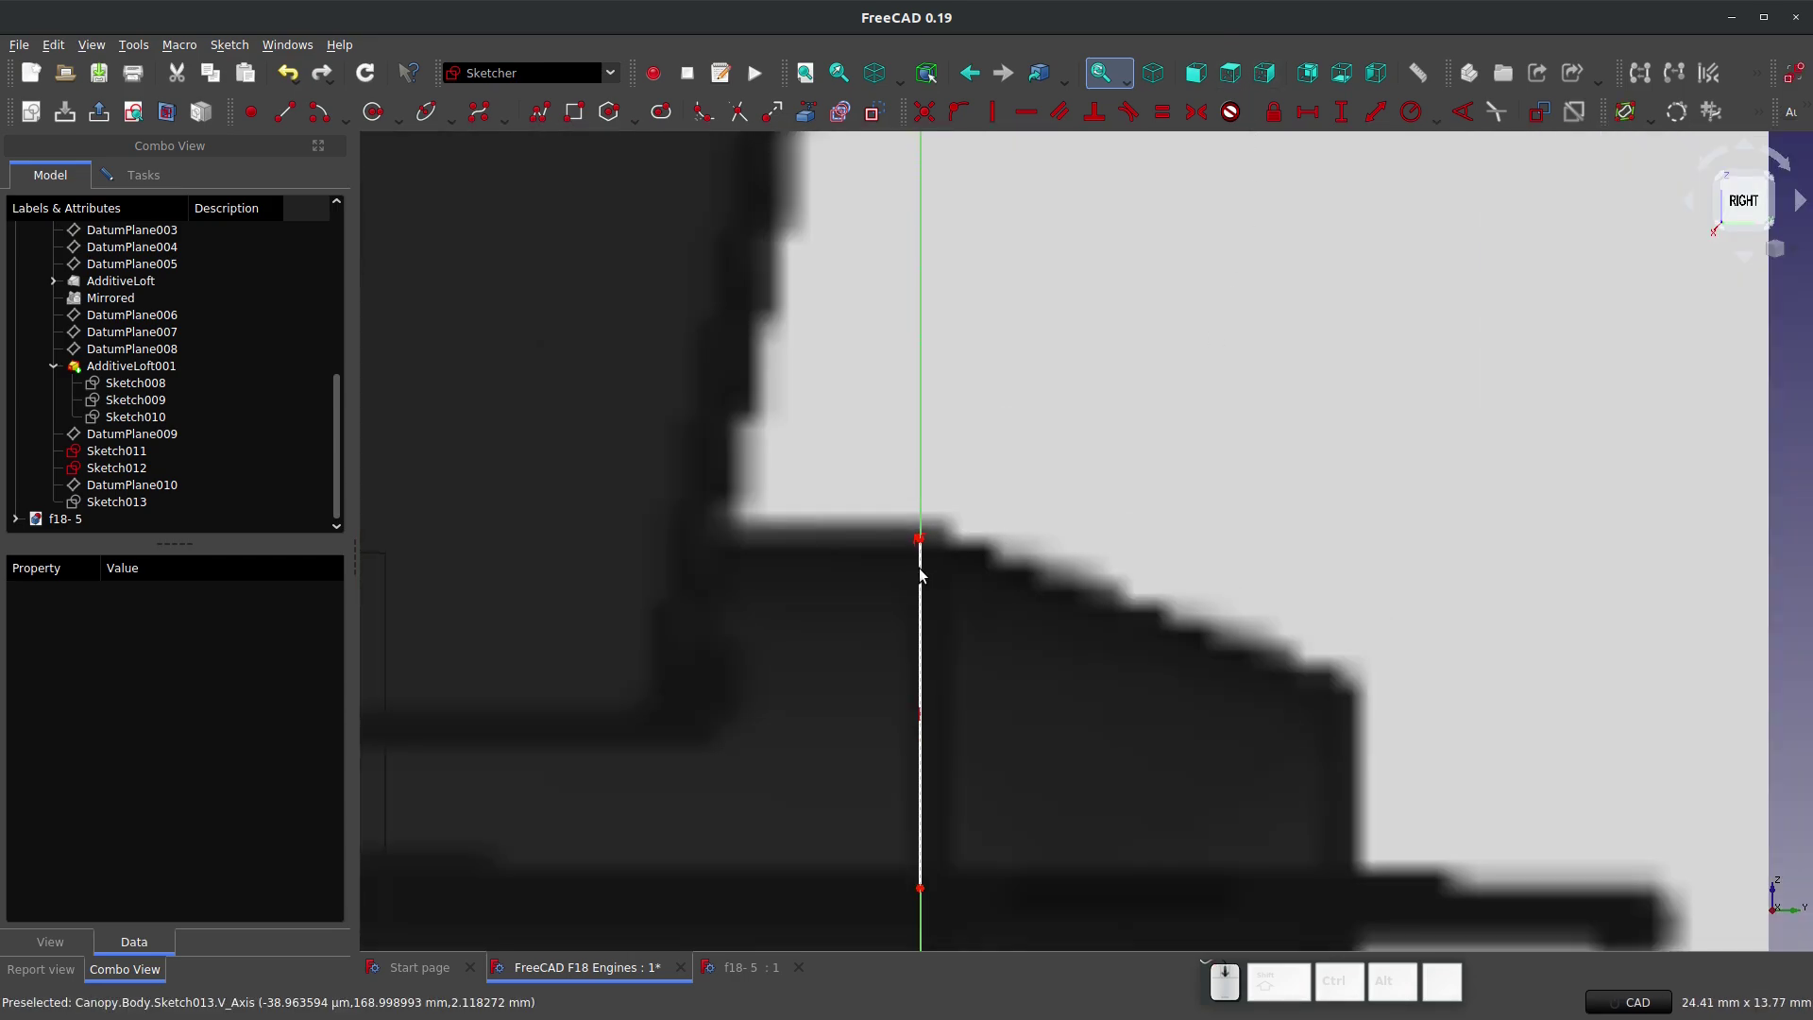
middle_click_drag(638, 666, 869, 552)
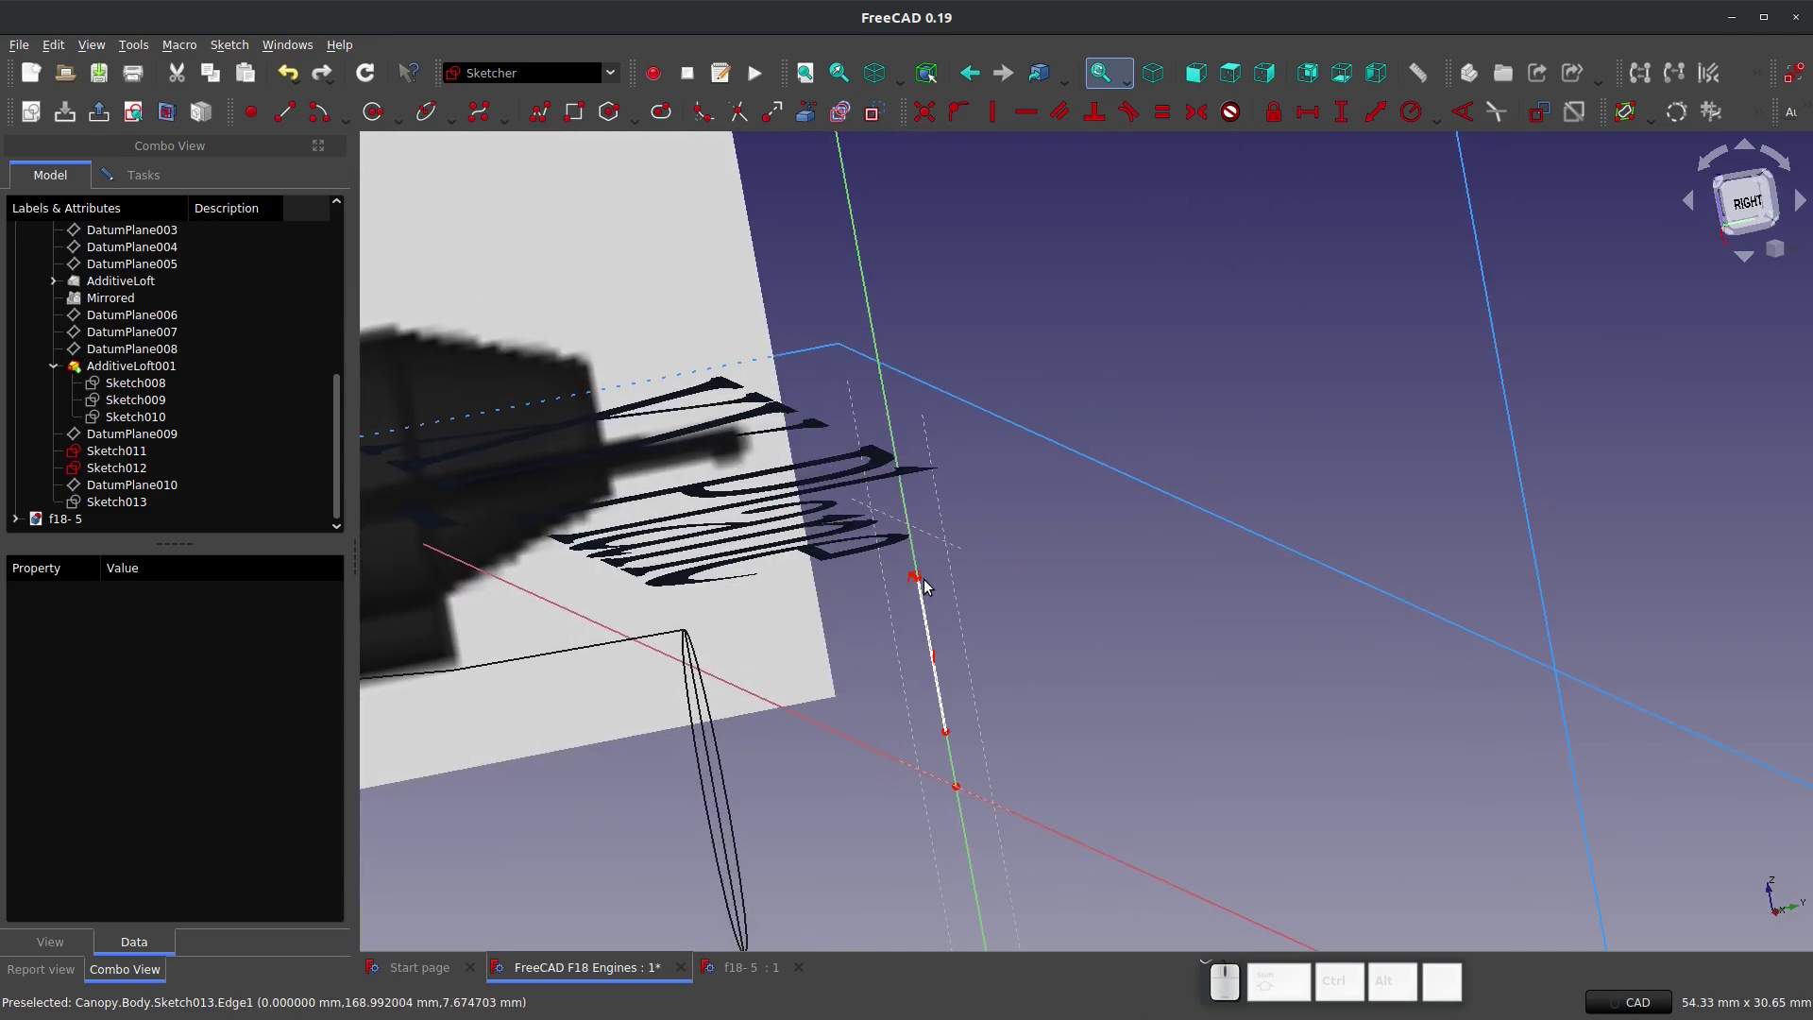
left_click_drag(916, 578, 927, 621)
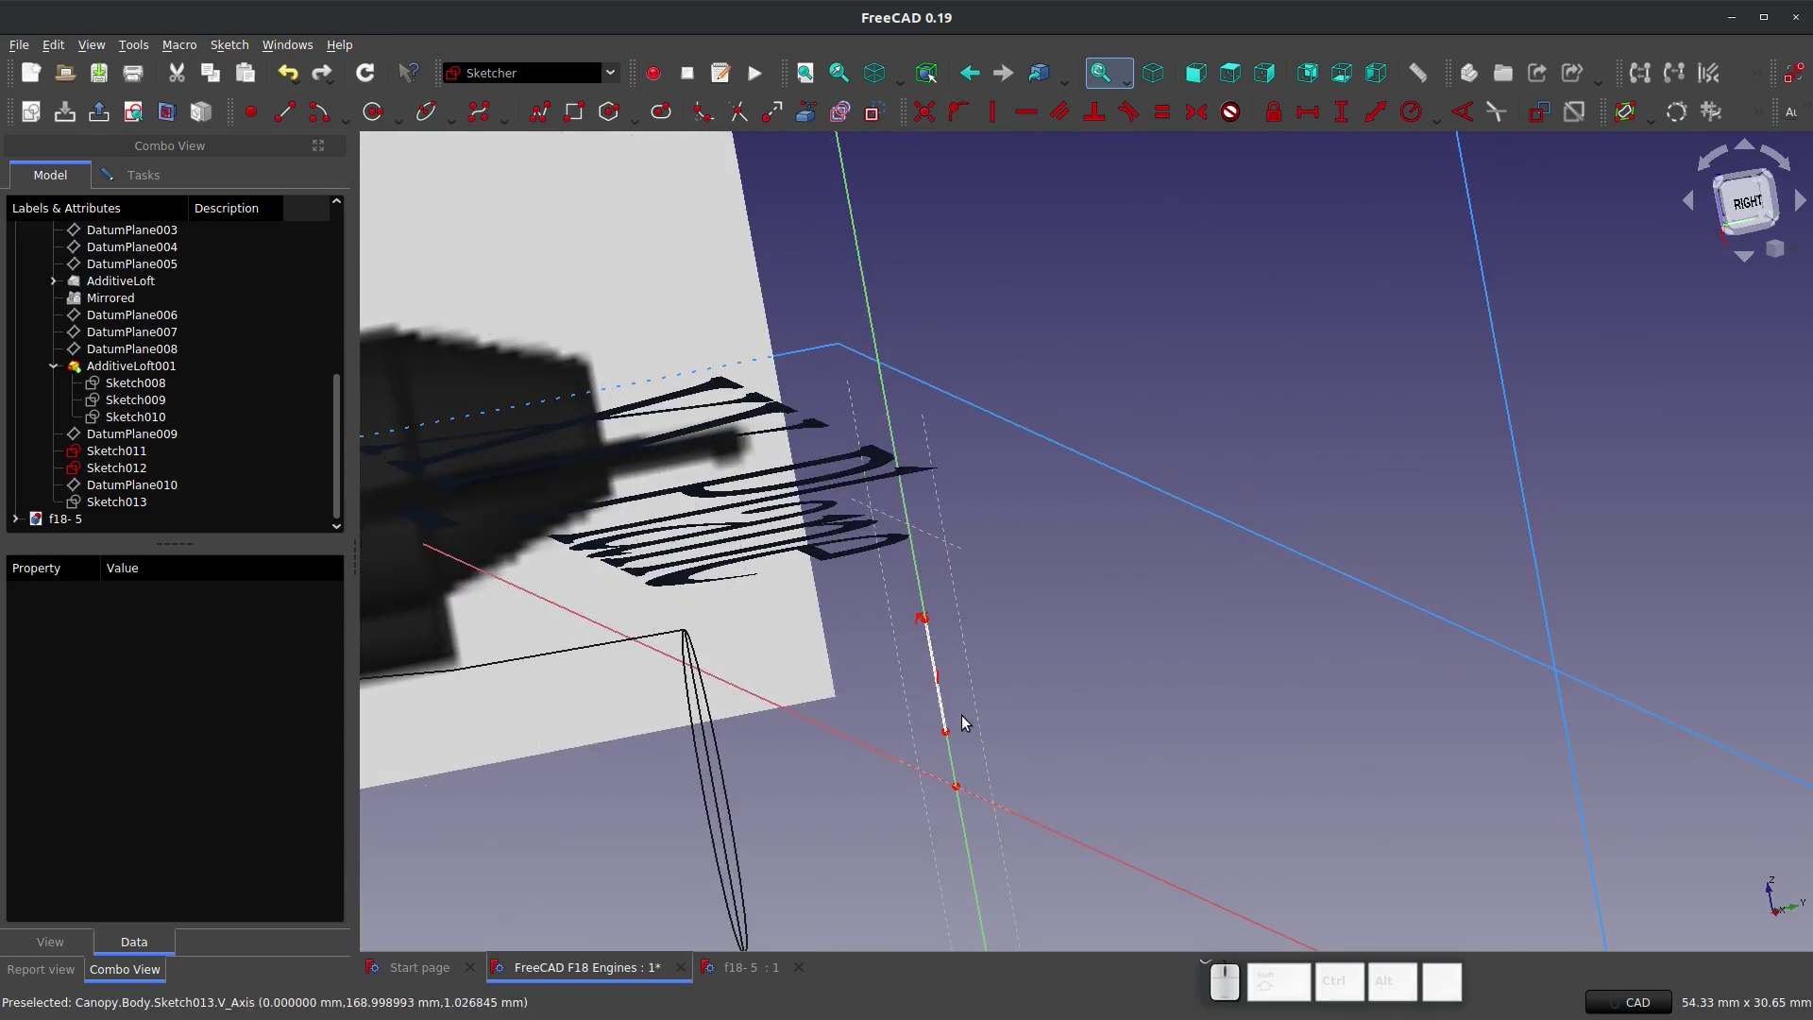
left_click_drag(947, 737, 957, 771)
left_click(1266, 75)
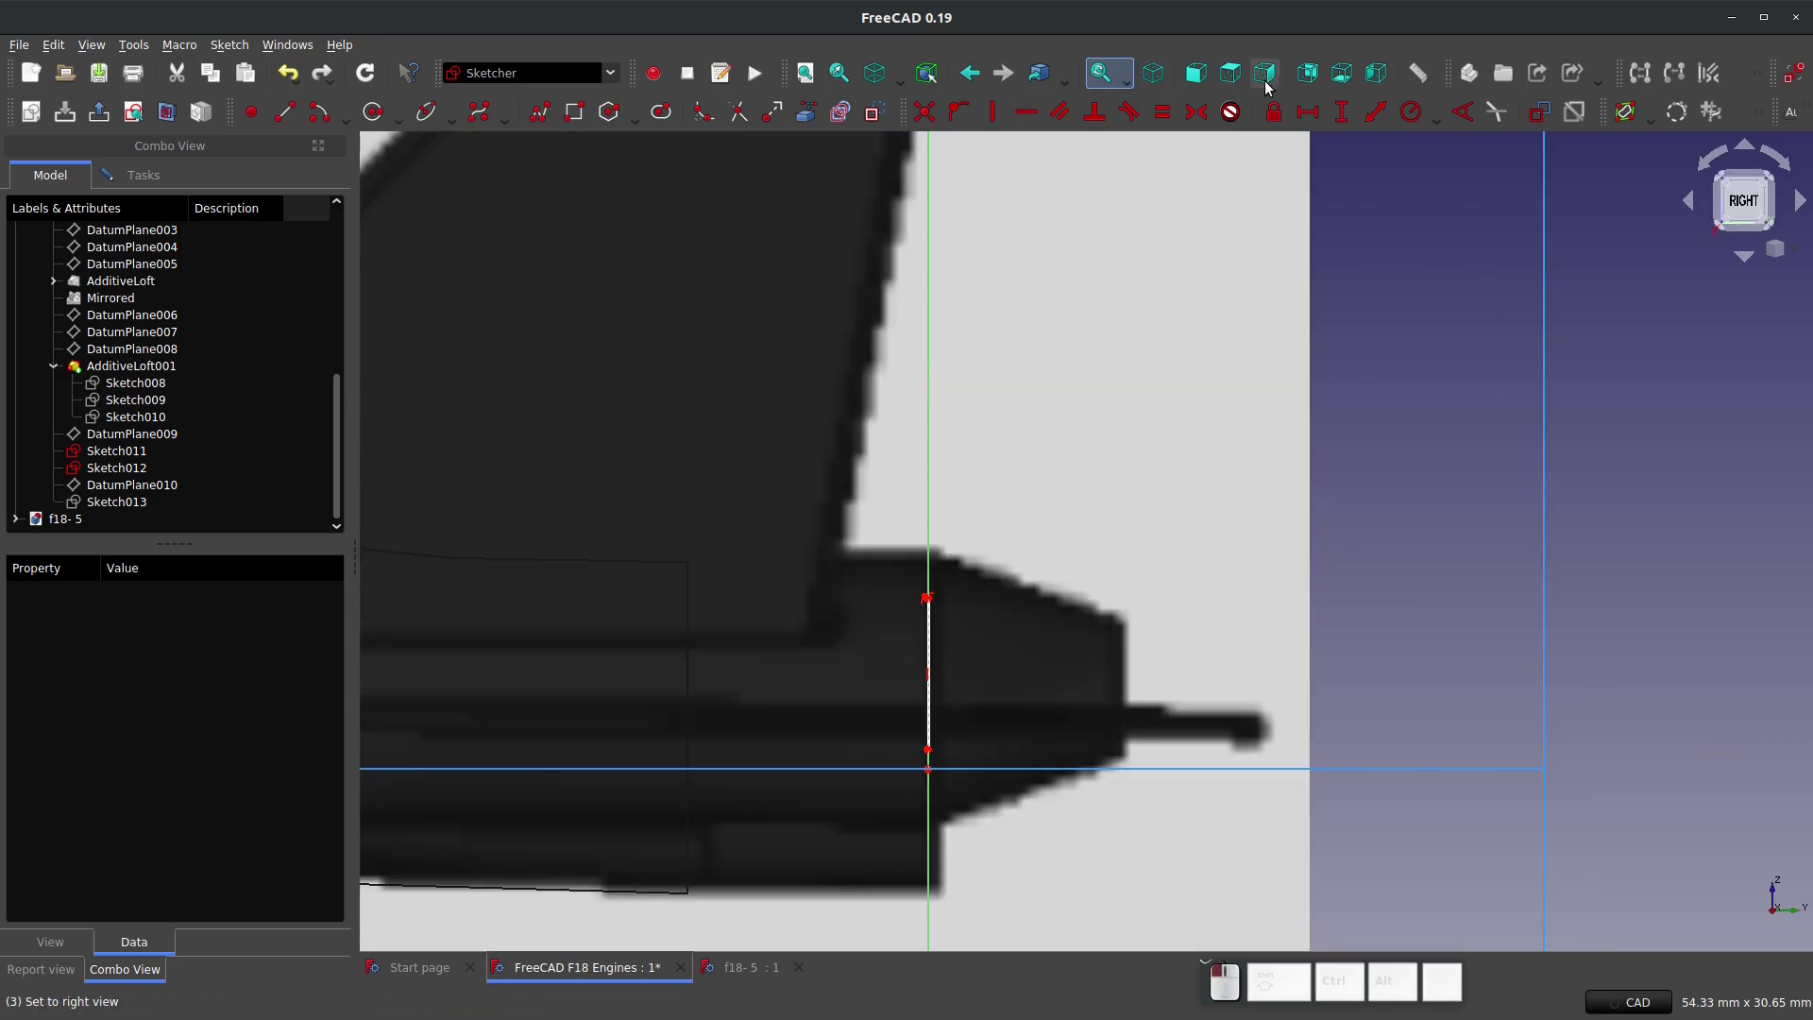
Step: Move the vertical line's lower endpoint below the horizontal axis, checking it against the side reference image
middle_click_drag(808, 818, 873, 795)
left_click(1265, 74)
left_click_drag(927, 748, 927, 802)
middle_click_drag(812, 814, 887, 788)
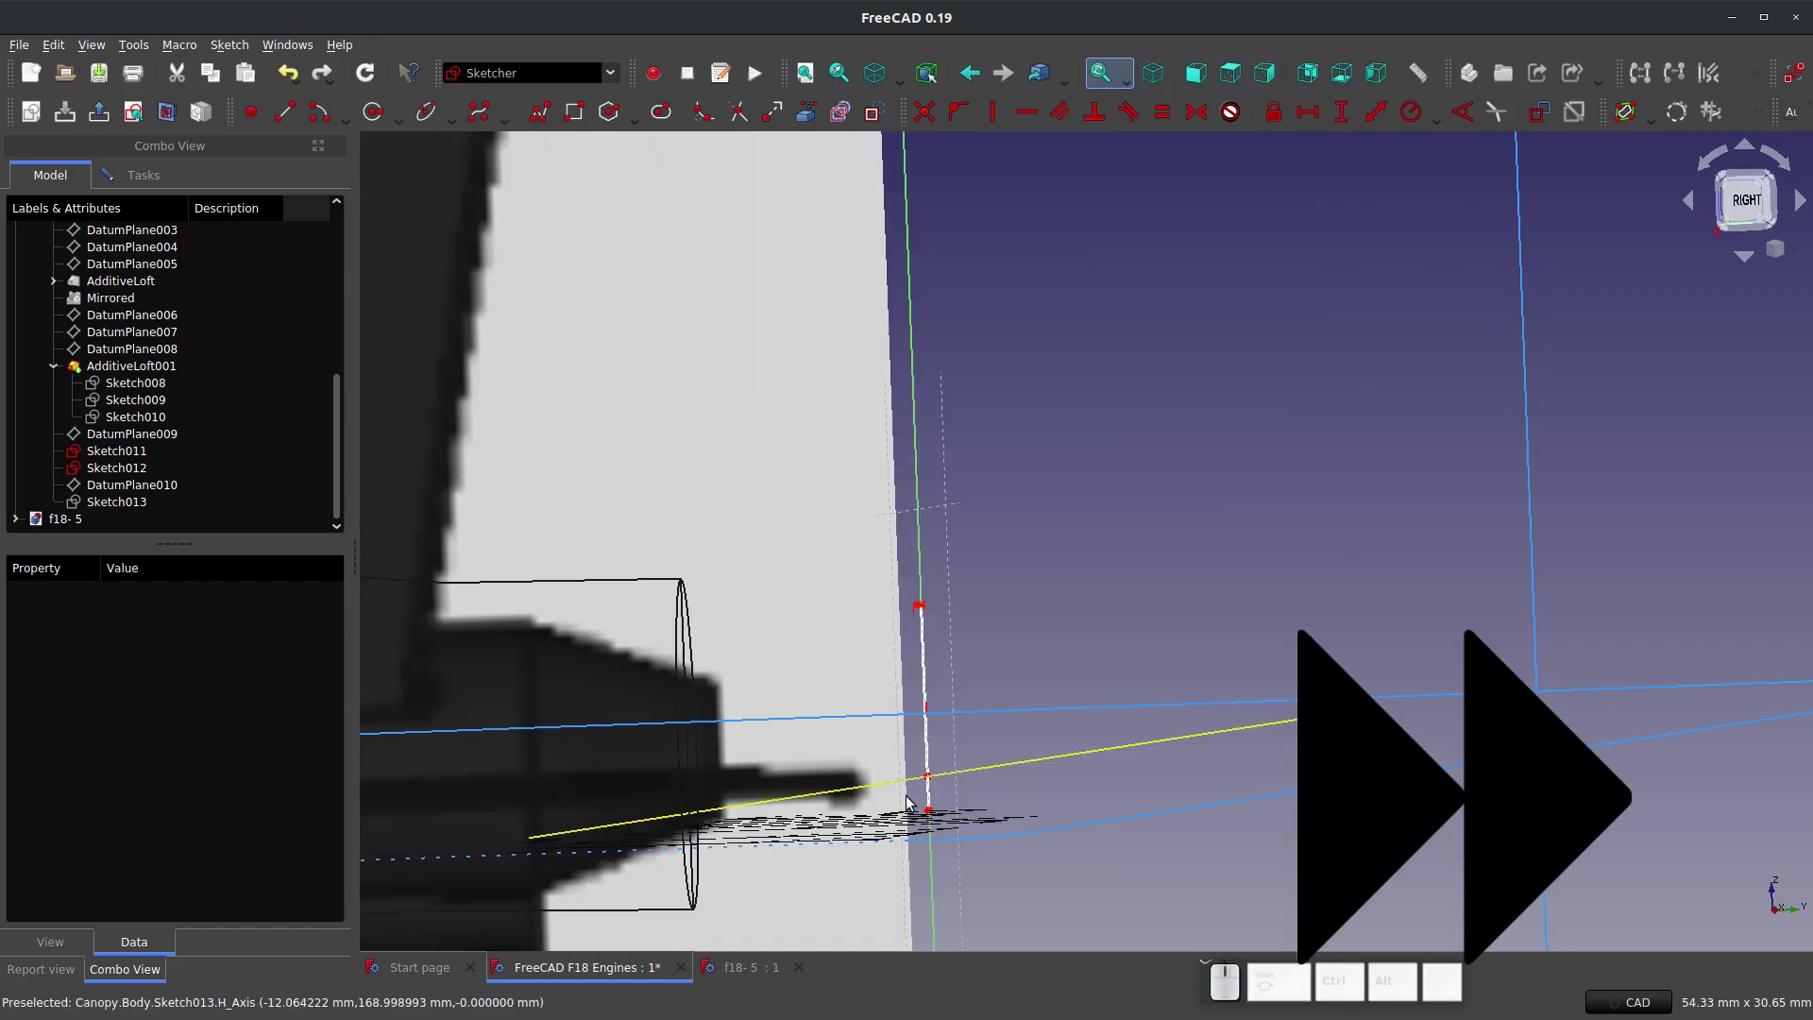
left_click(1265, 74)
left_click_drag(927, 803, 927, 843)
scroll(906, 605, "up", 4)
scroll(921, 596, "down", 3)
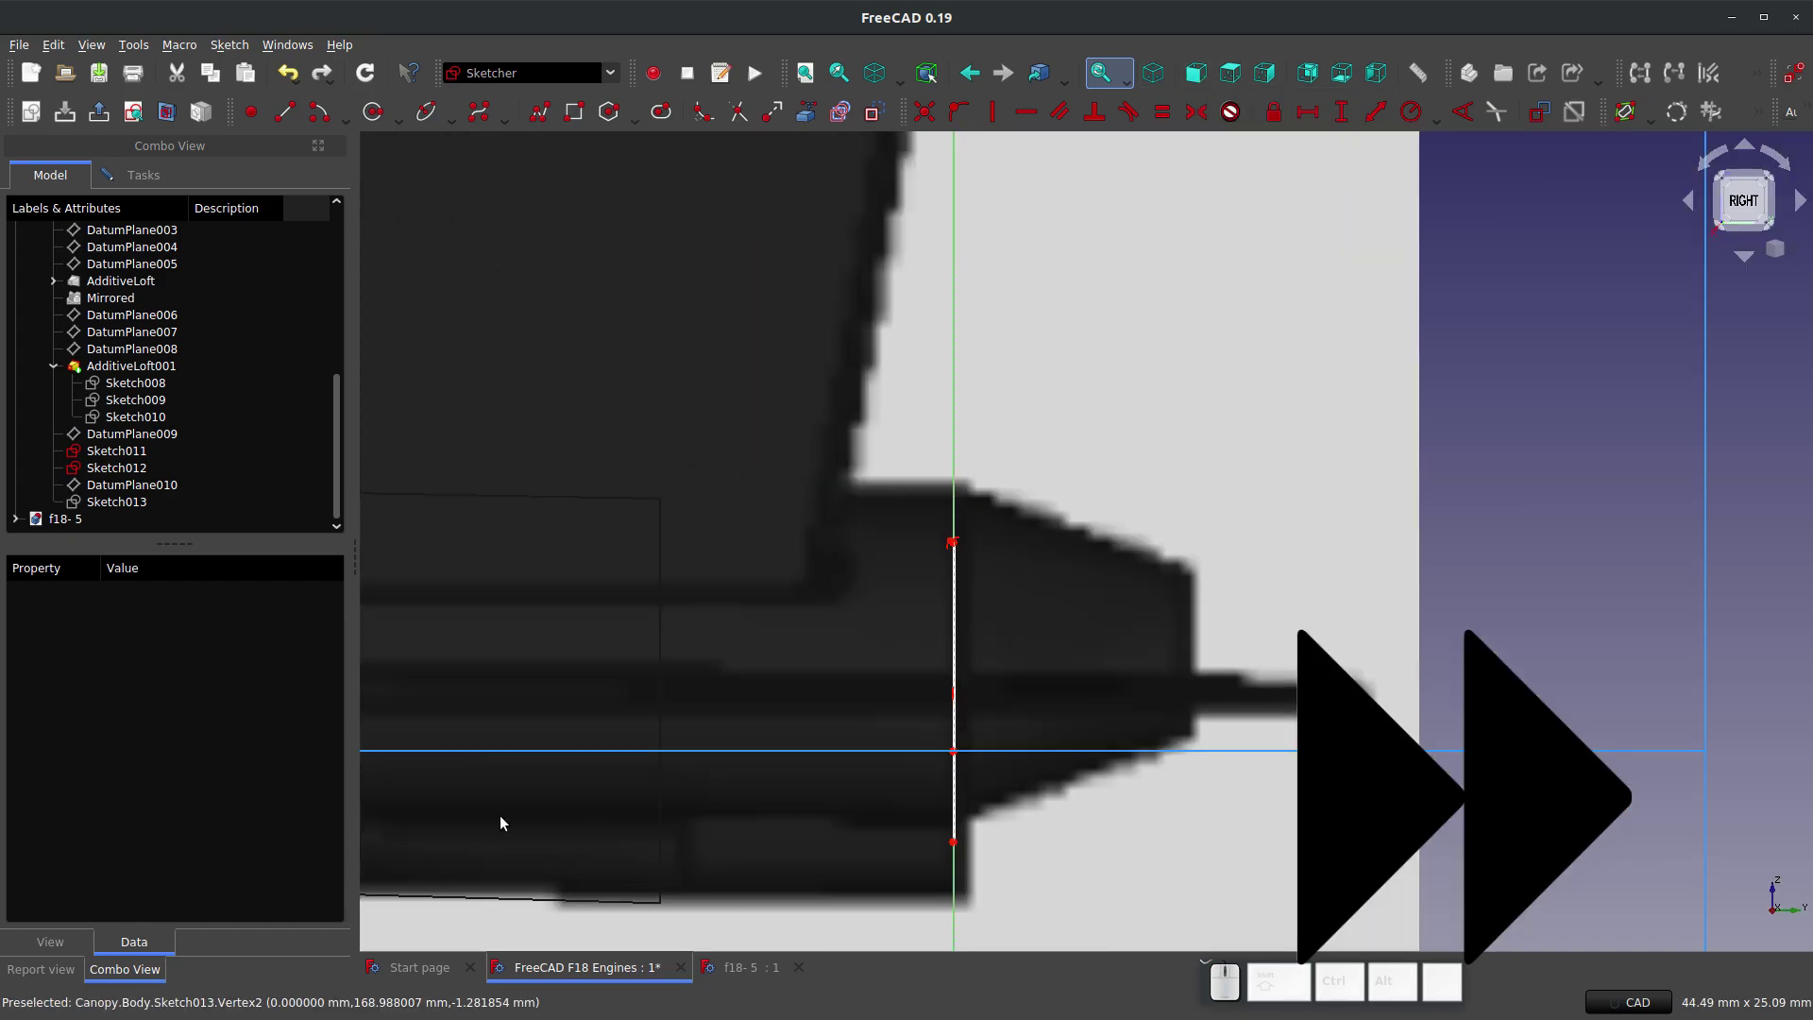
Step: Adjust the line's top and bottom endpoints to the upper and lower outlines of the engine nozzle's front edge in the side view
middle_click_drag(501, 814, 841, 830)
left_click(937, 742)
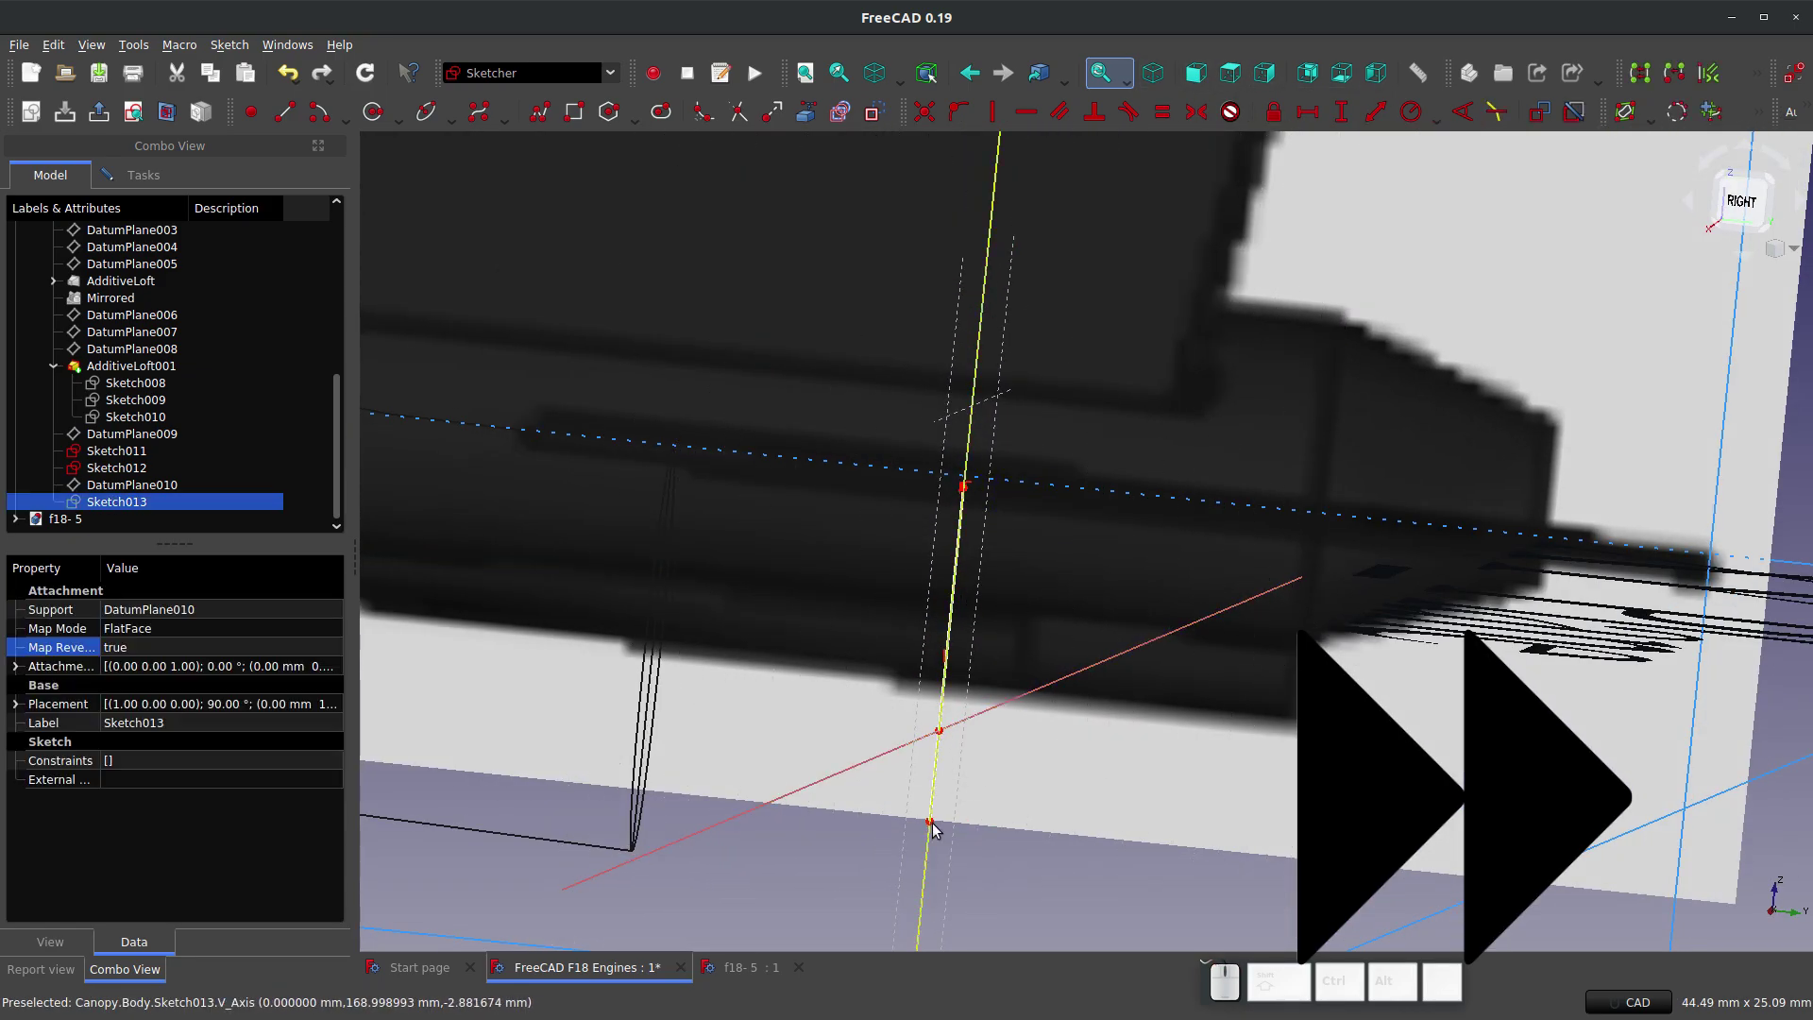
left_click_drag(930, 821, 926, 850)
left_click_drag(963, 486, 961, 517)
scroll(931, 506, "up", 6)
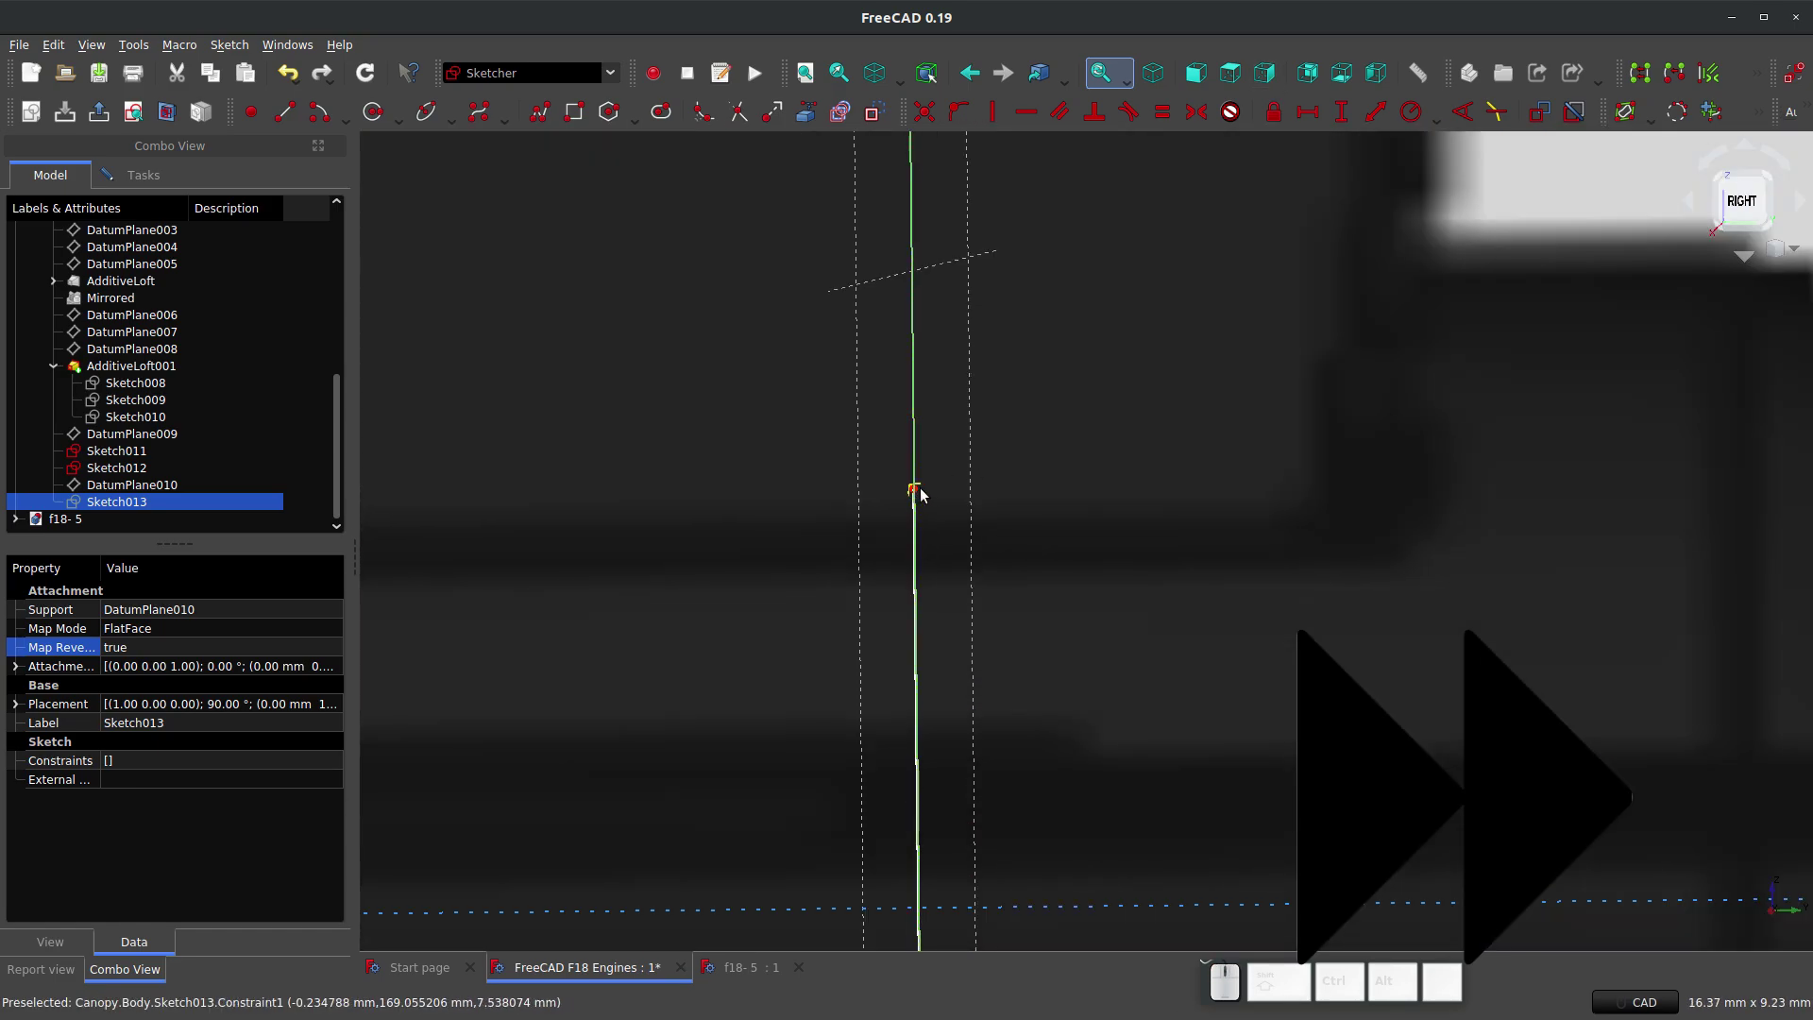
scroll(913, 484, "up", 8)
key("3")
left_click_drag(697, 408, 699, 466)
scroll(1042, 392, "down", 10)
scroll(1043, 400, "down", 3)
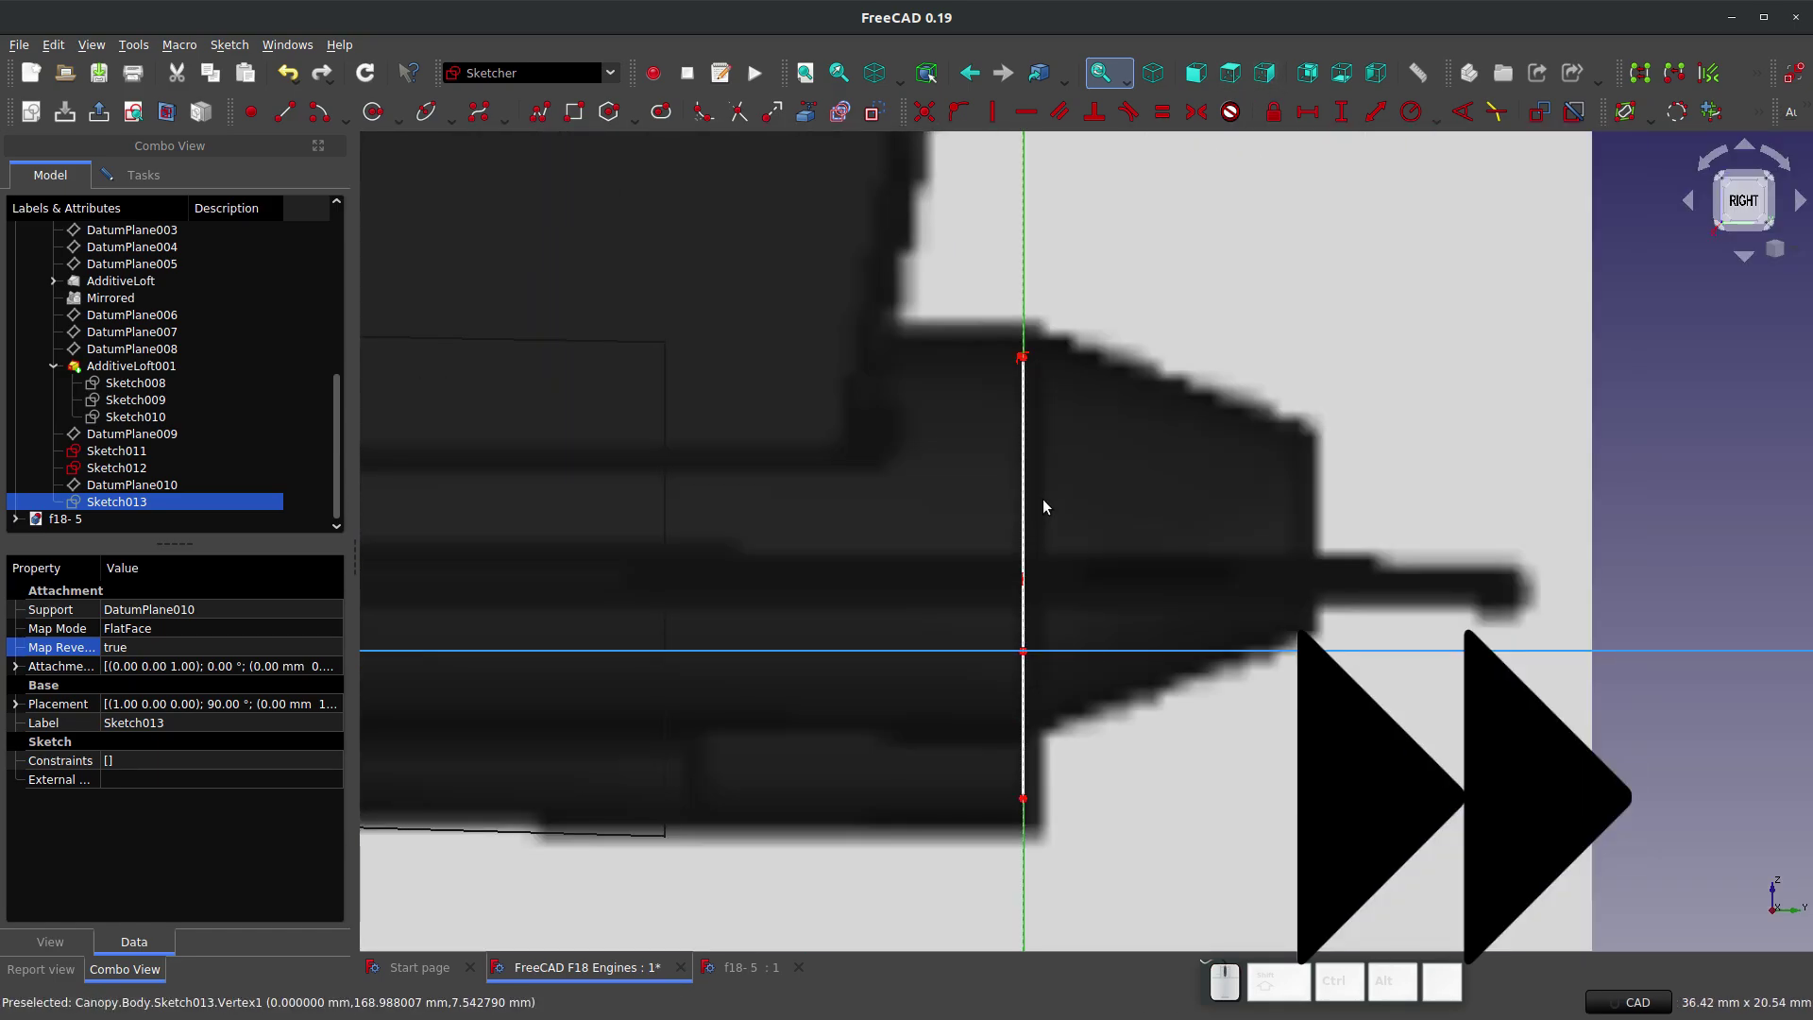
left_click_drag(1022, 796, 1023, 719)
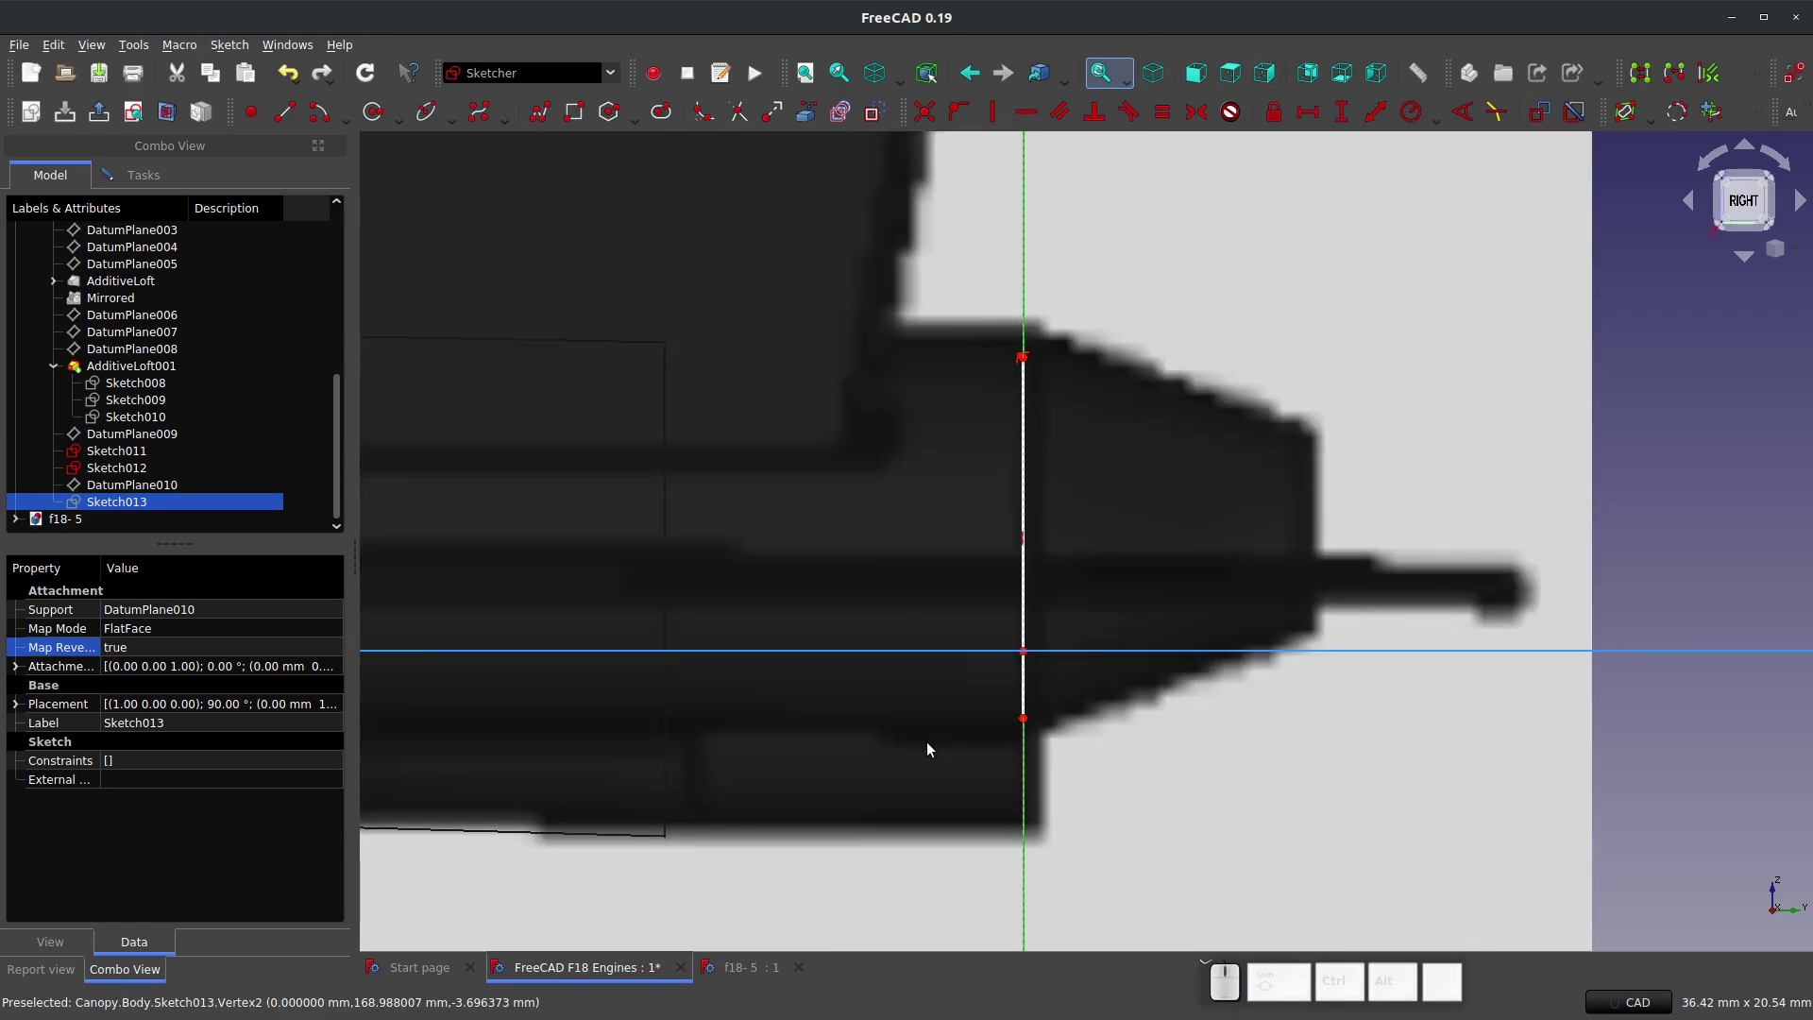
scroll(912, 710, "down", 10)
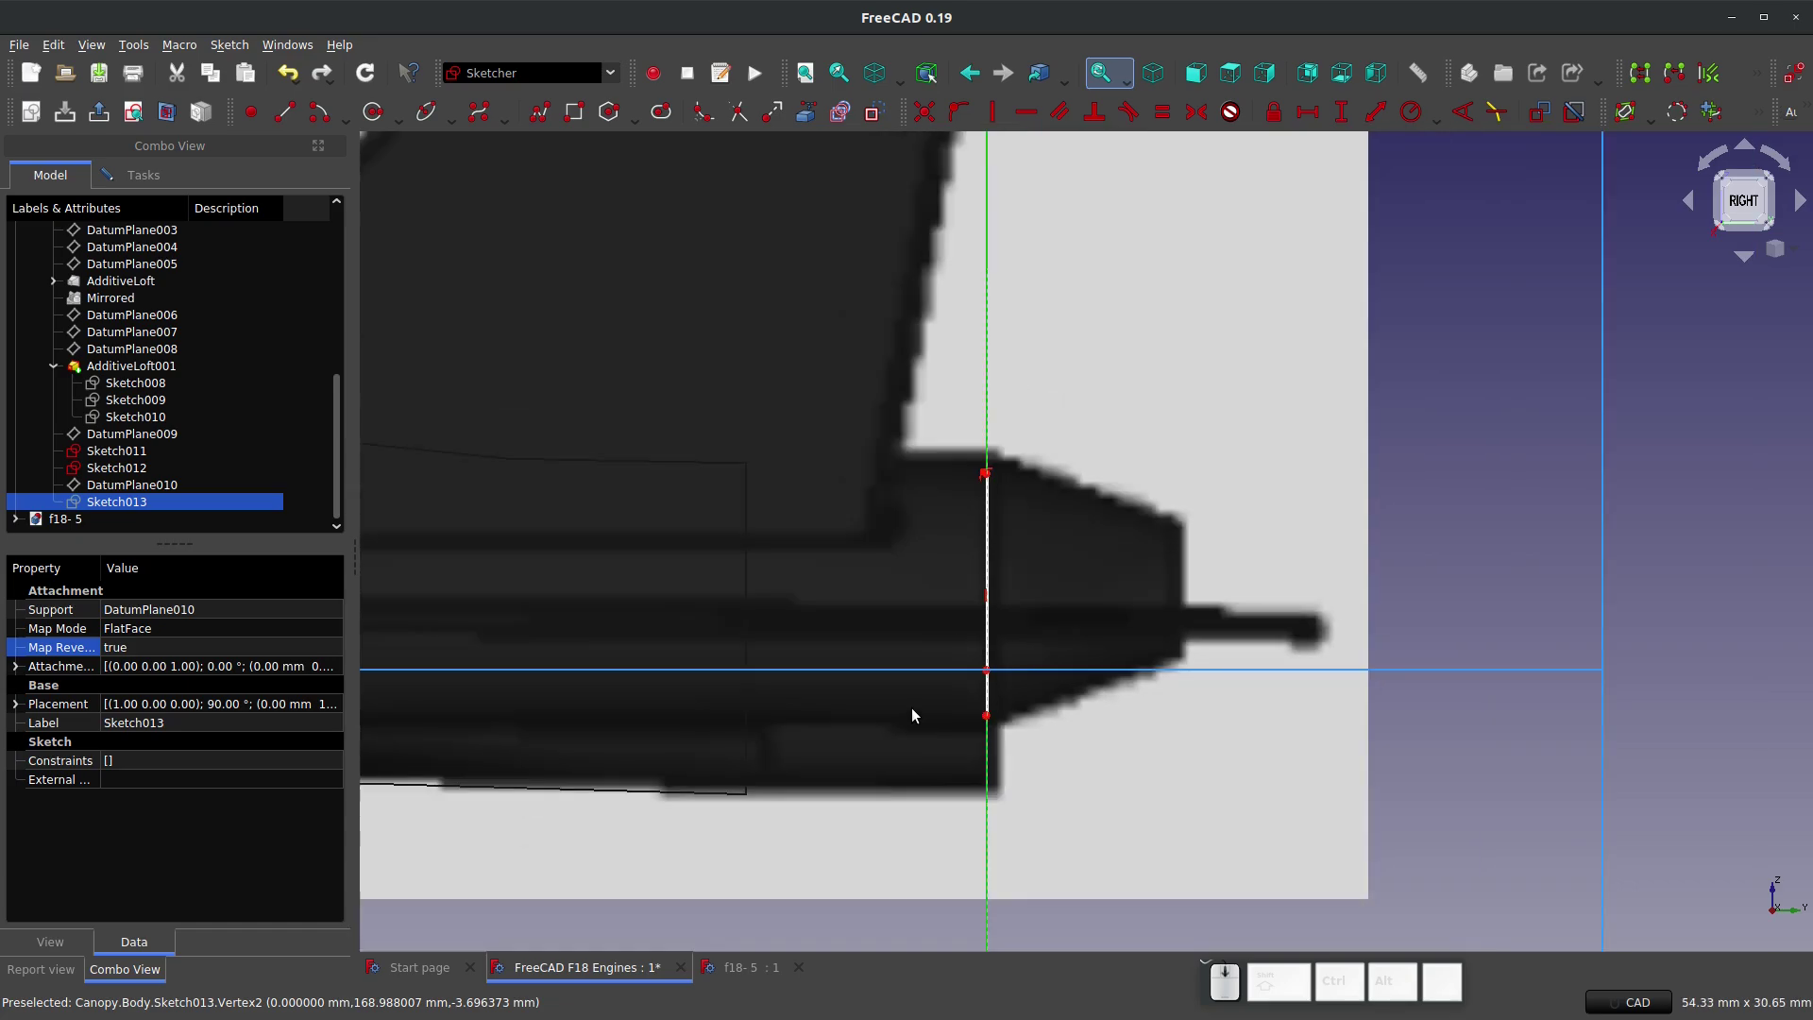
scroll(959, 613, "up", 9)
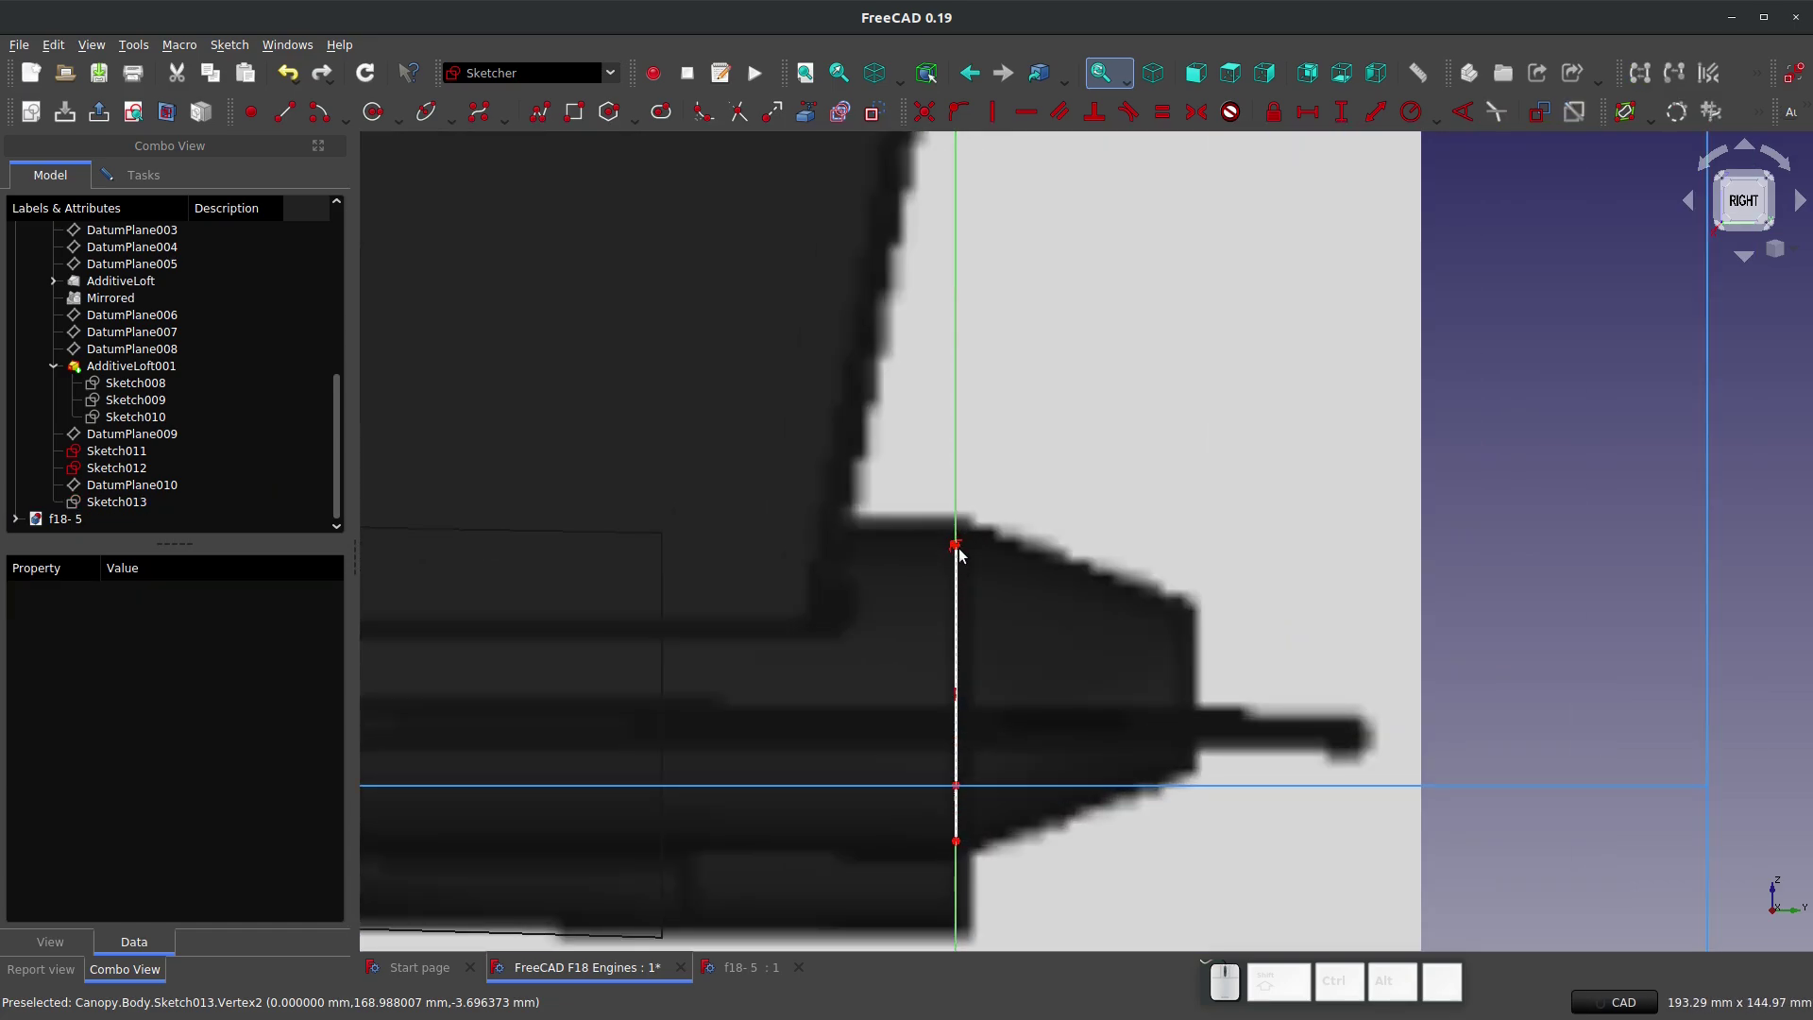
Step: Add vertical dimensions from the sketch origin to the upper and lower endpoints of the vertical line
scroll(955, 548, "up", 5)
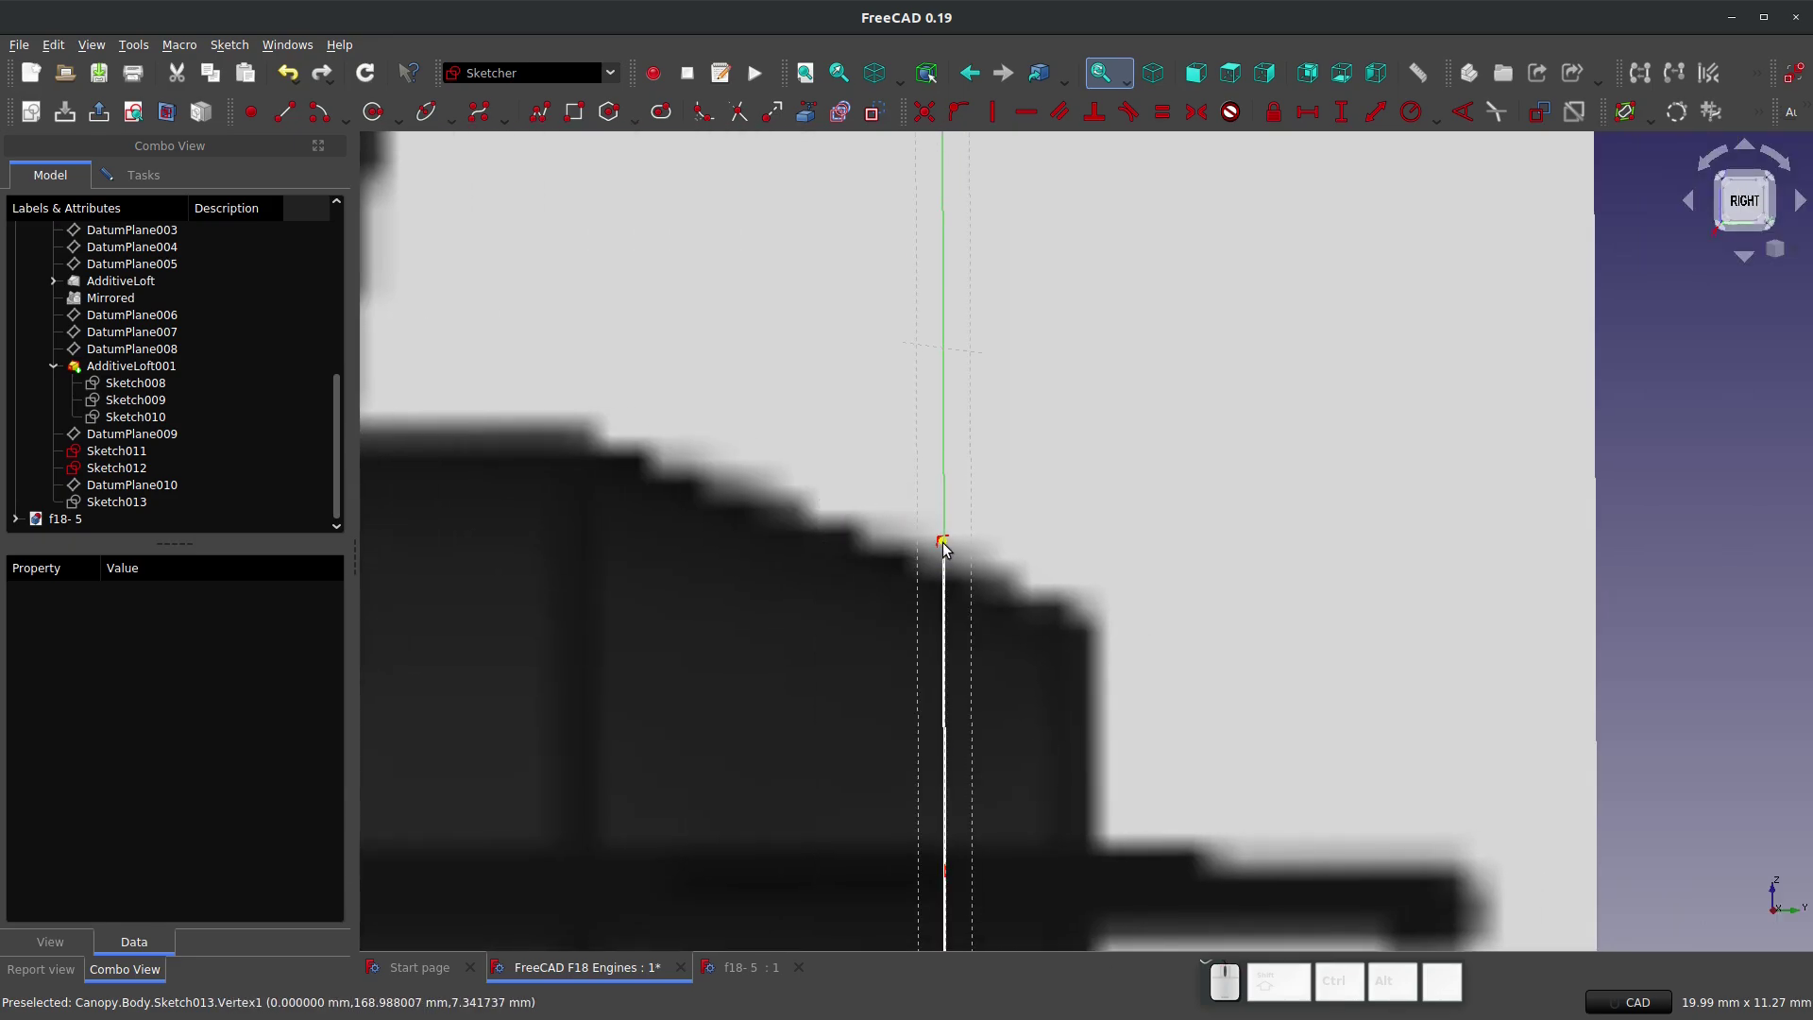
left_click(942, 555)
key("i")
left_click(958, 568)
scroll(956, 566, "down", 4)
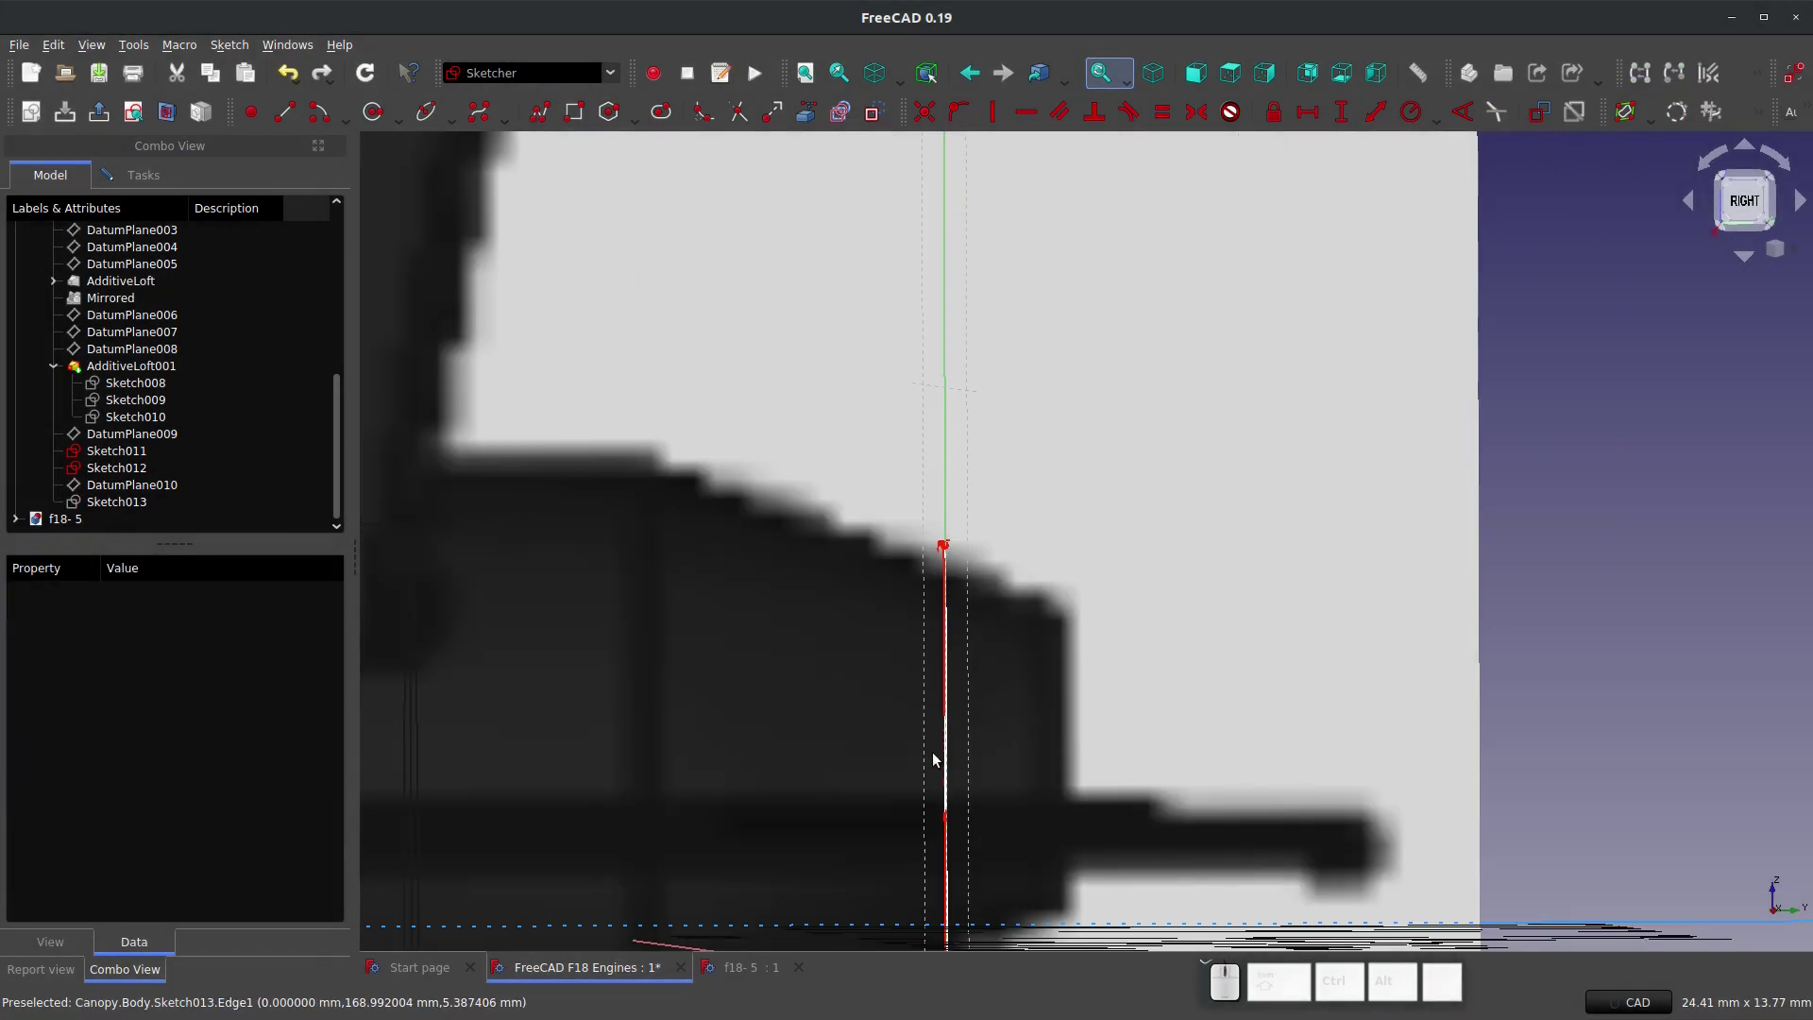
scroll(948, 858, "up", 3)
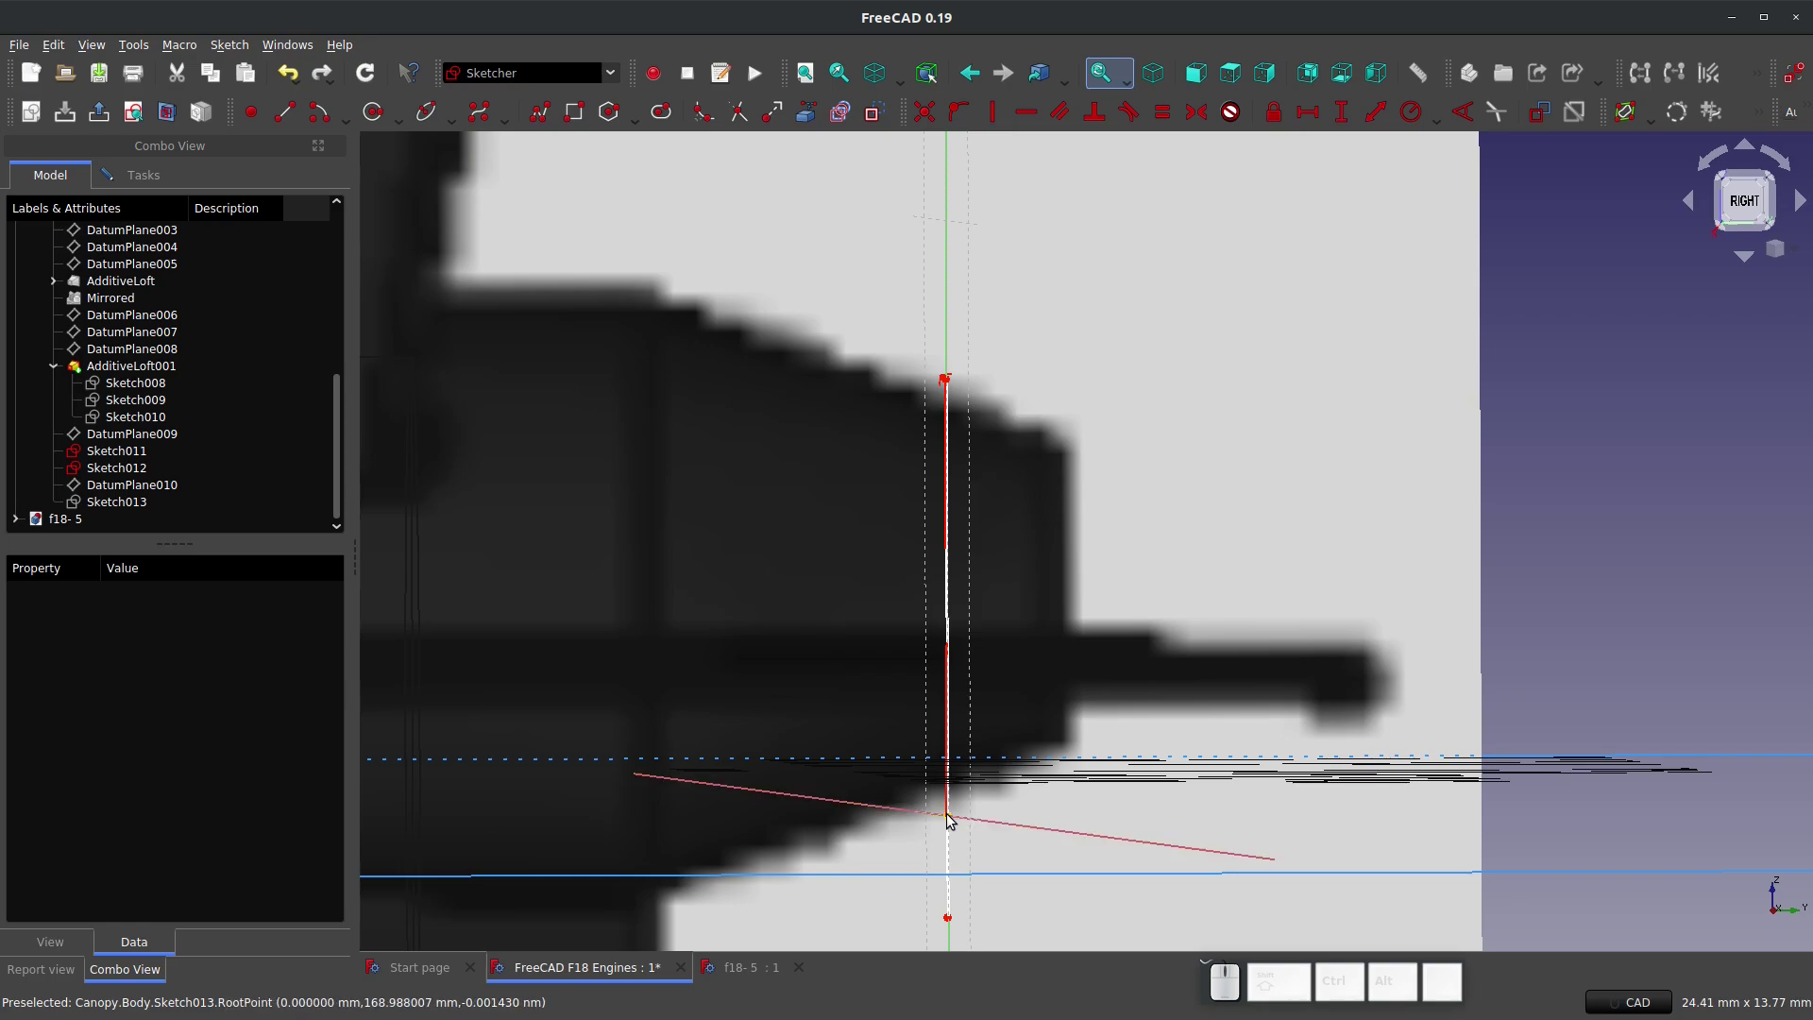
left_click(947, 816)
key("i")
key("Return")
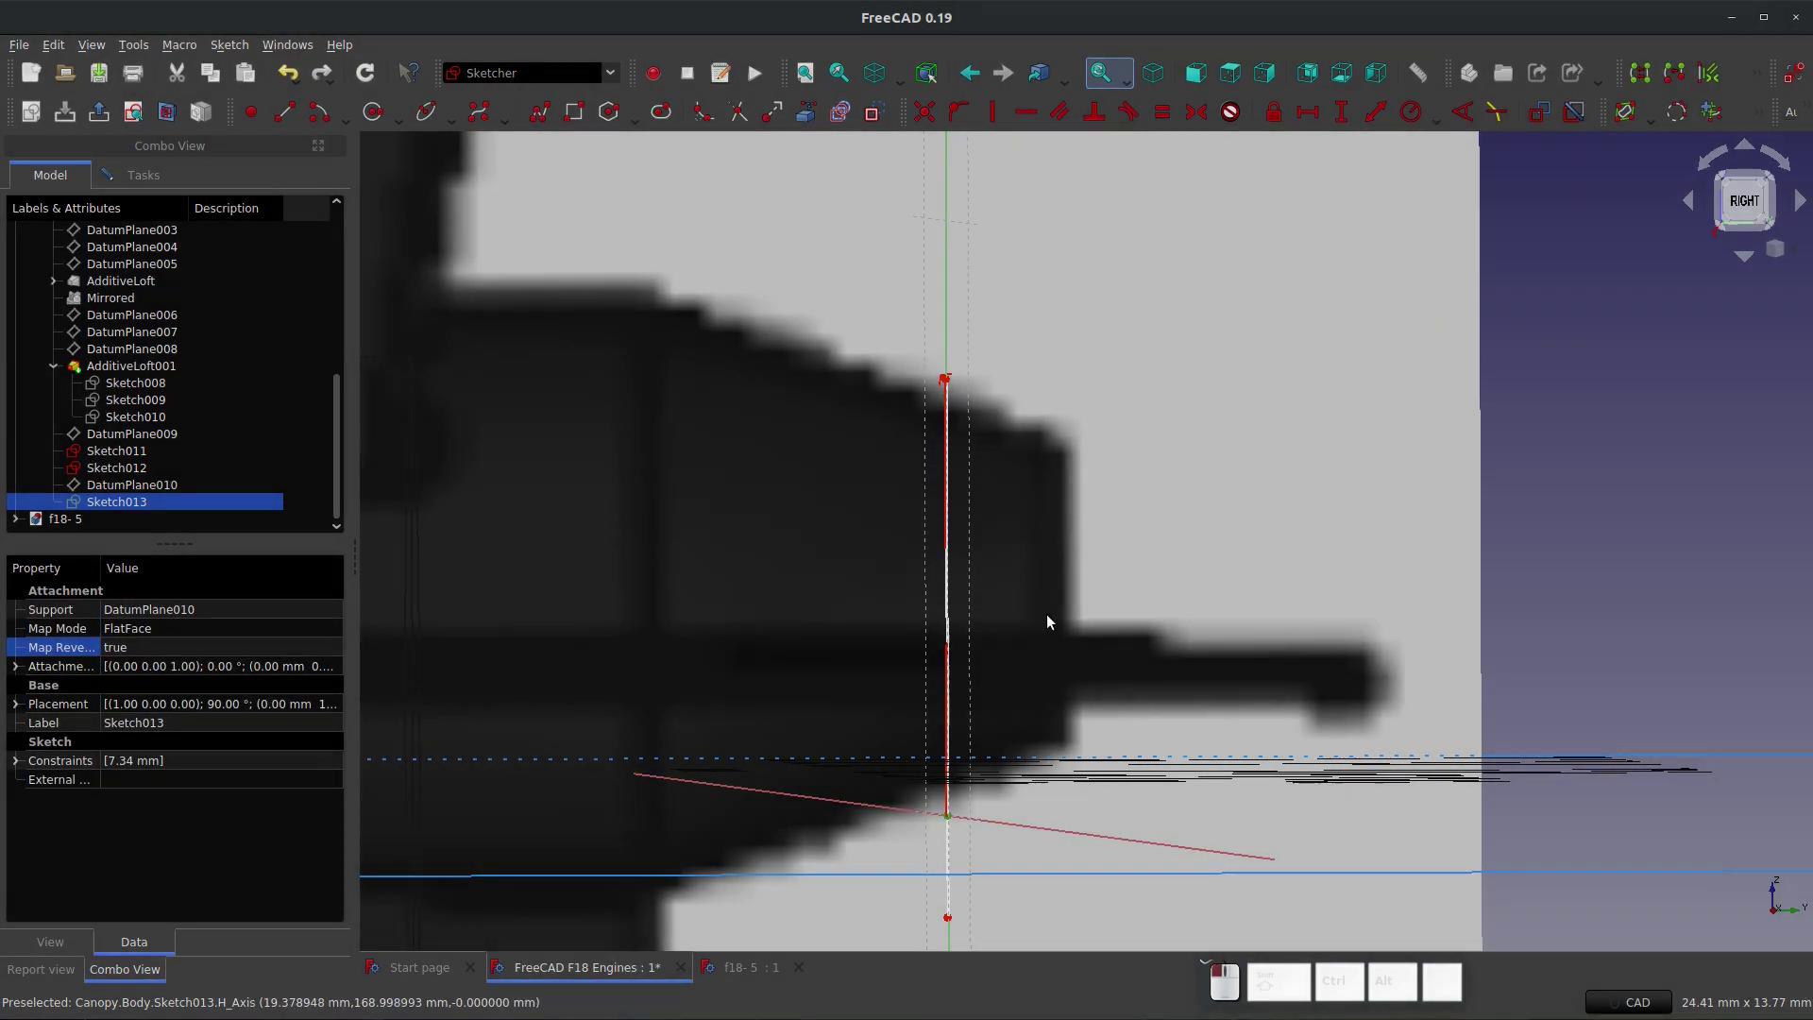
left_click(948, 917)
key("i")
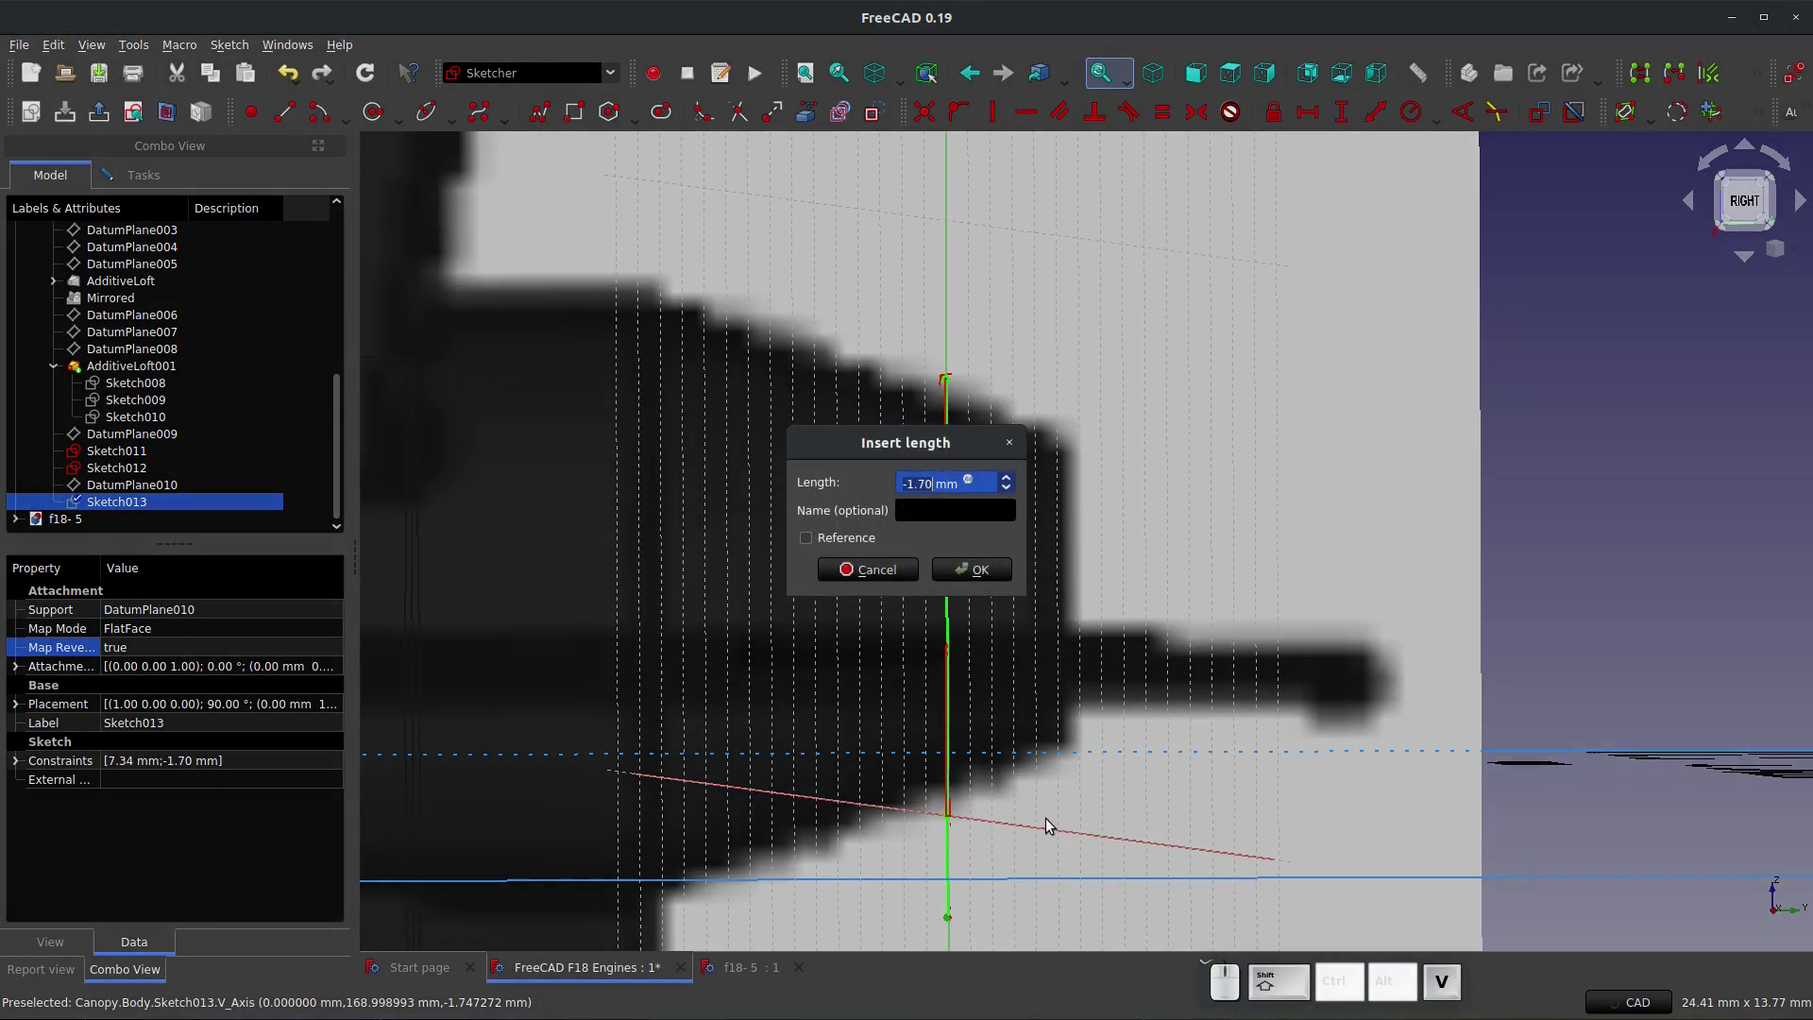
left_click(1000, 574)
Step: Draw a short three-point arc outward from the line's top endpoint, then a large outward-bulging arc from its end to below the horizontal axis
mouse_move(882, 733)
middle_mouse_down()
mouse_move(881, 659)
mouse_move(982, 671)
middle_mouse_up()
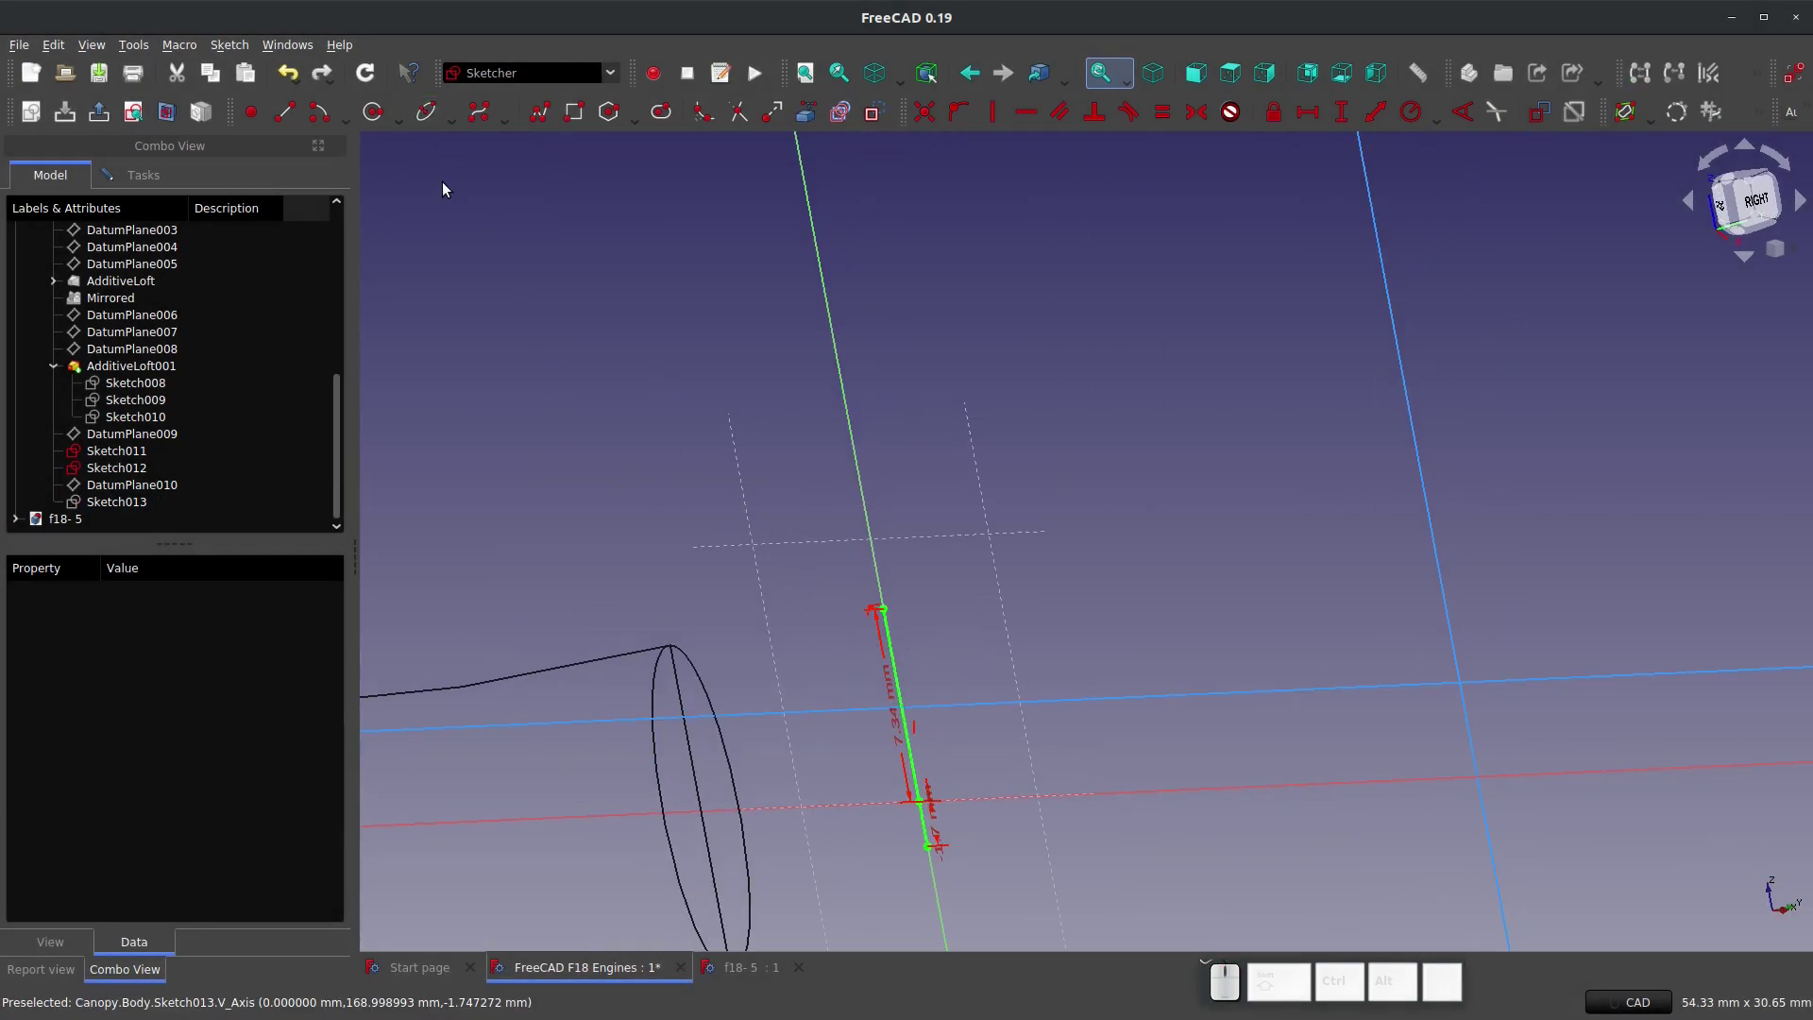
left_click(347, 117)
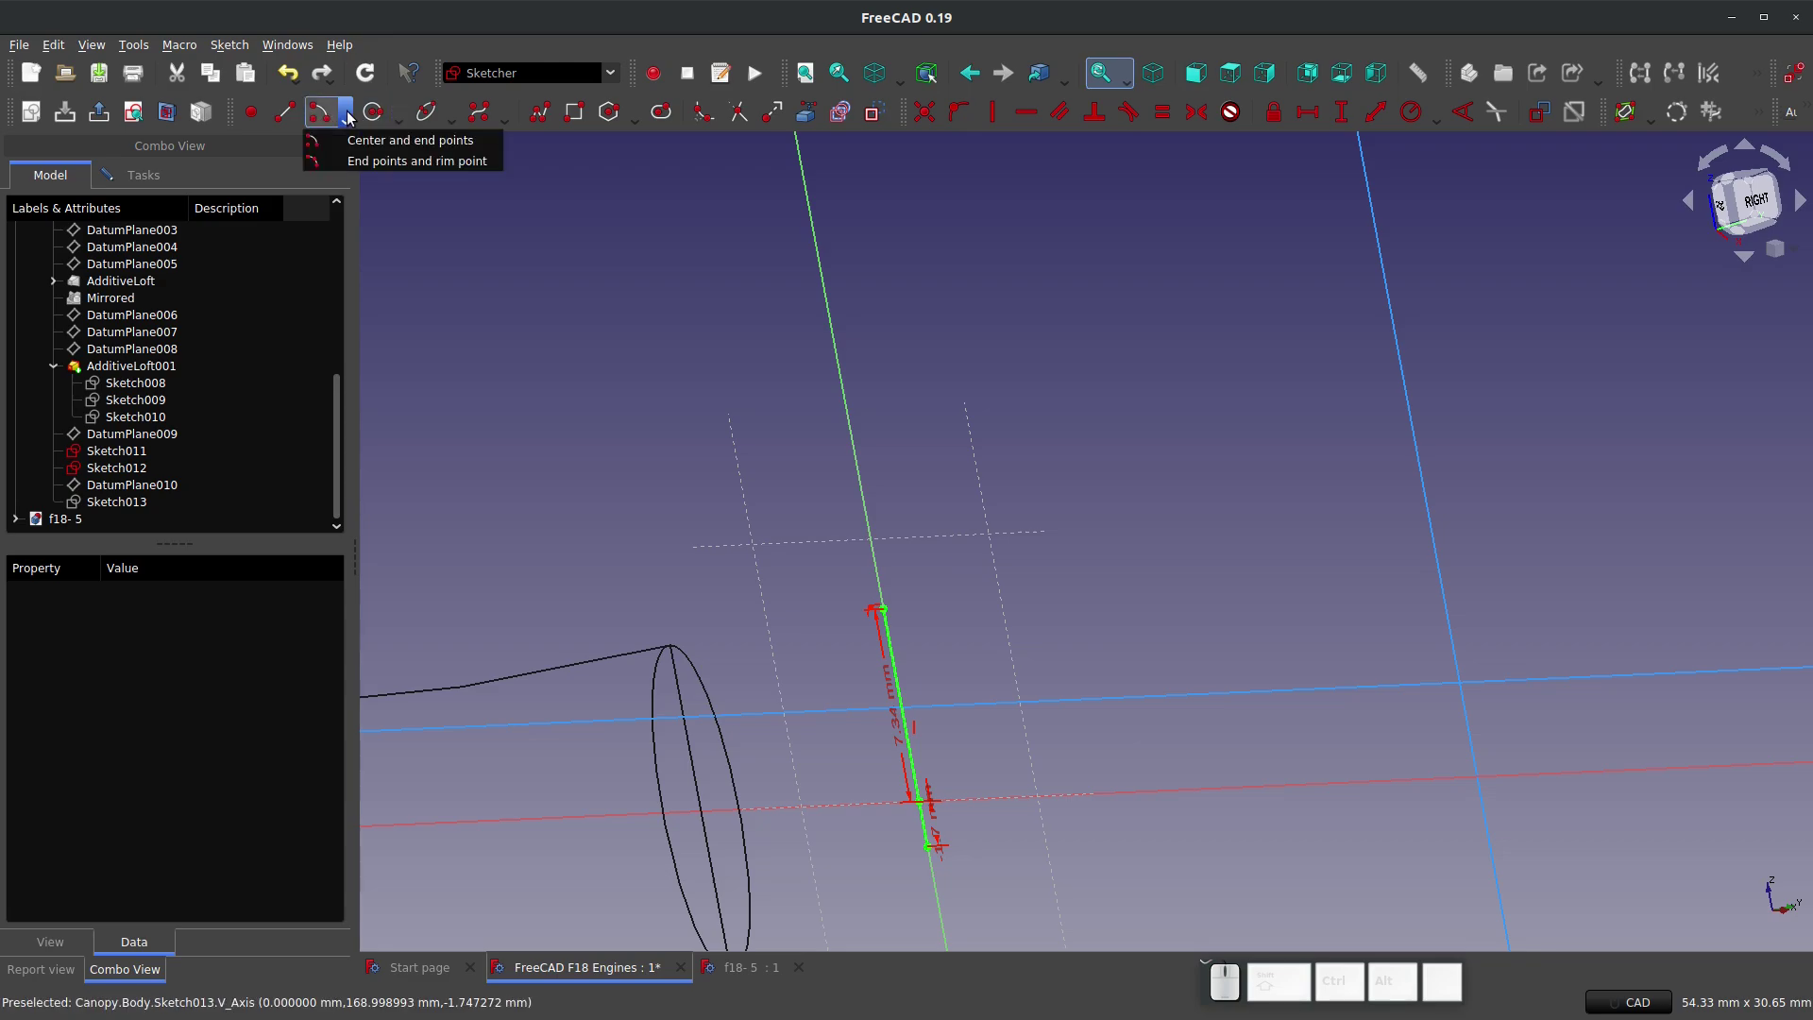
left_click(330, 161)
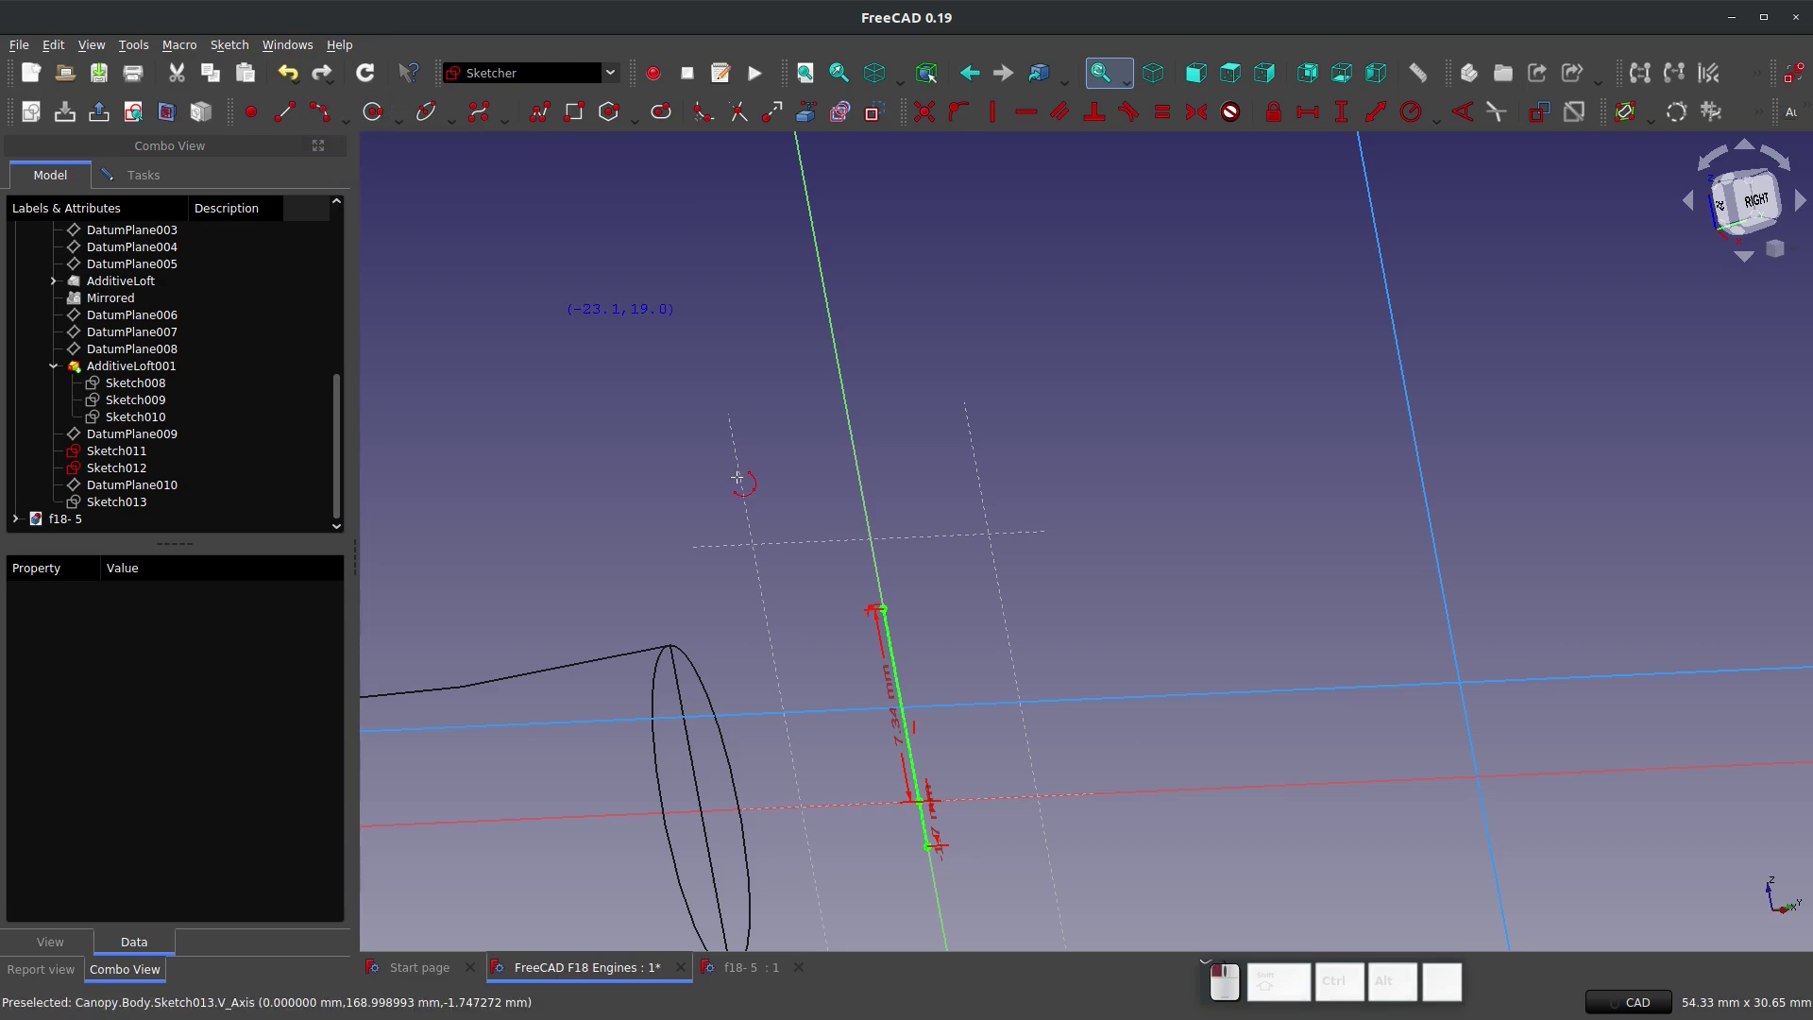
left_click(884, 608)
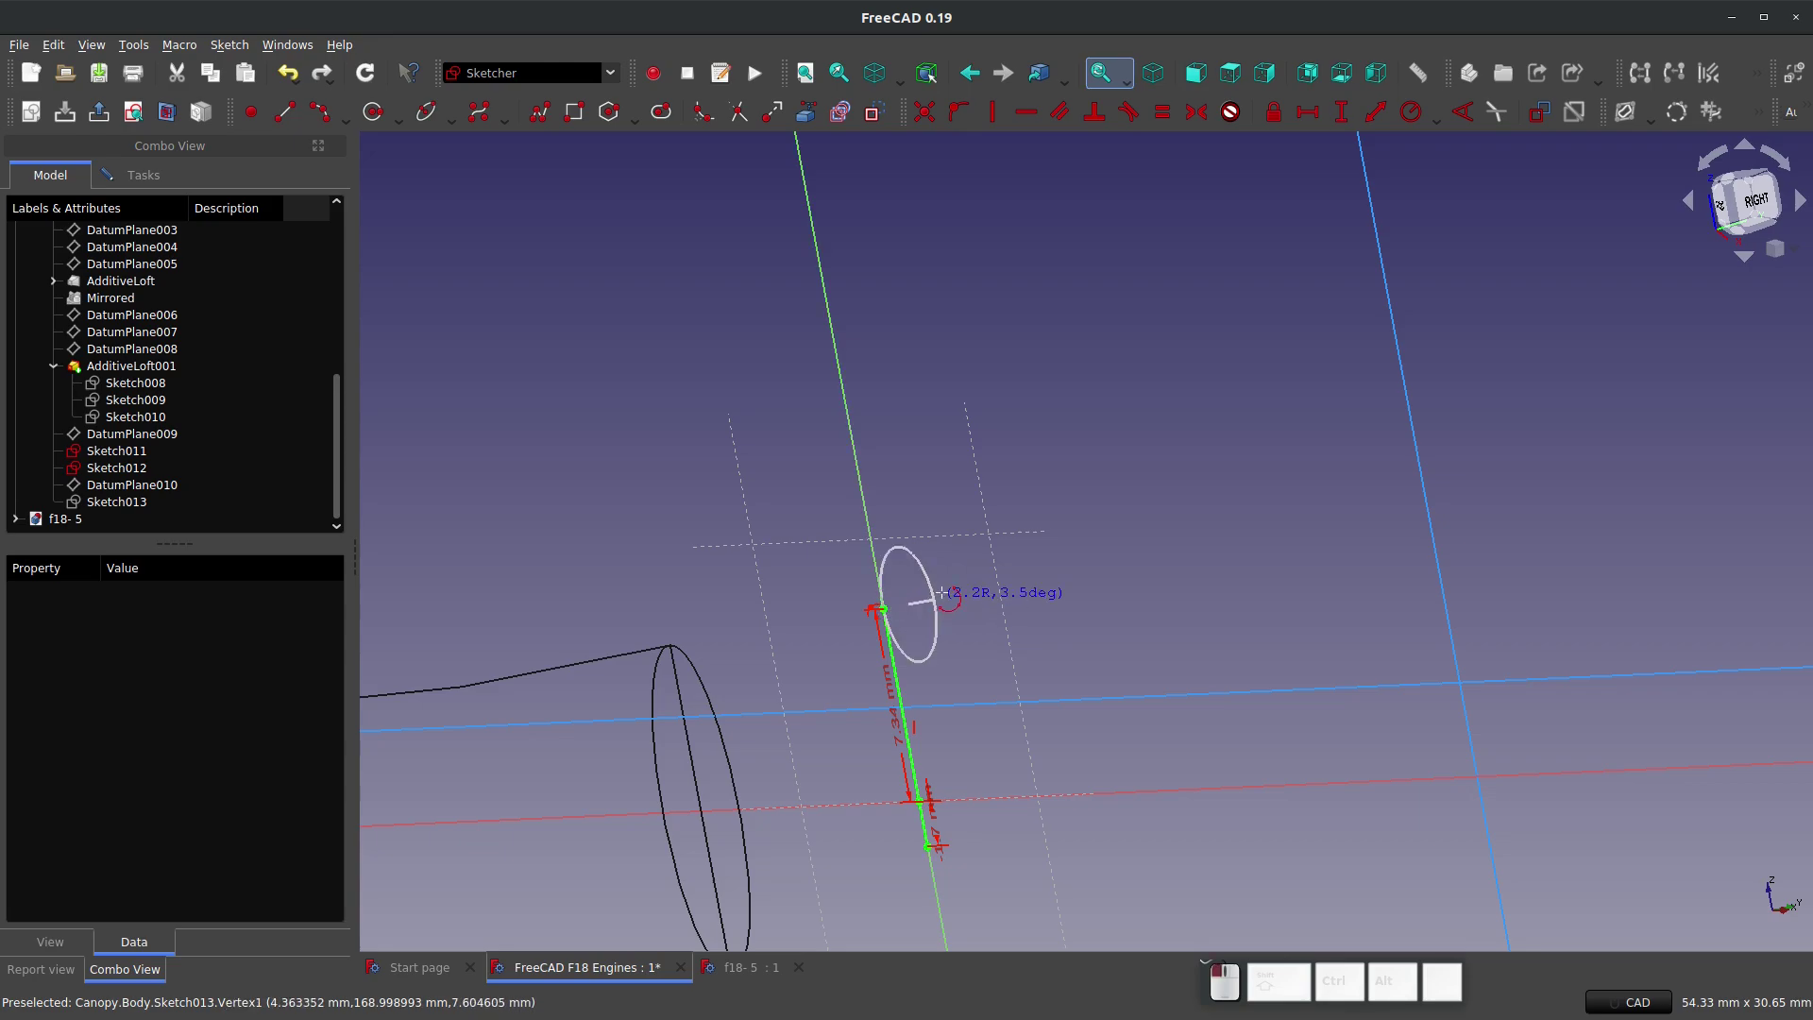
left_click(952, 569)
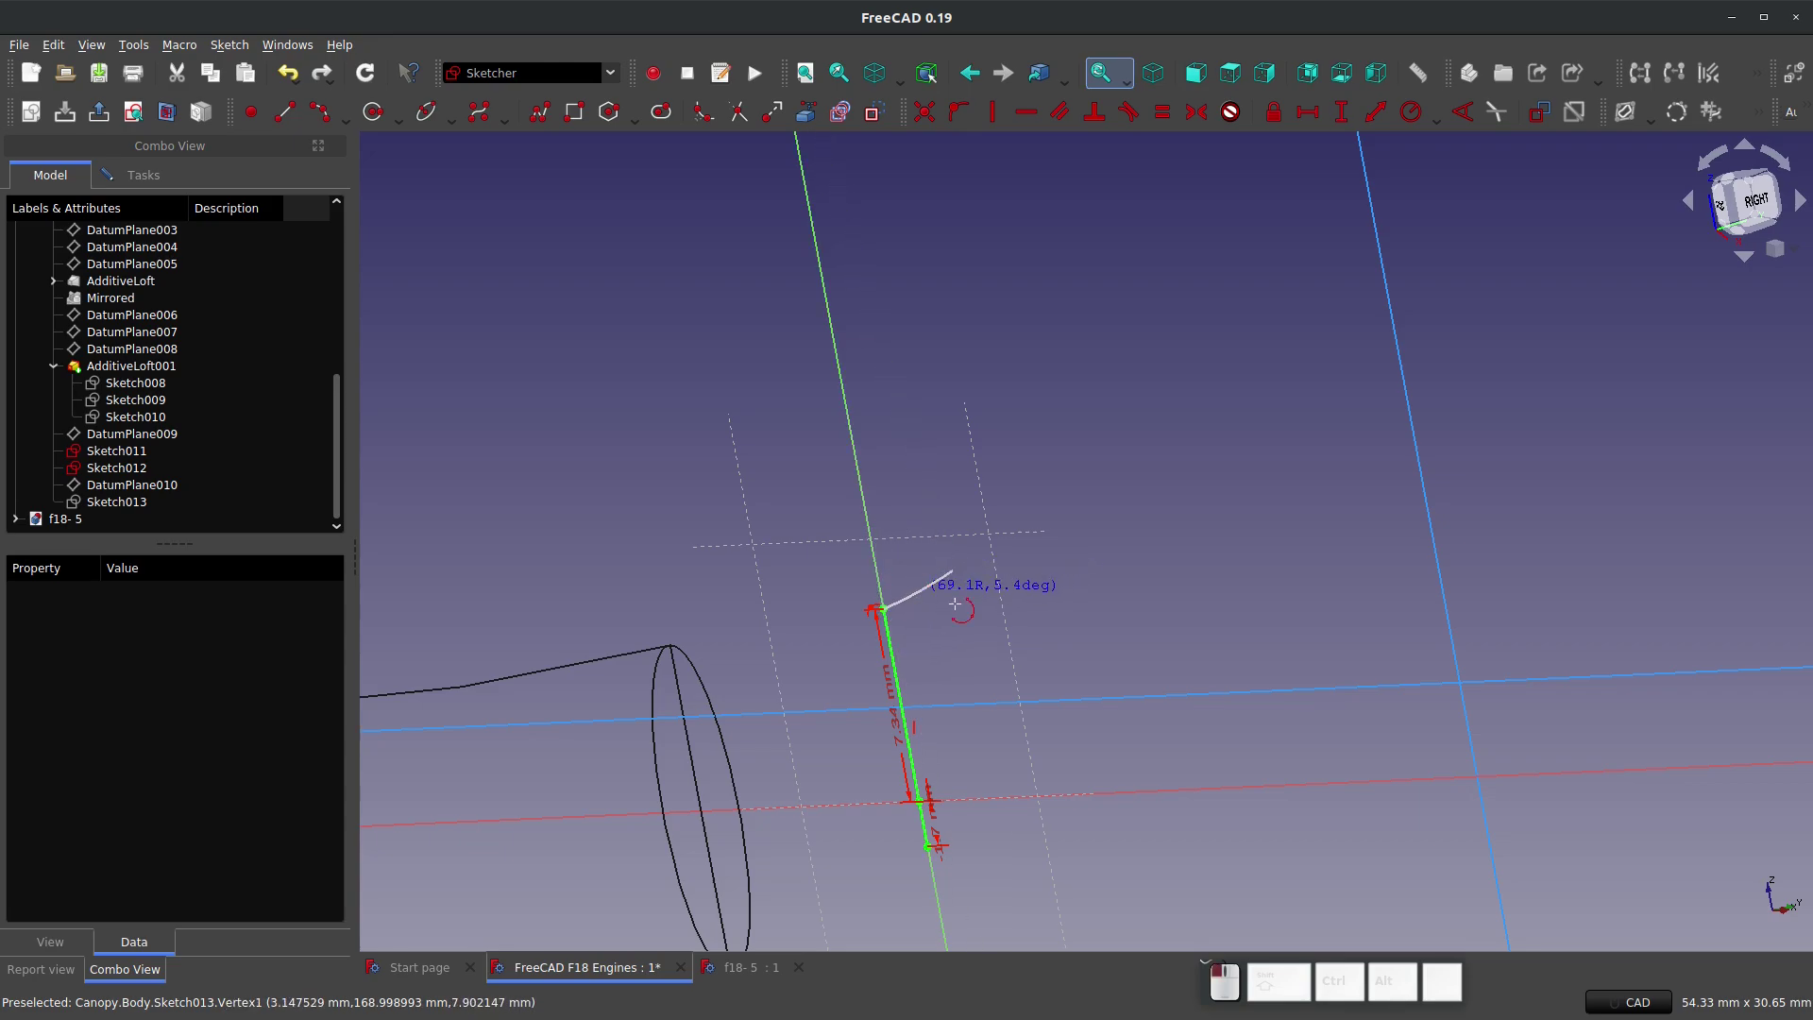
left_click(954, 575)
left_click(953, 569)
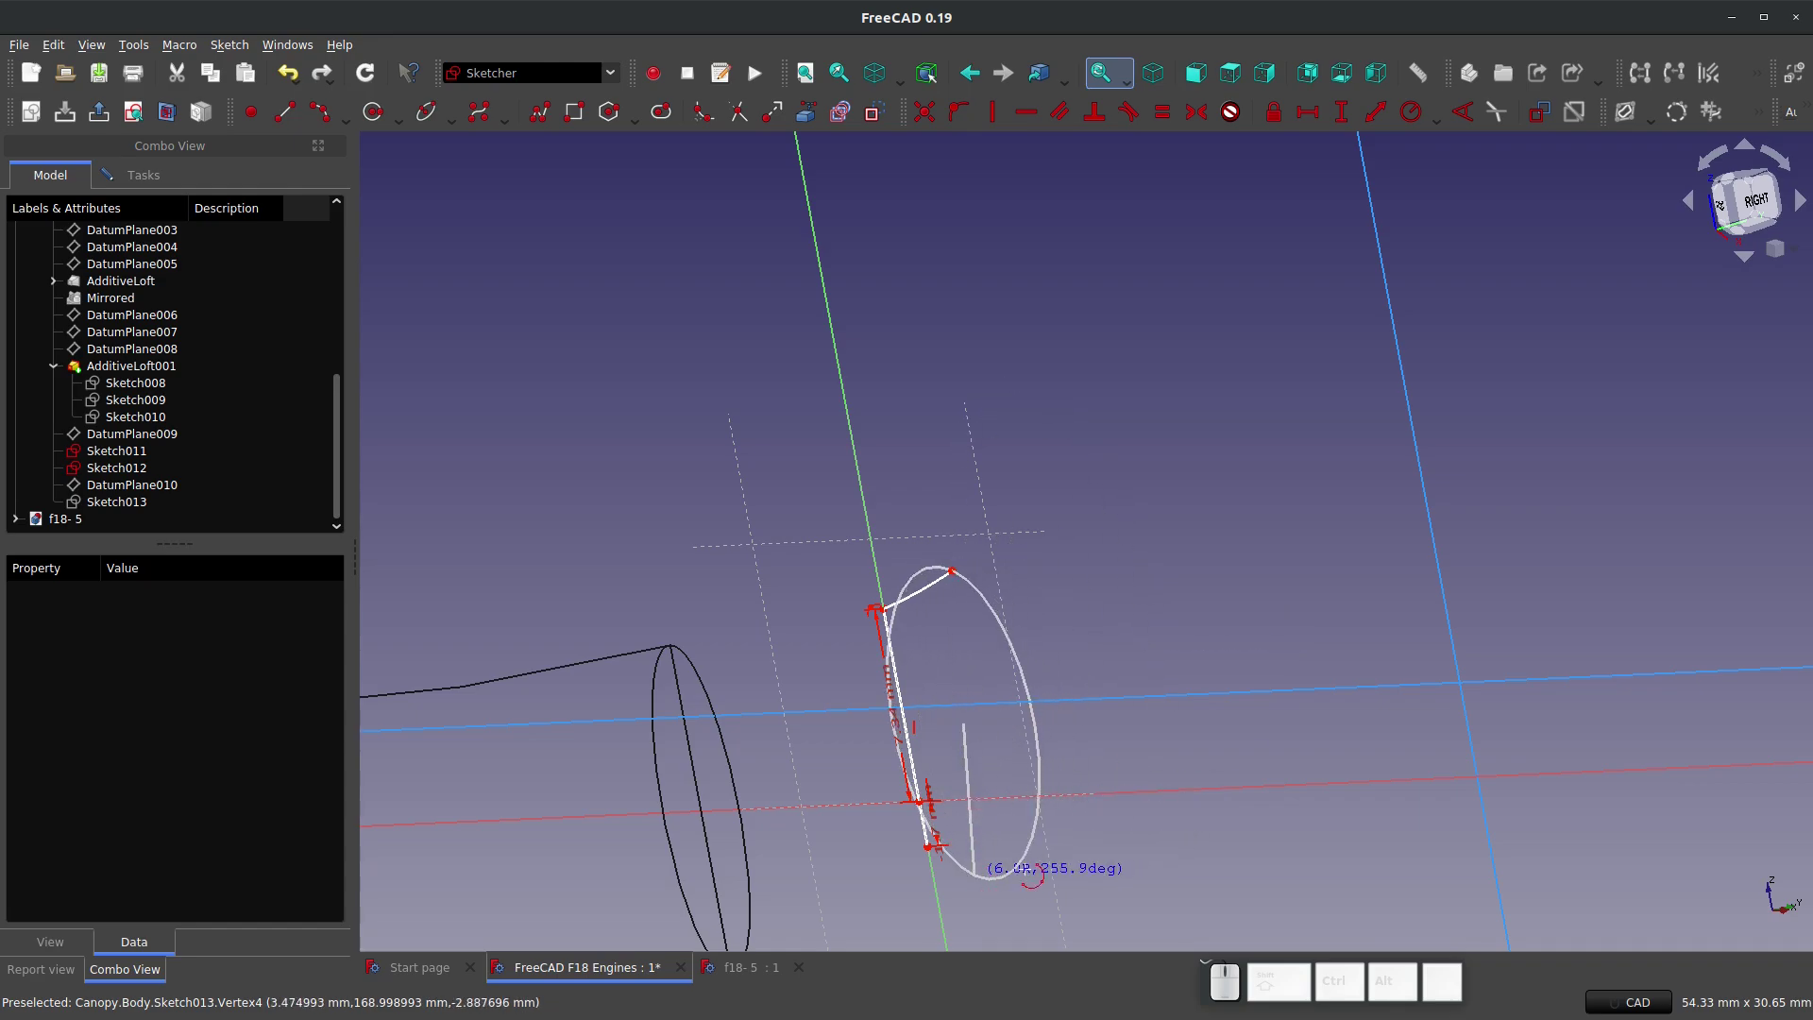
left_click(1042, 866)
left_click(1091, 751)
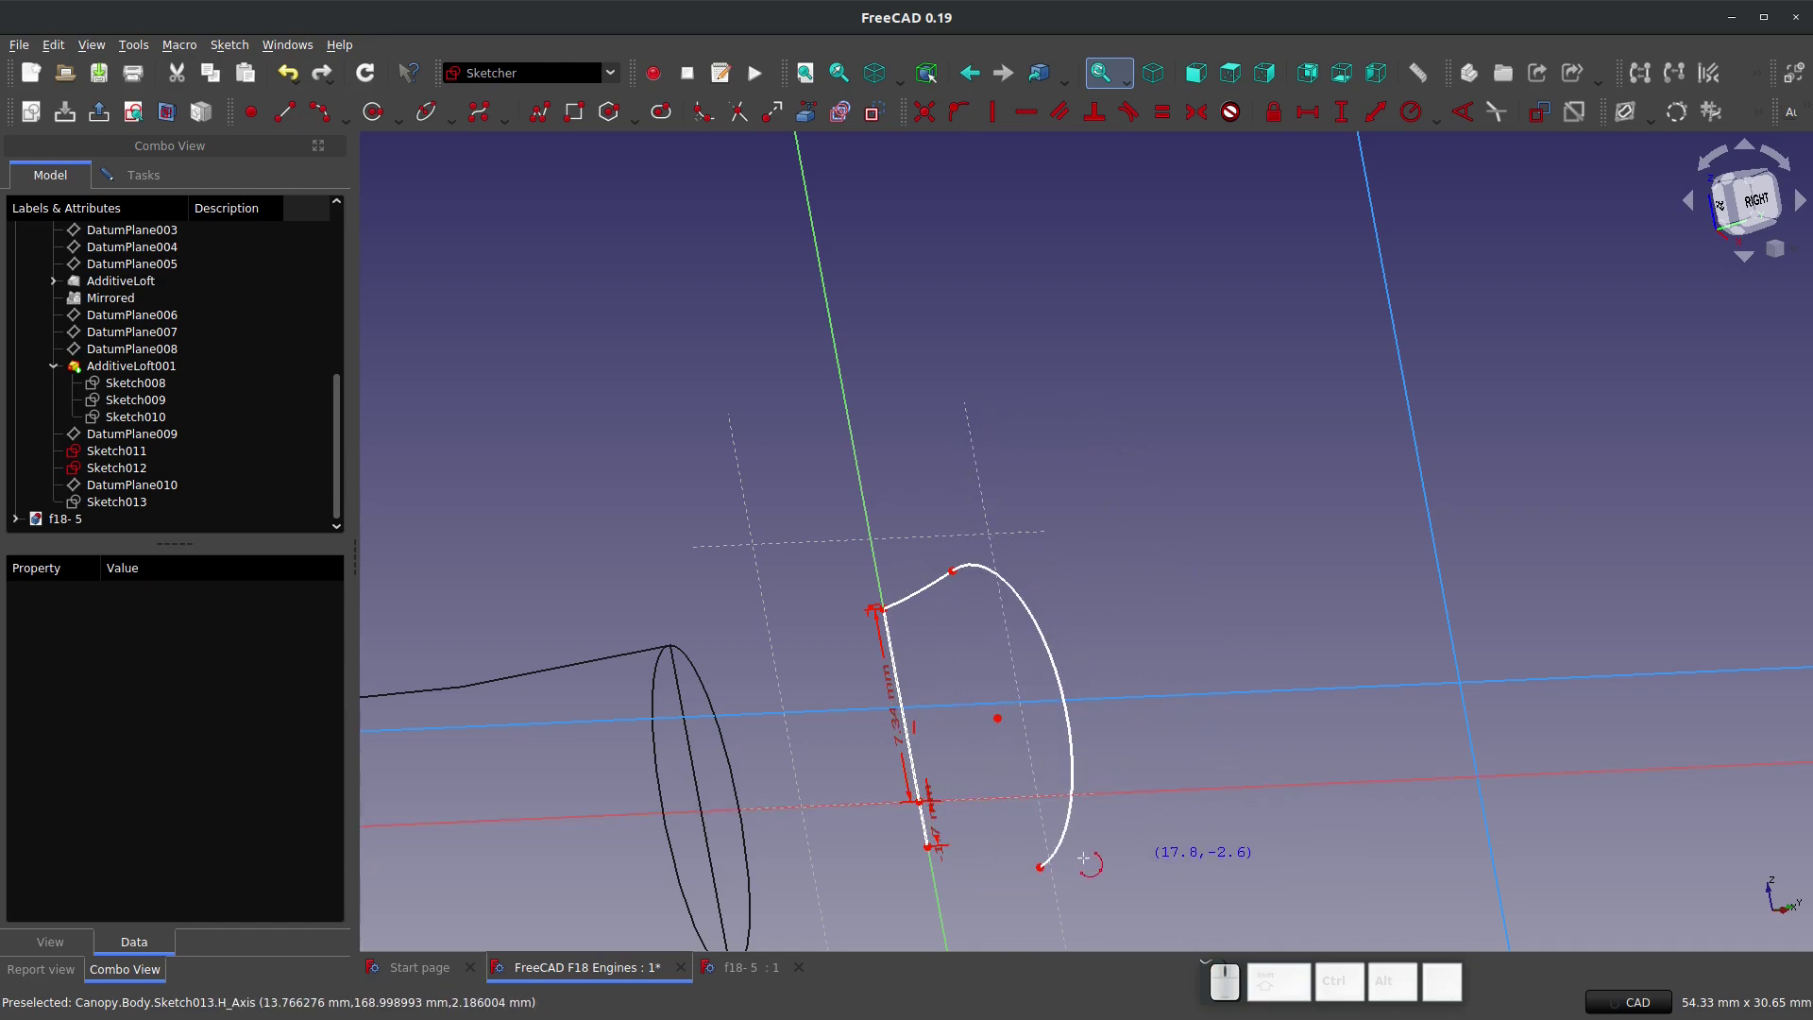
Step: Close the profile with a shallow three-point arc from the vertical line's bottom endpoint to the large arc's lower end
scroll(1034, 842, "down", 3)
middle_click_drag(846, 851, 999, 804)
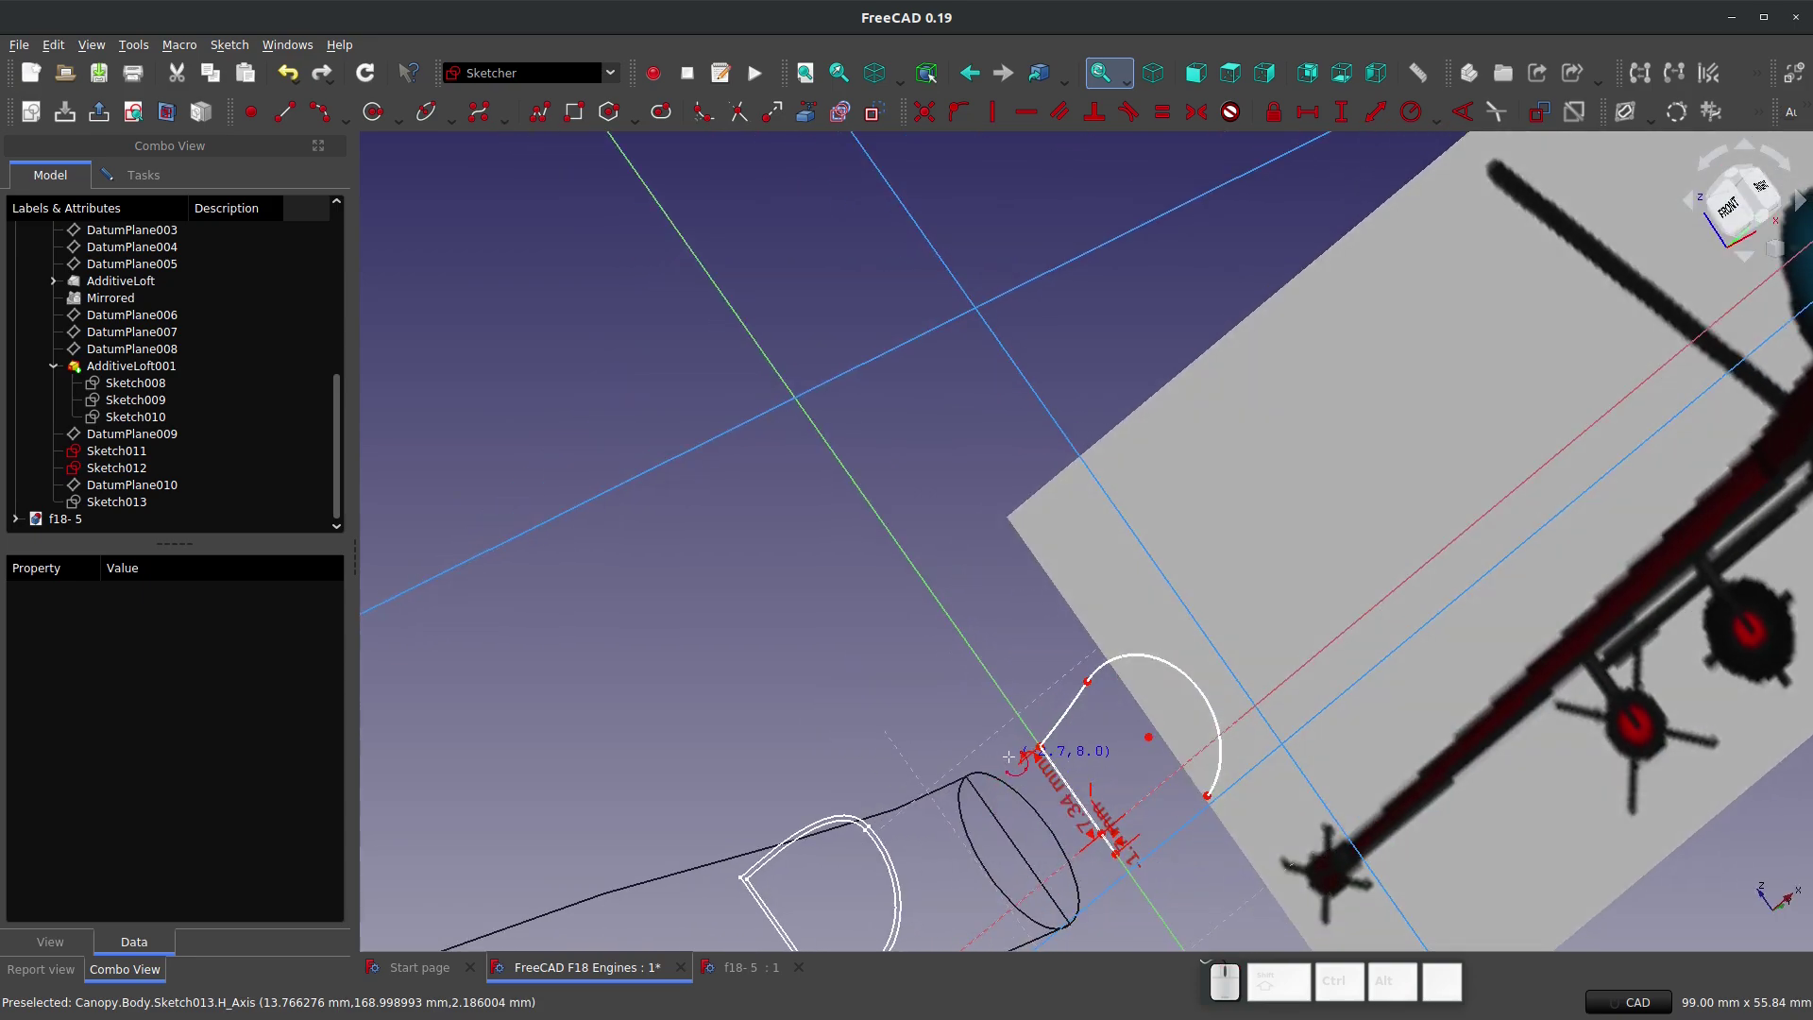
middle_click_drag(1334, 693, 1424, 733)
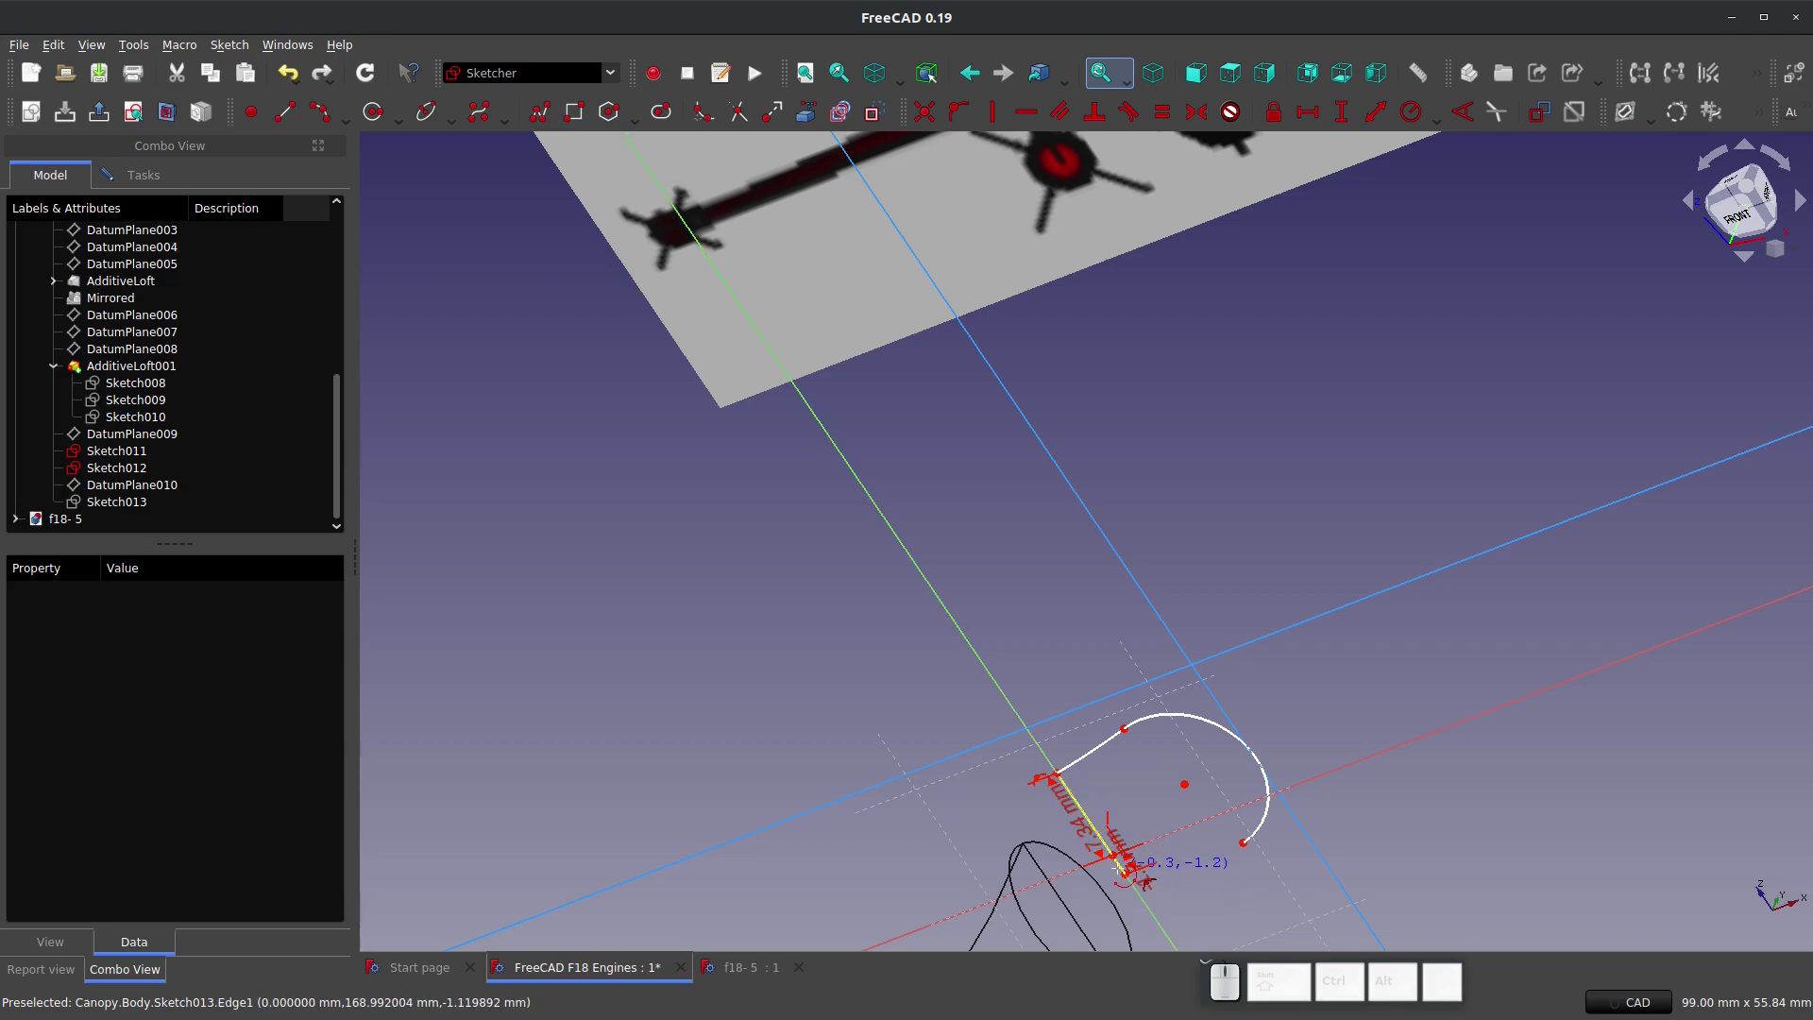
scroll(1118, 871, "up", 5)
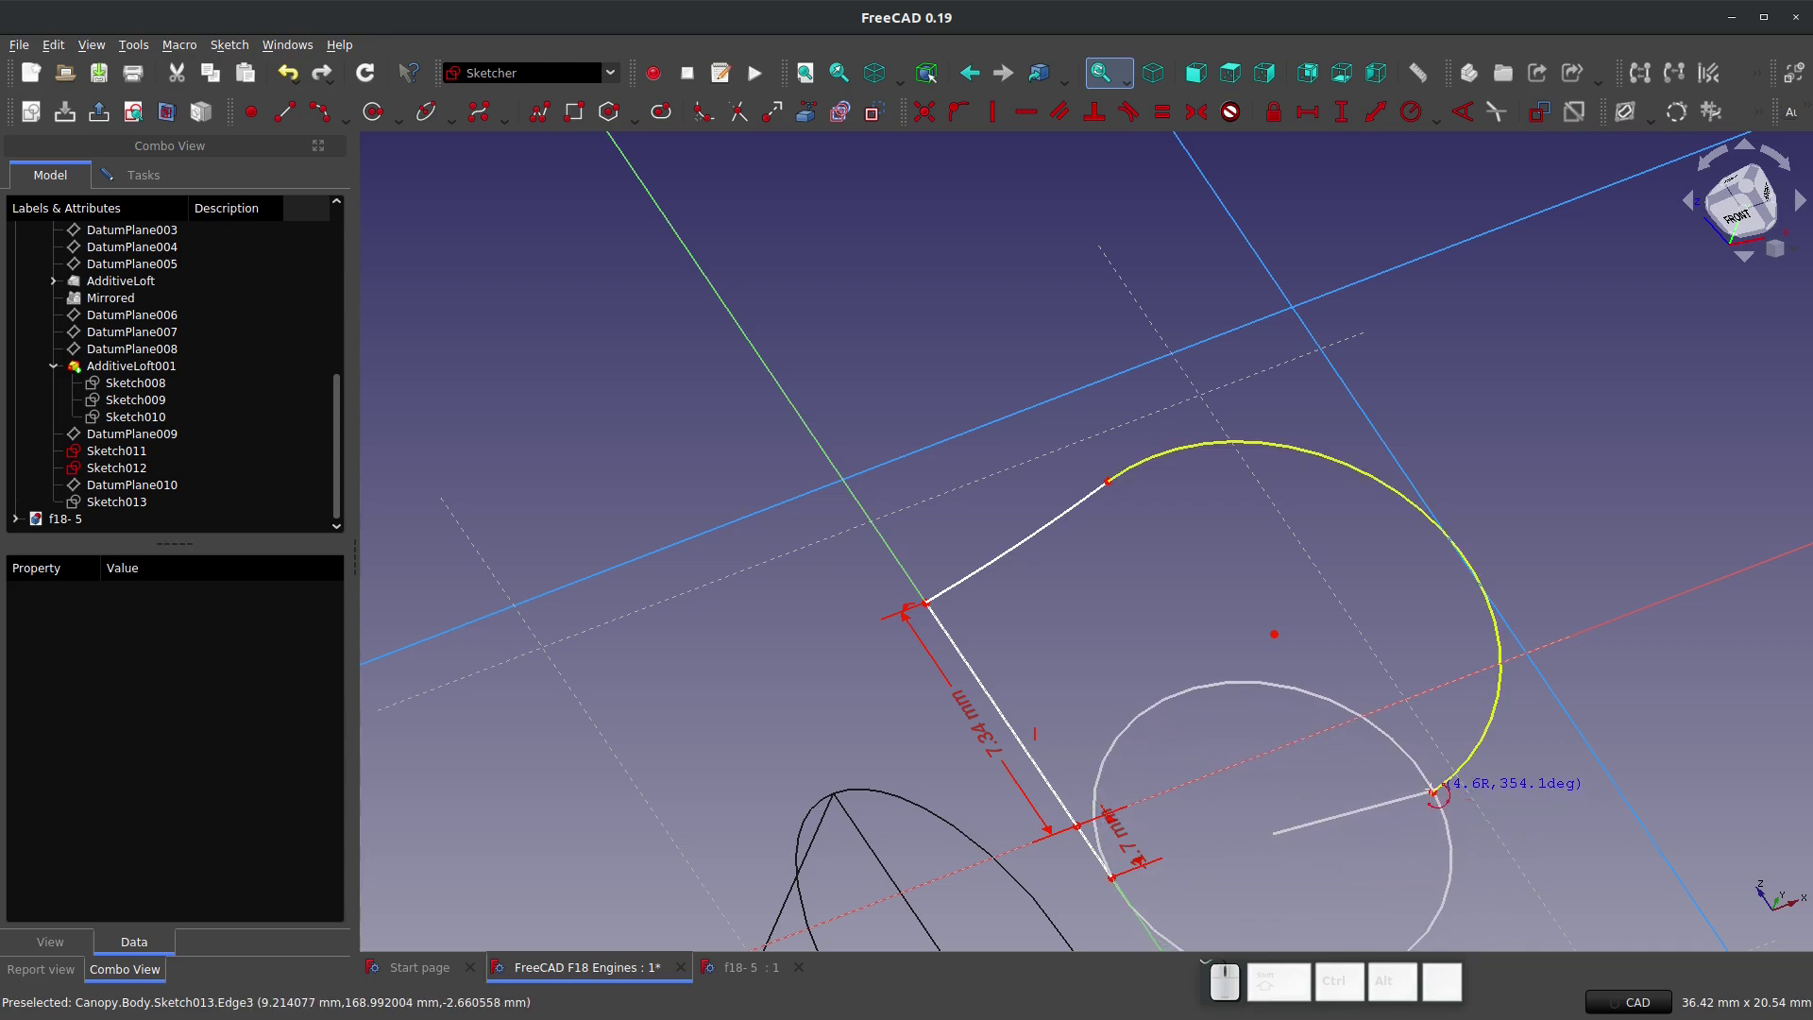
left_click(1432, 791)
left_click(1371, 789)
key("Escape")
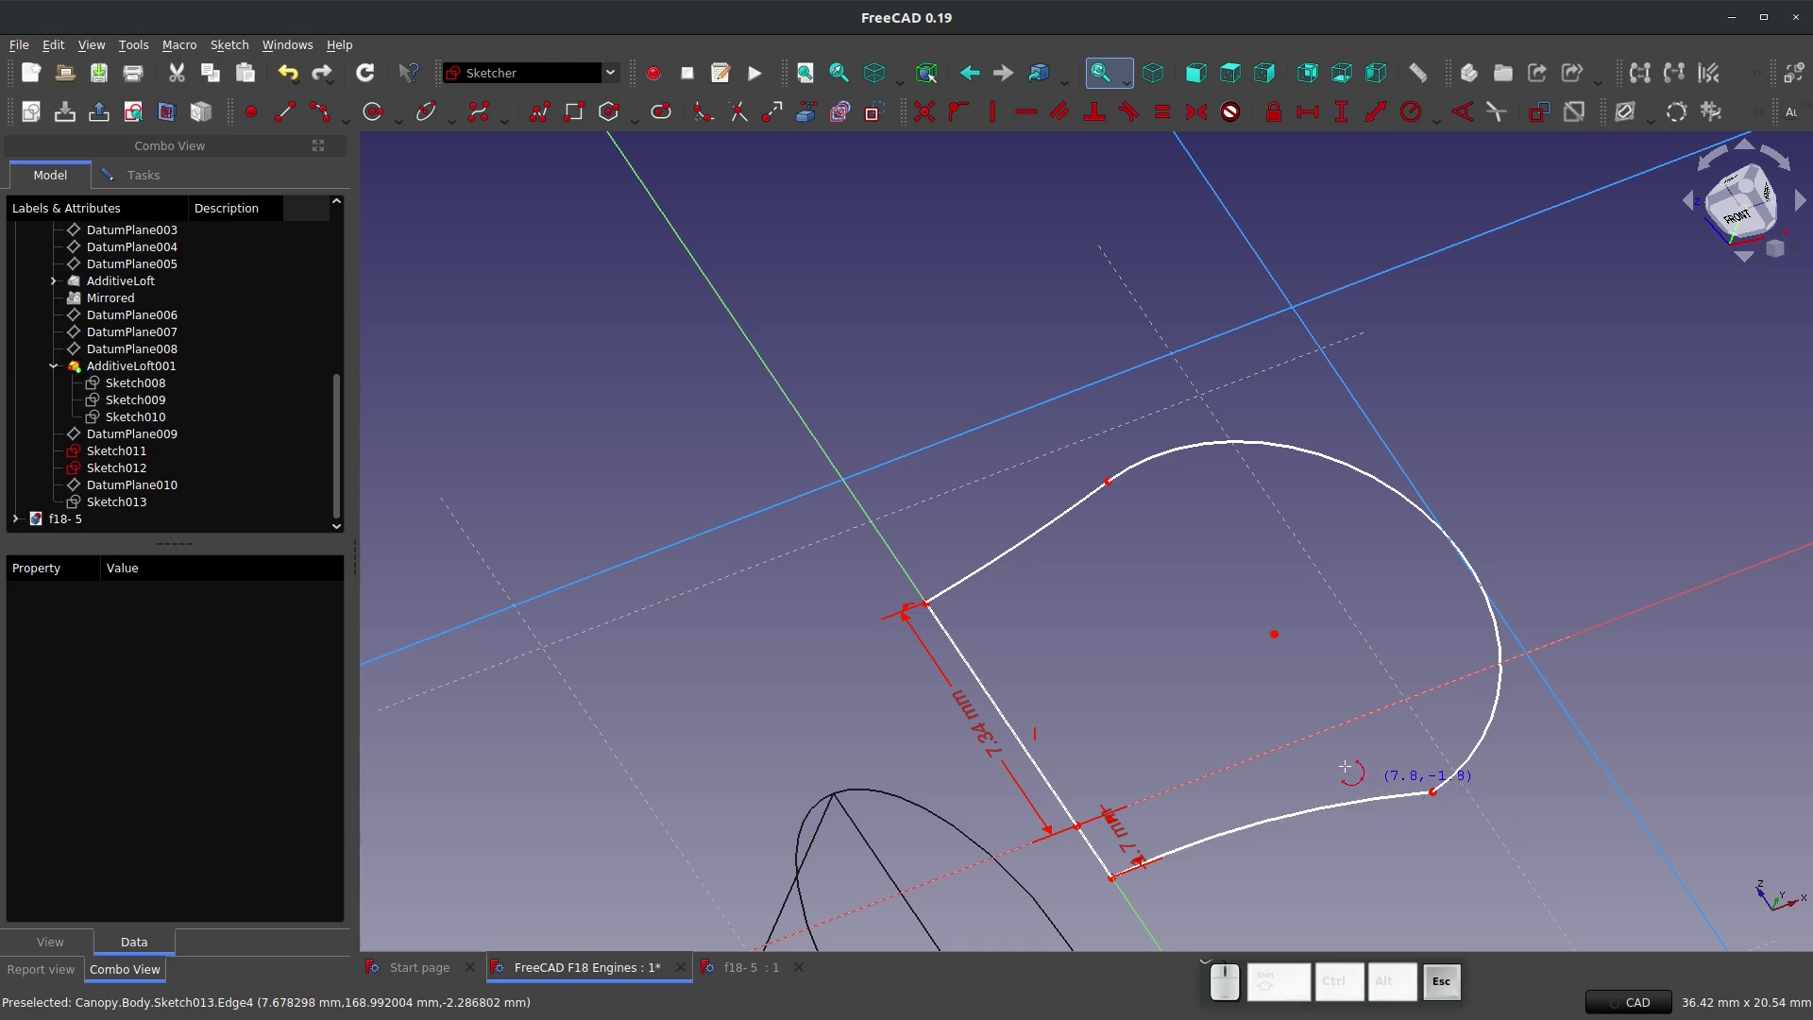
Step: Make the large outer arc tangent to both the upper and lower connecting arcs
key("t")
left_click(1047, 525)
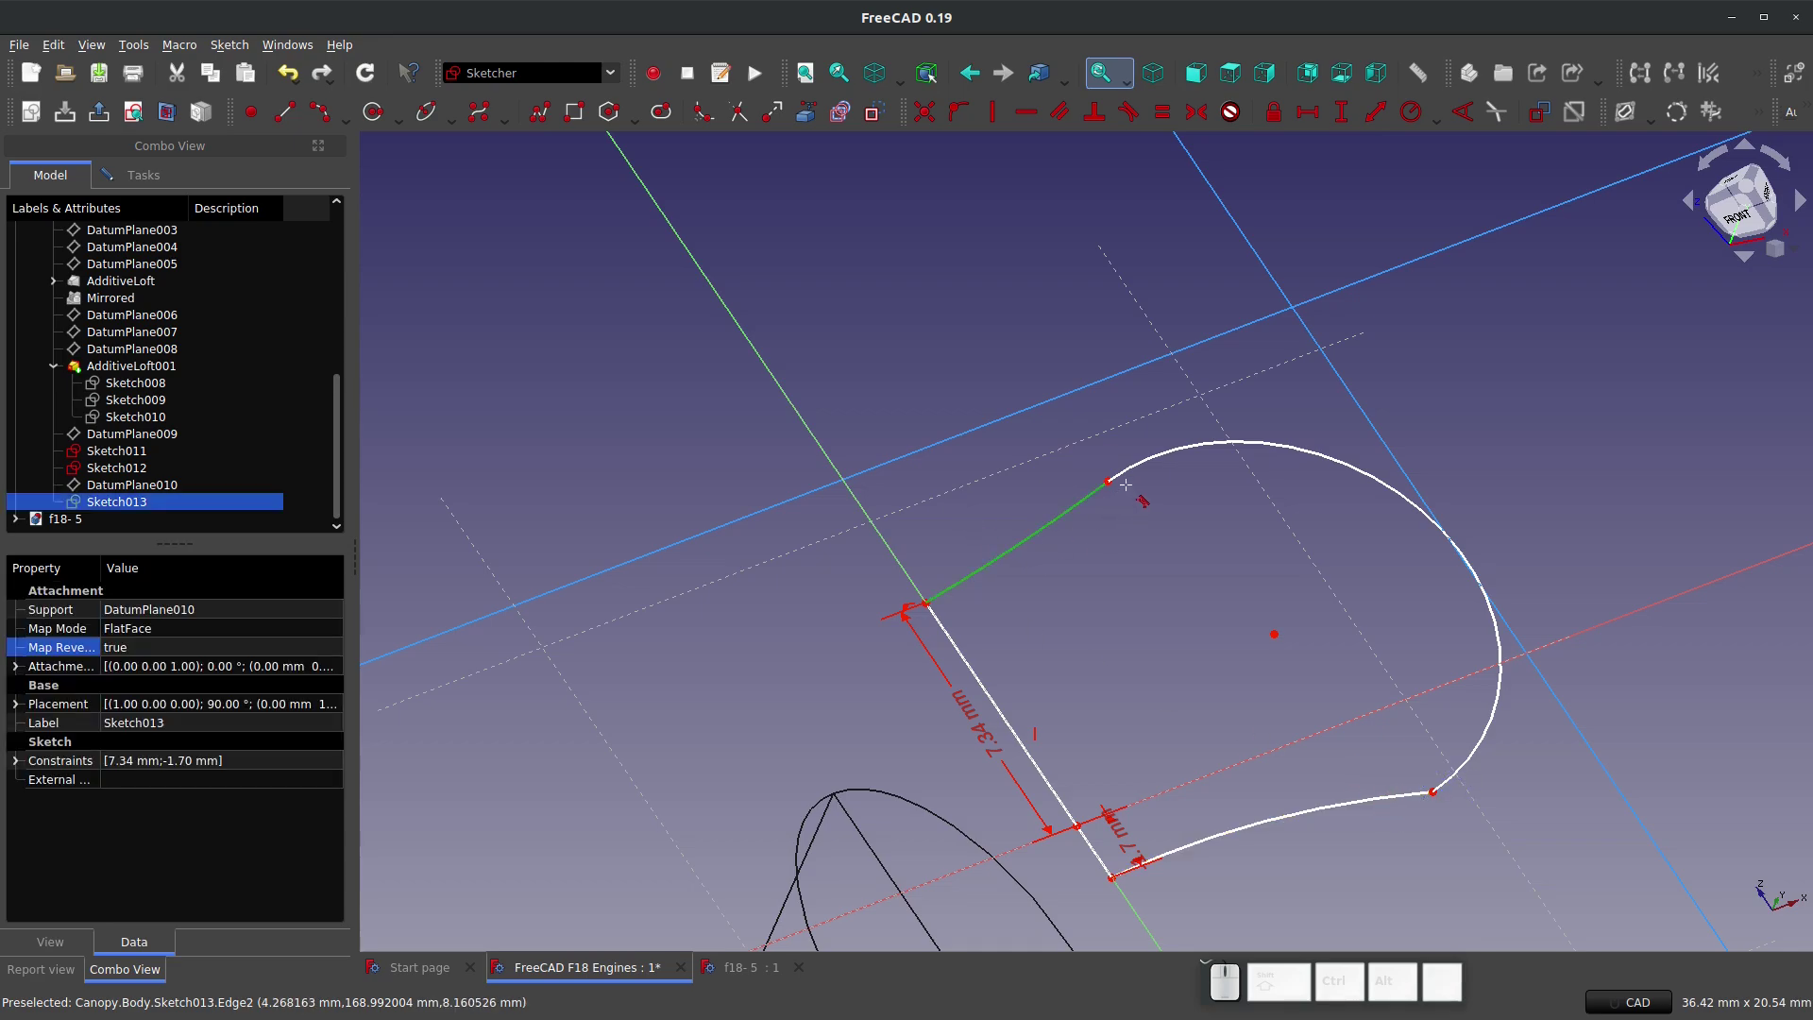
left_click(1136, 468)
left_click(1153, 459)
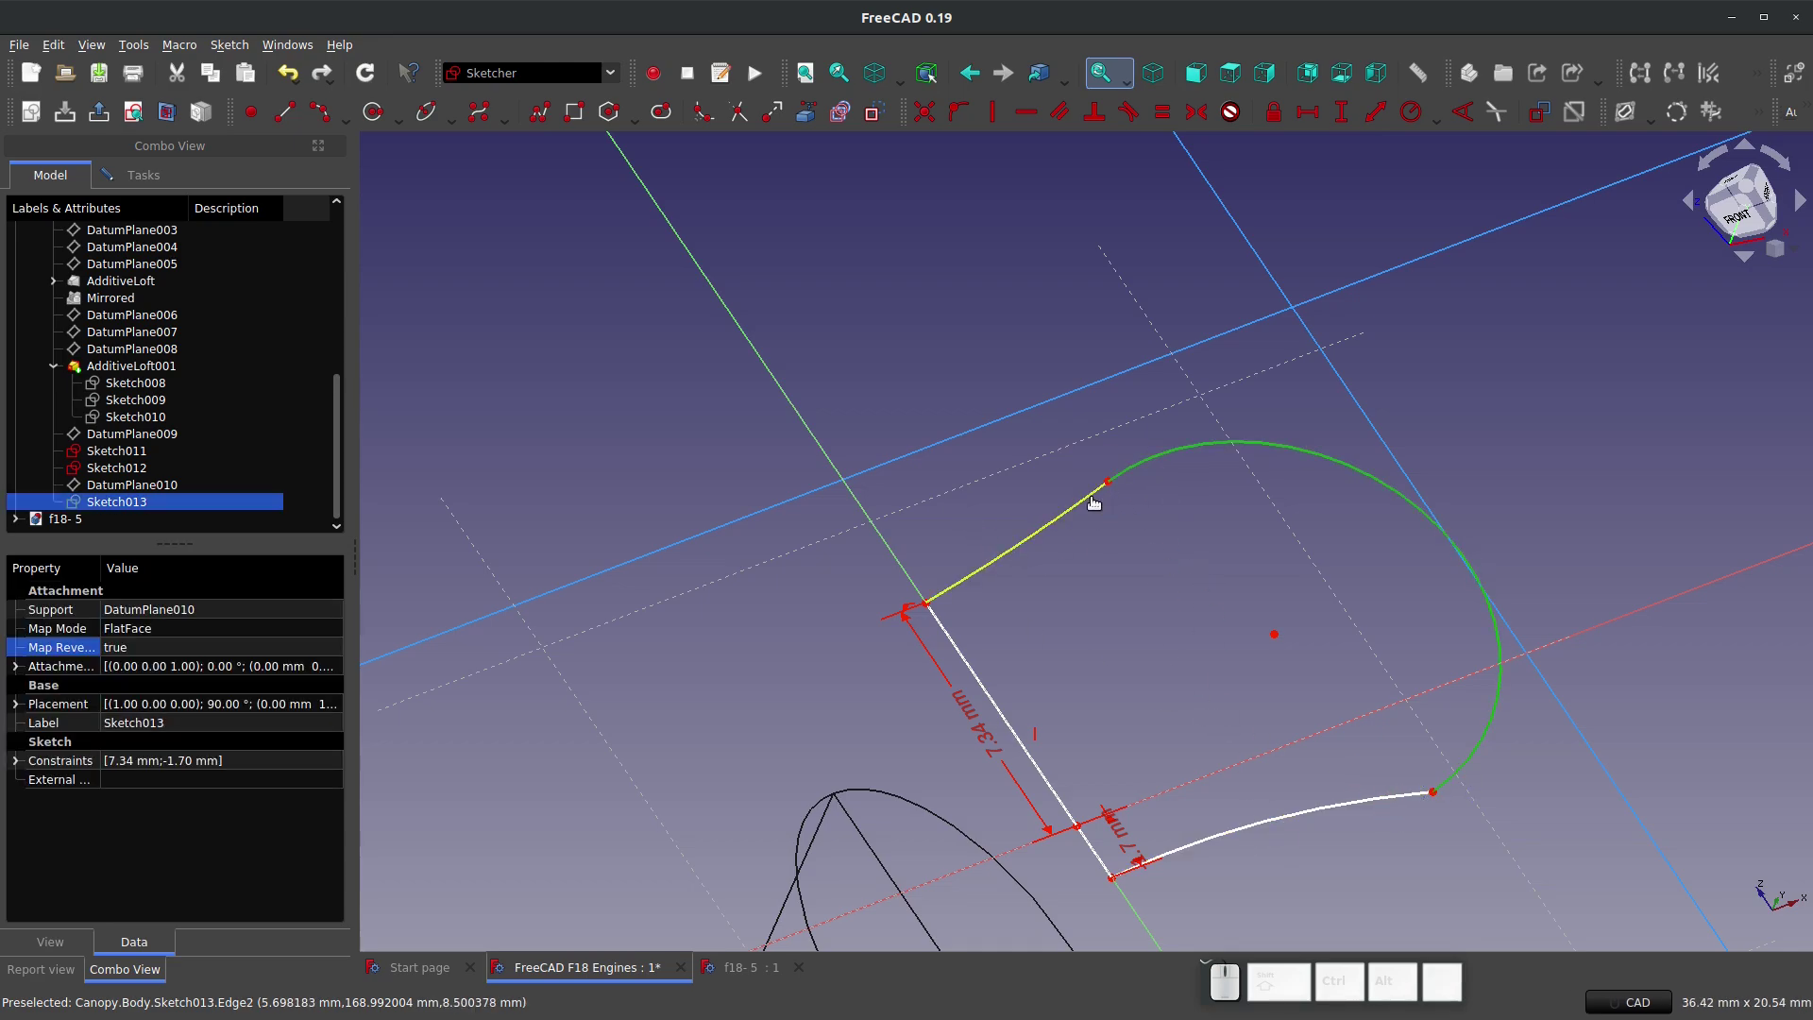
left_click(1093, 506)
left_click(1403, 791)
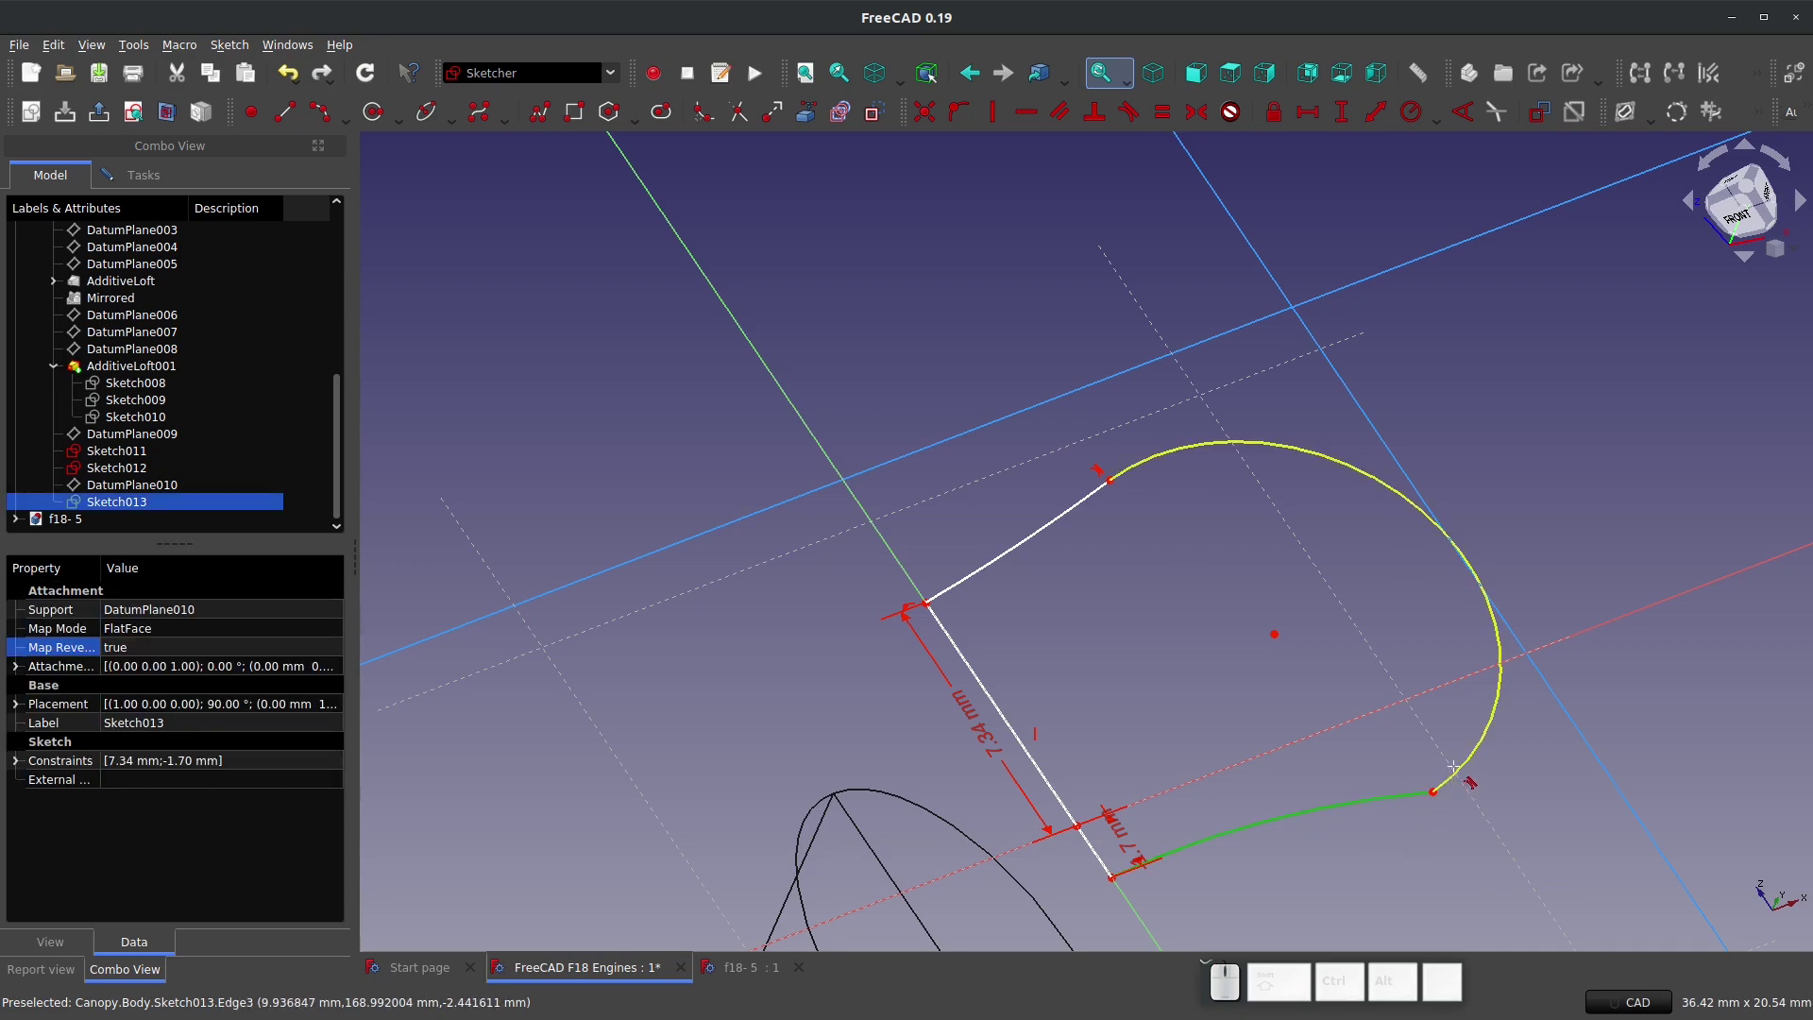
left_click(1450, 771)
left_click(1450, 772)
left_click(1400, 793)
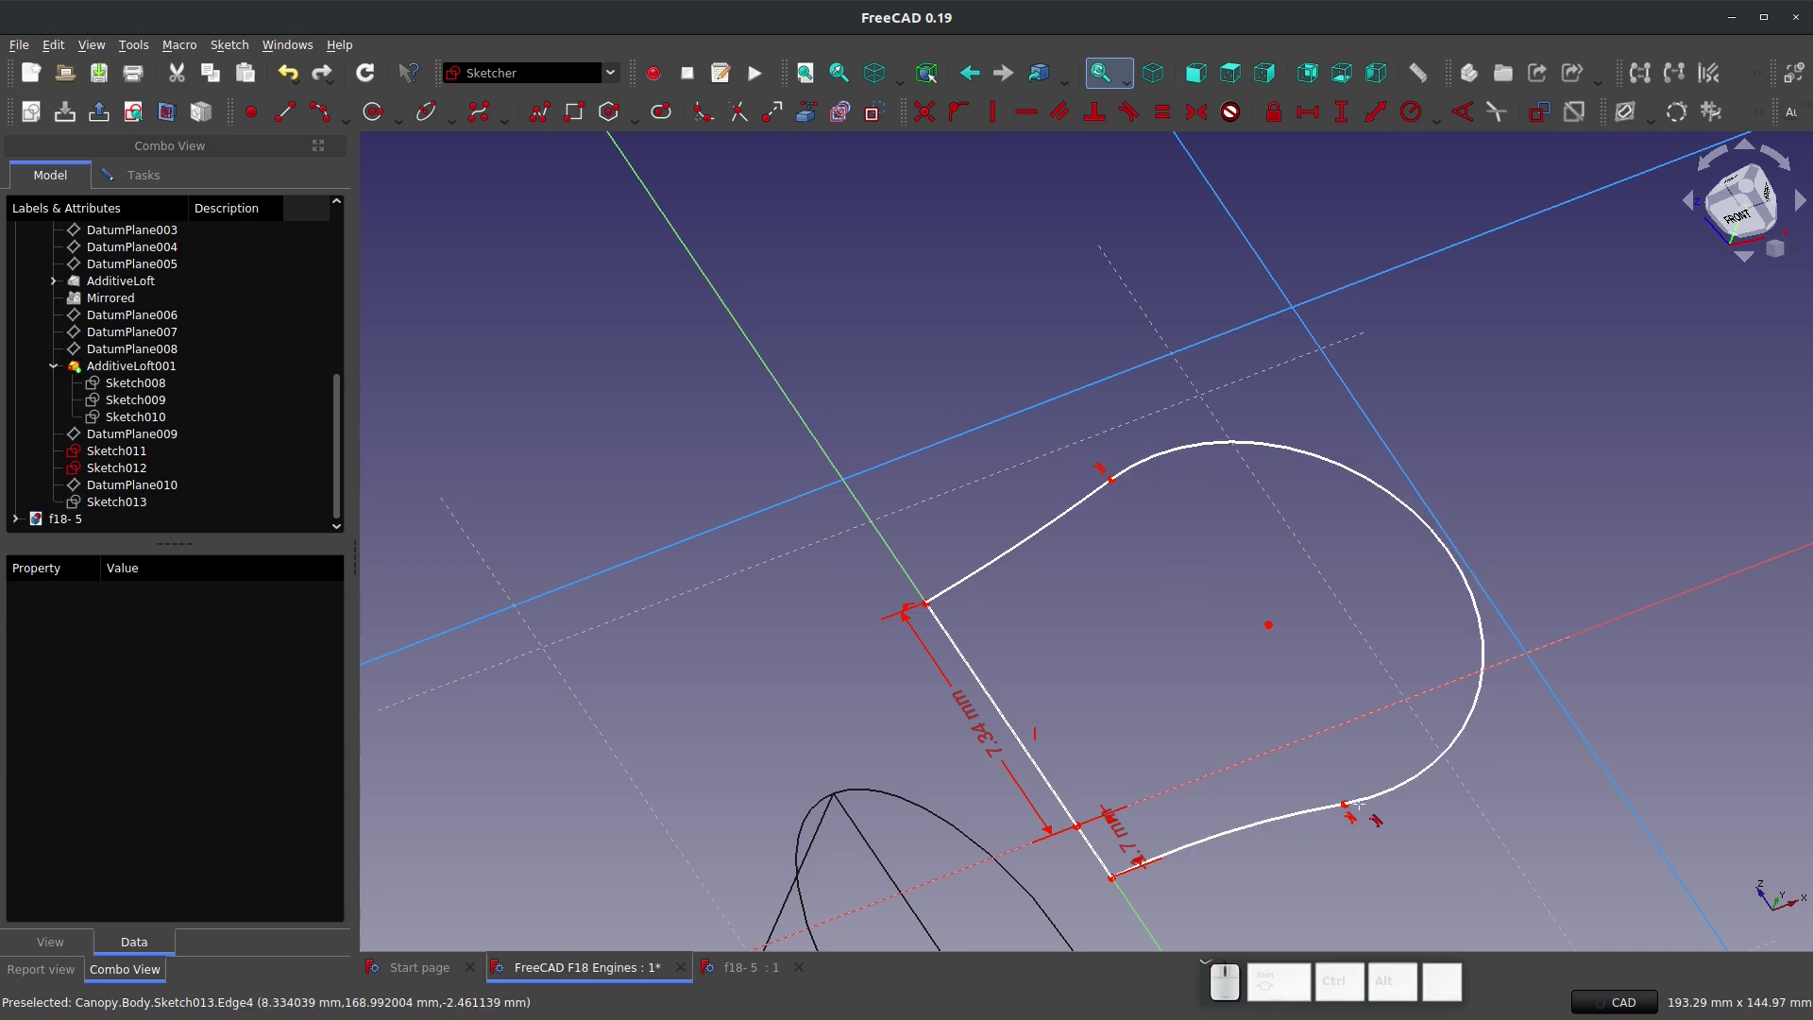
key("Escape")
Step: Align the large arc's upper and lower endpoints vertically with a vertical constraint
left_click(1344, 802)
left_click(1276, 764)
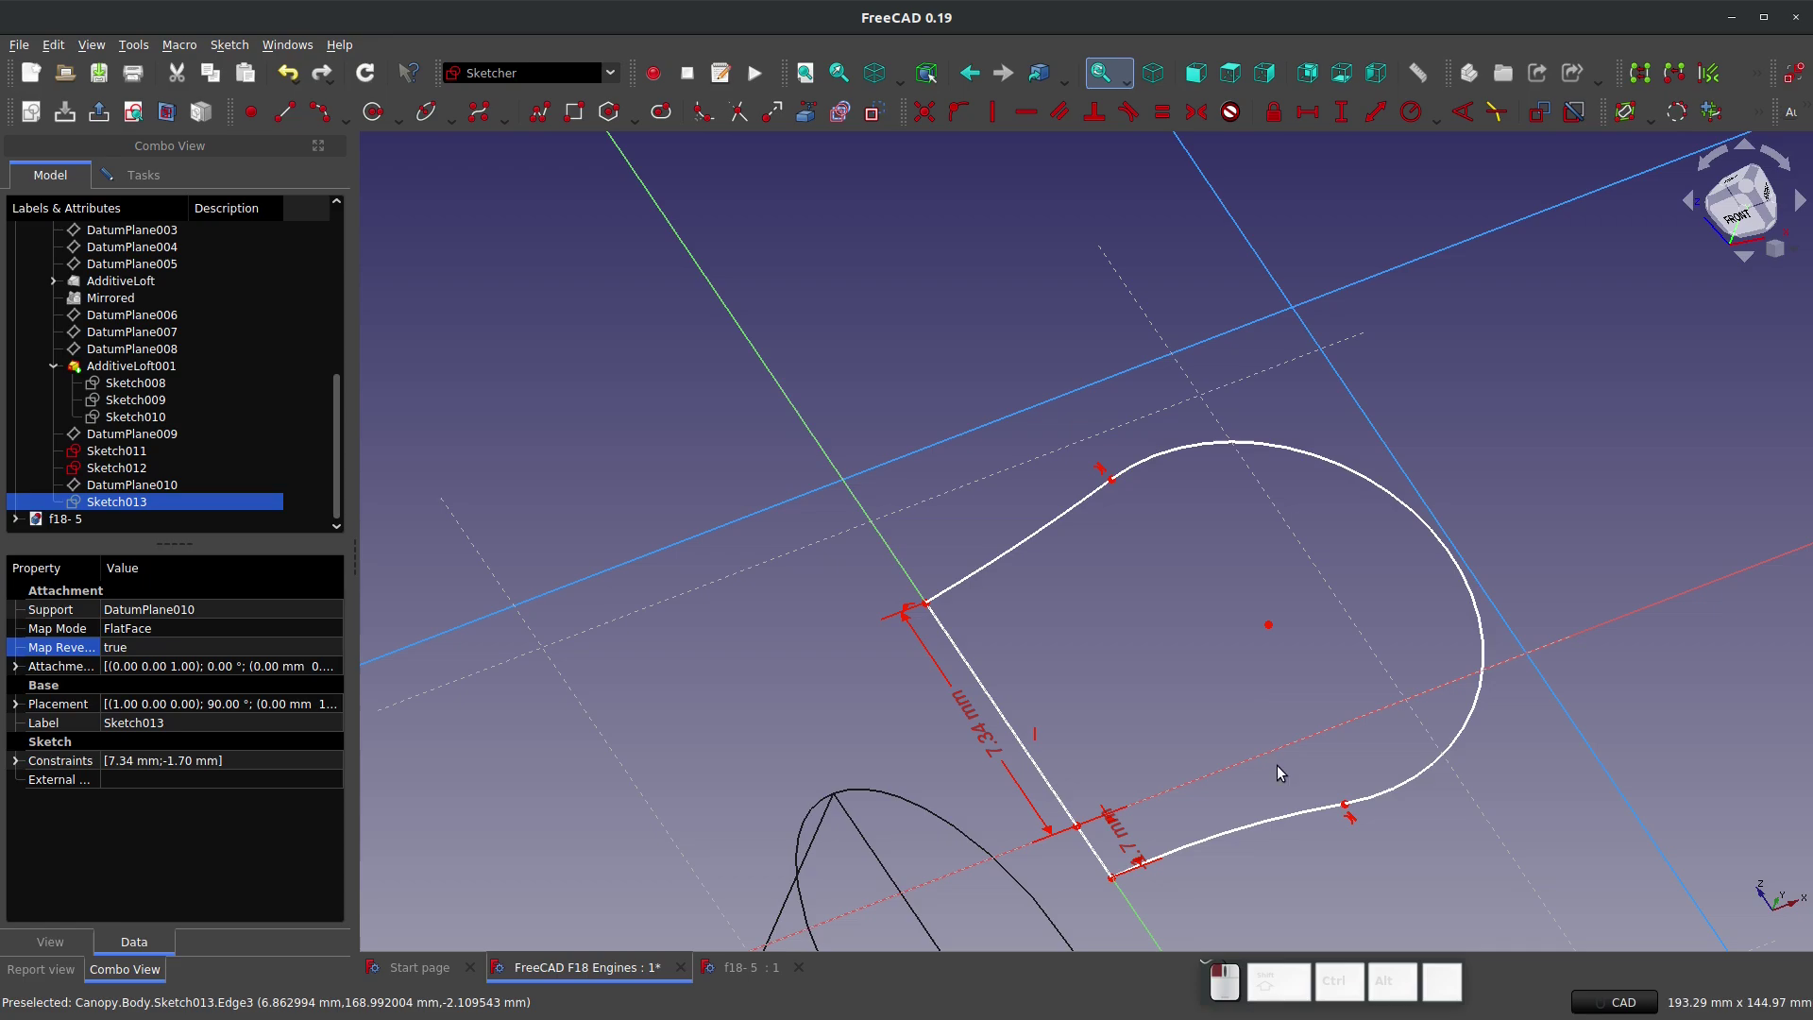
left_click(1344, 804)
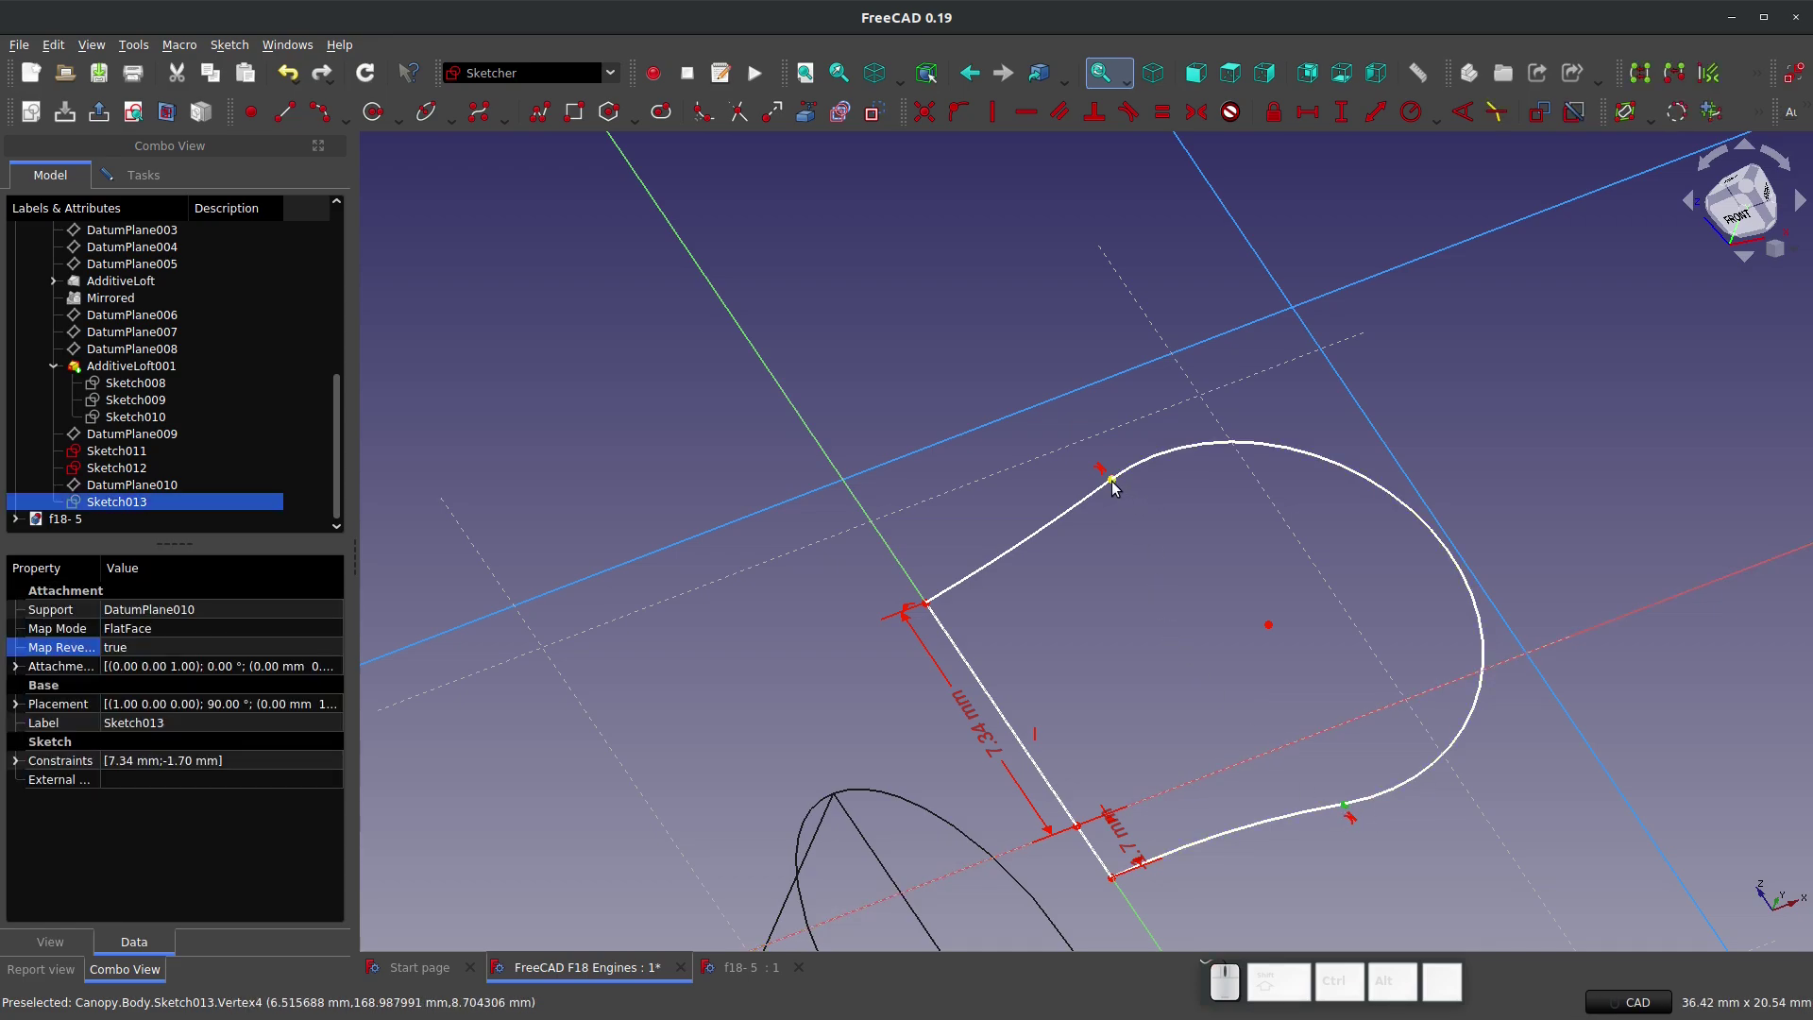
key("v")
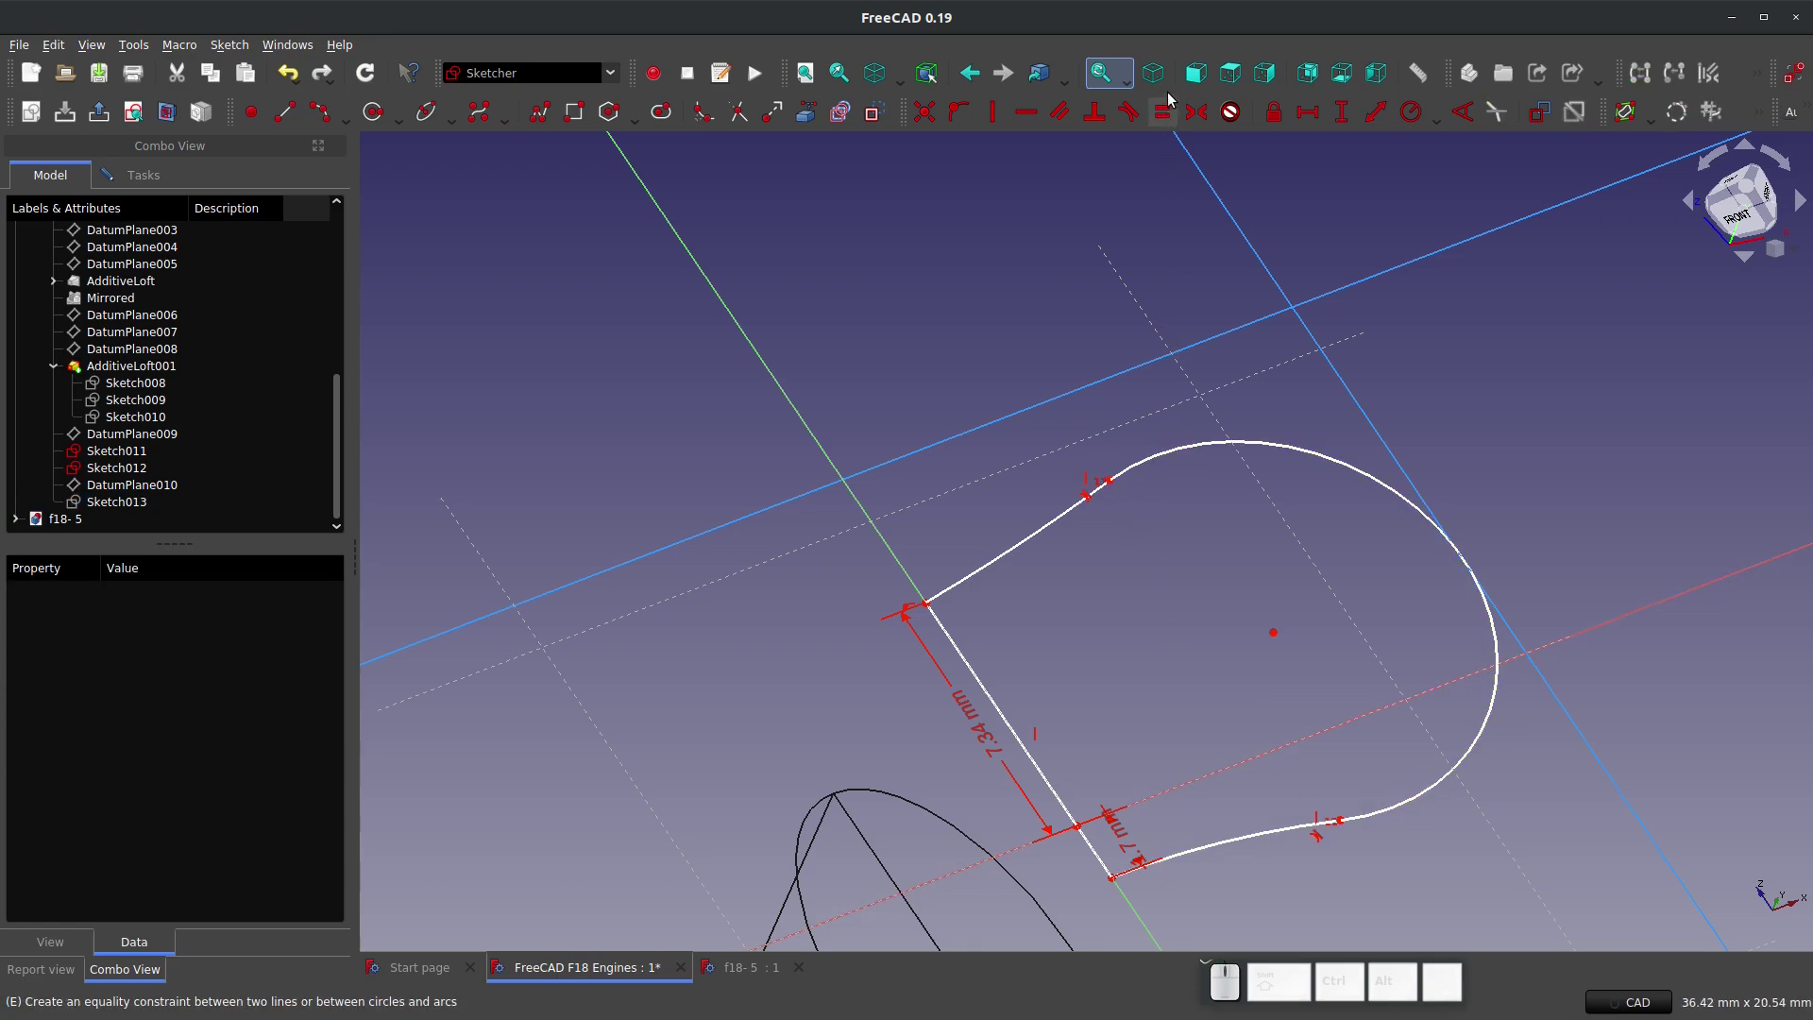
Step: Move the large arc's center toward the vertical axis until the profile's outer side meets the engine's outer edge in the top reference view
left_click(1230, 75)
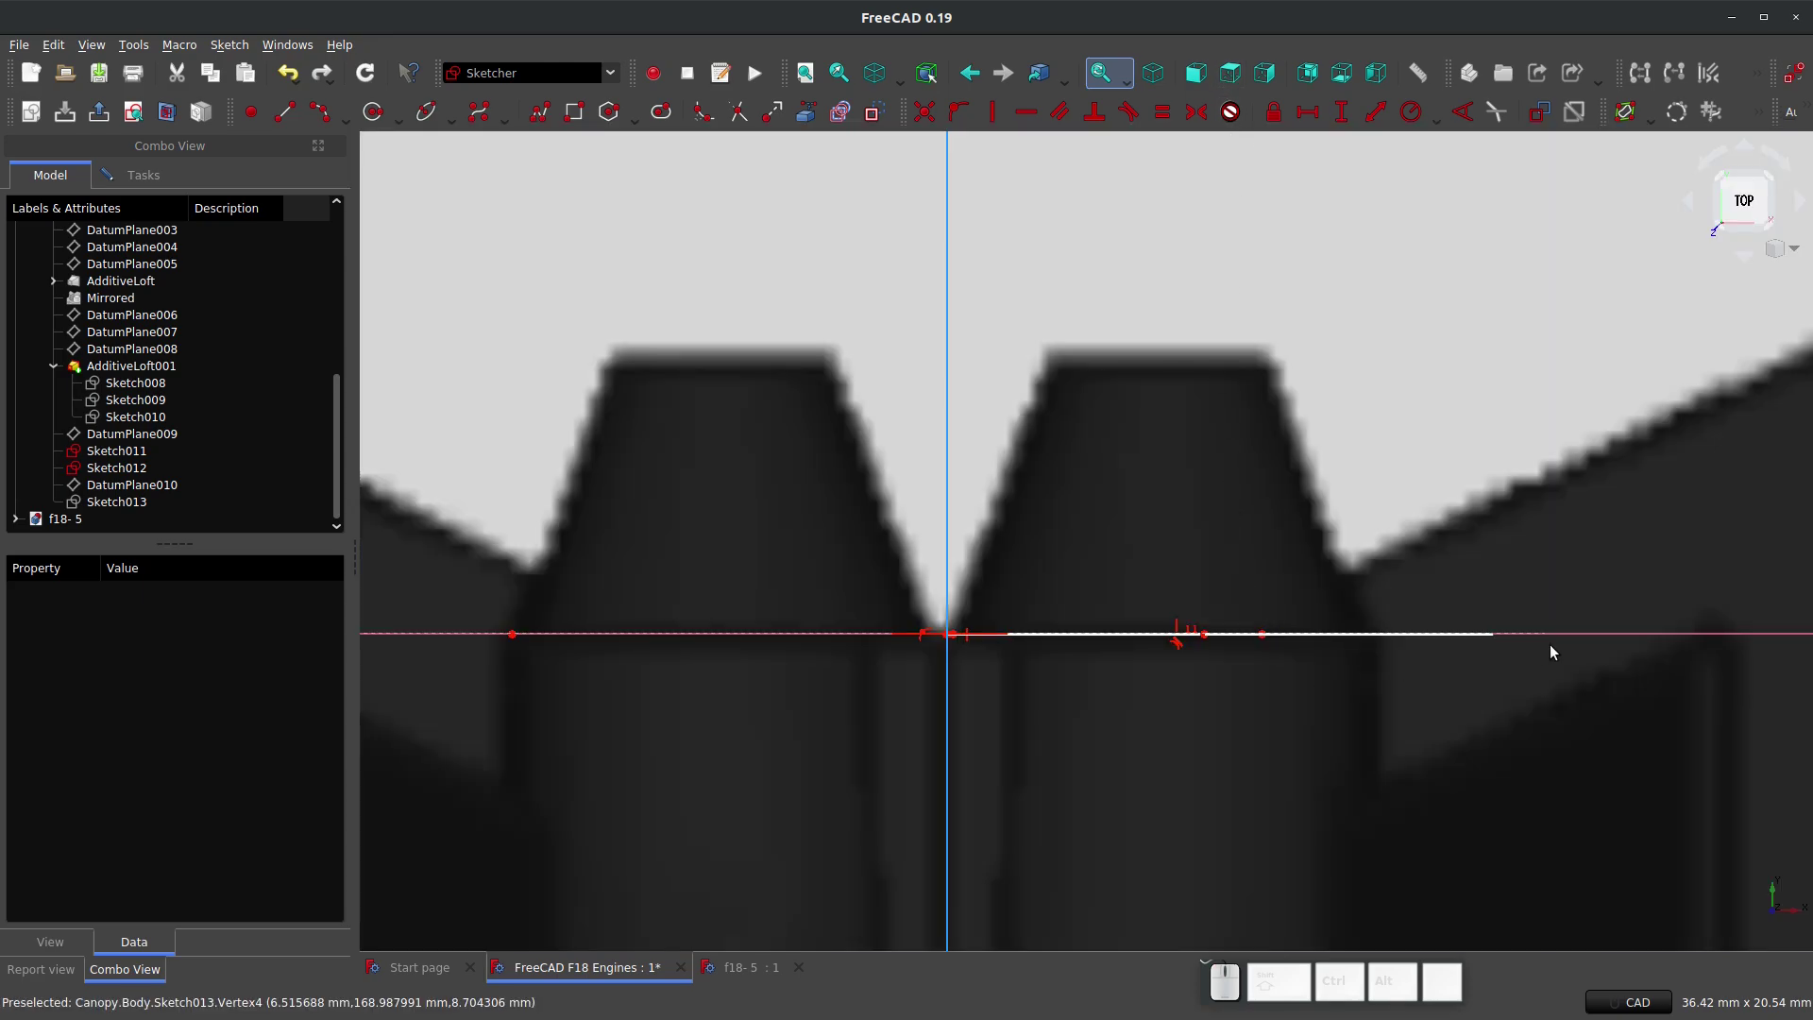
middle_click_drag(1272, 735, 1265, 707)
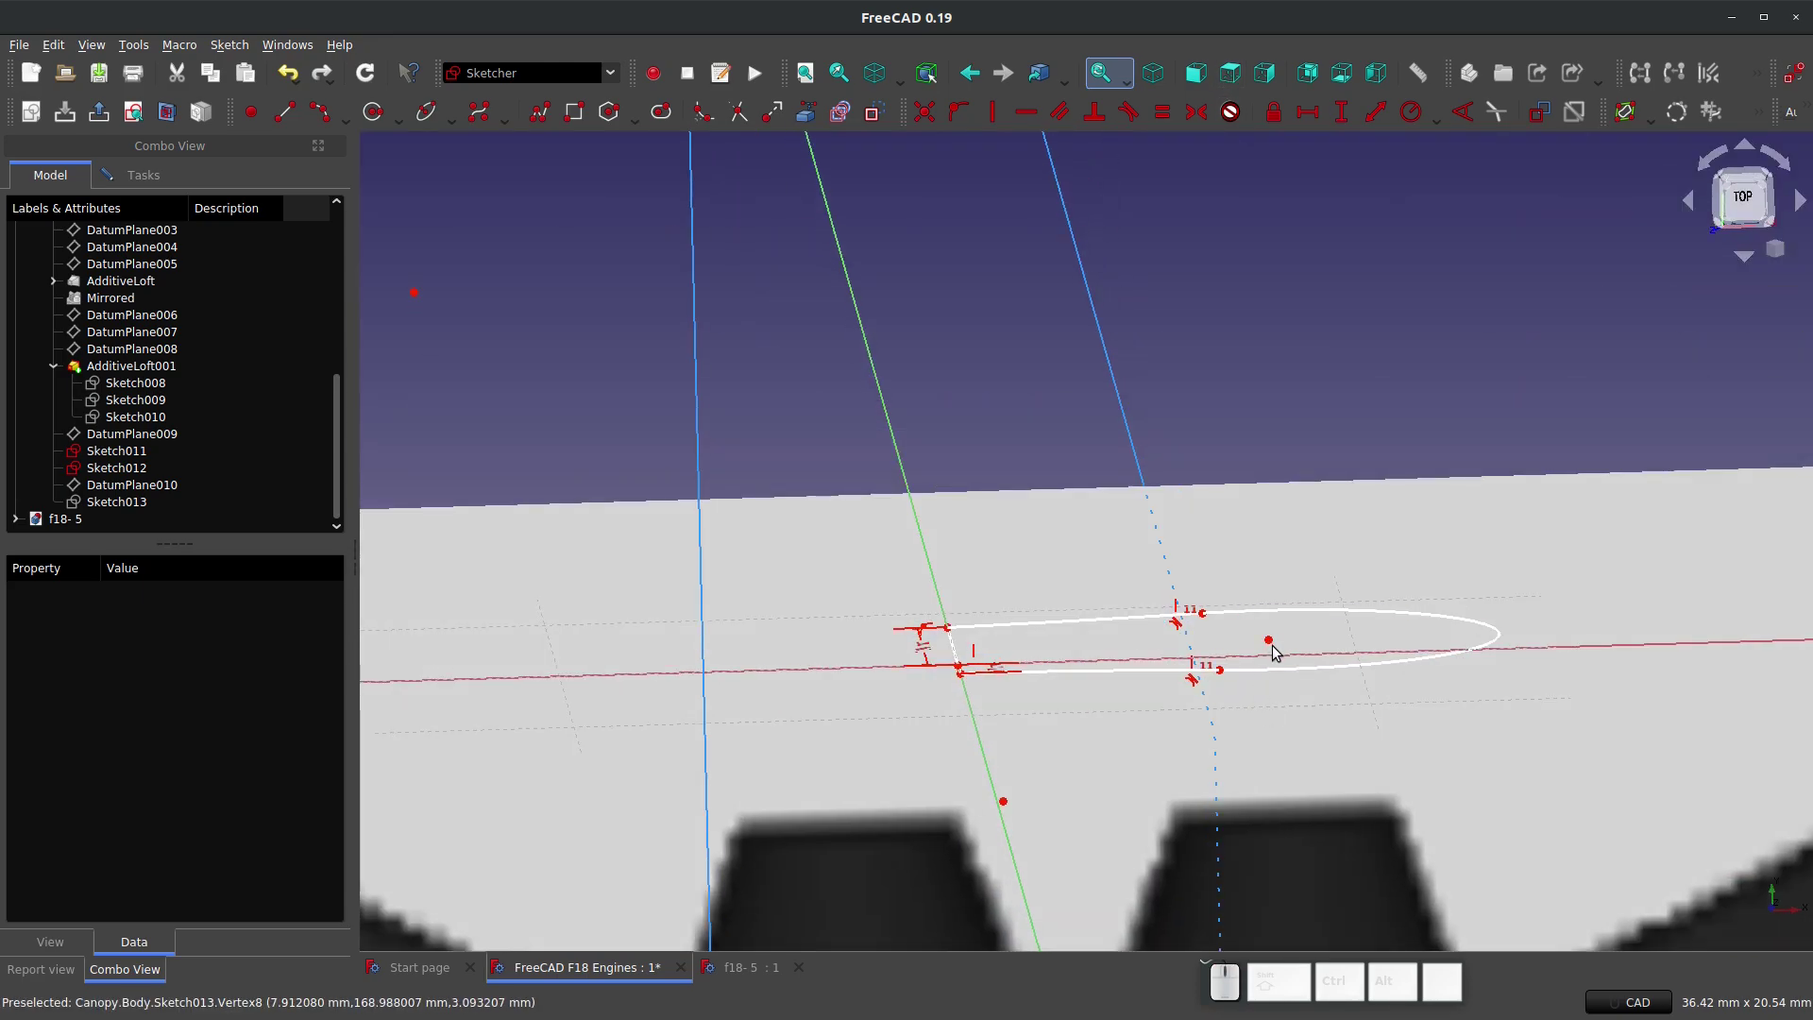
left_click_drag(1271, 648, 1144, 649)
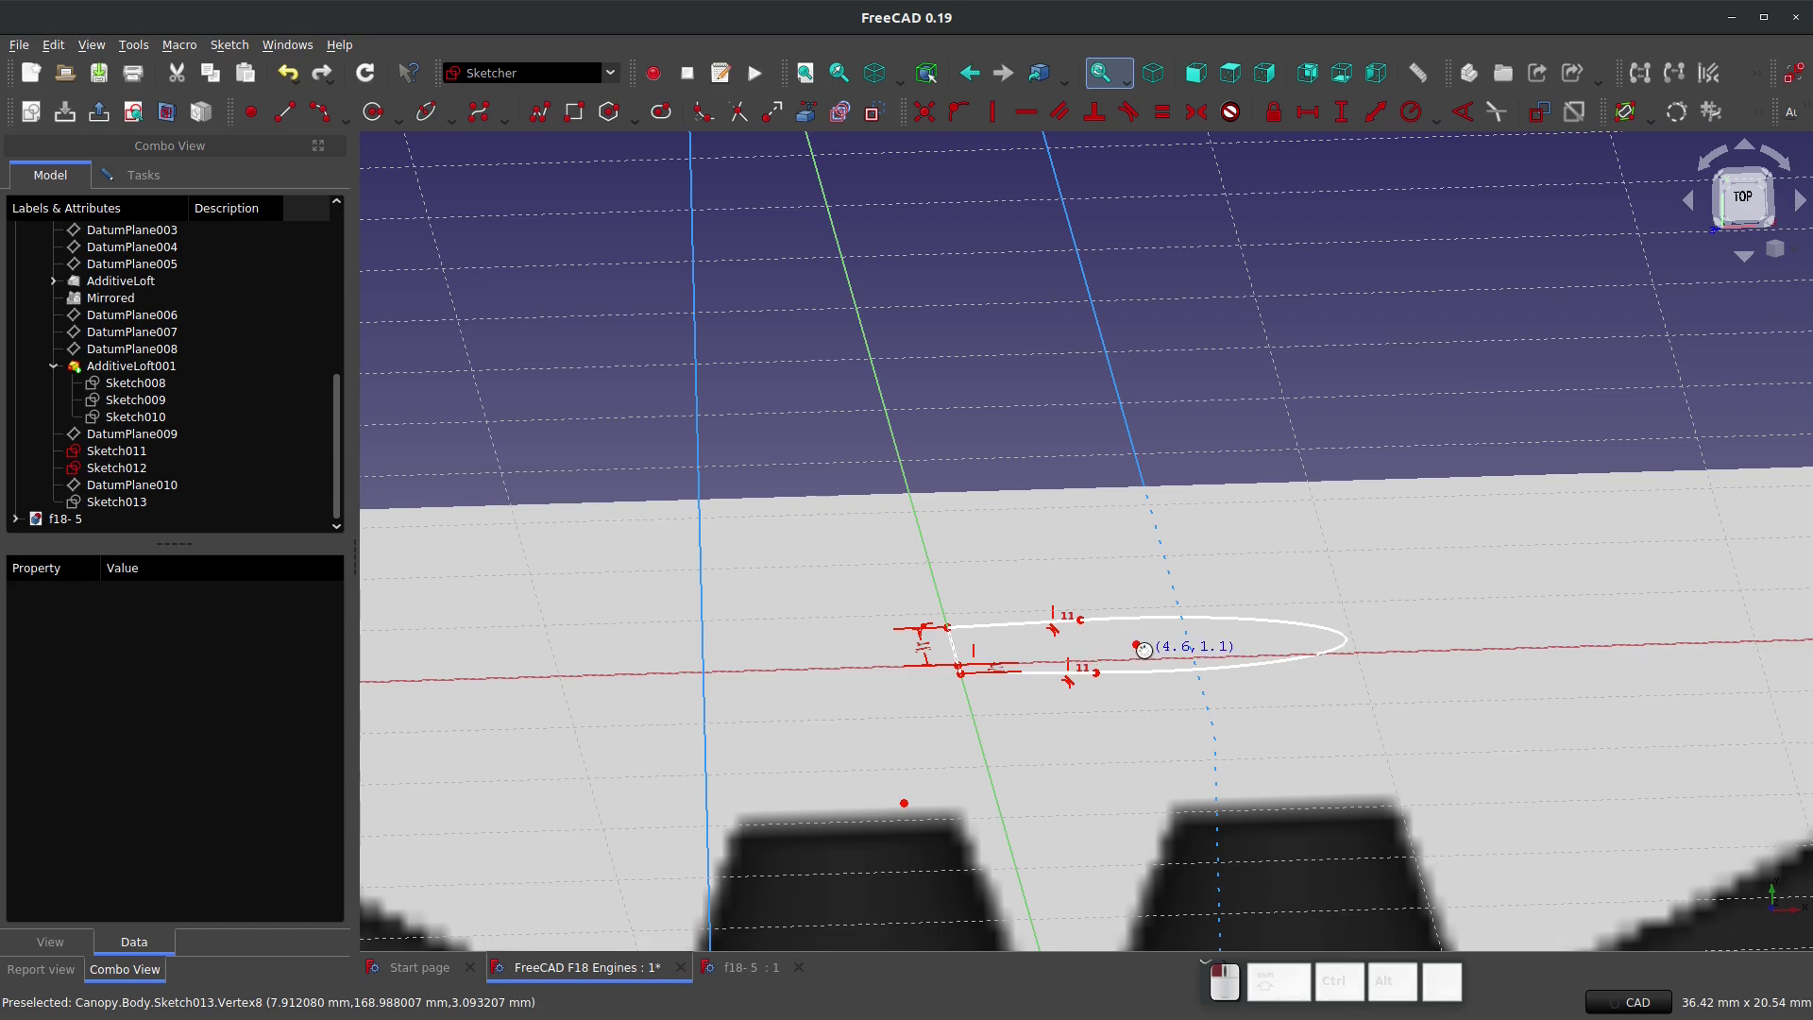
left_click(1229, 73)
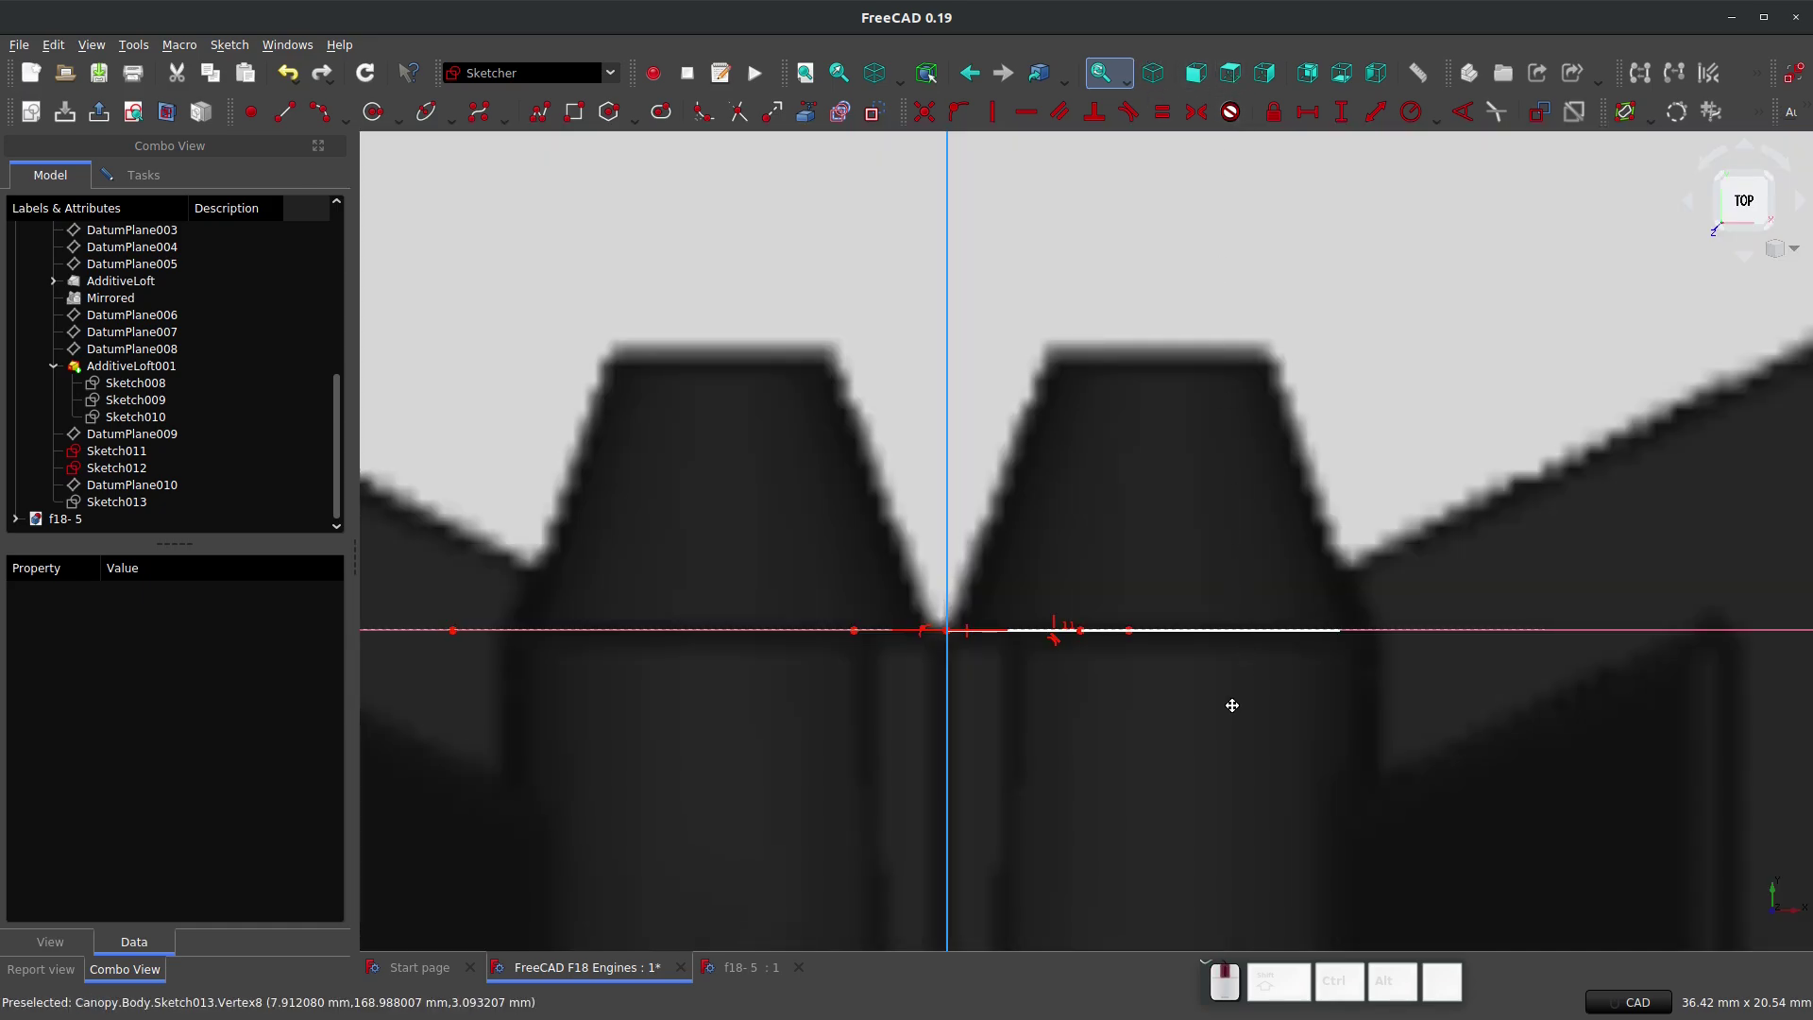
middle_click_drag(1232, 705, 1218, 644)
left_click_drag(1154, 669, 1179, 668)
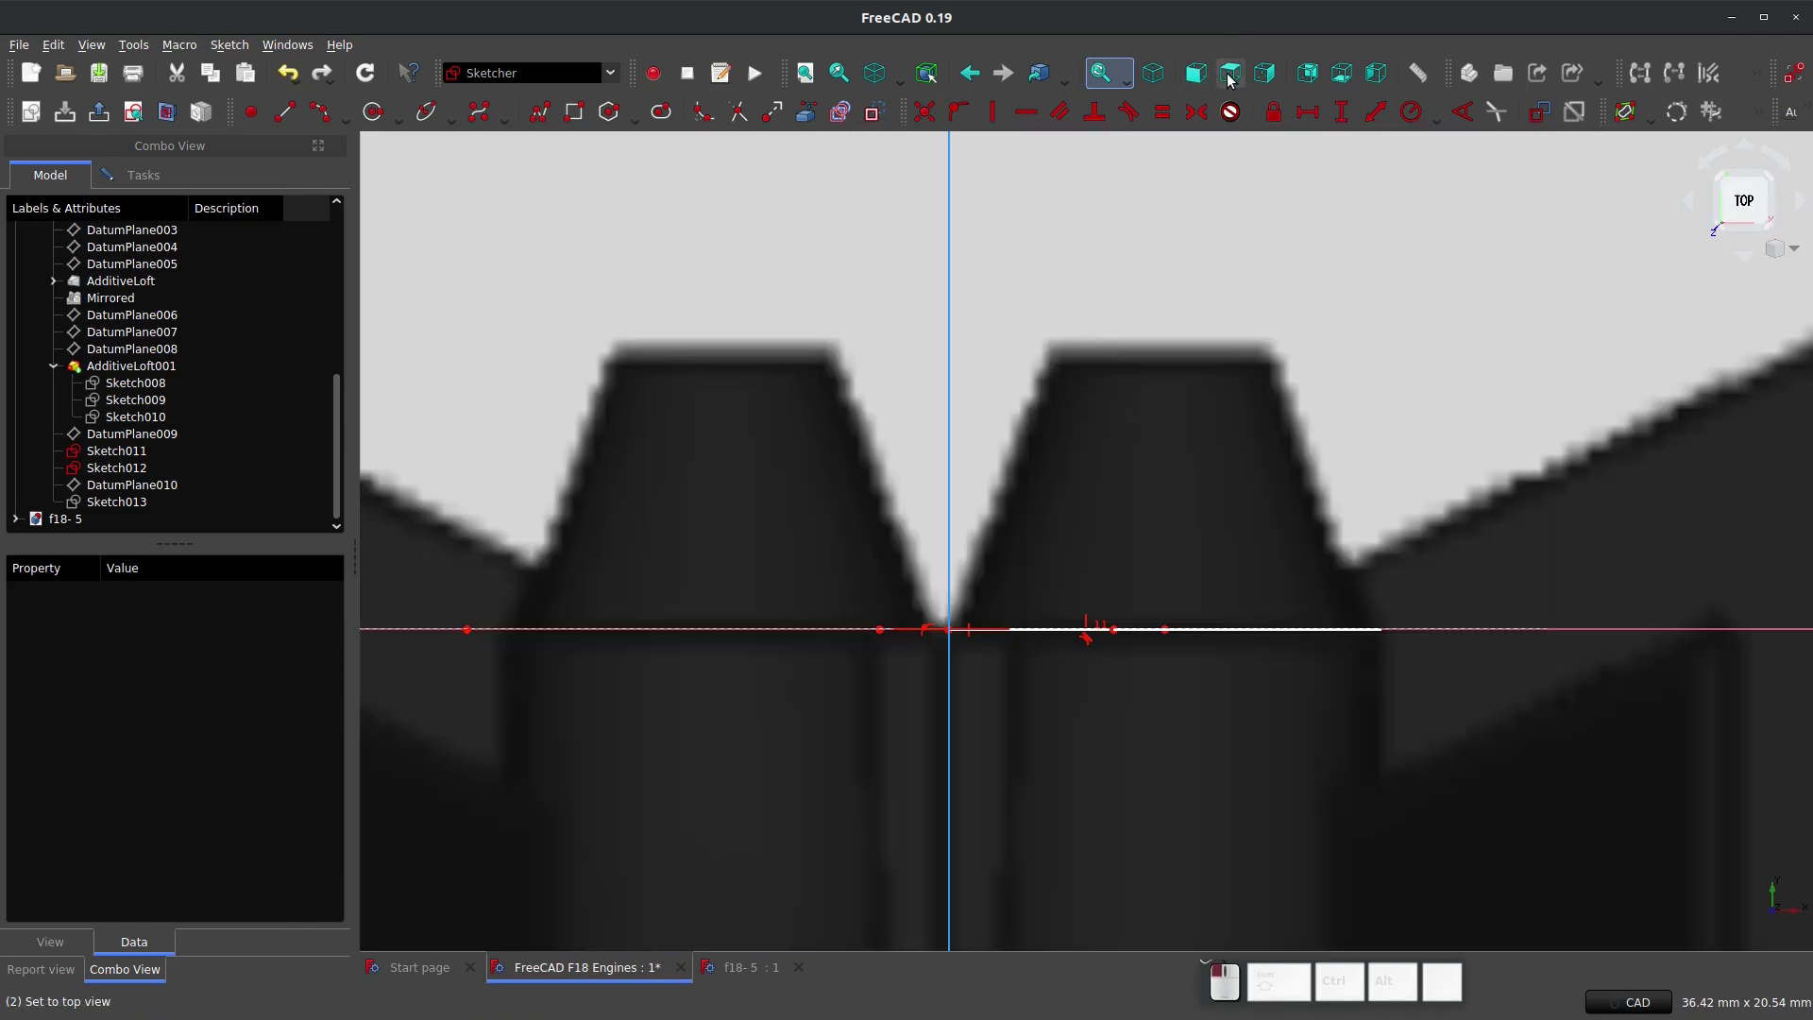
left_click(1230, 73)
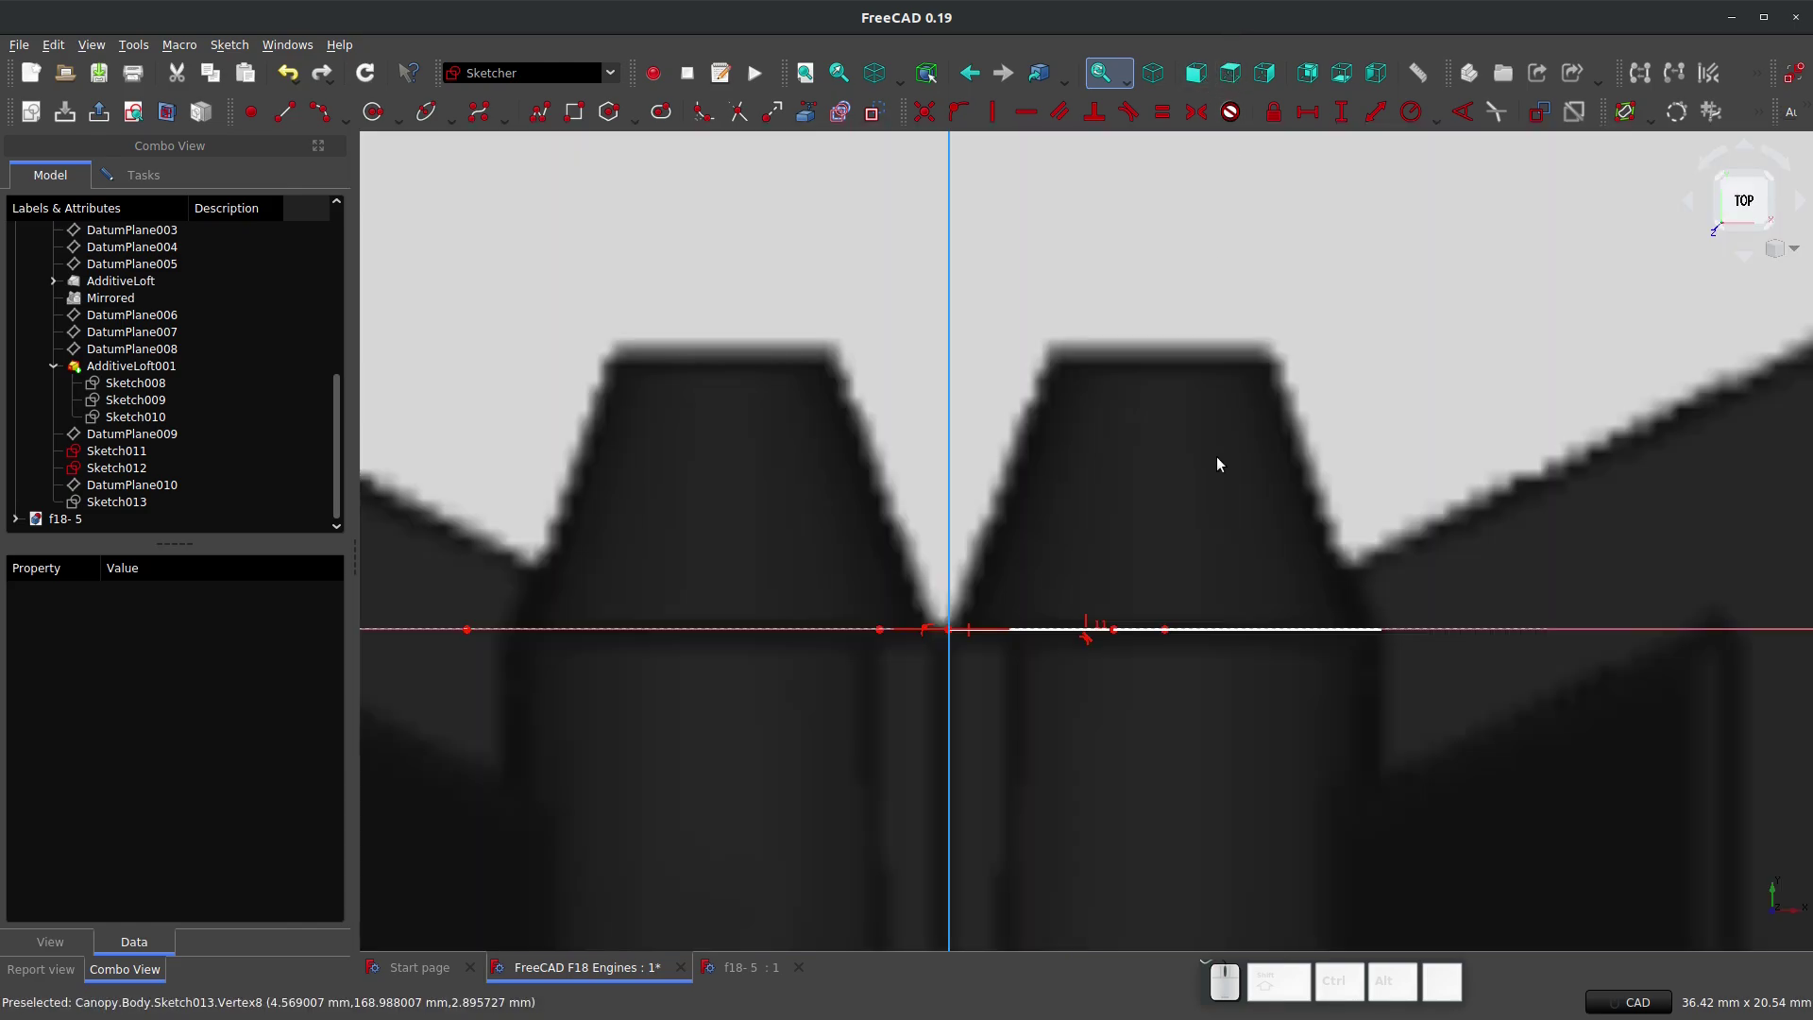
Step: Examine the closed profile in 3D and compare it with the side and front reference images
middle_click_drag(987, 651, 905, 588)
scroll(925, 530, "up", 5)
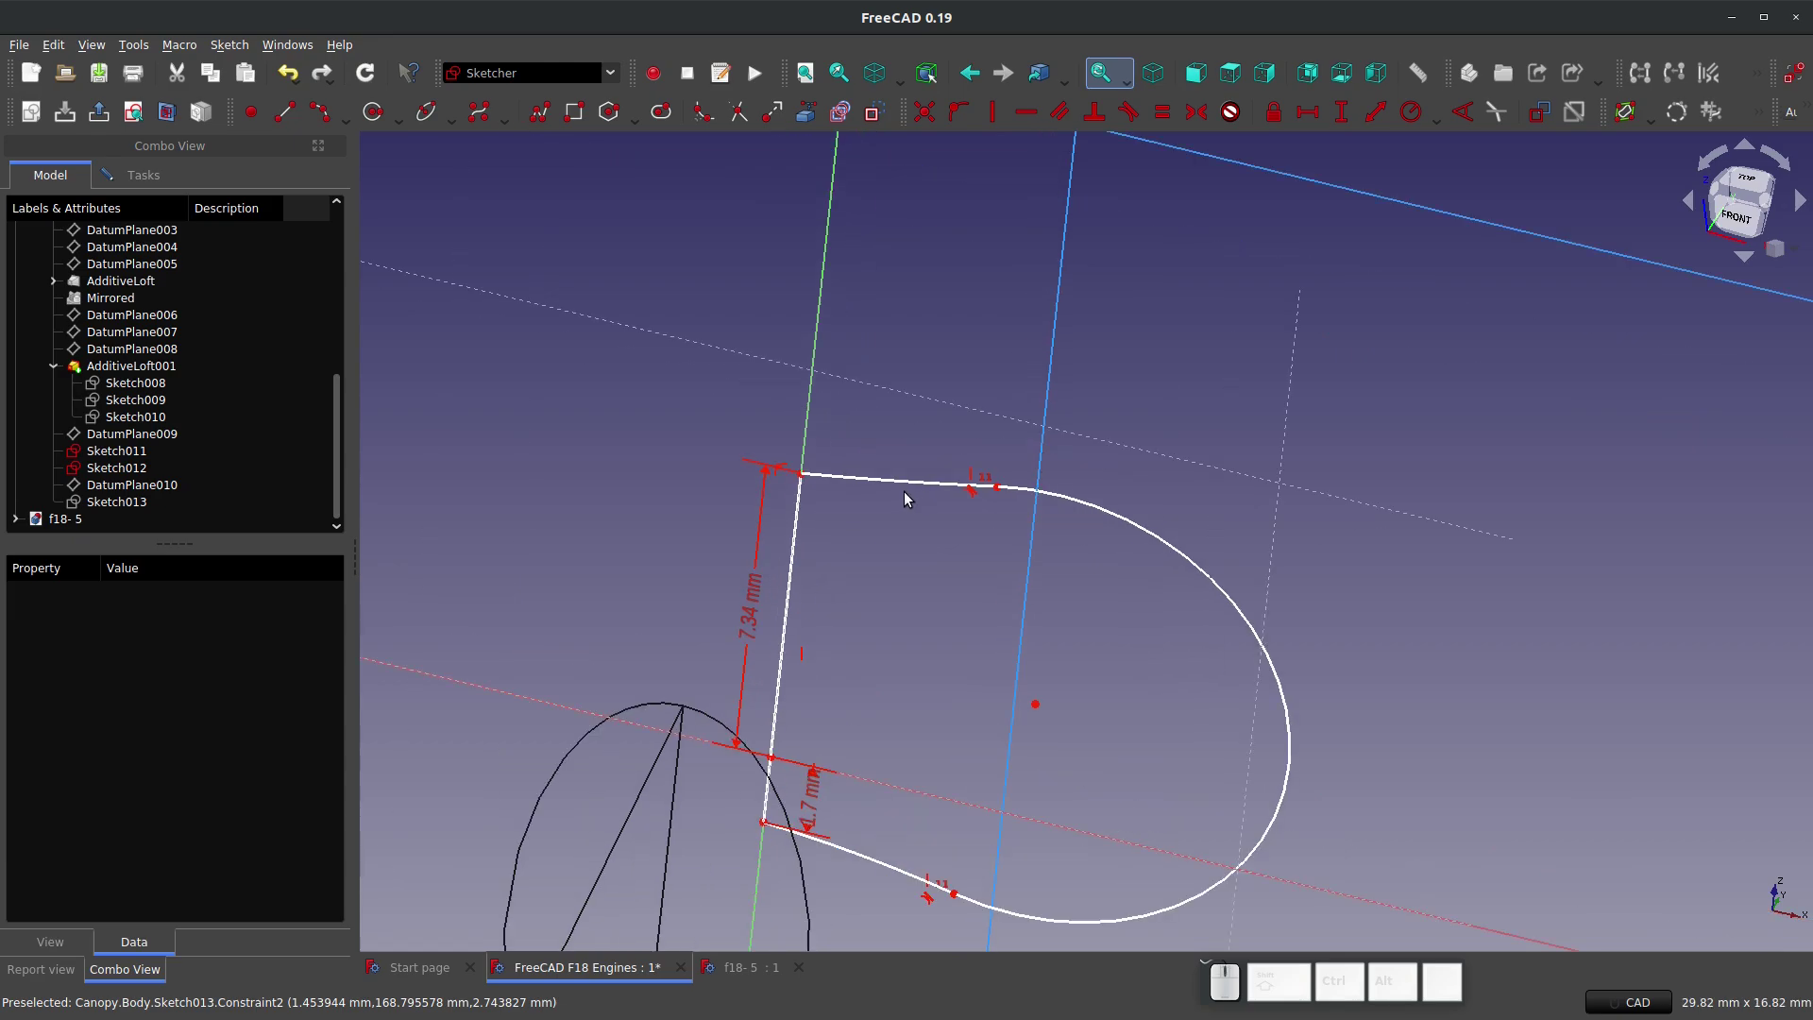
left_click(998, 487)
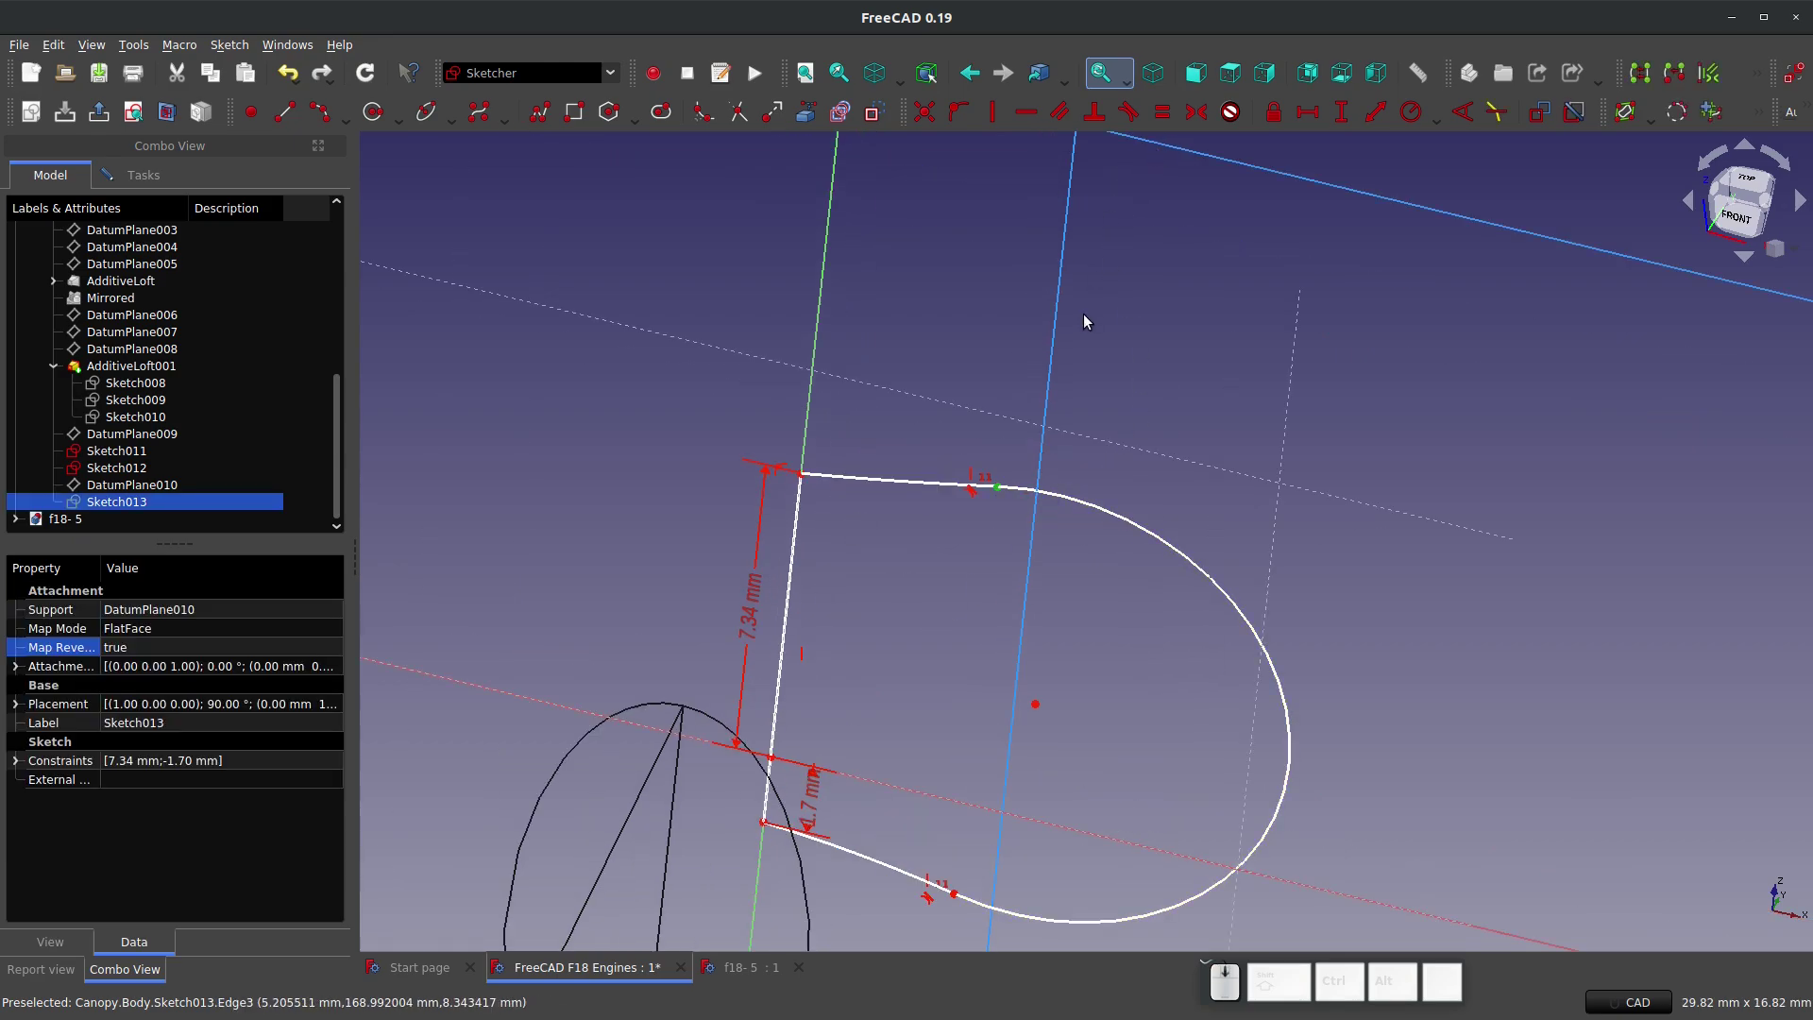
scroll(1084, 313, "down", 3)
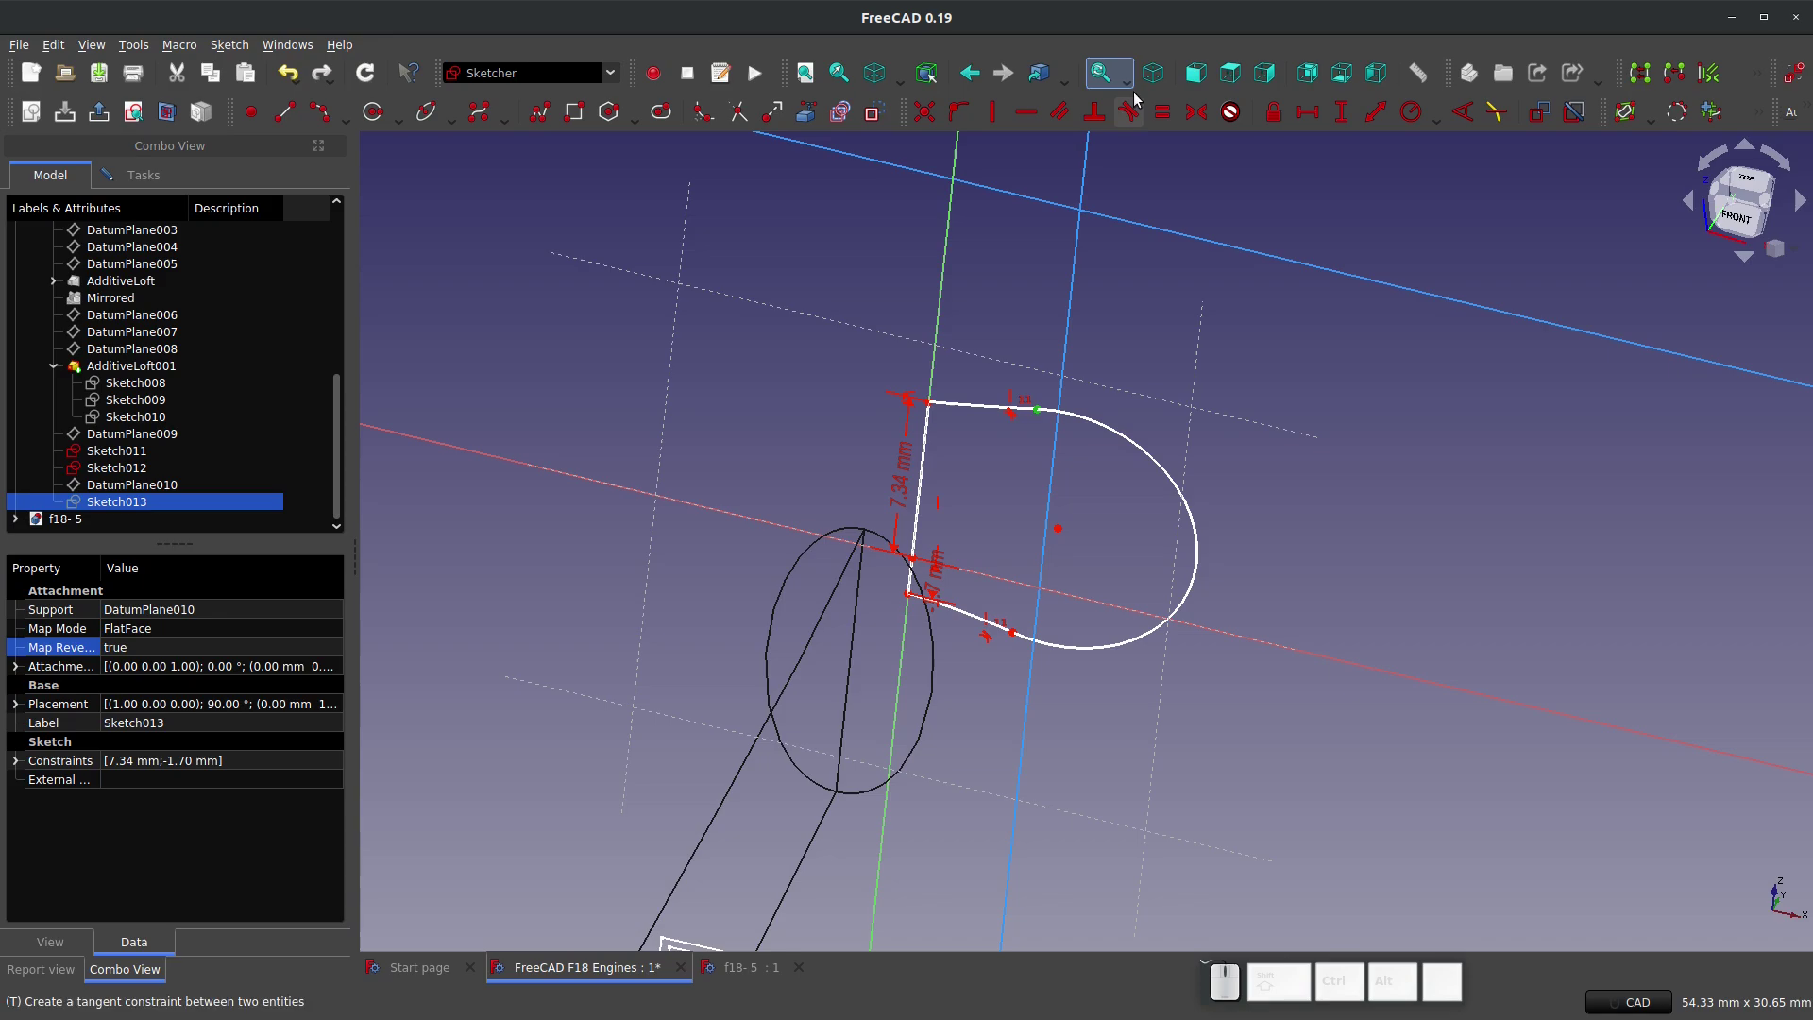
left_click(1268, 77)
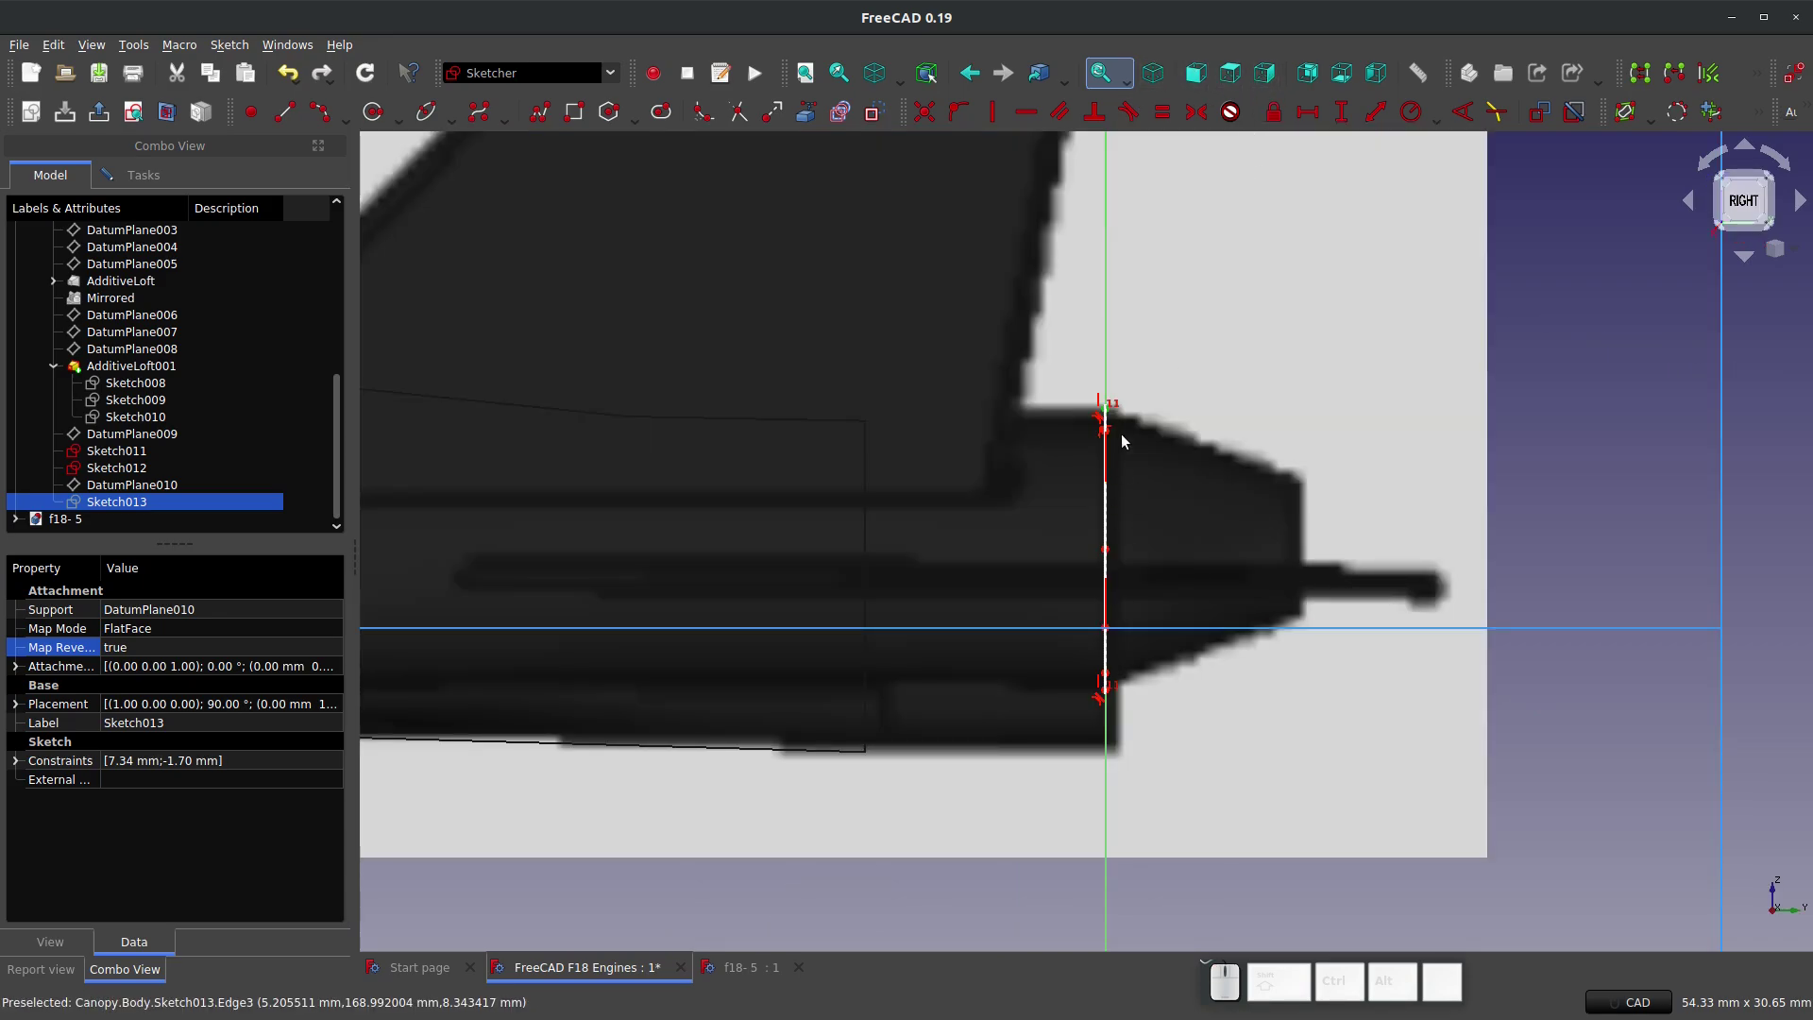
scroll(1116, 494, "up", 3)
scroll(1116, 495, "down", 3)
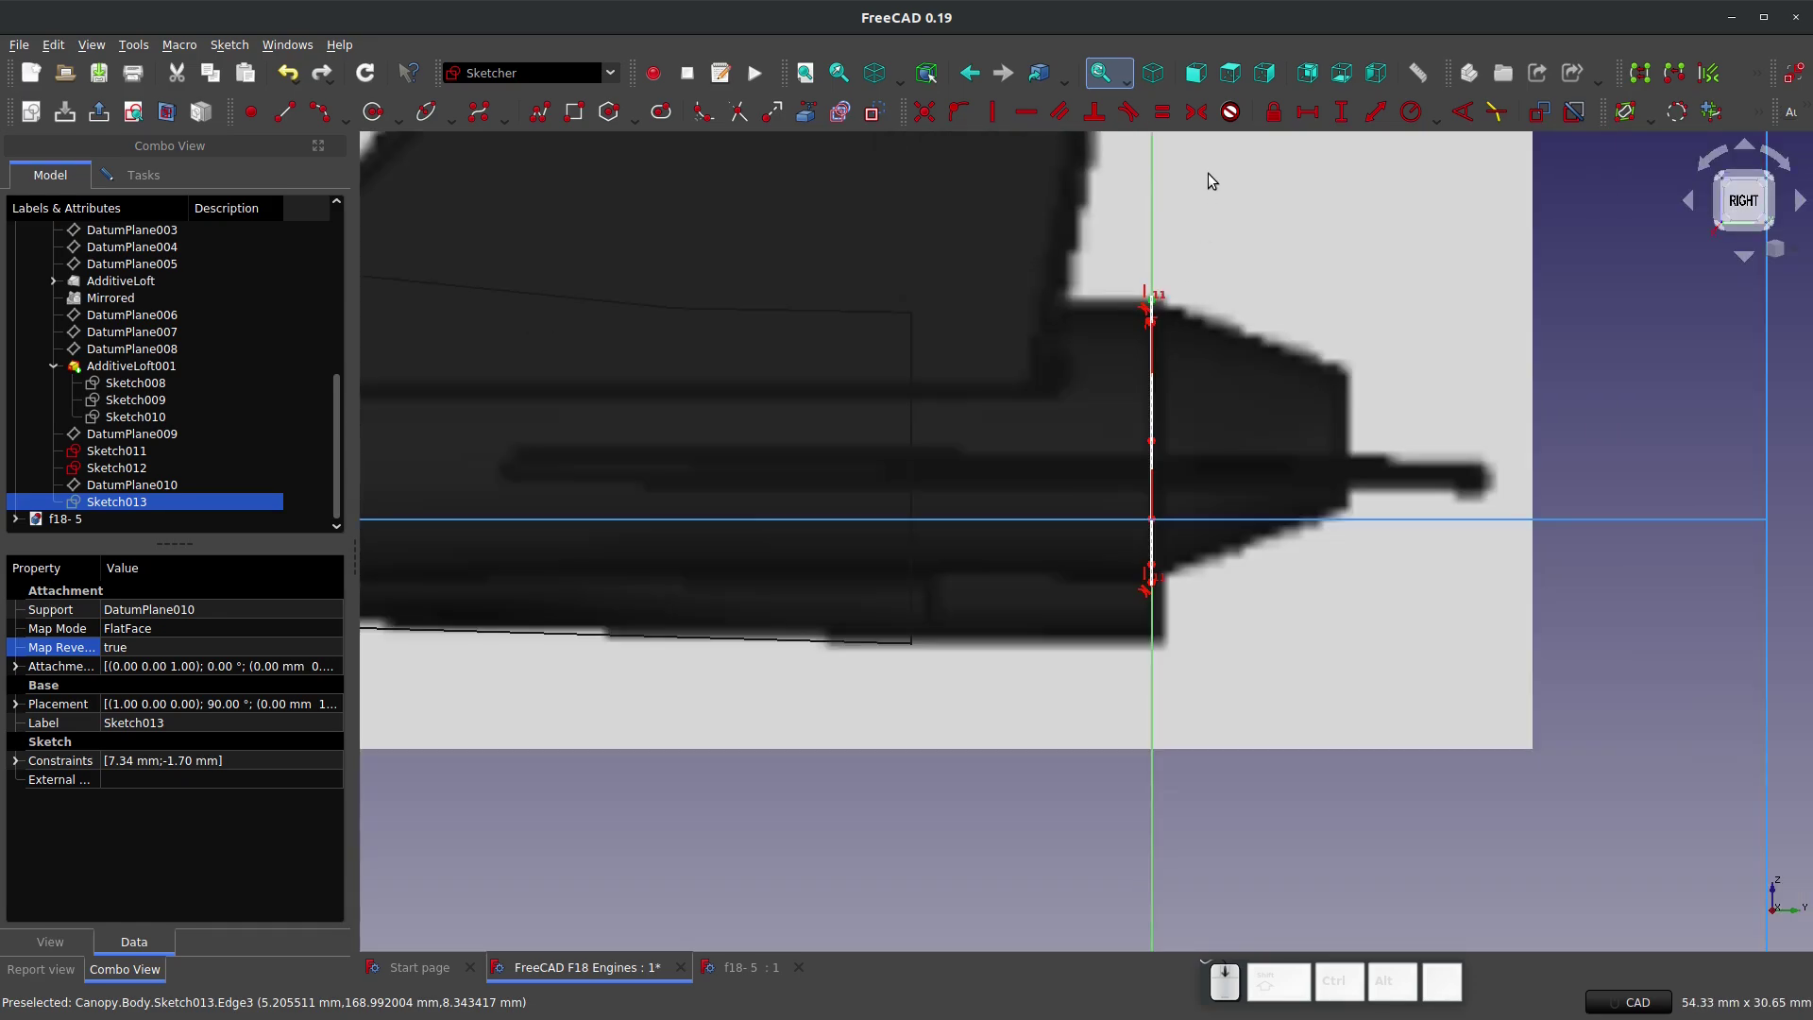
left_click(1196, 75)
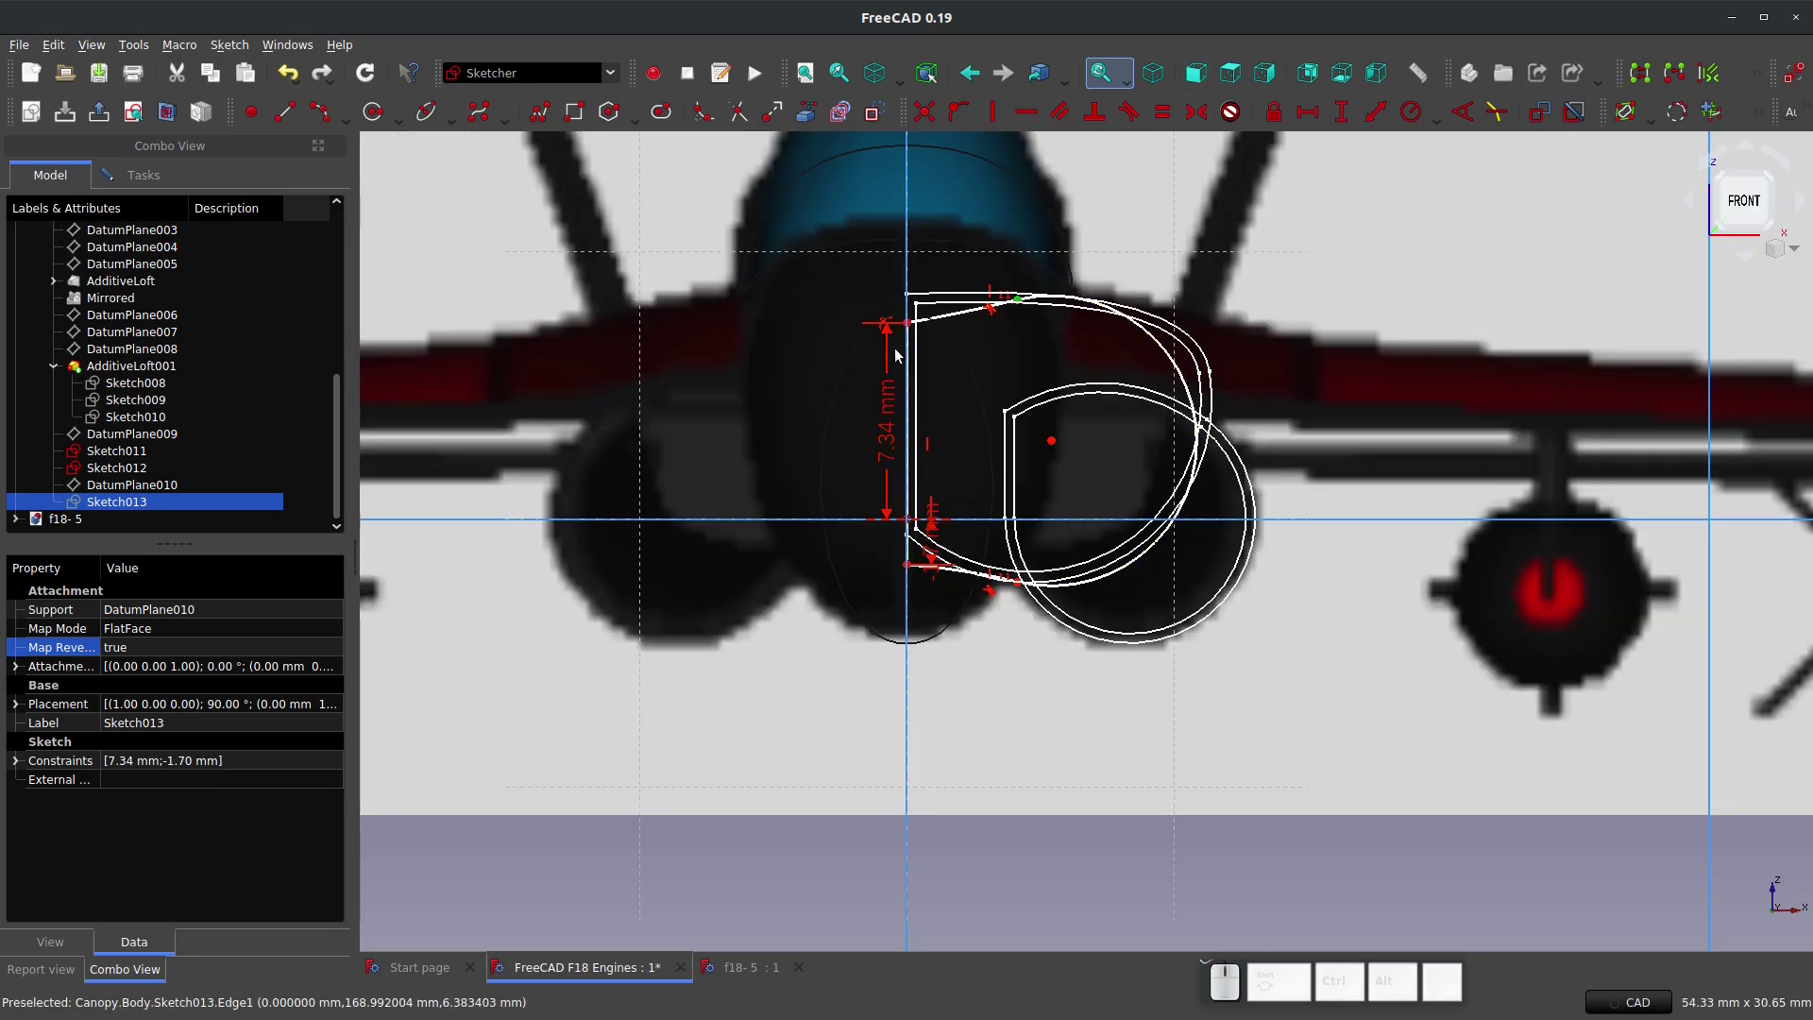
Step: Try to align the lower connecting arc's center vertically with its endpoint on the vertical axis
scroll(966, 372, "up", 3)
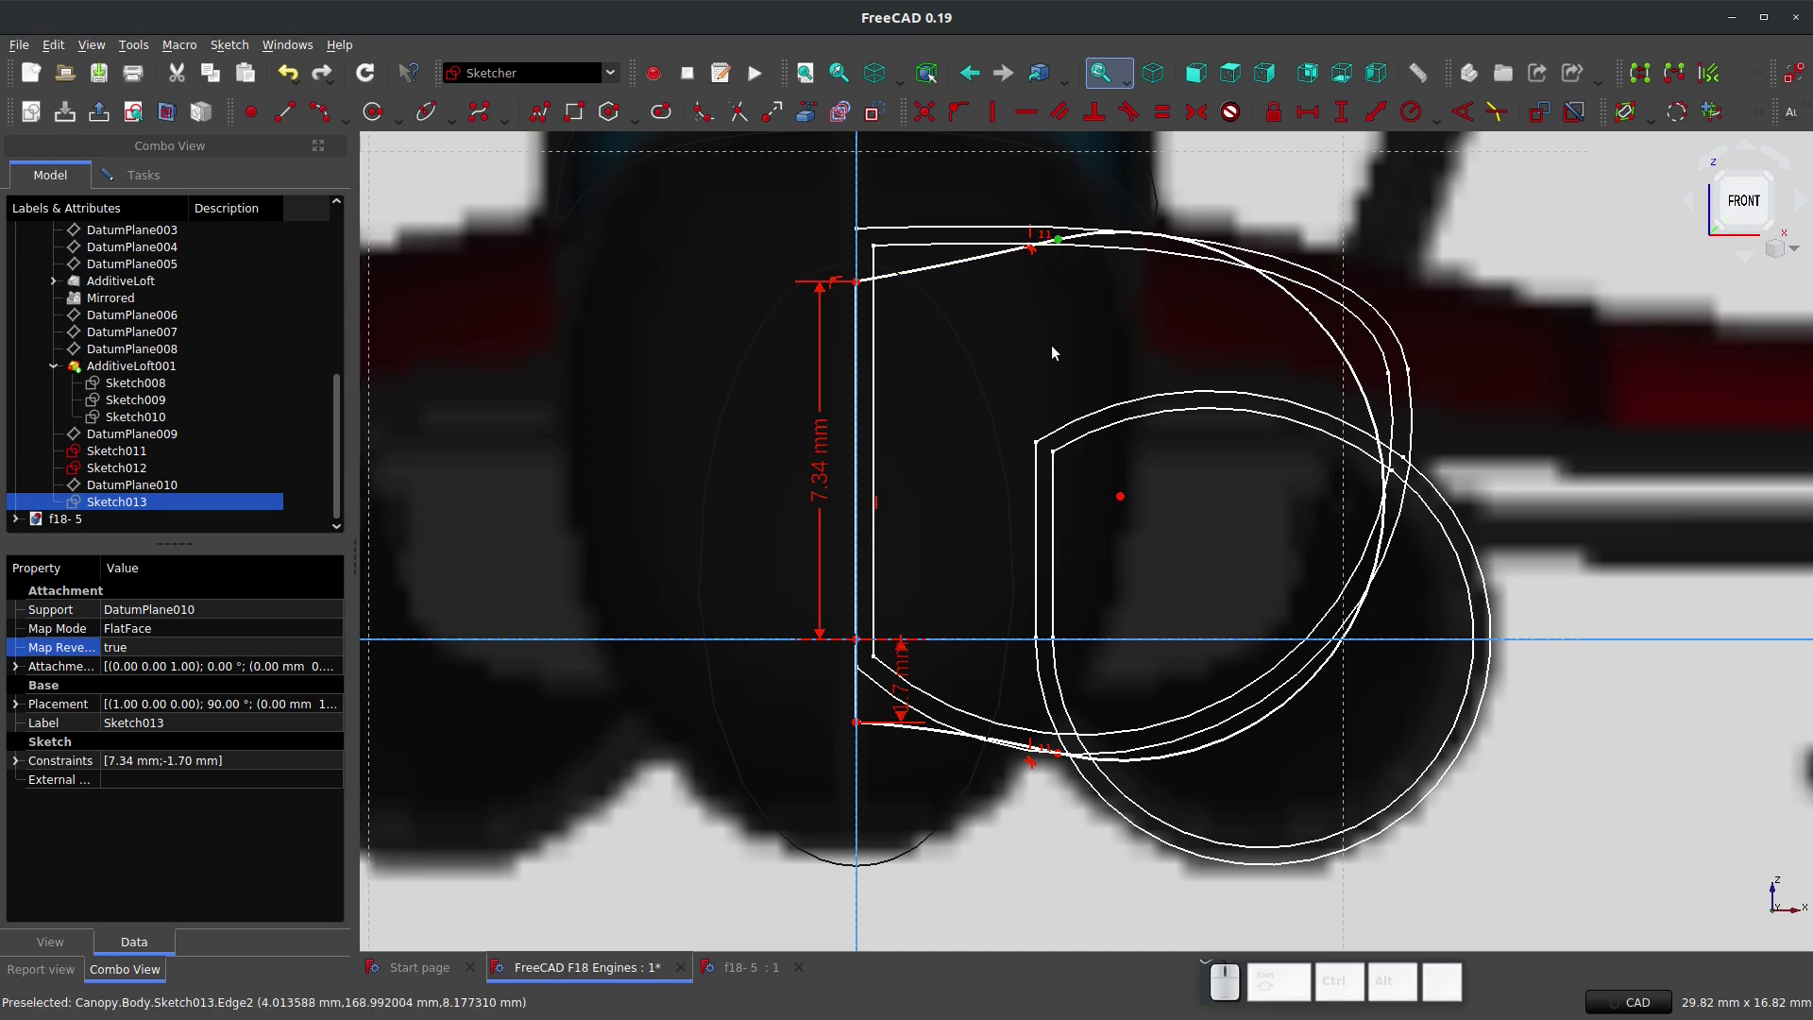
scroll(938, 529, "down", 12)
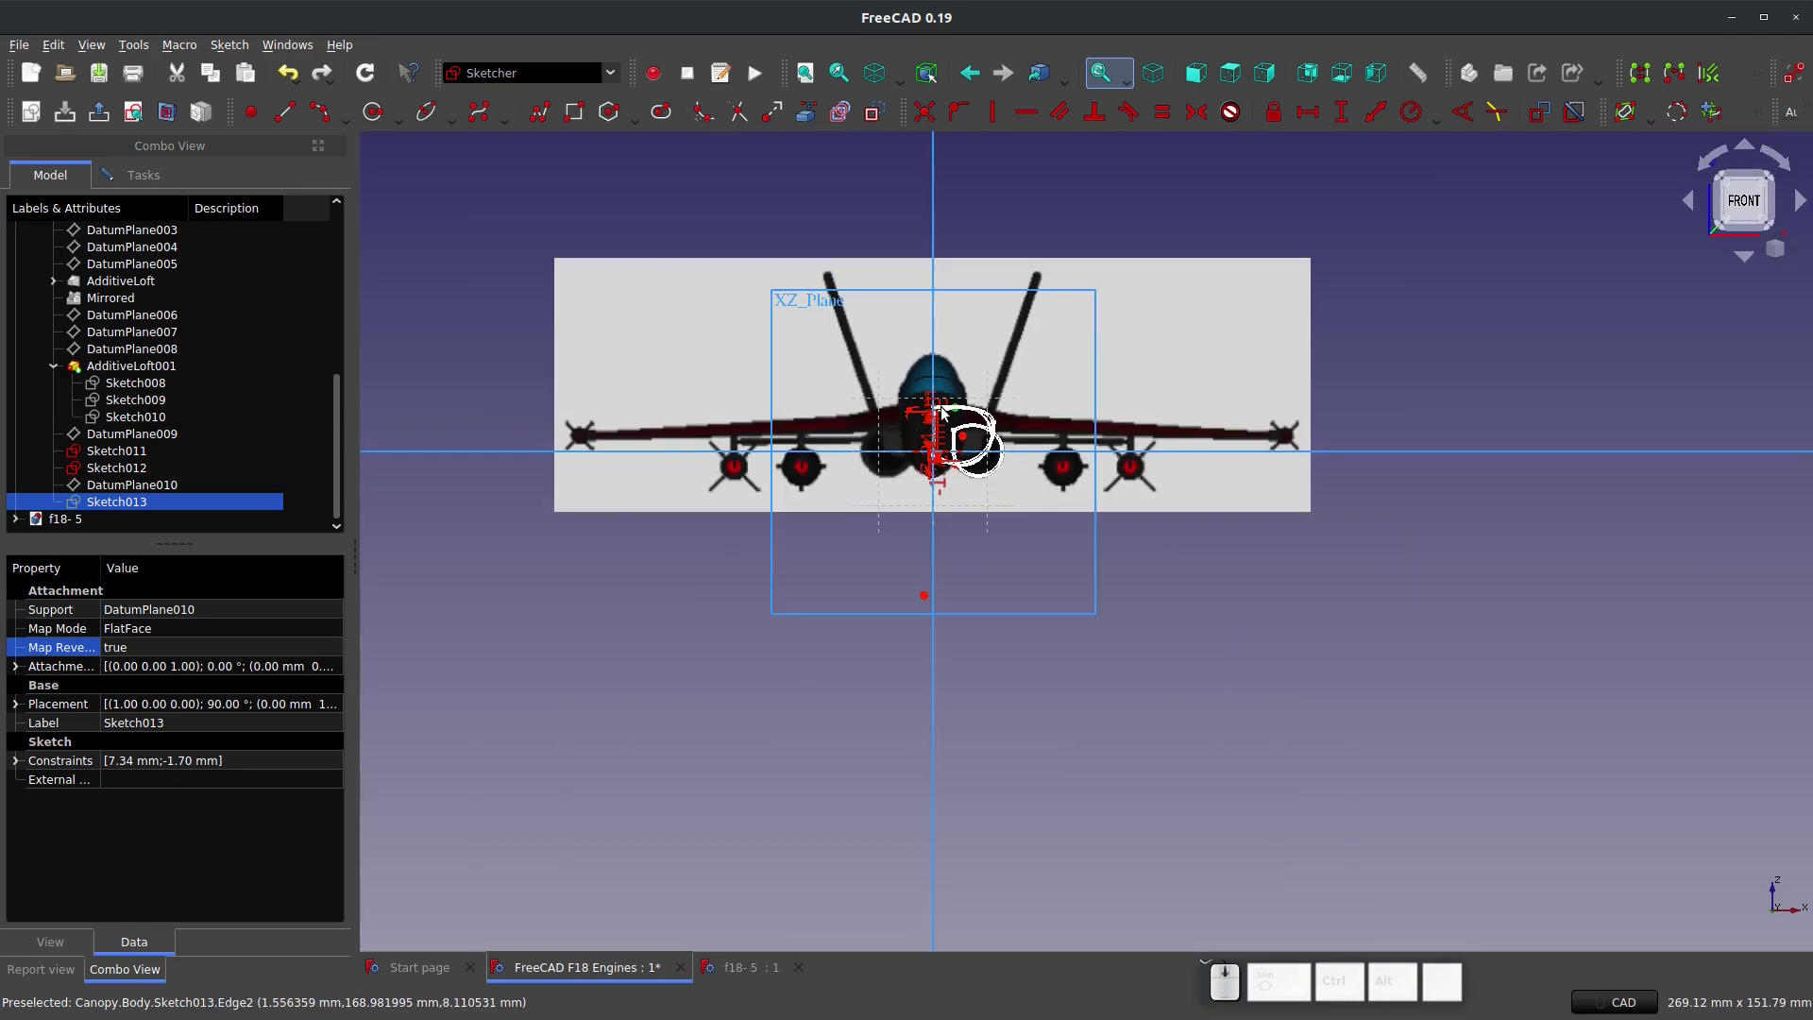
scroll(930, 566, "up", 1)
scroll(935, 494, "up", 6)
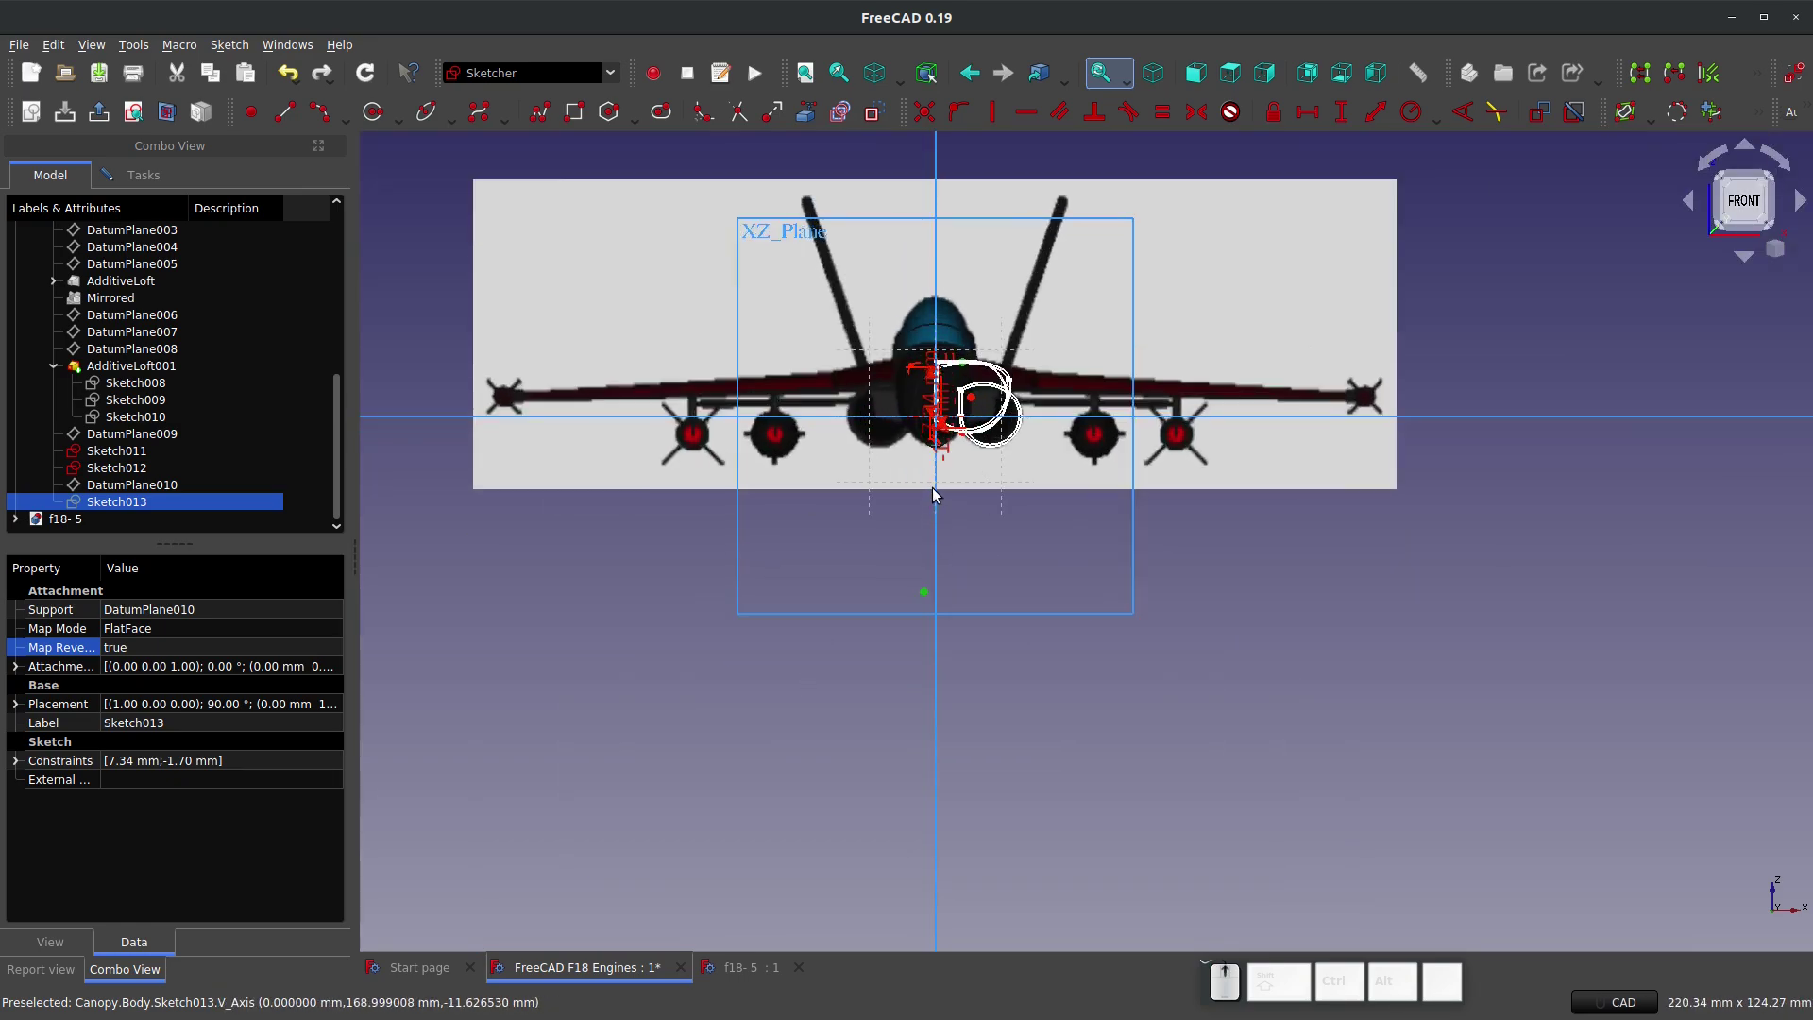
scroll(943, 373, "up", 7)
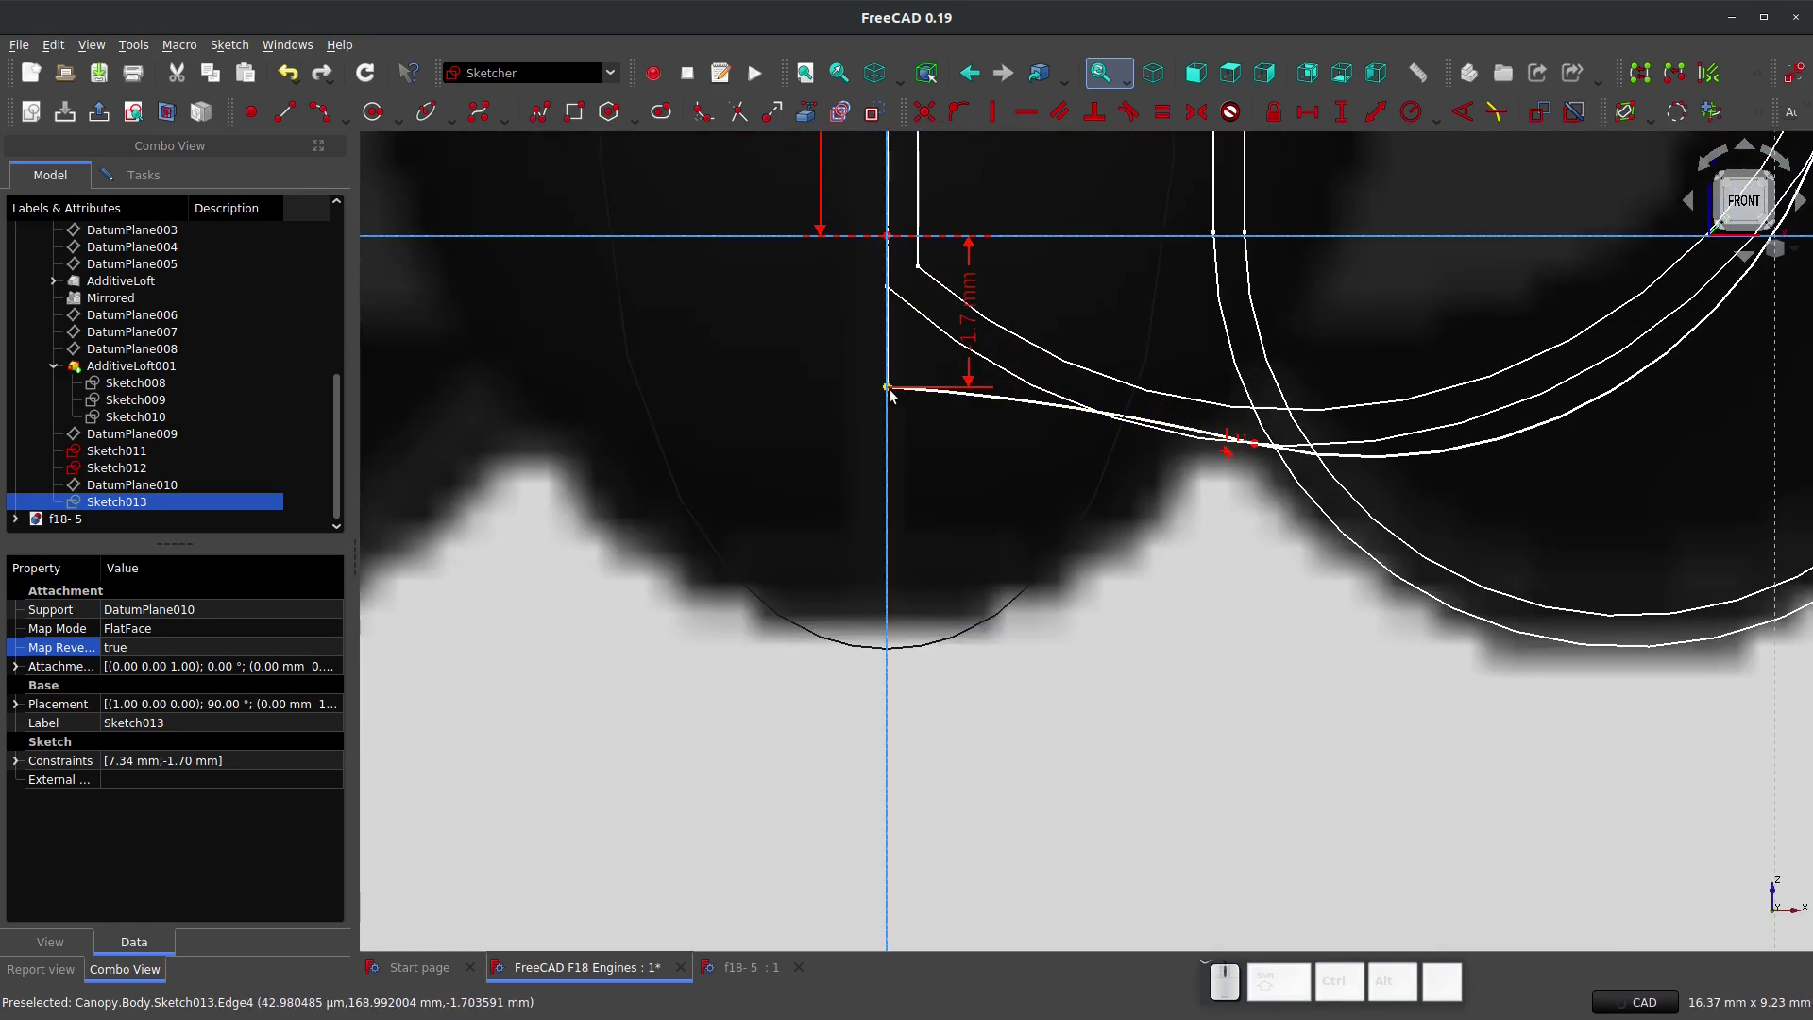
key("v")
left_click_drag(889, 395, 896, 396)
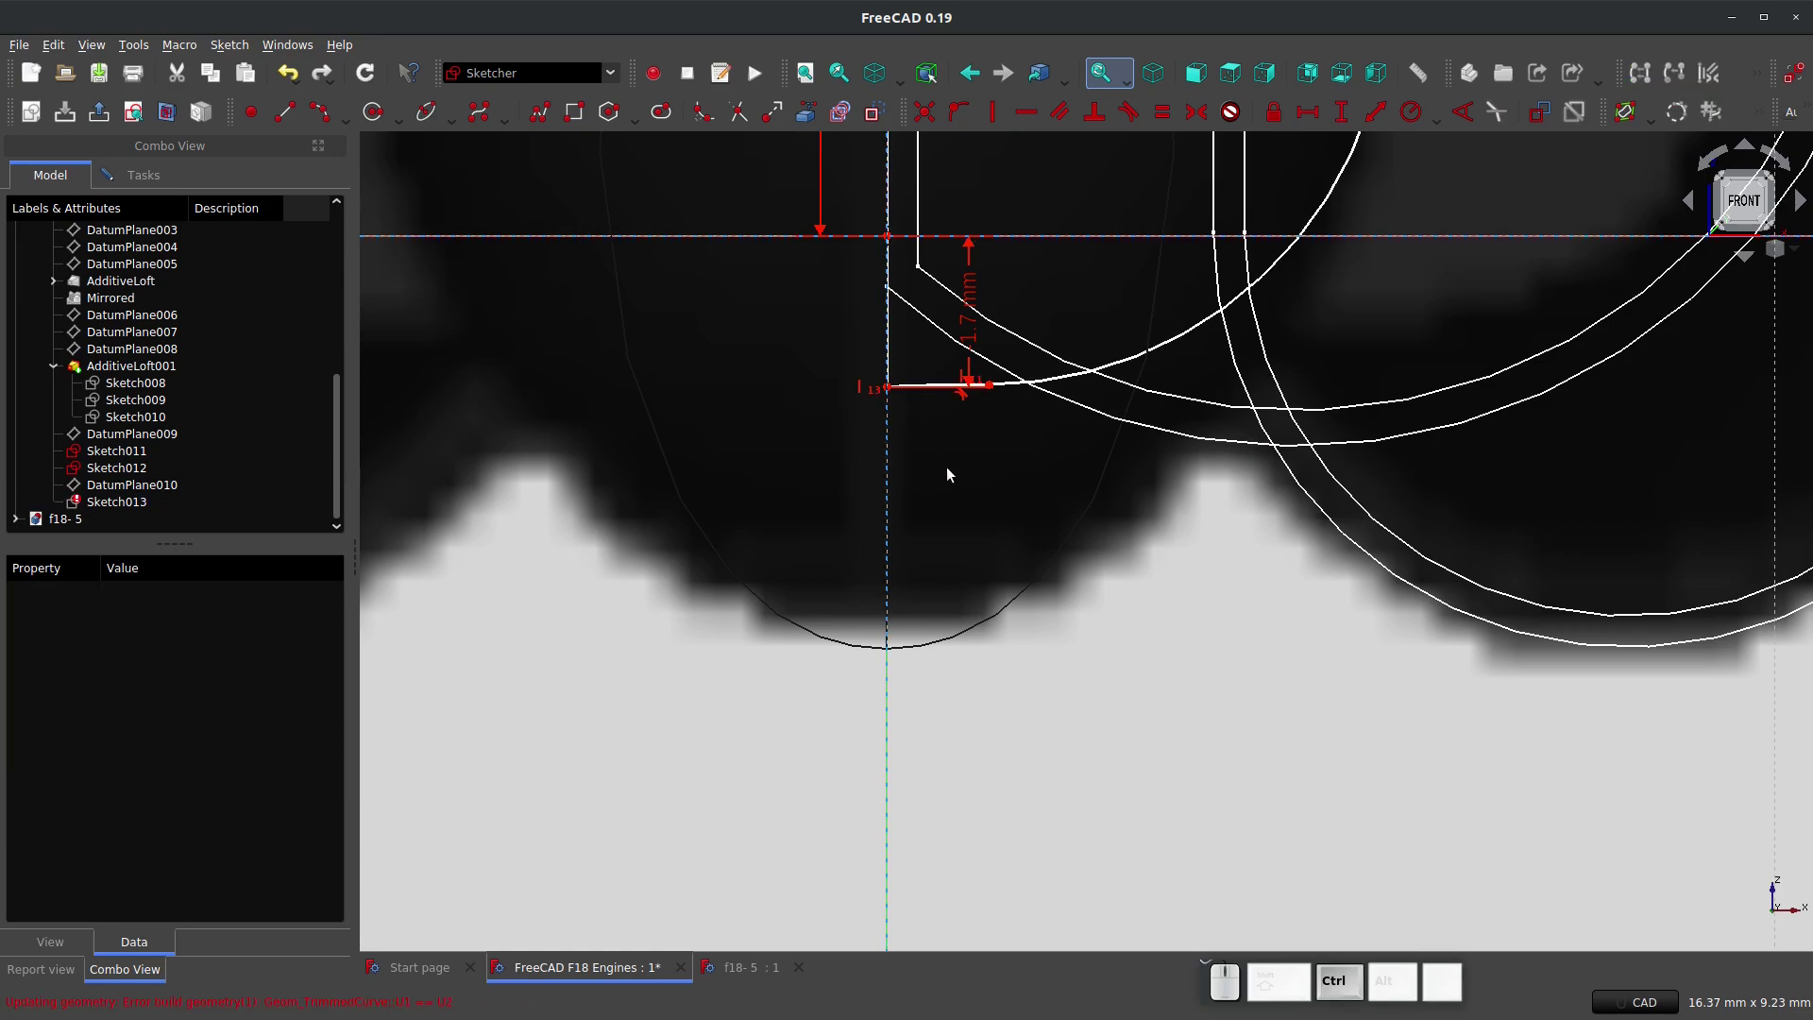
key("ctrl+z")
Step: Lock the position of the large outer arc's center with a lock constraint
scroll(1197, 482, "down", 4)
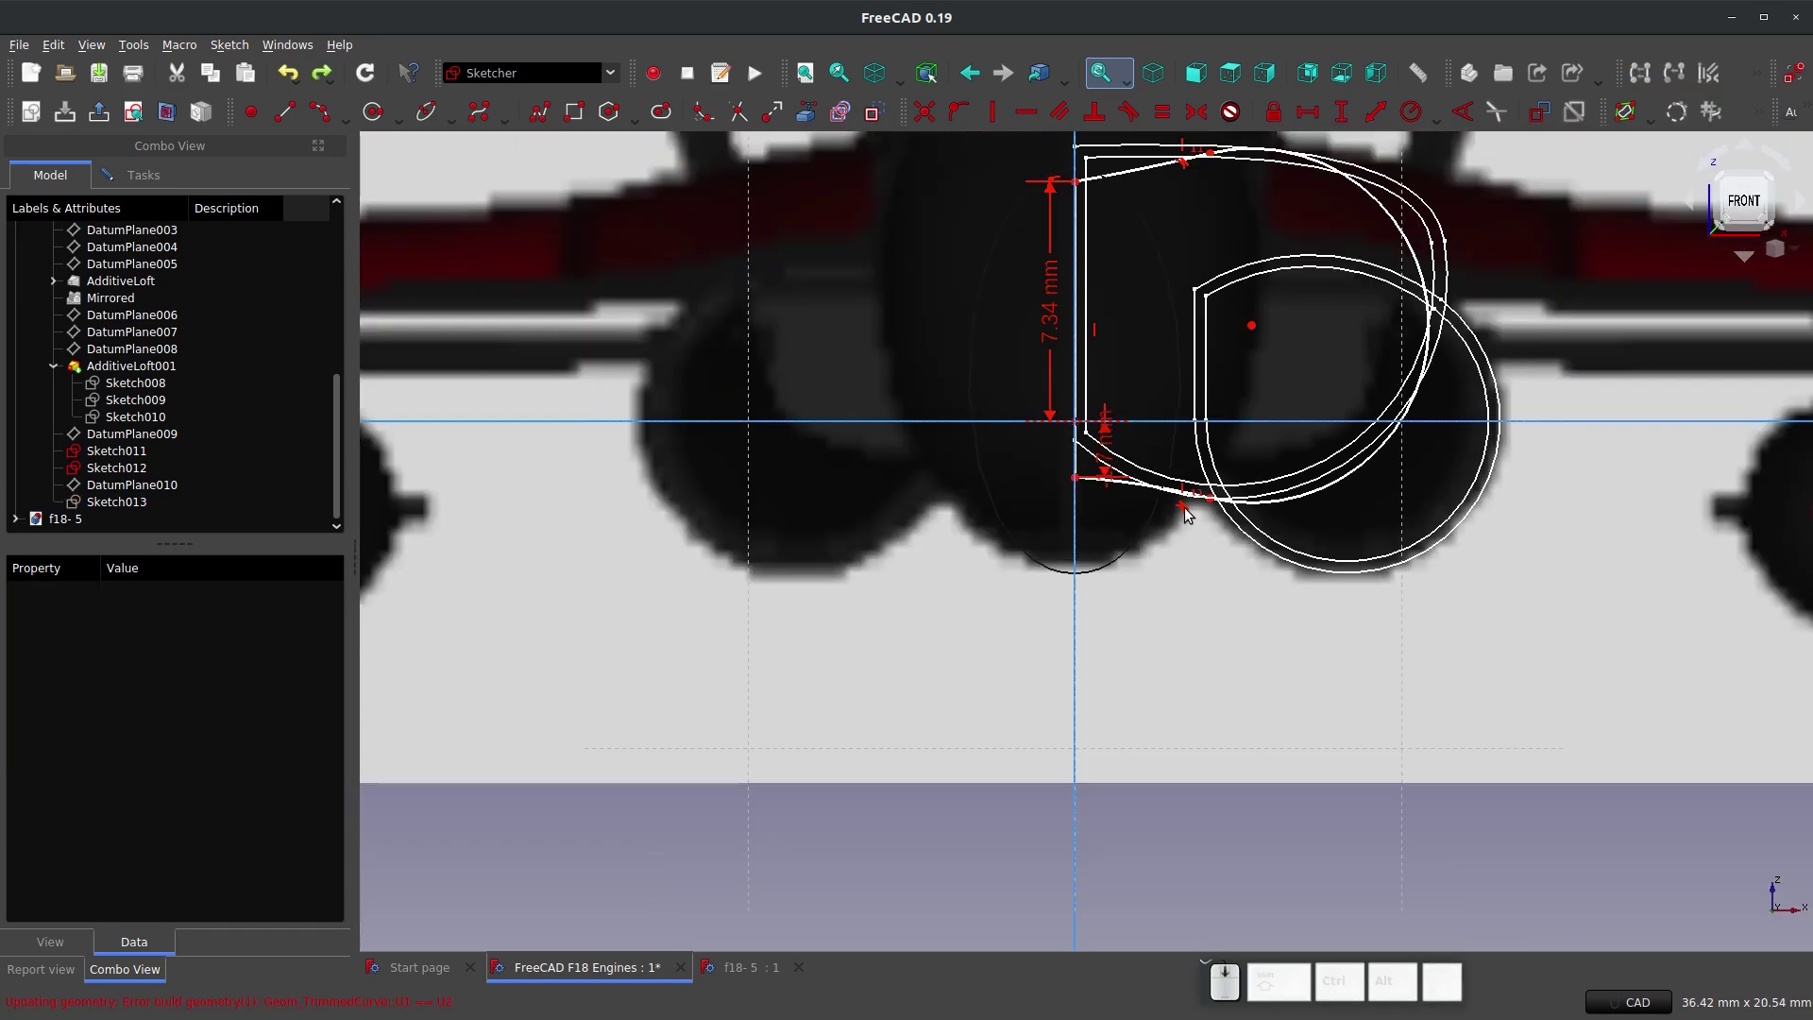
left_click(1251, 328)
left_click(1273, 111)
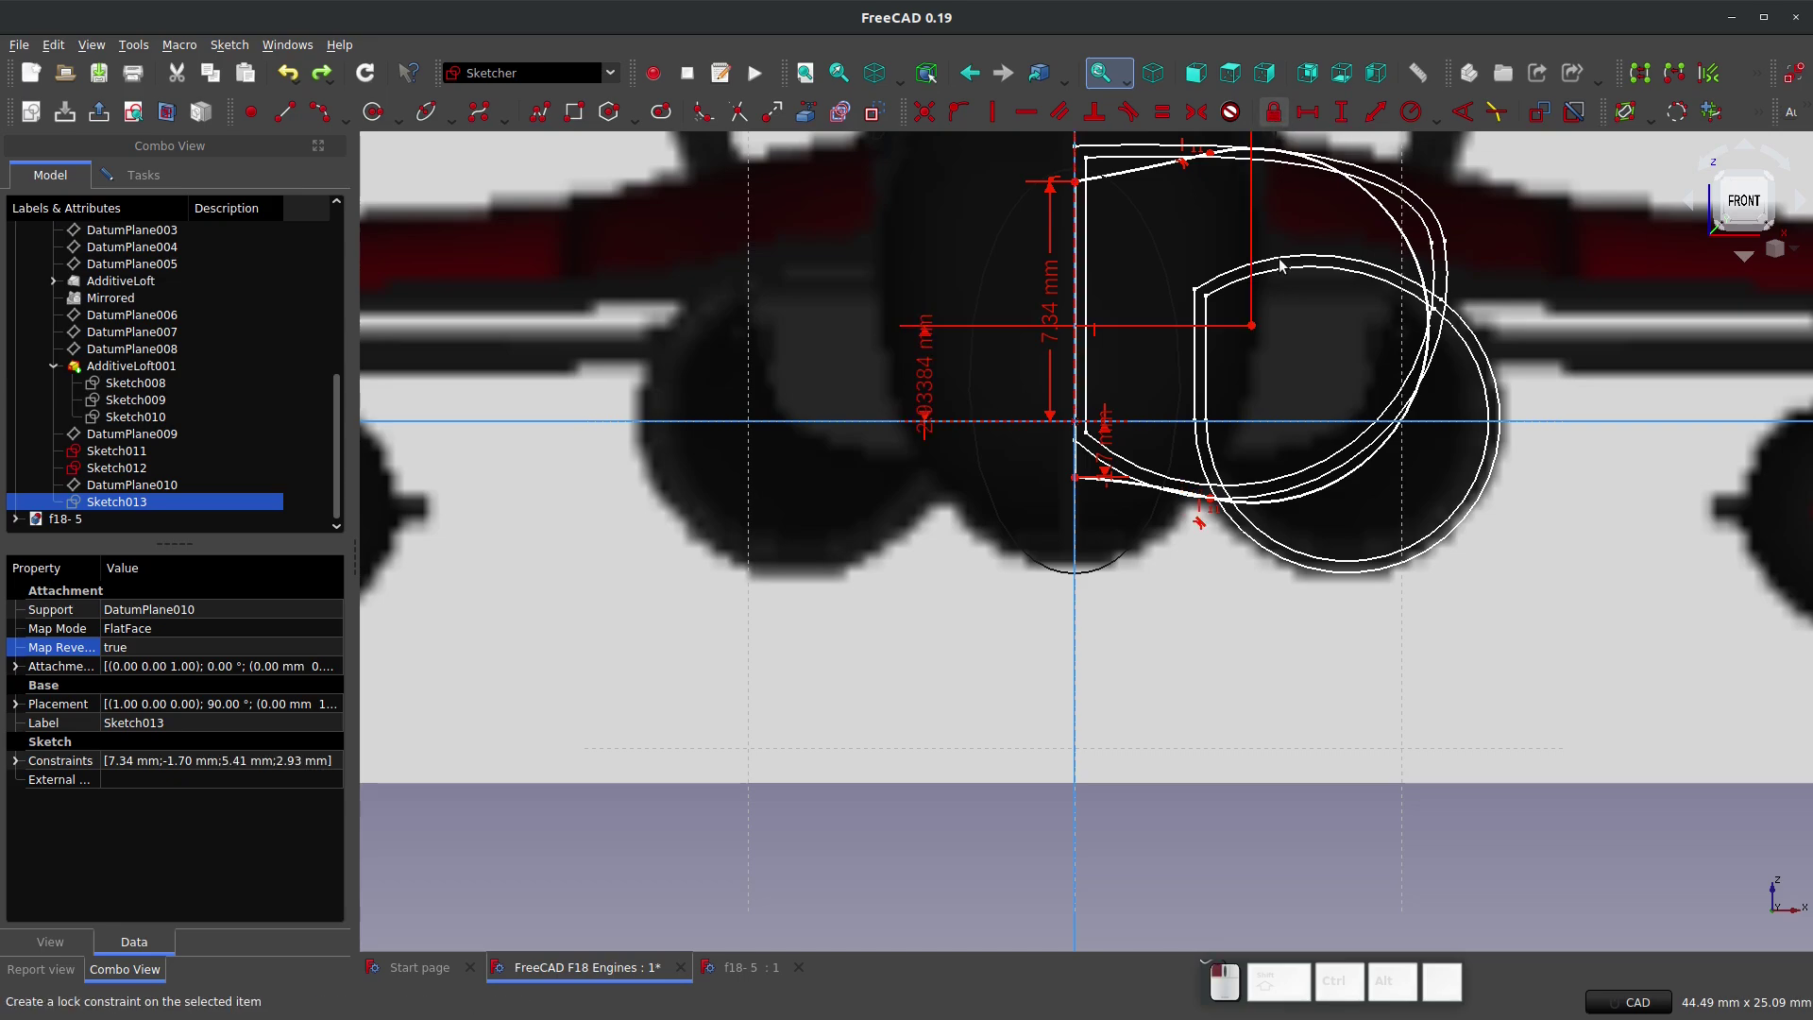
Step: Align the lower connecting arc's center vertically with its endpoint on the axis using a vertical constraint
scroll(1142, 705, "down", 5)
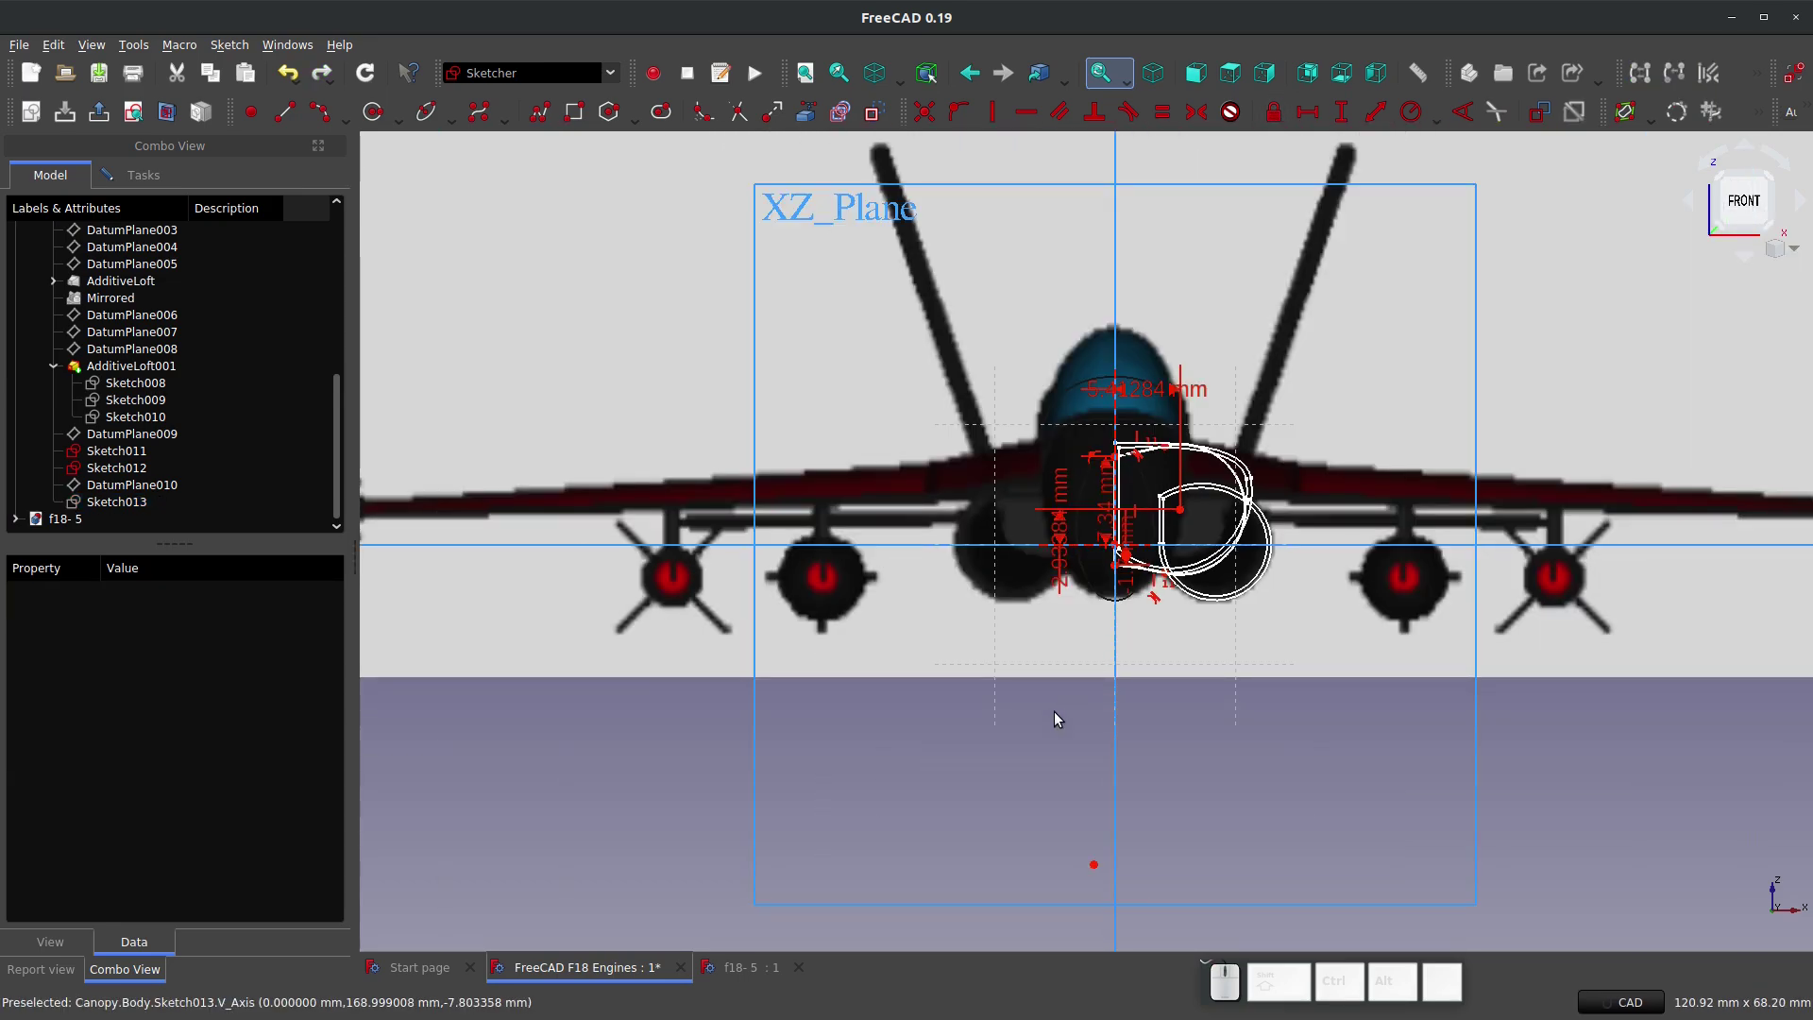
left_click(1094, 864)
scroll(1143, 595, "up", 3)
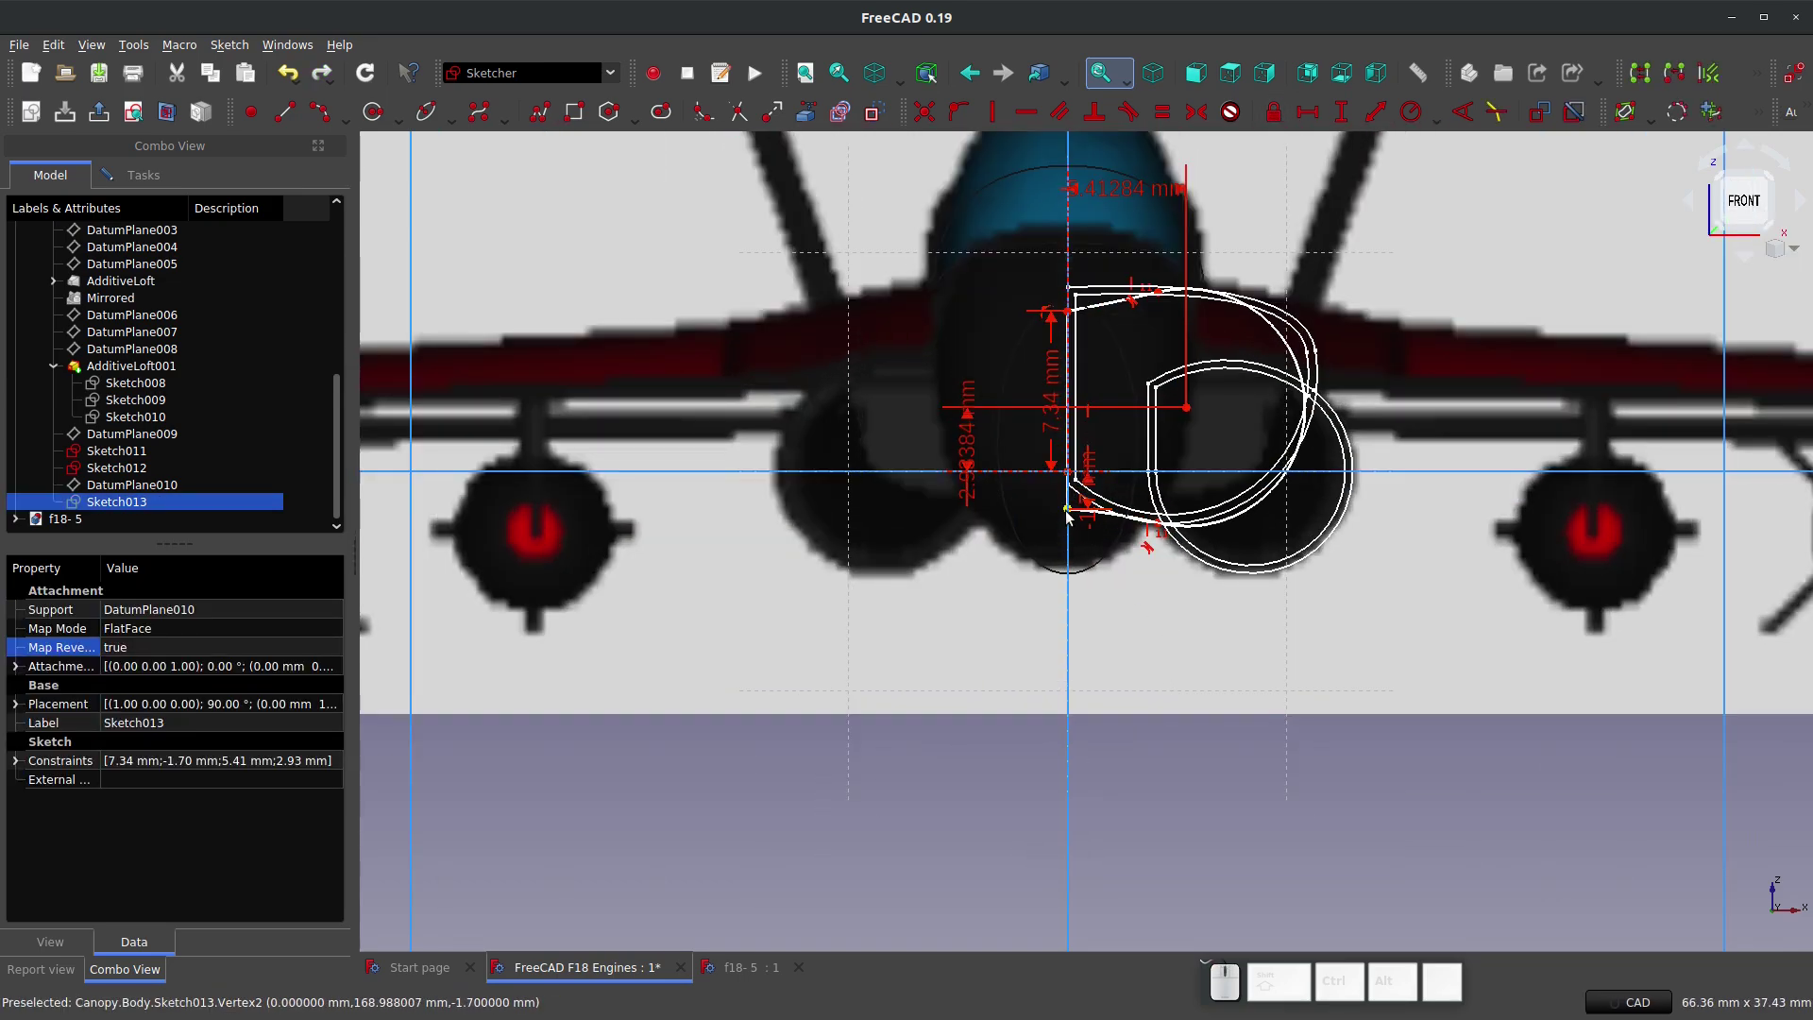
left_click(1113, 353)
scroll(1114, 326, "up", 3)
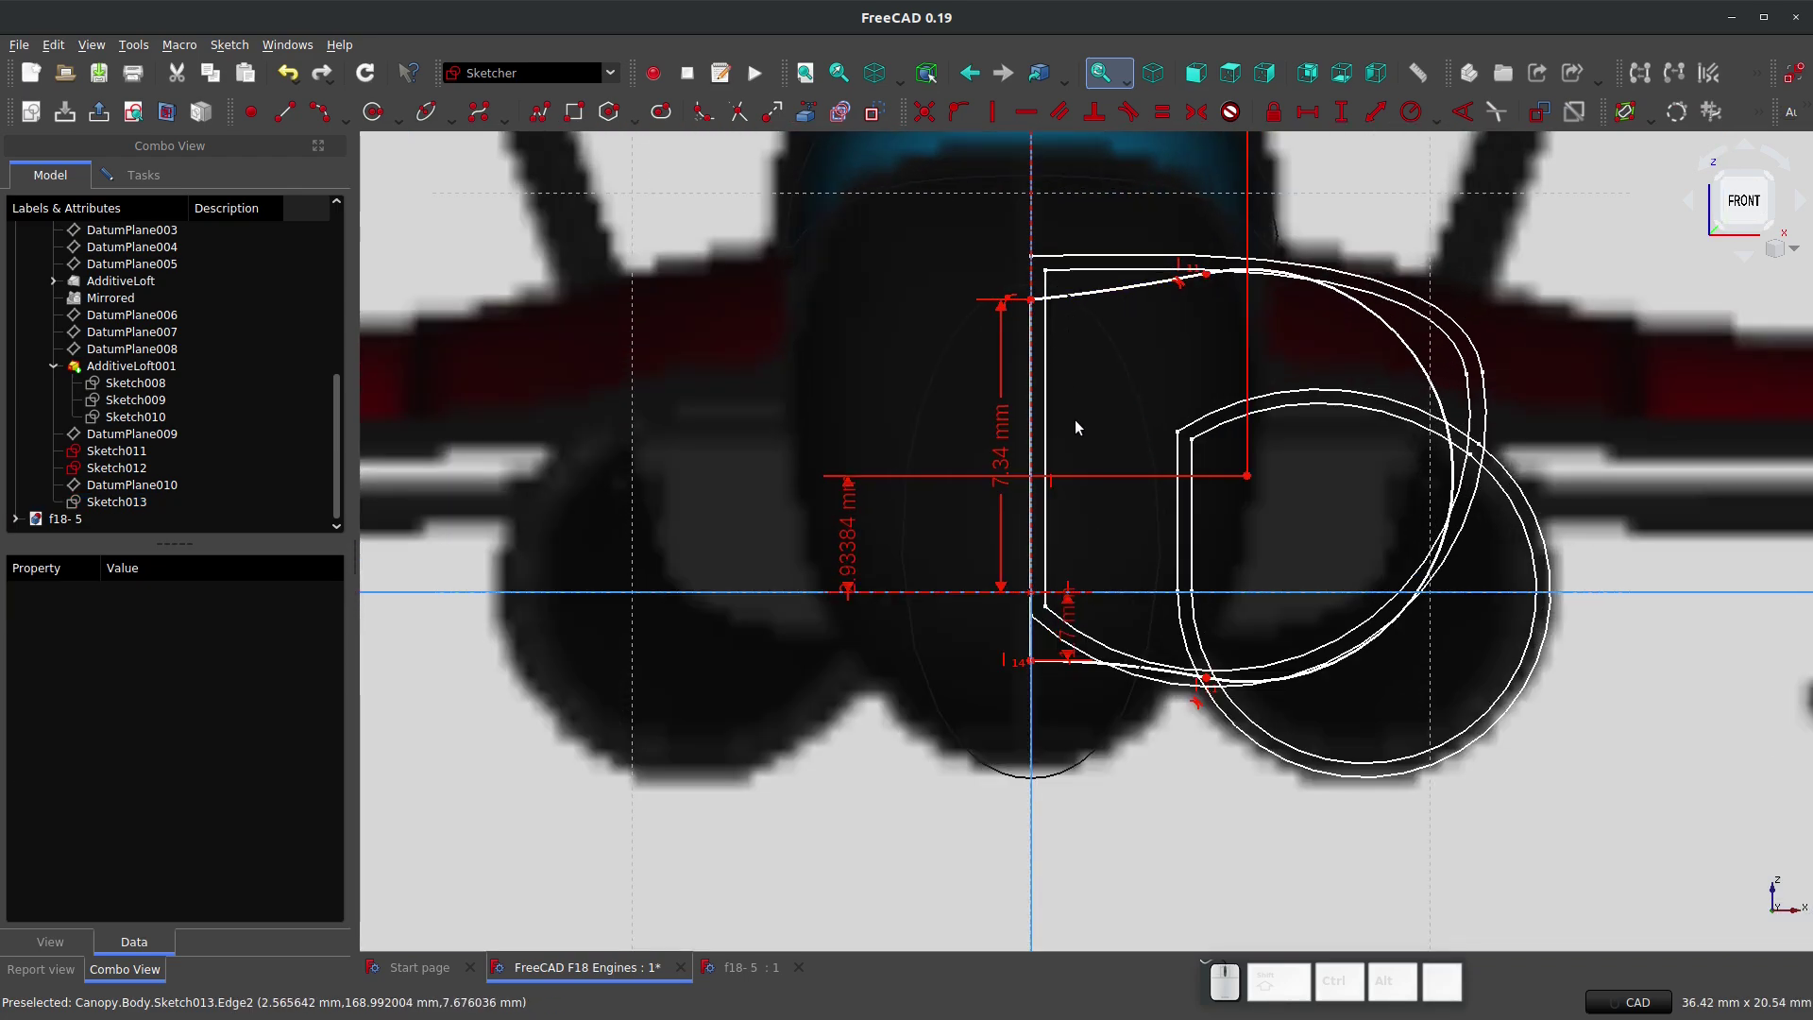
Step: Constrain the upper connecting arc's radius to 35 mm
scroll(1077, 425, "down", 5)
scroll(1089, 478, "up", 5)
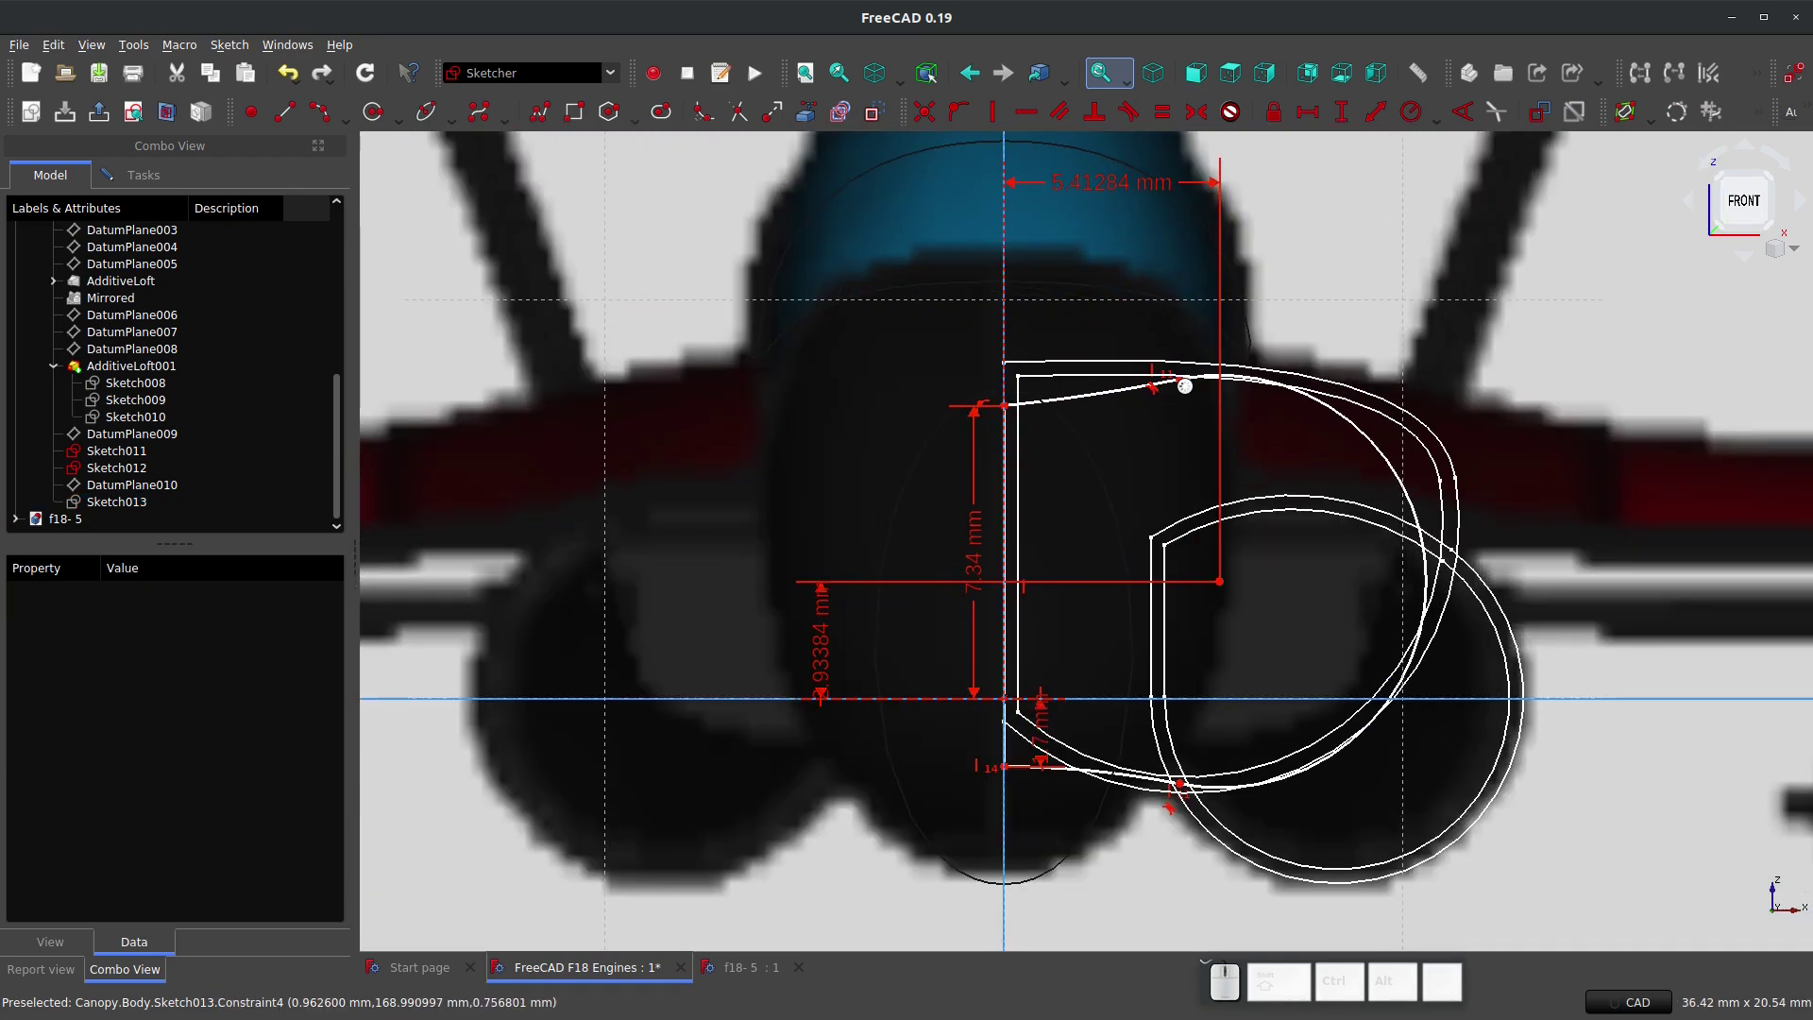
left_click(1076, 397, "shift")
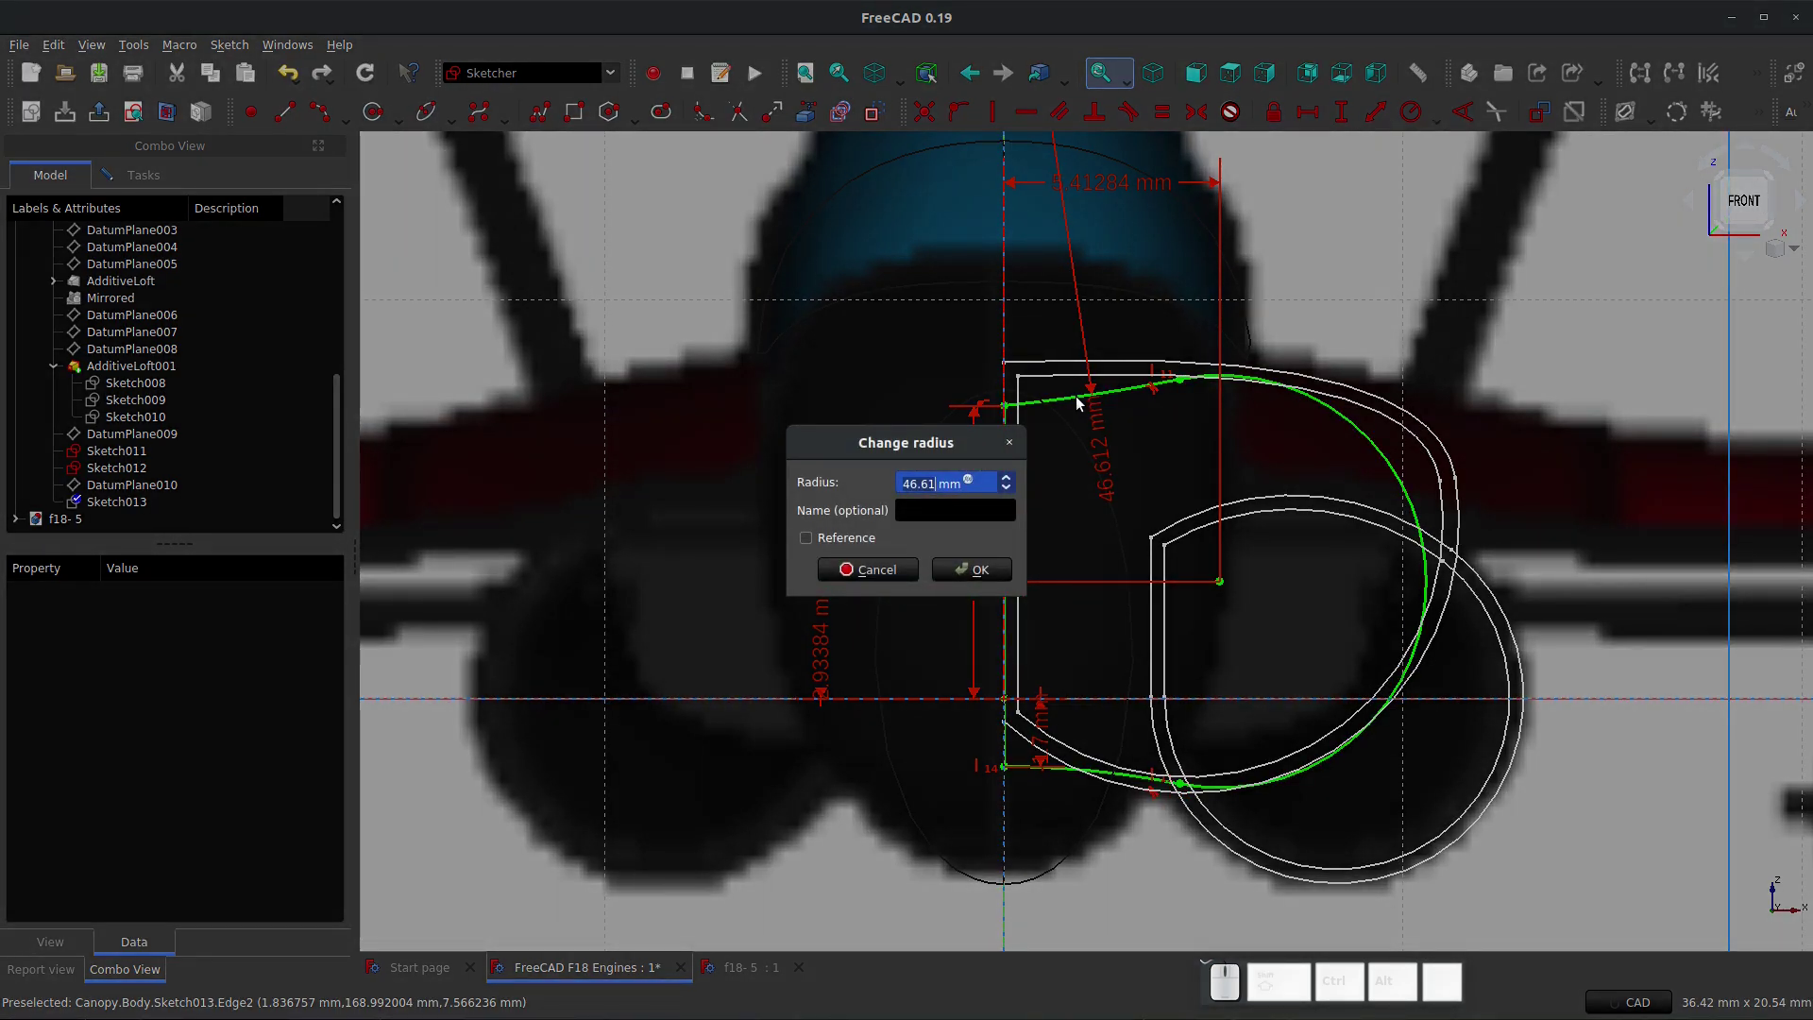
type("35")
key("Return")
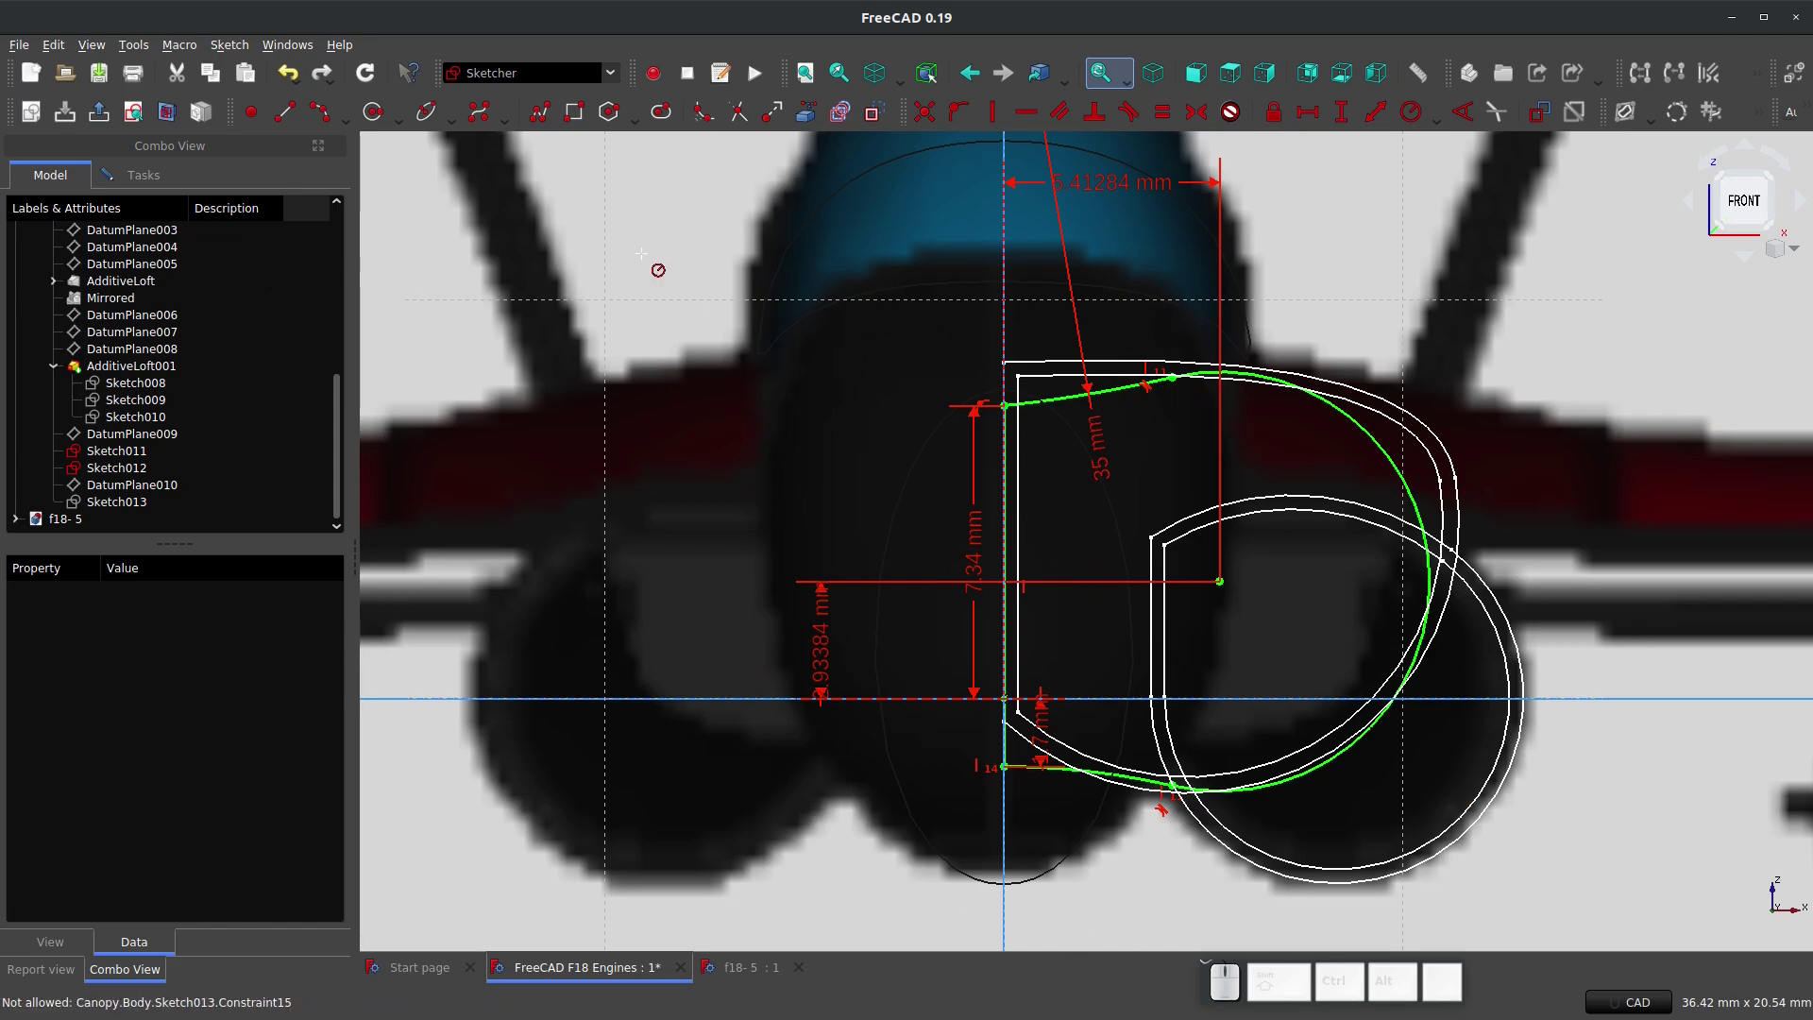
Step: Draw a vertical inner wall line about 6.7 mm long, roughly 0.5 mm inside the profile's straight side
scroll(1108, 502, "up", 2)
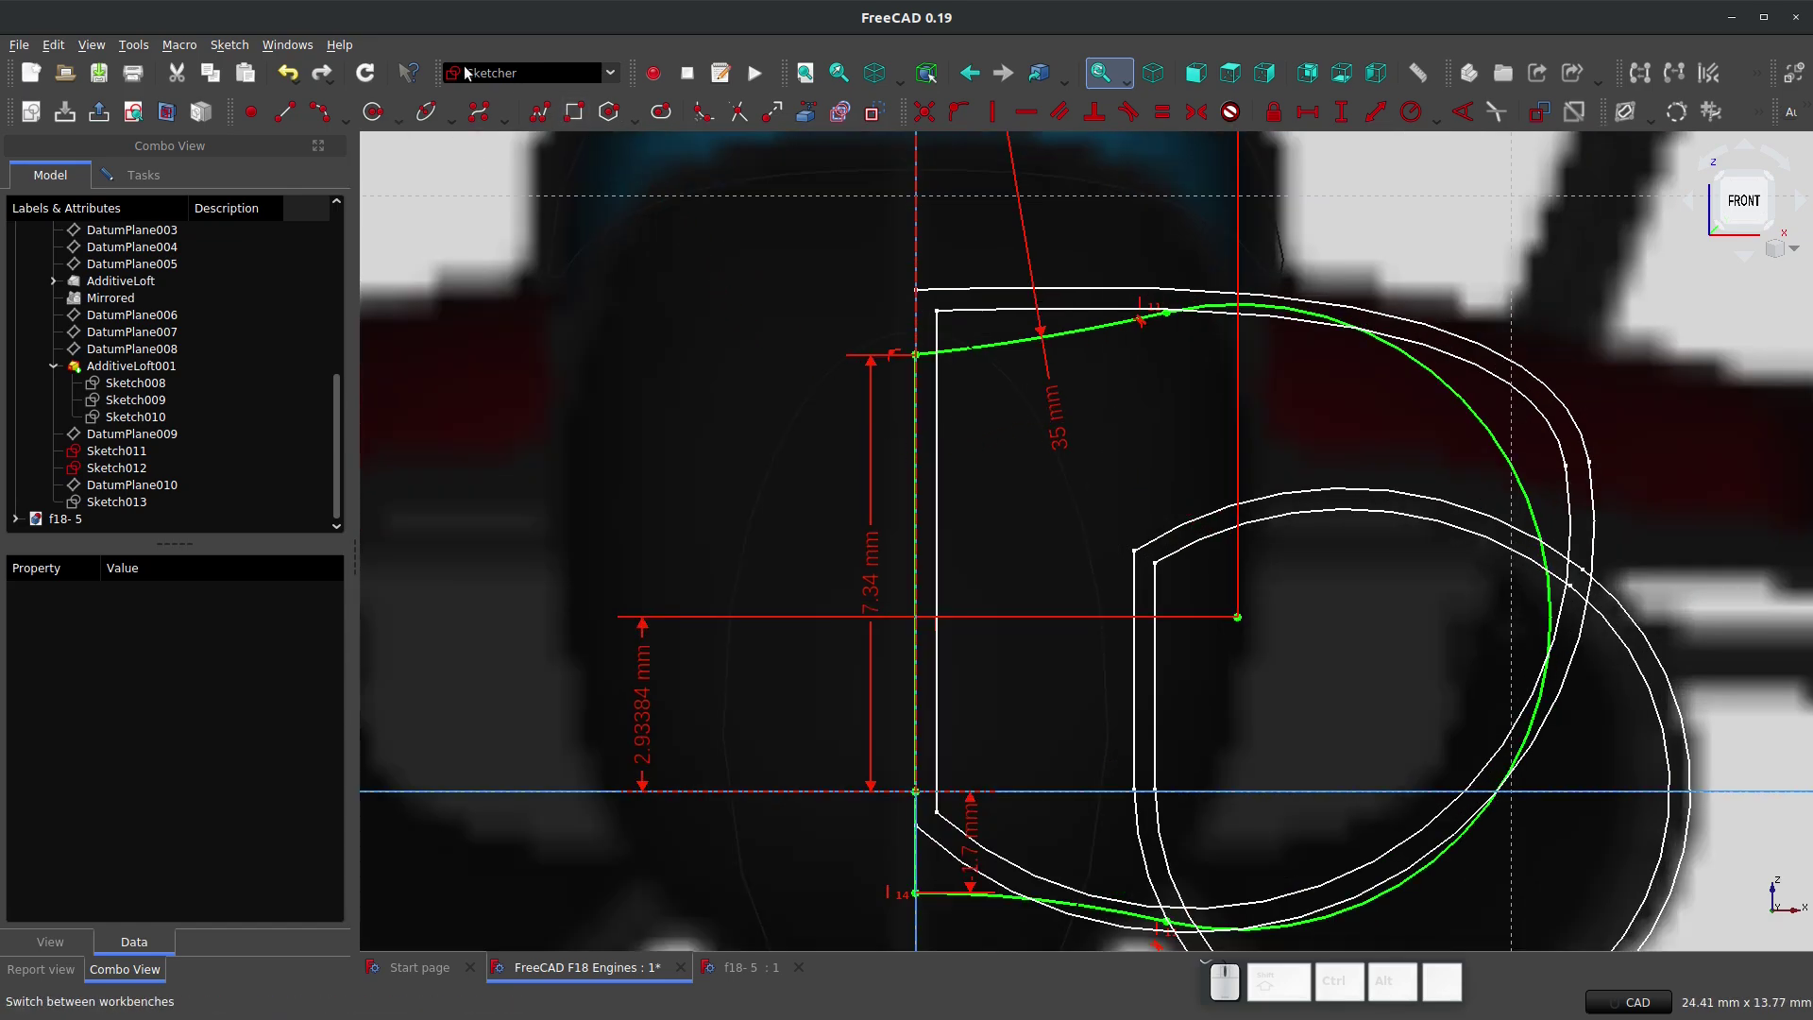
left_click(284, 112)
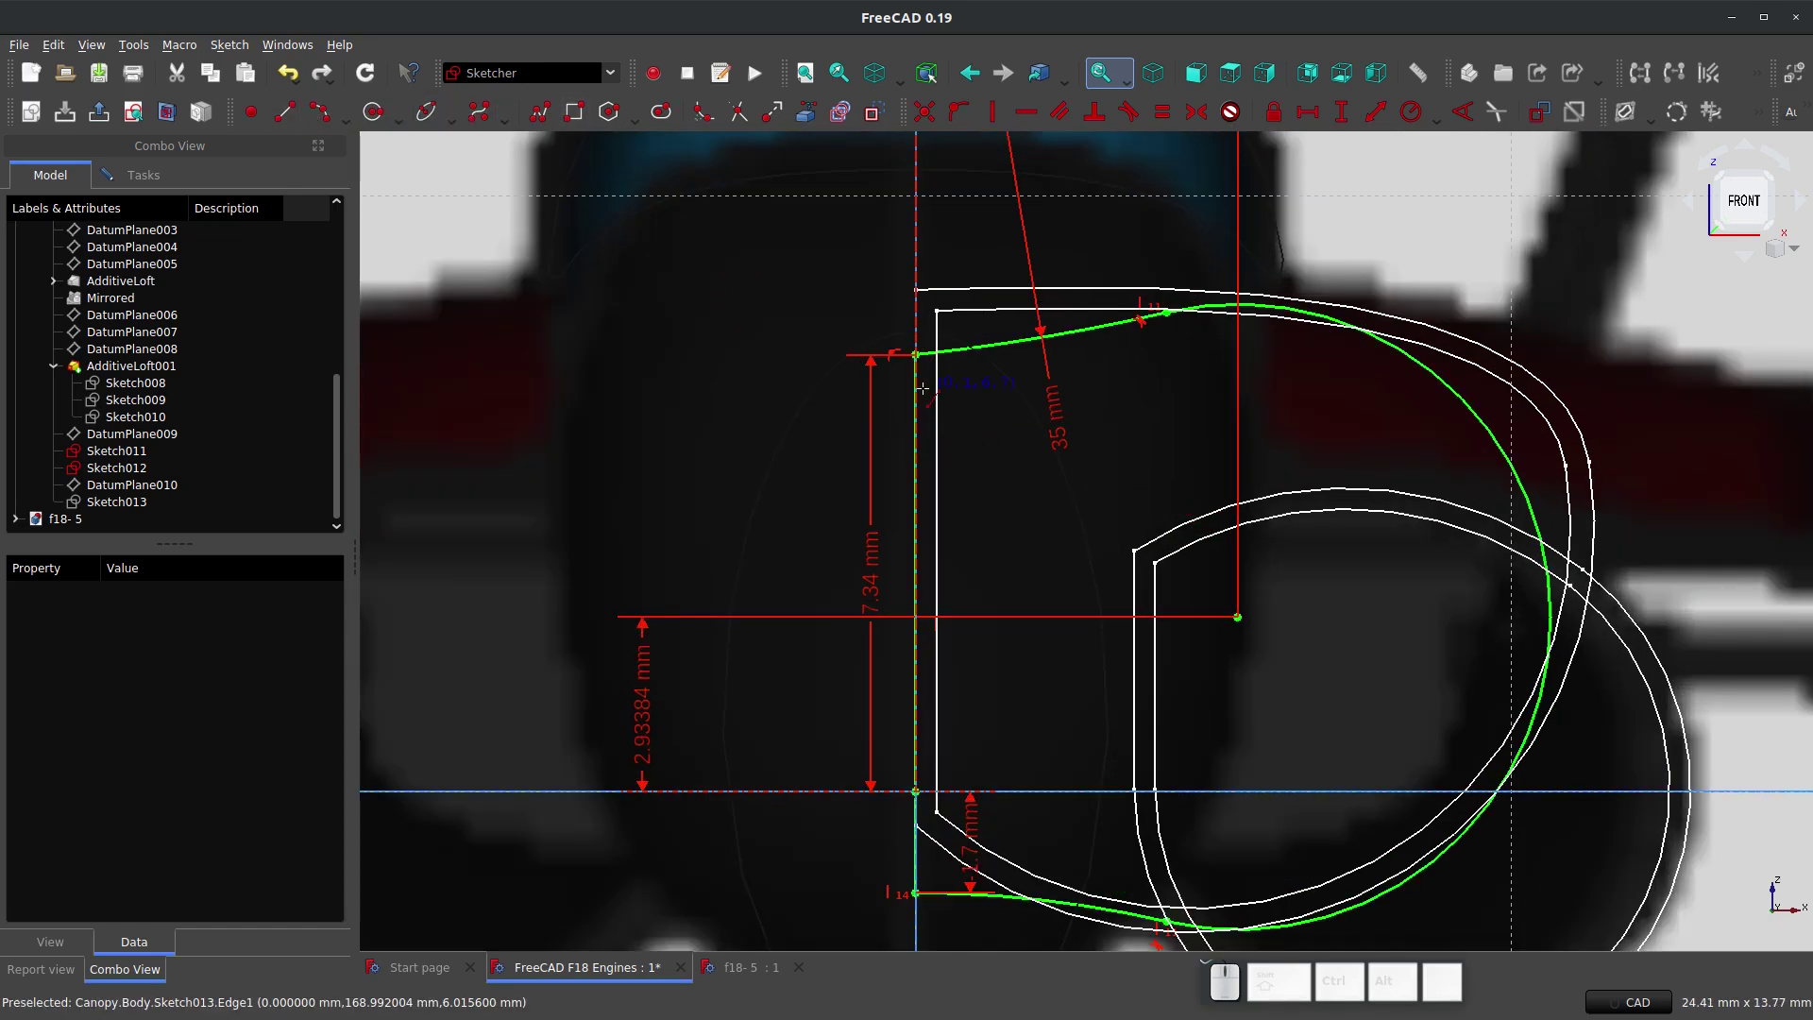
left_click(948, 381)
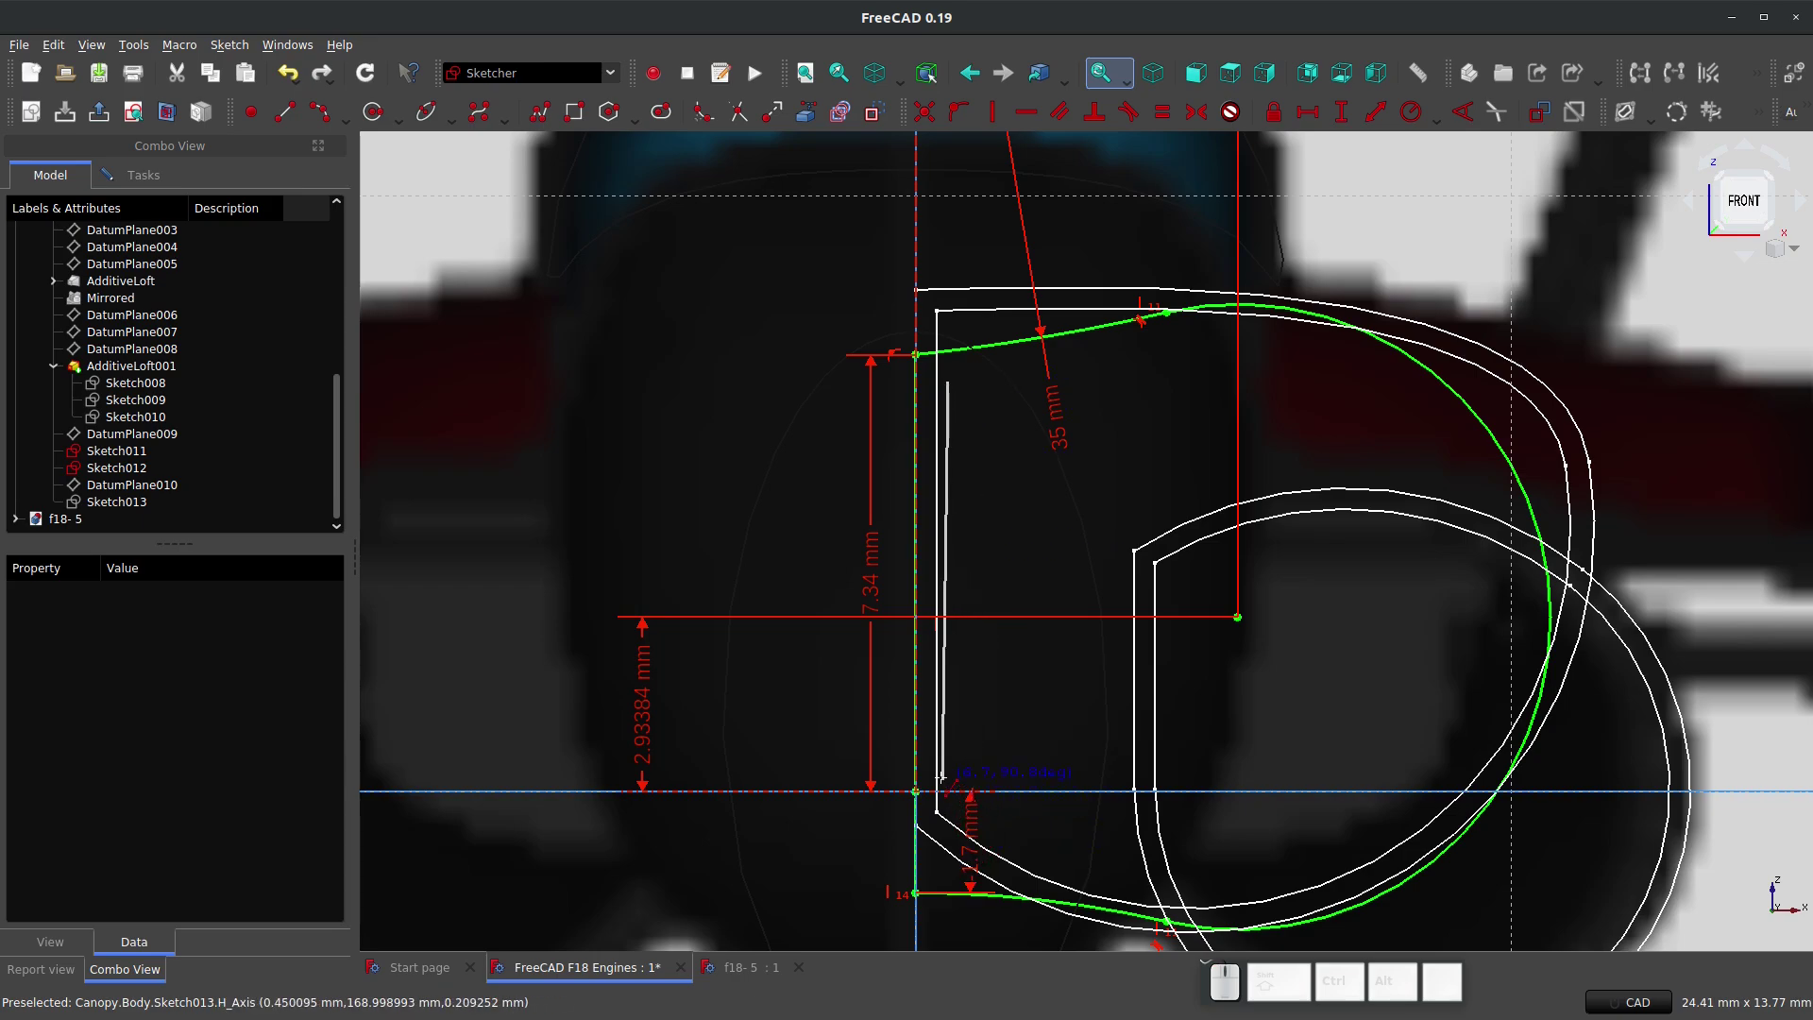
left_click(948, 779)
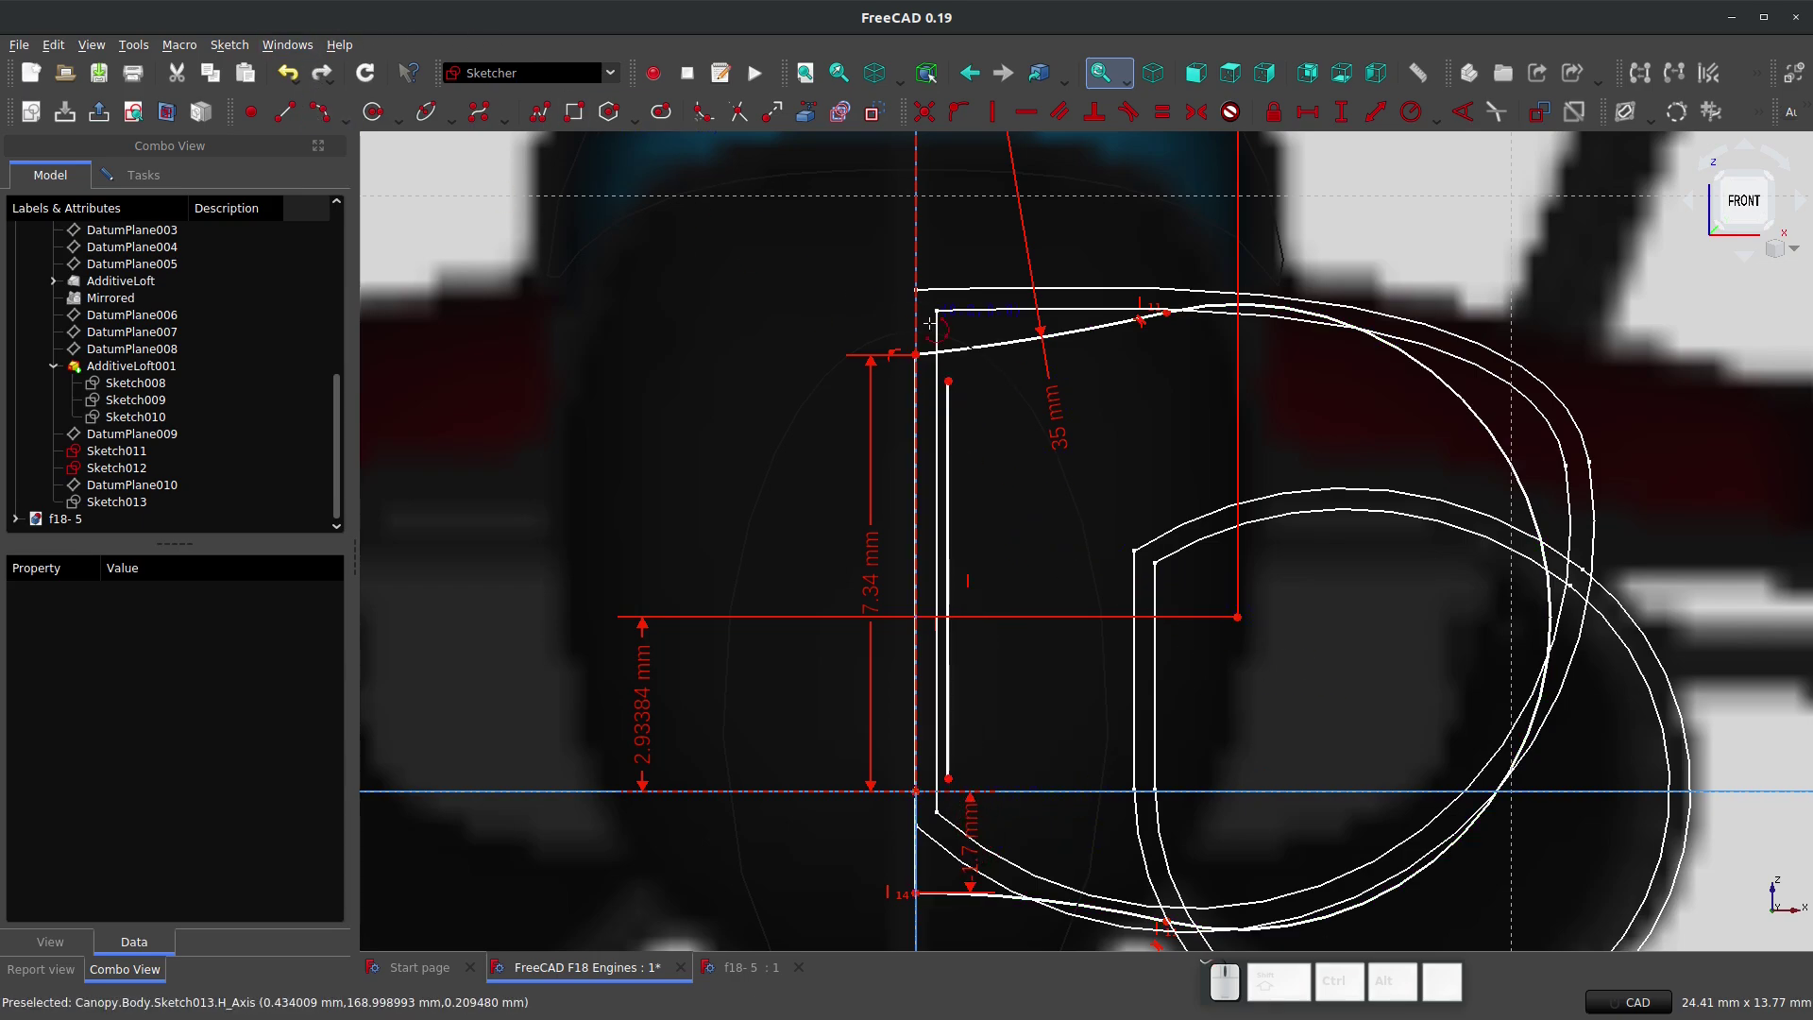
Step: Draw an upper inner arc sharing the 35 mm arc's center, starting at the upper end of the inner wall line
scroll(947, 433, "down", 10)
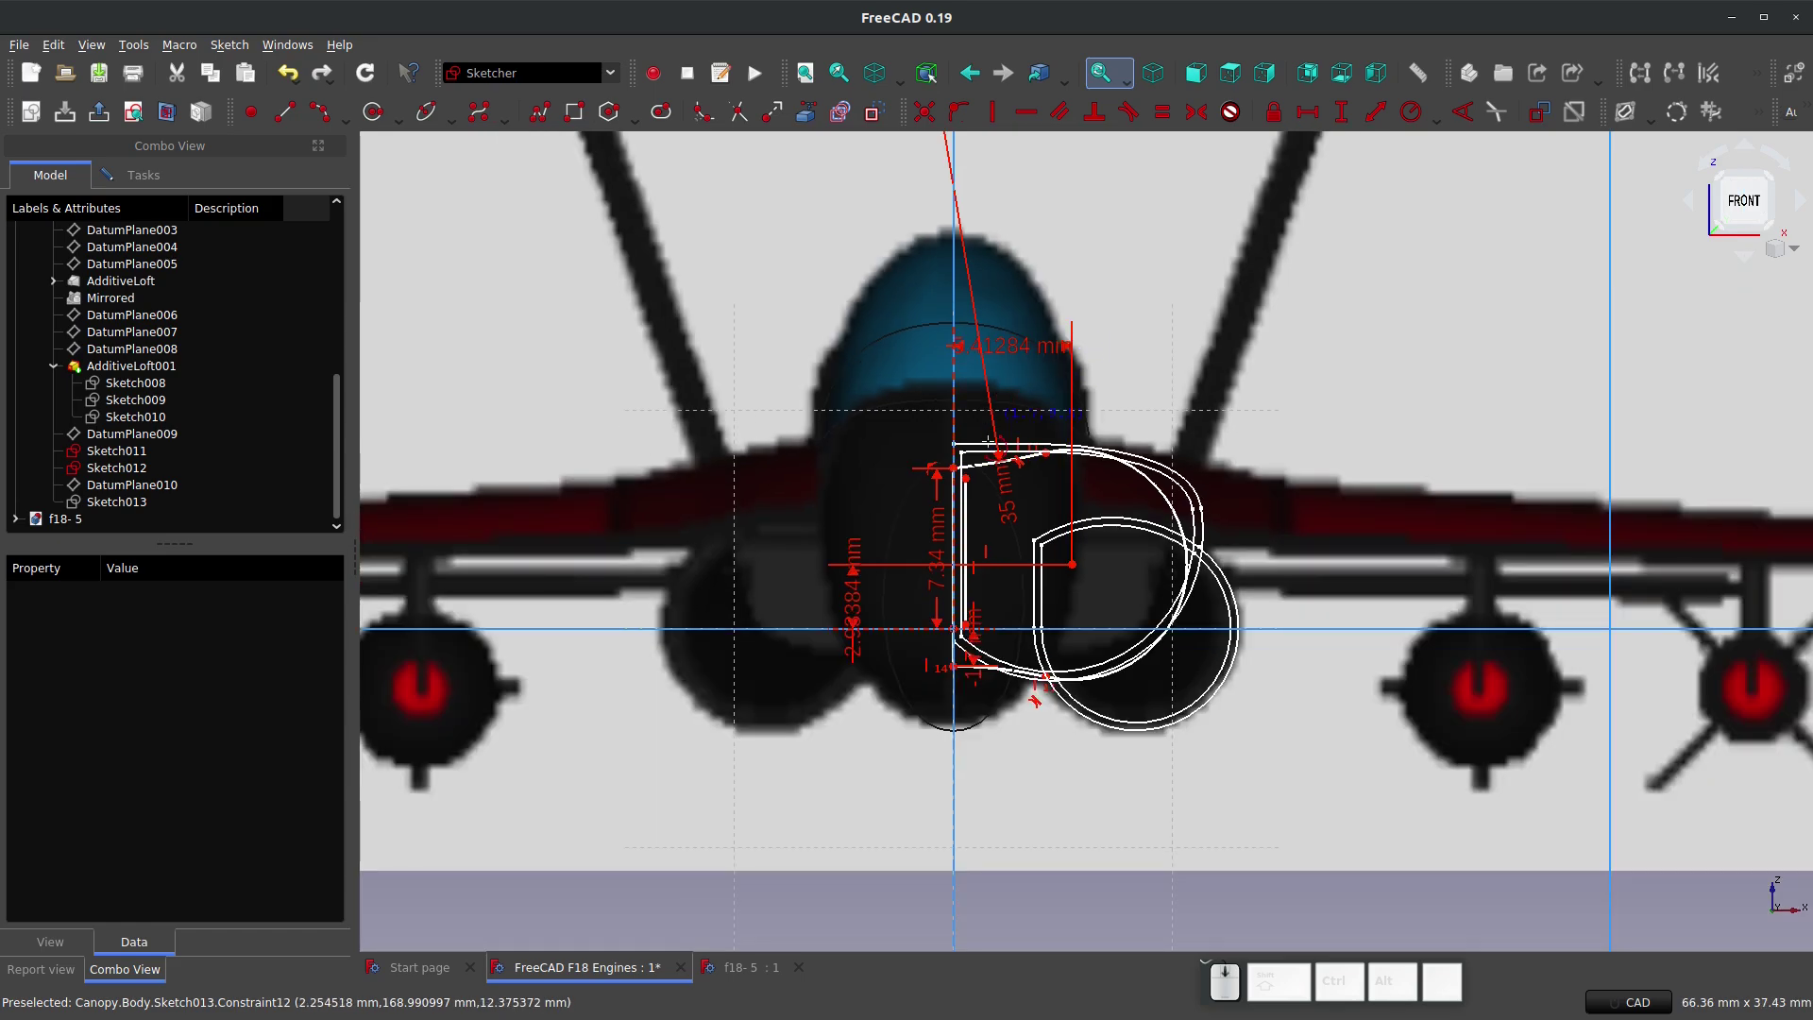
scroll(1007, 216, "up", 5)
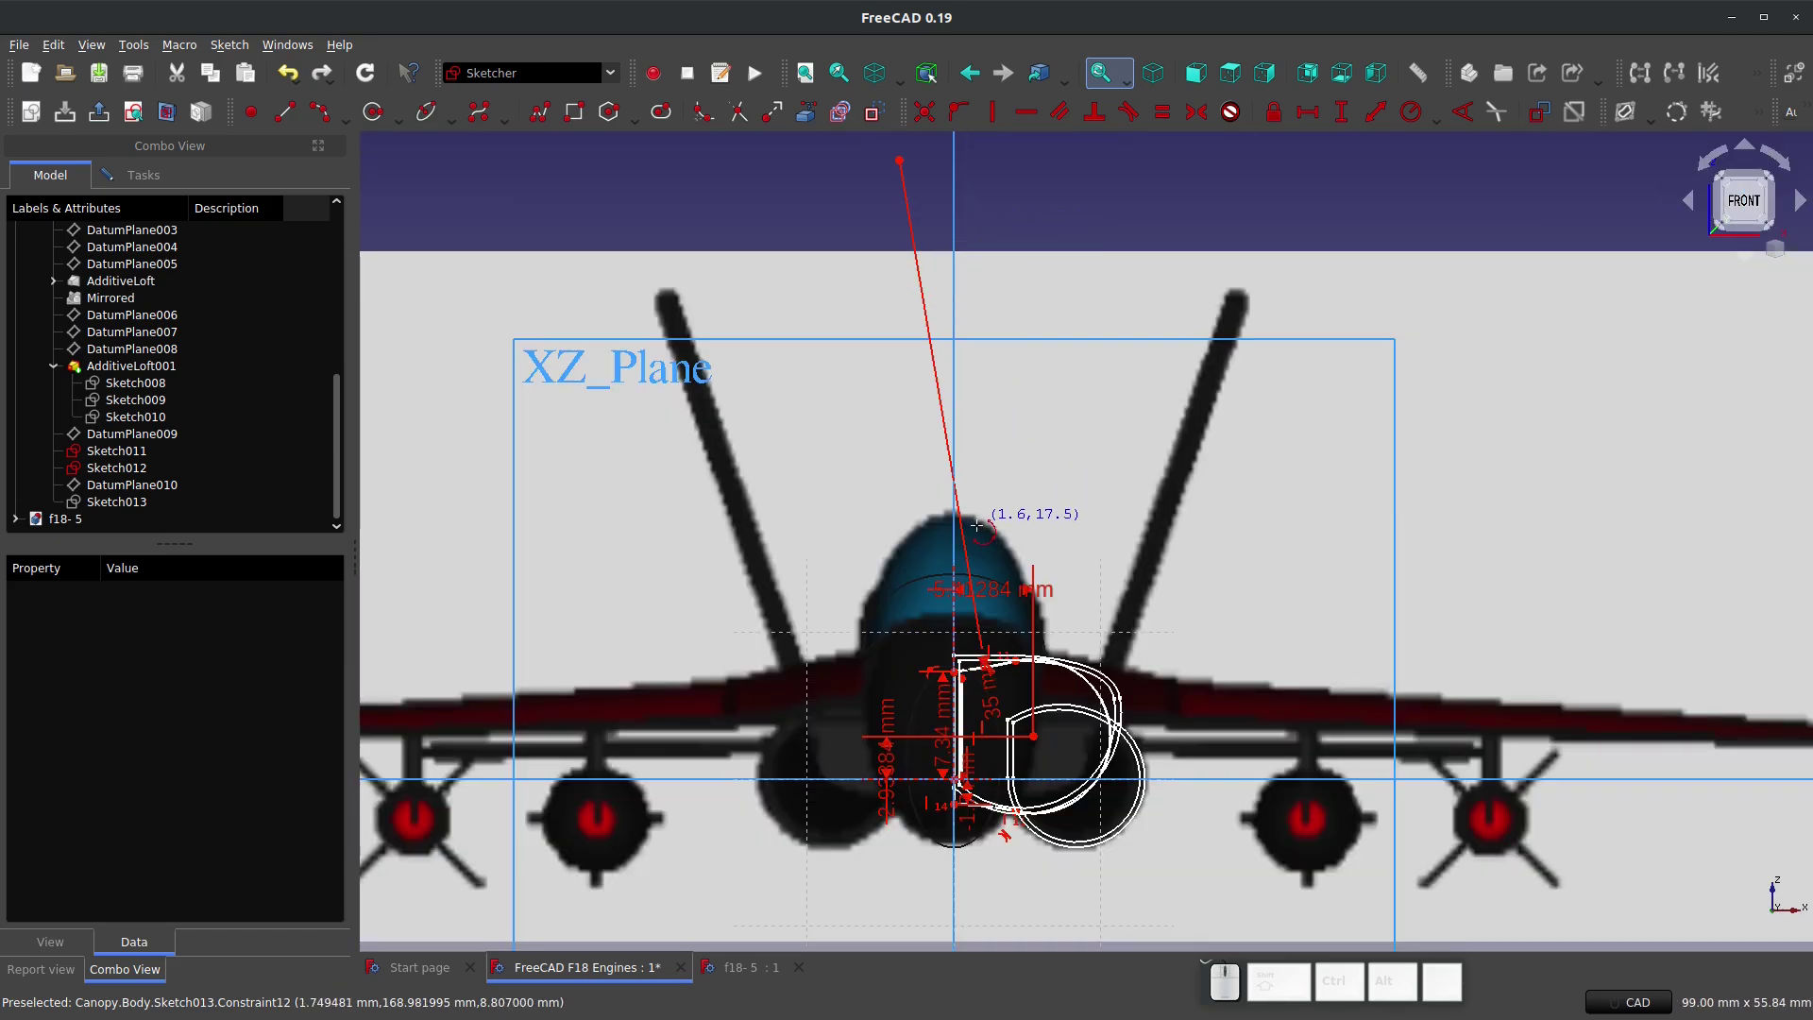
scroll(963, 651, "up", 5)
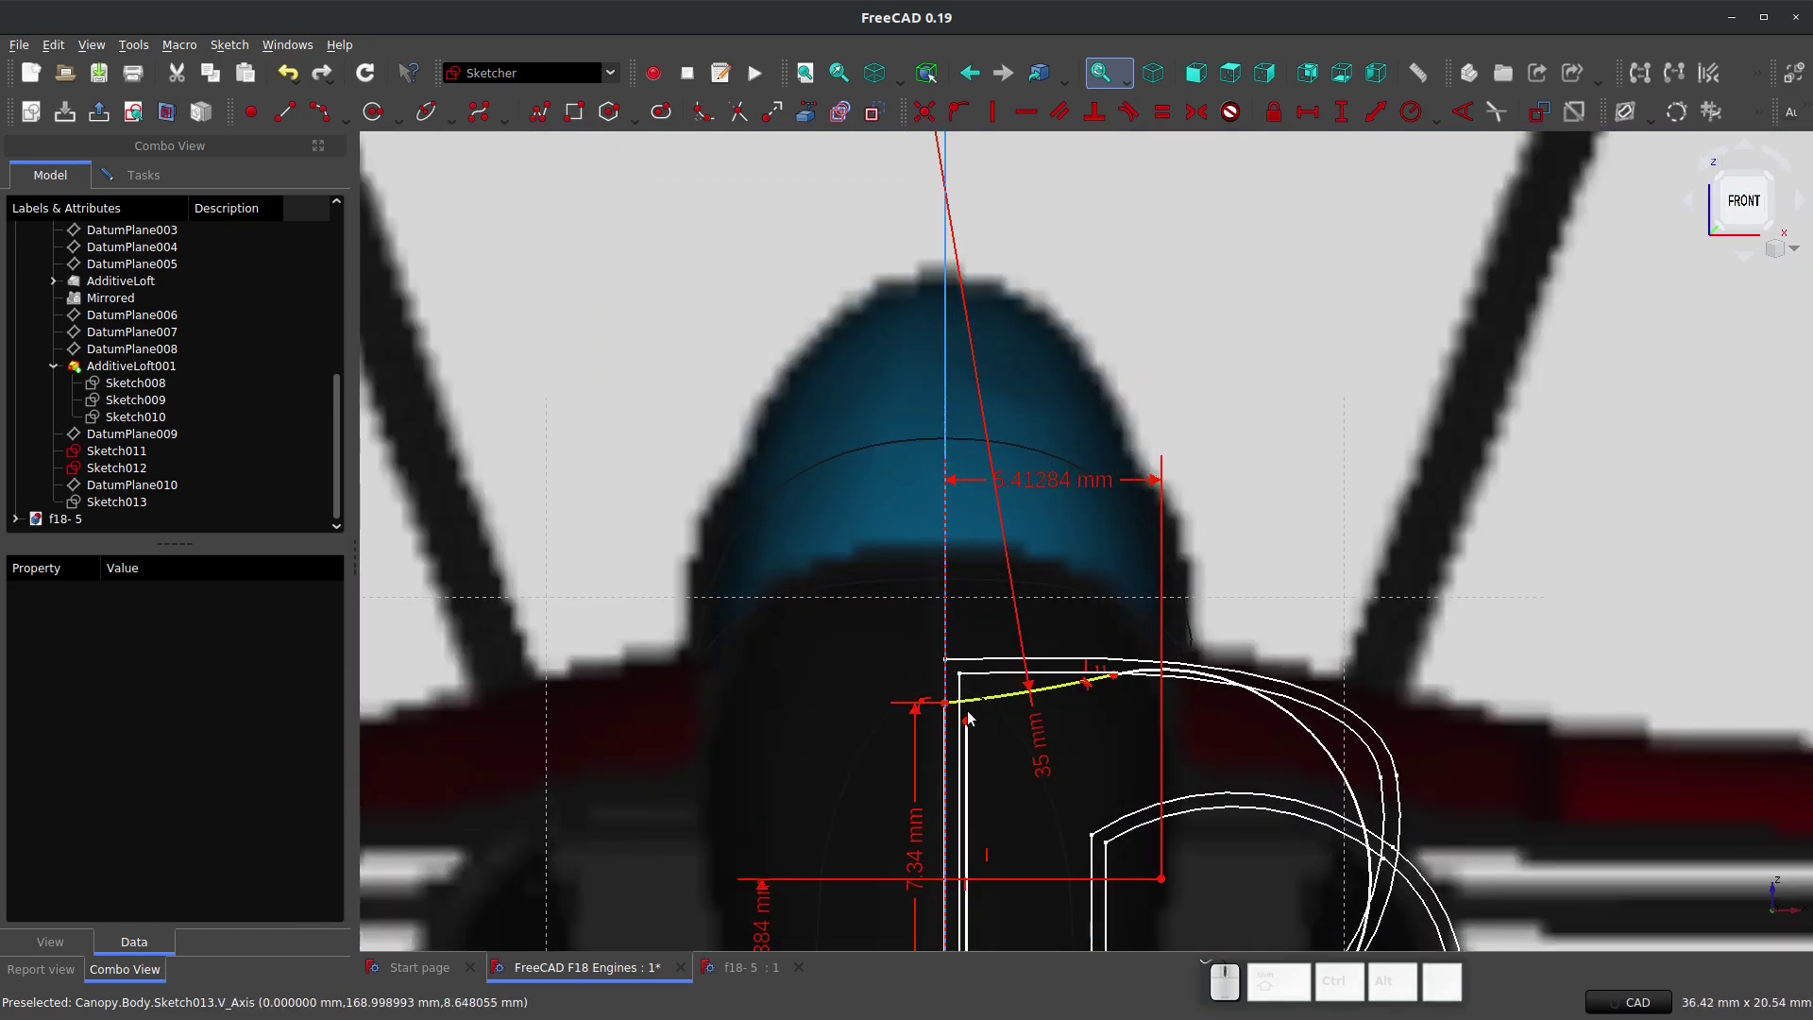
scroll(858, 774, "down", 5)
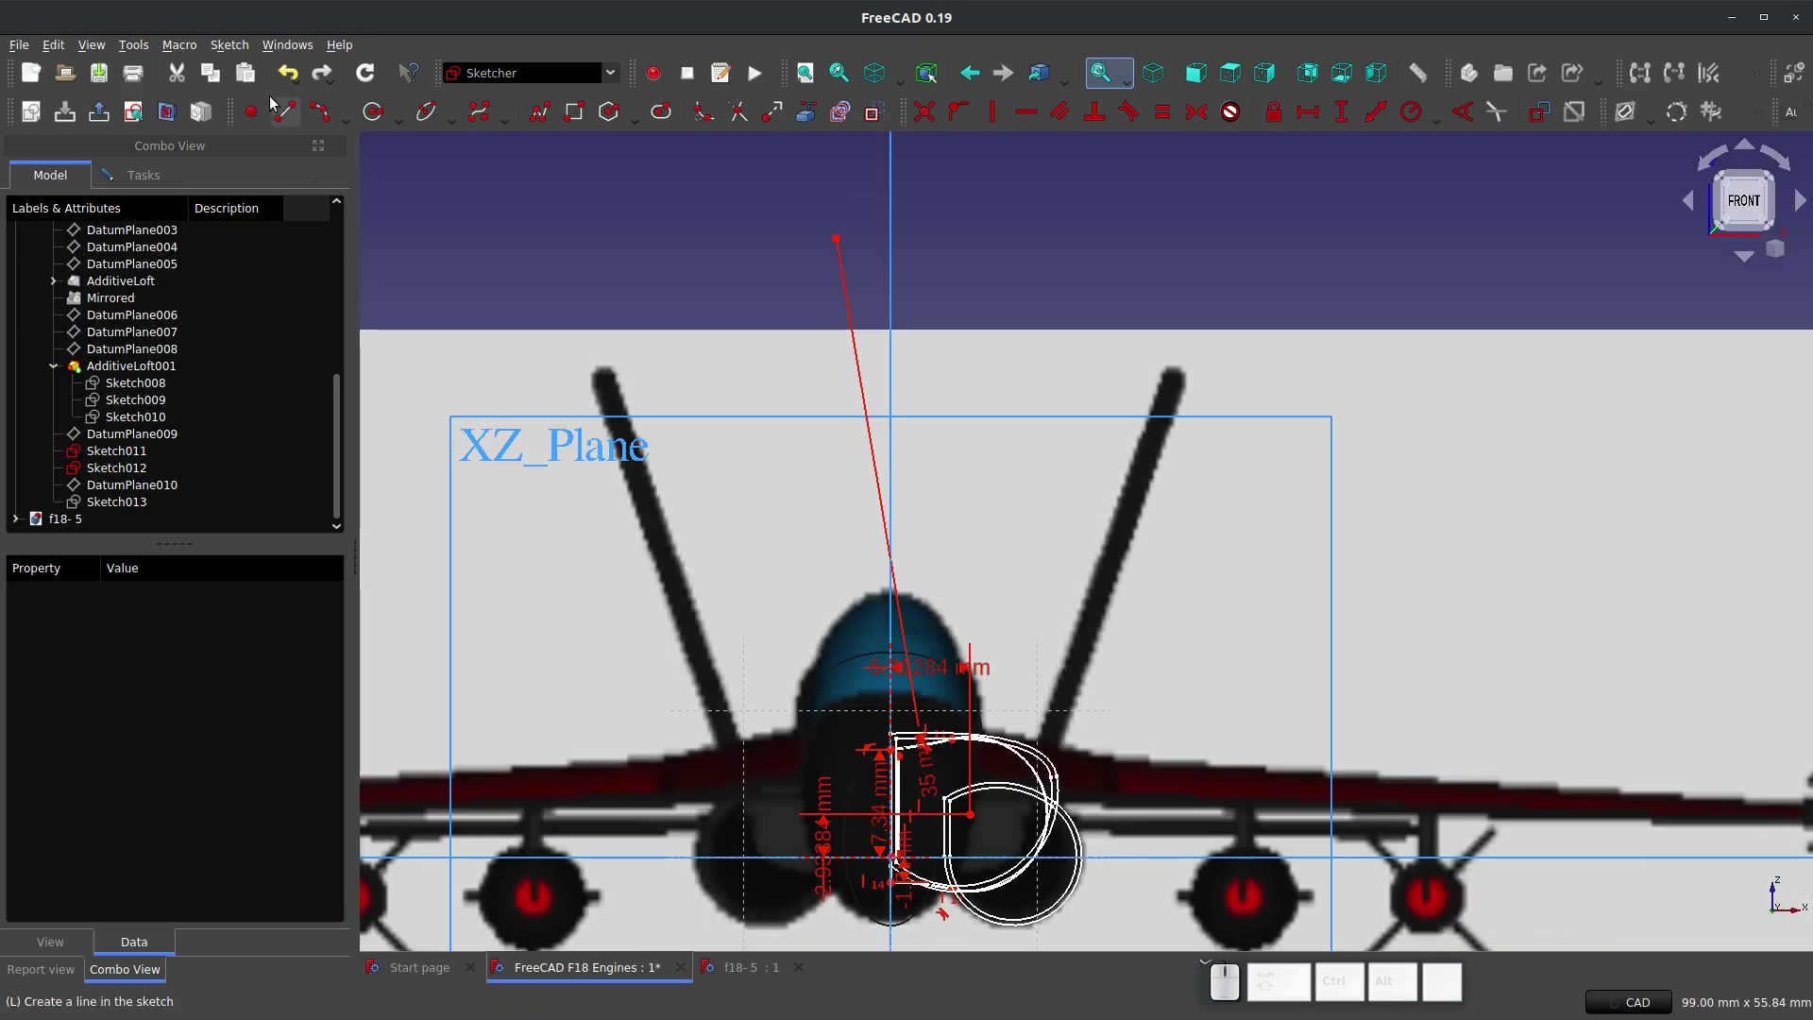
left_click(346, 119)
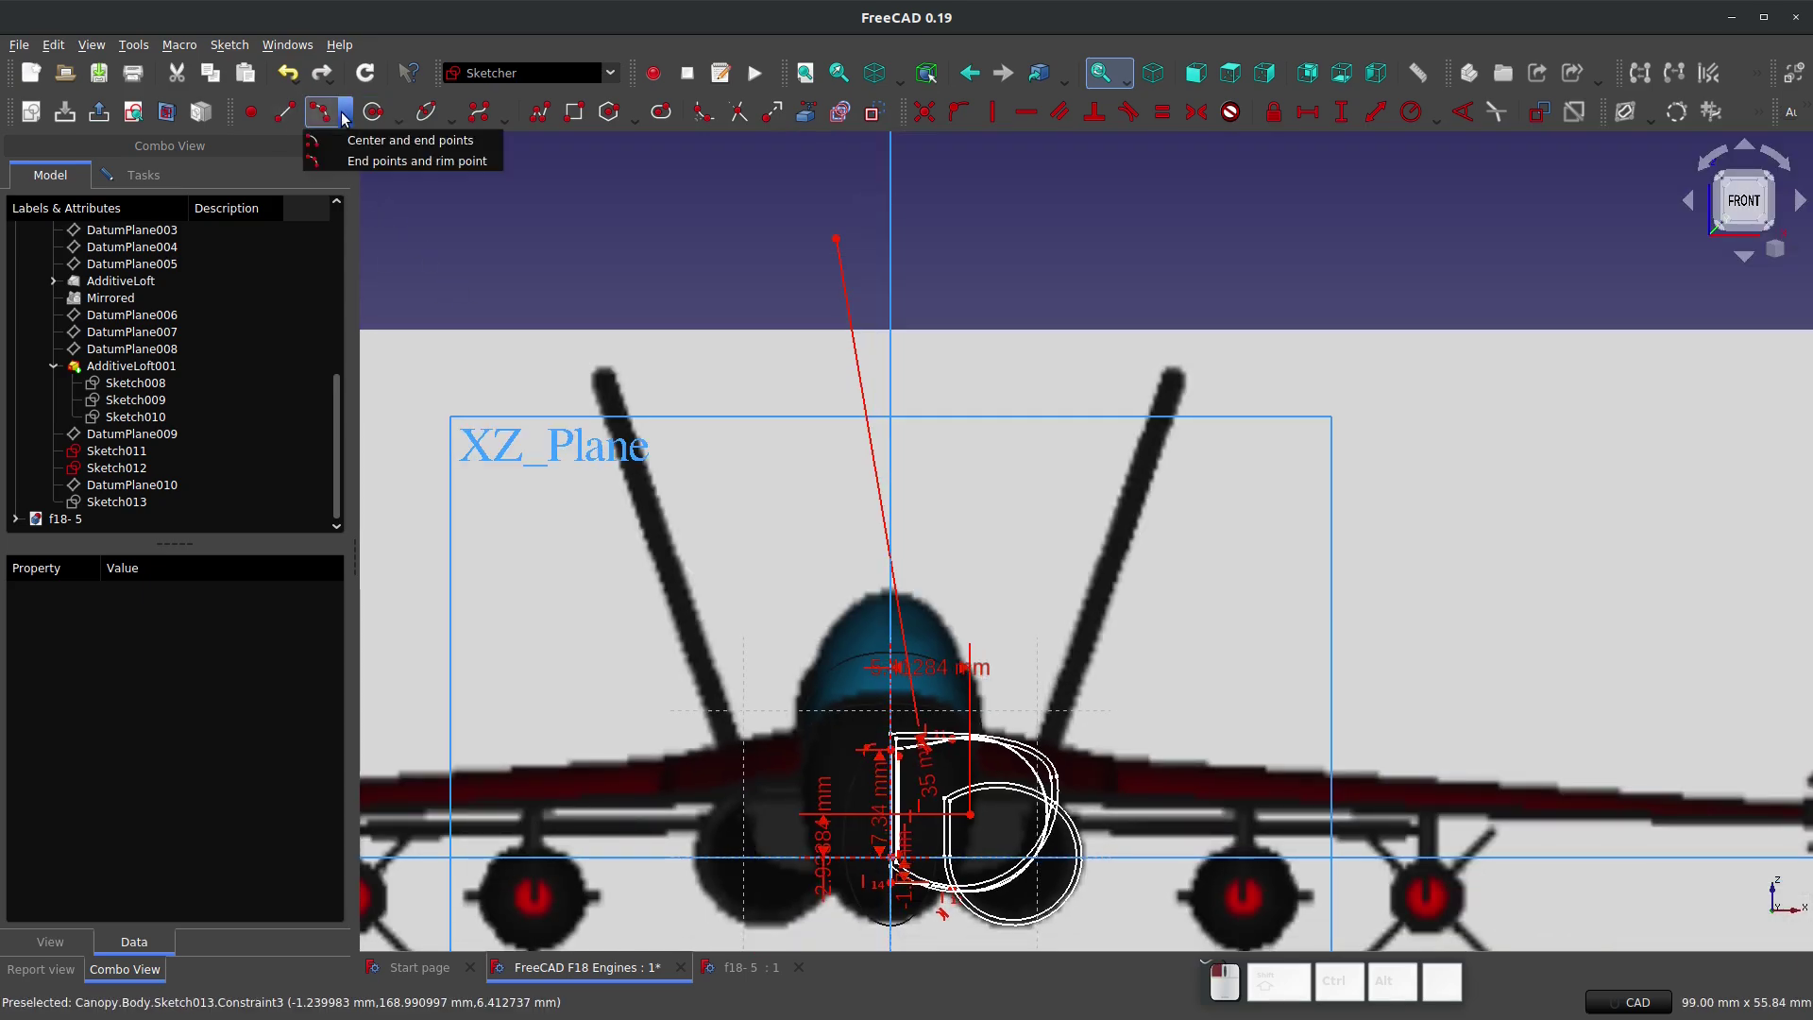
left_click(365, 141)
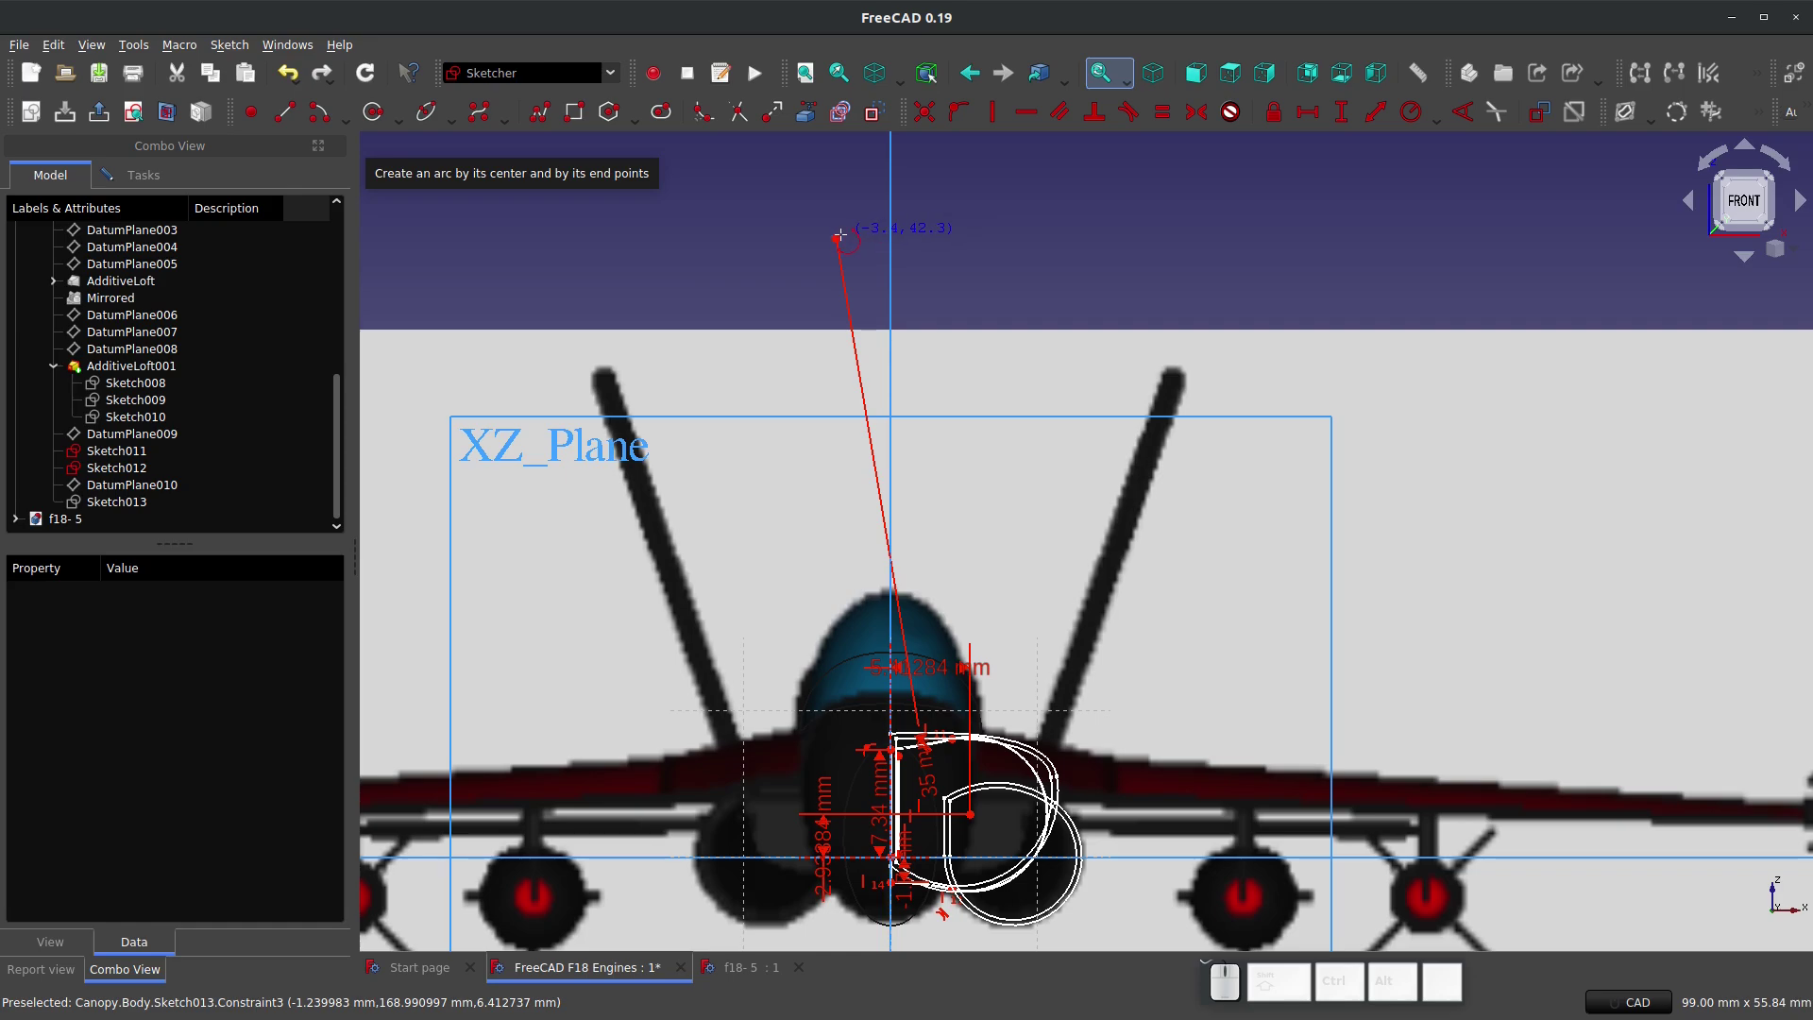
scroll(906, 741, "up", 7)
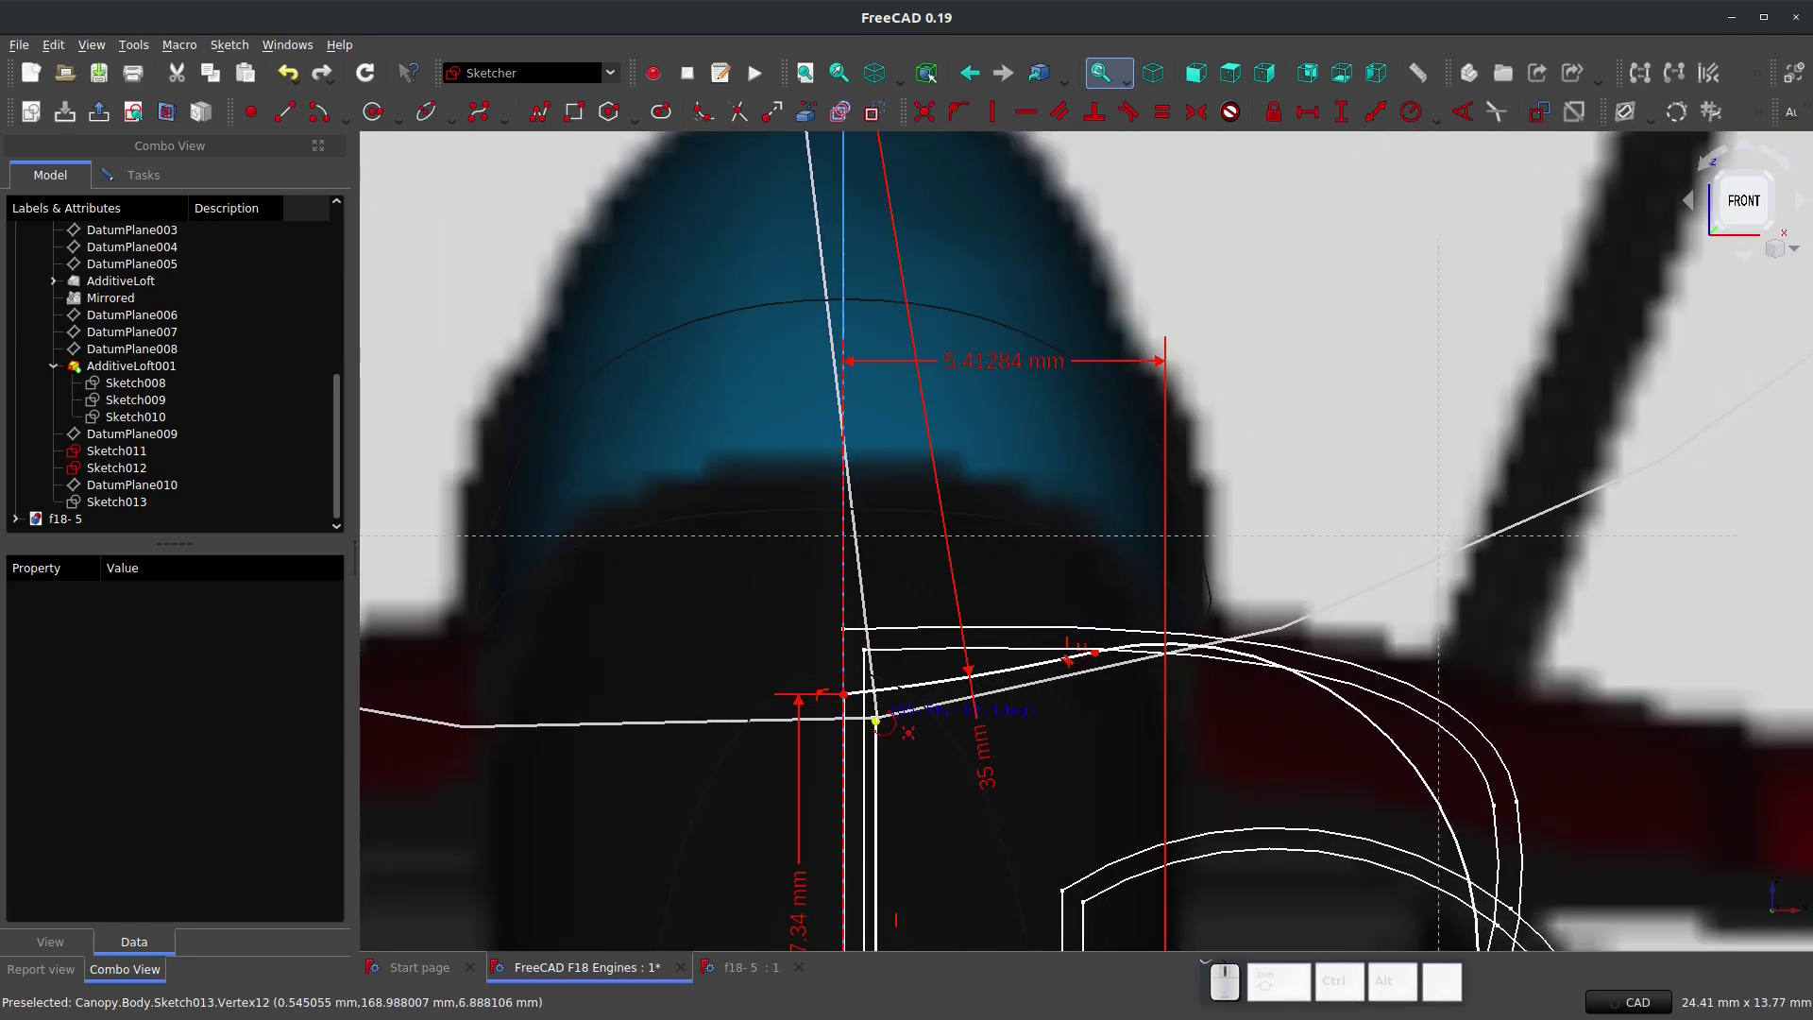
left_click(875, 720)
left_click(1092, 682)
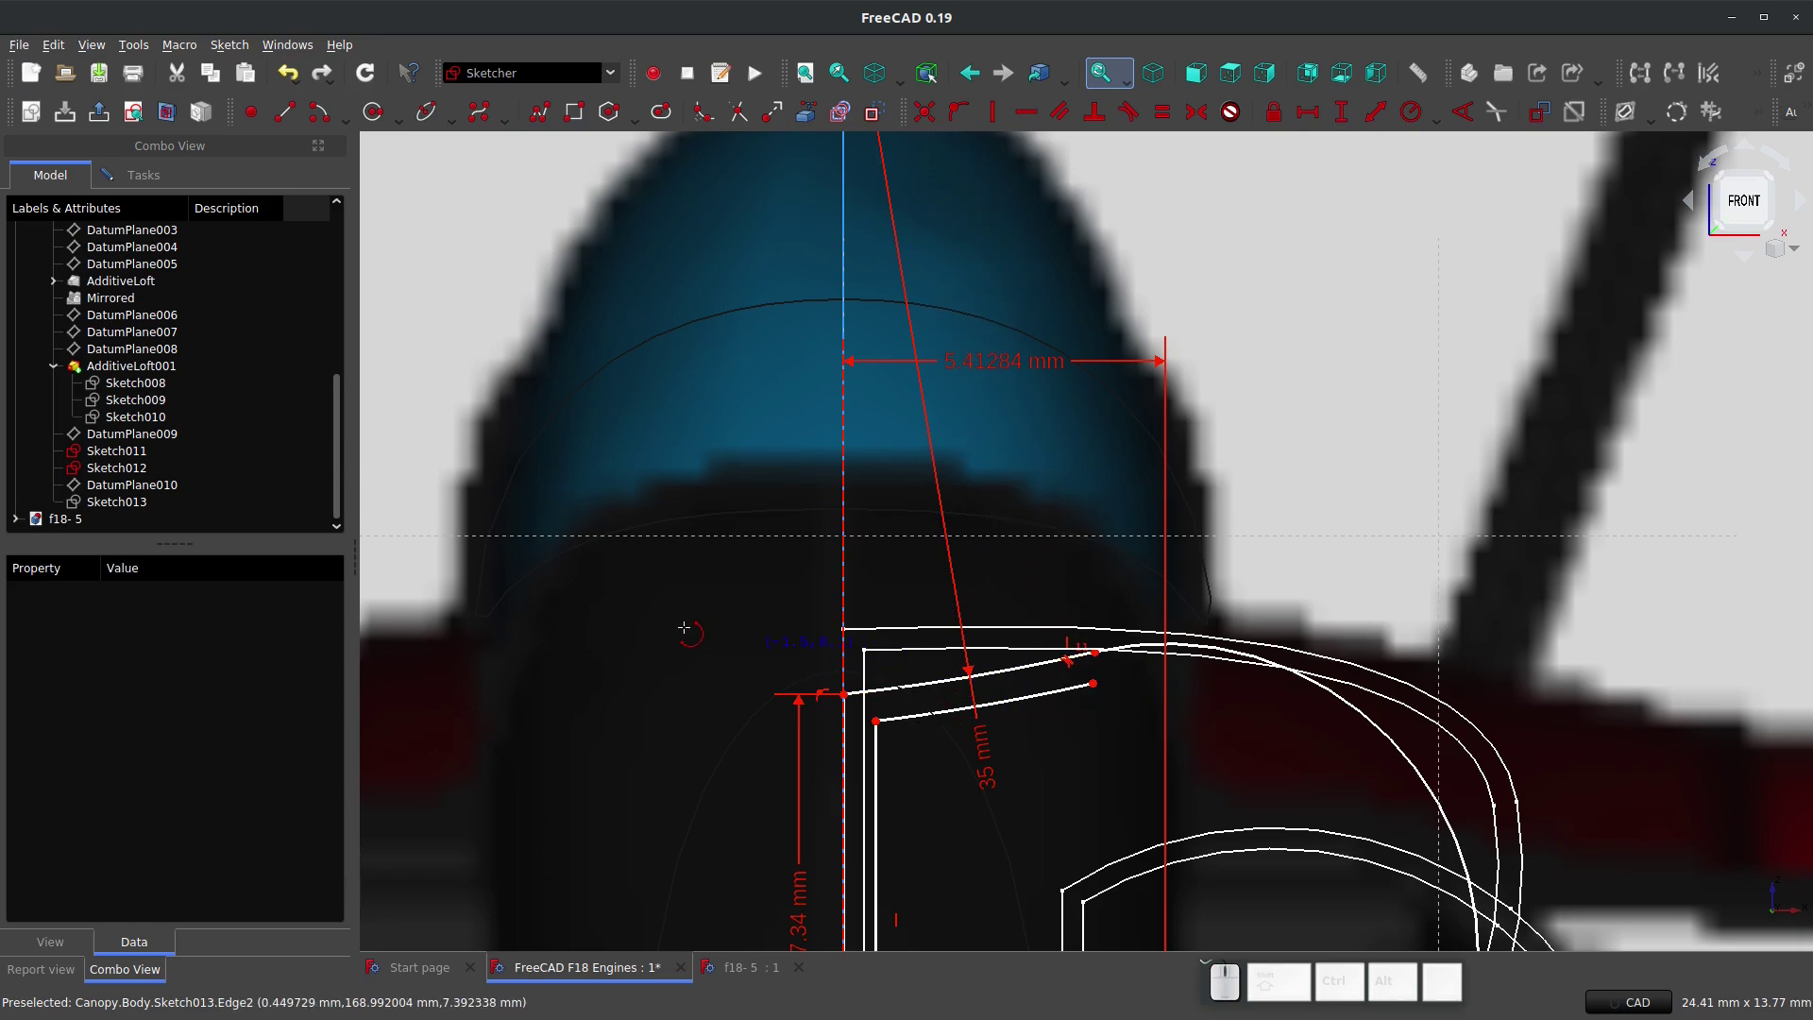
Step: Draw a large inner arc around the large outer arc's center, starting at the free end of the upper inner arc
scroll(684, 627, "down", 5)
scroll(1107, 555, "up", 3)
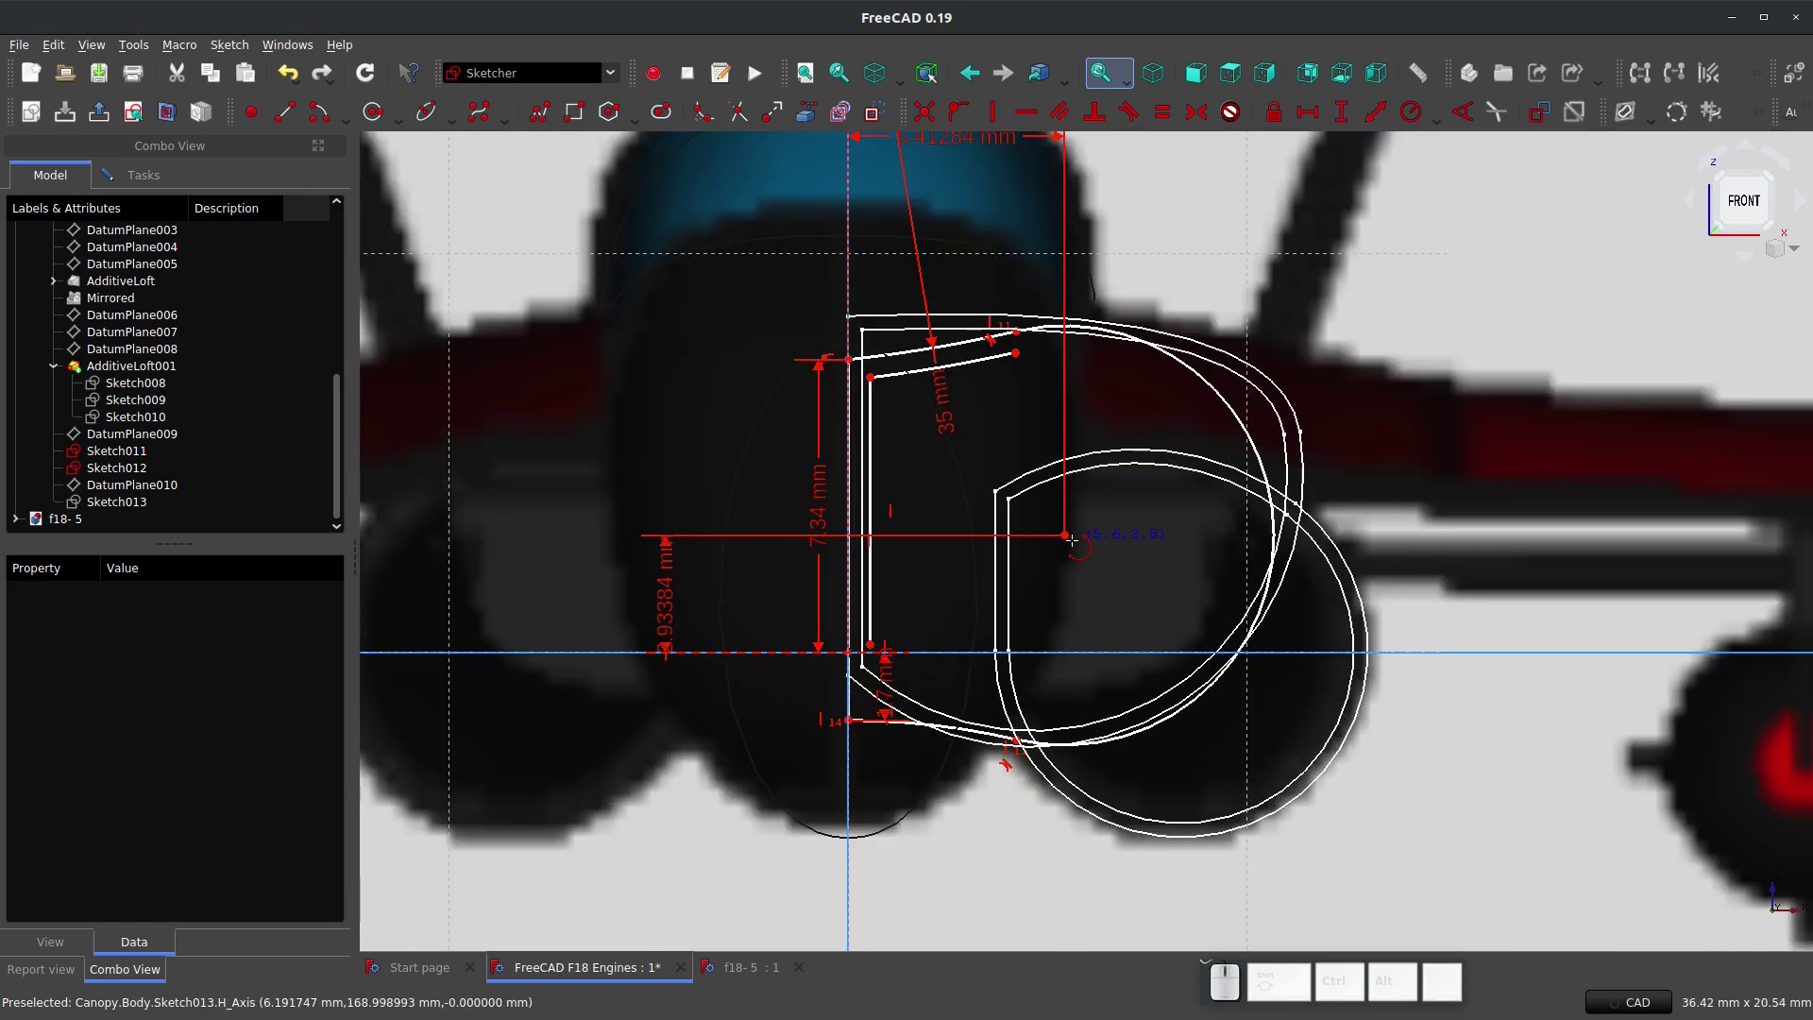
left_click(1065, 534)
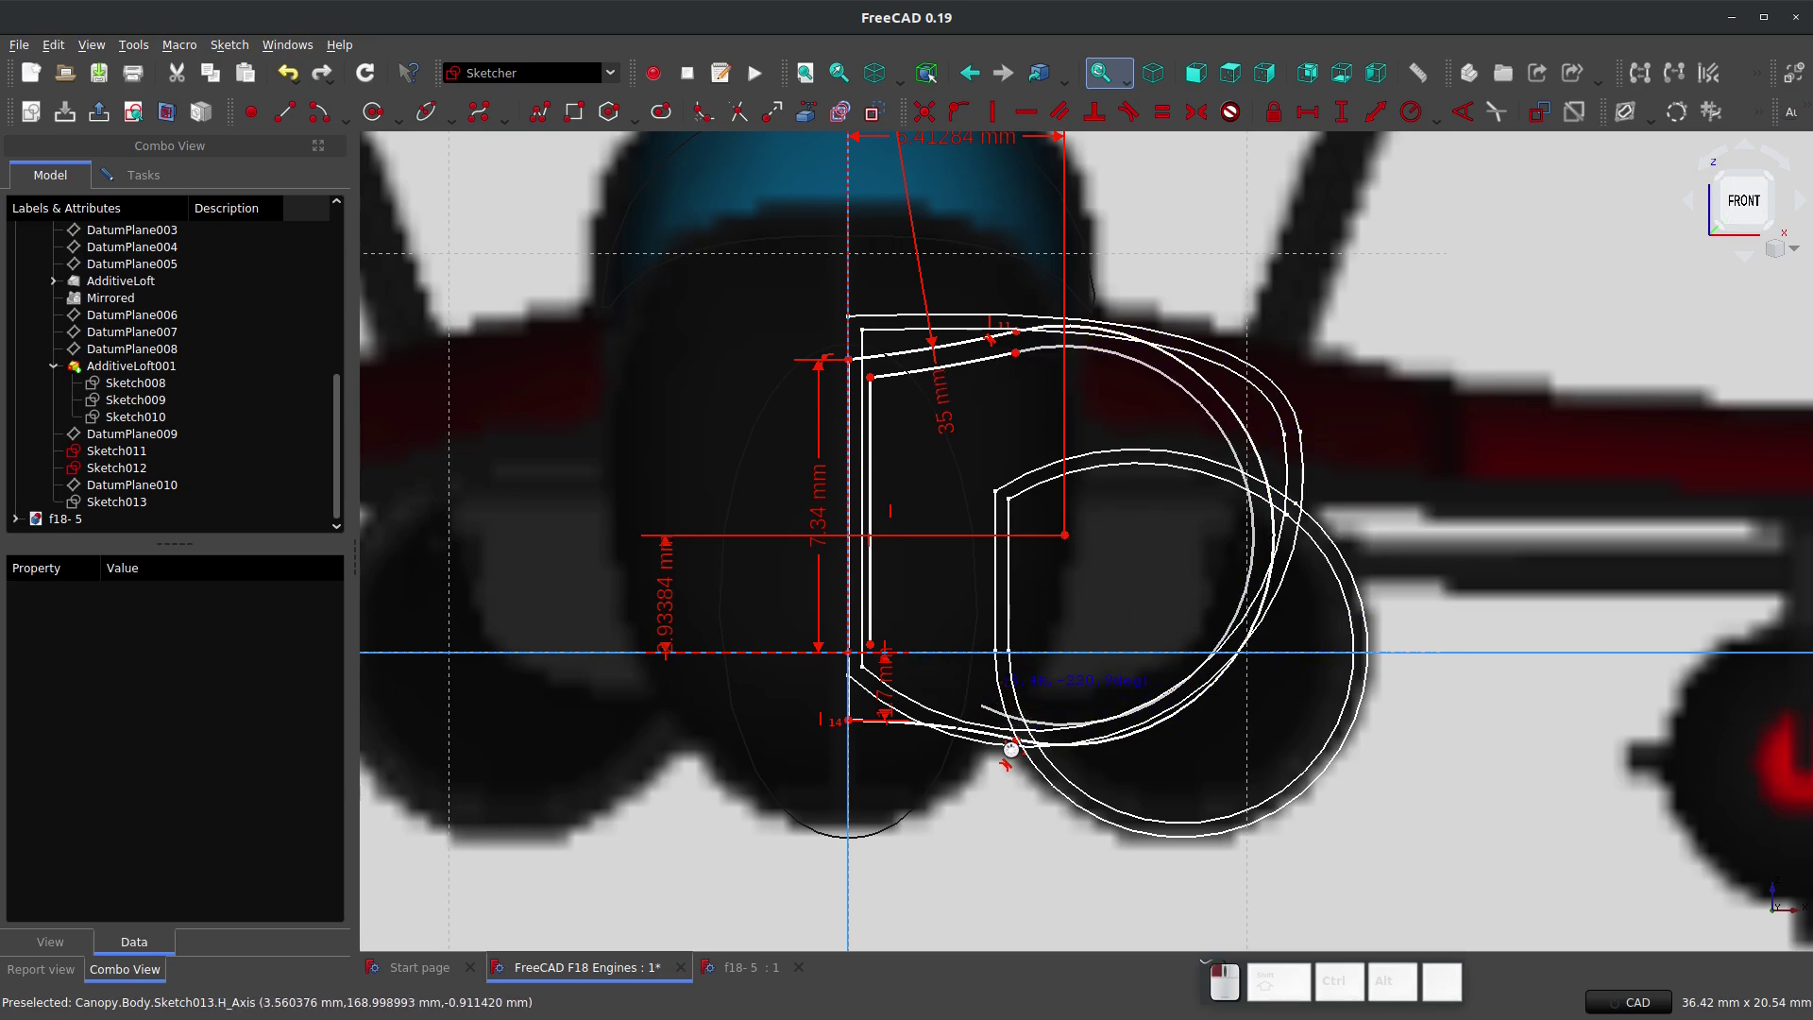
Step: Draw a lower inner arc around the lower connecting arc's center, from the large inner arc's end toward the inner wall line
scroll(985, 587, "down", 4)
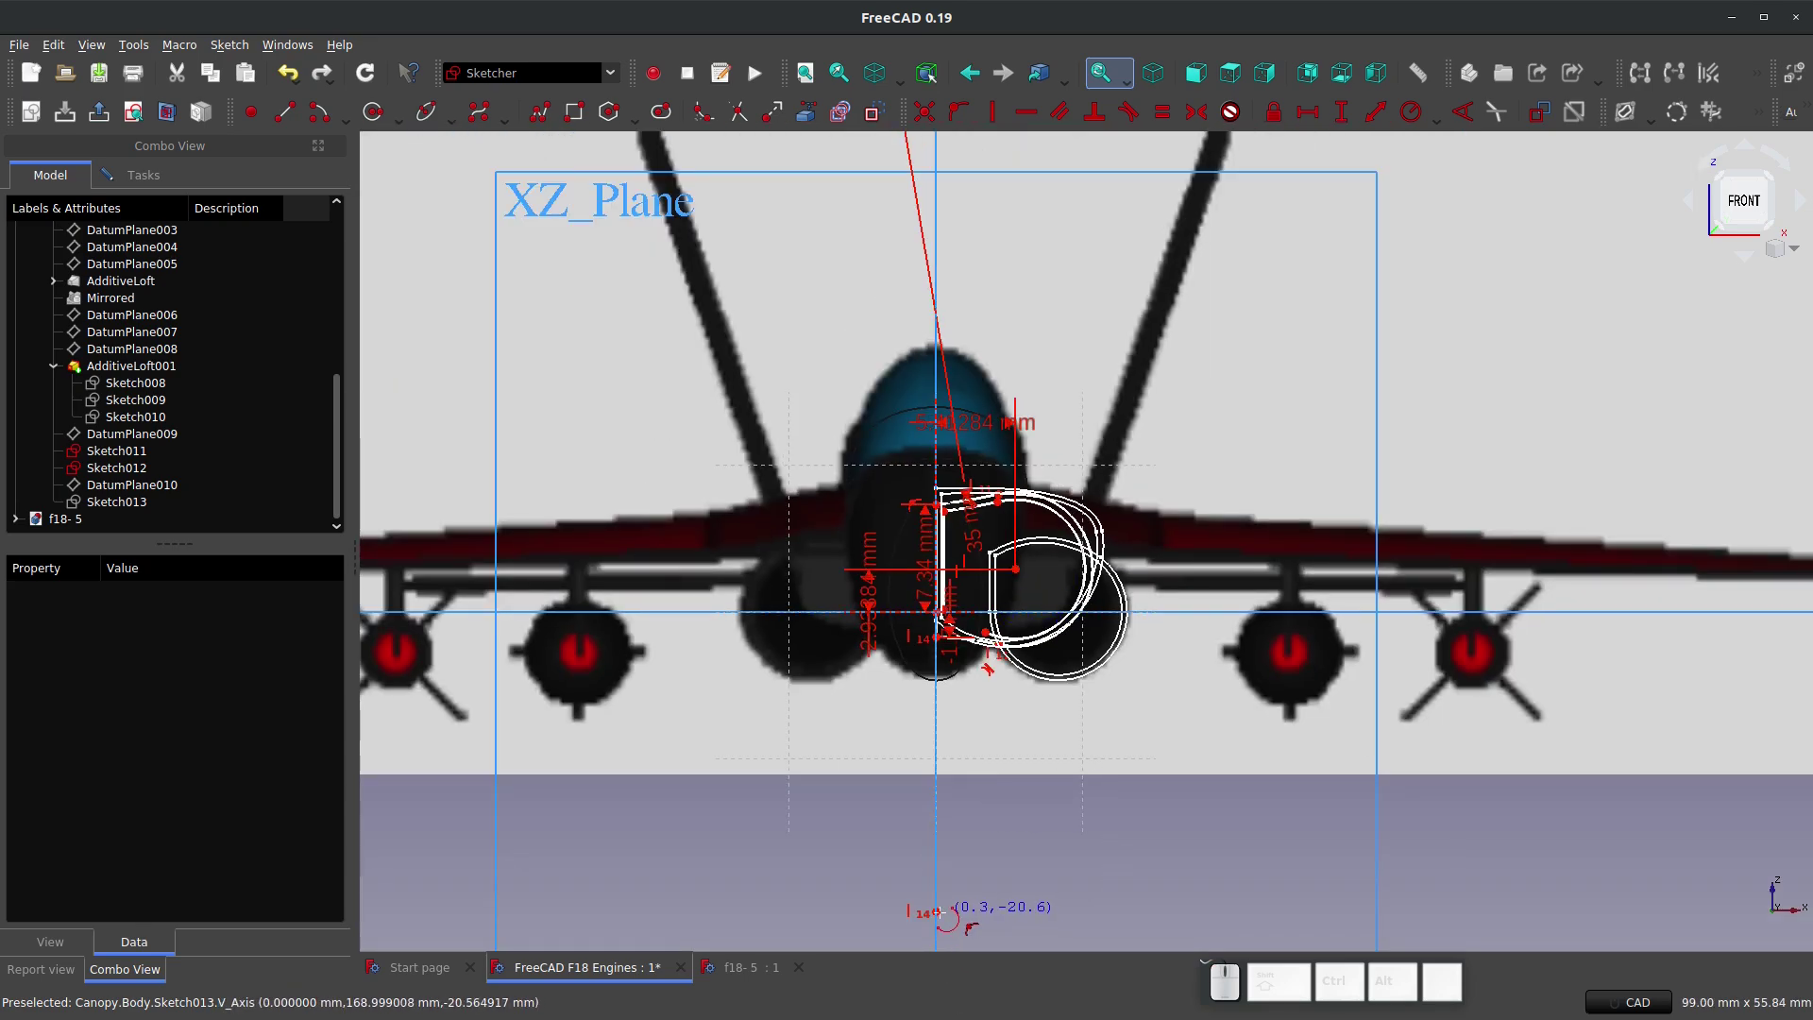
scroll(991, 630, "up", 5)
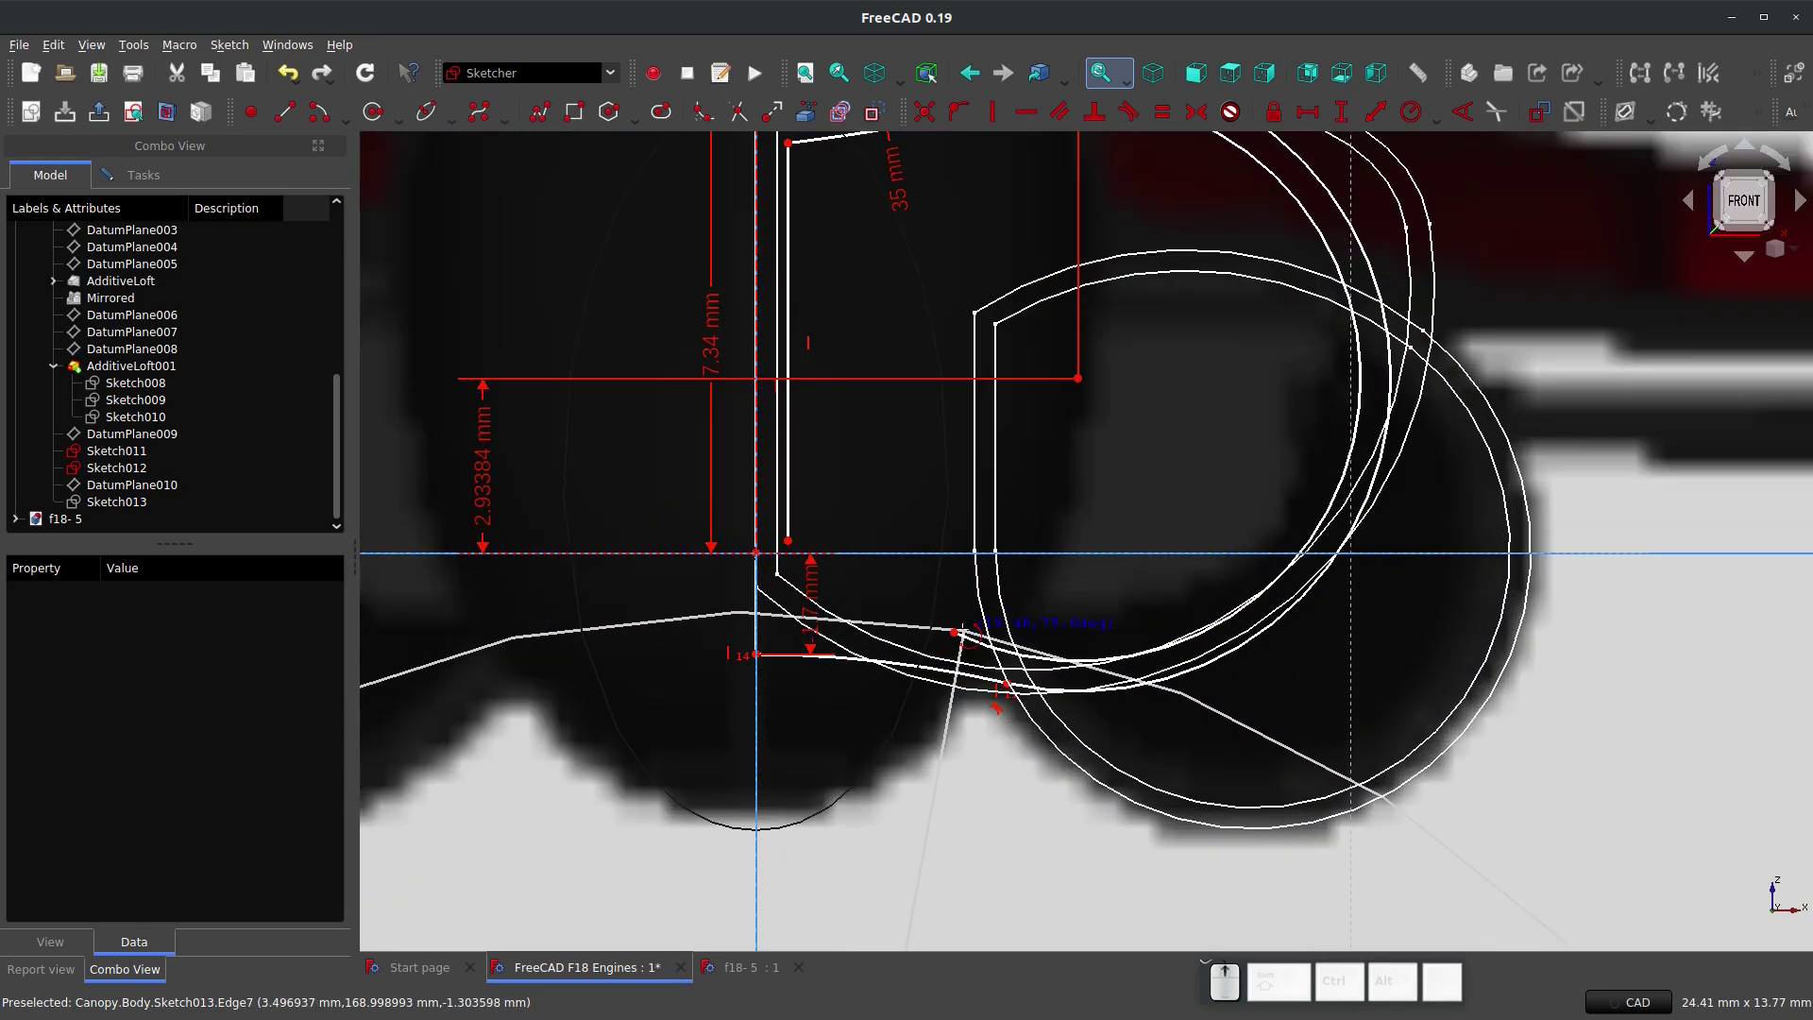
left_click(956, 633)
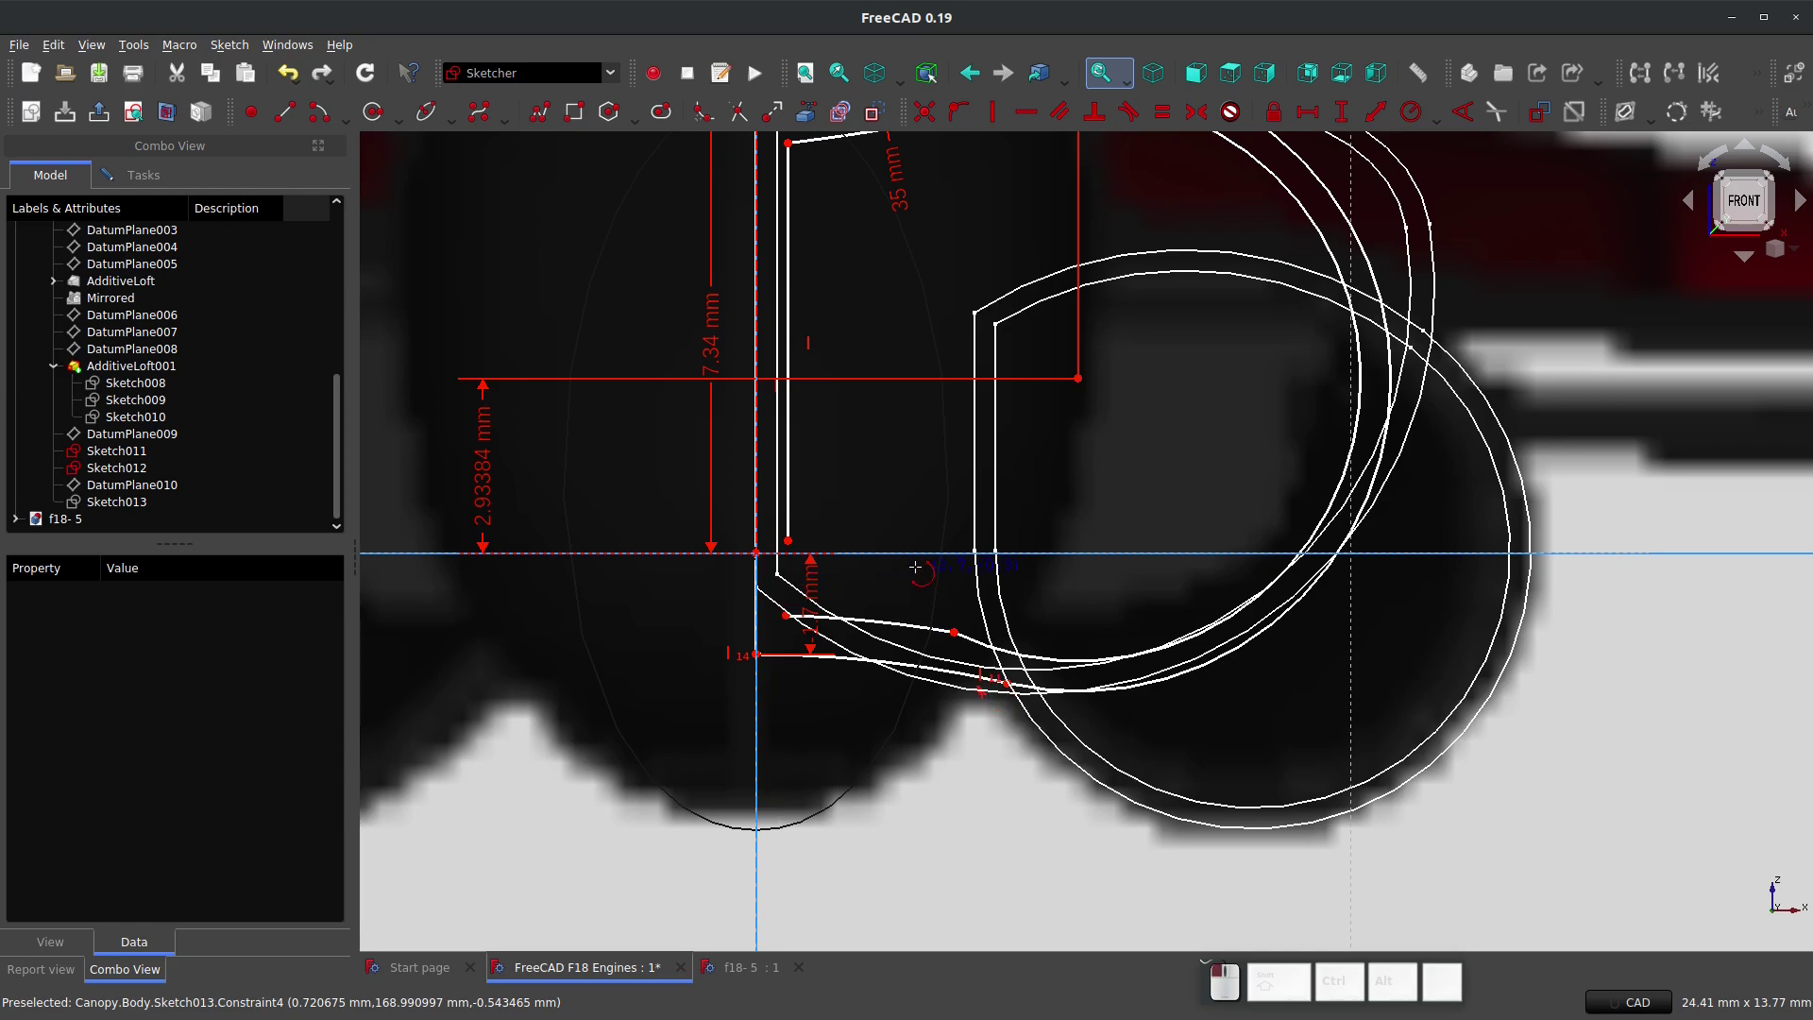
key("Escape")
Step: Join the inner wall line's lower end to the lower inner arc's free end with a coincident constraint
left_click(926, 117)
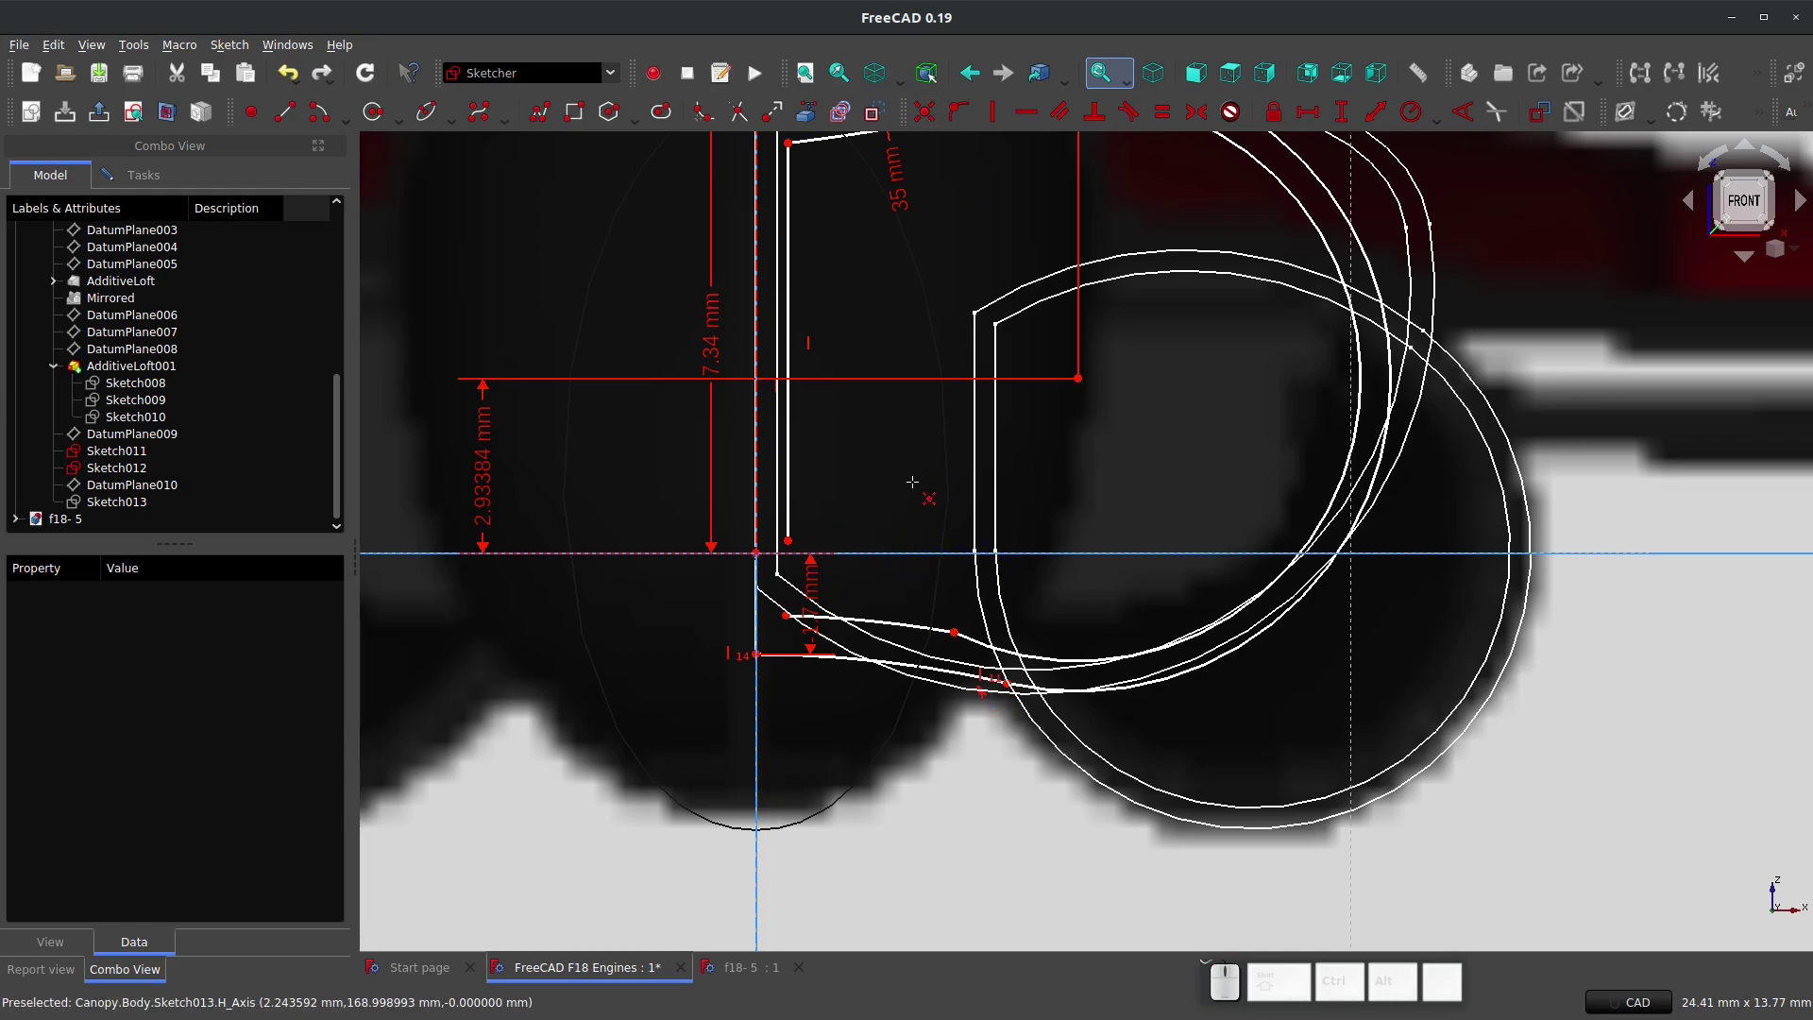
left_click(787, 540)
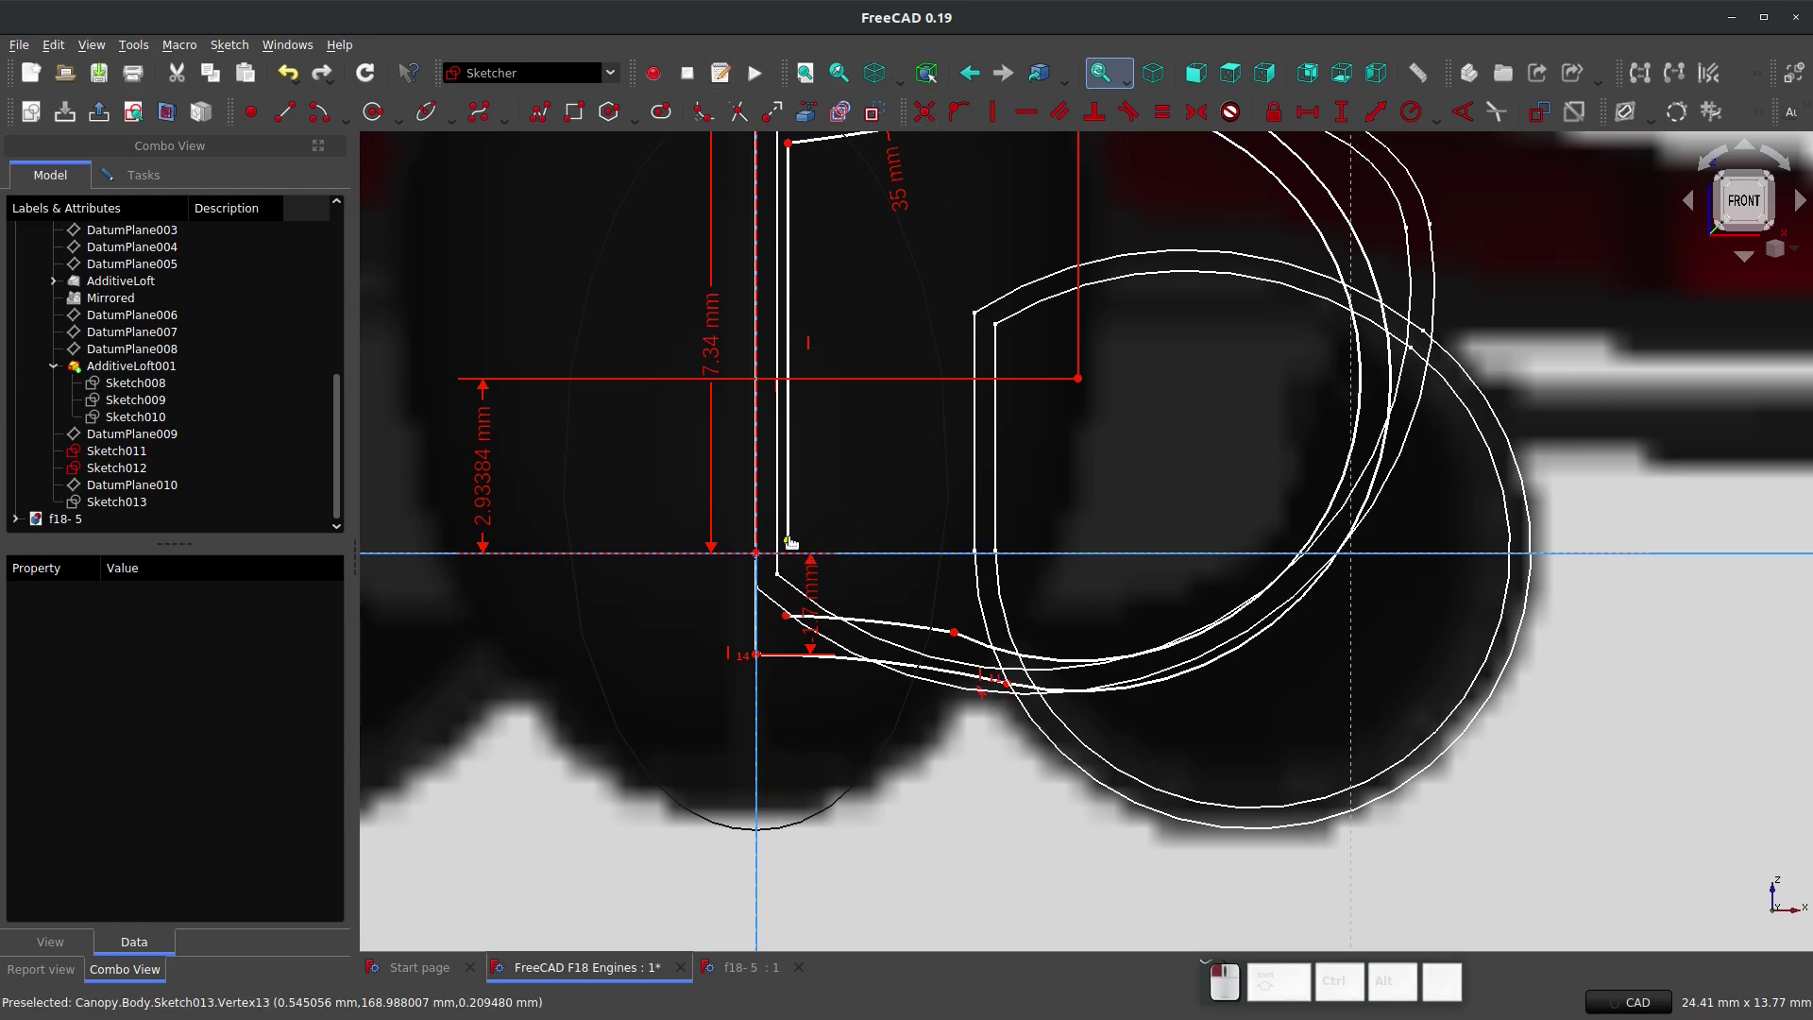
left_click(789, 615)
scroll(850, 617, "down", 3)
scroll(855, 401, "up", 4)
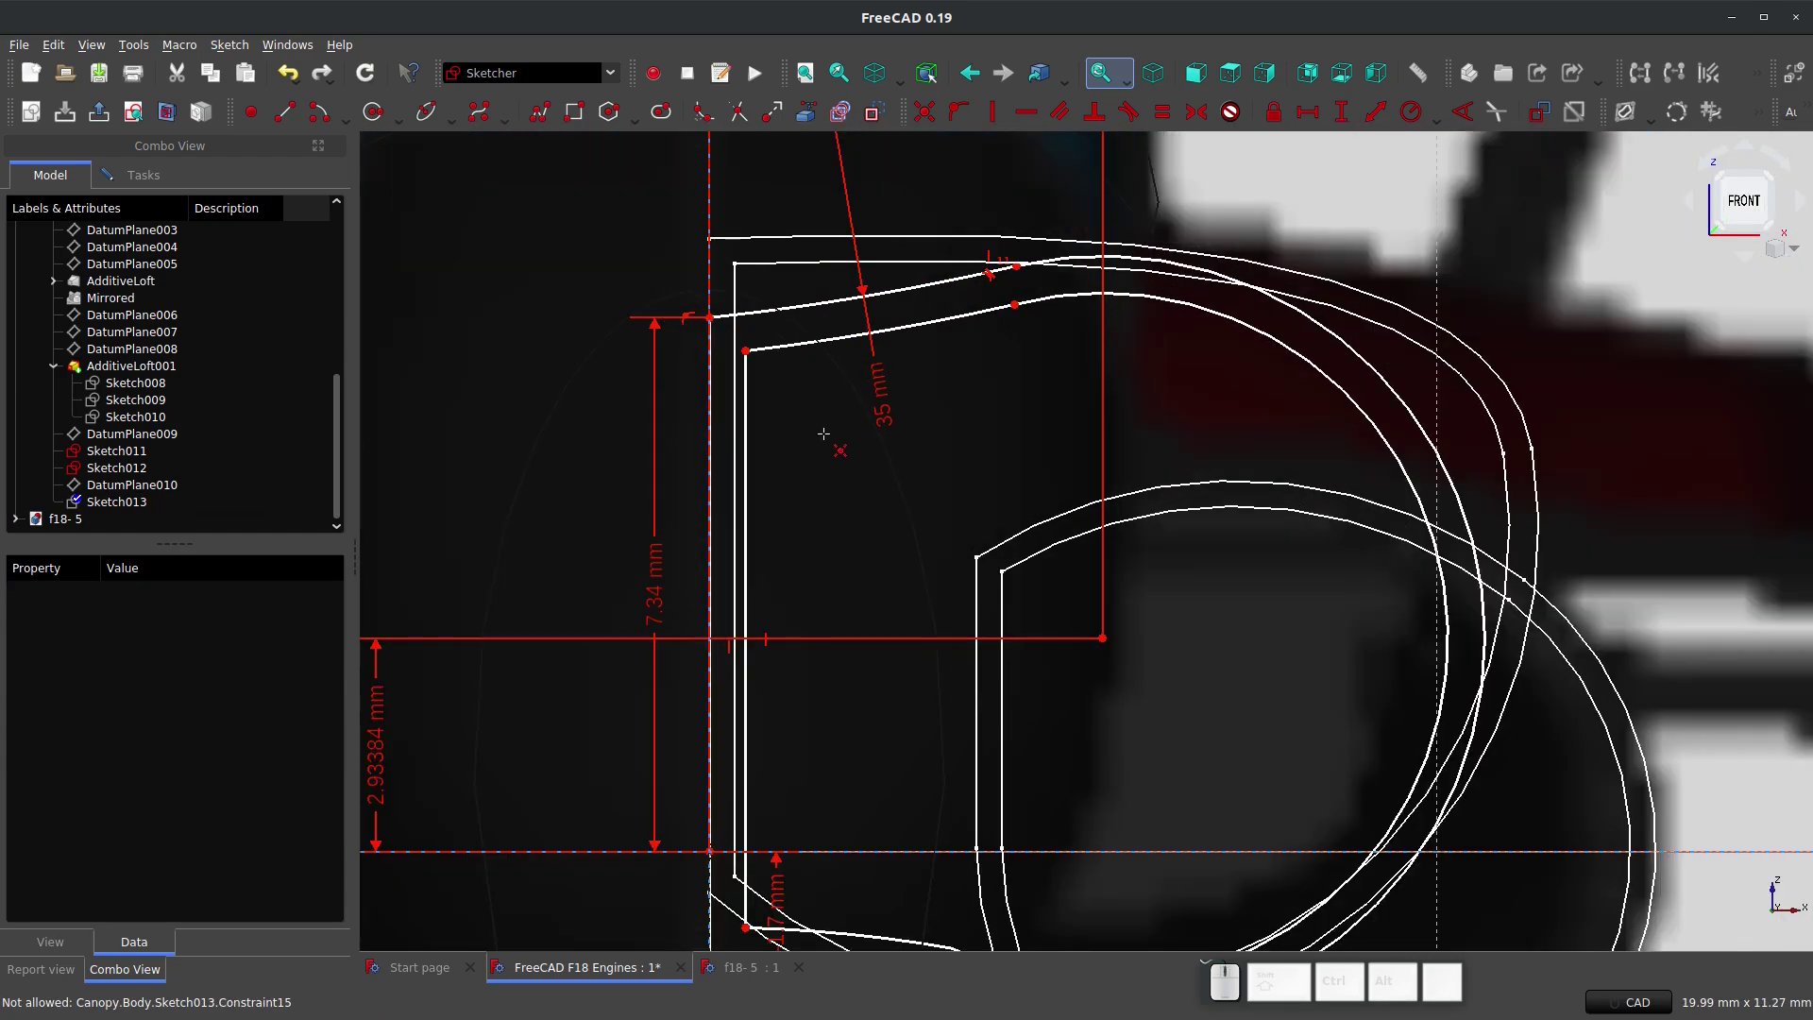
Step: Move the inner wall line farther from the vertical axis to widen the gap between the two profile walls
mouse_move(754, 438)
left_mouse_down()
mouse_move(870, 405)
mouse_move(774, 406)
mouse_move(780, 387)
mouse_move(746, 358)
mouse_move(761, 374)
left_mouse_up()
scroll(803, 389, "up", 2)
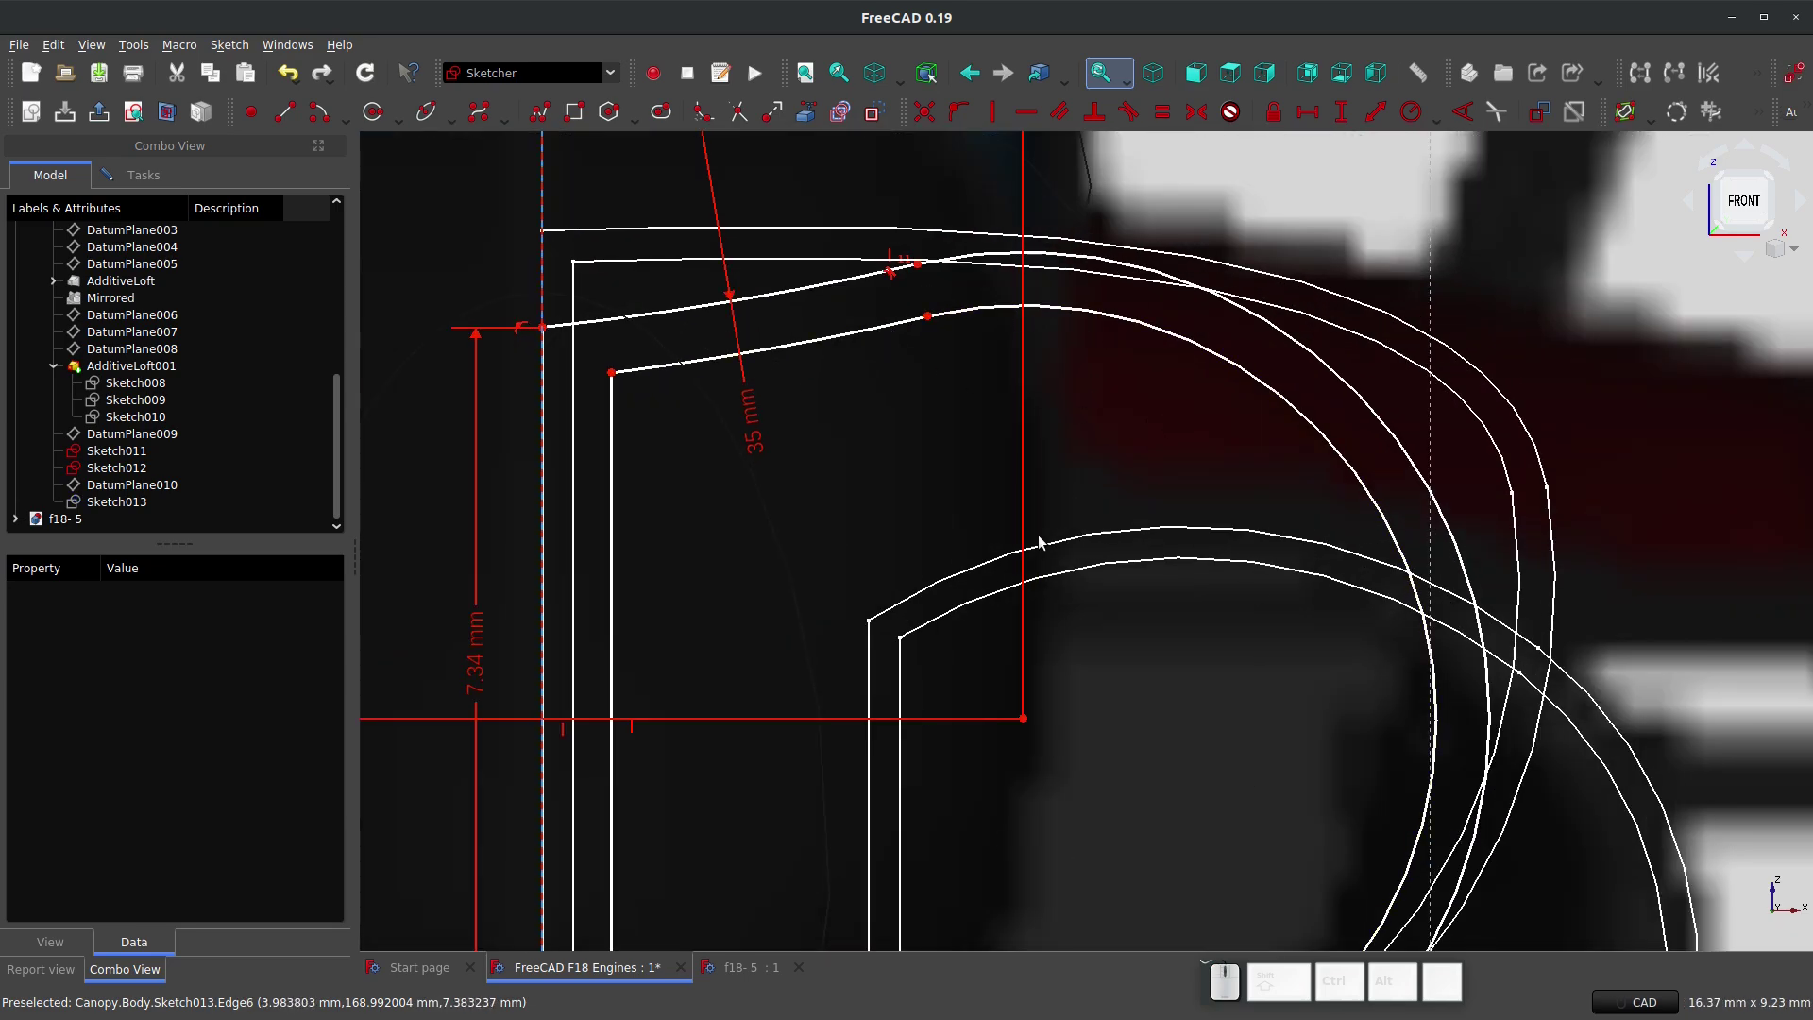
scroll(983, 571, "down", 3)
scroll(1051, 835, "up", 3)
scroll(812, 576, "down", 1)
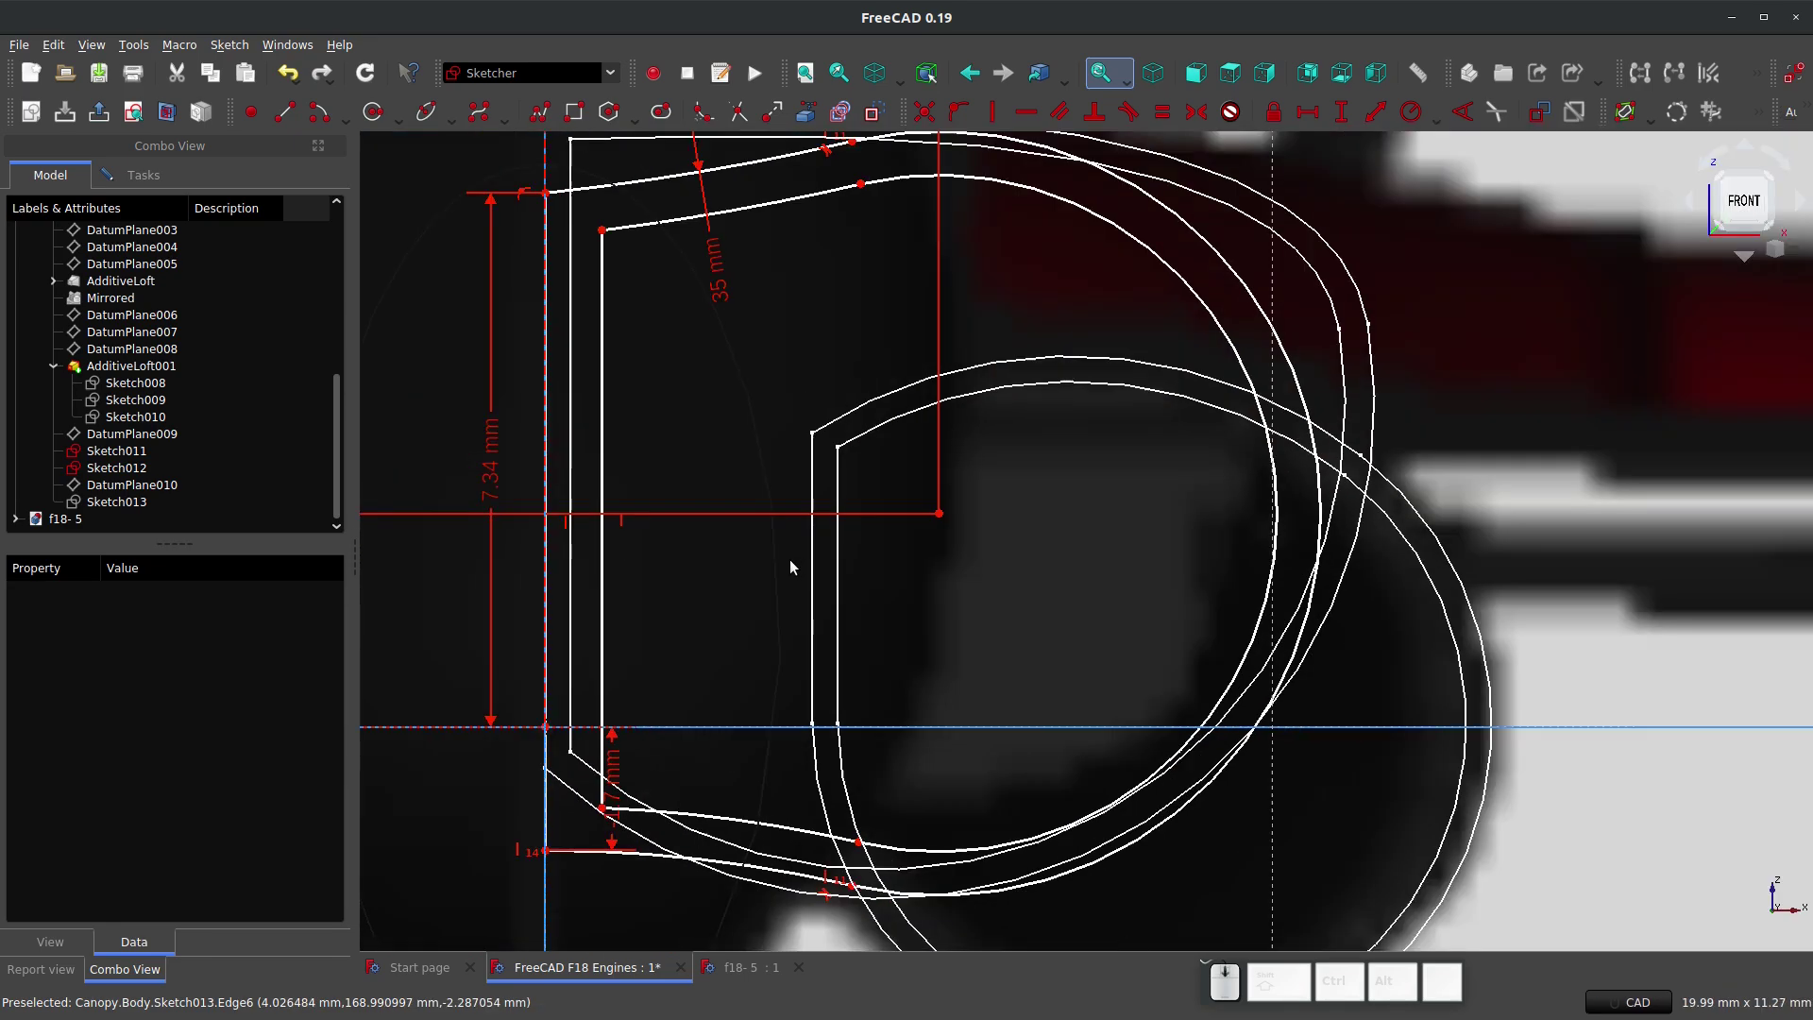
Step: Constrain the horizontal distance between the upper corners of the inner and outer walls to 0.35 mm
scroll(692, 419, "down", 3)
scroll(676, 346, "up", 3)
left_click(676, 344)
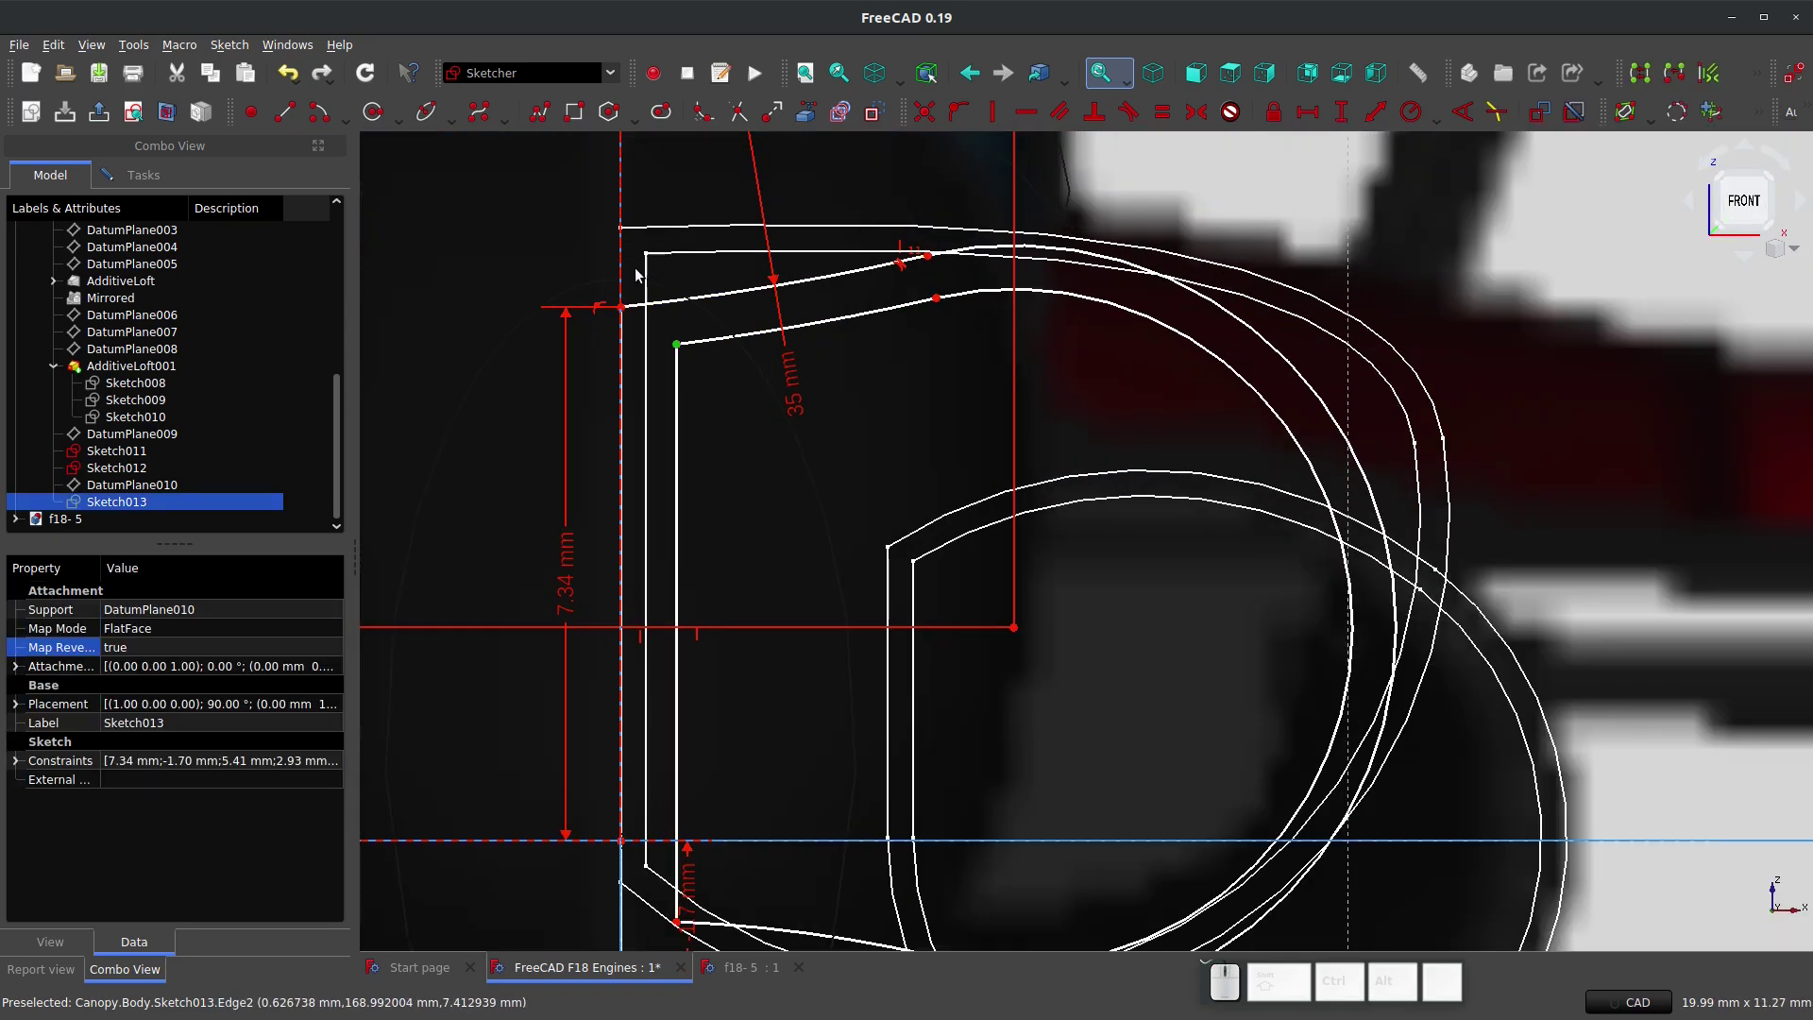
type("l")
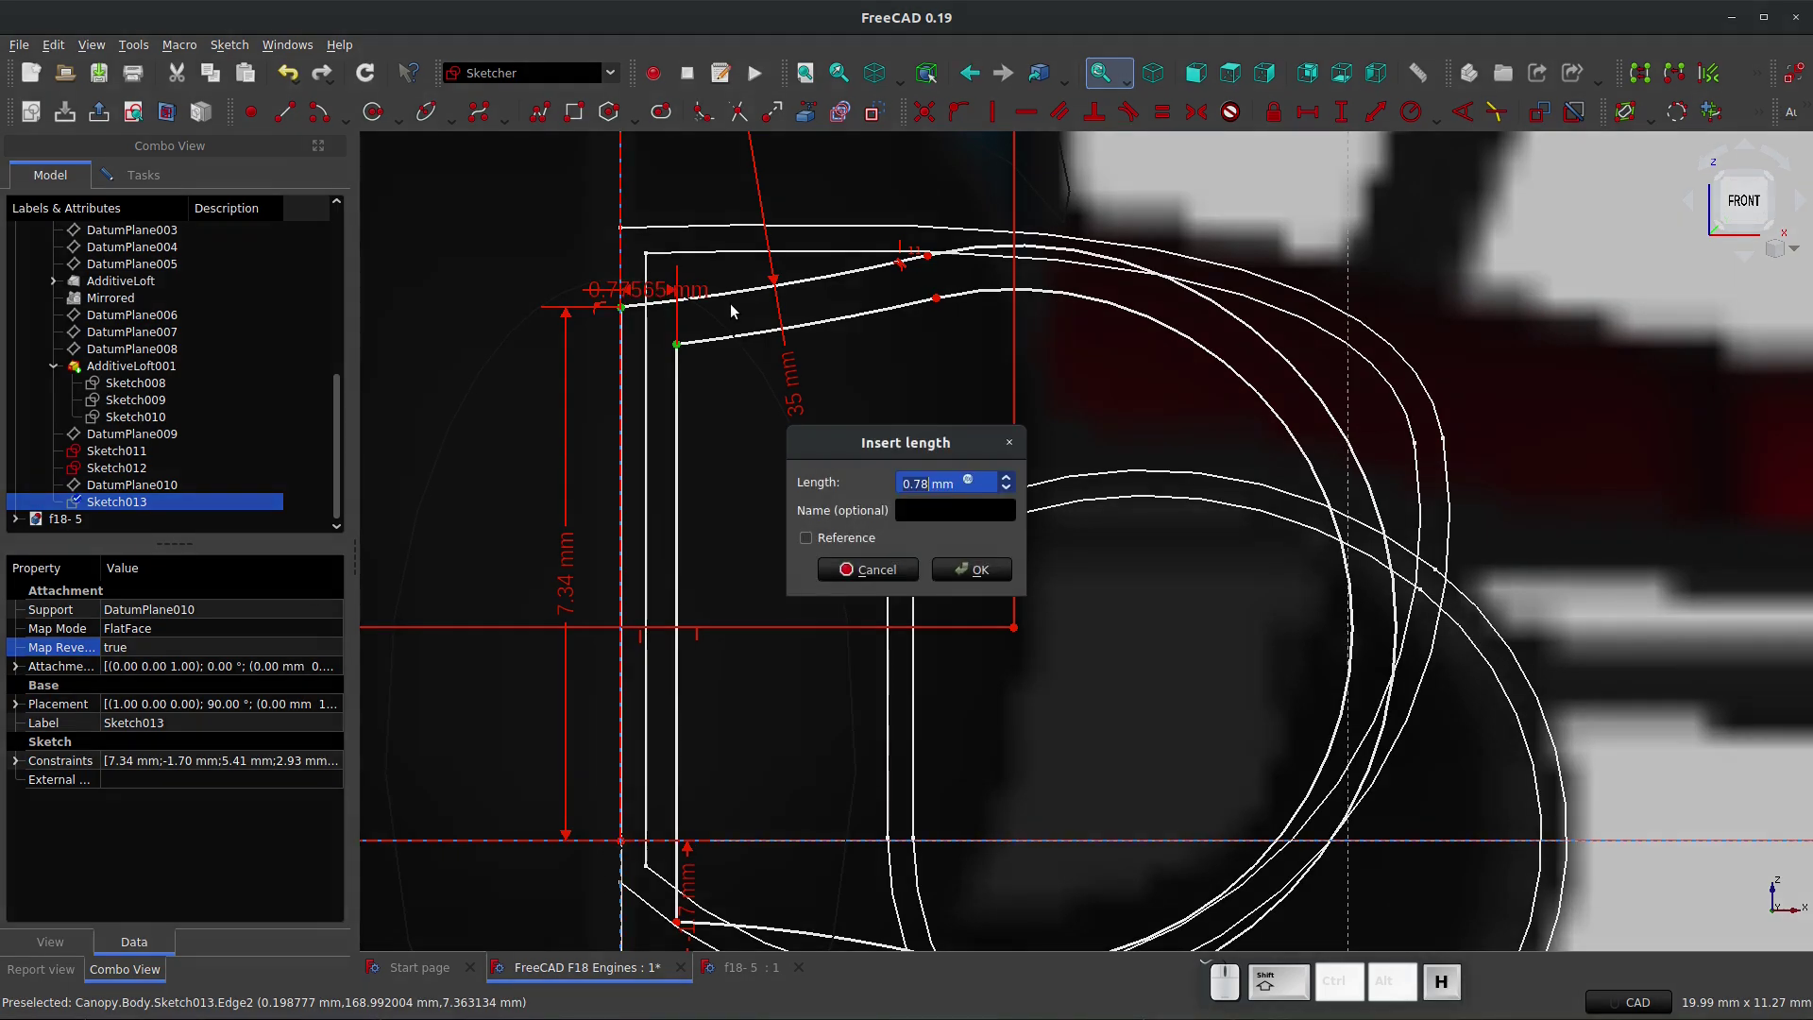
type(".2")
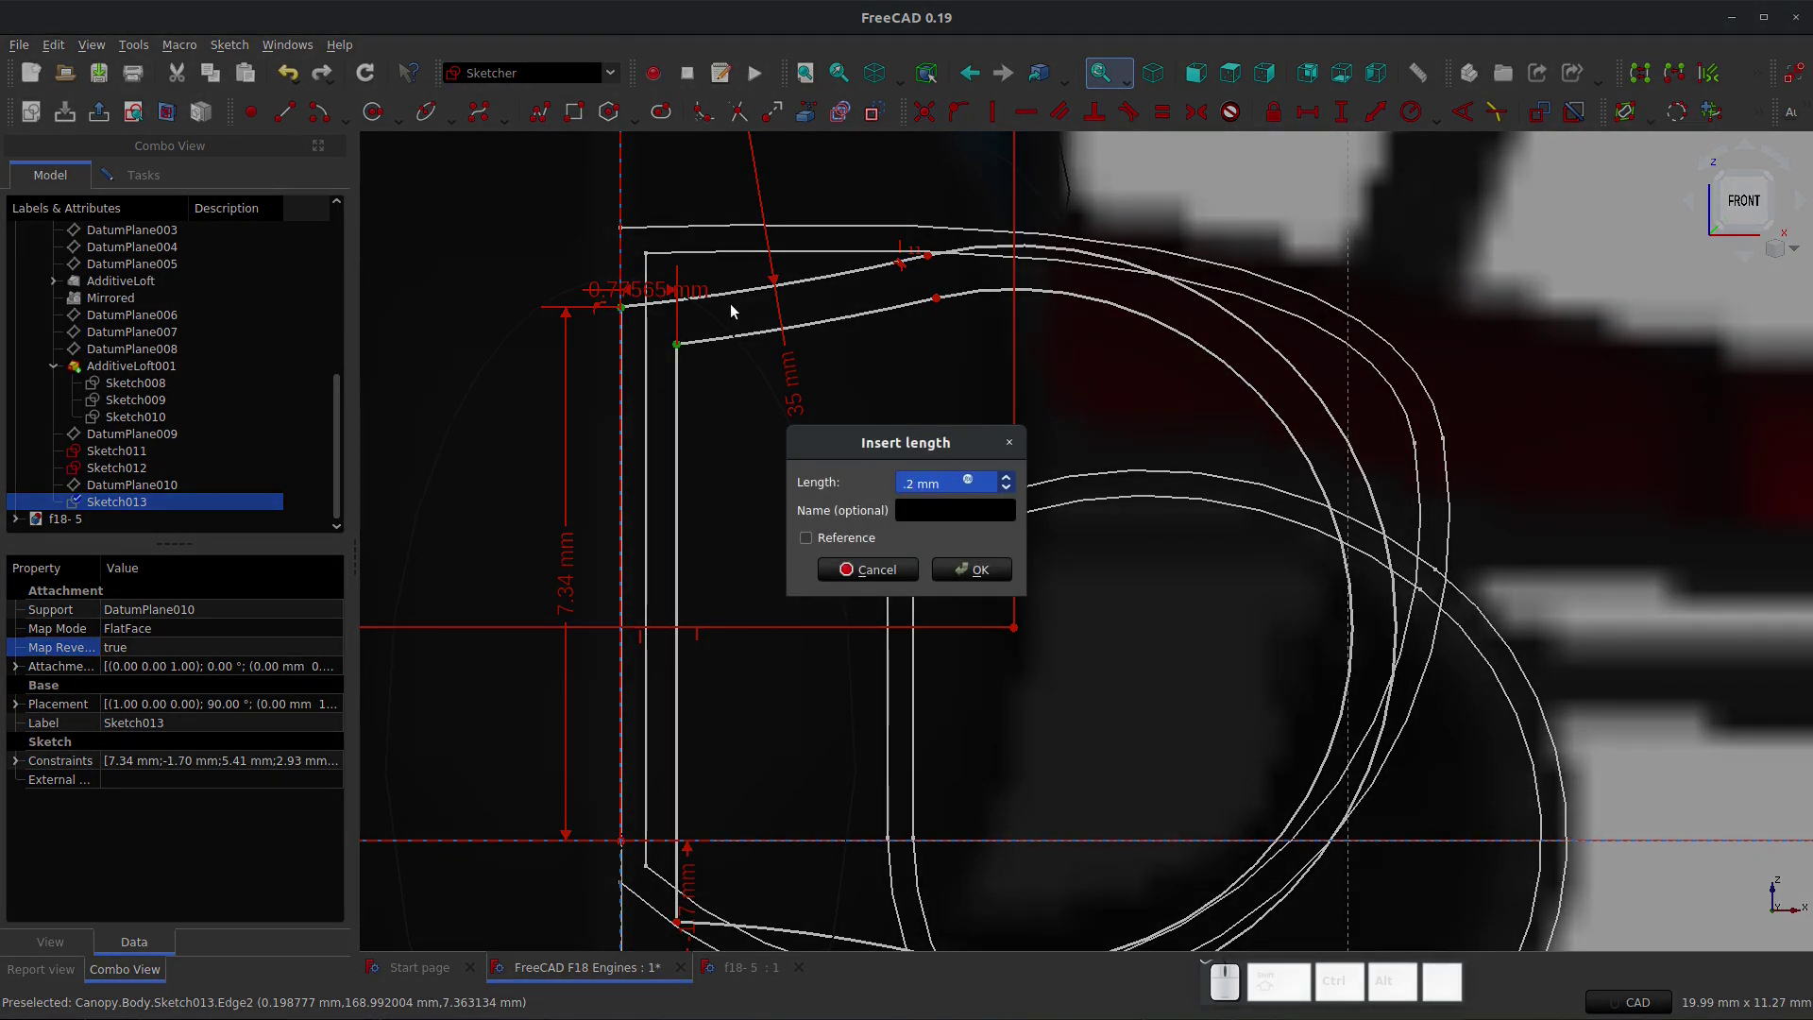
type("5")
key("Return")
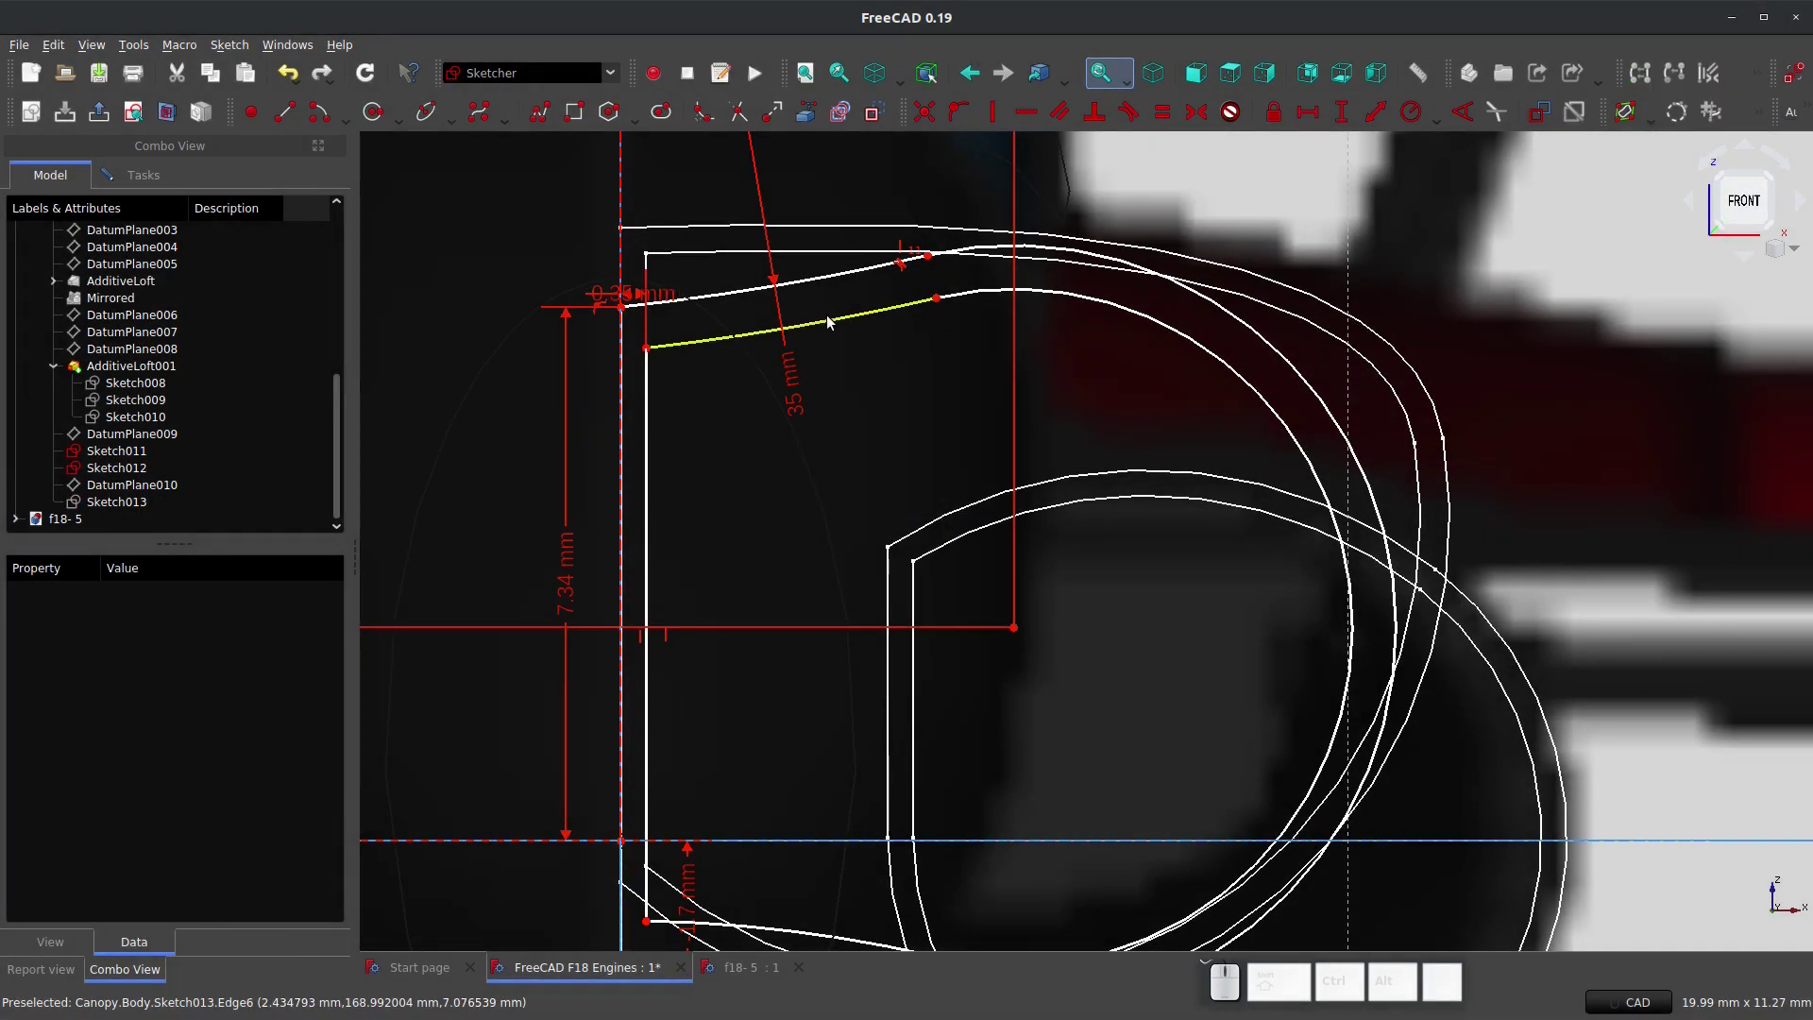
Step: Constrain the vertical distance between the upper corners of the inner and outer walls to 0.25 mm
scroll(929, 279, "up", 1)
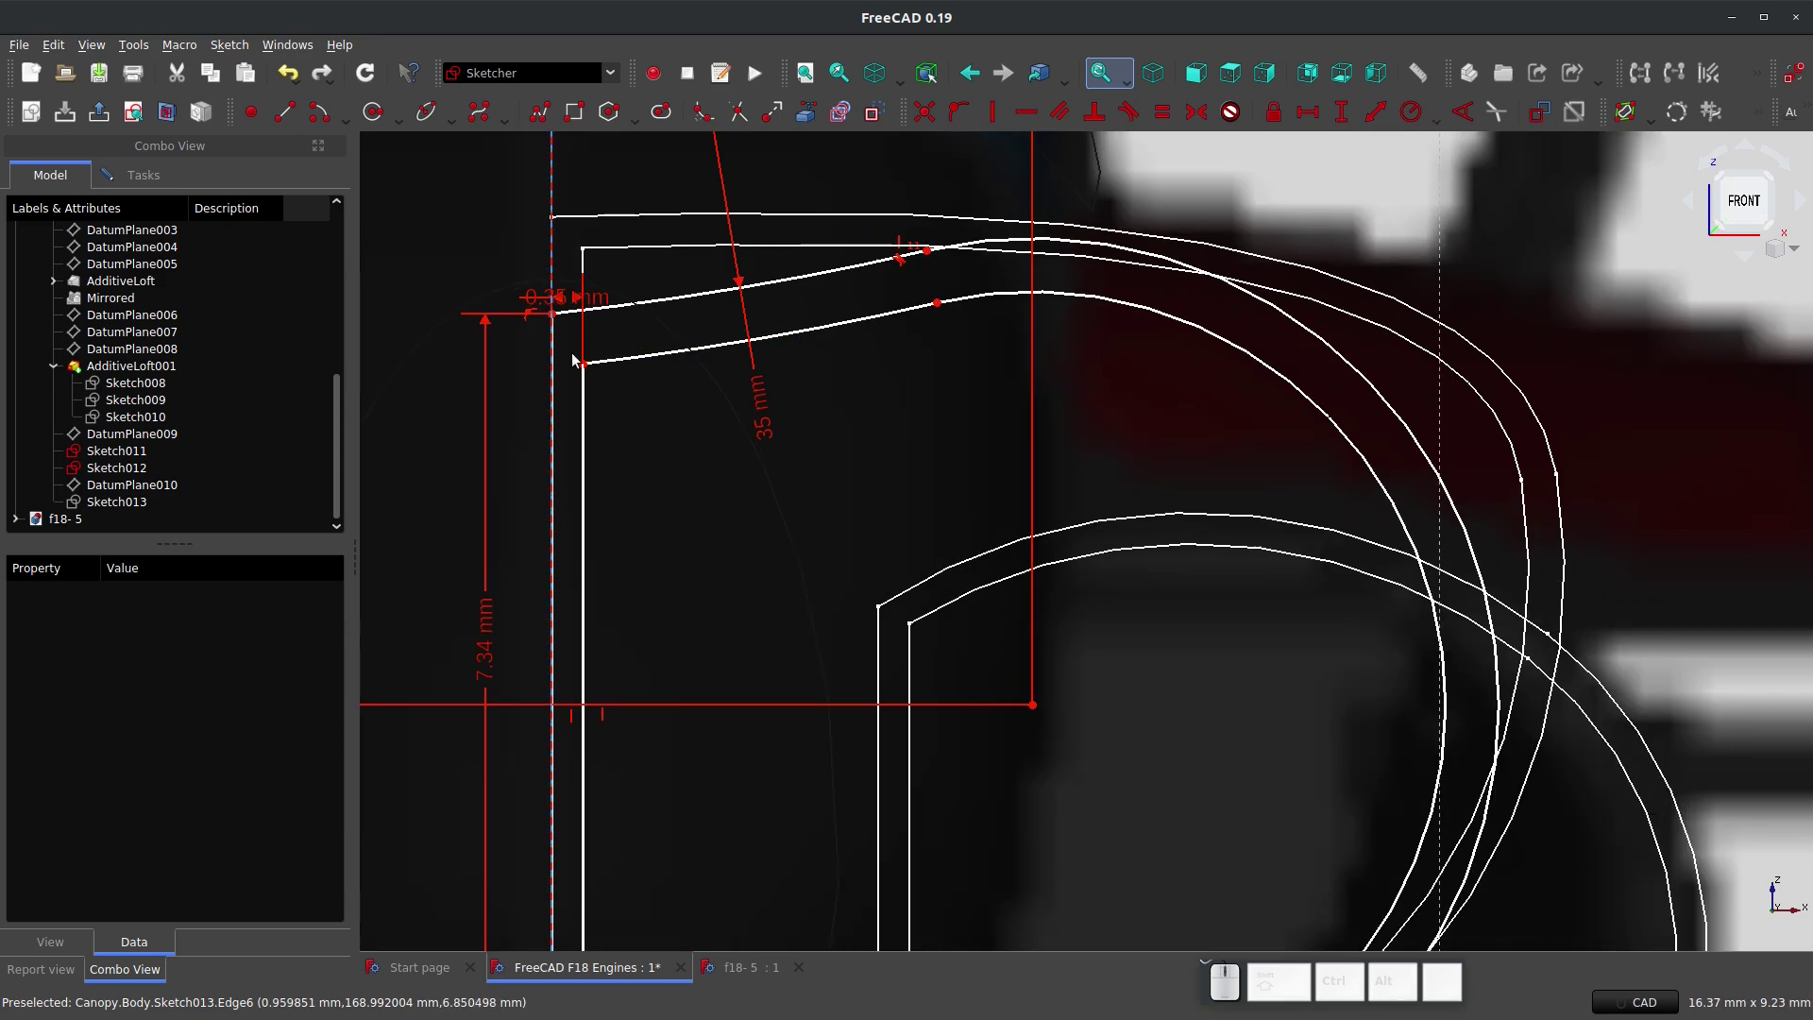
left_click(552, 315)
left_click(583, 363)
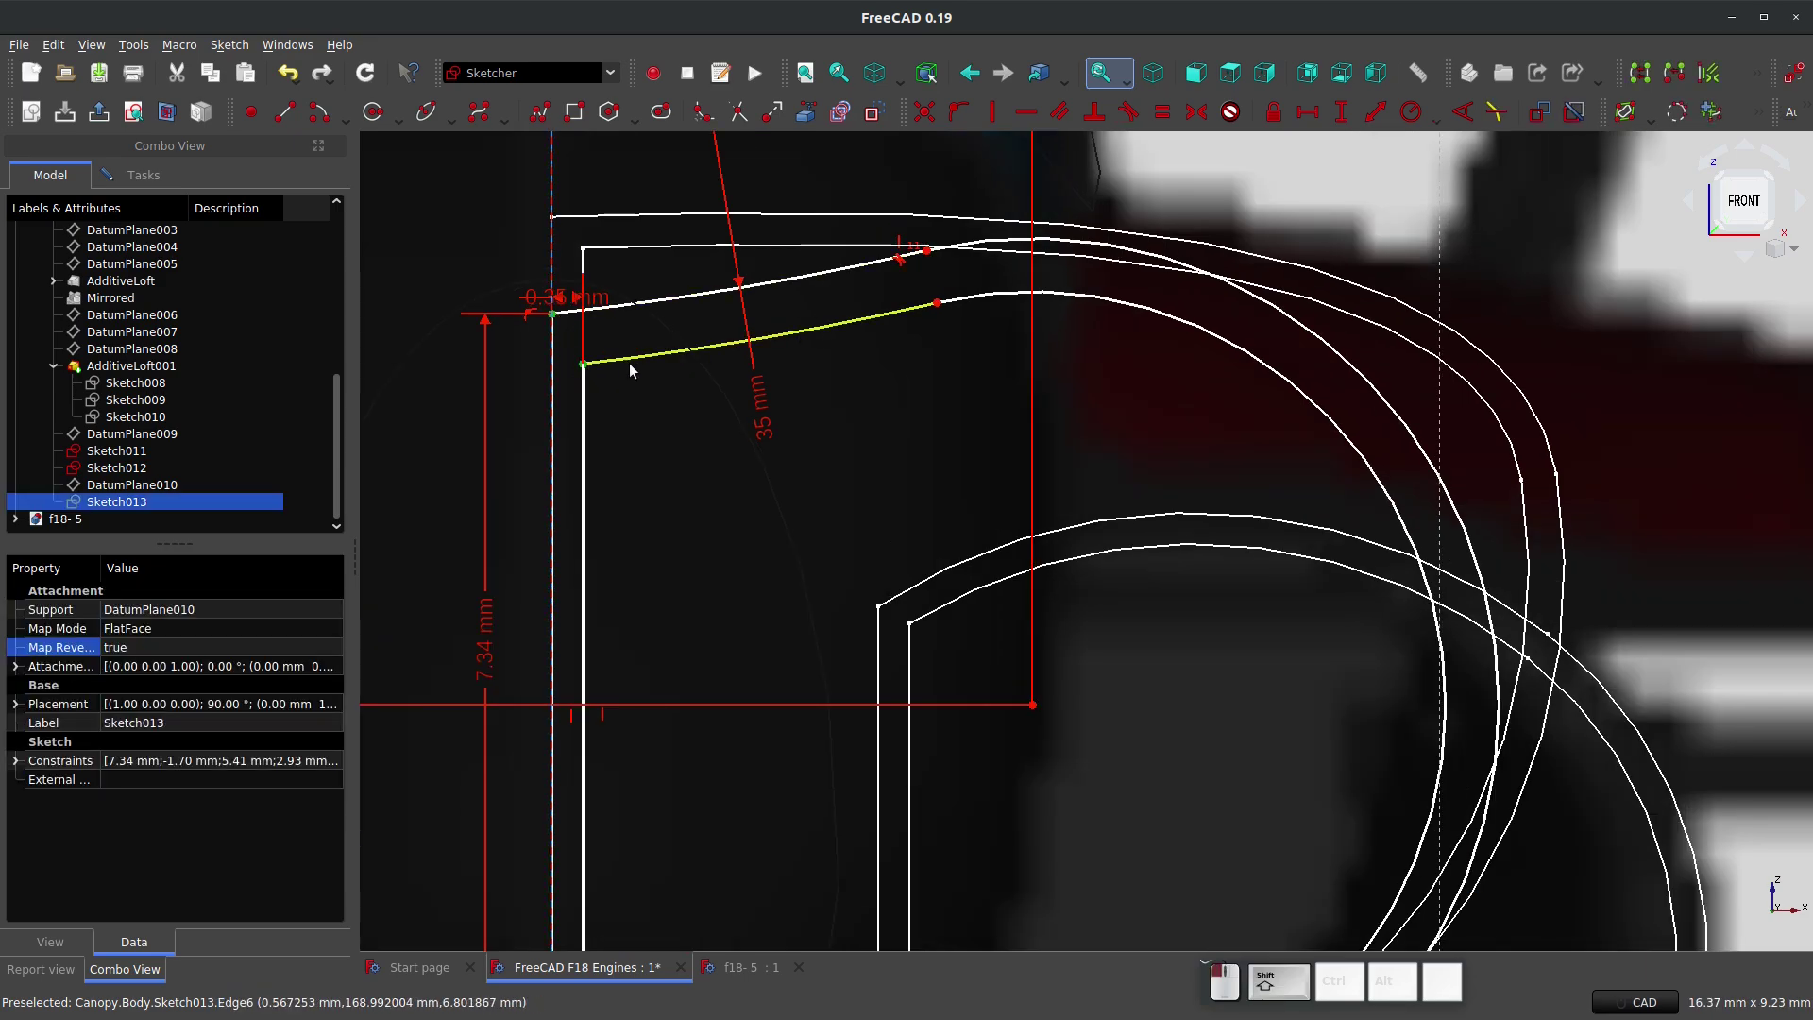
type("i0.25")
key("Return")
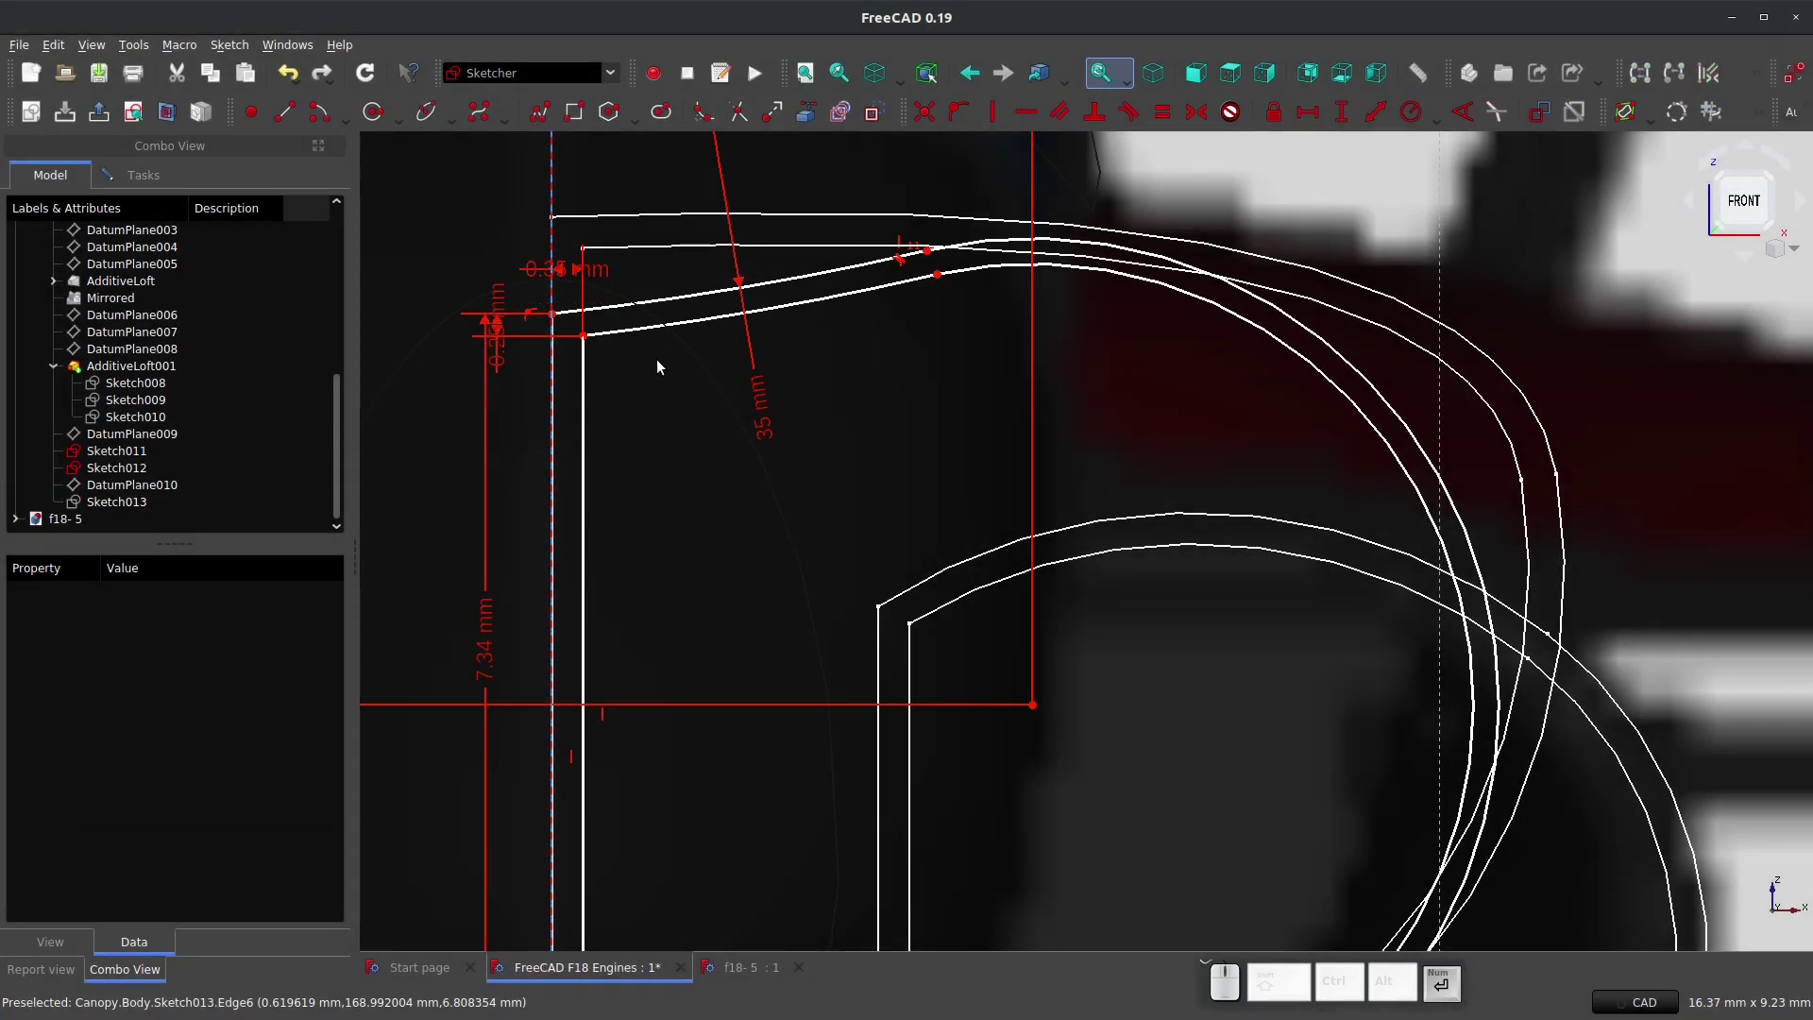
Step: Pull the joint of the lower inner arc and large inner arc clear of the outer wall and make the two arcs tangent
scroll(817, 370, "down", 3)
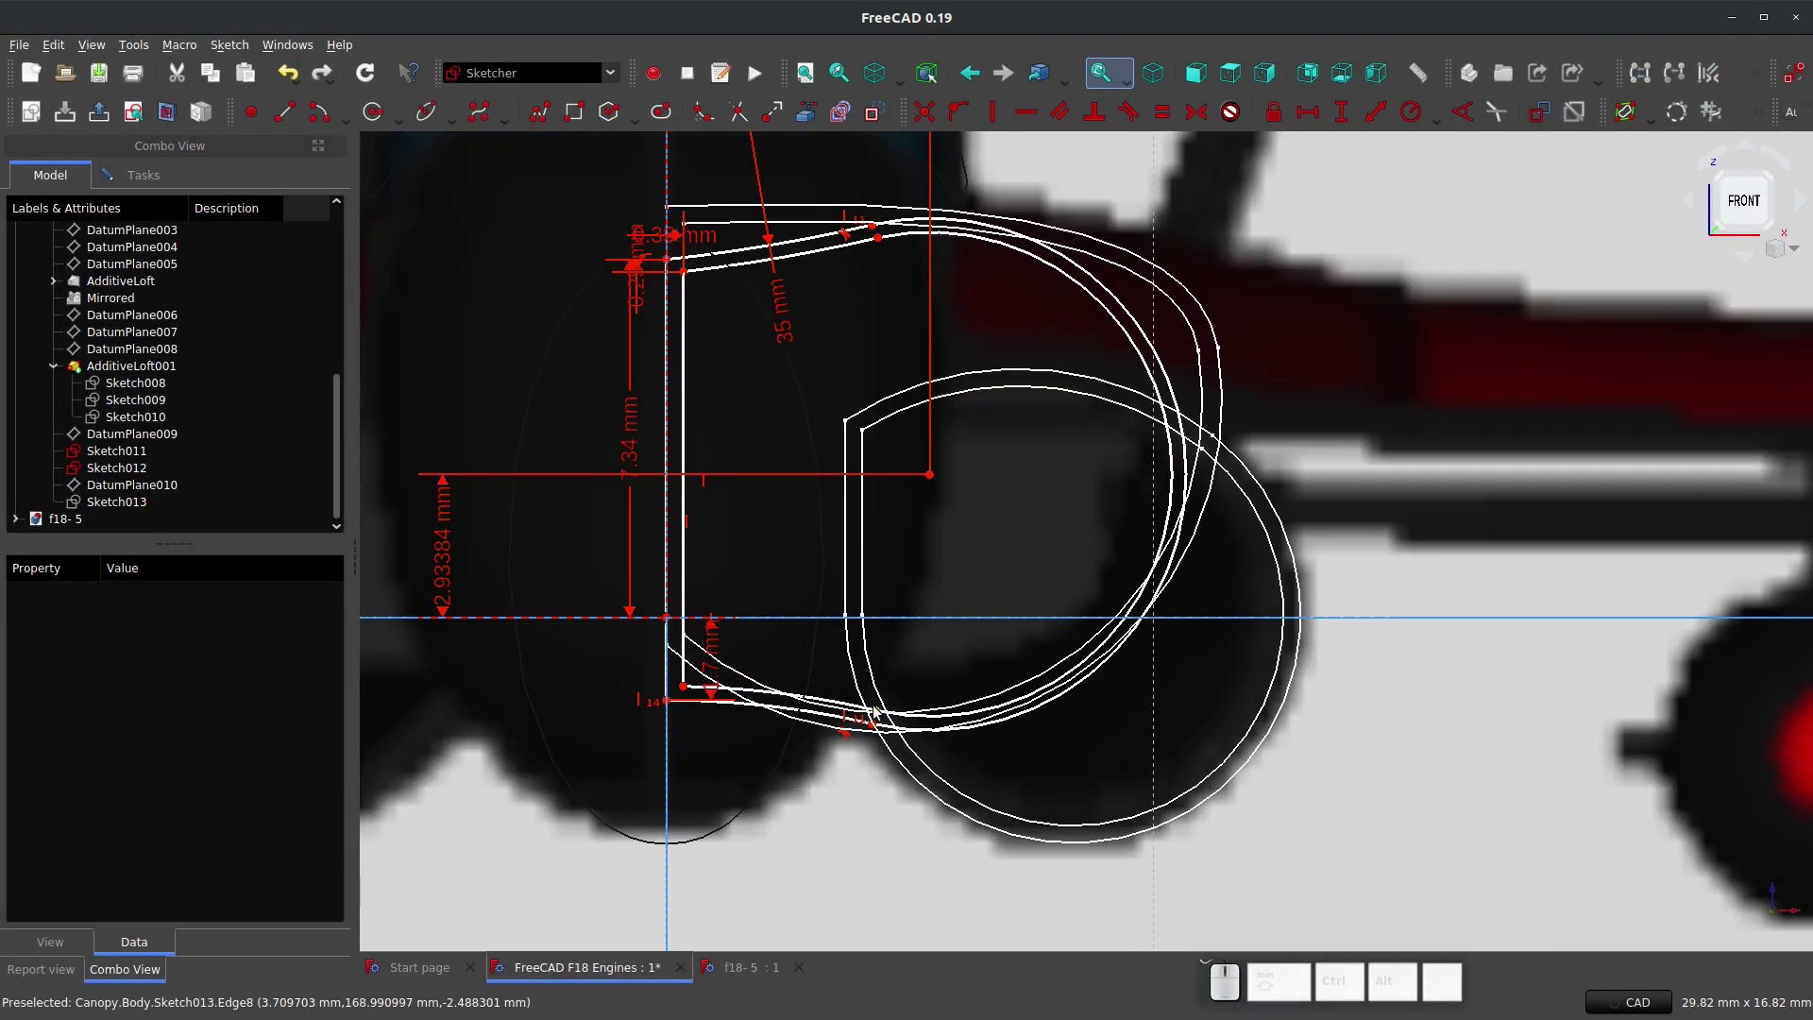
mouse_move(875, 710)
left_mouse_down()
mouse_move(745, 655)
mouse_move(763, 648)
left_mouse_up()
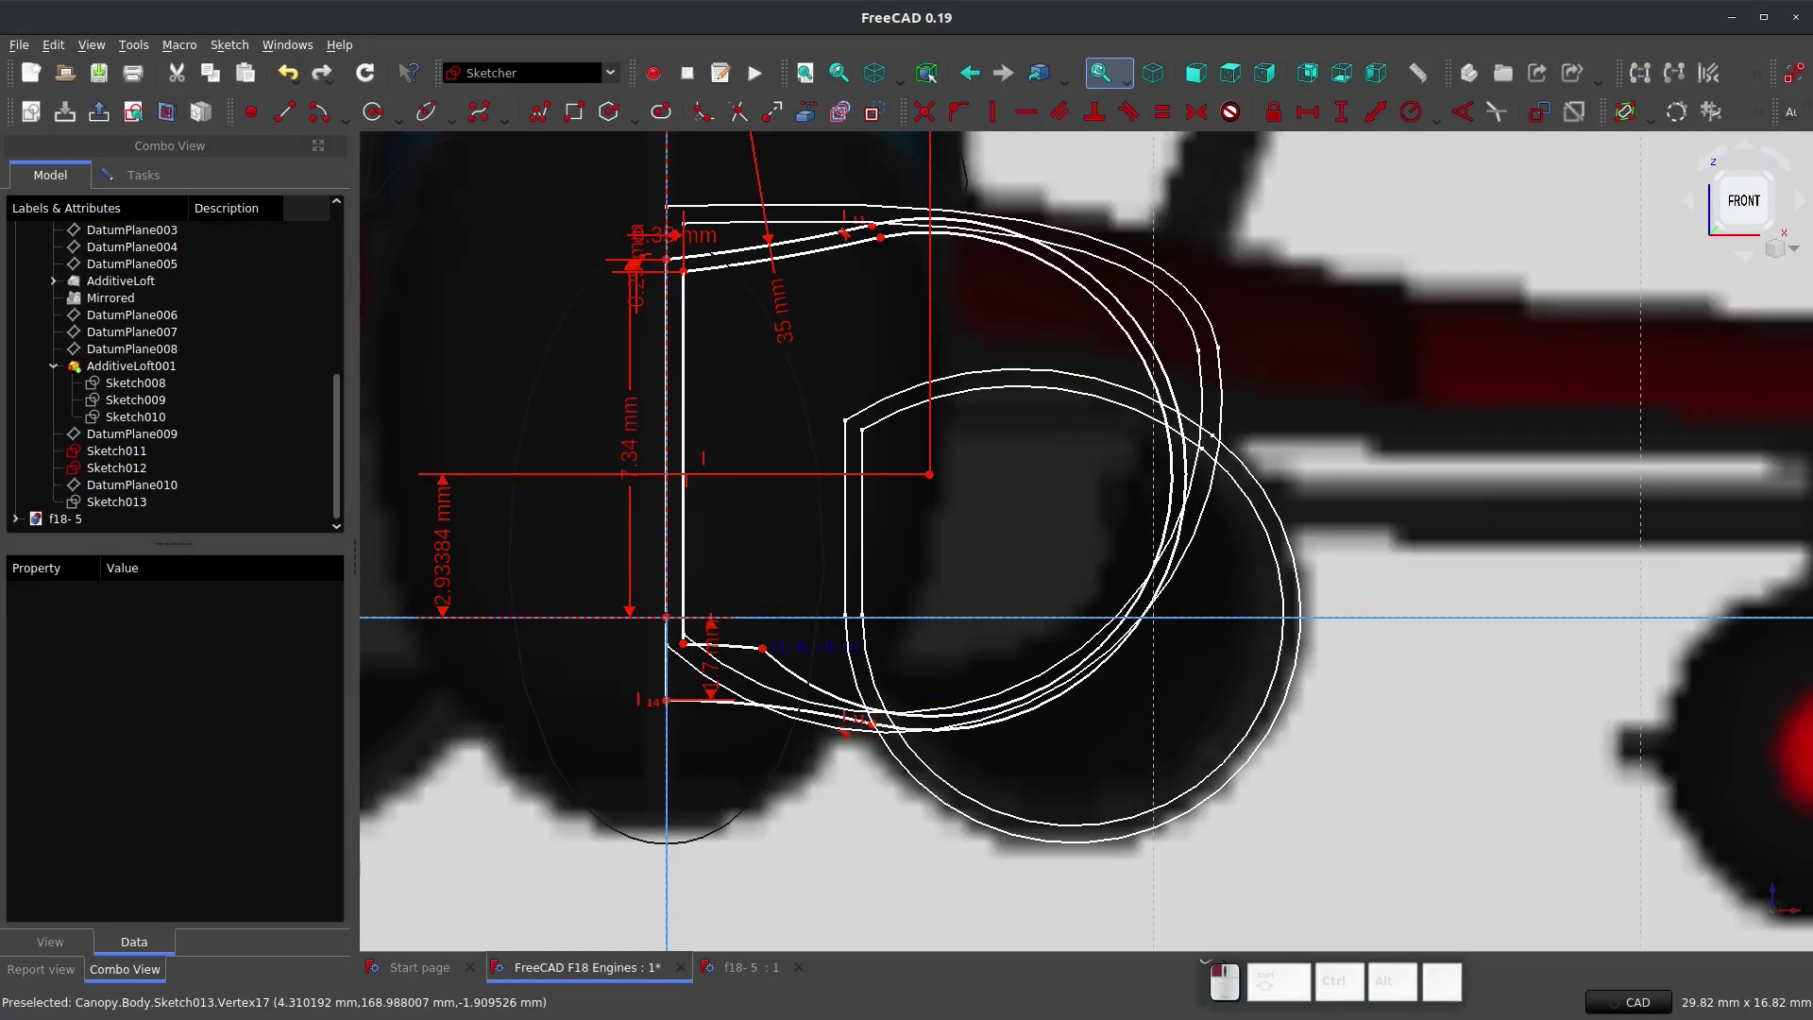
left_click(750, 647)
left_click(781, 660)
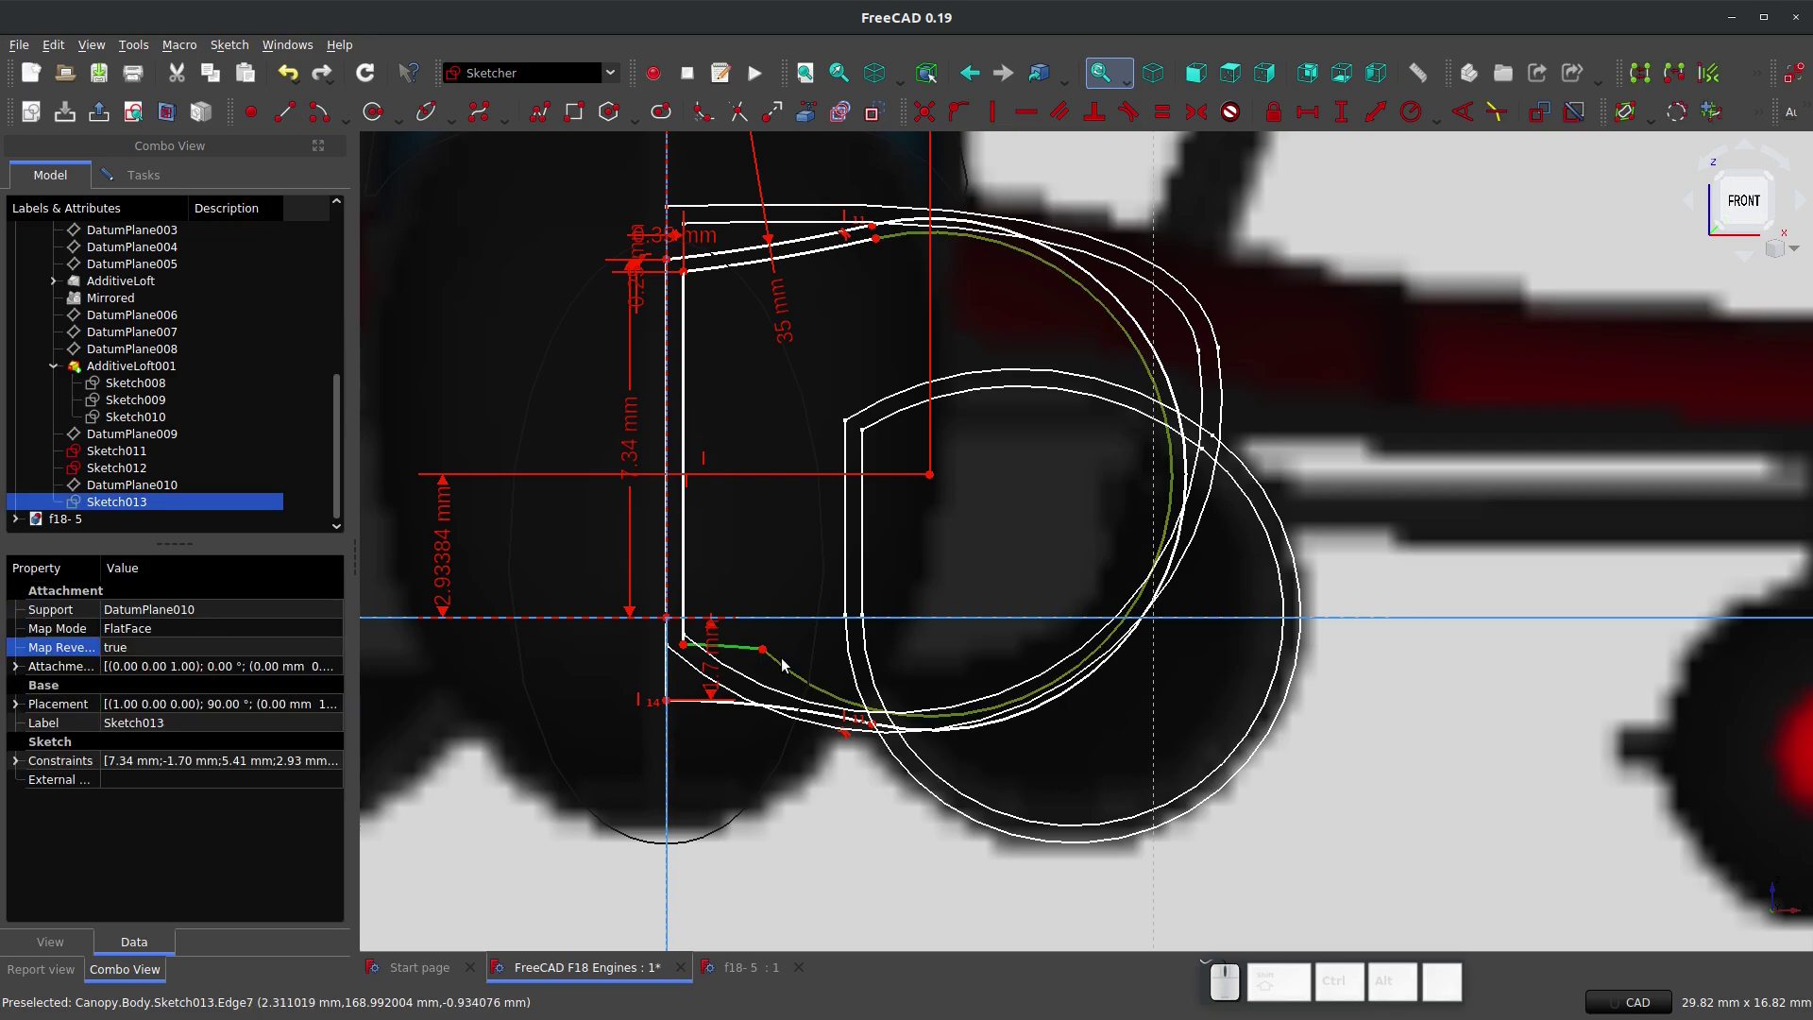
key("t")
left_click(1091, 554)
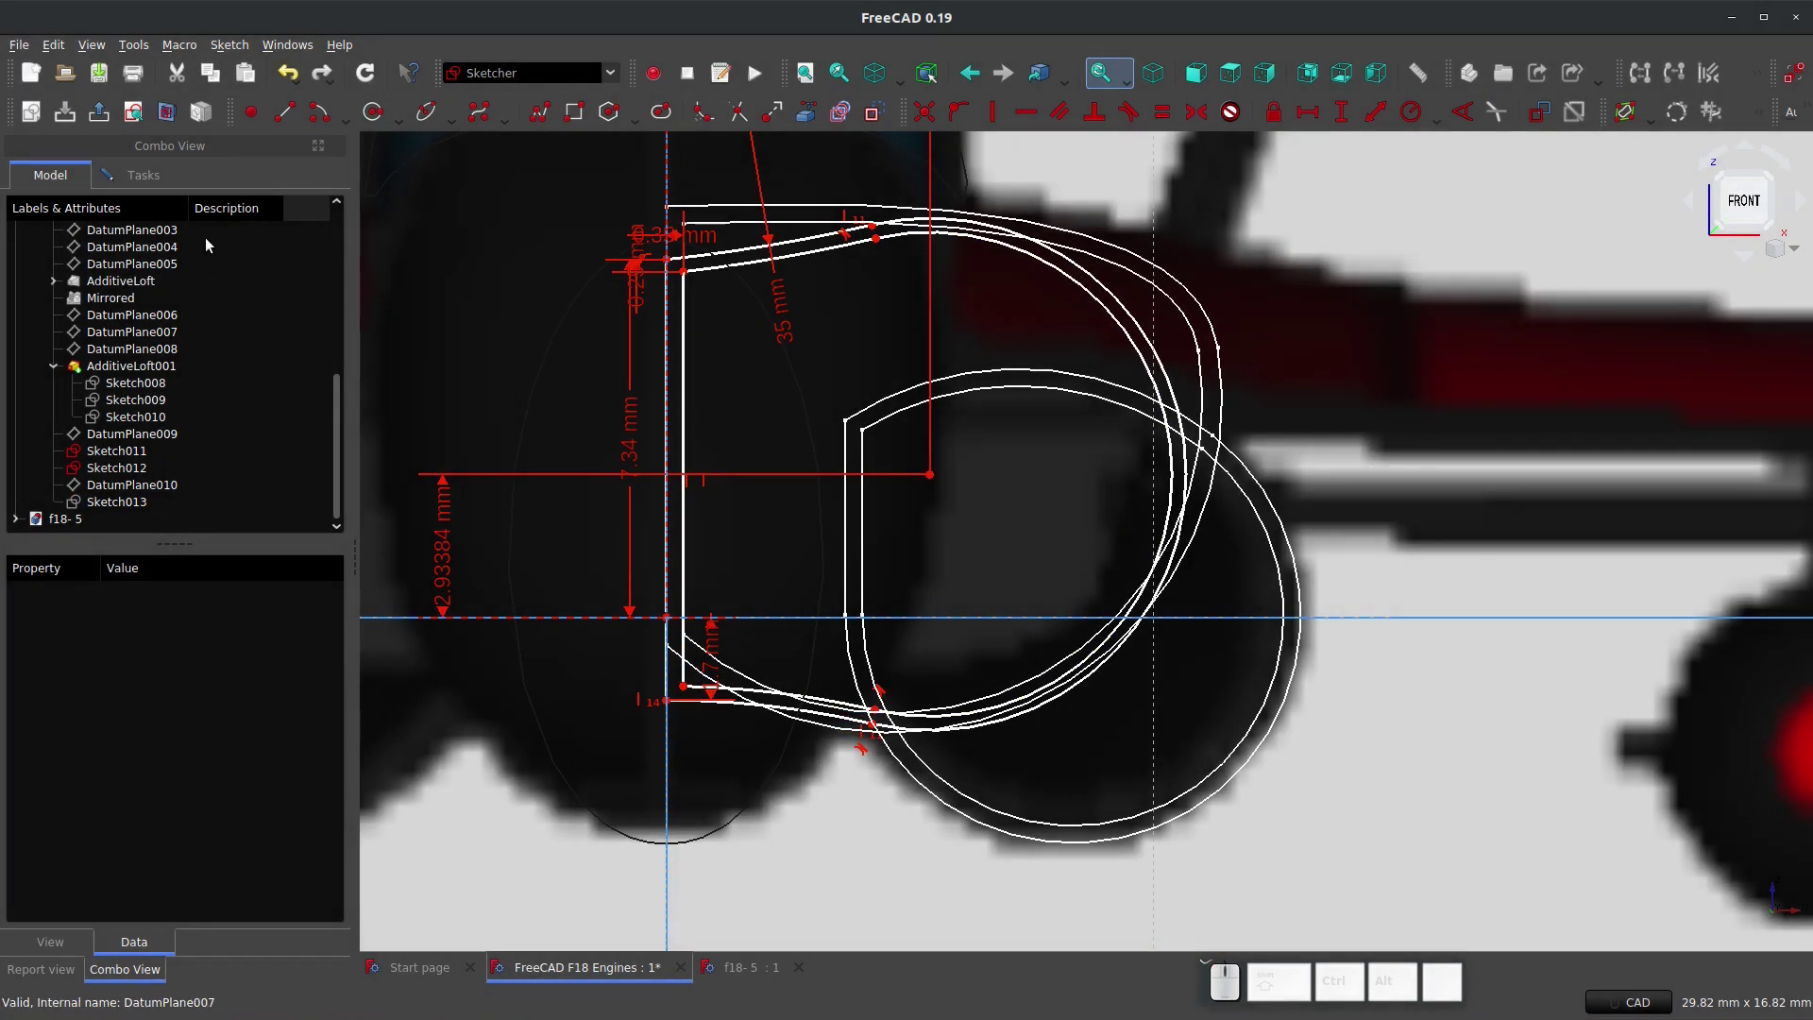
Step: Highlight the sketch's underconstrained geometry and test its freedom by moving the large inner arc's upper end
left_click(144, 175)
left_click(215, 297)
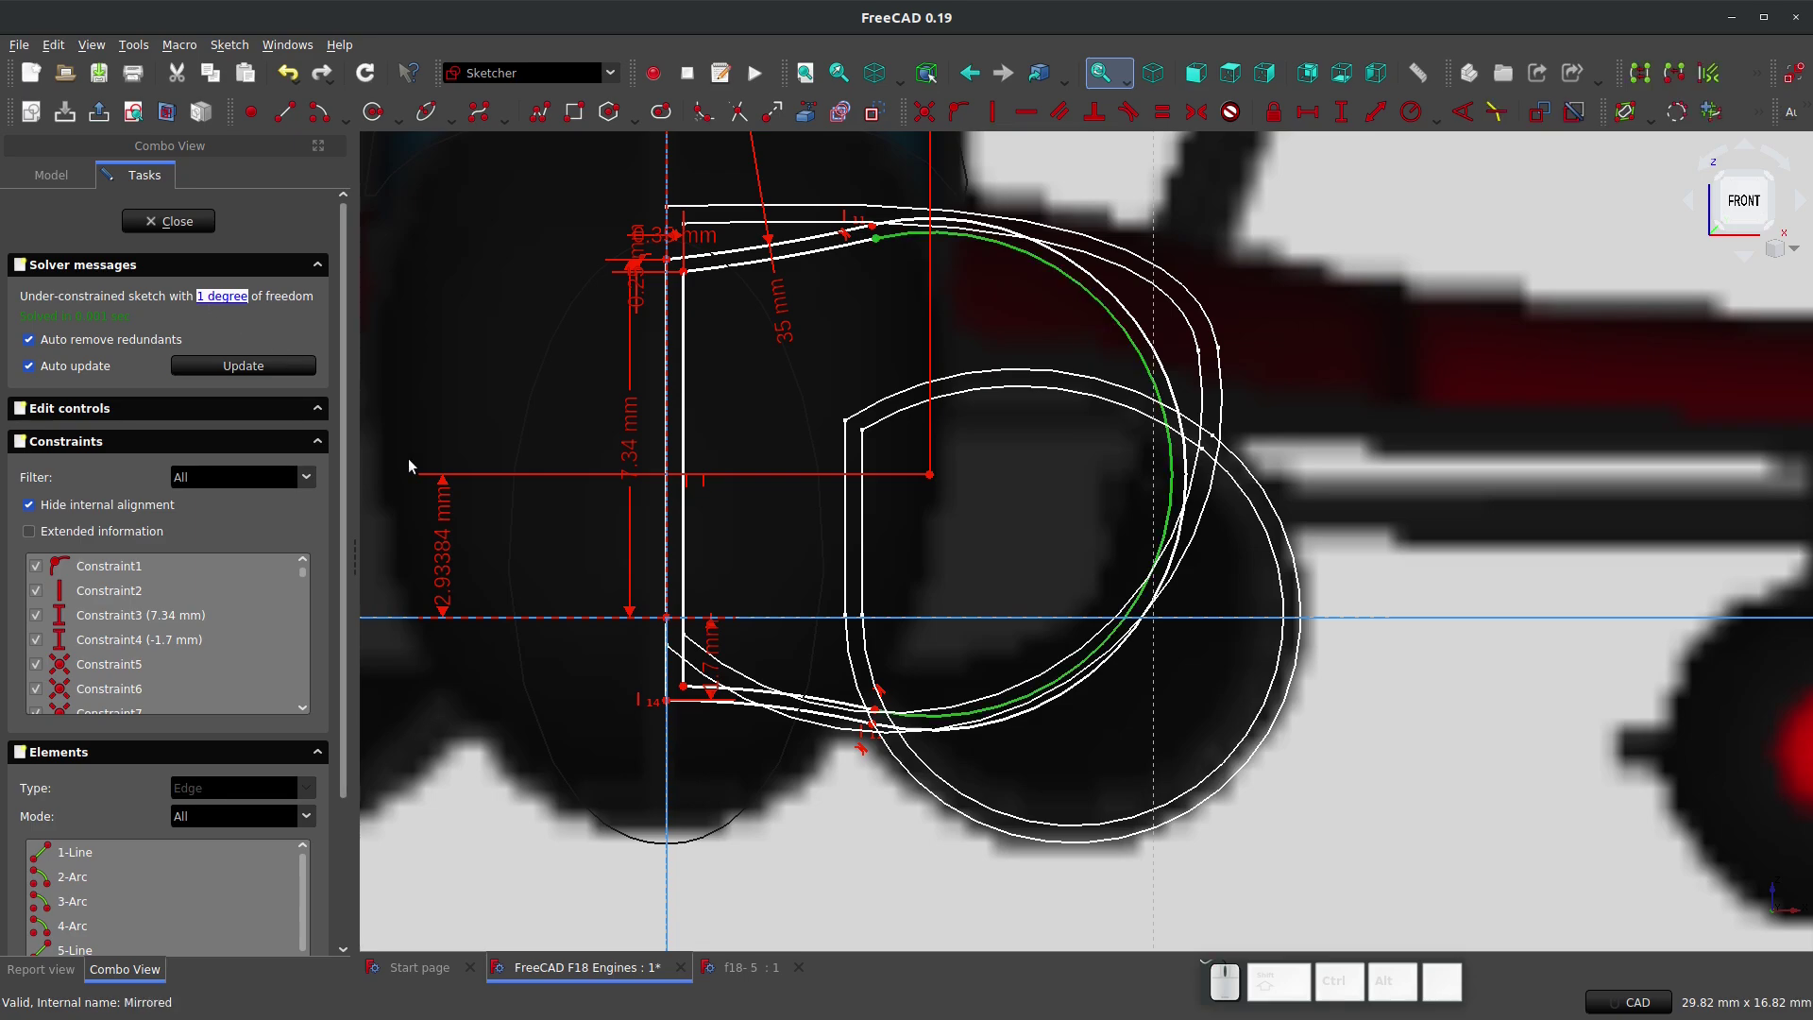
left_click(1073, 484)
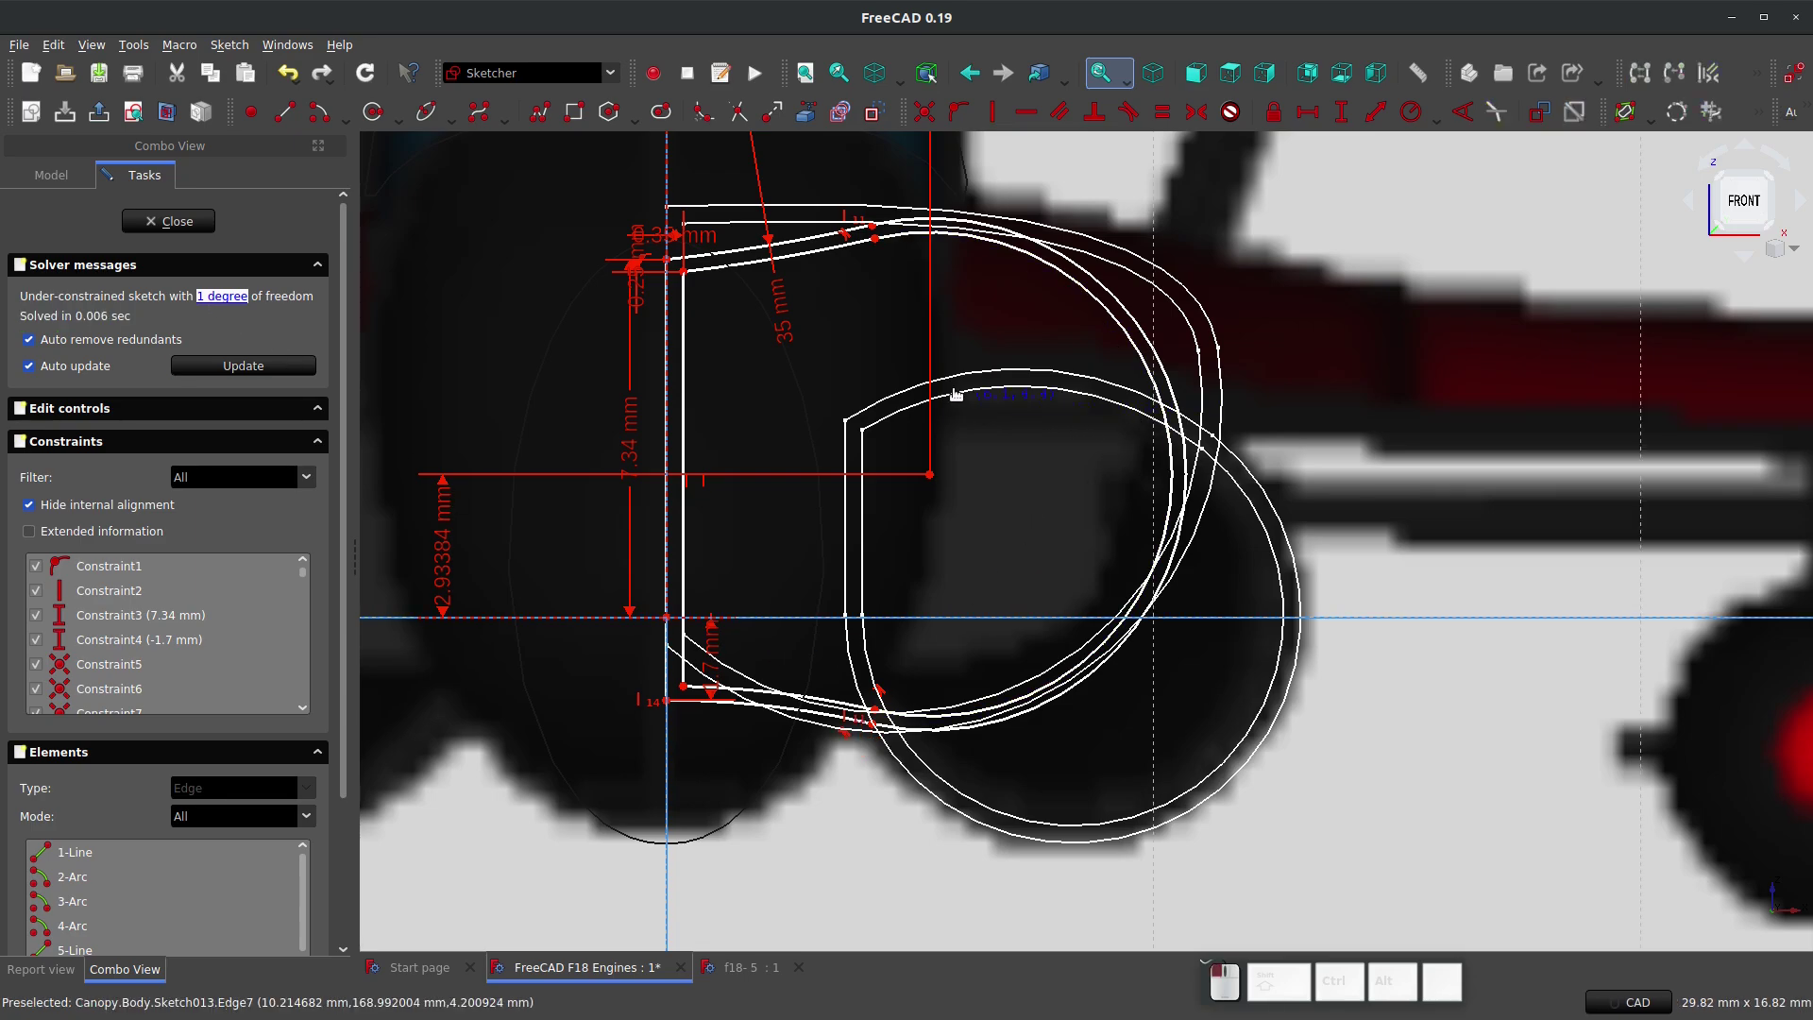
left_click_drag(955, 393, 954, 389)
mouse_move(874, 239)
left_mouse_down()
mouse_move(965, 244)
mouse_move(845, 245)
left_mouse_up()
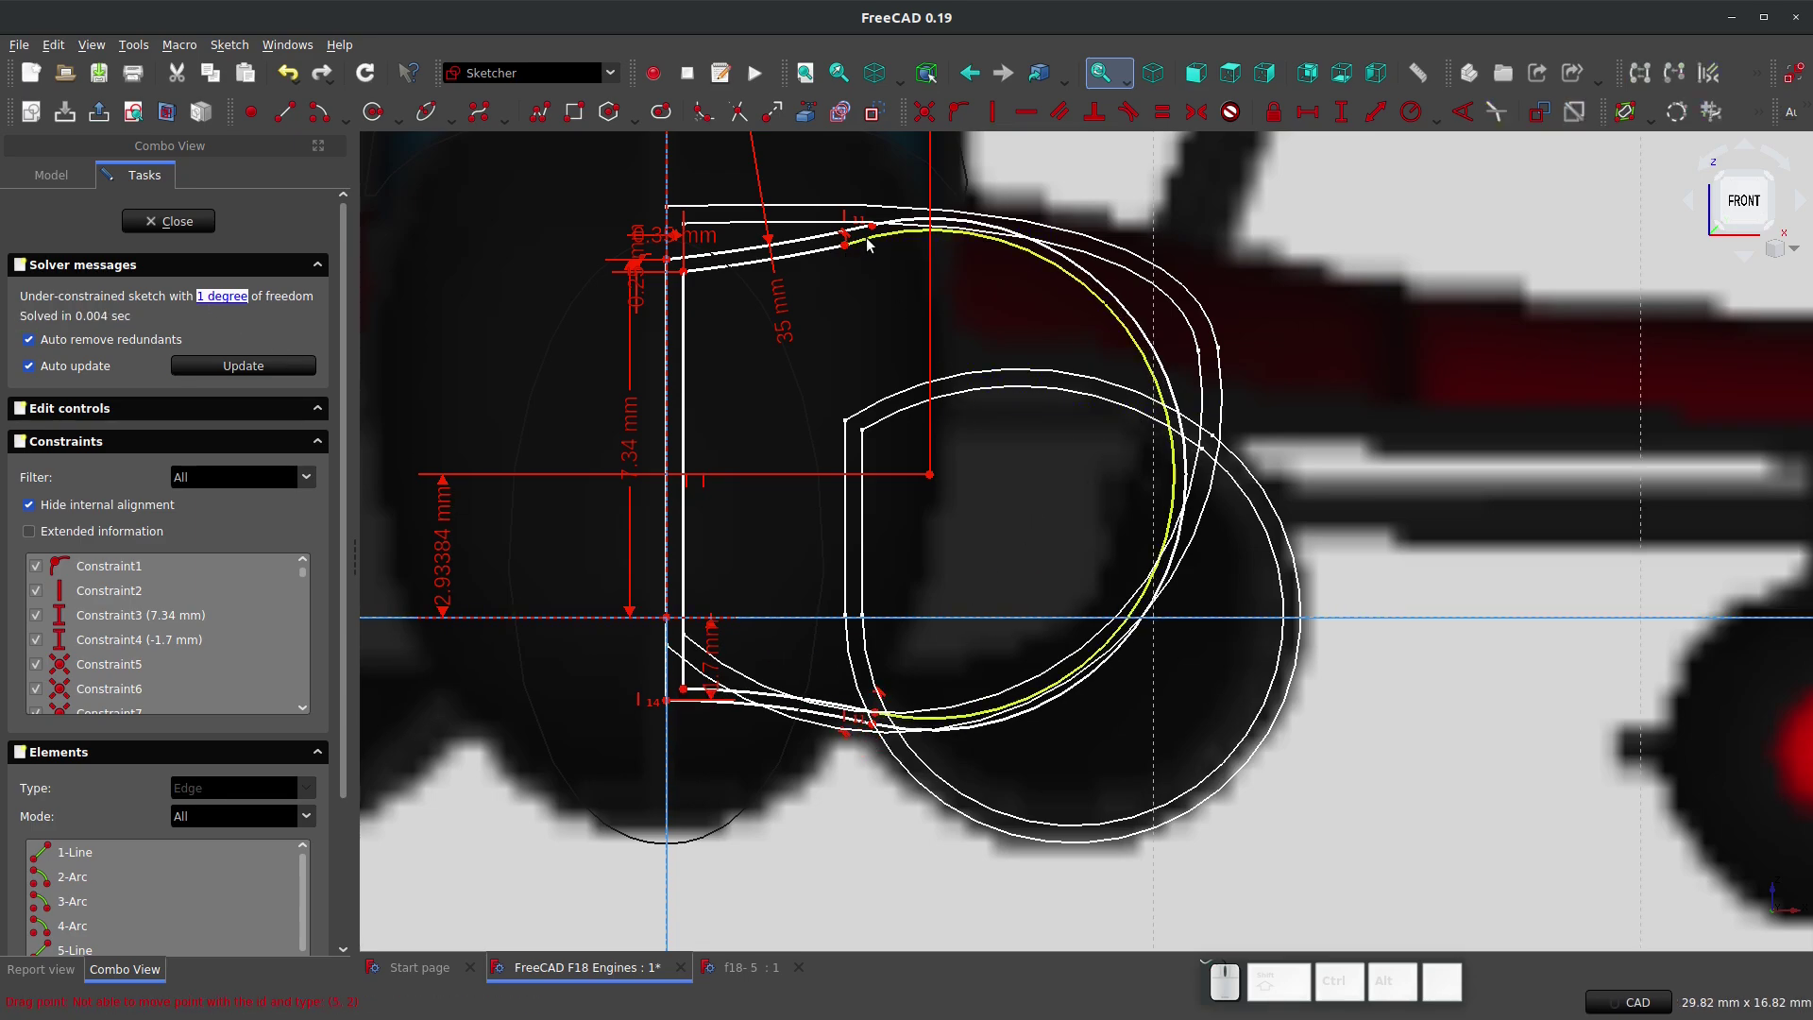
Step: Make the upper inner arc tangent to the large inner arc and close the sketch
left_click(869, 244)
left_click(827, 252)
key("t")
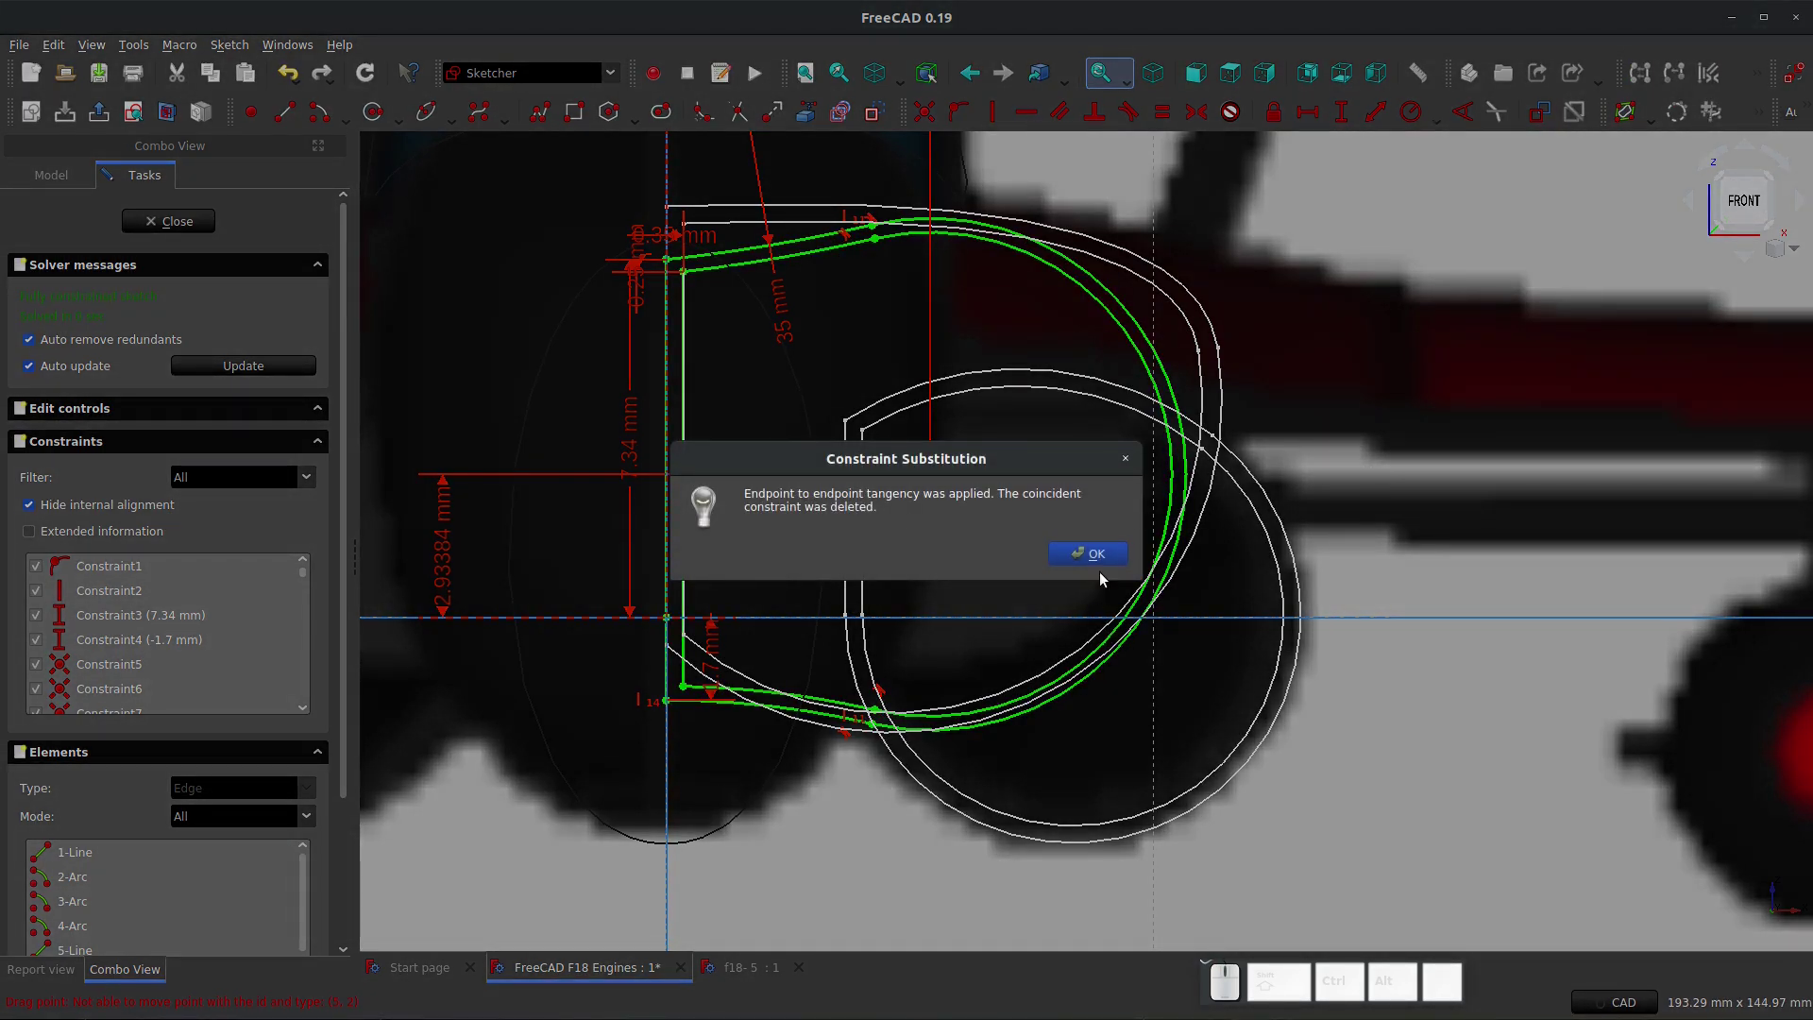
left_click(1095, 565)
left_click(161, 222)
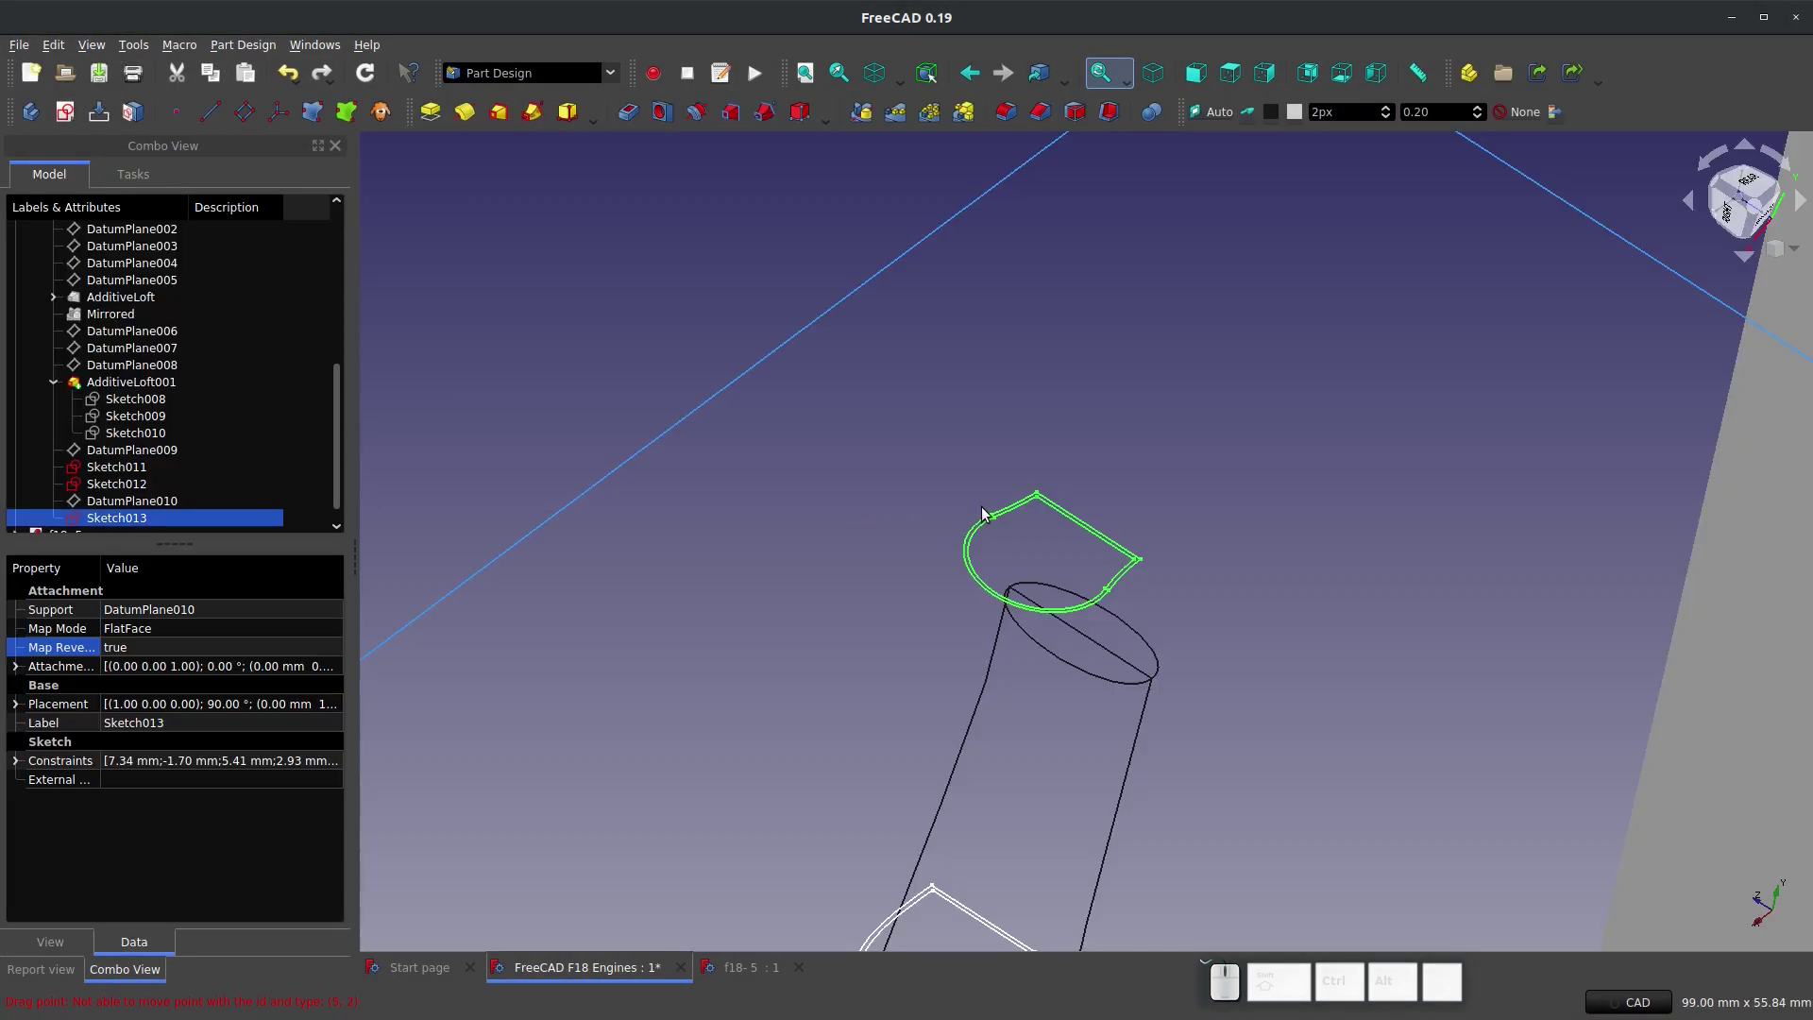
Step: Create an additive loft with Sketch011 as the profile and Sketch012 and Sketch013 as its sections
mouse_move(986, 514)
middle_mouse_down()
mouse_move(790, 609)
mouse_move(1007, 477)
mouse_move(1007, 369)
middle_mouse_up()
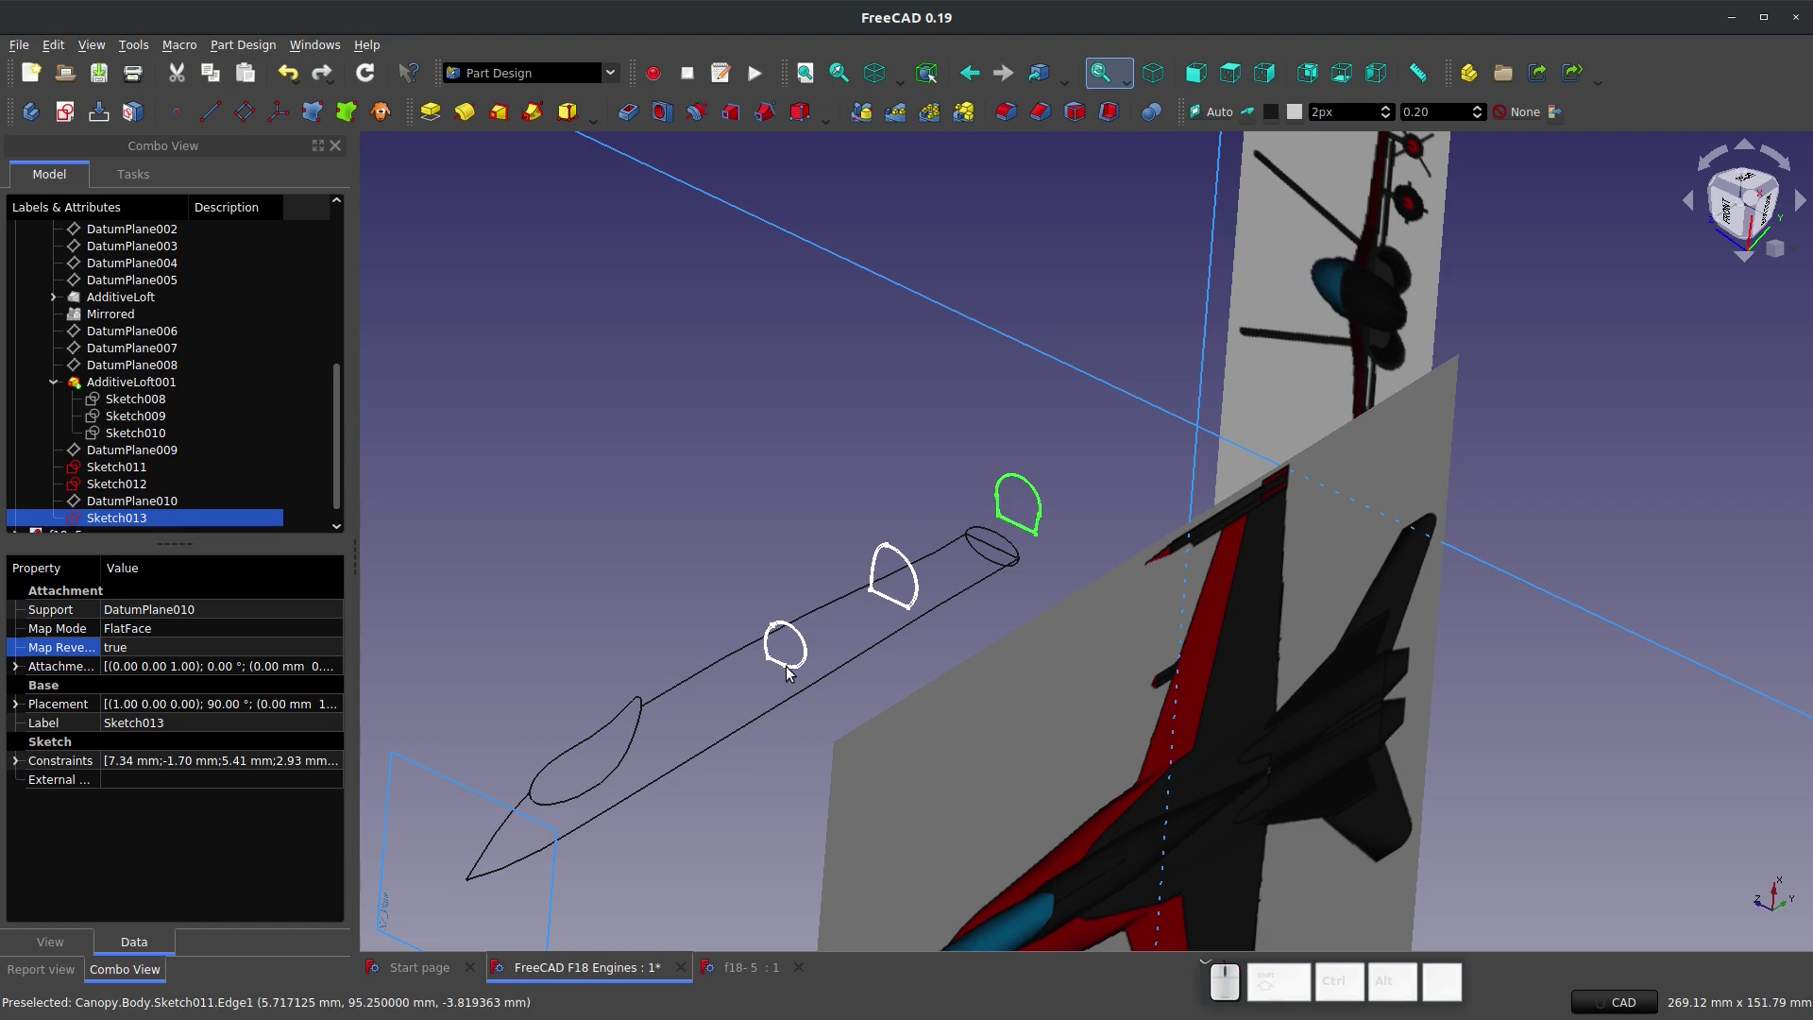
left_click(796, 594)
scroll(870, 653, "up", 3)
mouse_move(870, 651)
middle_mouse_down()
mouse_move(987, 636)
mouse_move(849, 793)
mouse_move(746, 383)
mouse_move(1064, 372)
mouse_move(1129, 429)
mouse_move(836, 739)
mouse_move(855, 659)
middle_mouse_up()
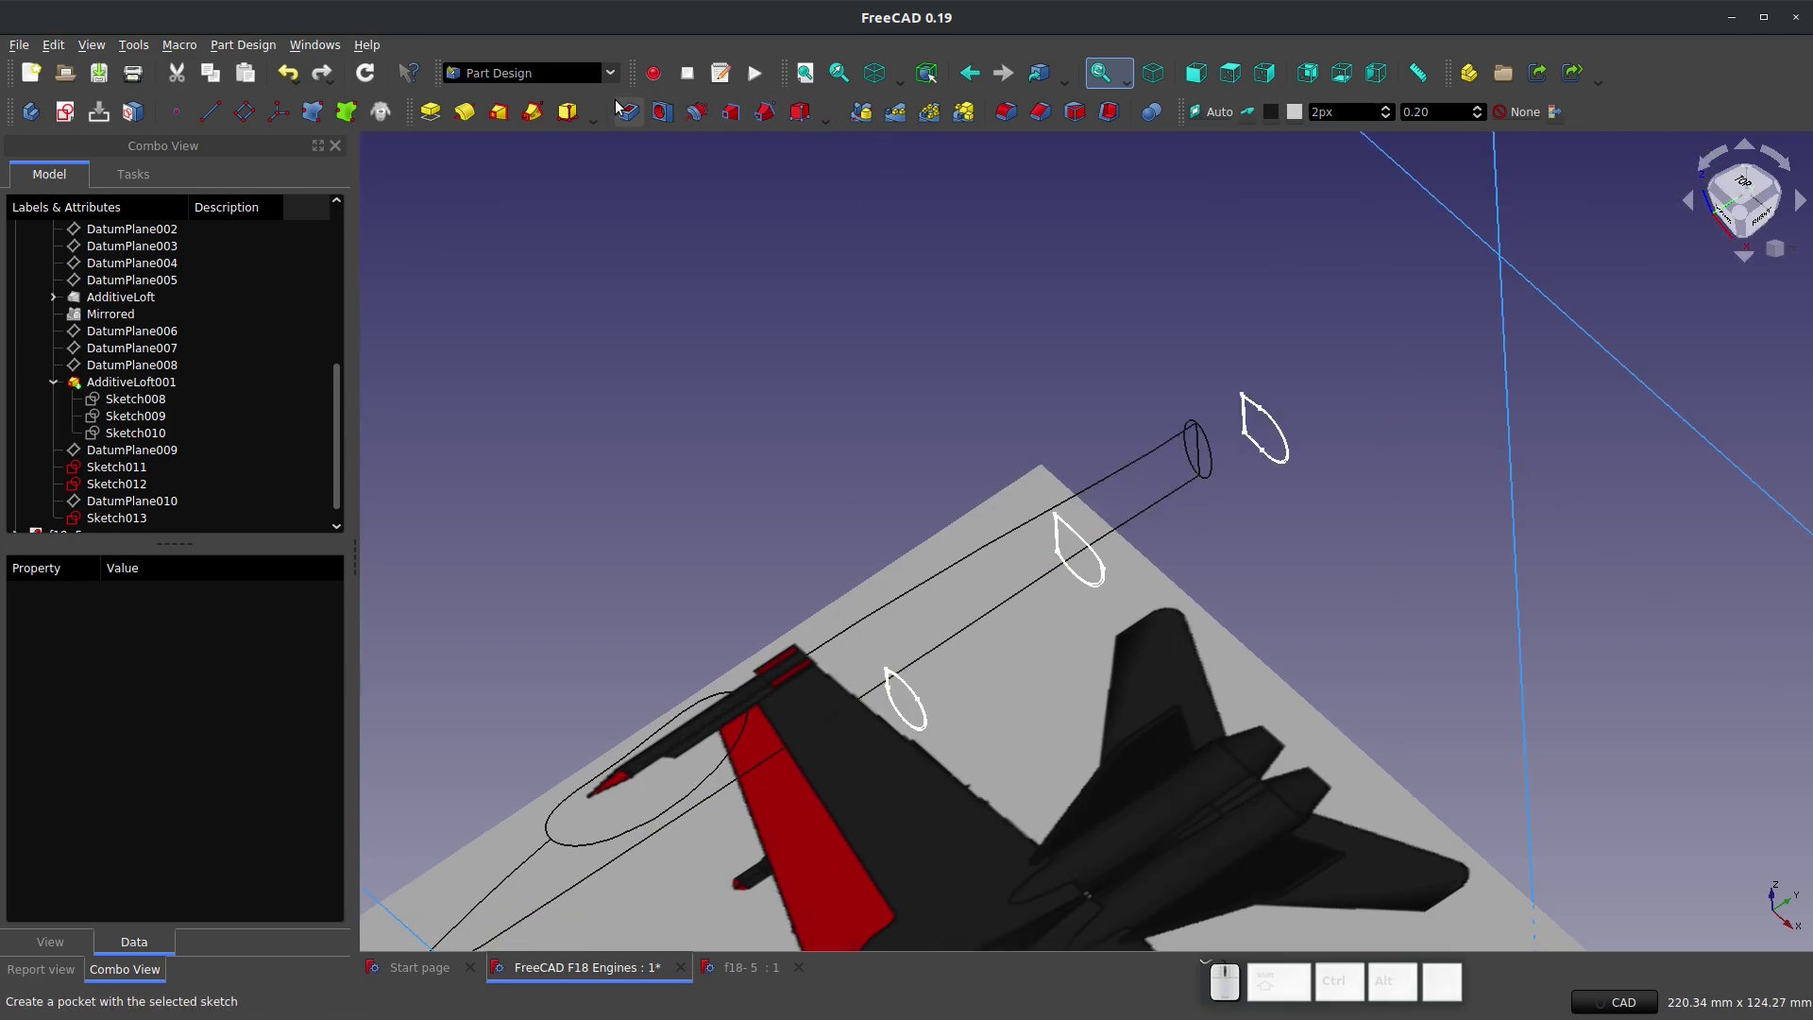
left_click(497, 112)
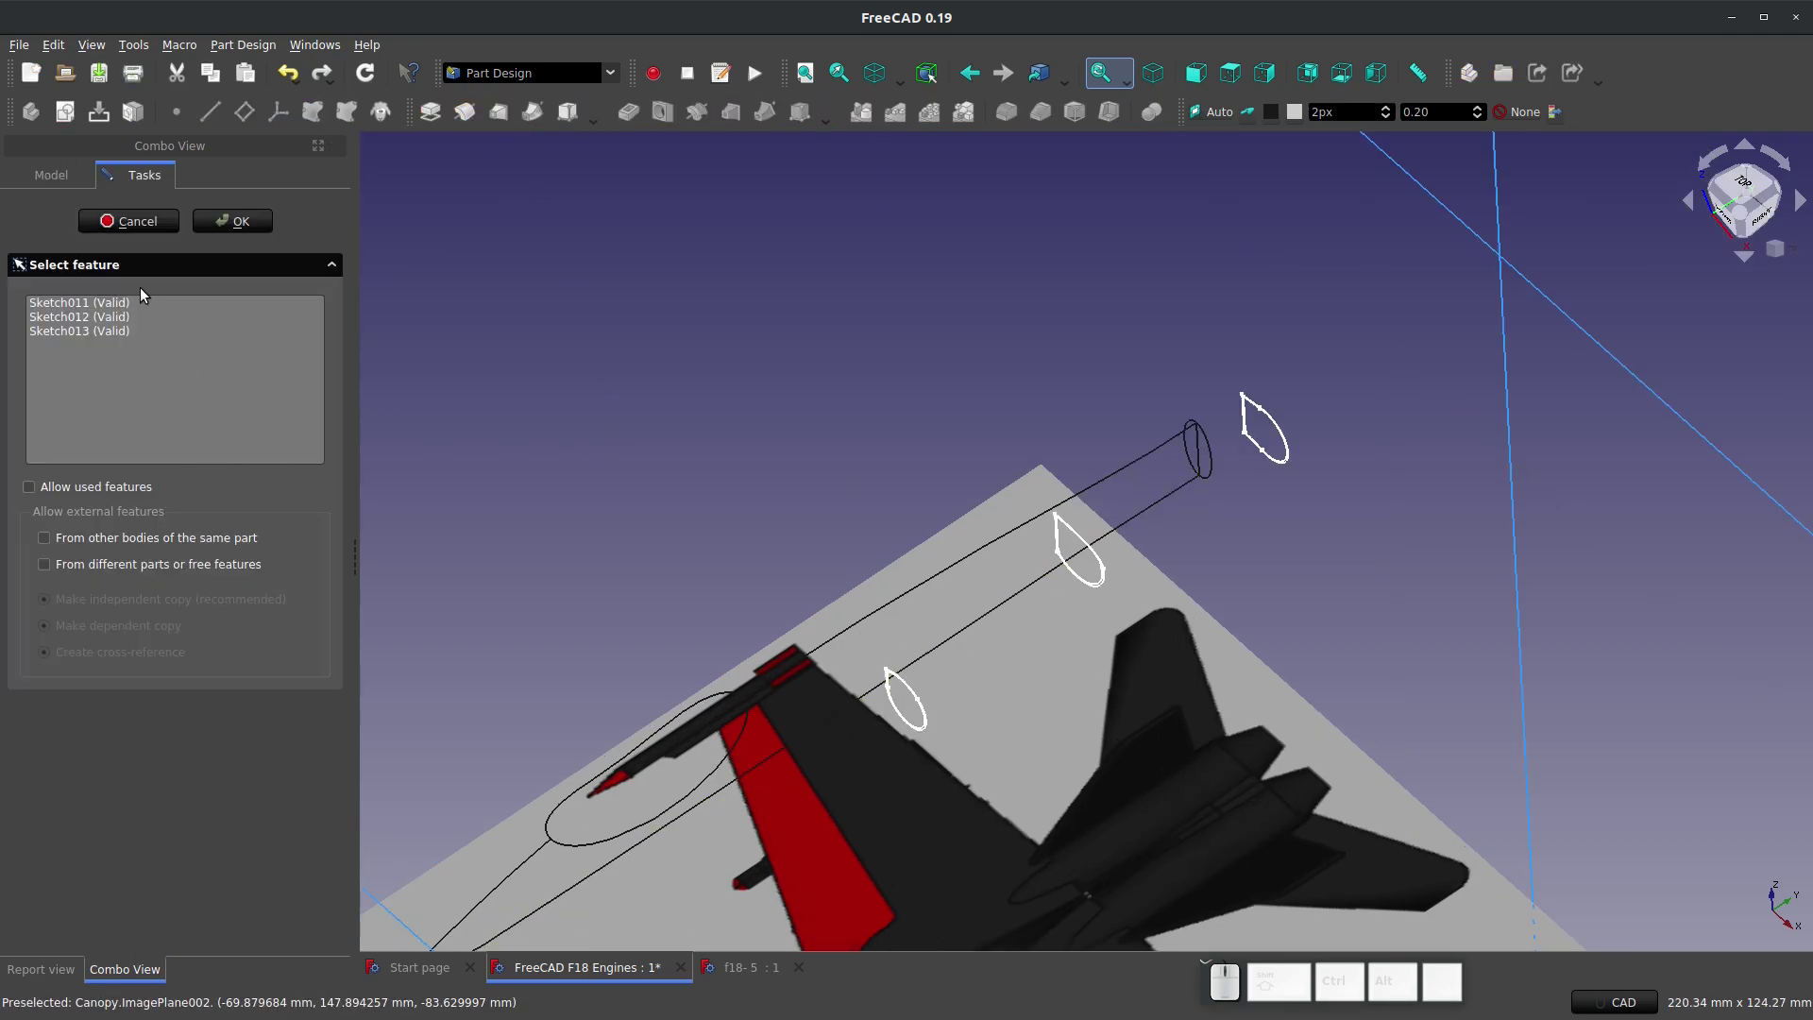
left_click(114, 303)
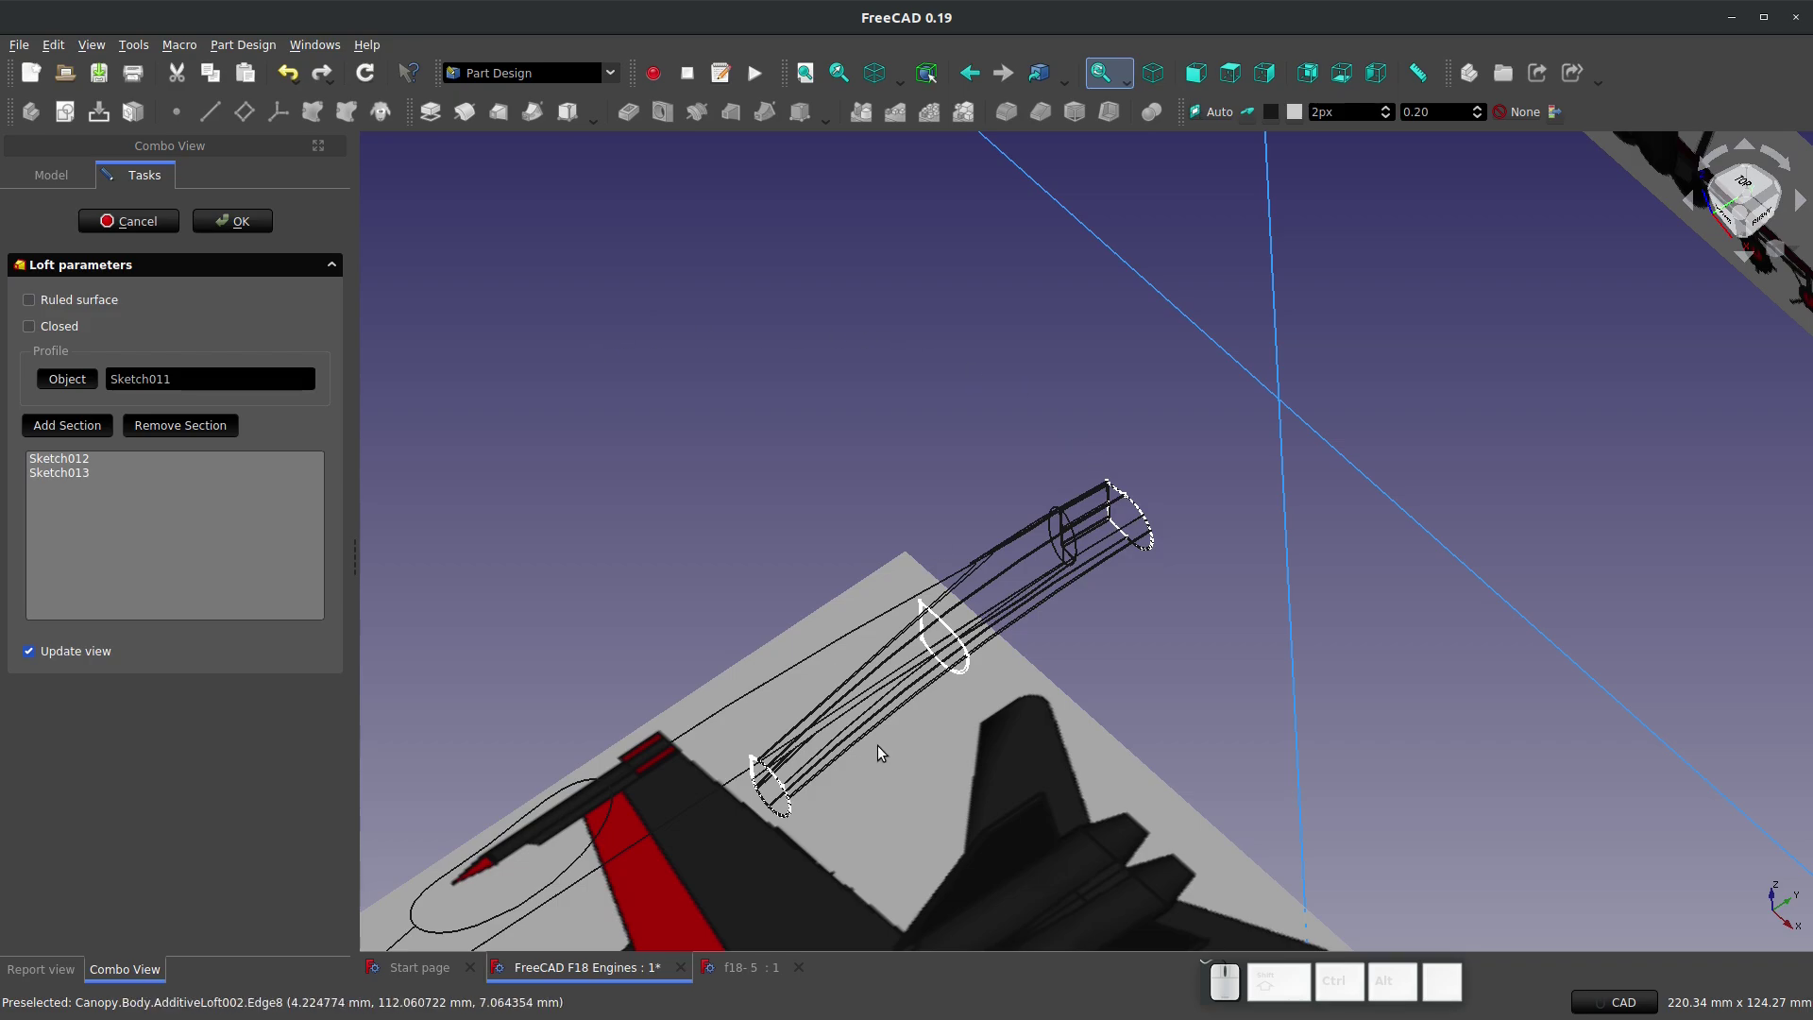
Step: Set the display style to As is and examine the shaded engine loft preview from another angle
left_click(898, 84)
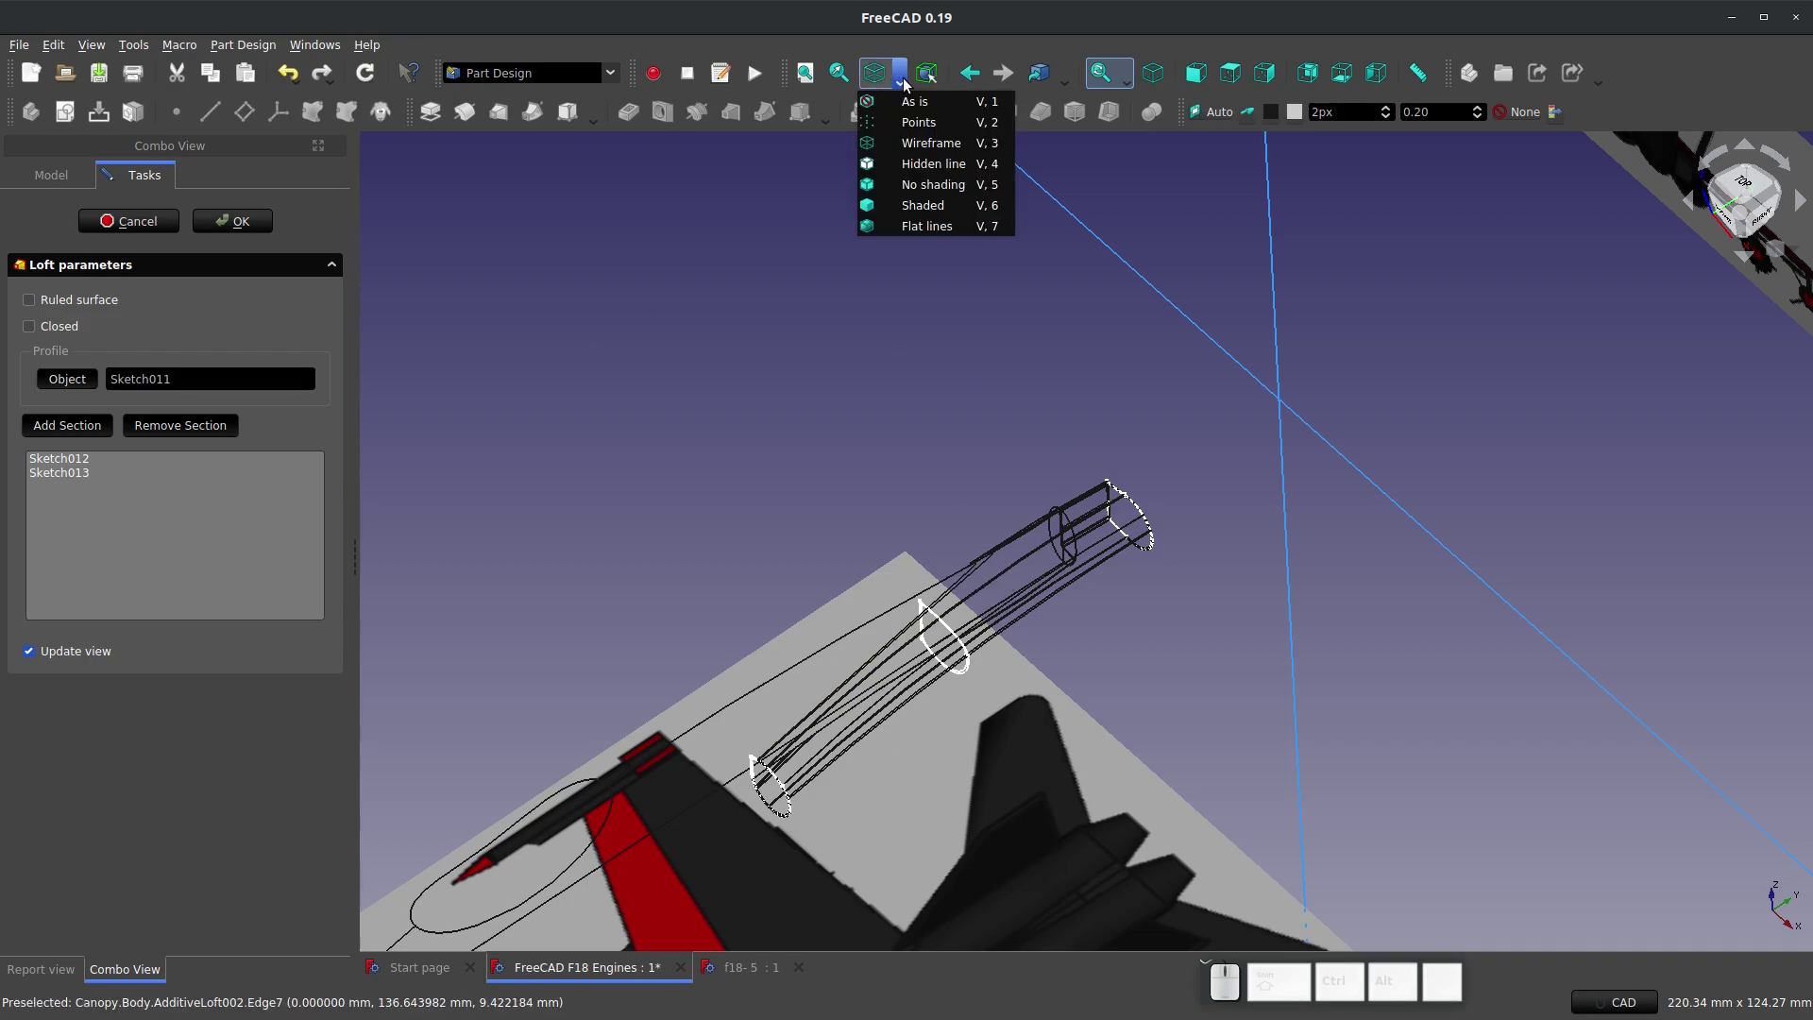
left_click(900, 102)
scroll(890, 387, "down", 1)
scroll(899, 619, "up", 3)
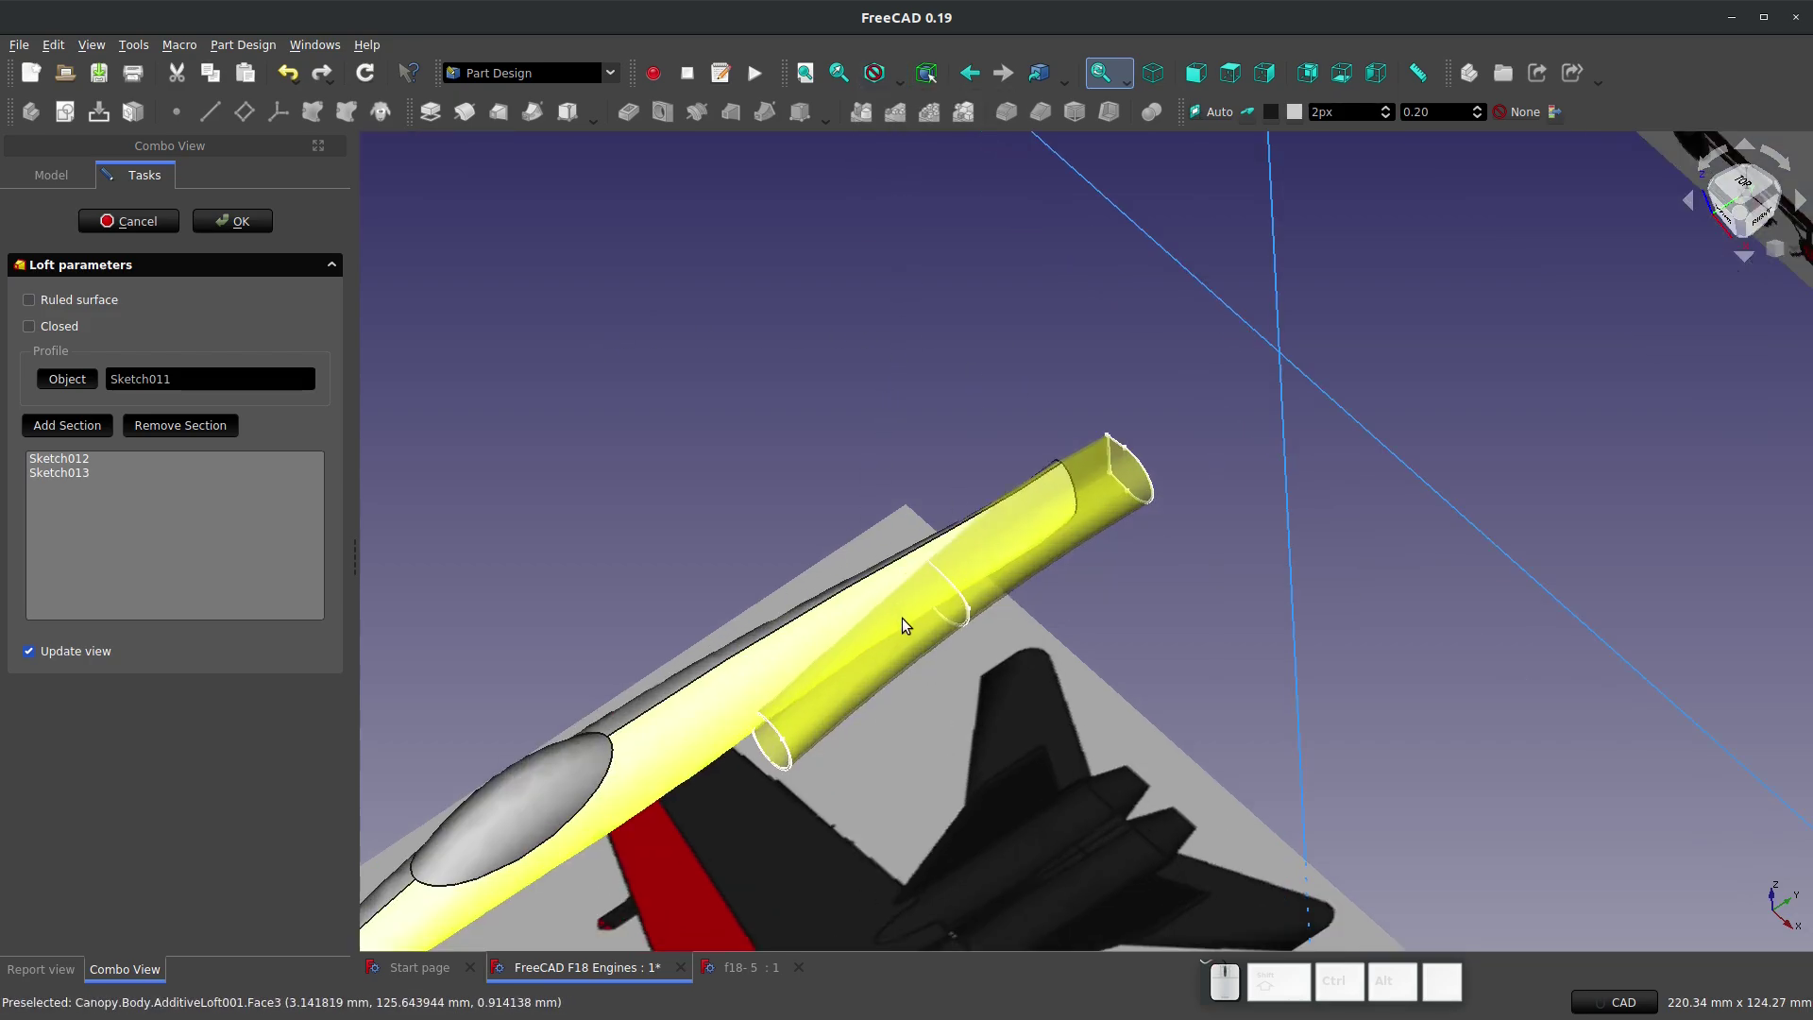
middle_click_drag(898, 620, 803, 561)
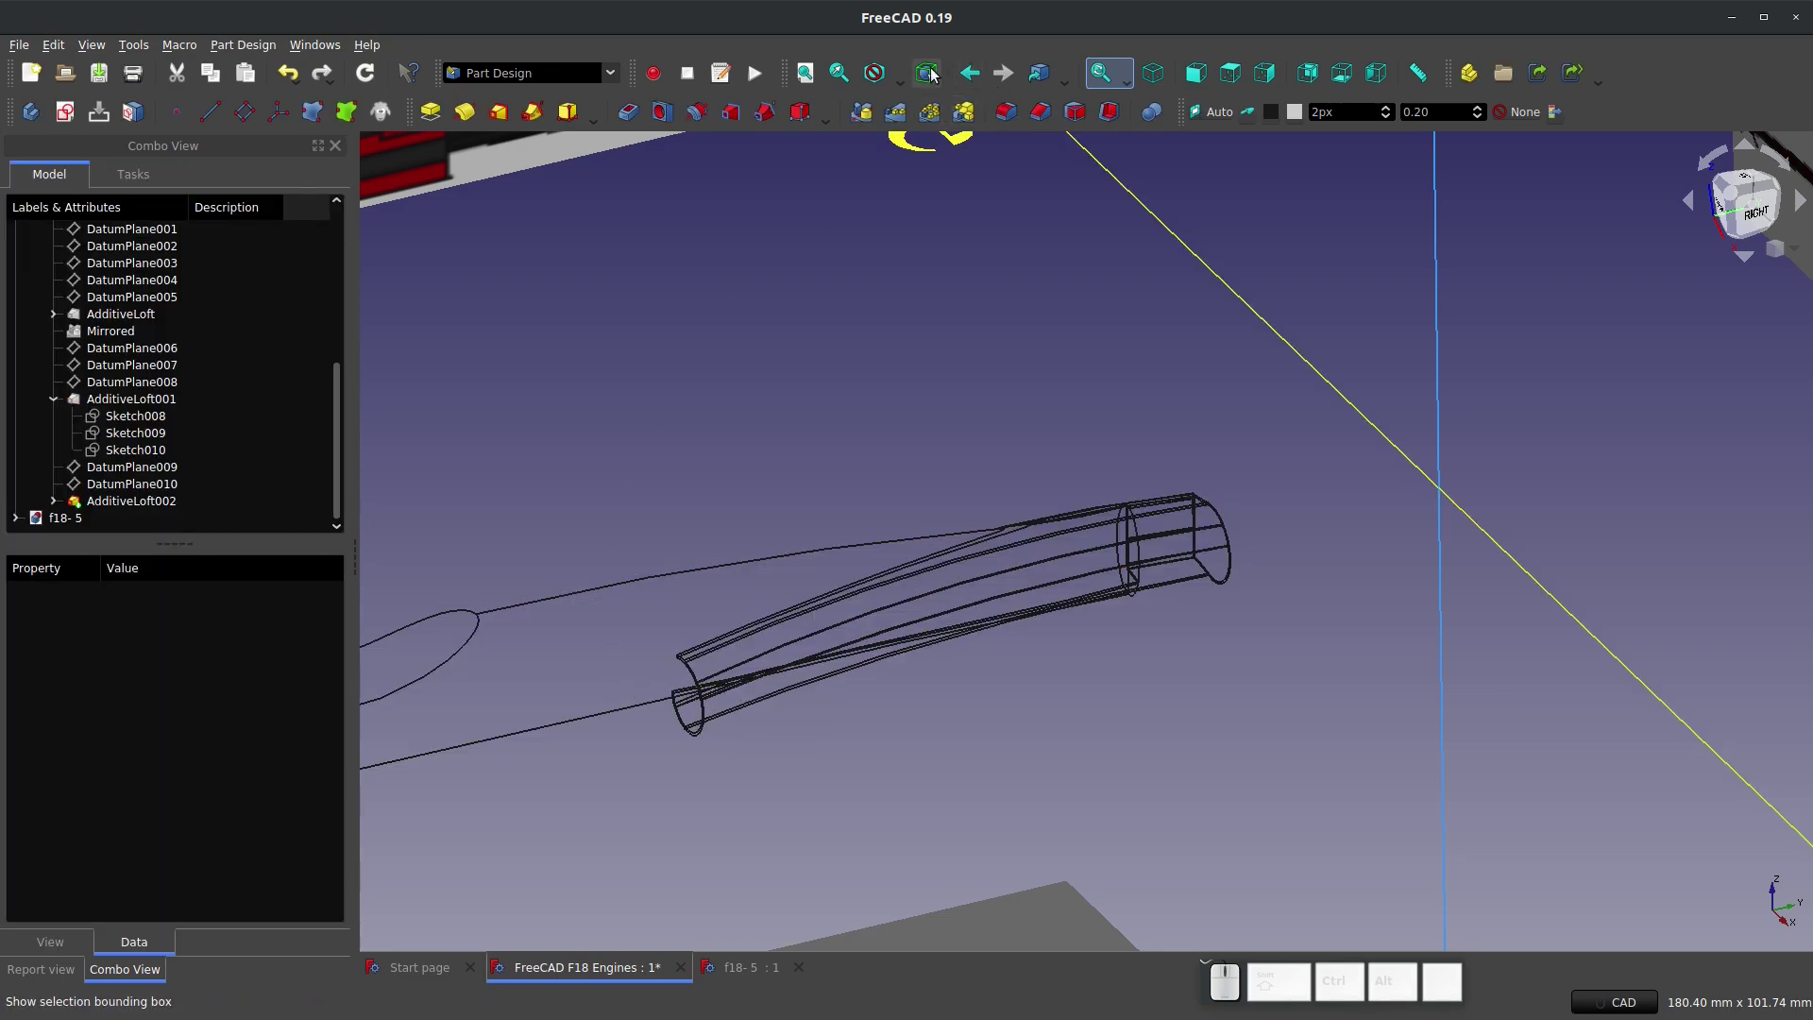
Step: Try to restore the shaded model by reapplying the As is display style
left_click(899, 77)
left_click(904, 102)
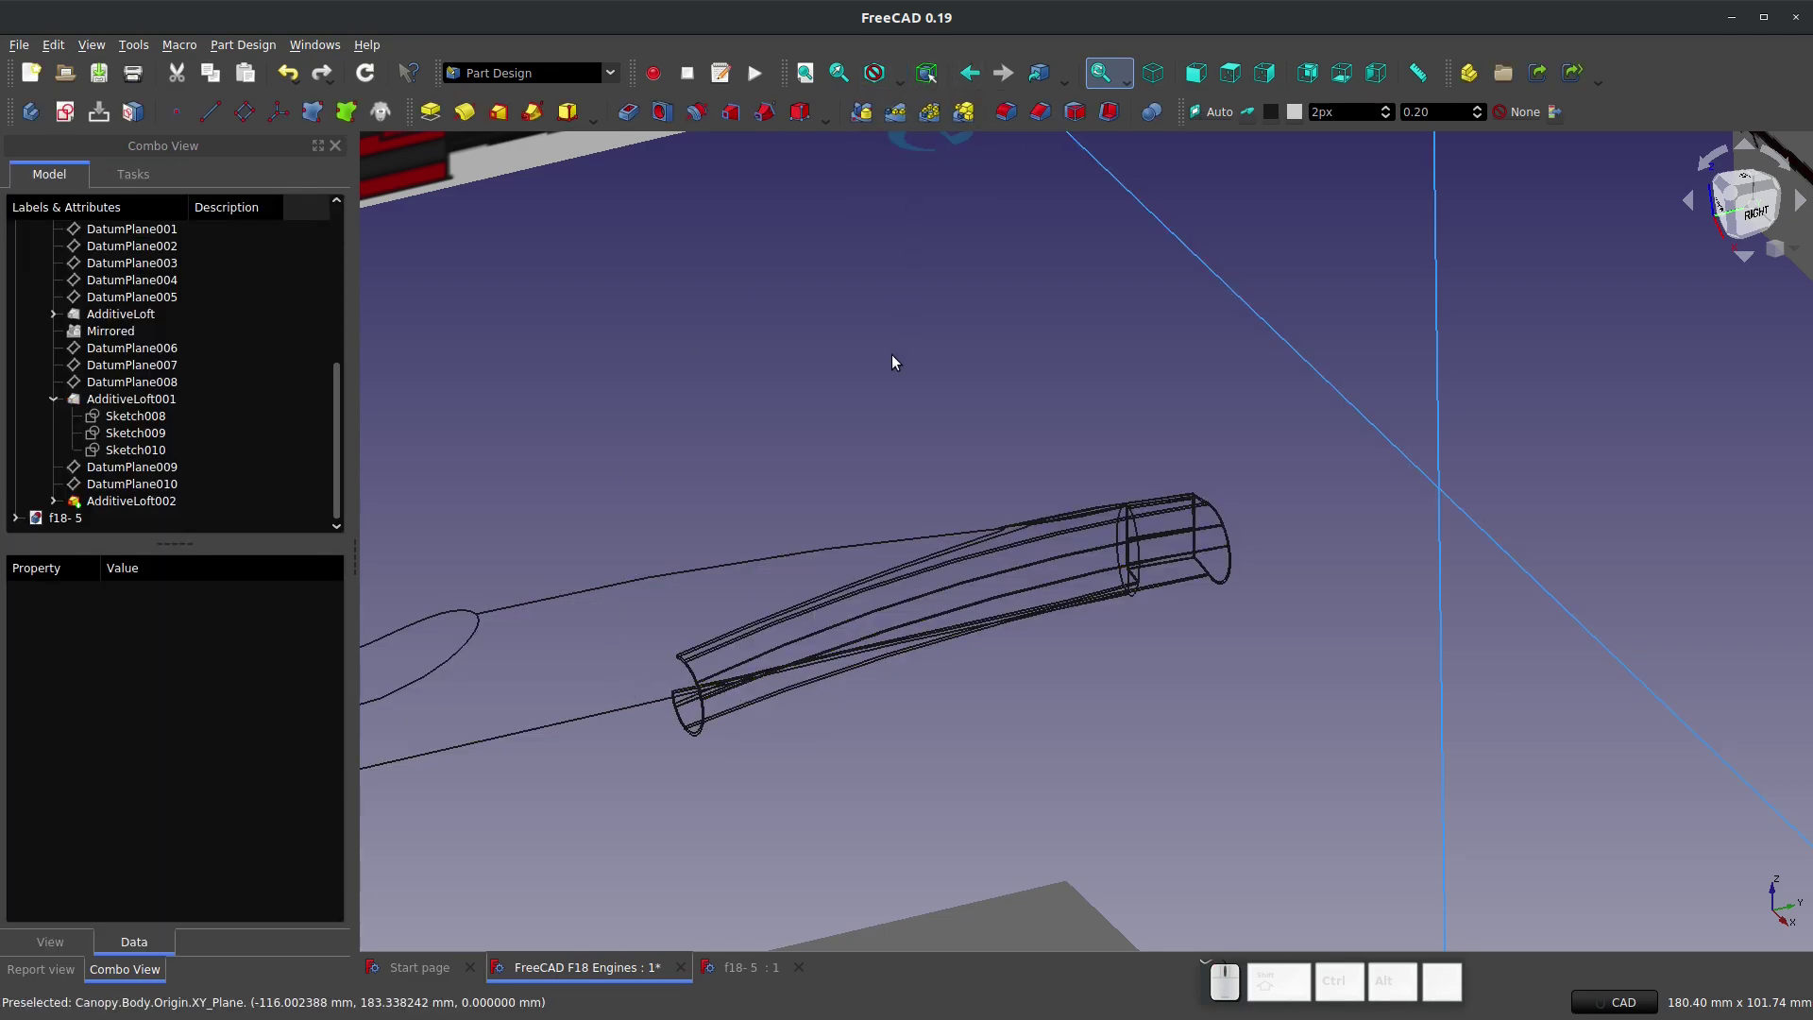
left_click(900, 75)
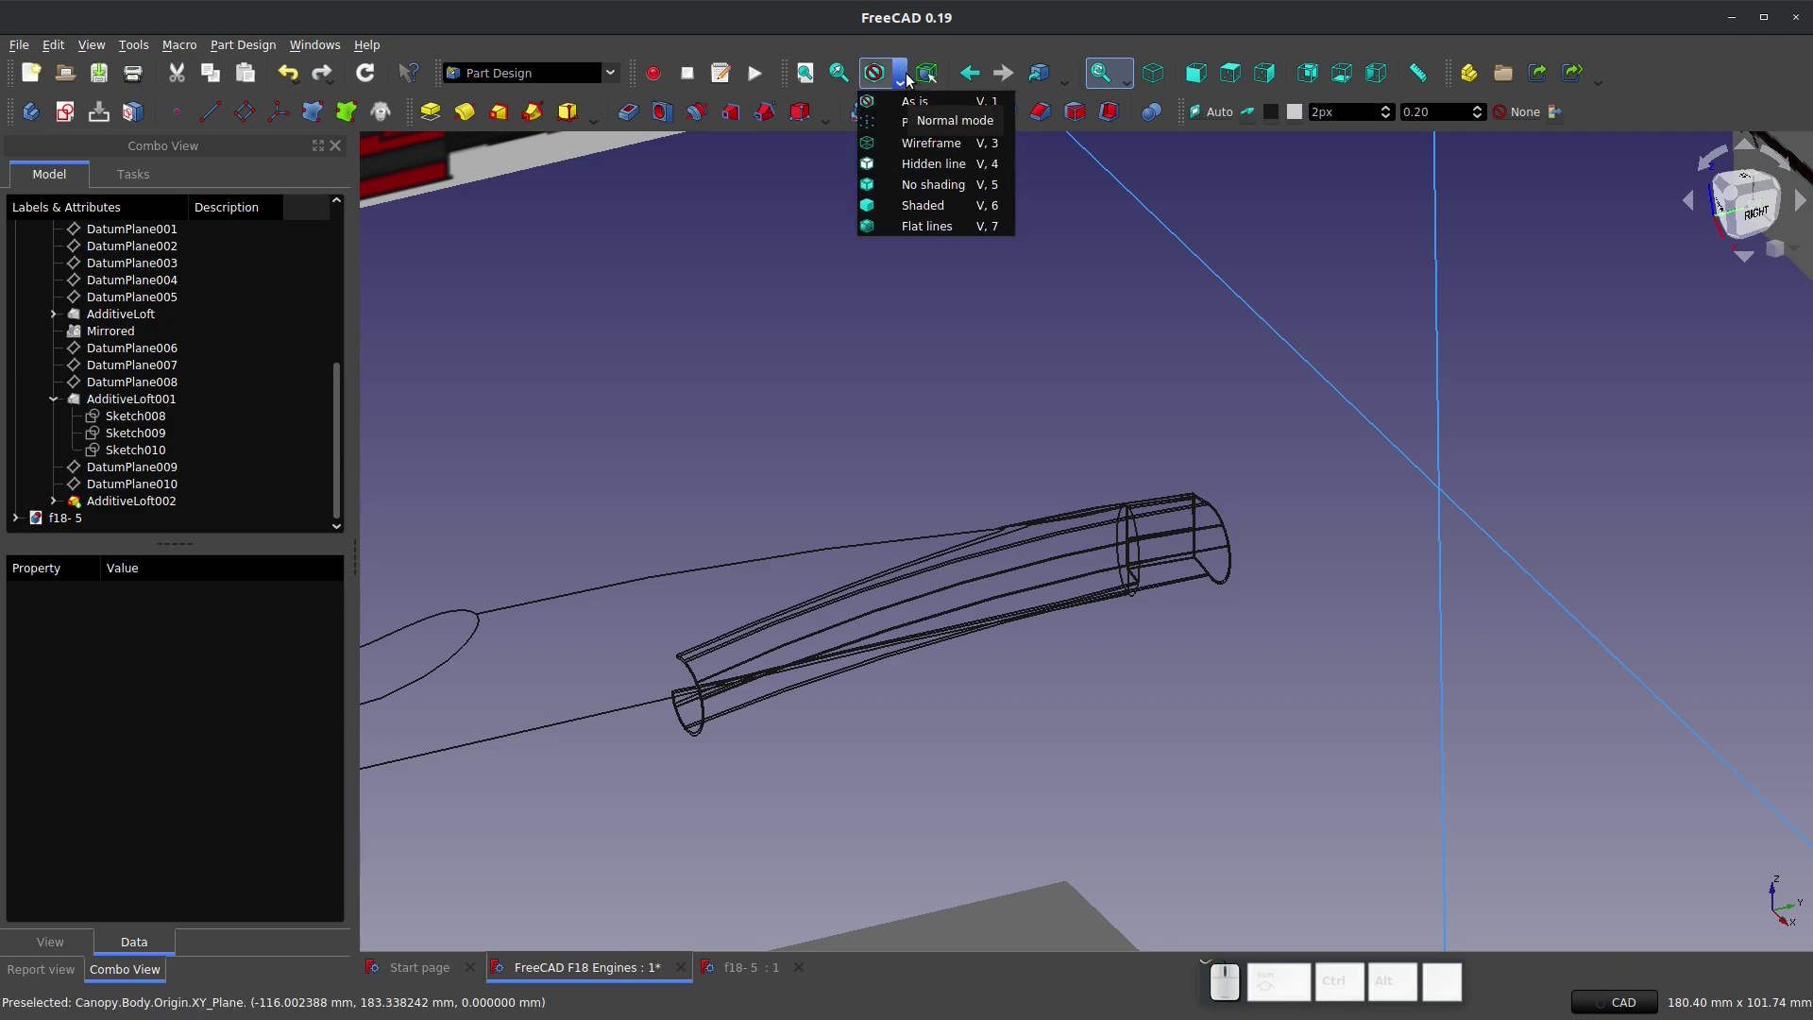
left_click(906, 101)
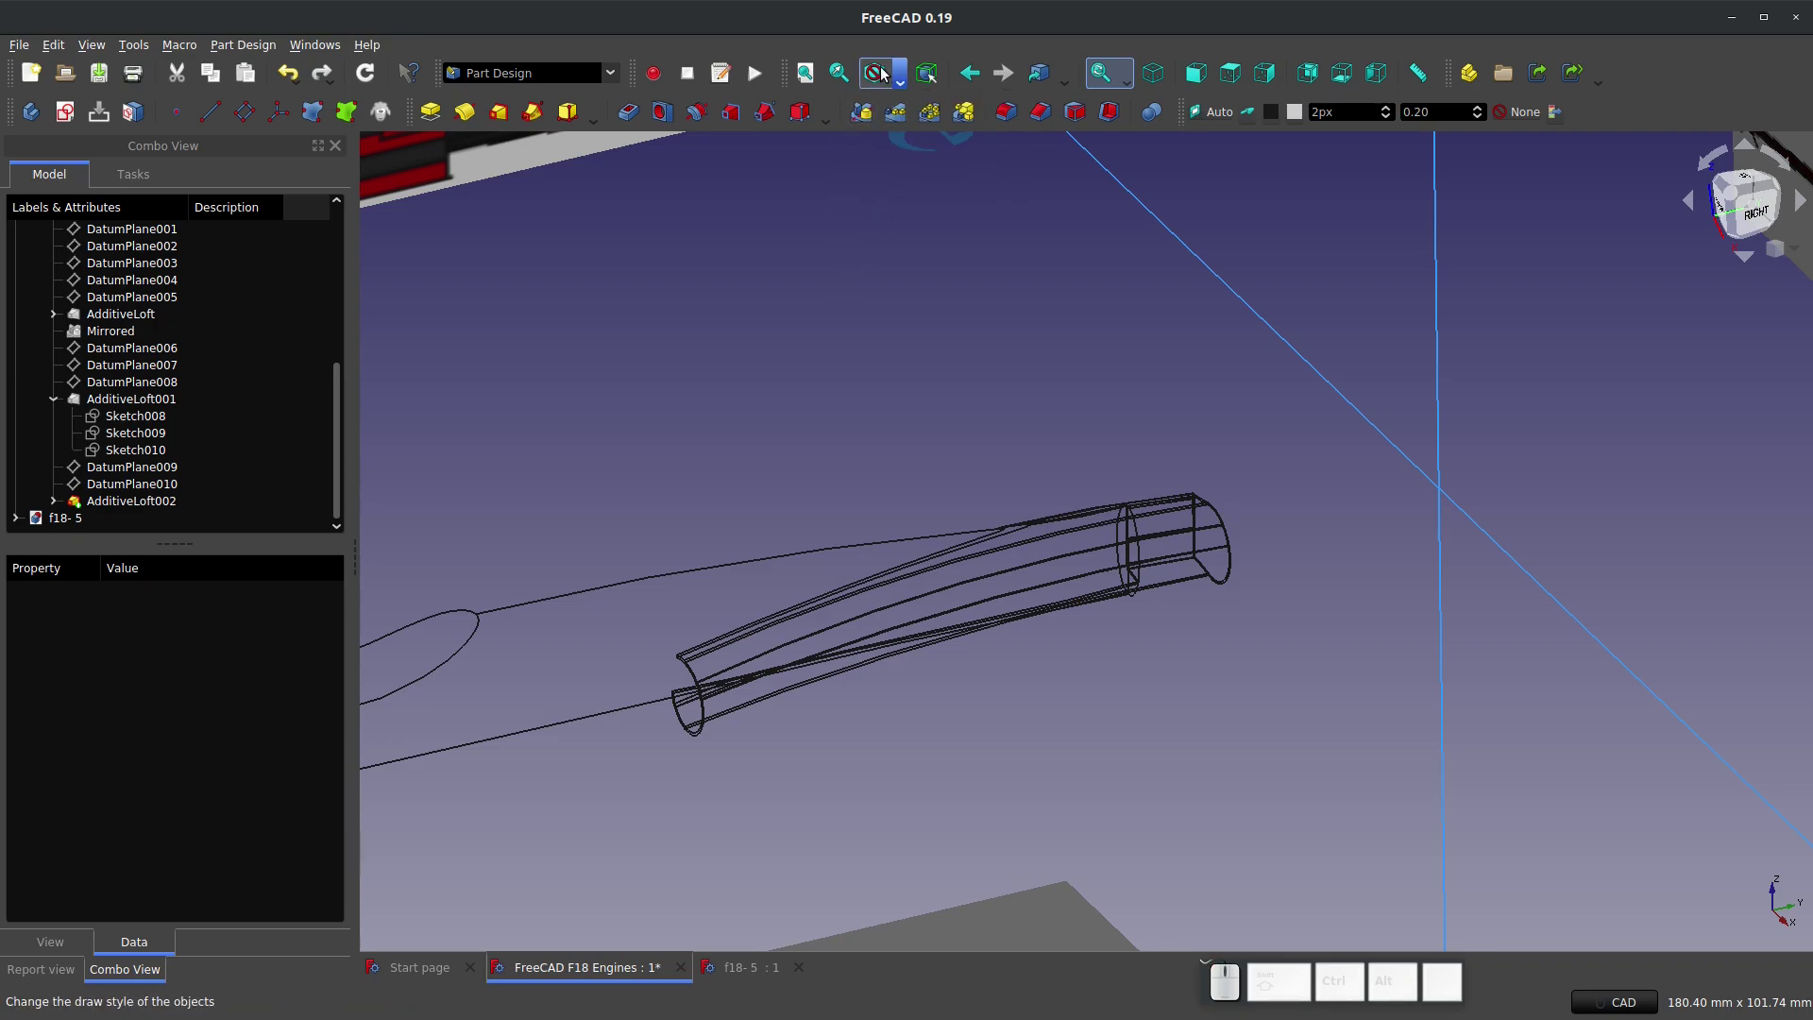
Step: Cycle the display style through Hidden line and Wireframe to As is, and view the fuselage and engine loft from the opposite side
left_click(902, 76)
left_click(903, 163)
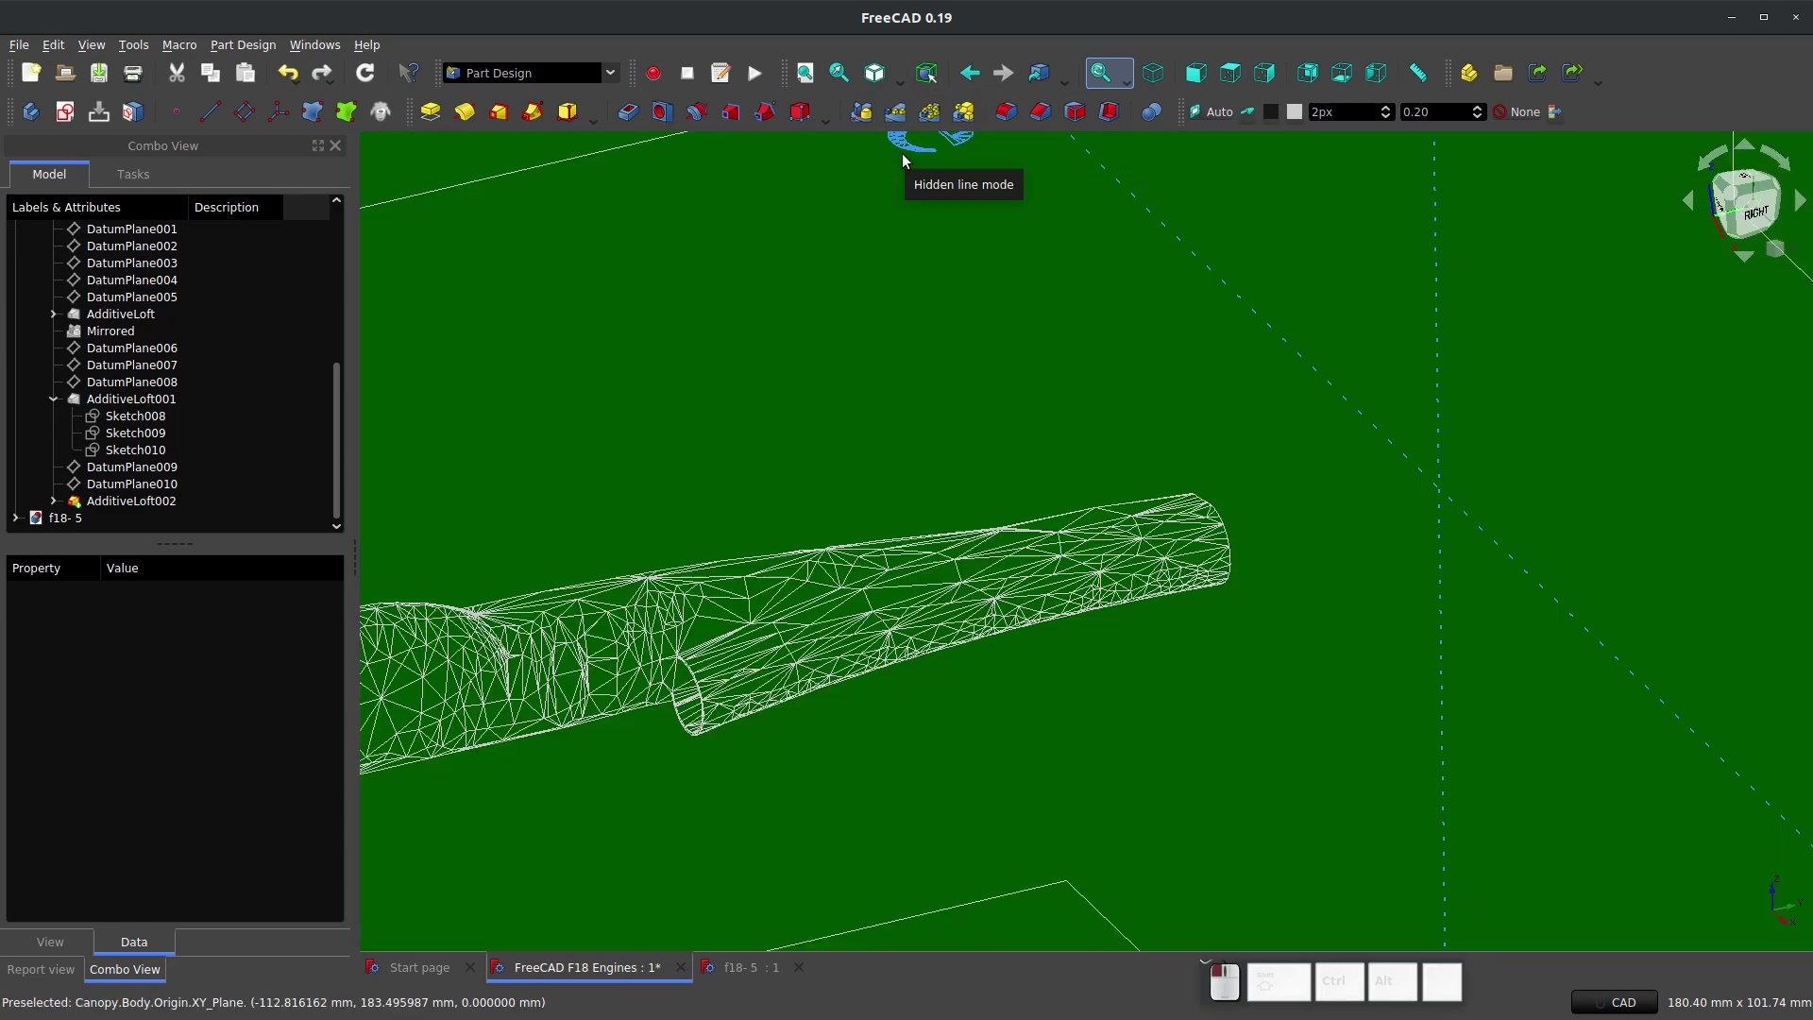
left_click(905, 85)
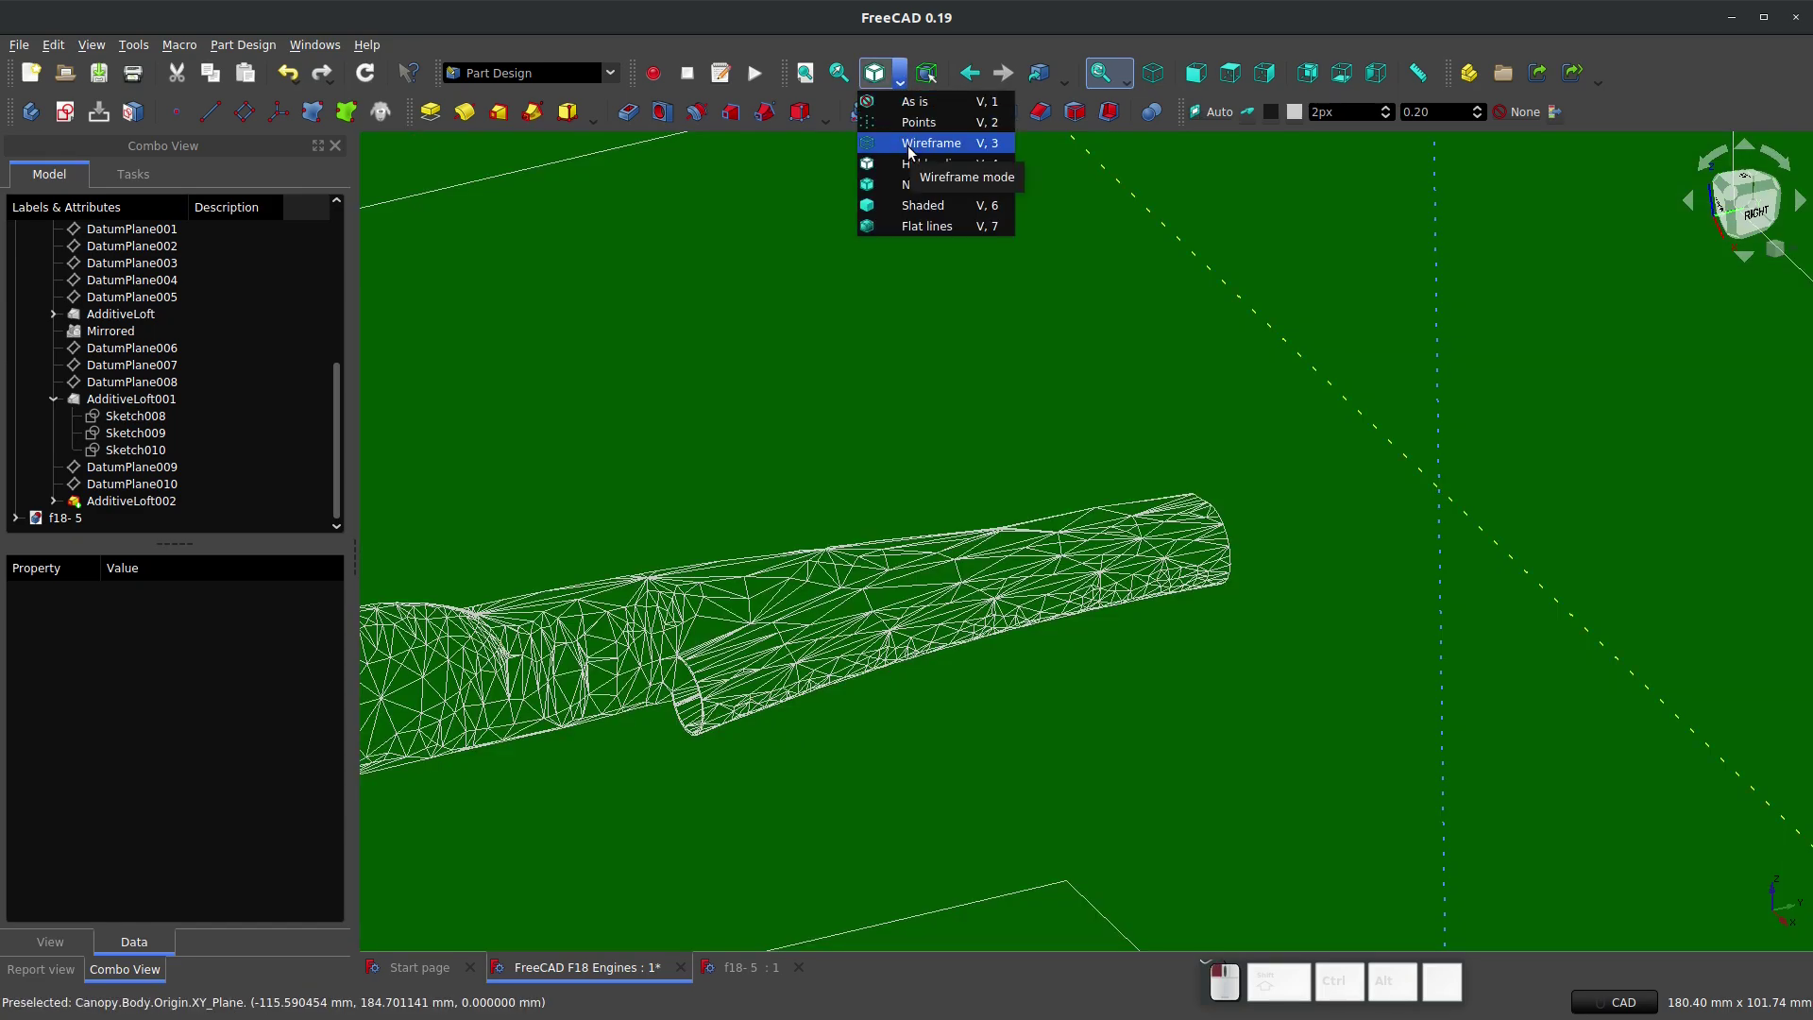
left_click(909, 147)
left_click(901, 79)
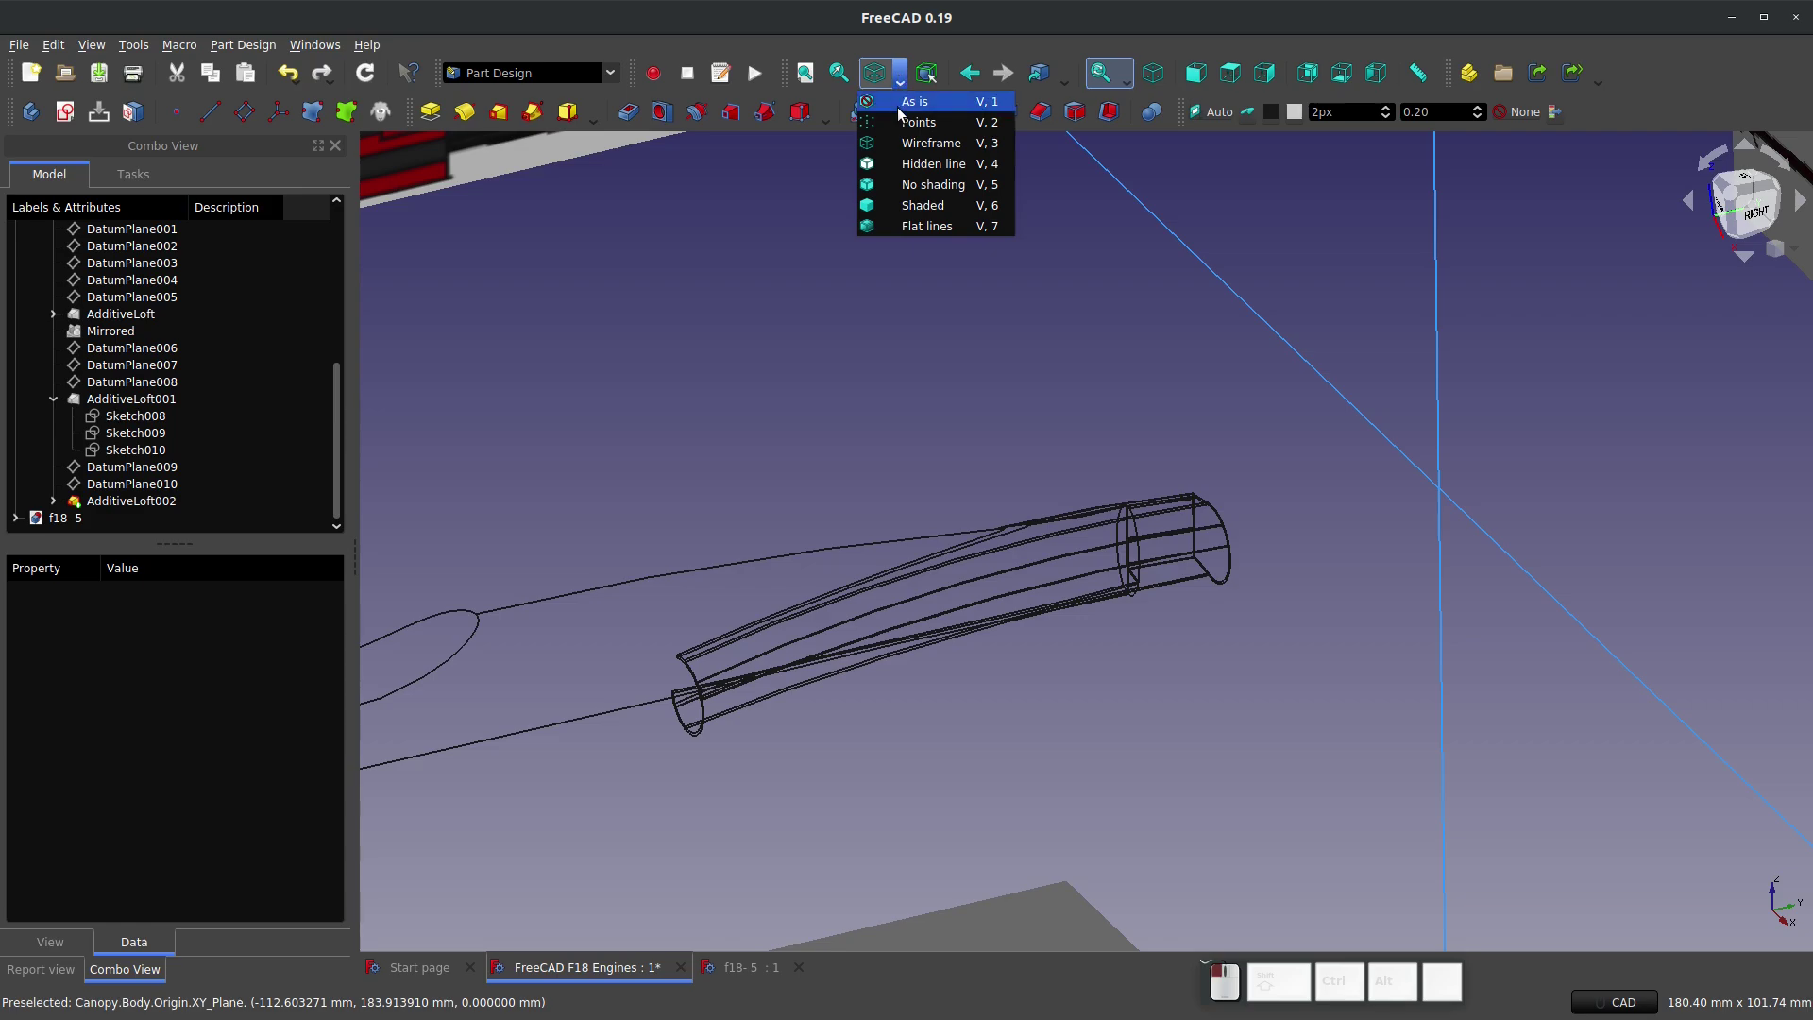
left_click(903, 108)
scroll(874, 246, "down", 3)
scroll(705, 517, "up", 3)
middle_click_drag(723, 515, 1193, 587)
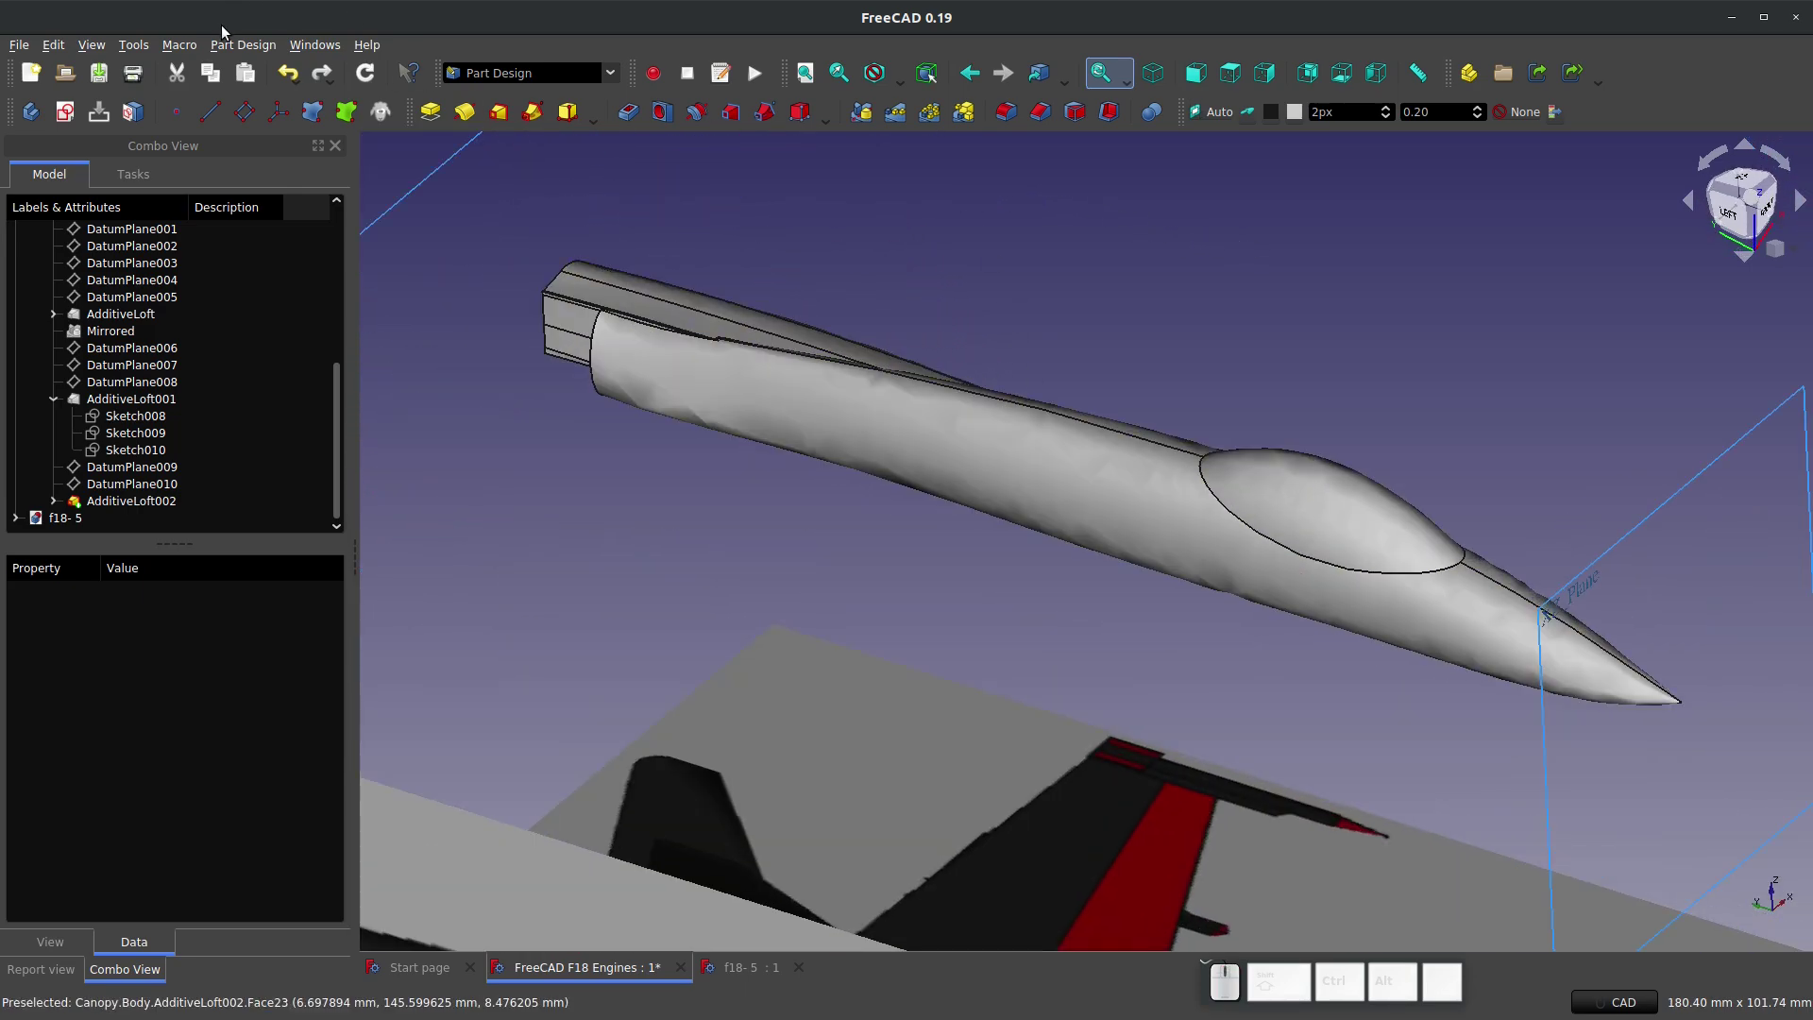
Step: Save the document and inspect the engine loft's exposed faces at the rear of the fuselage
left_click(98, 72)
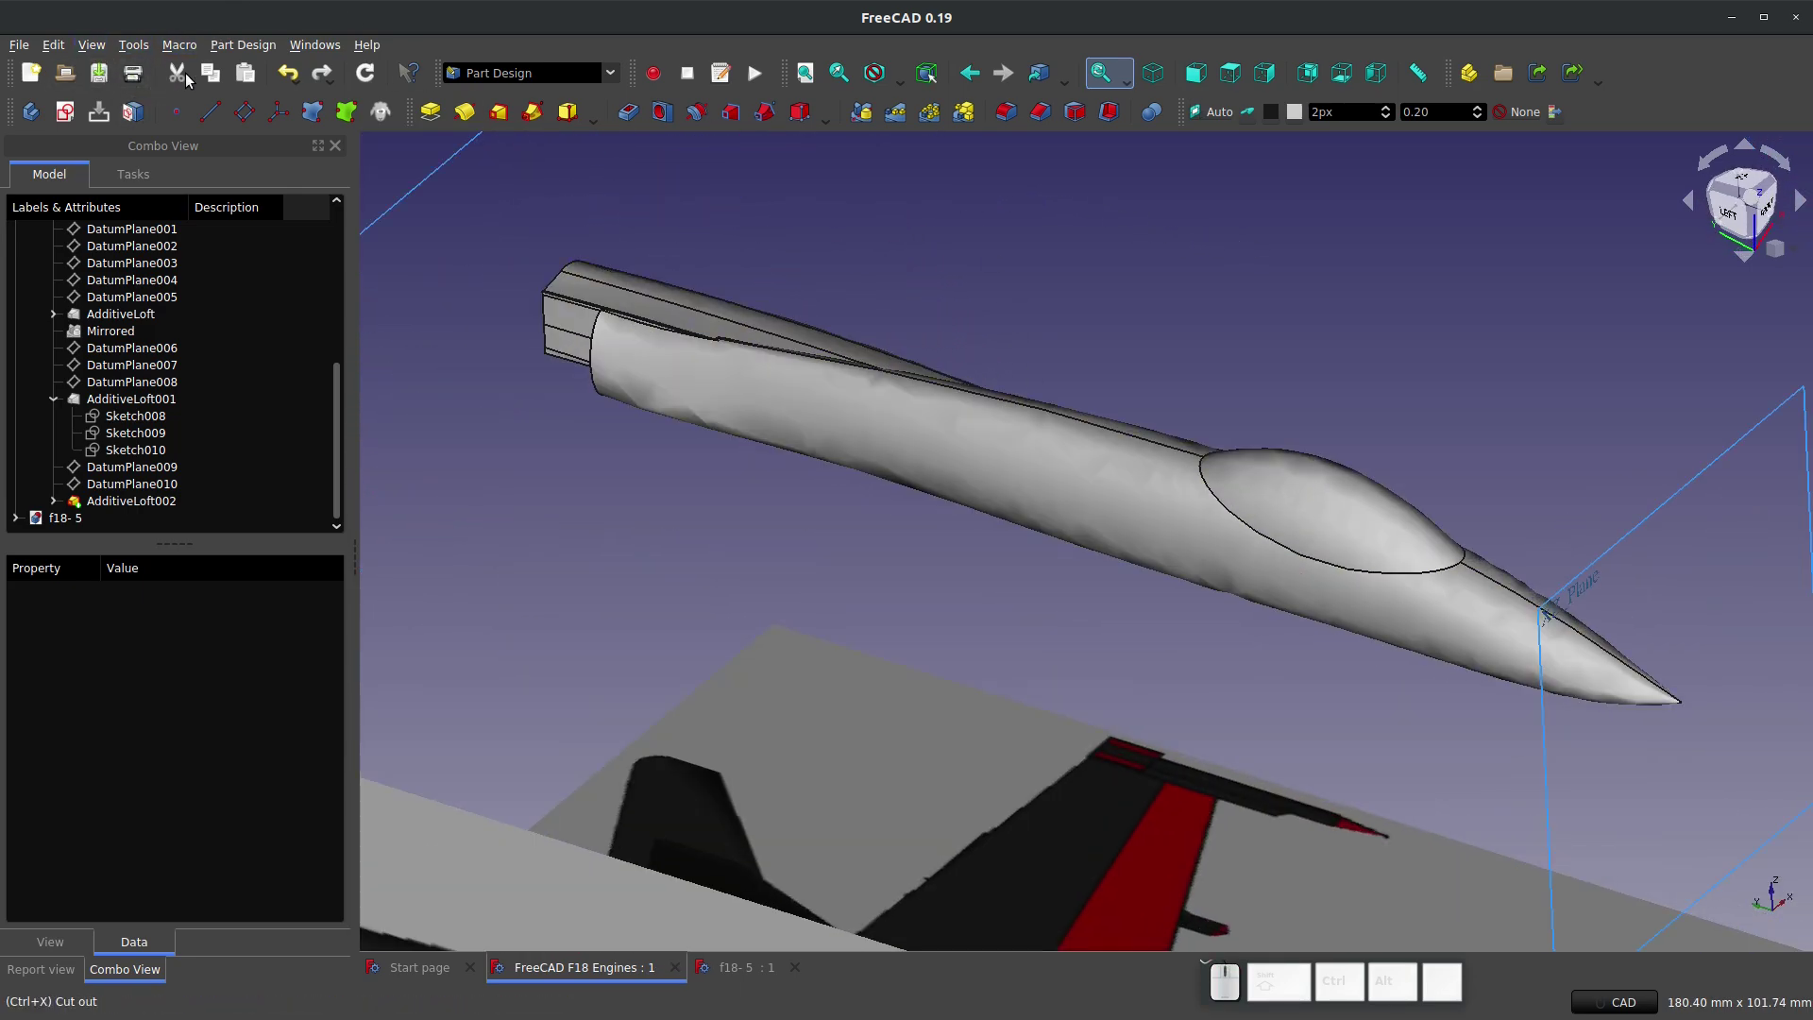
scroll(567, 326, "up", 5)
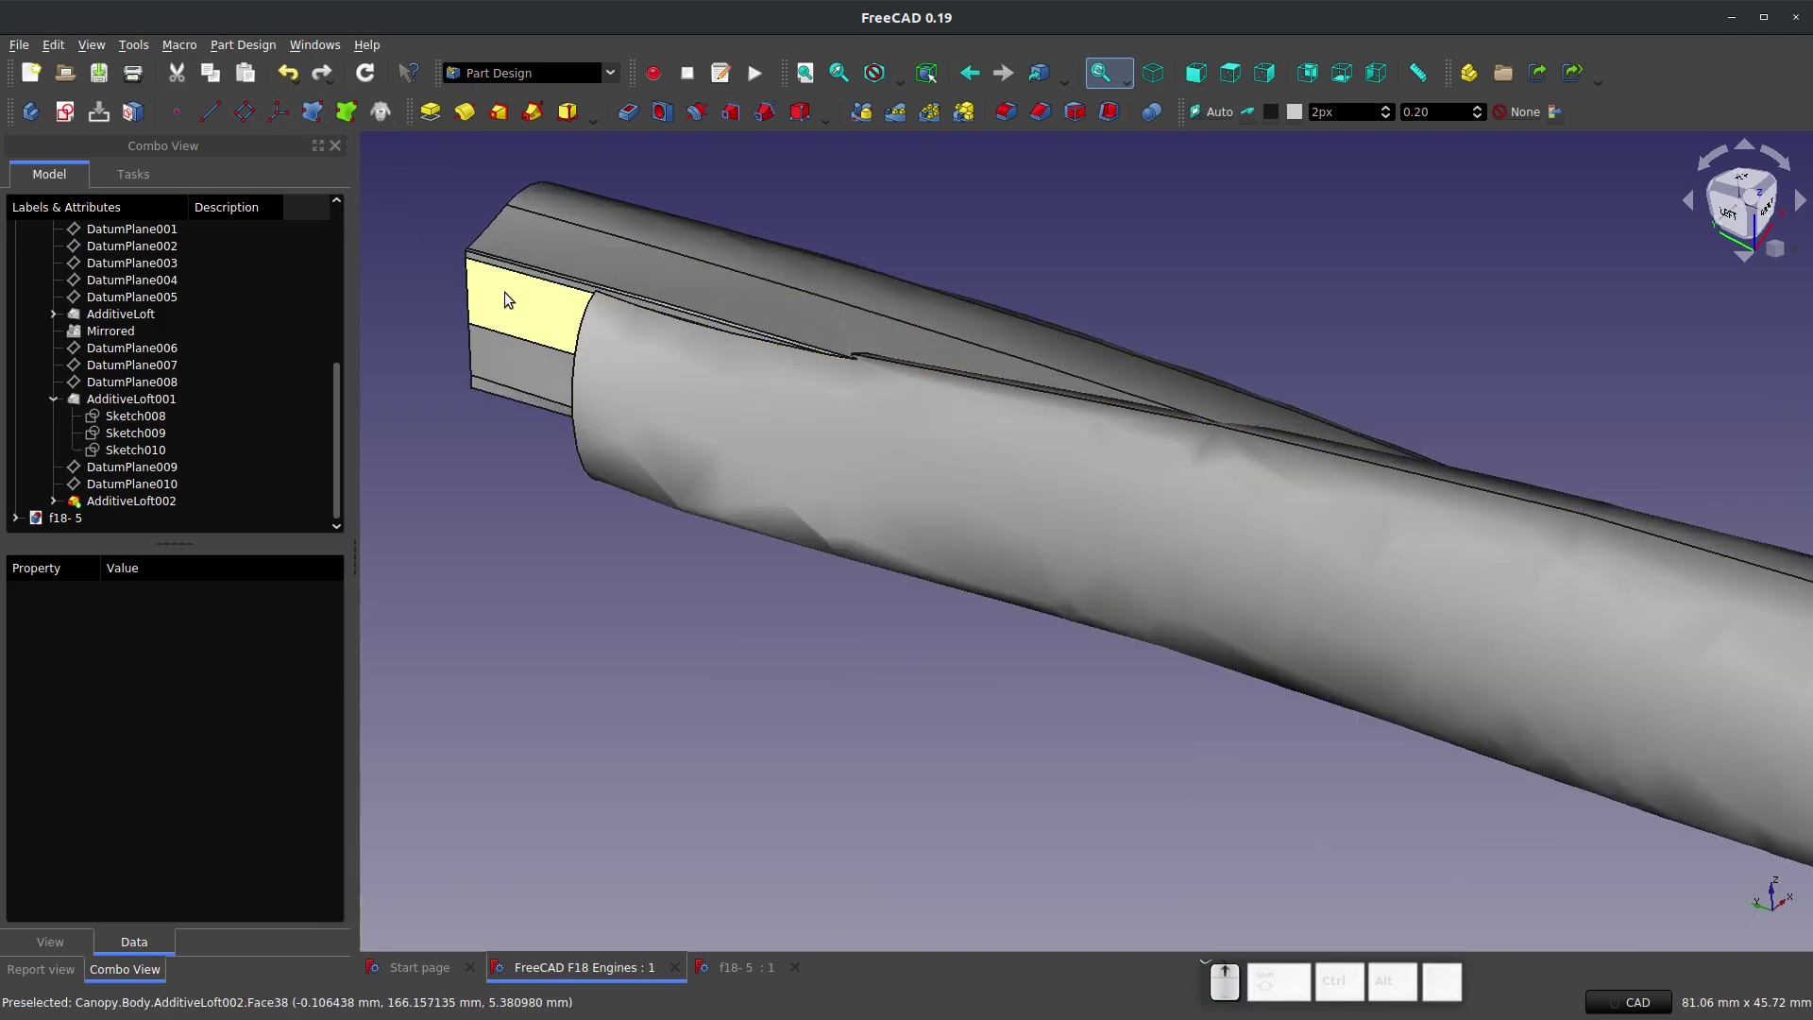
scroll(505, 298, "down", 3)
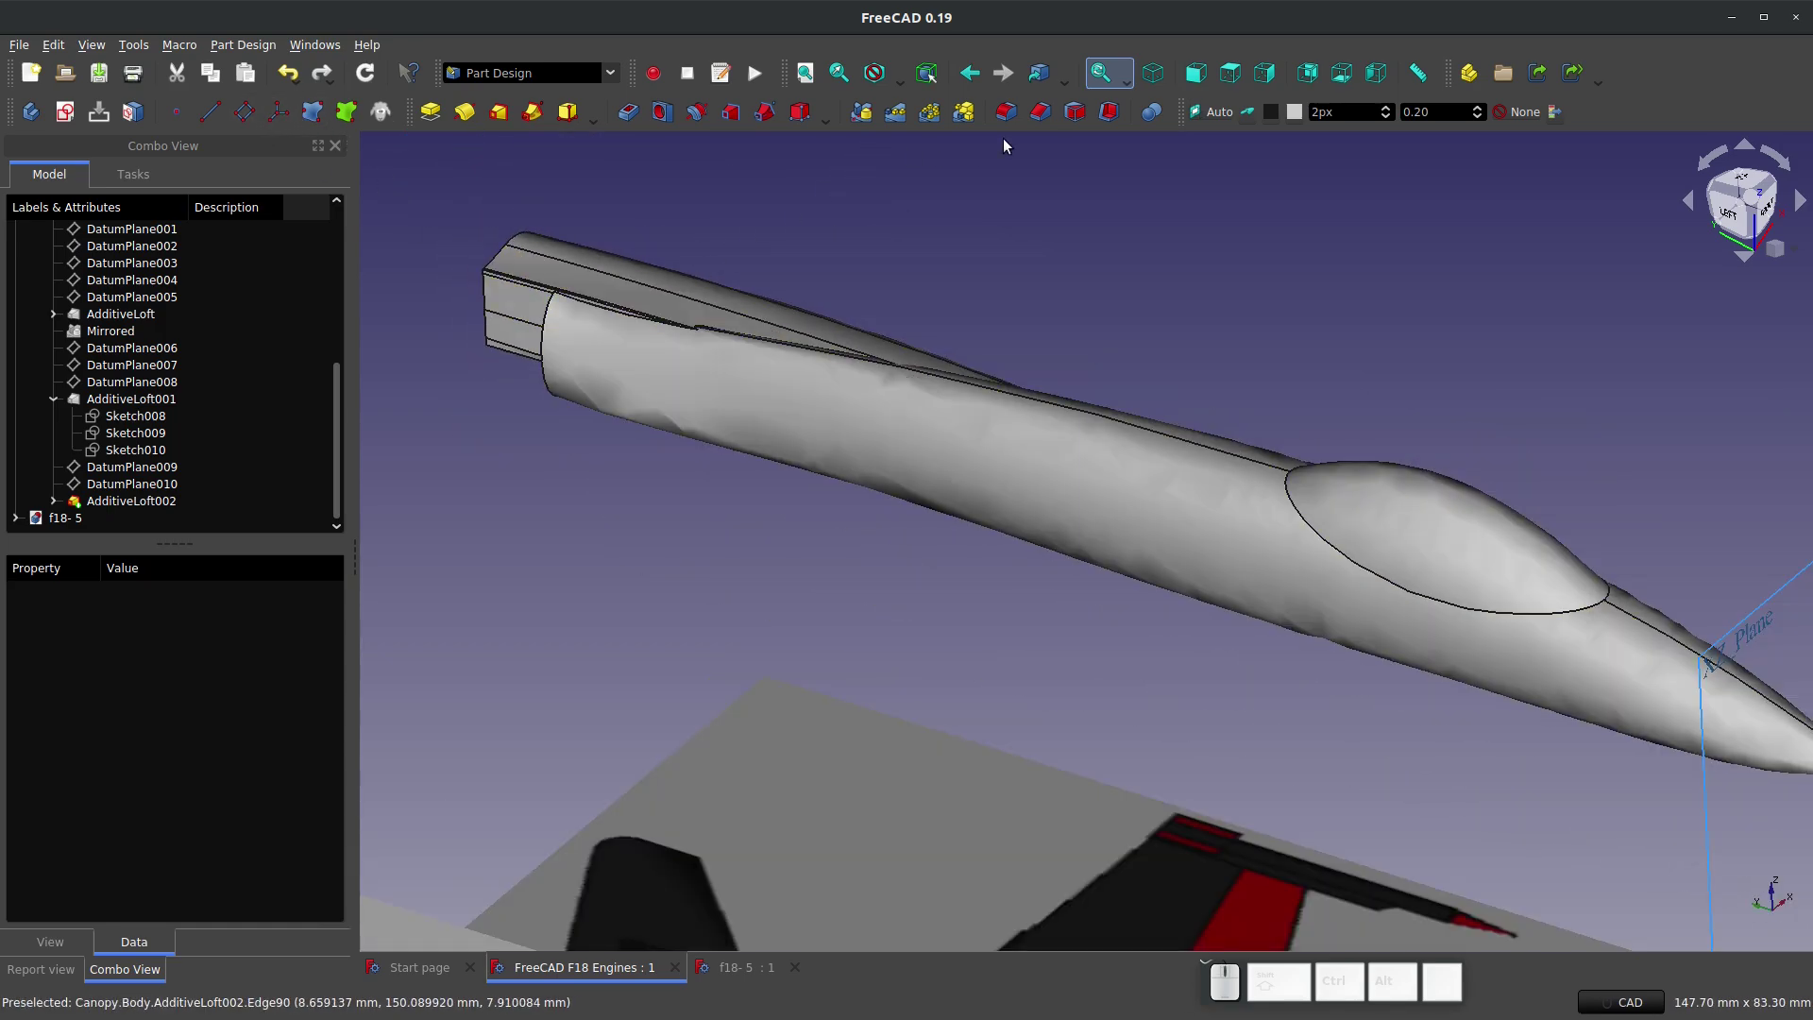
Step: Mirror the engine loft AdditiveLoft002 to the other side of the fuselage using the Base YZ plane
left_click(865, 114)
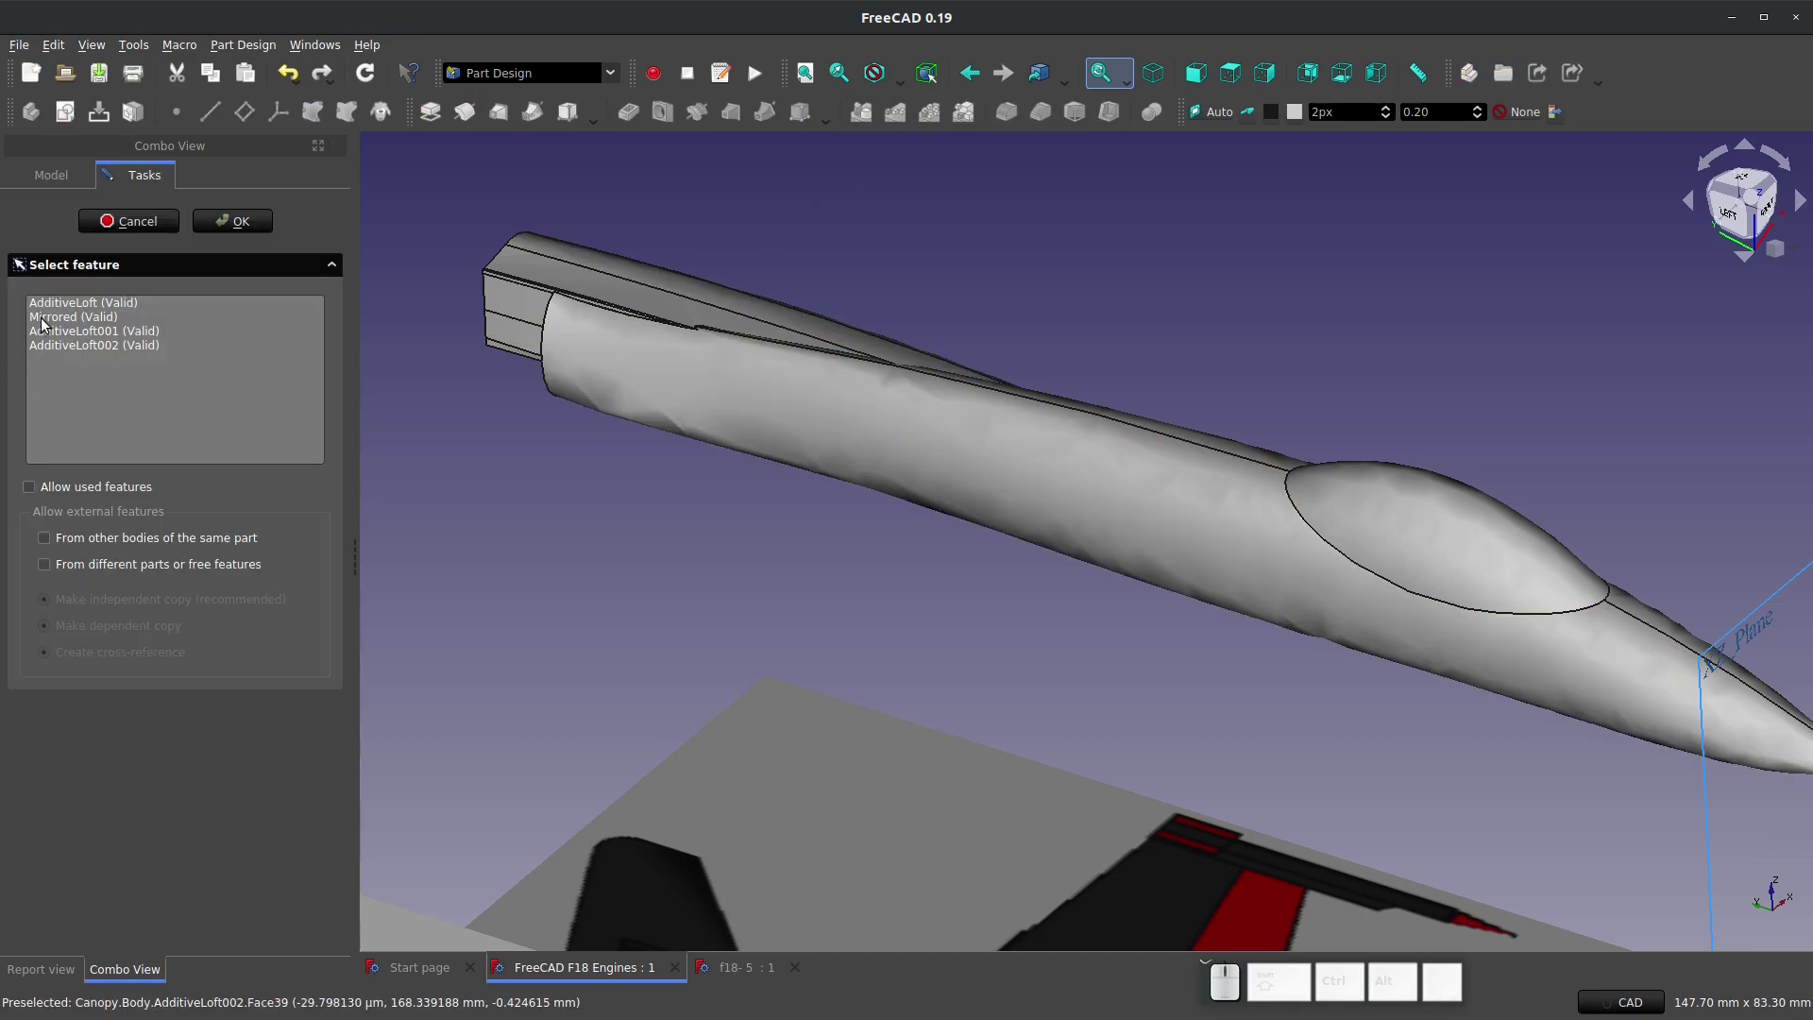
scroll(672, 465, "down", 8)
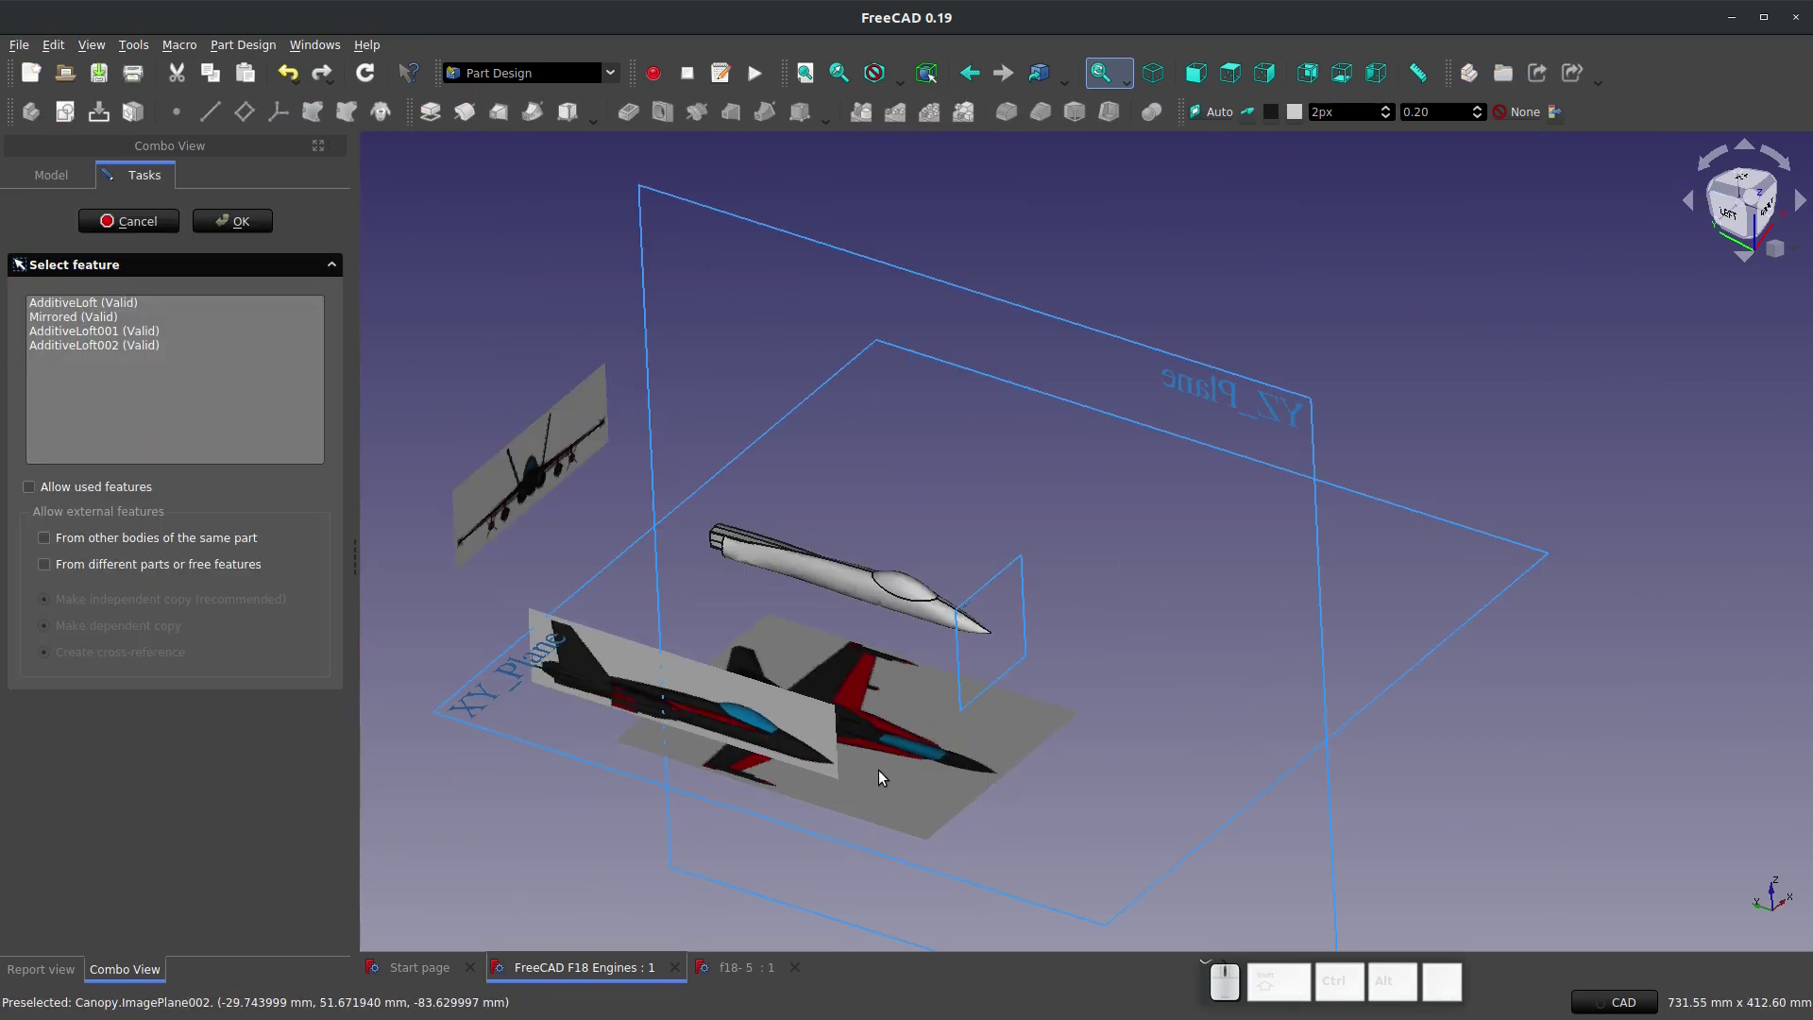
left_click(93, 347)
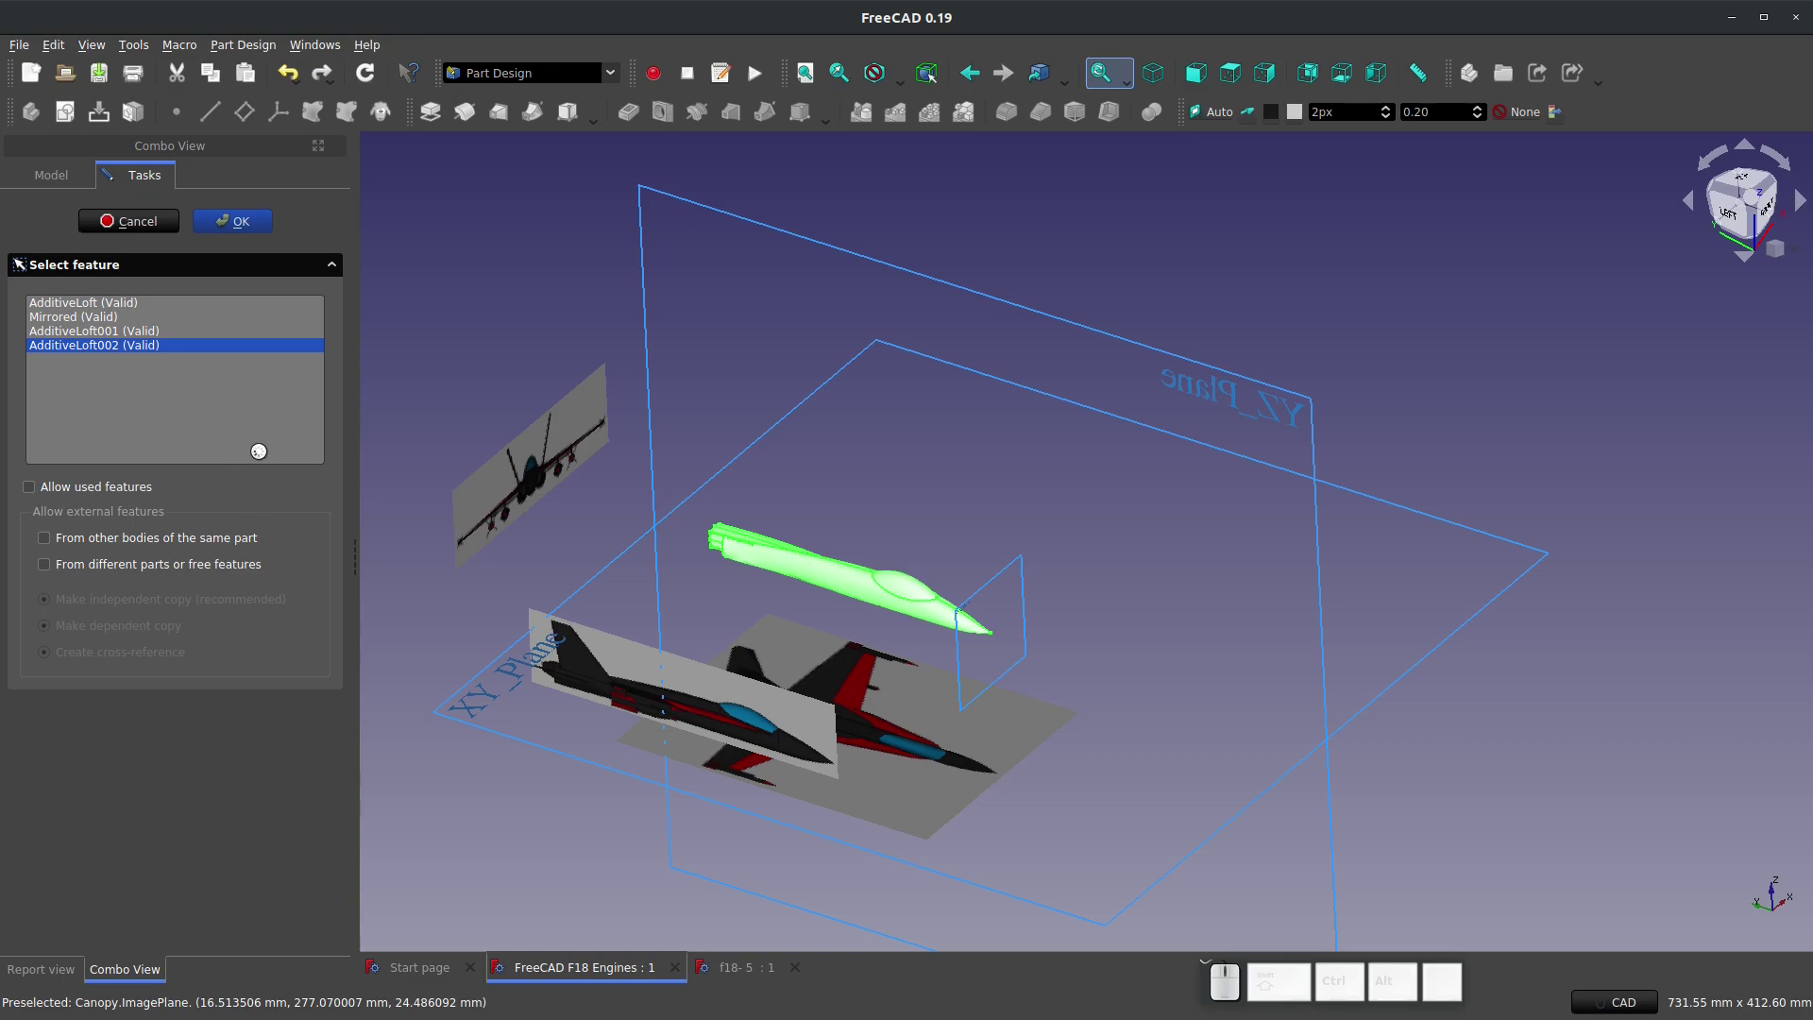
key("Return")
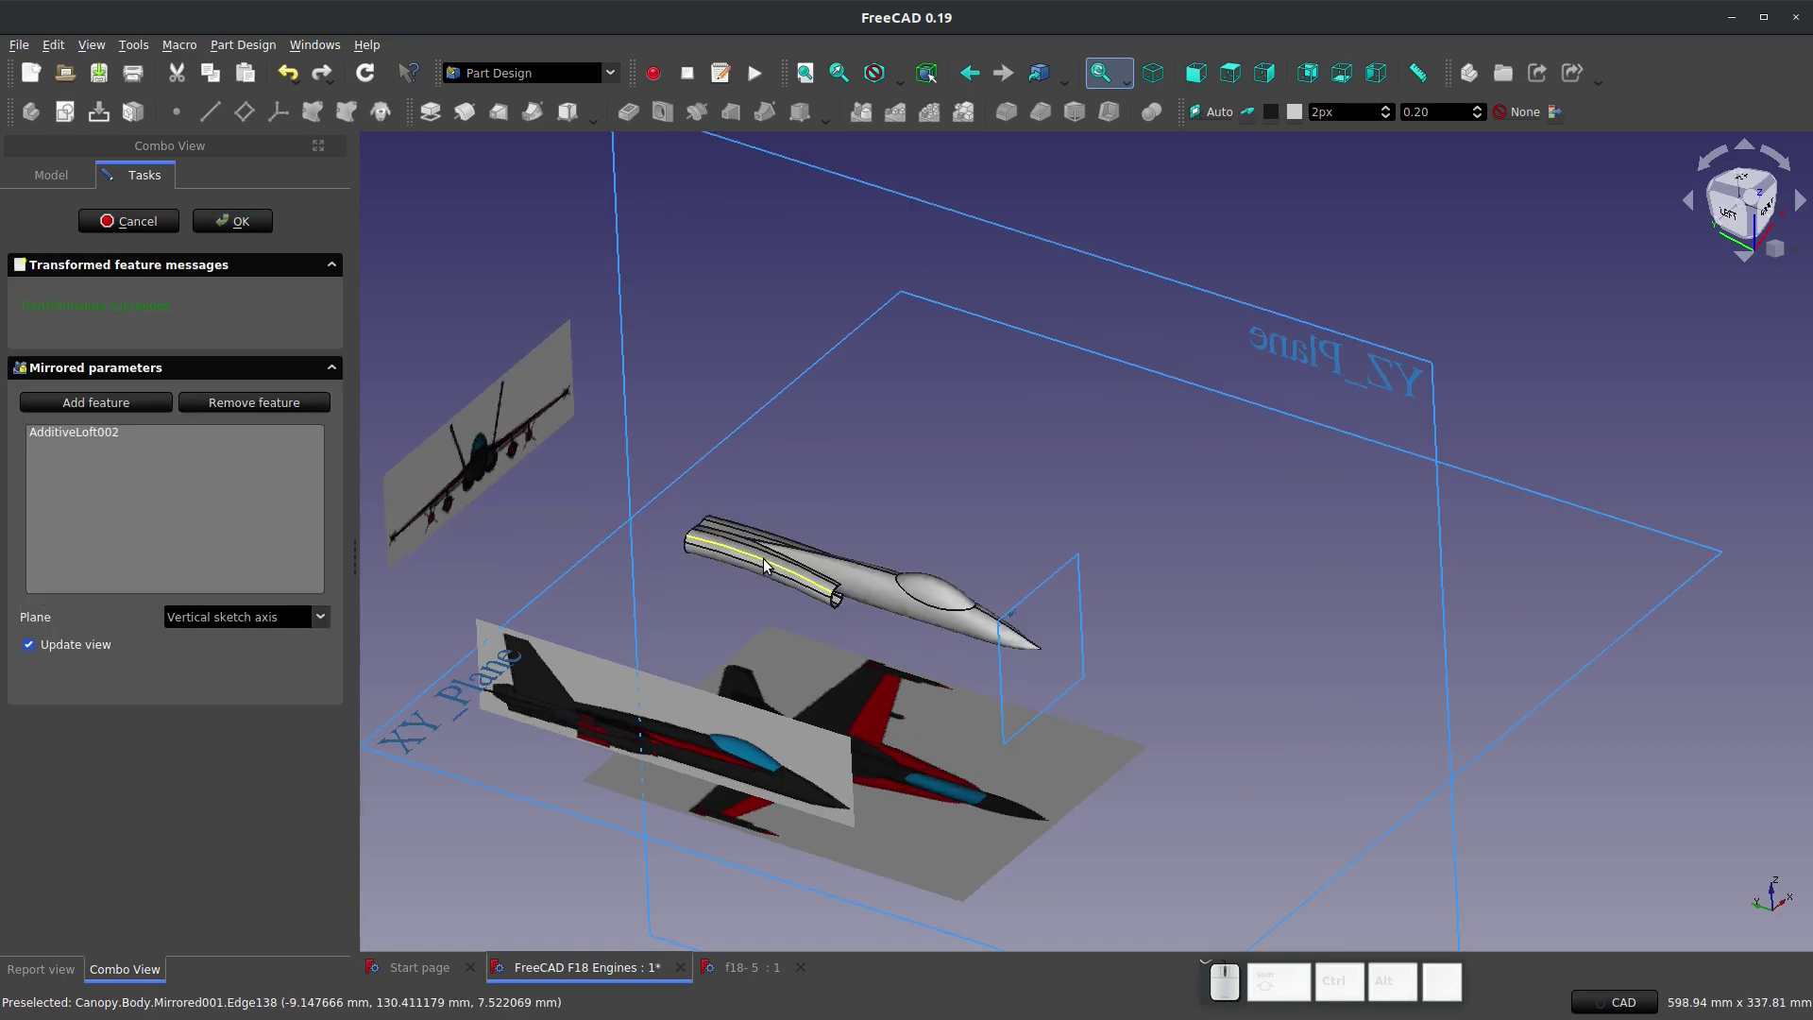
scroll(651, 517, "up", 5)
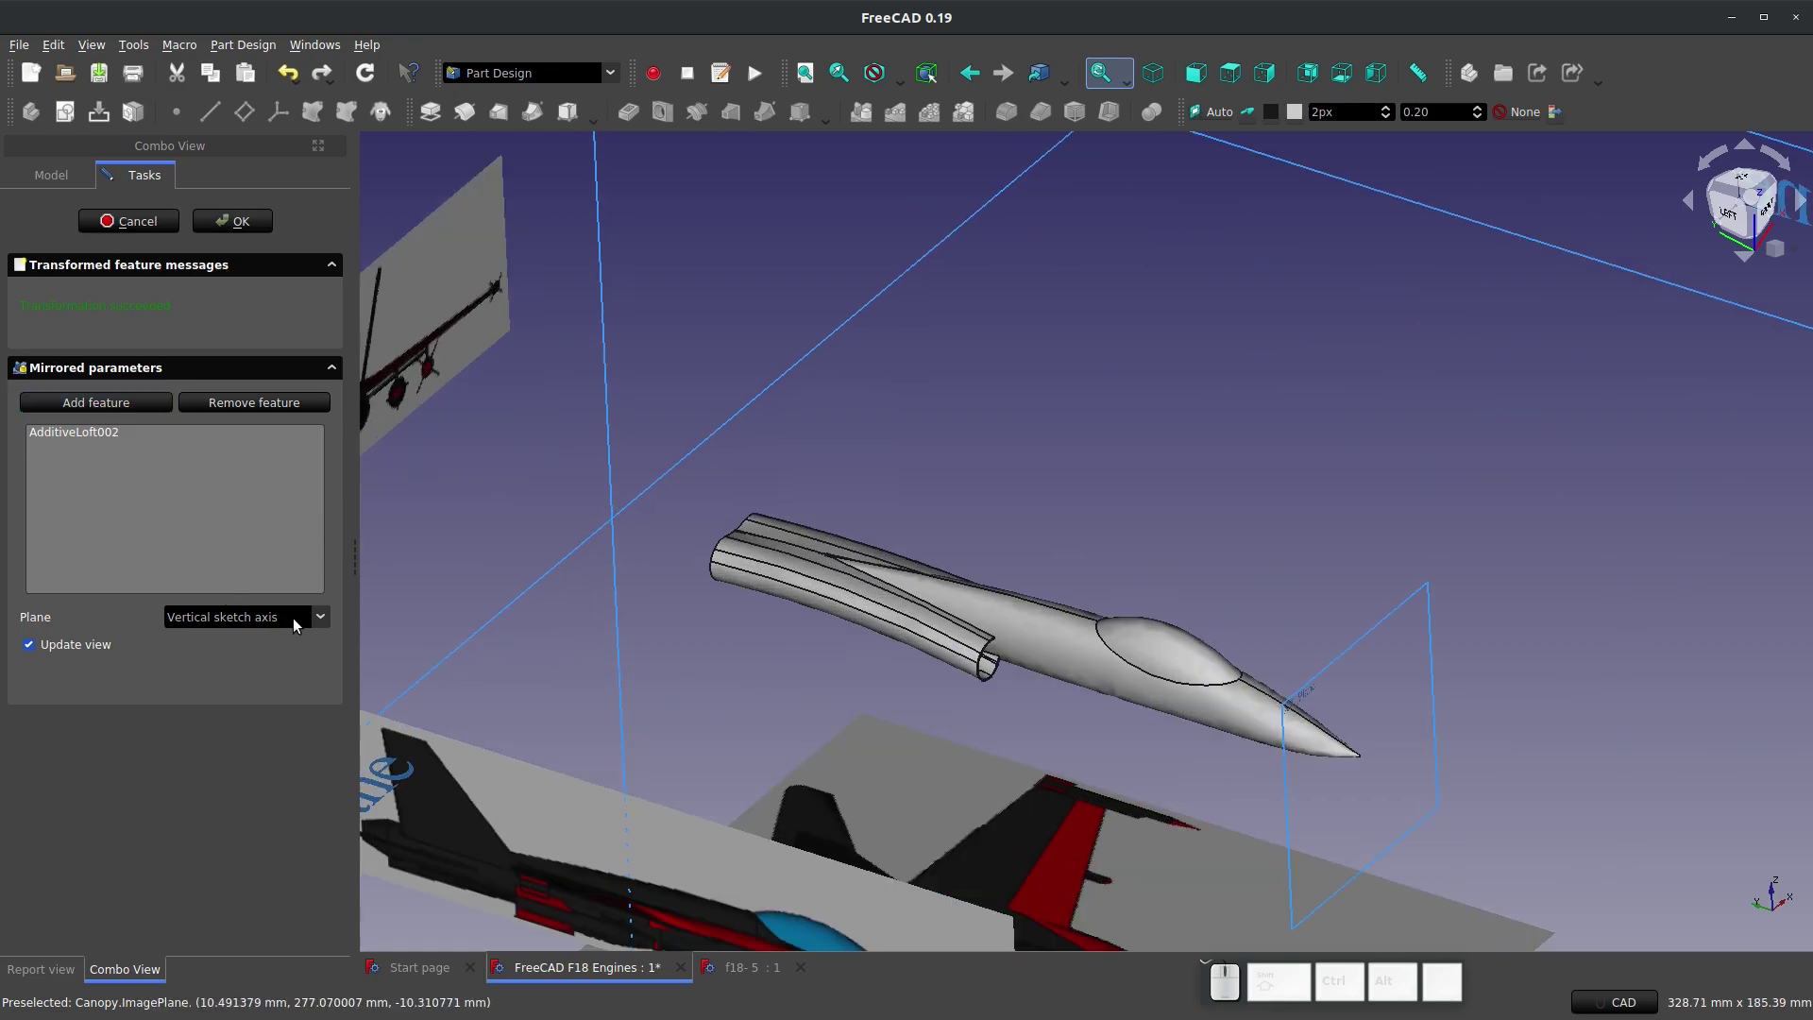
left_click(321, 618)
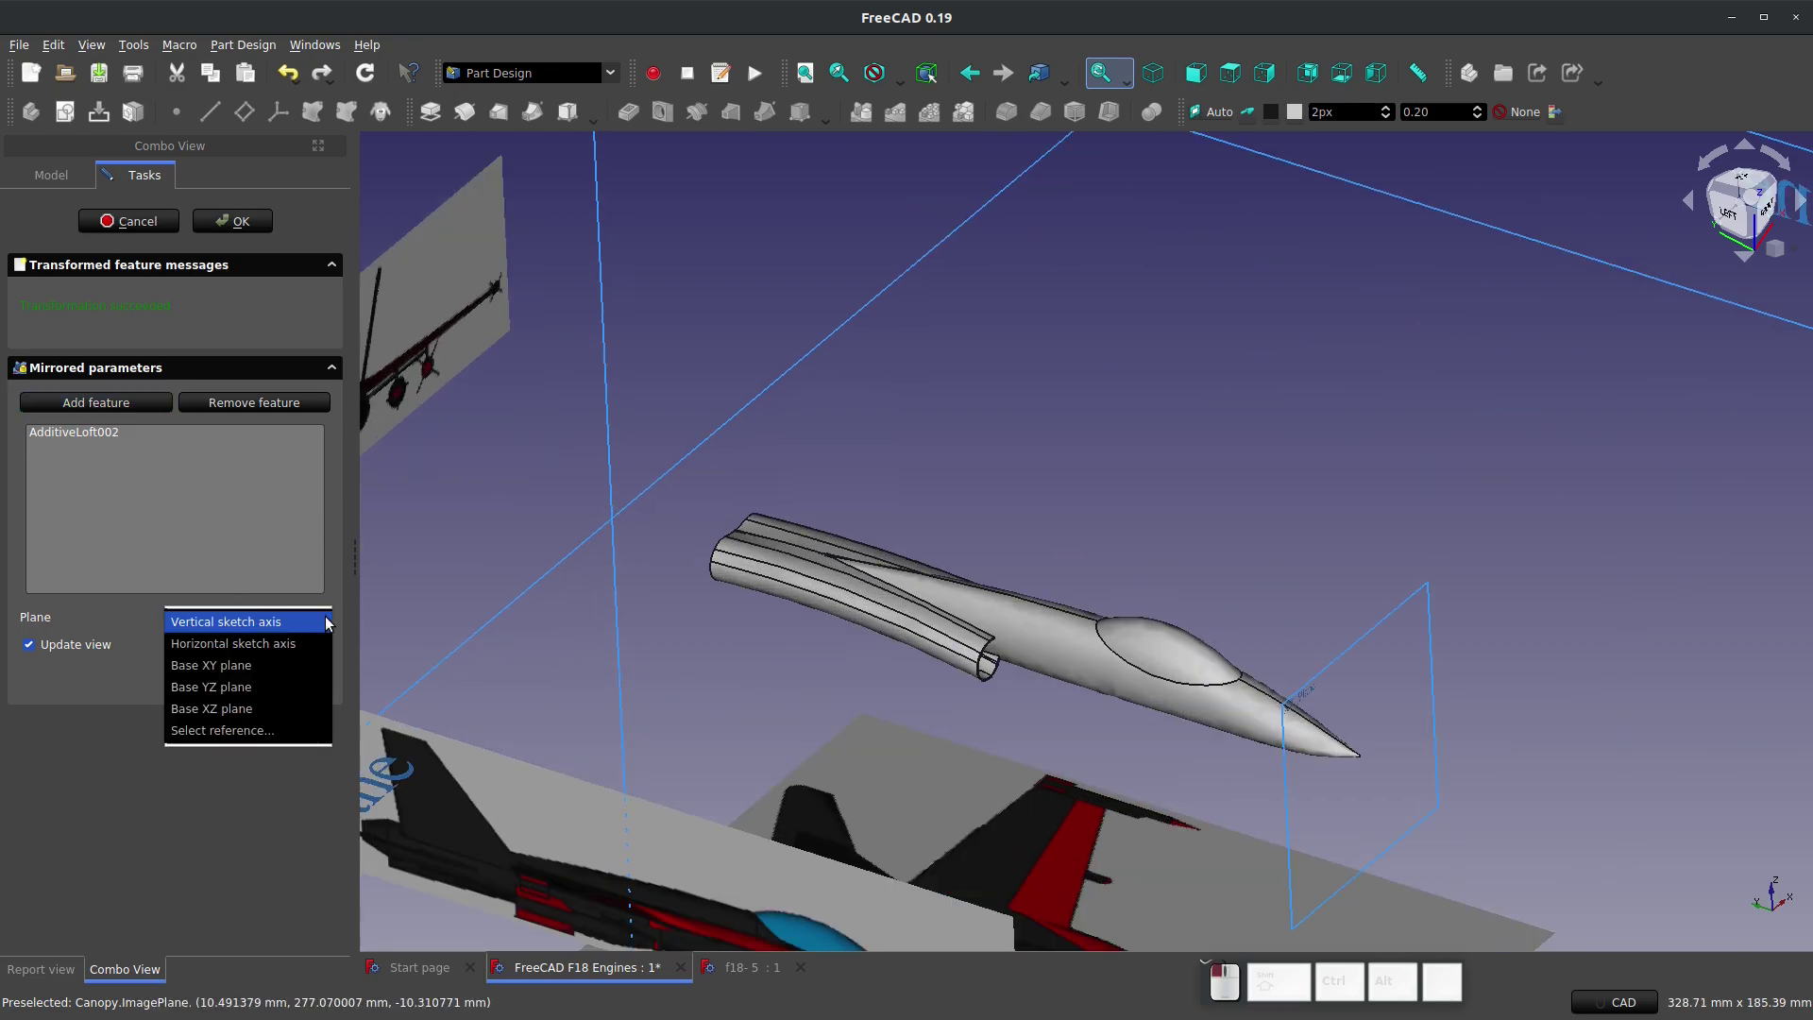
left_click(245, 688)
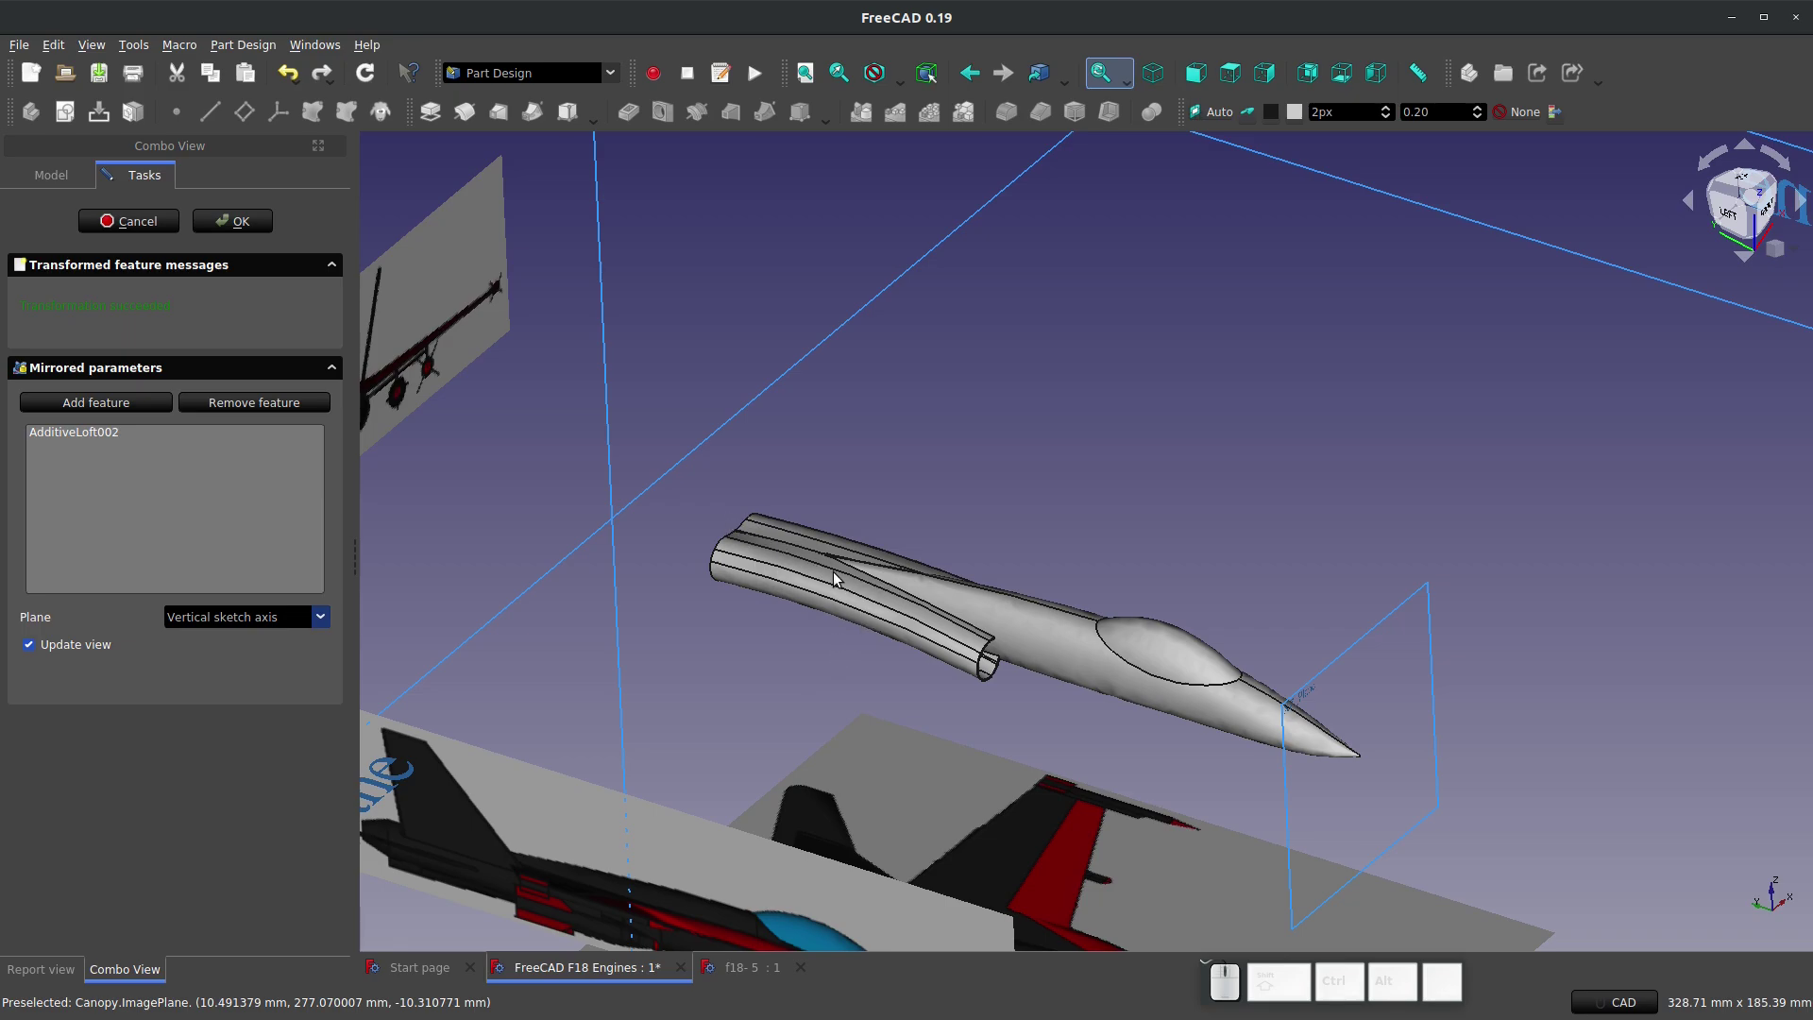
Step: Examine the mirrored engine preview where both engines meet along the fuselage spine and at the front intakes
scroll(693, 607, "down", 2)
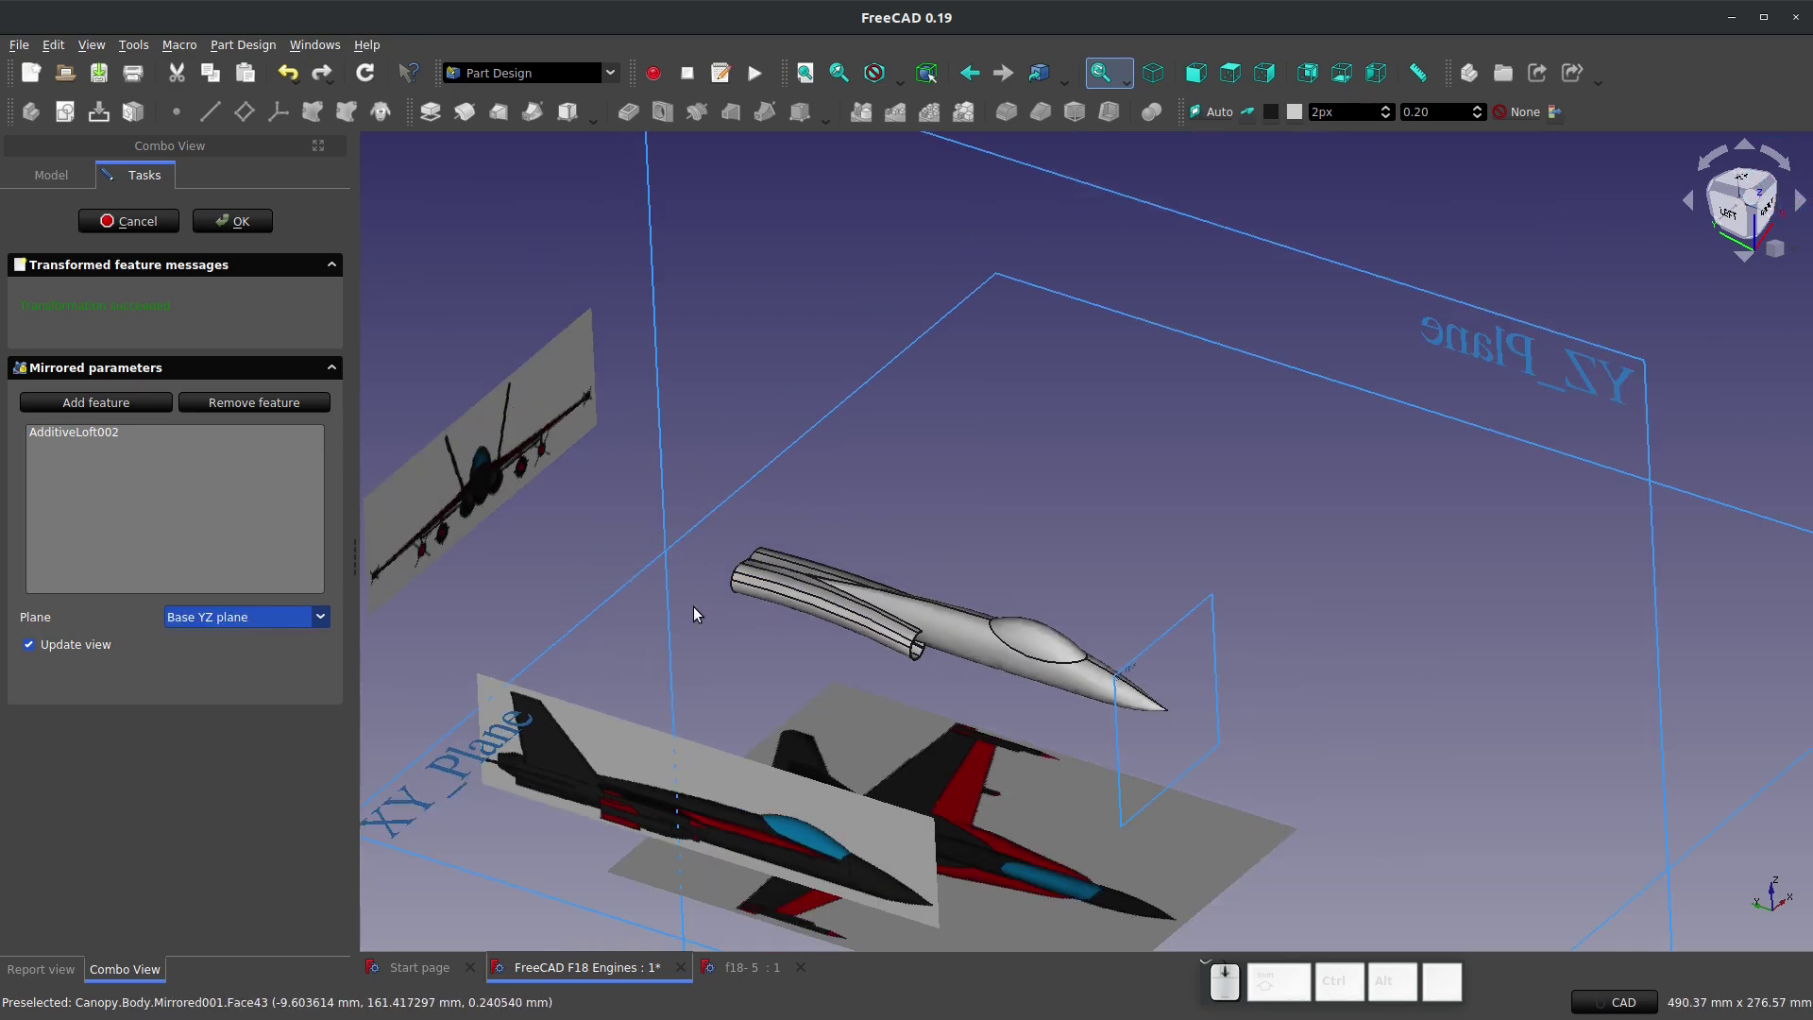
scroll(519, 657, "up", 1)
scroll(1101, 536, "up", 5)
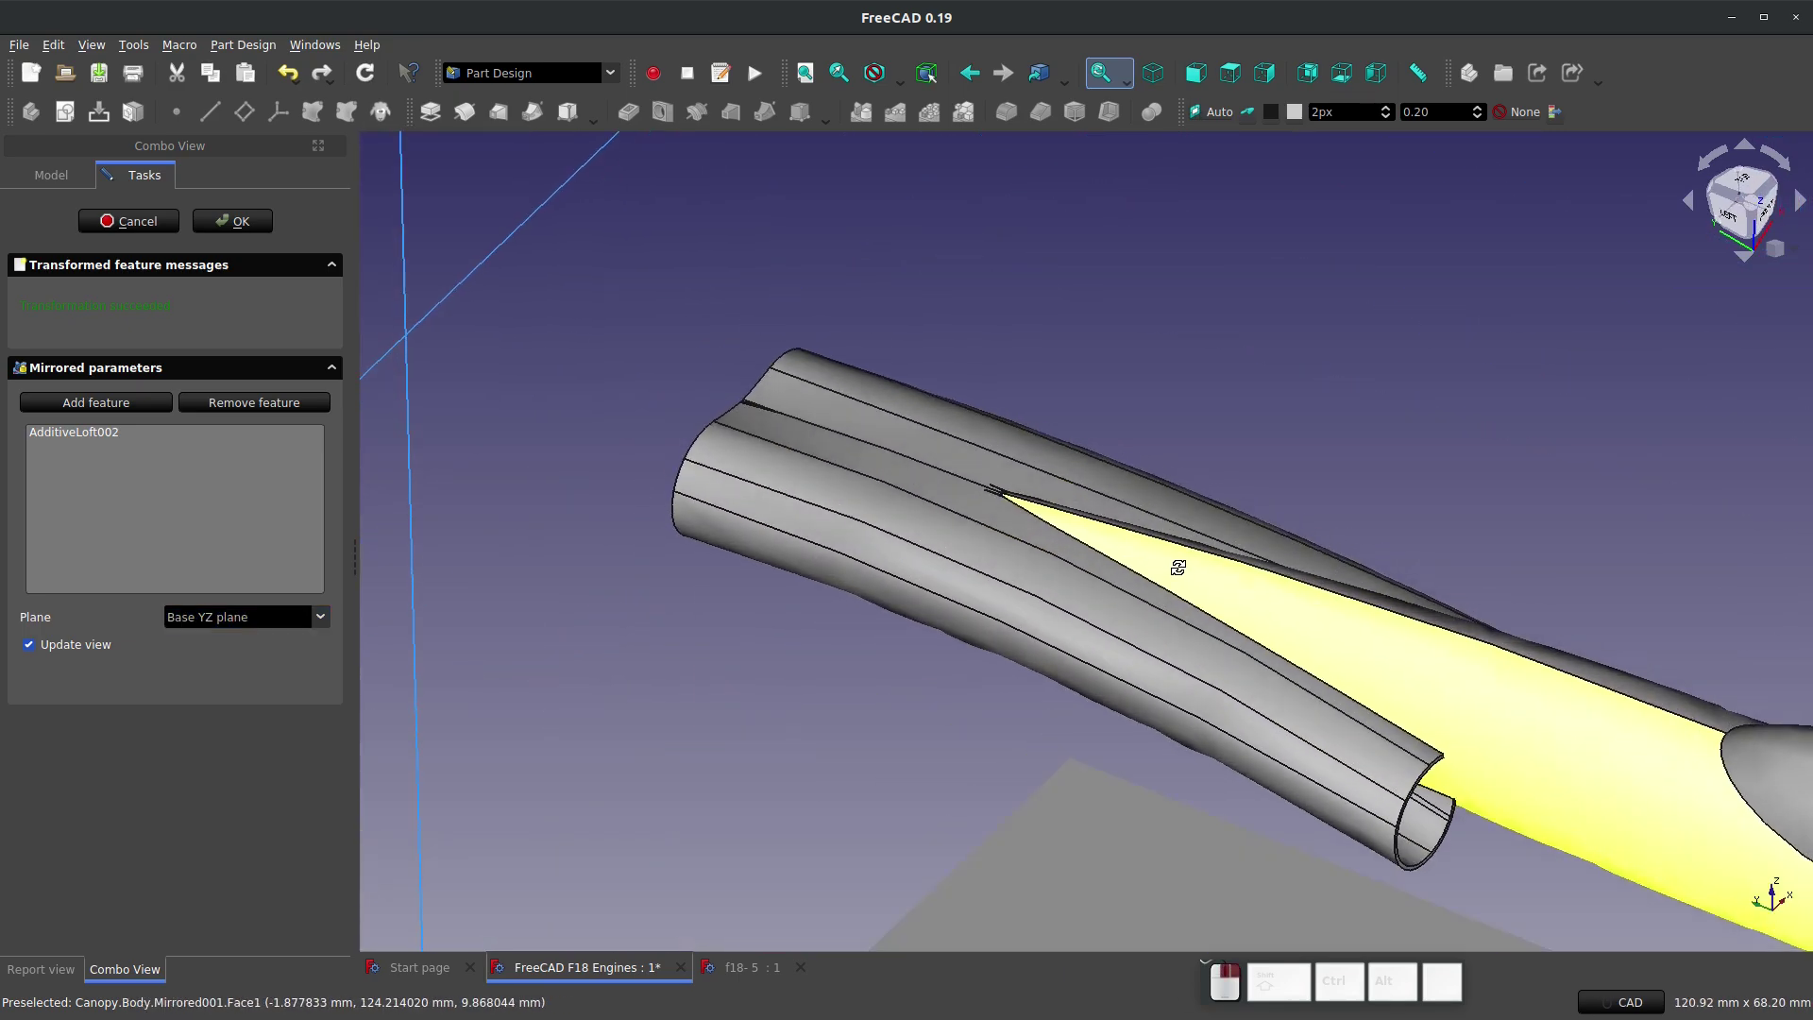
middle_click_drag(1171, 566, 1167, 638)
scroll(1061, 593, "up", 6)
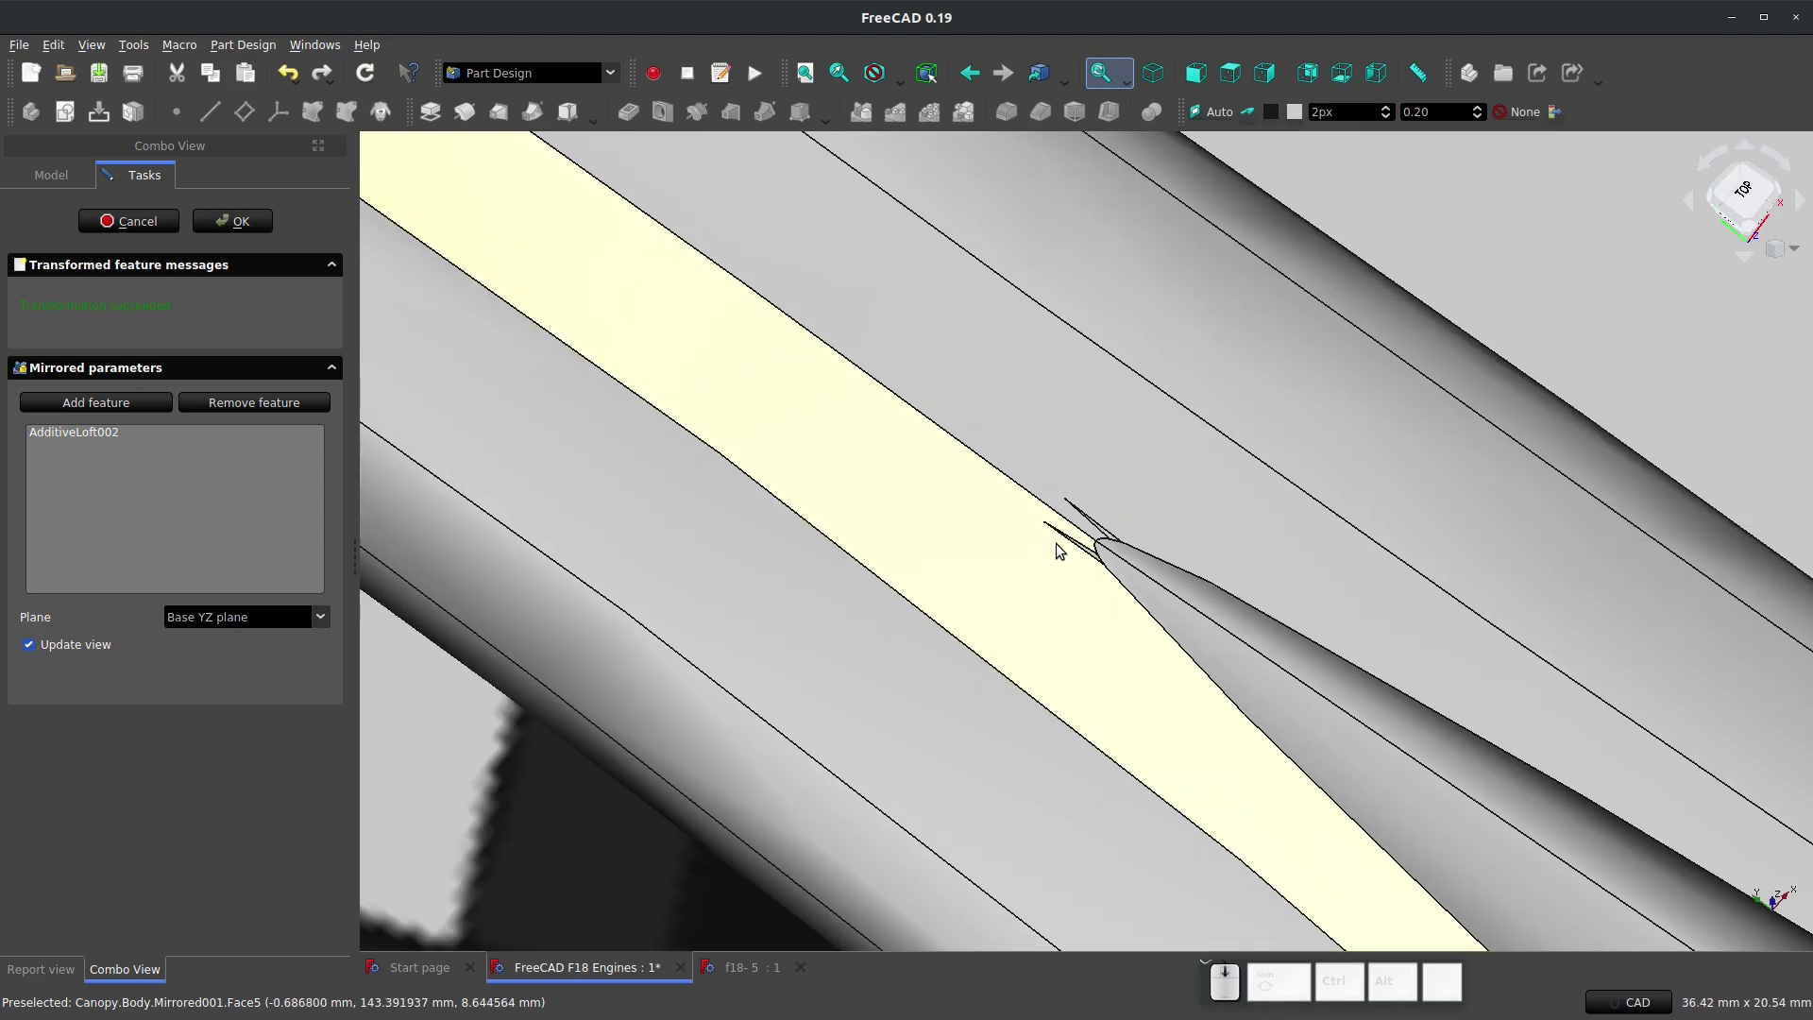
scroll(1055, 543, "down", 9)
middle_click_drag(991, 604, 1095, 434)
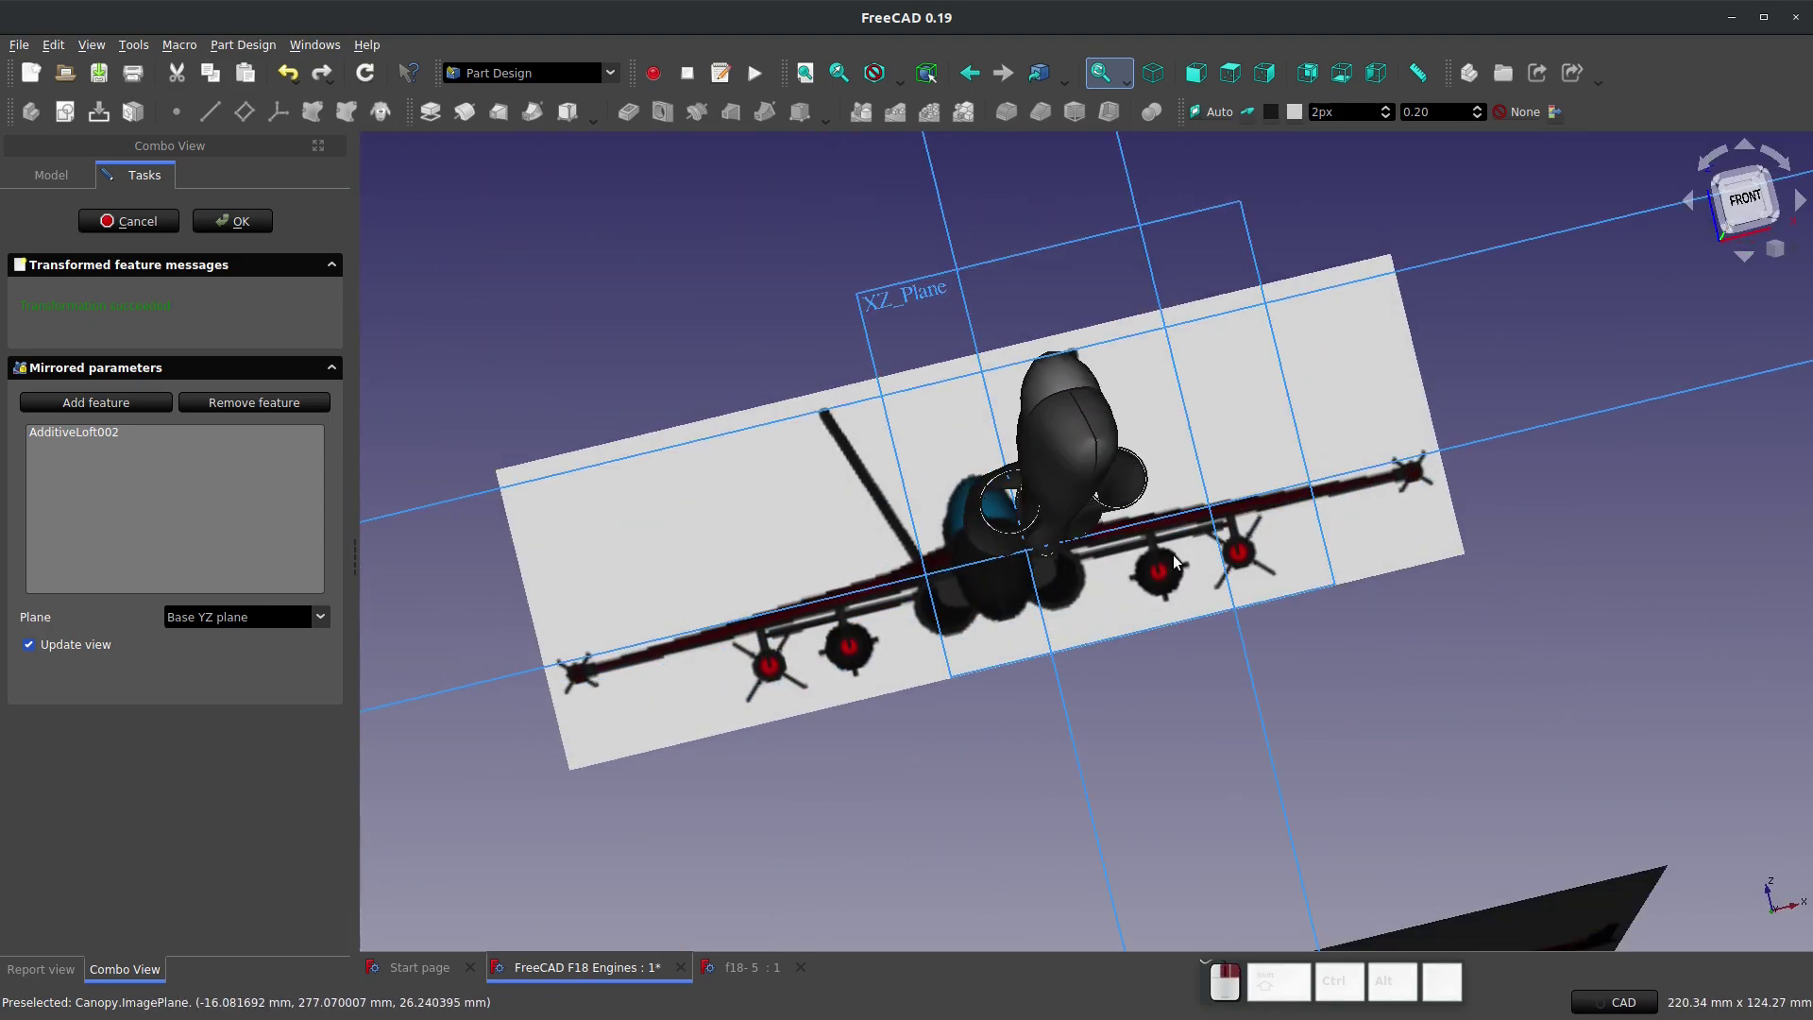
middle_click_drag(1321, 566, 1153, 655)
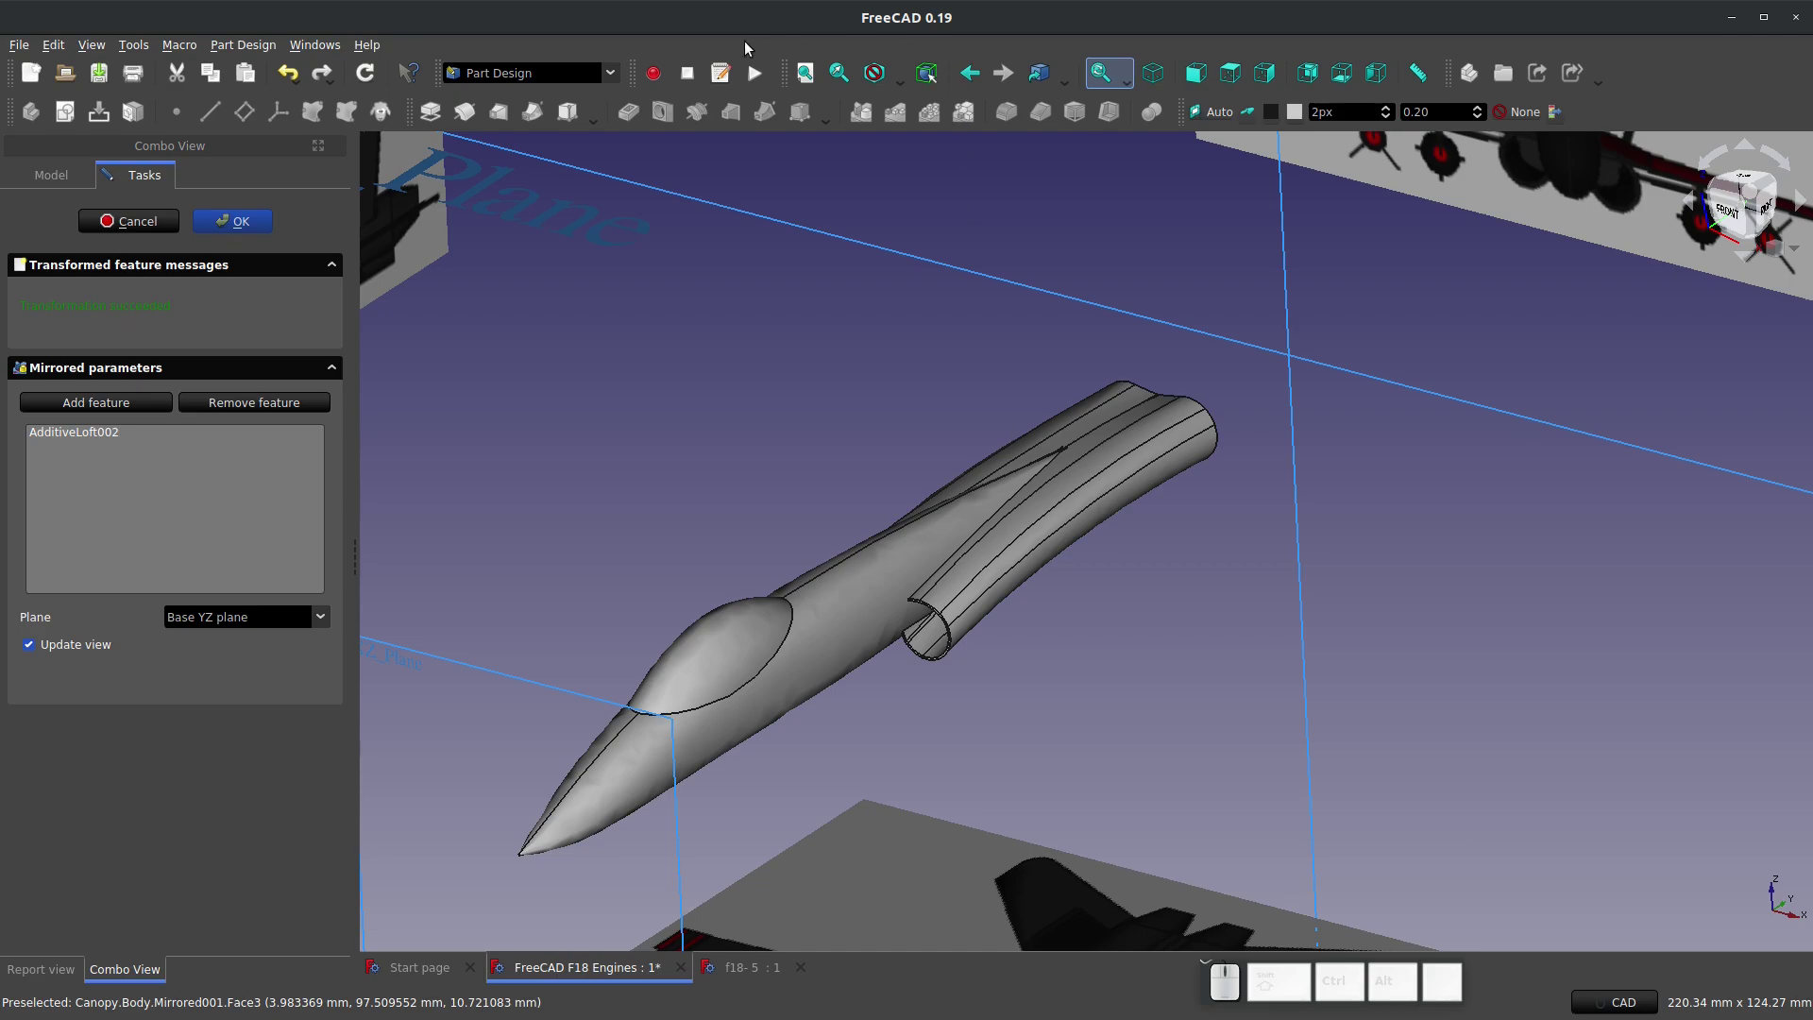
Step: Compare the mirrored engines with the reference images in isometric, top and right views
left_click(1154, 81)
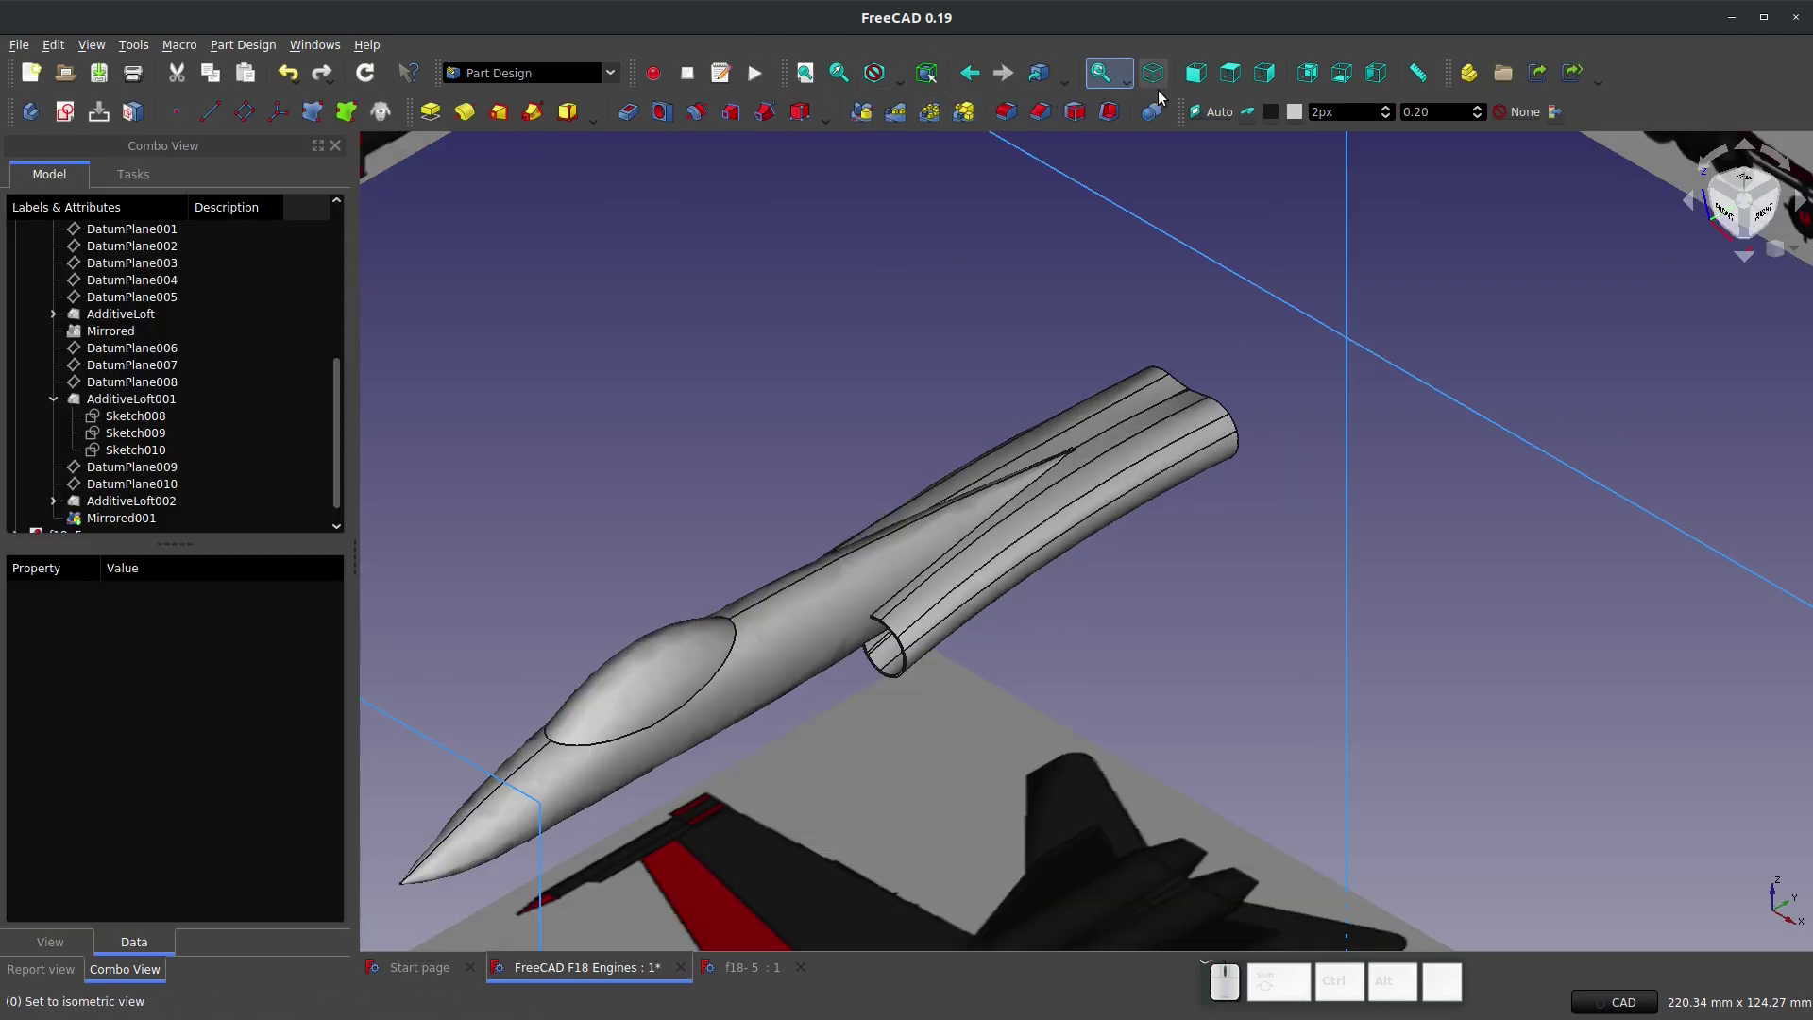
middle_click_drag(1133, 425, 1425, 306)
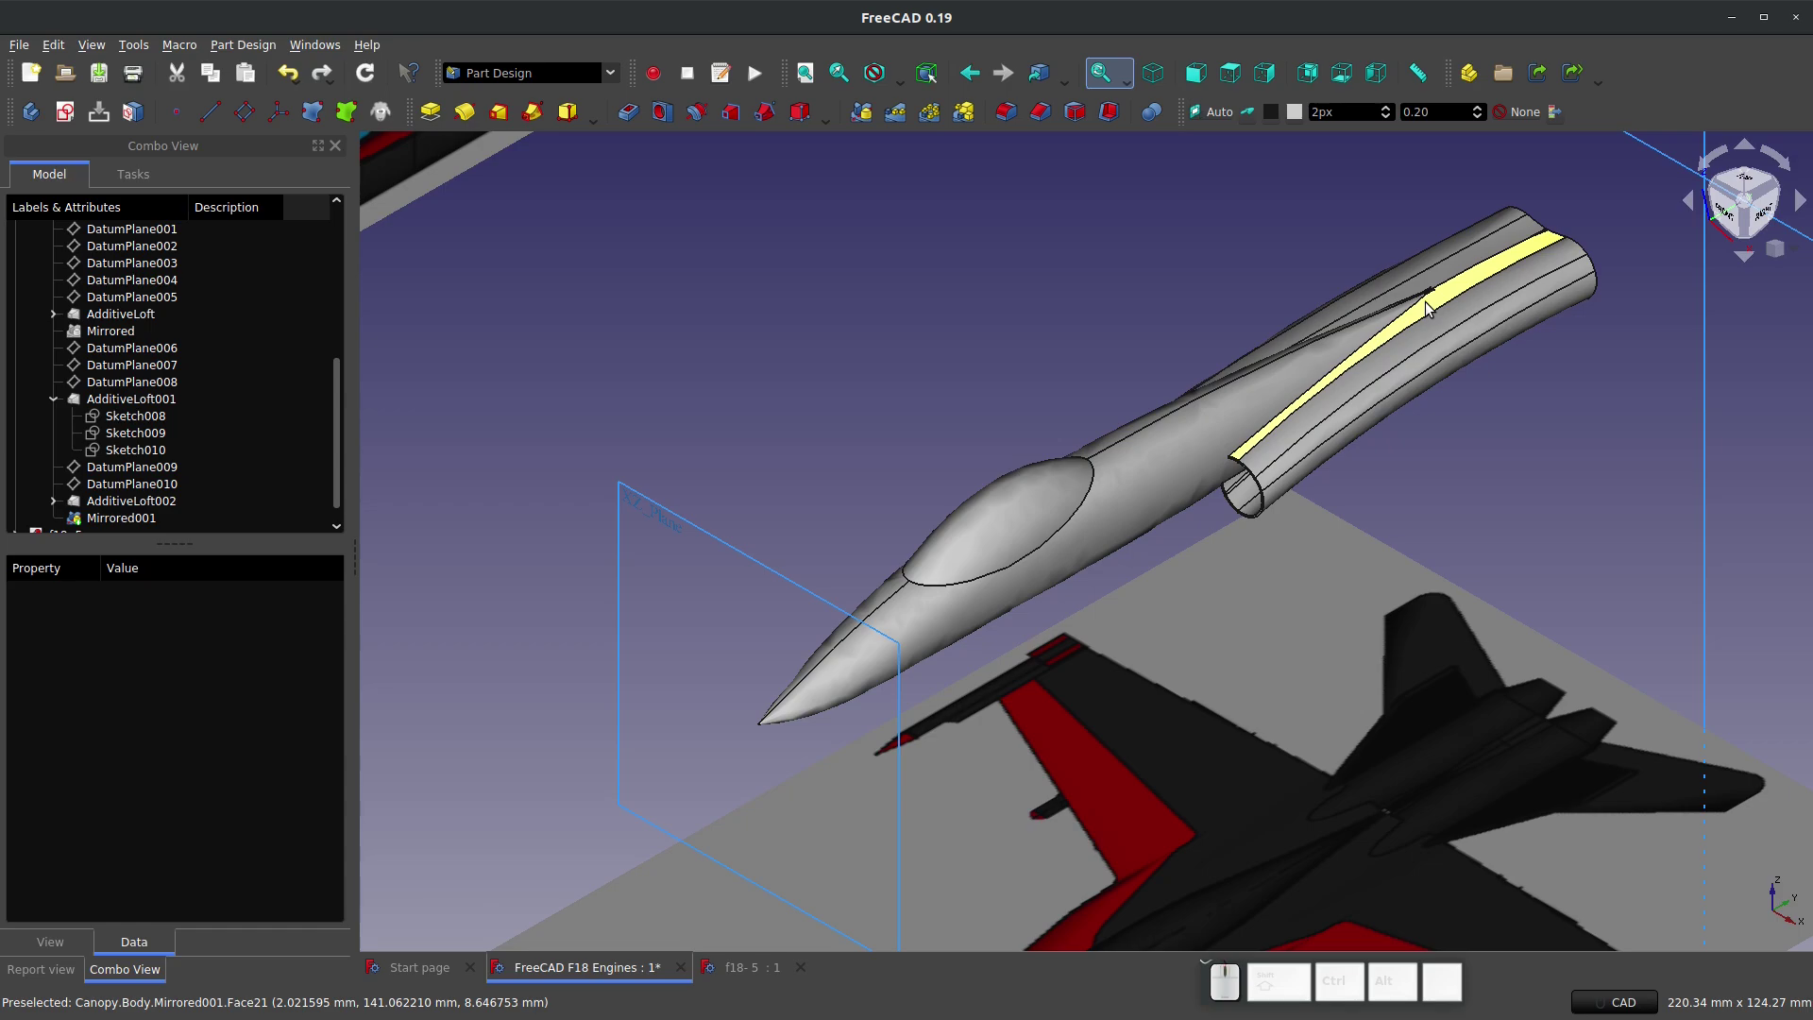
left_click(1237, 83)
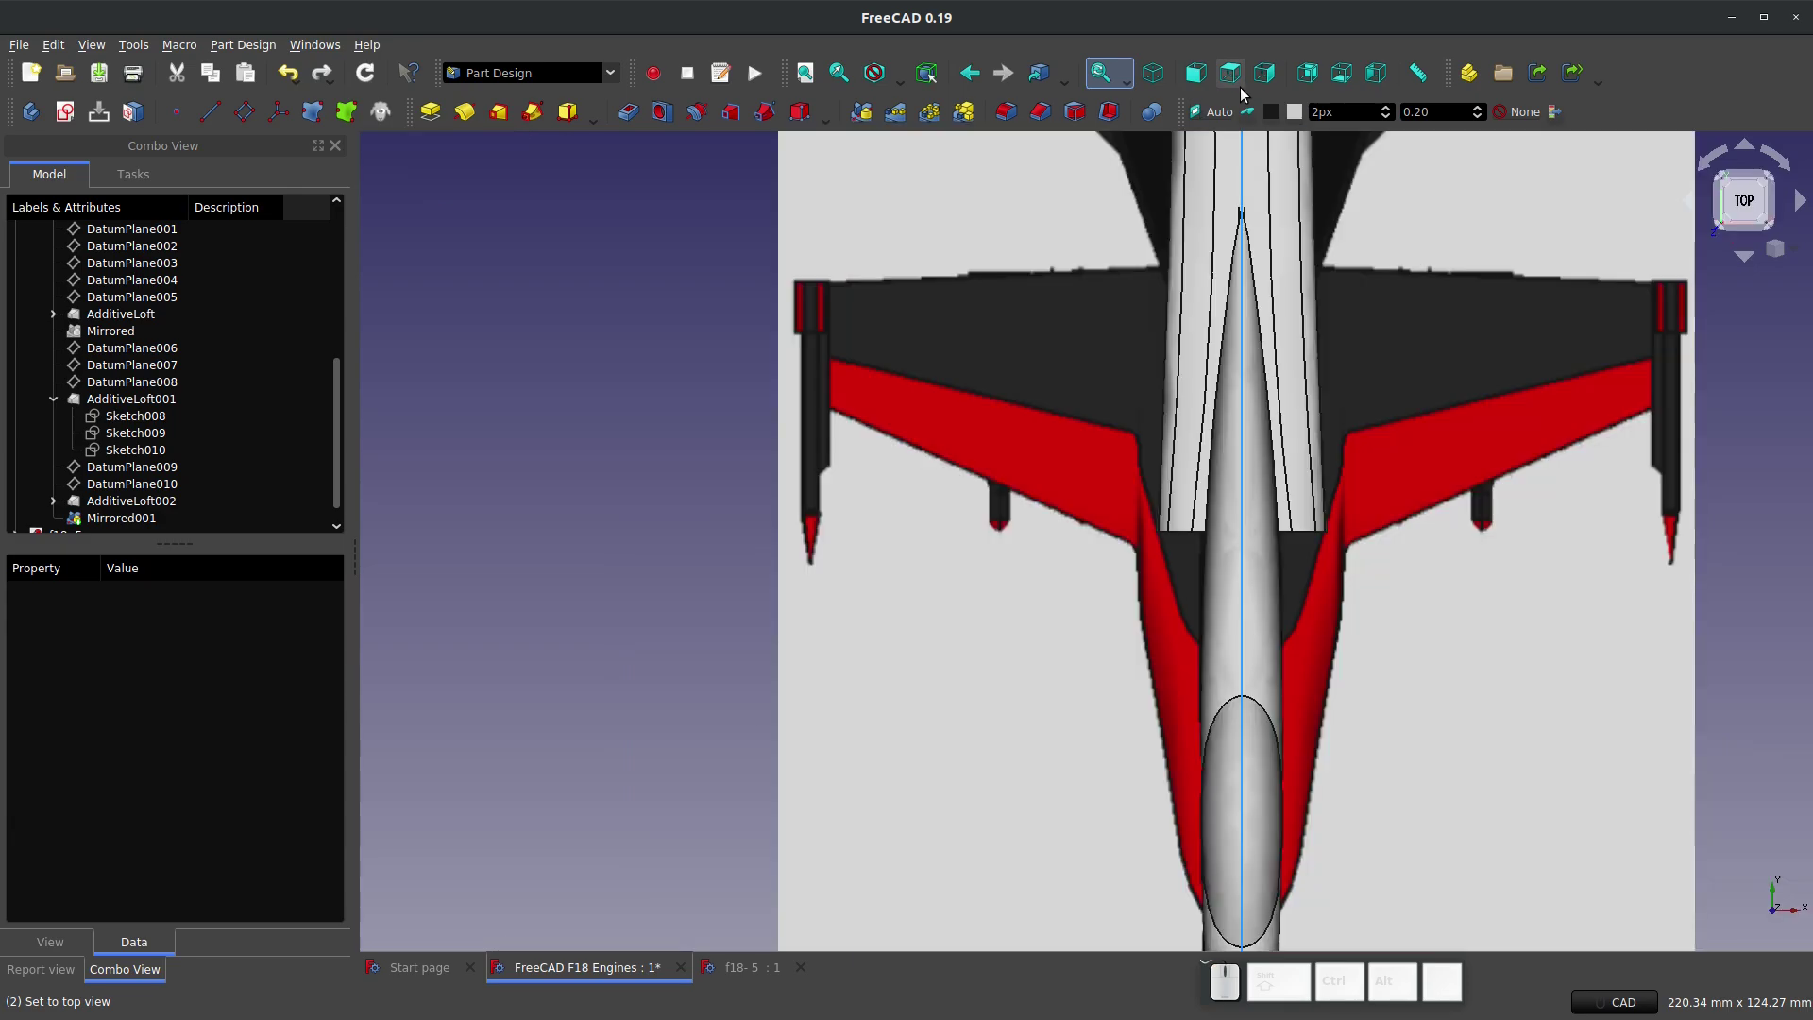
scroll(1295, 604, "down", 2)
scroll(1288, 249, "up", 4)
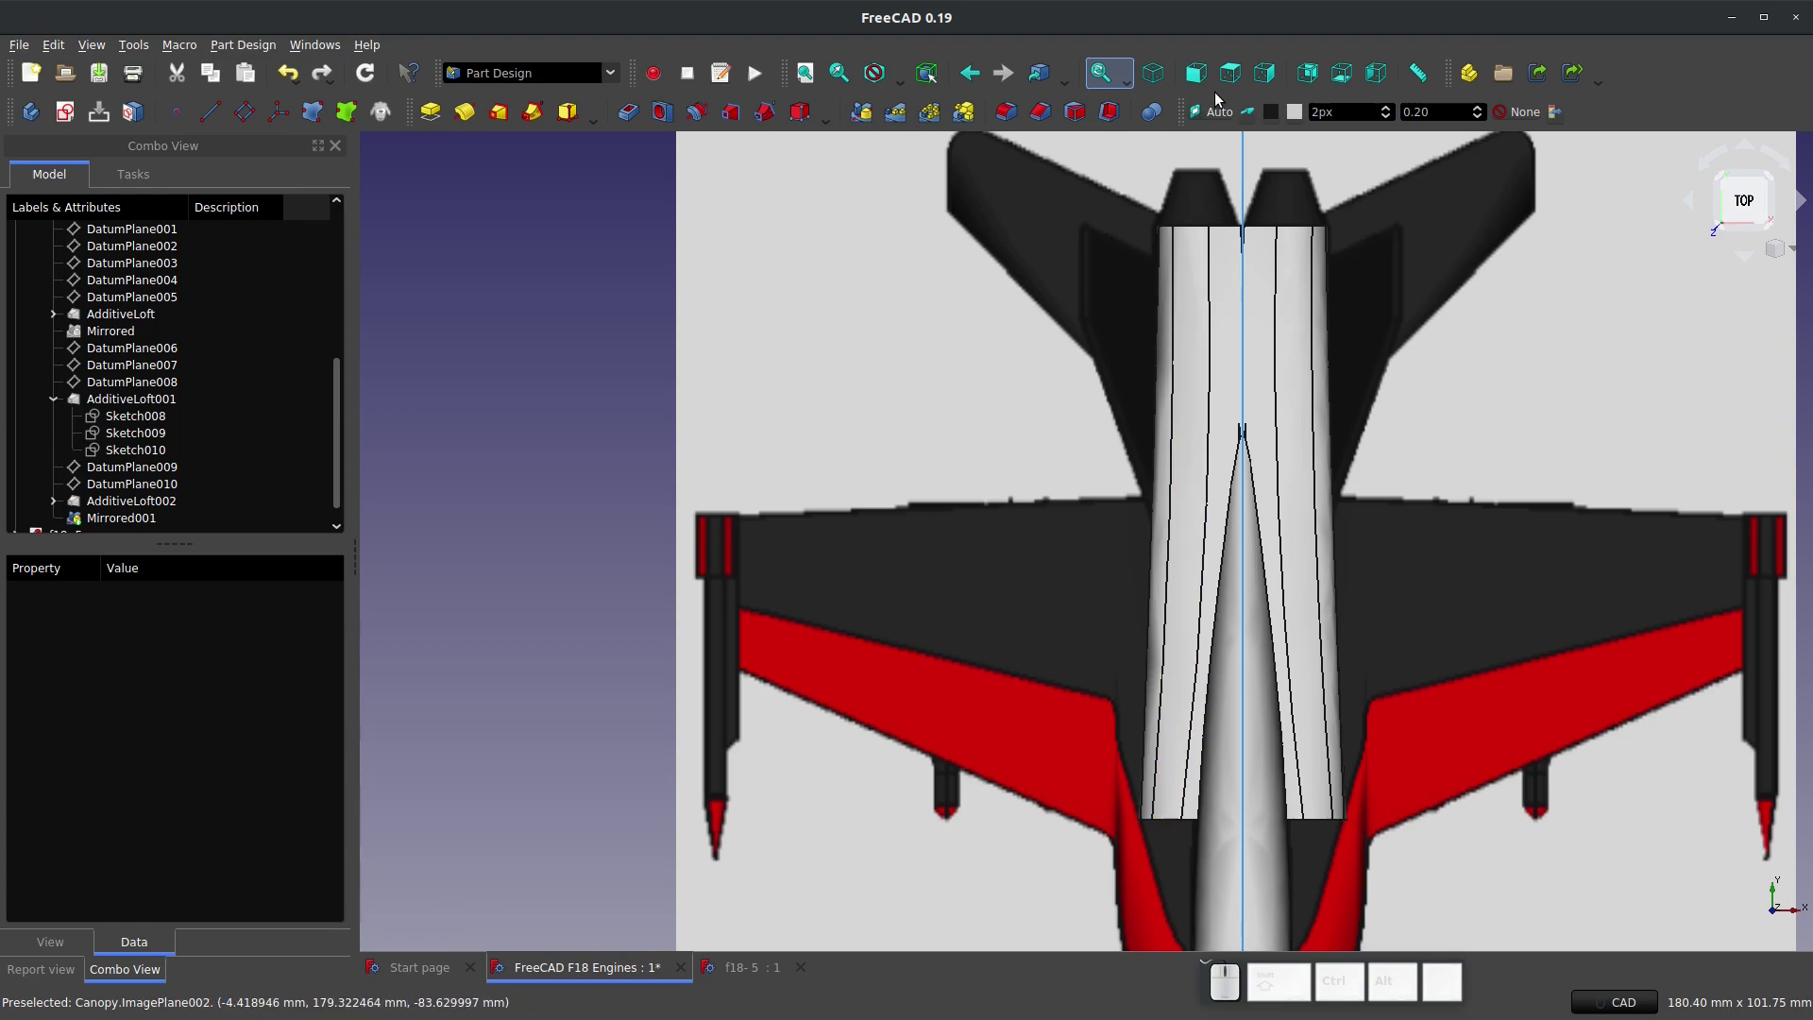
left_click(1264, 73)
scroll(859, 366, "up", 2)
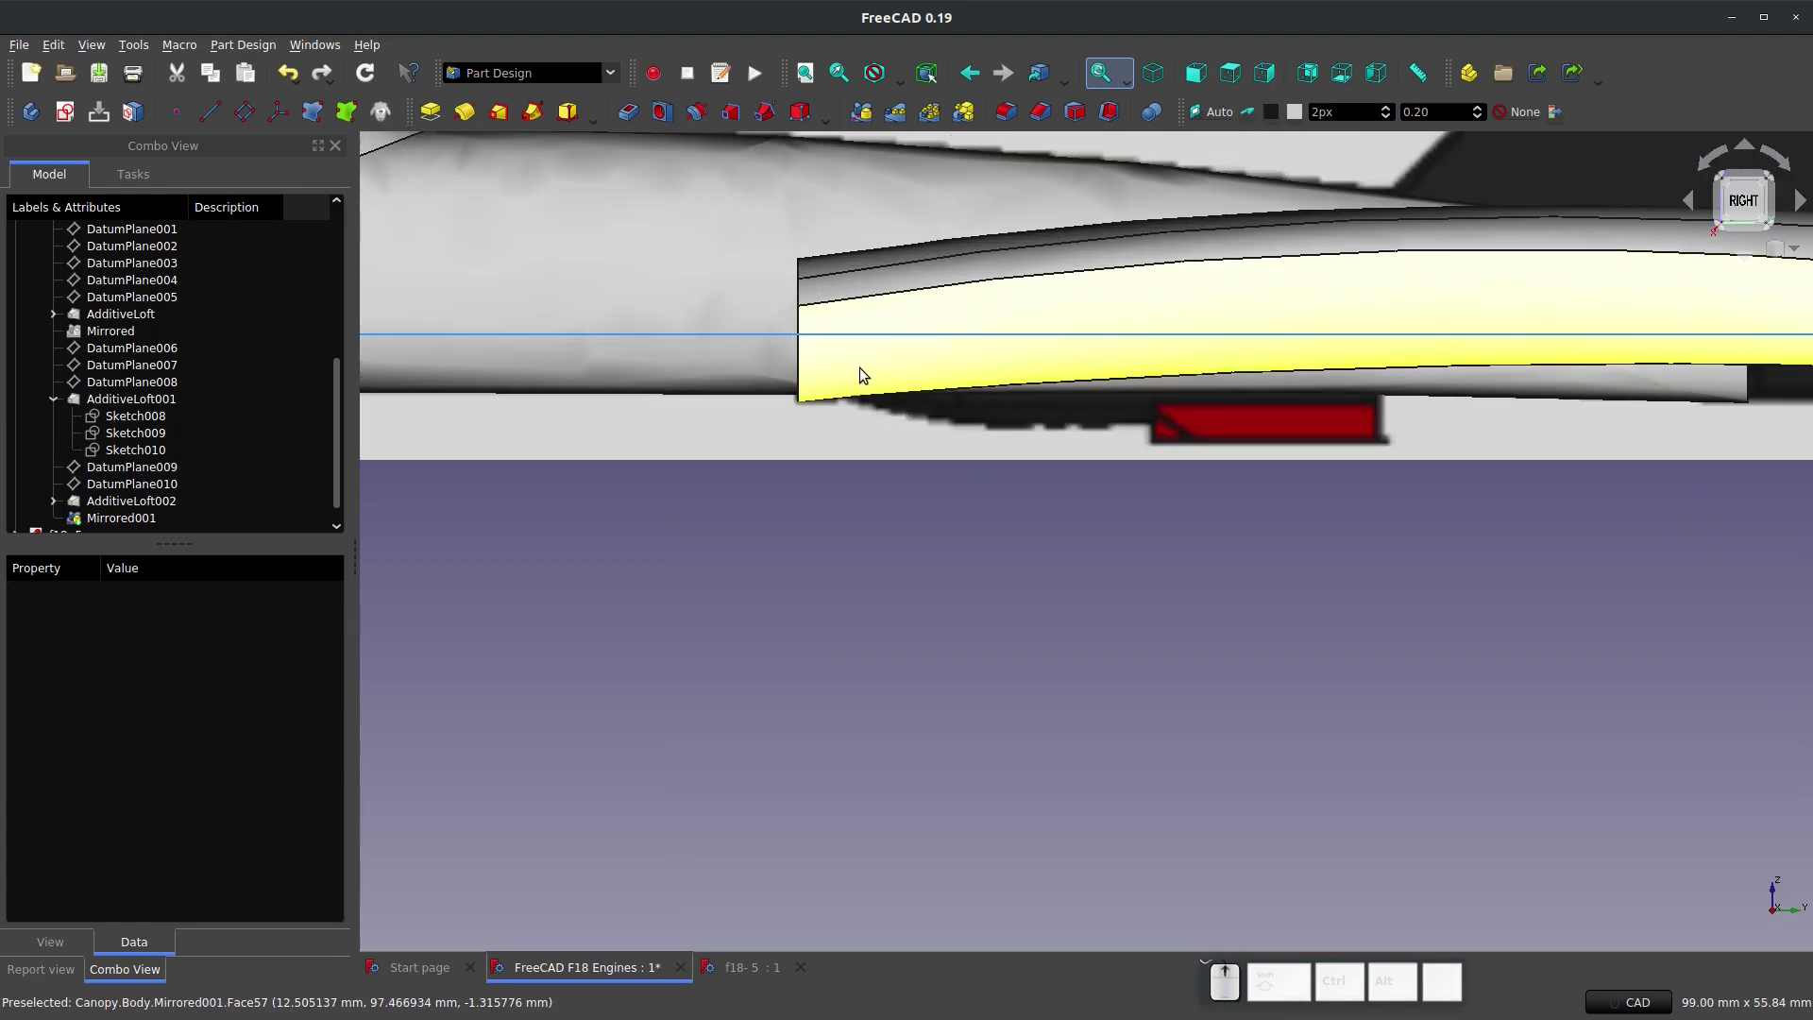
scroll(999, 525, "down", 3)
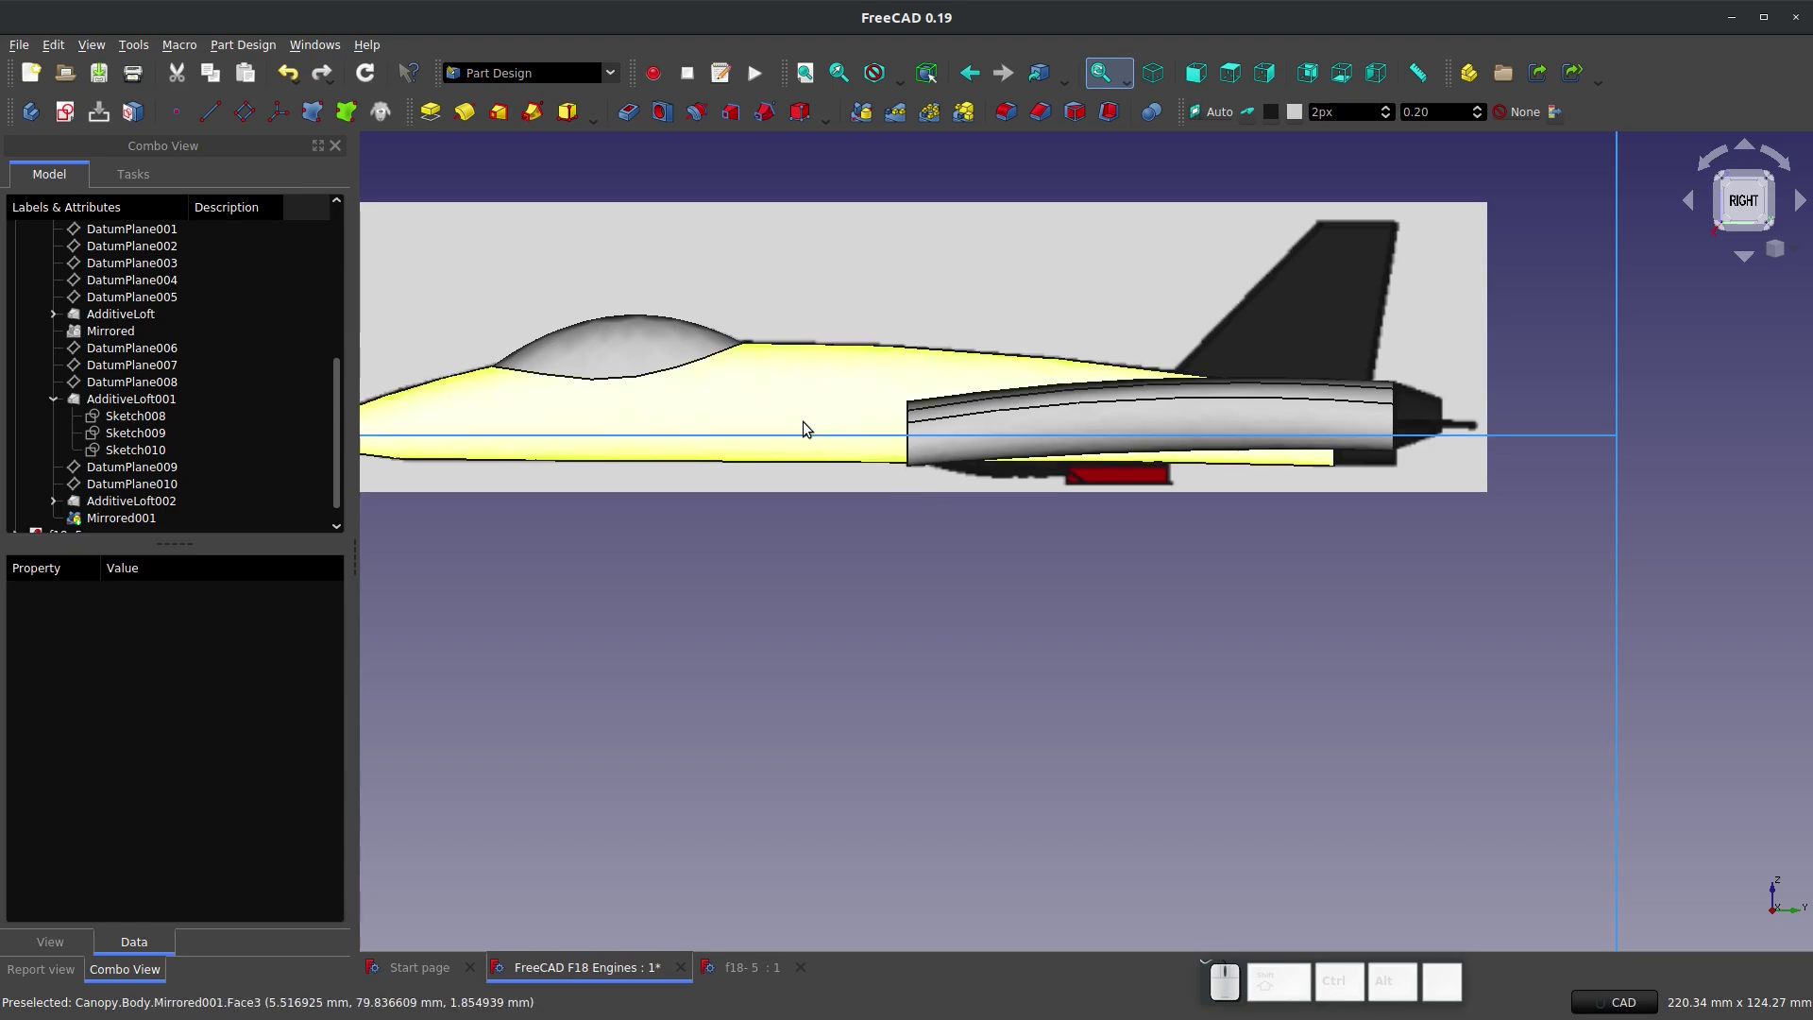
middle_click_drag(805, 425, 947, 472)
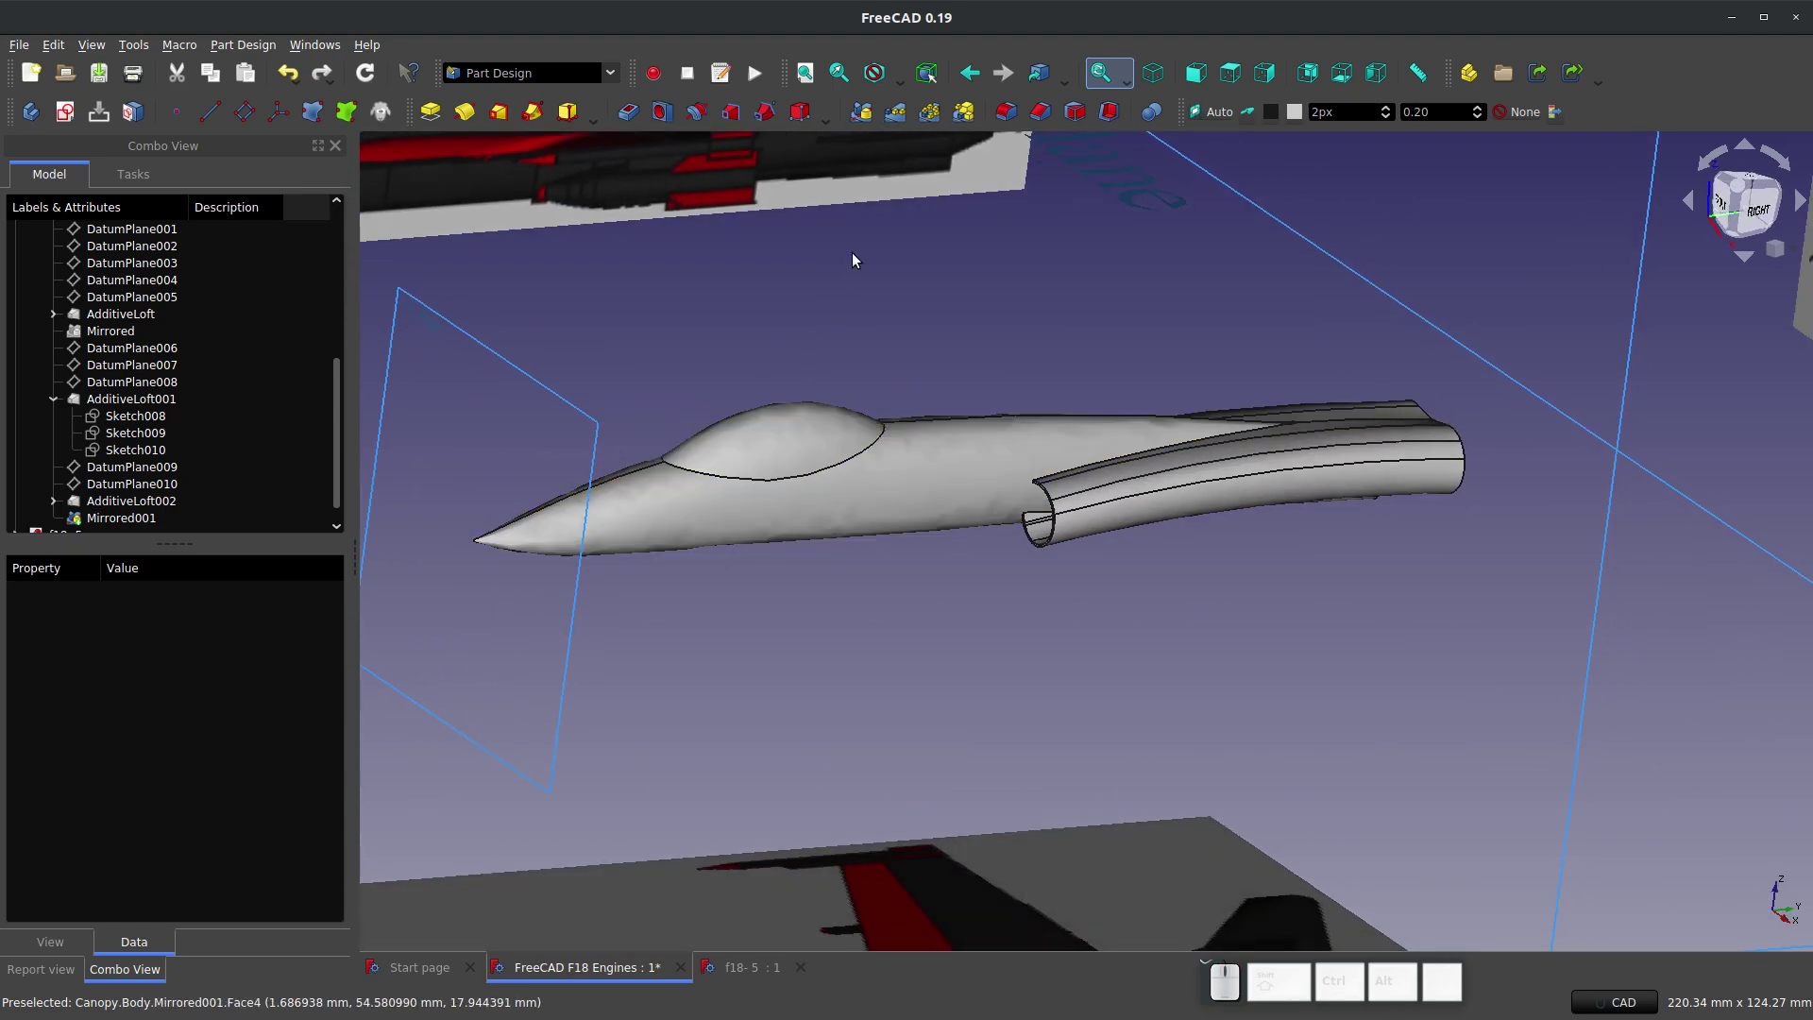